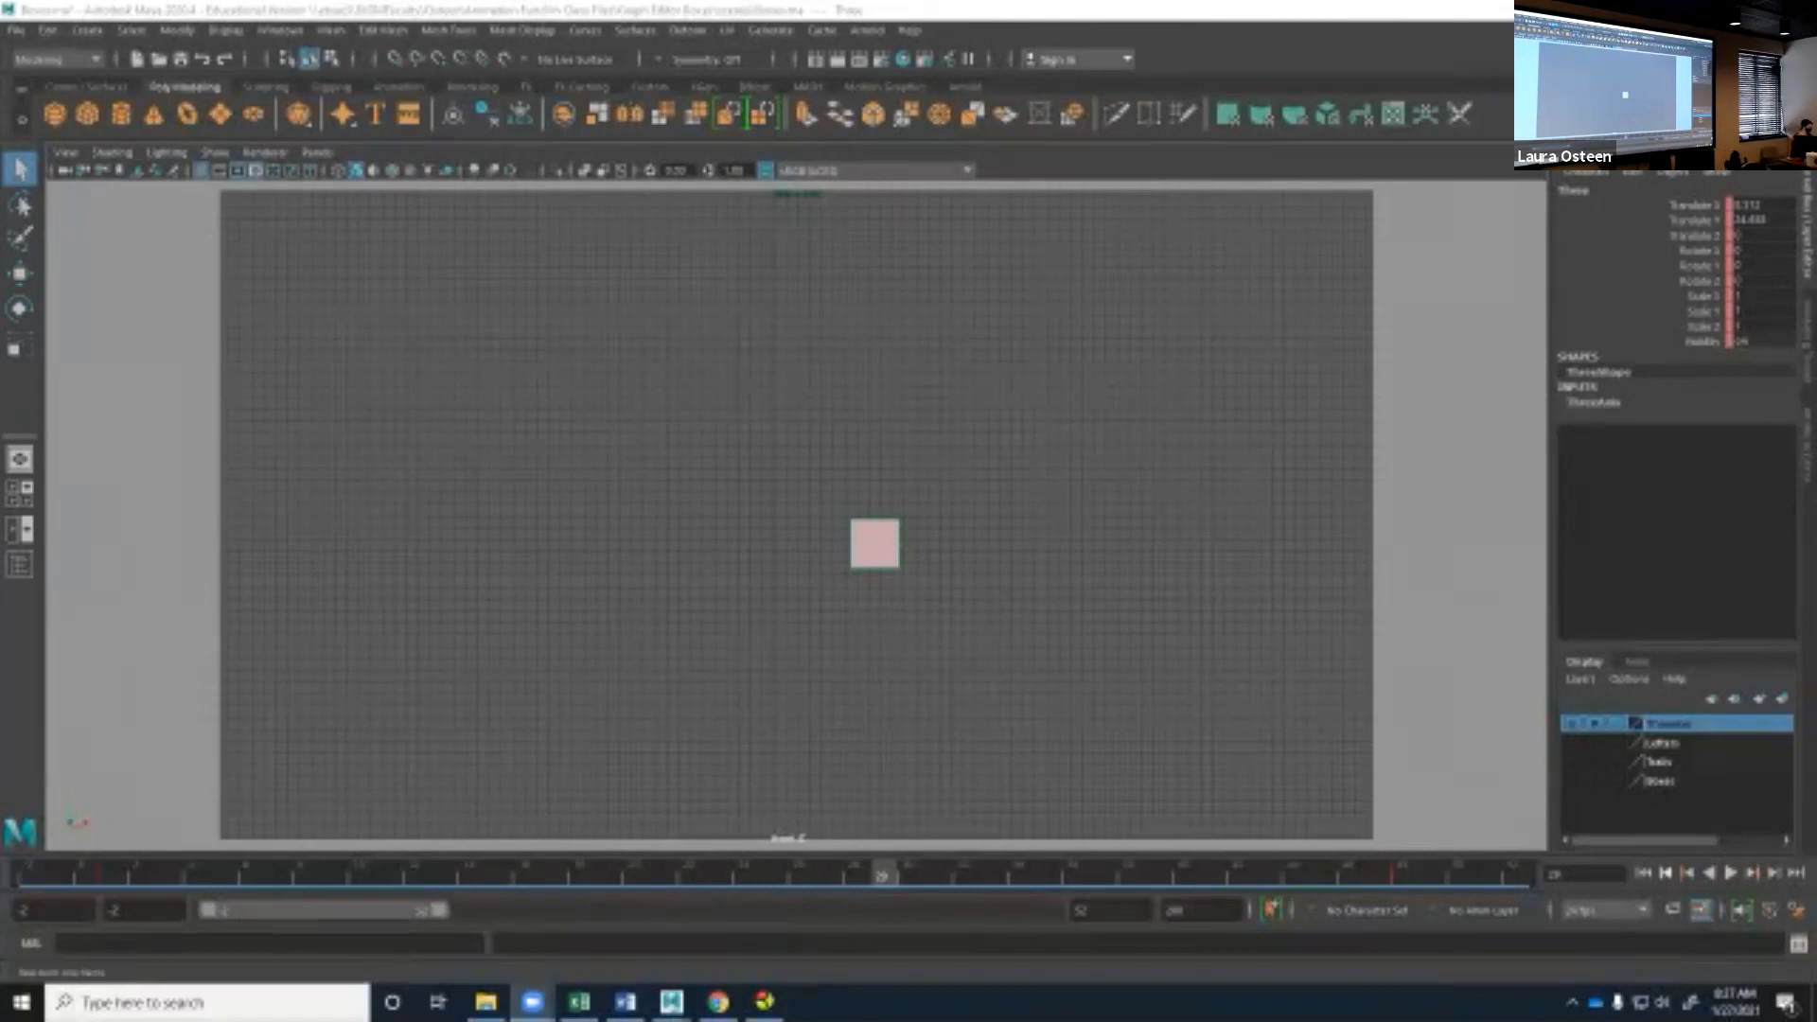
Play and stop the box animation, and switch the workspace to Animation.
key("alt+v")
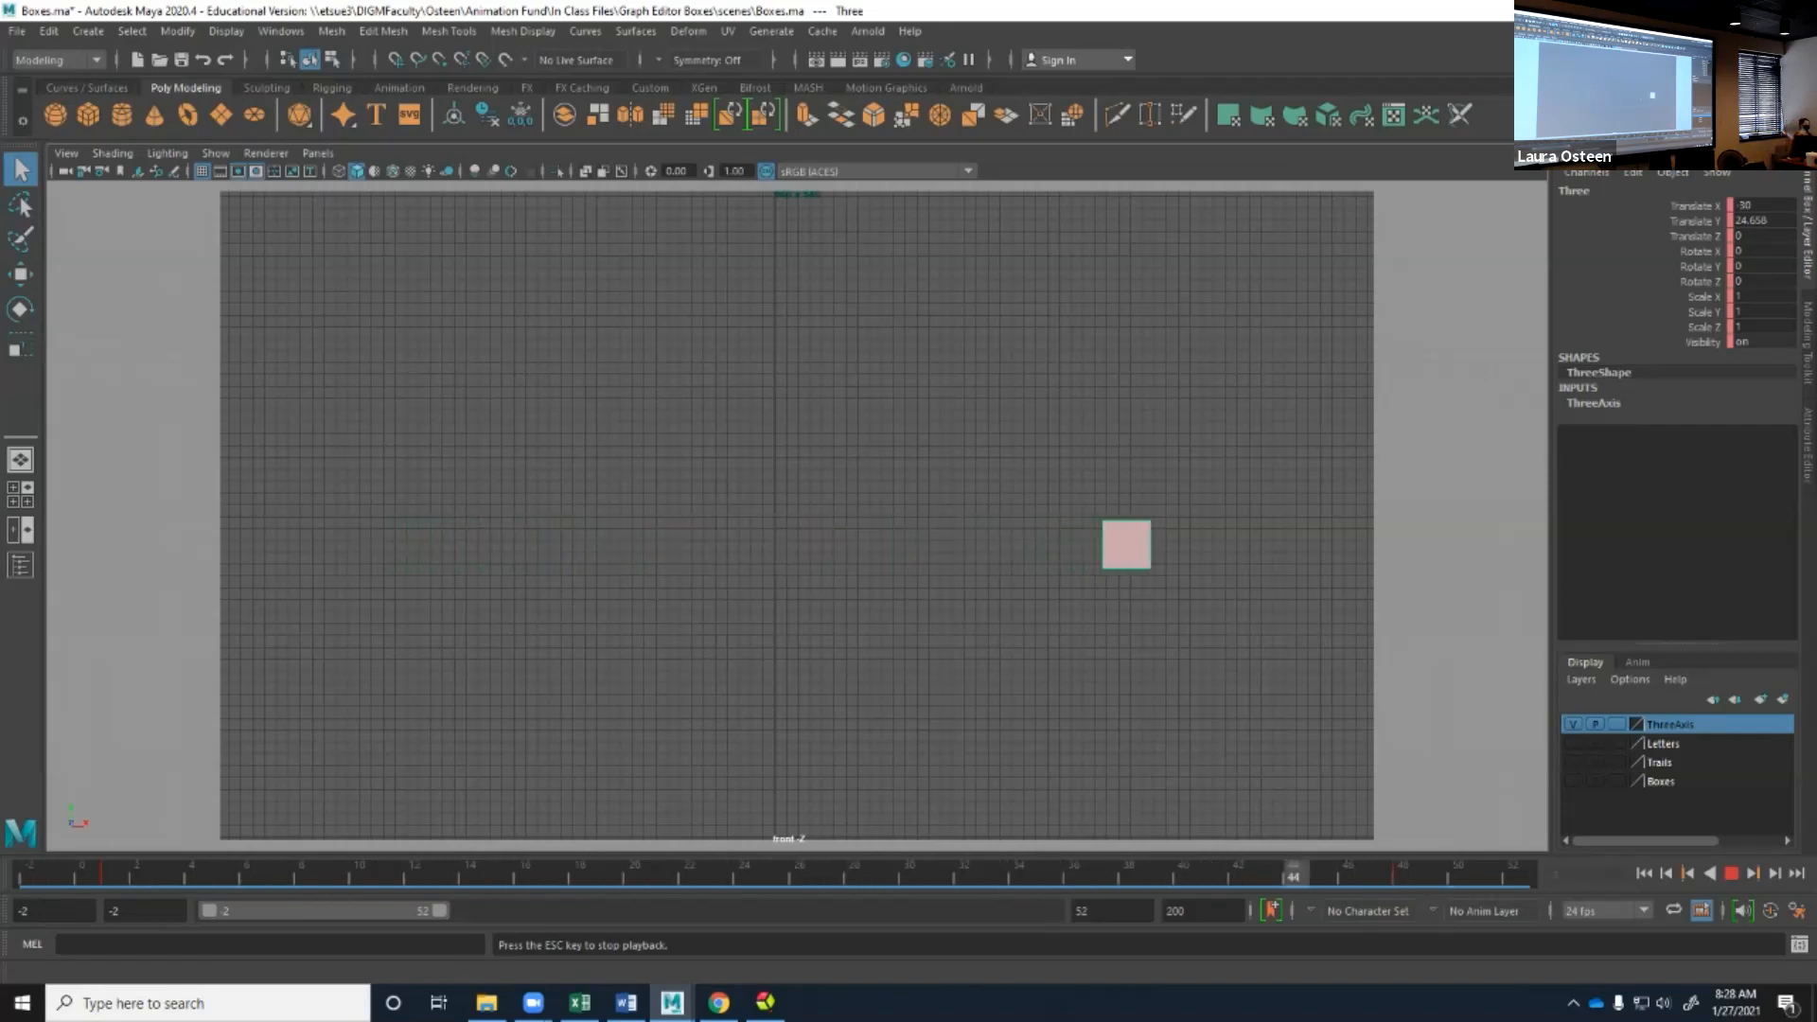
left_click(1730, 872)
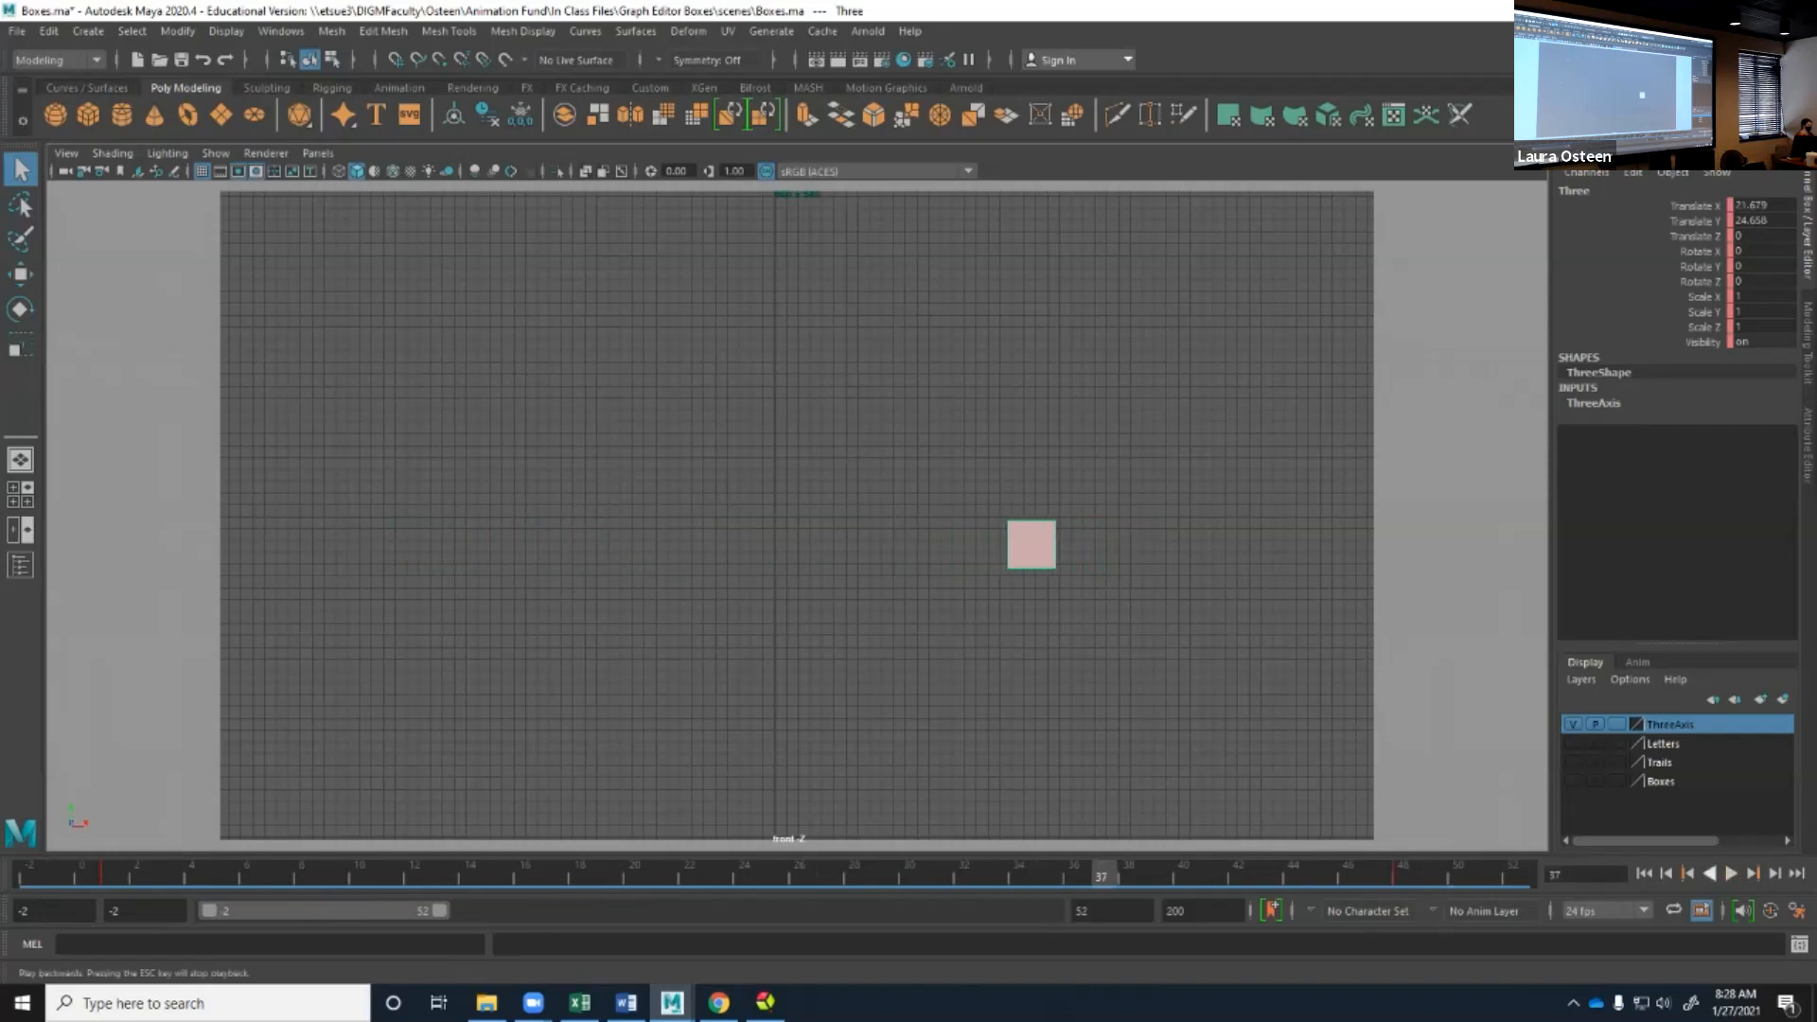
left_click(1712, 31)
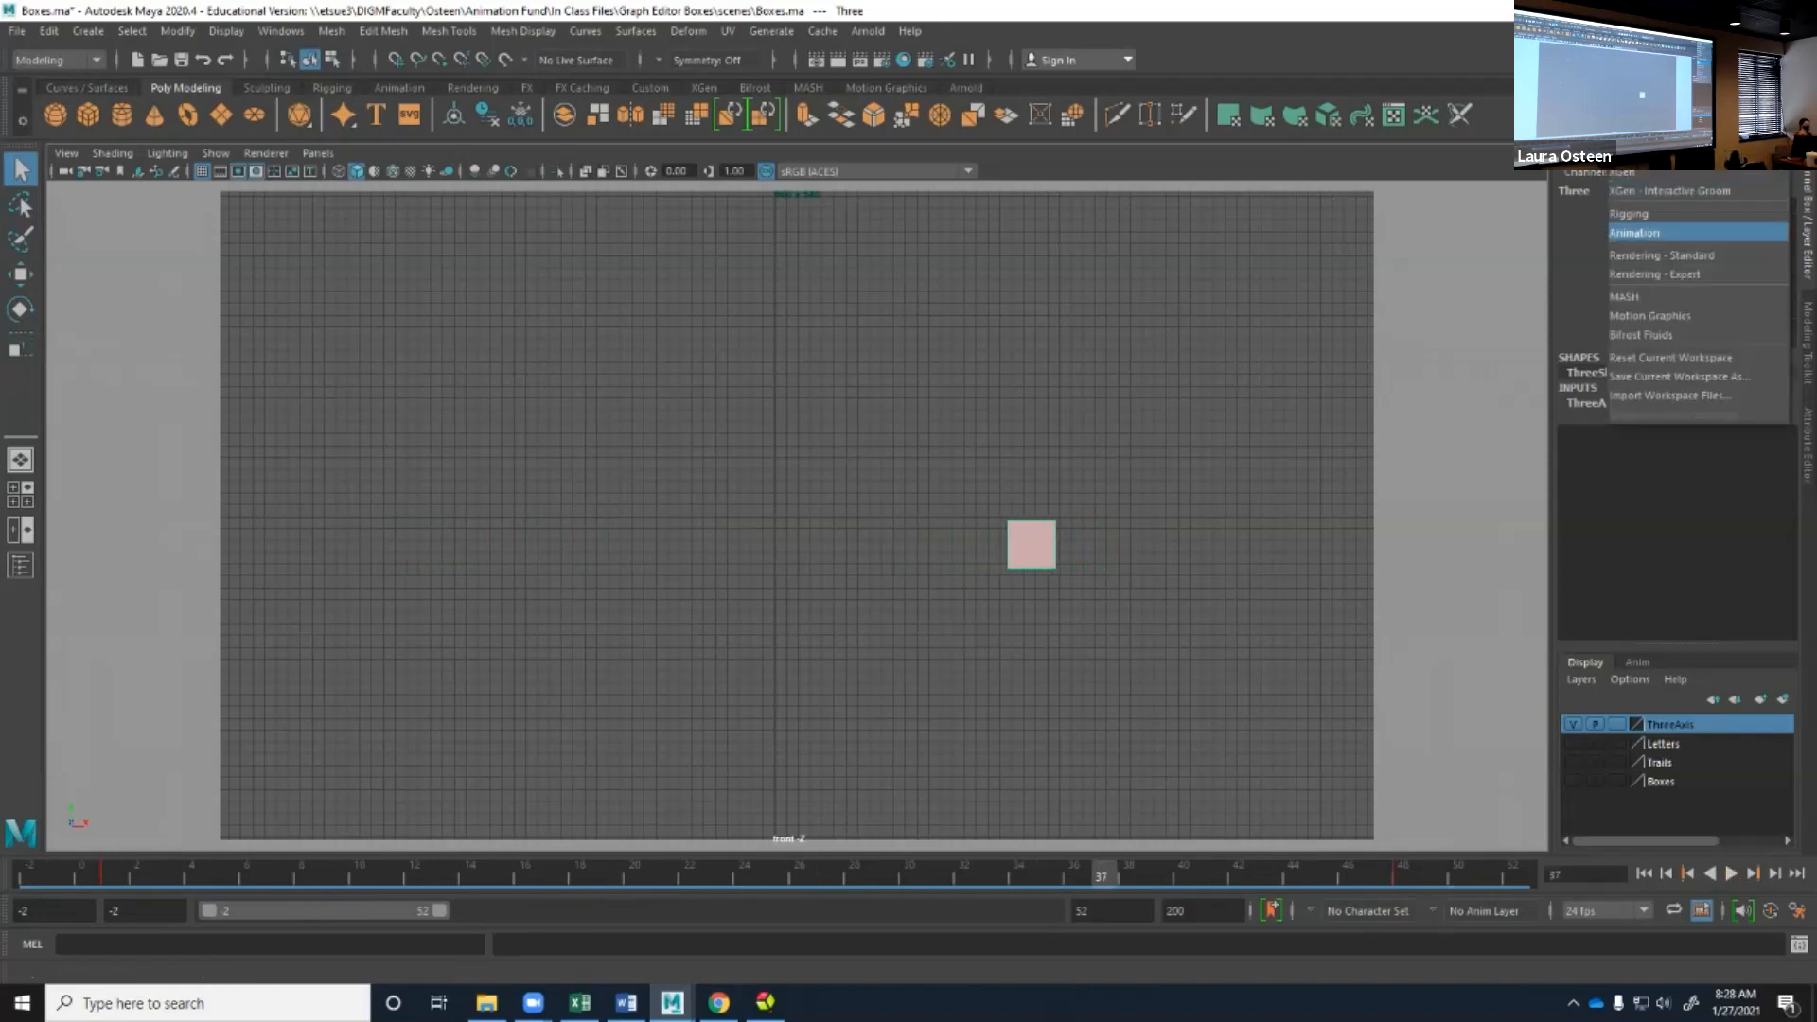
left_click(1652, 233)
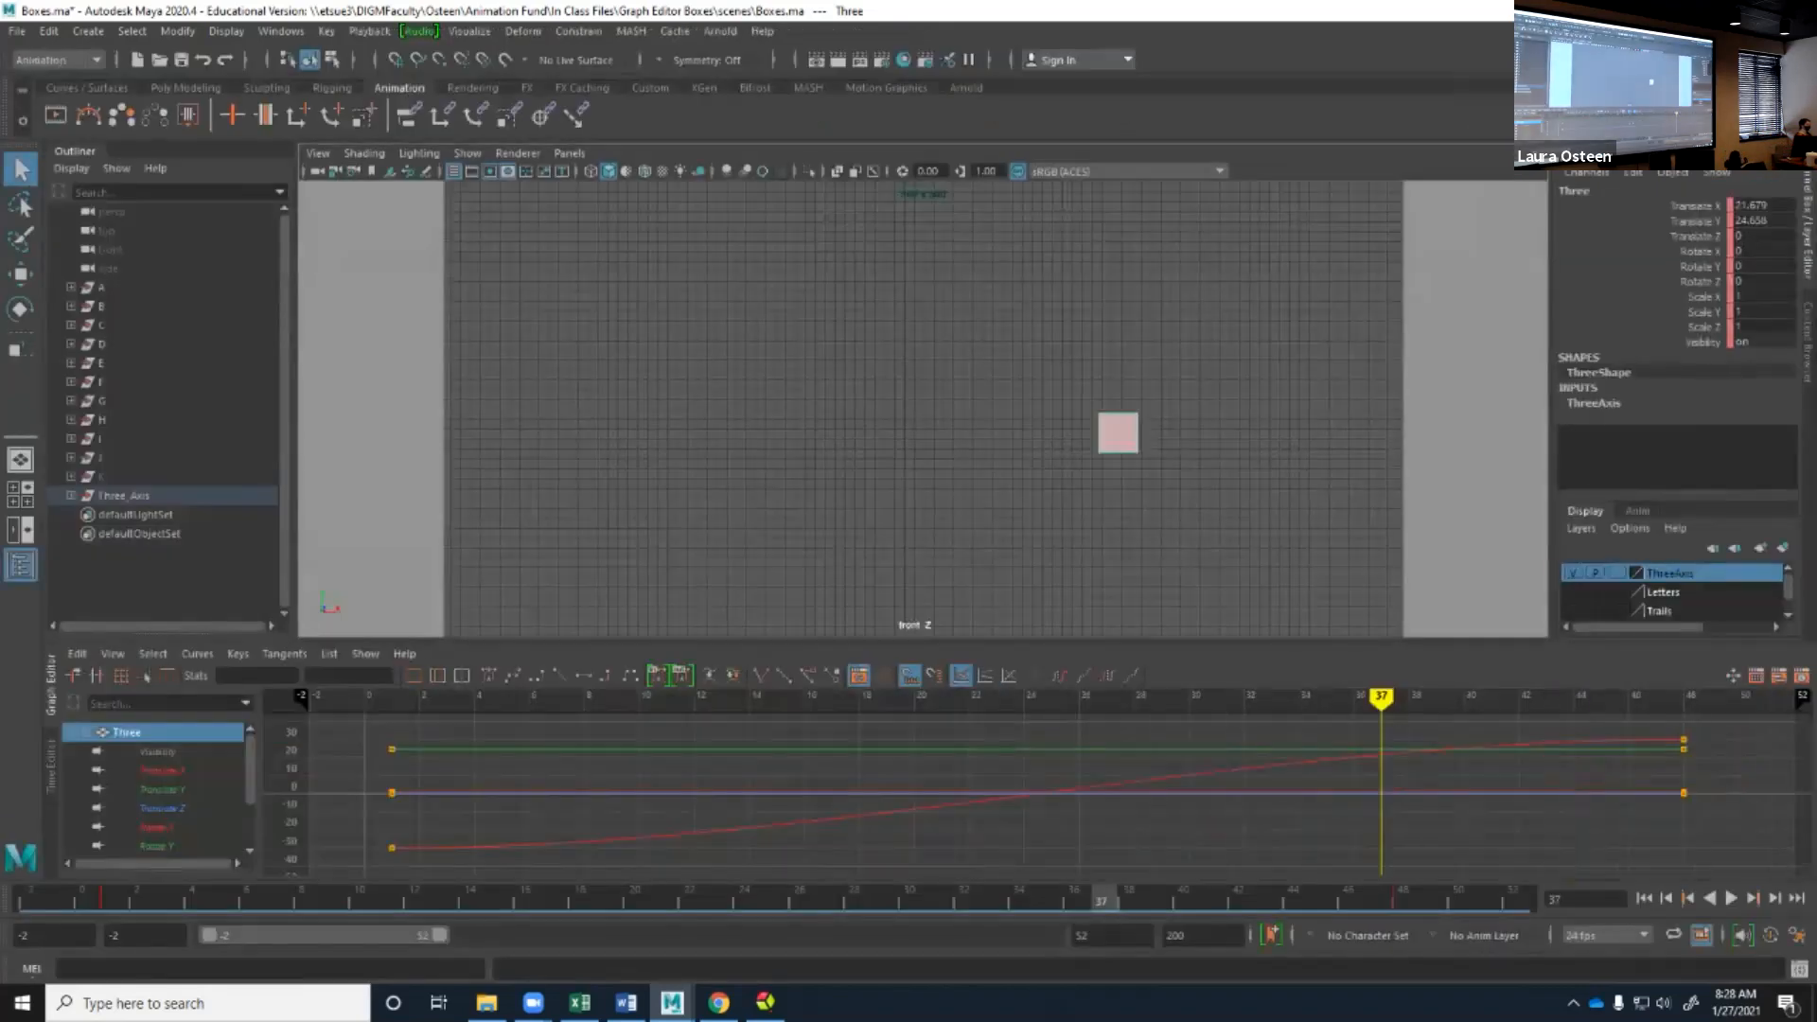
Rewind to the start of the playback range and play the box animation, stopping it at frame 16.
left_click(1643, 898)
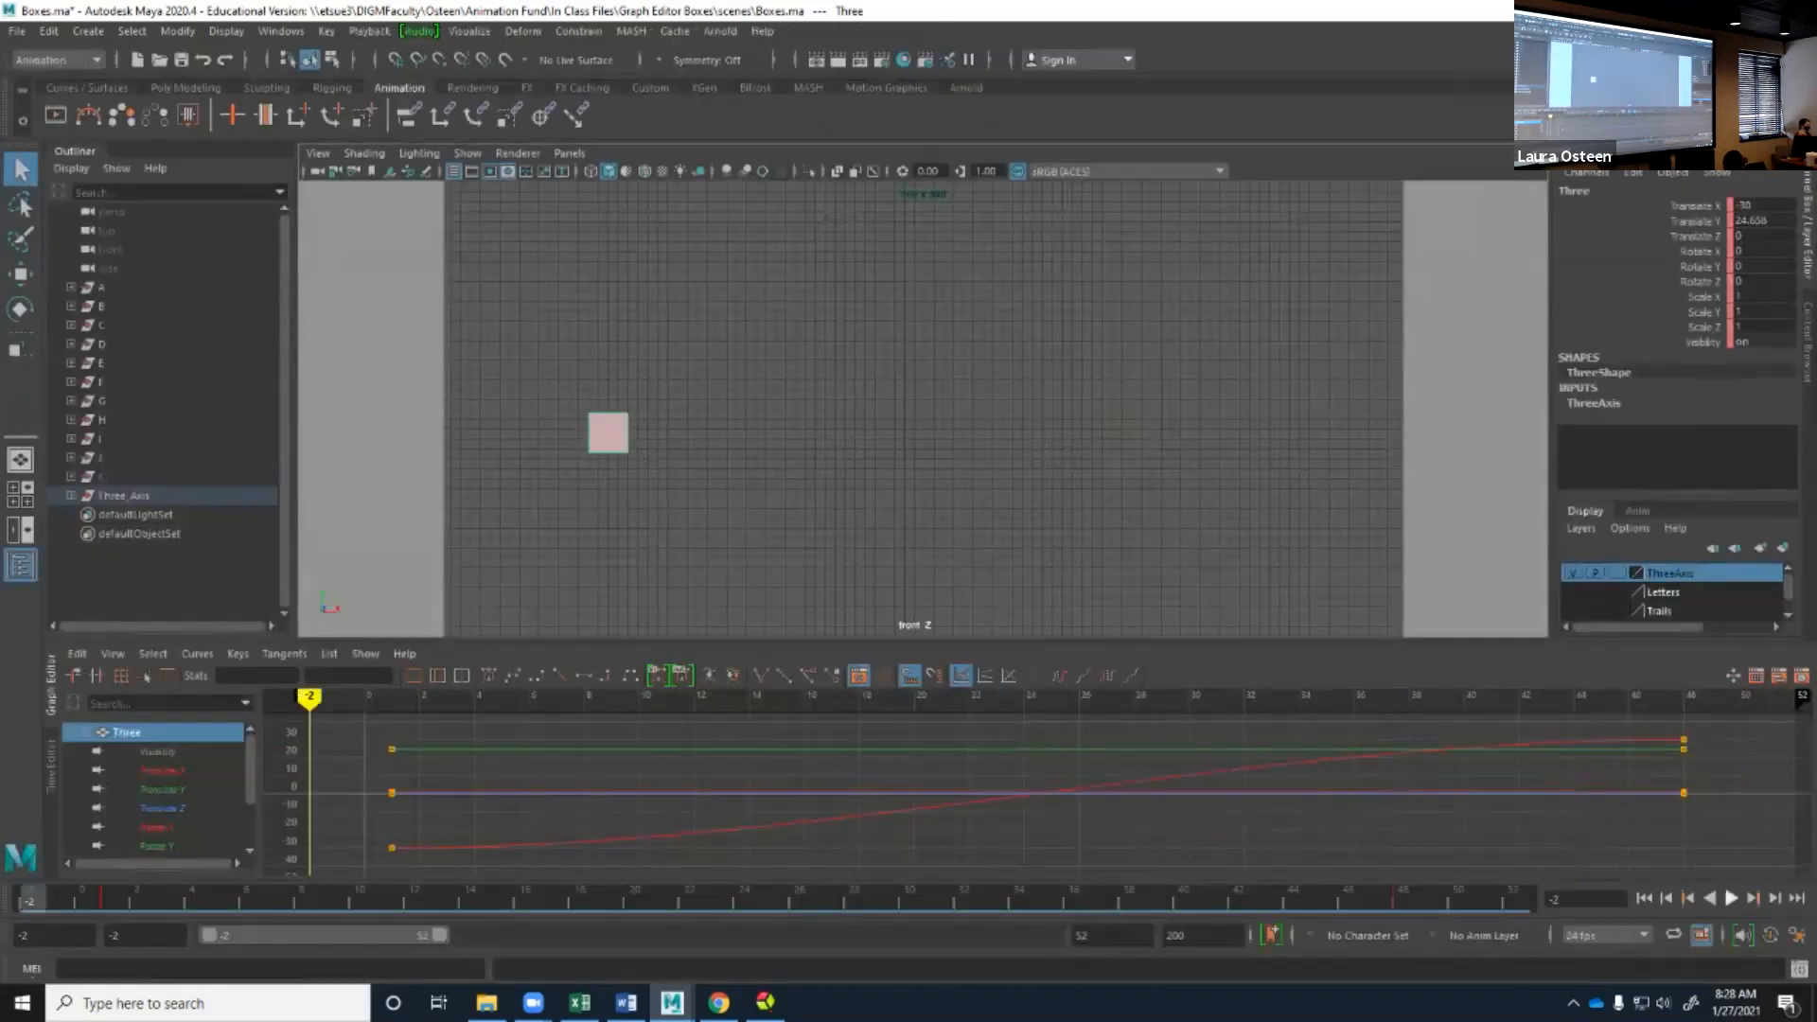
left_click(1731, 898)
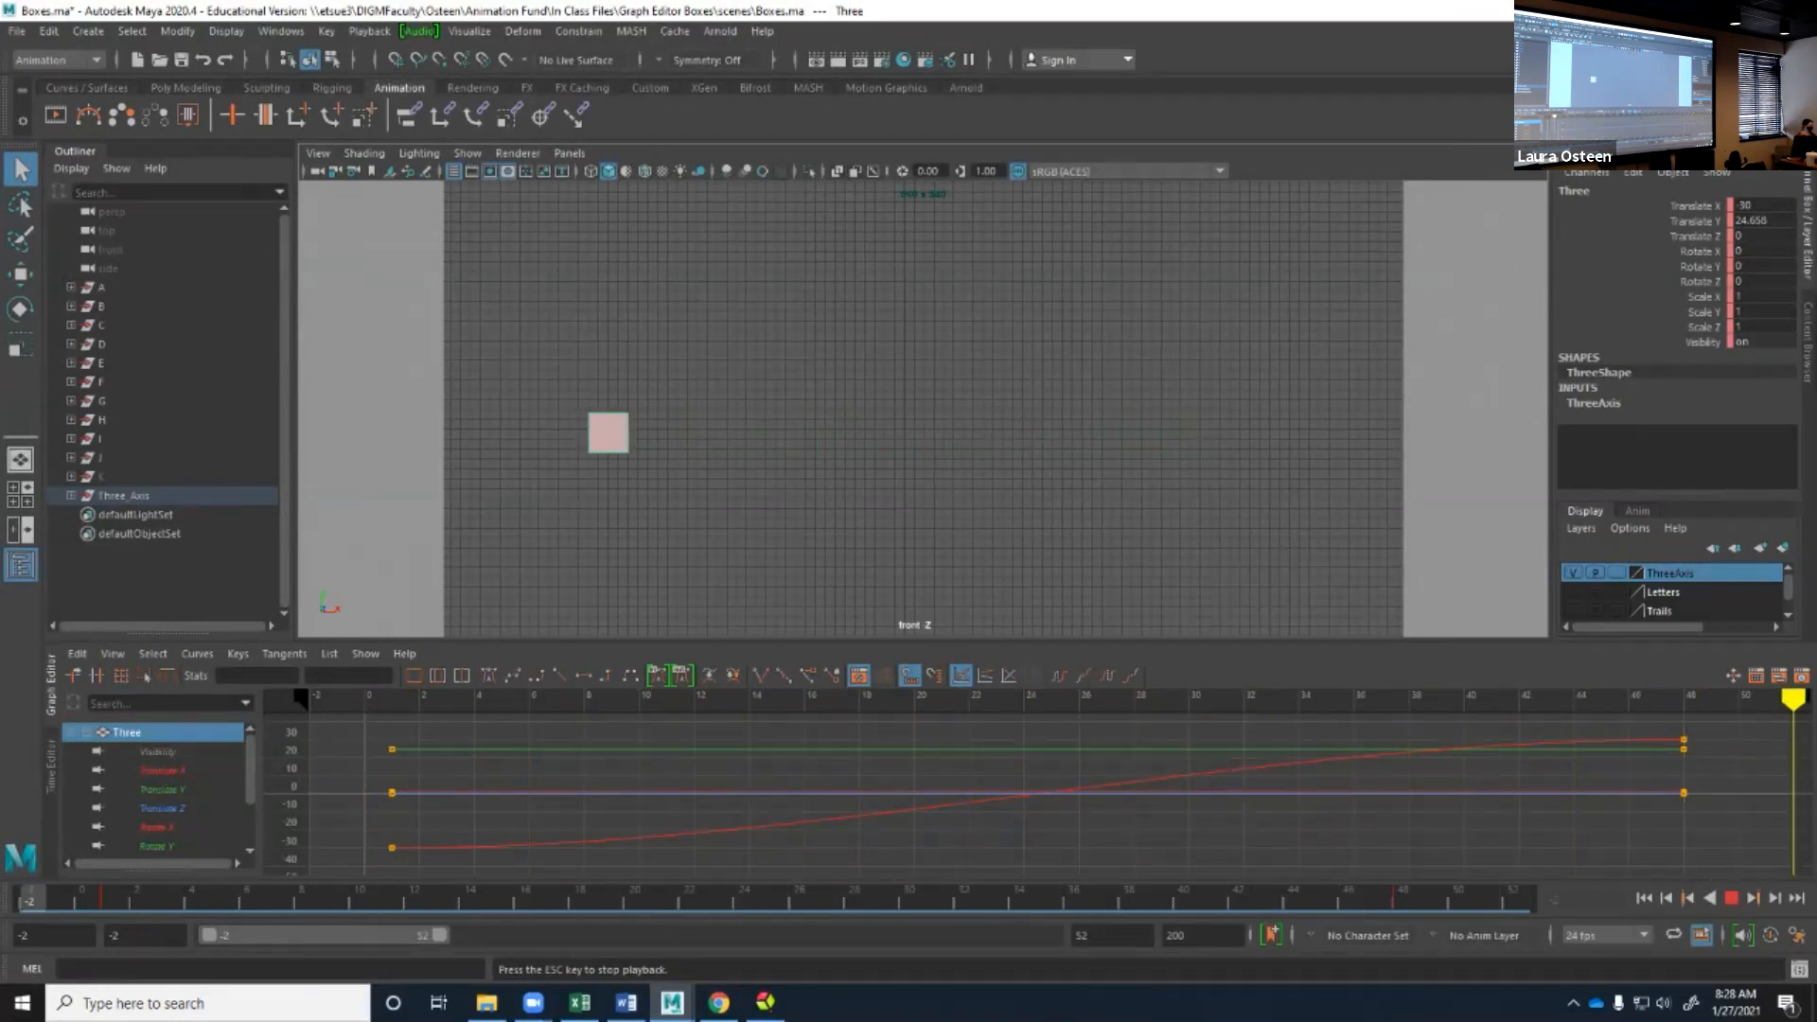
key("Escape")
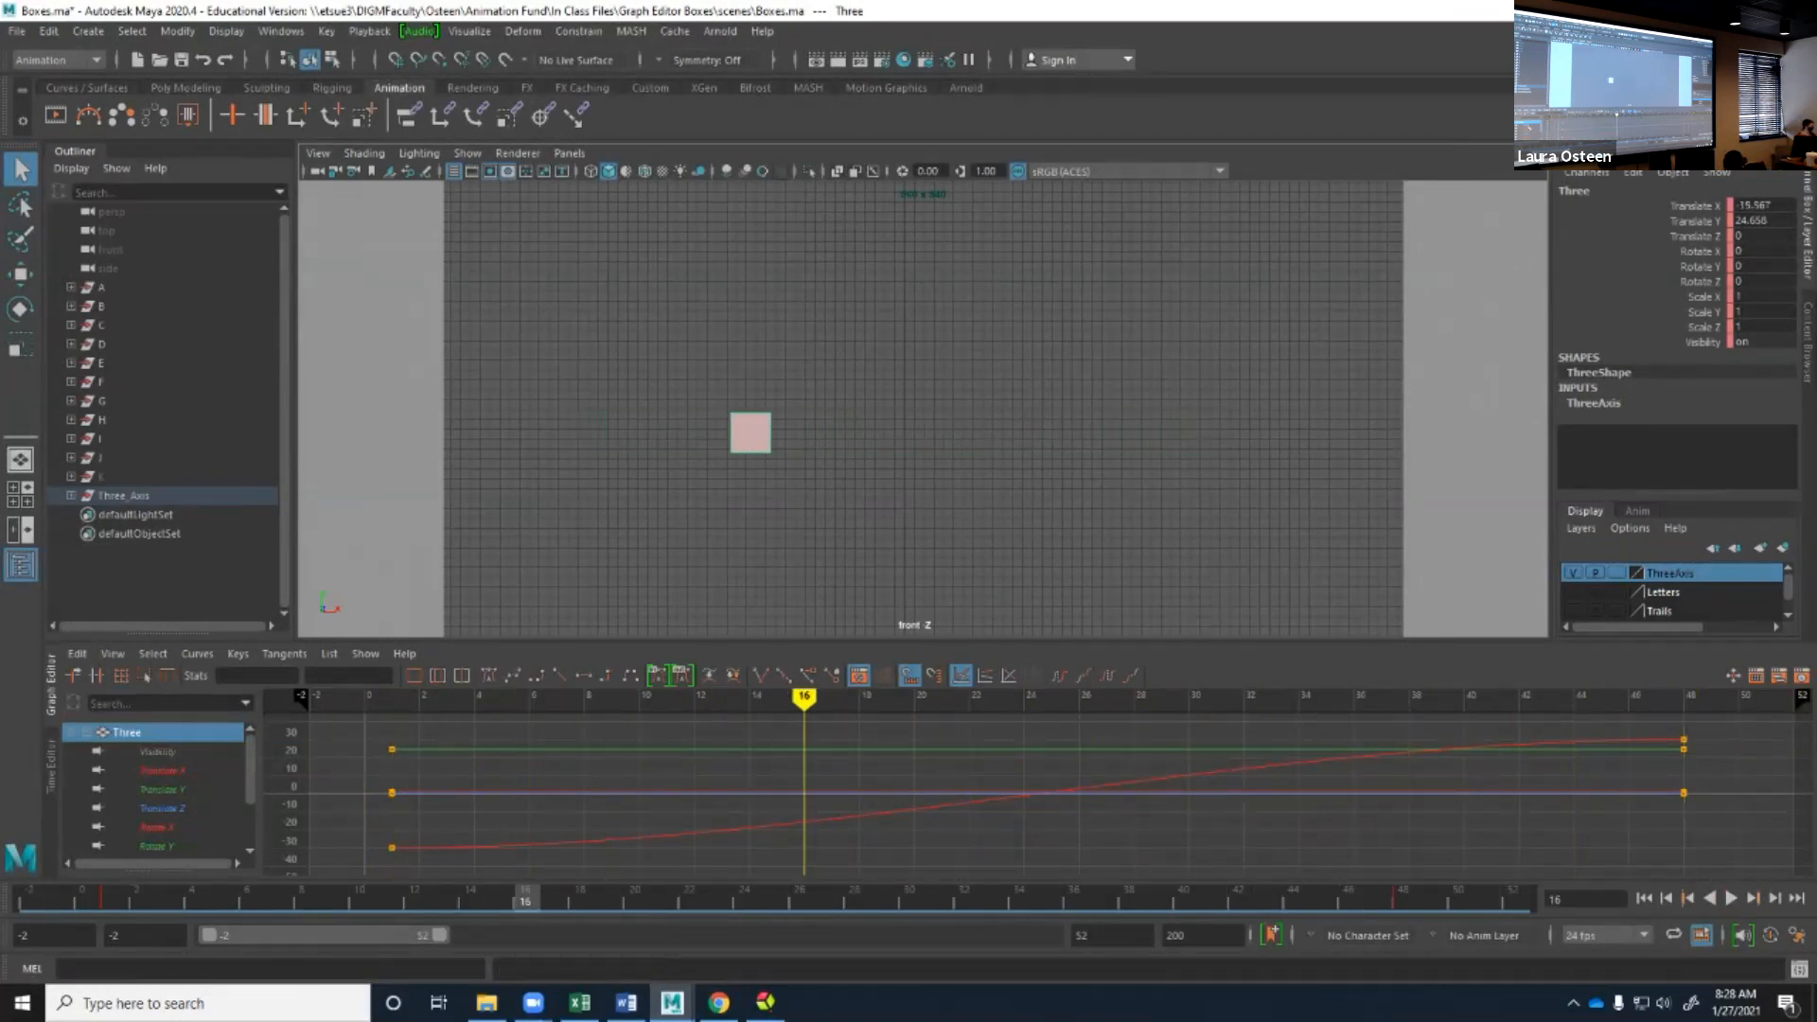
Isolate the Translate X curve in the Graph Editor and set its curve color to white.
left_click(159, 769)
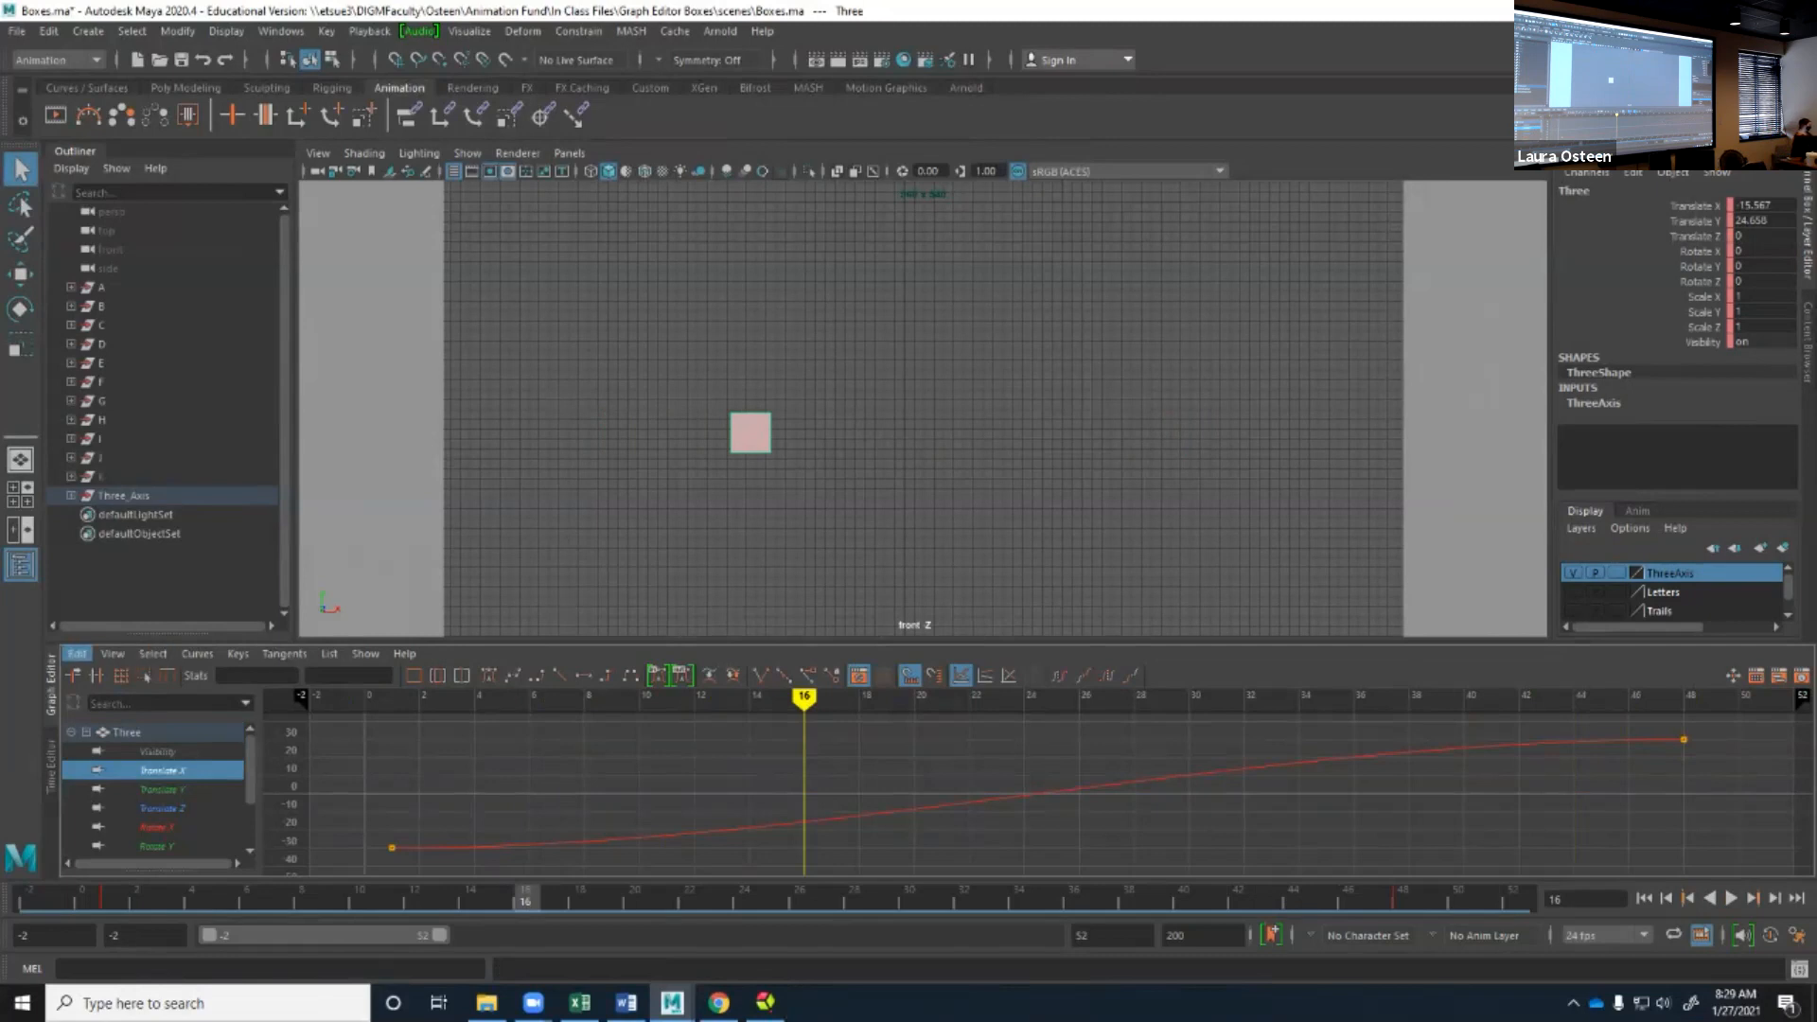
left_click(77, 653)
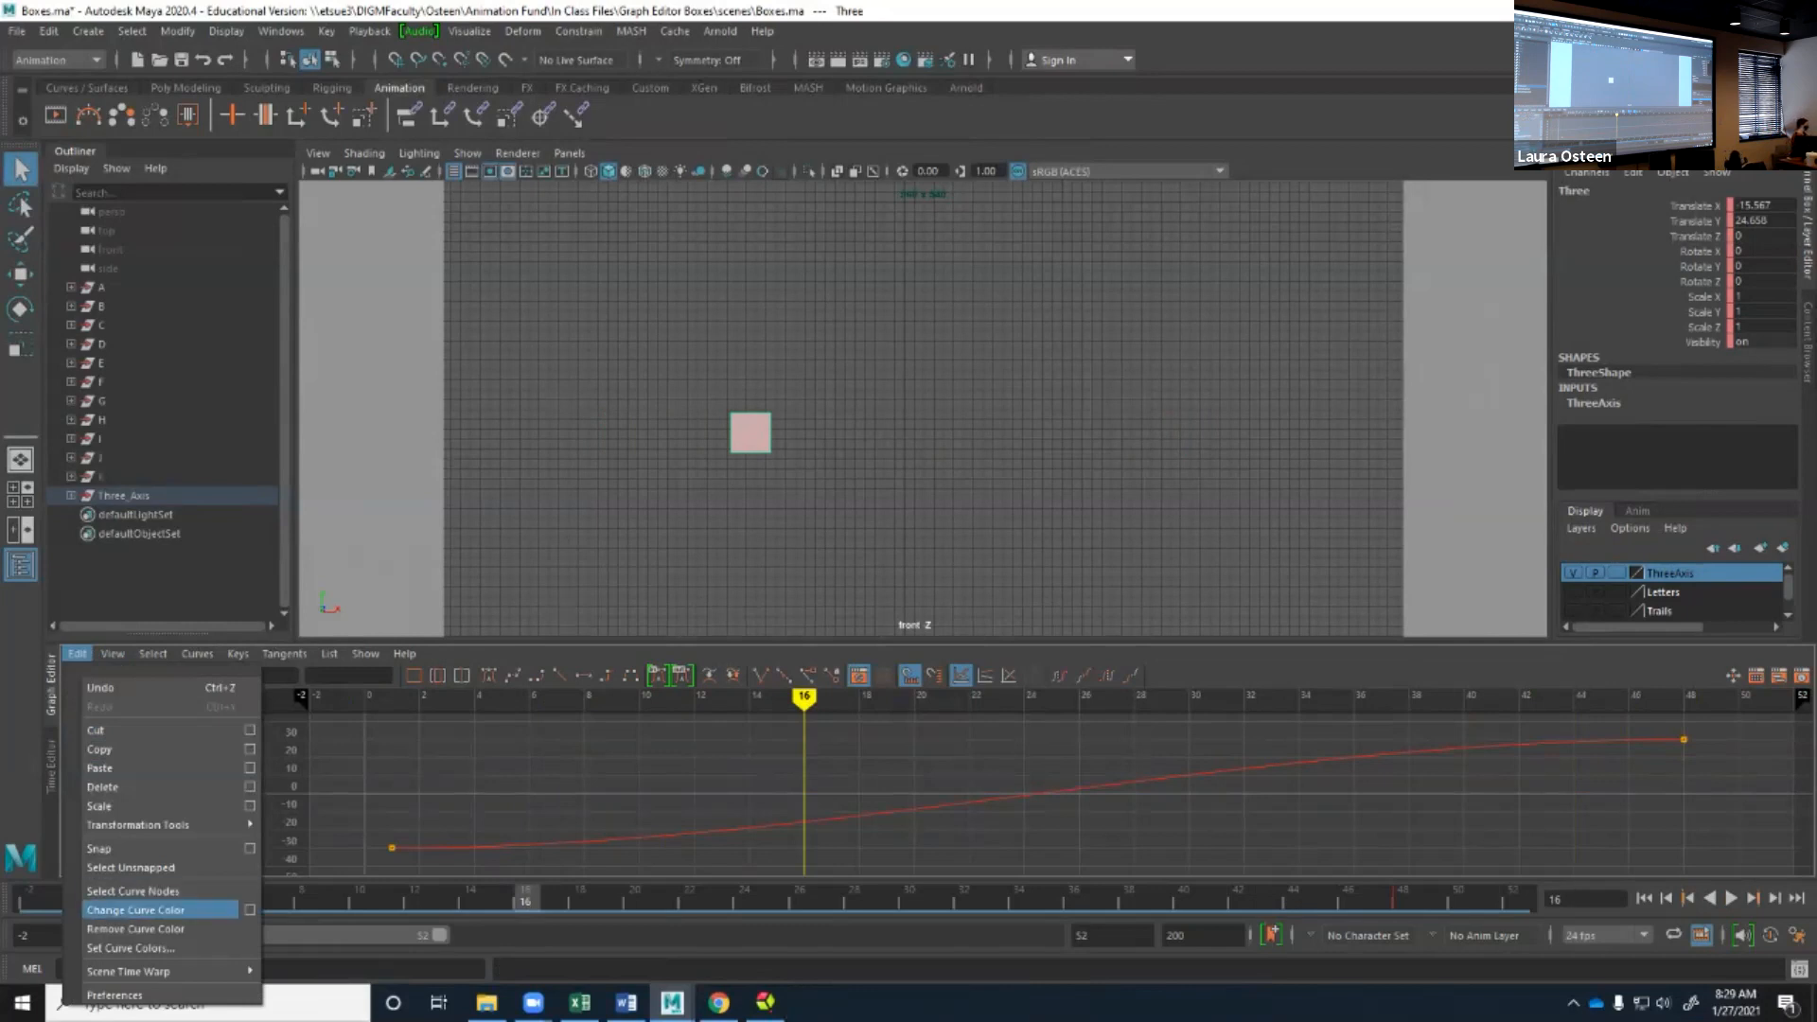
left_click(135, 929)
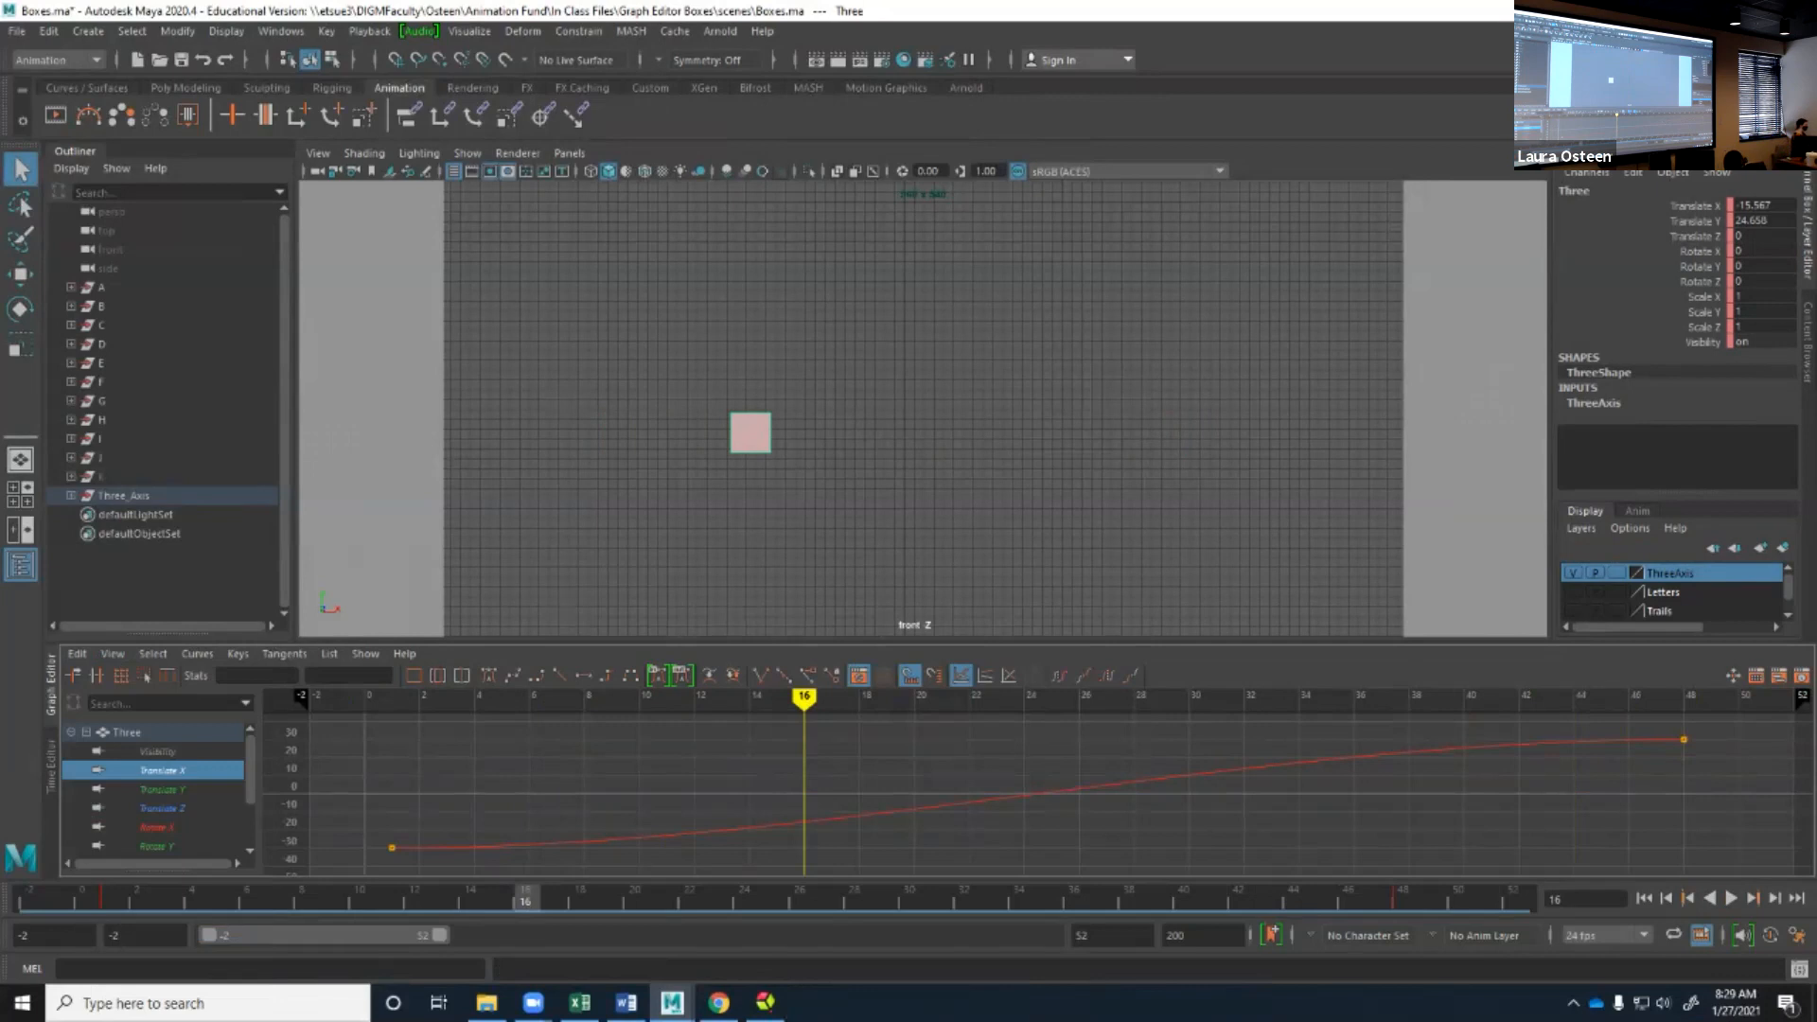
left_click(77, 652)
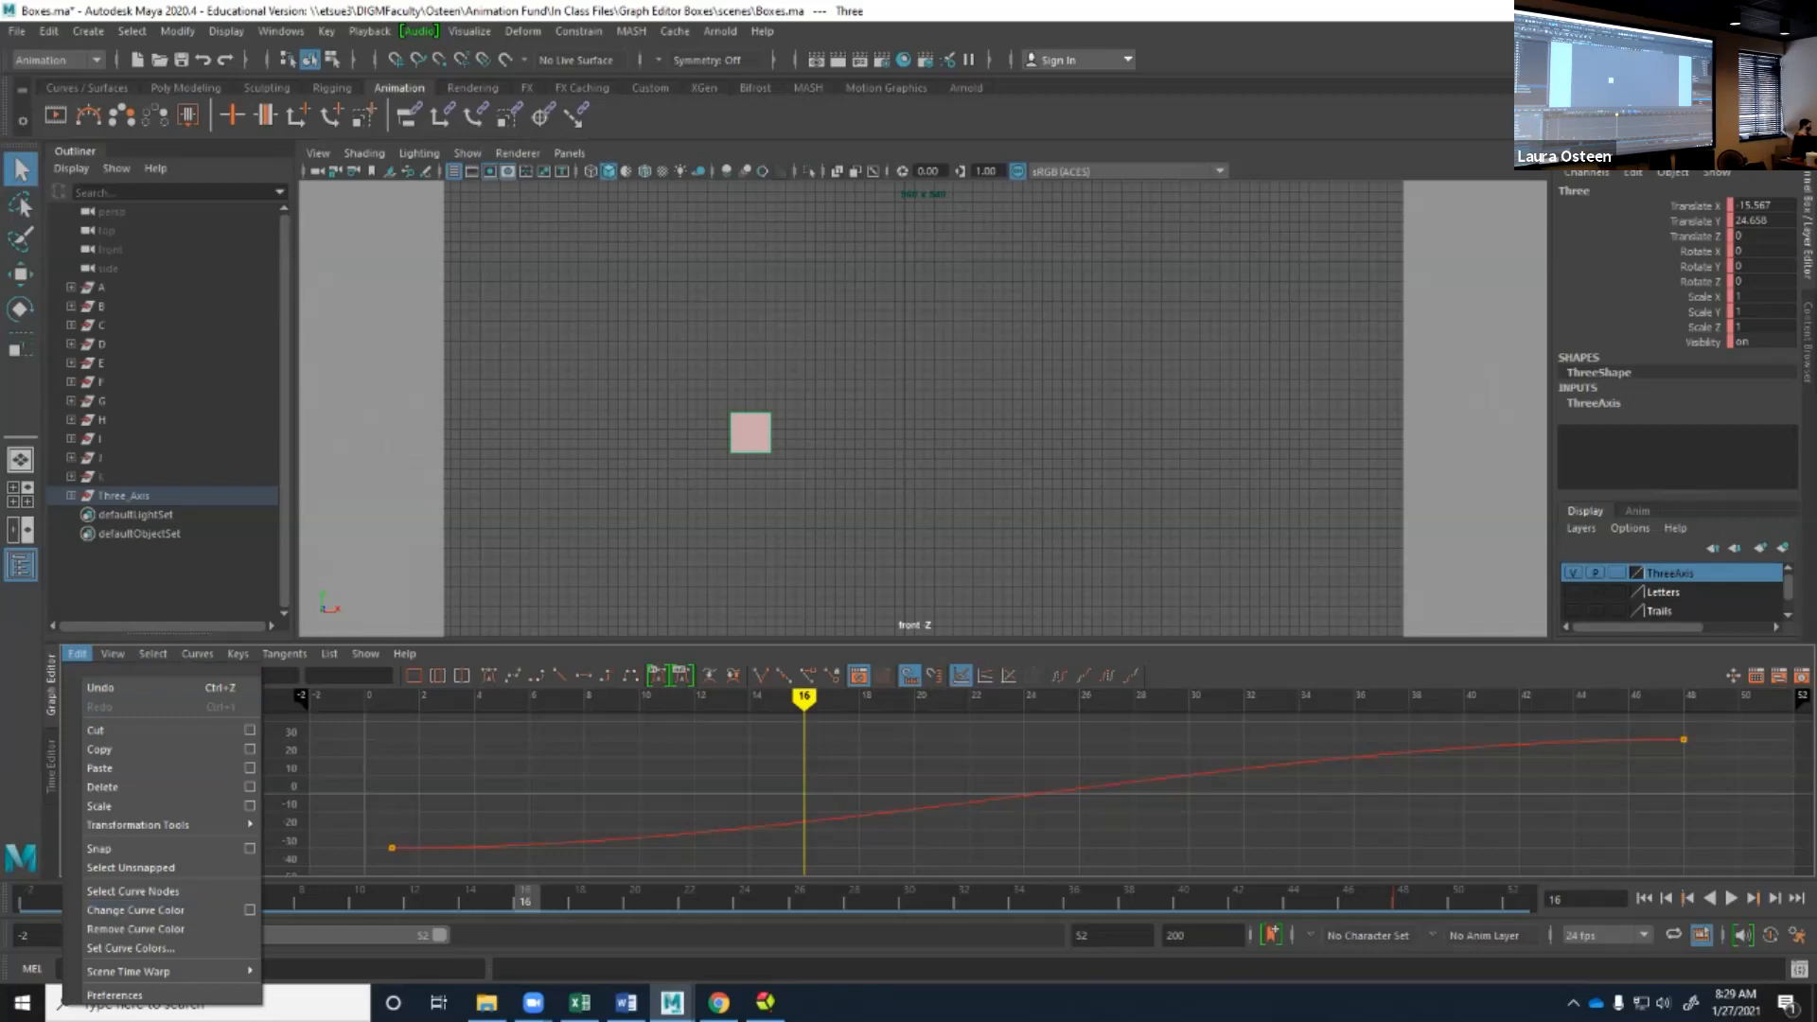
left_click(131, 947)
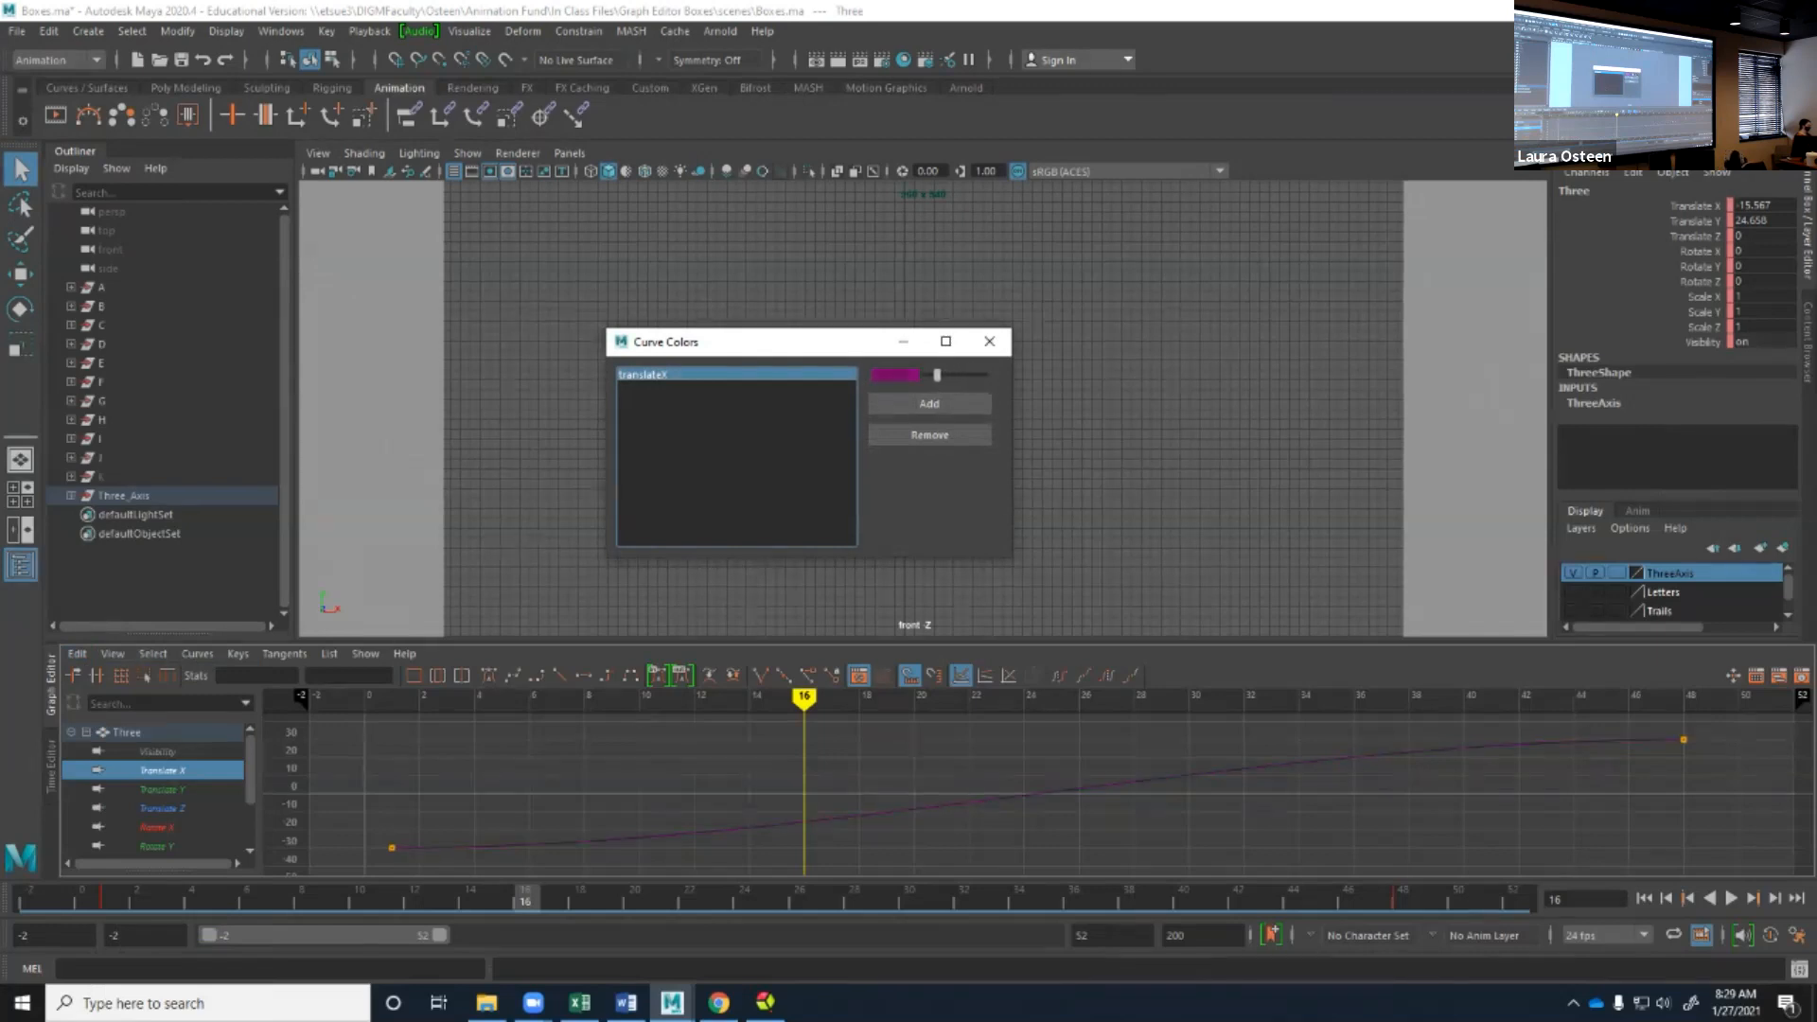
left_click_drag(957, 374, 982, 374)
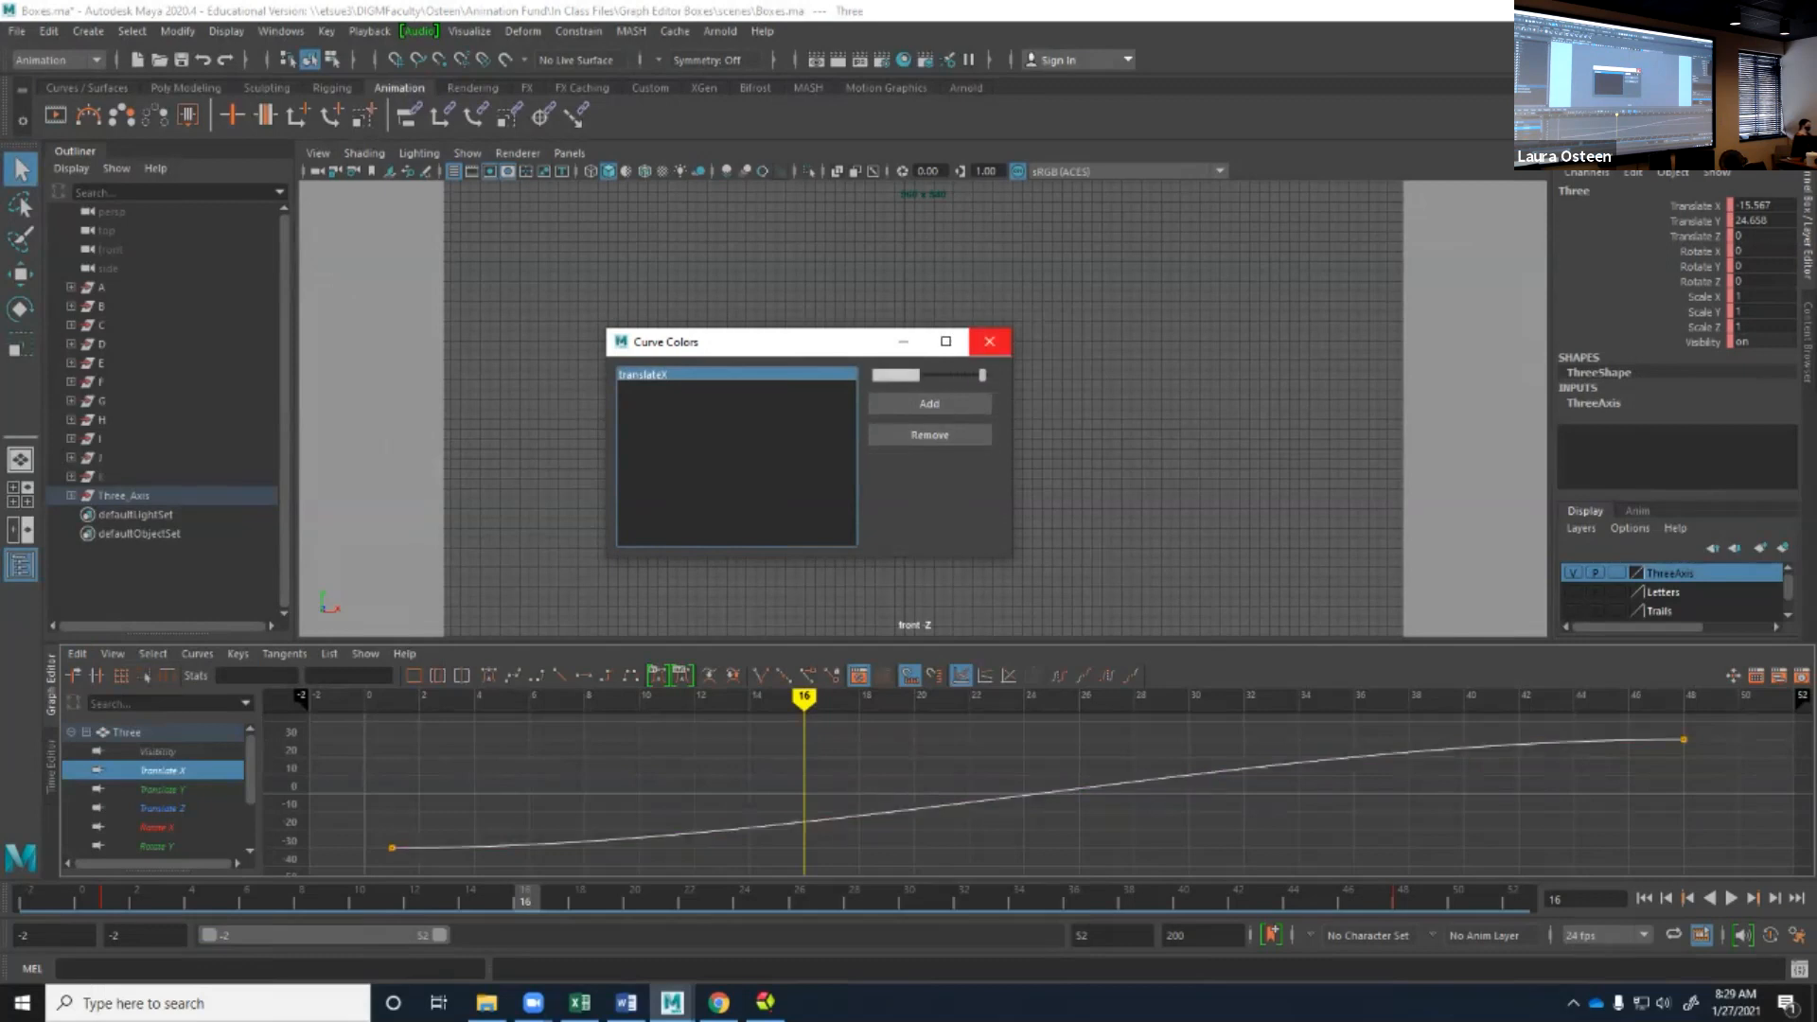
left_click(988, 340)
Undo the last playback actions and show all animation curves of the Three box in the Graph Editor.
key("ctrl+z")
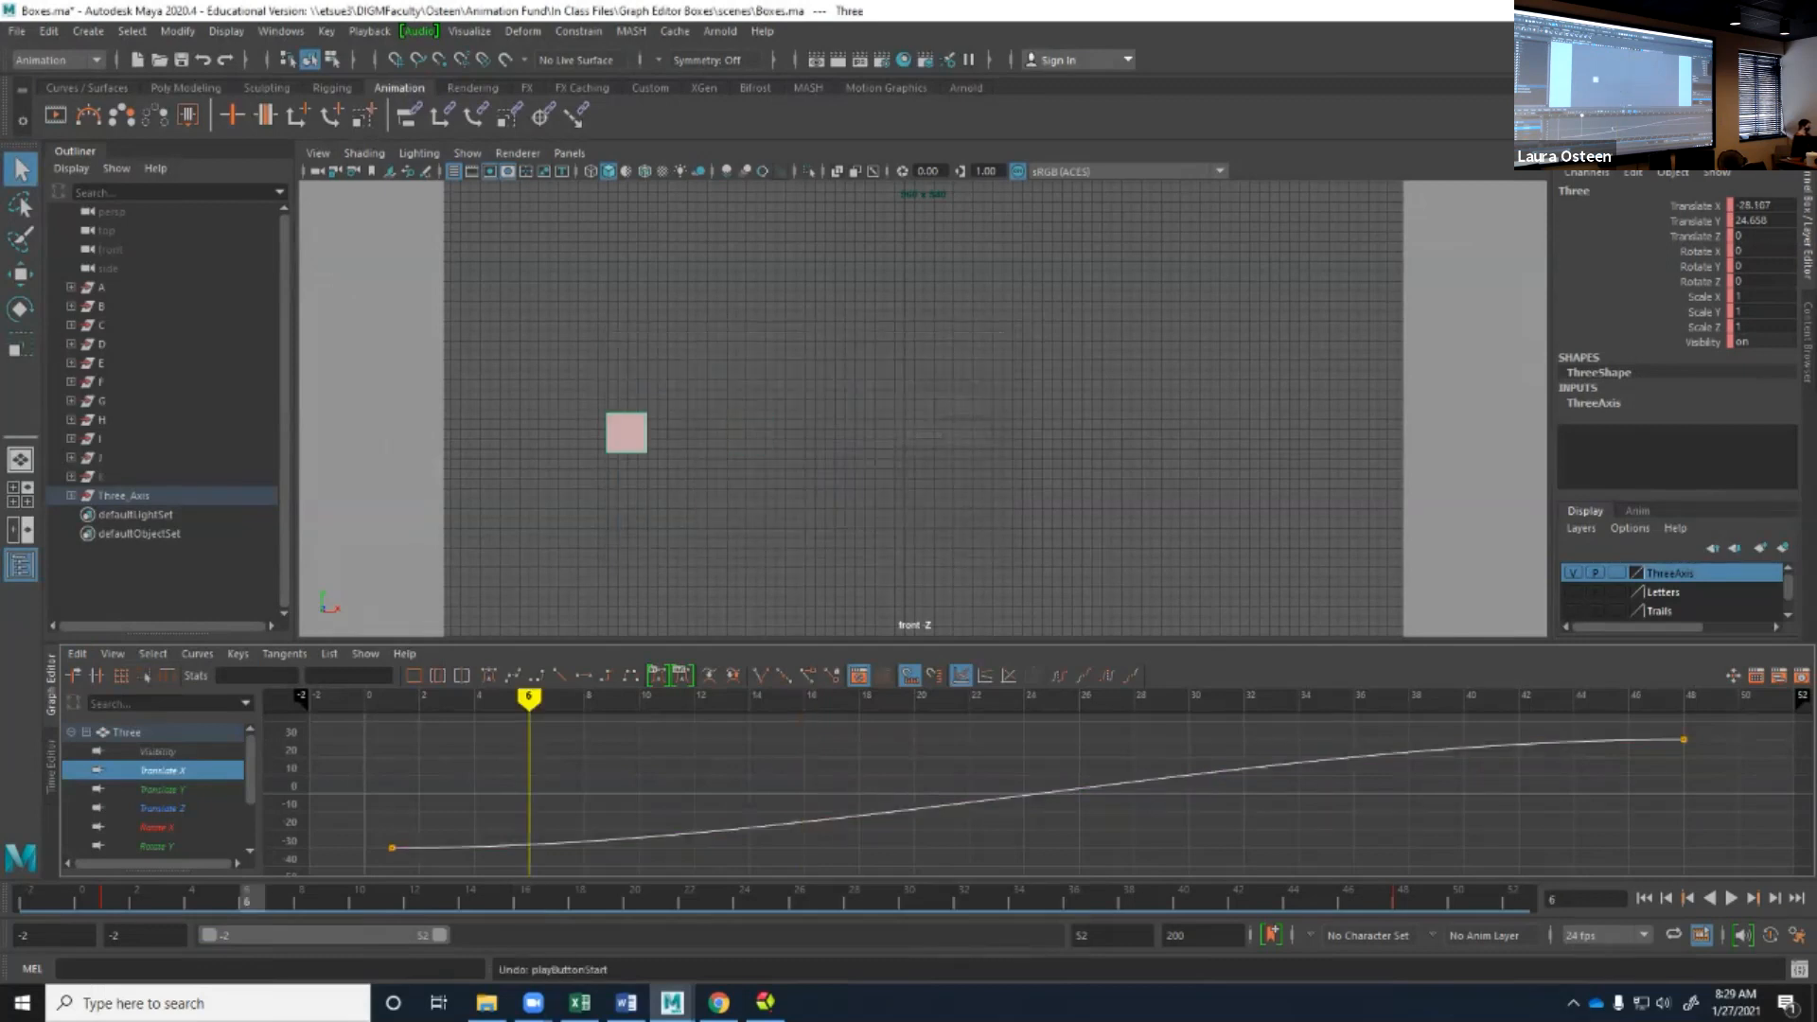
key("ctrl+z")
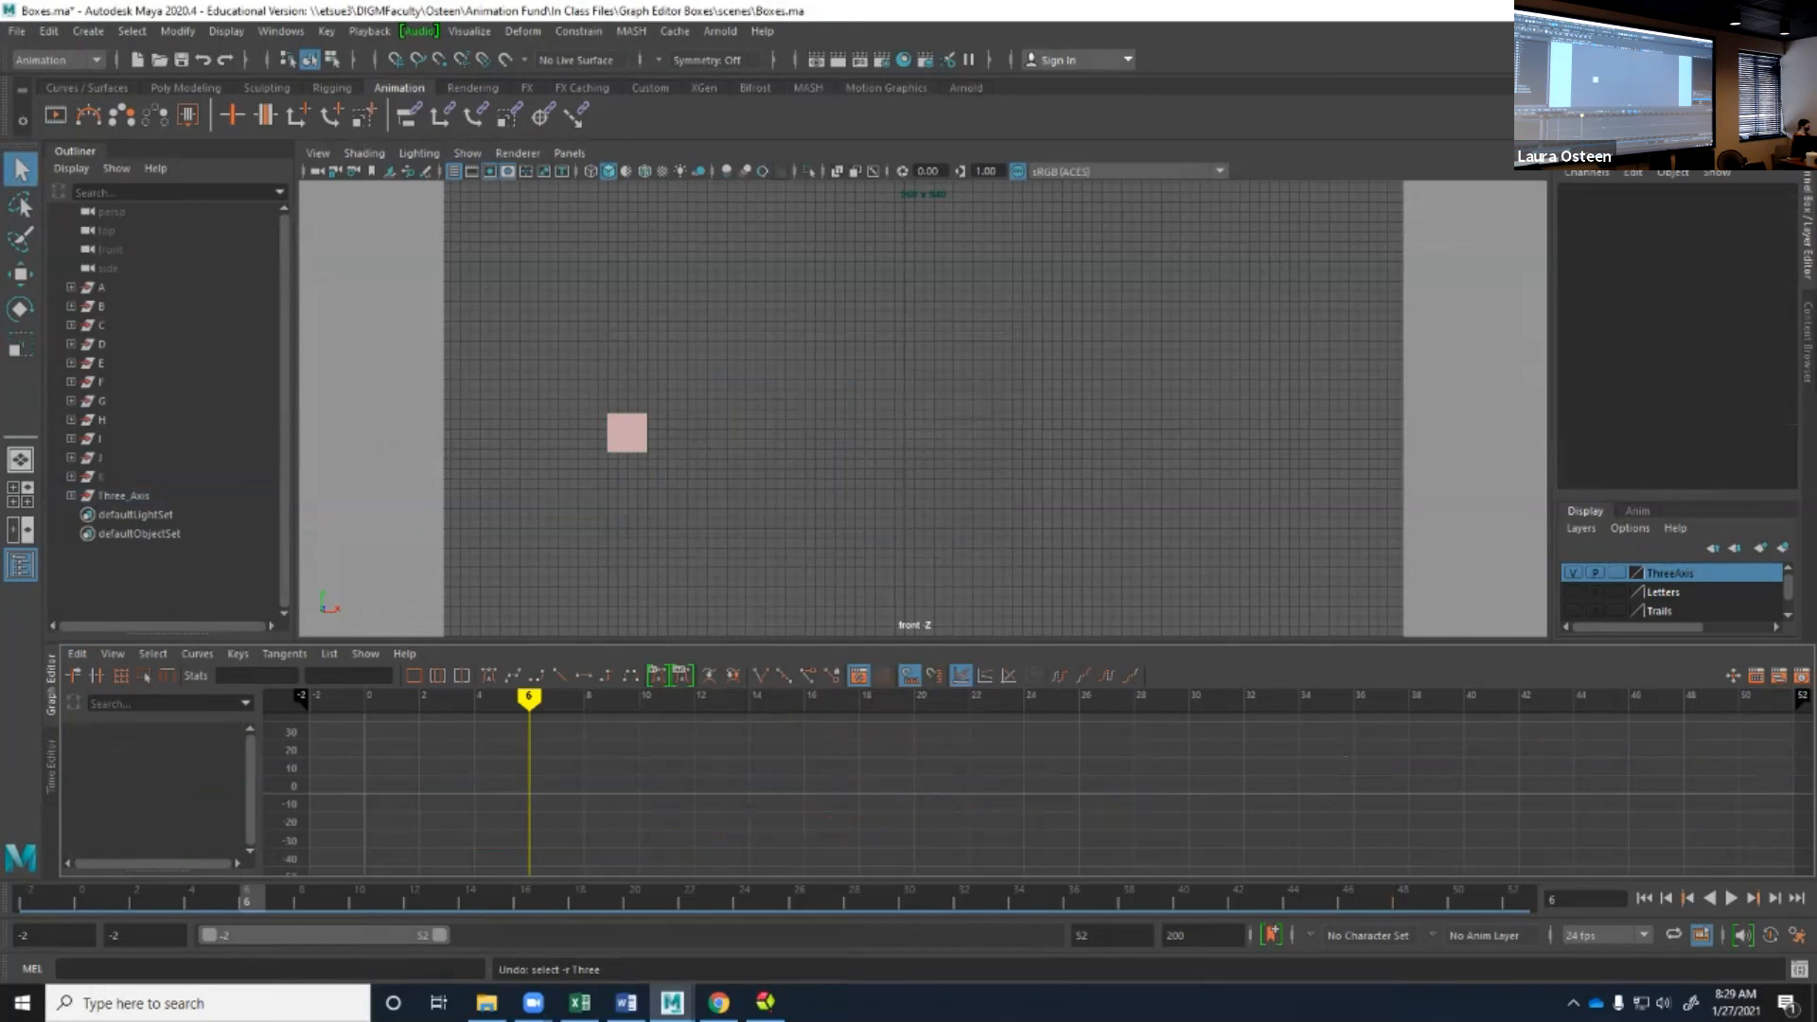
left_click(626, 433)
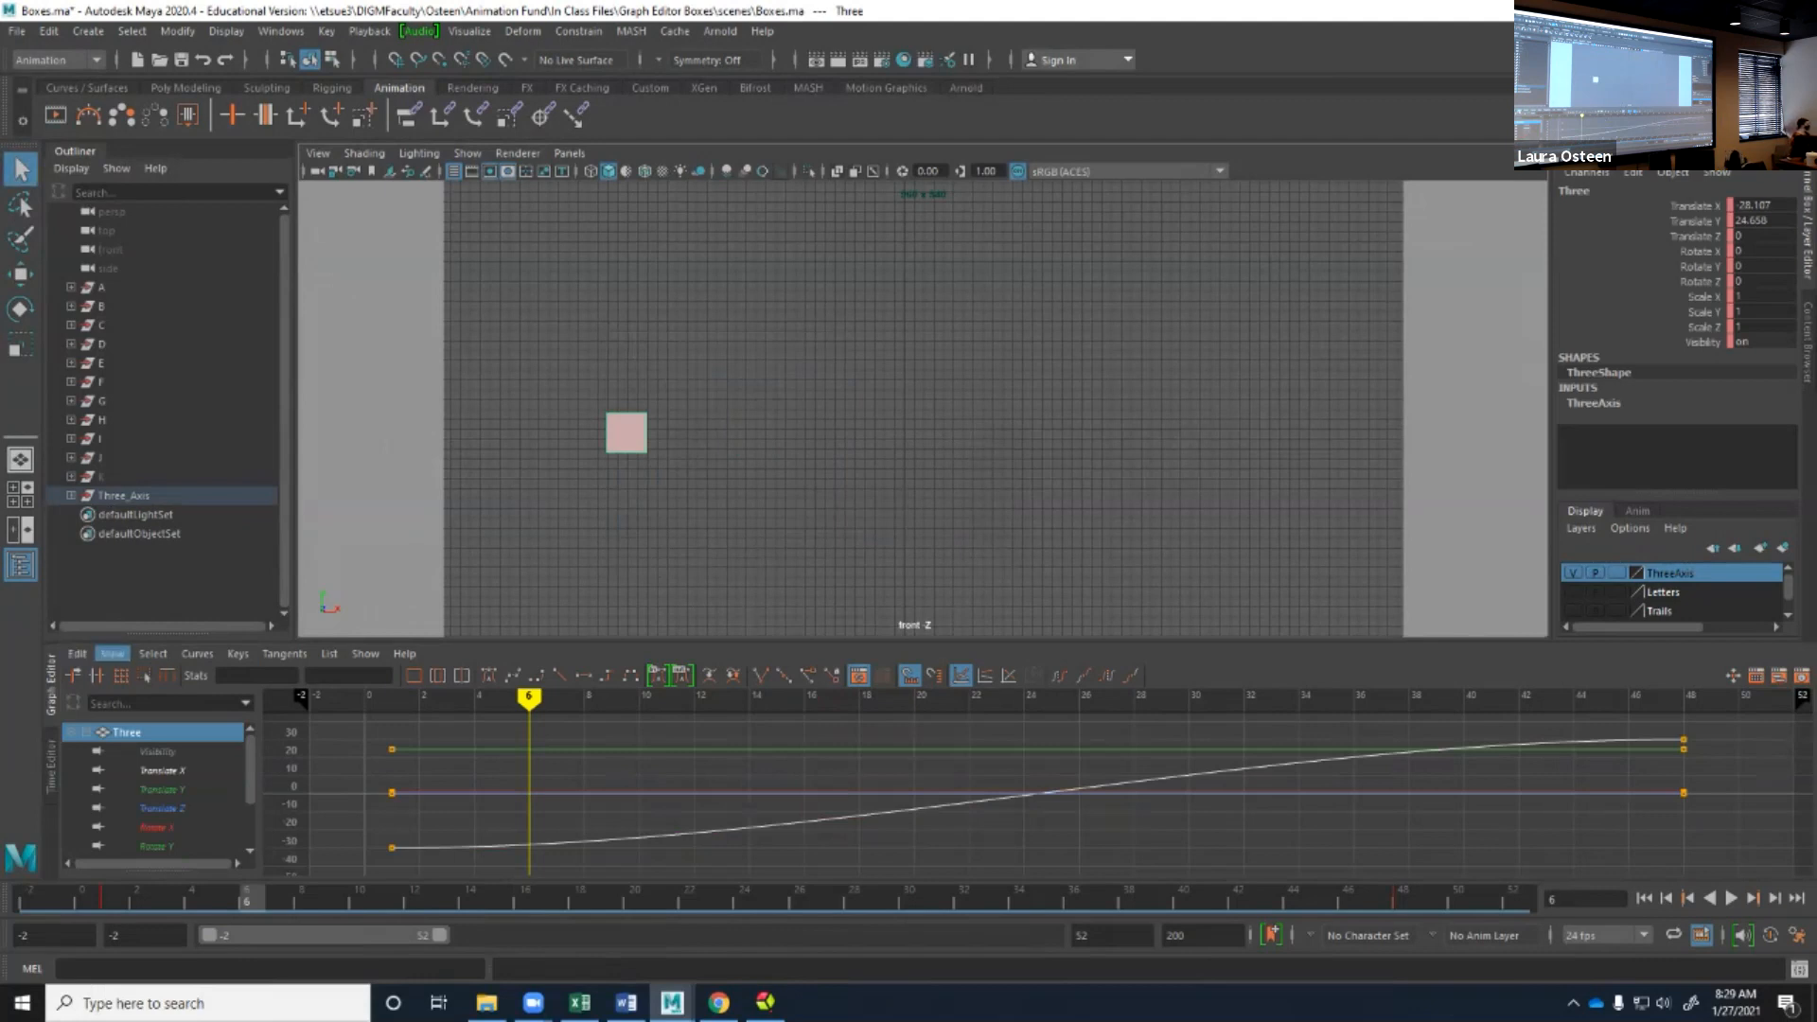
Undo the last Graph Editor view change and restore the view that frames all curves.
left_click(112, 653)
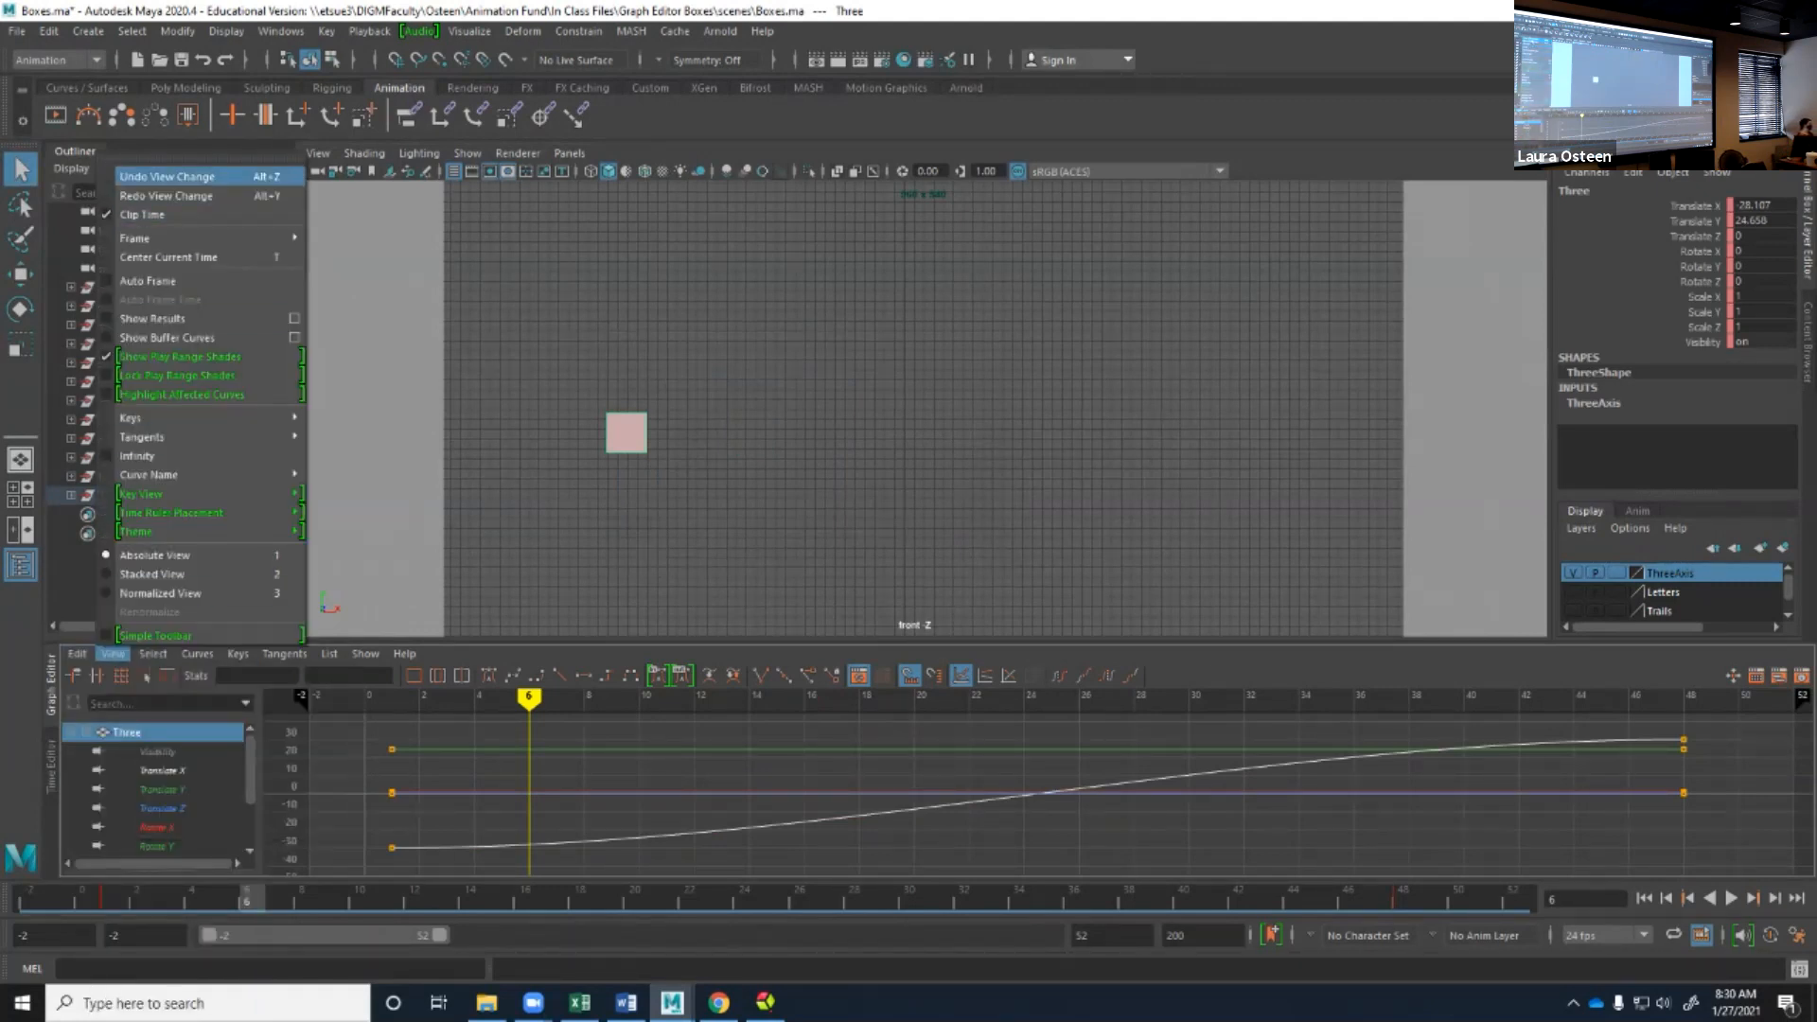
left_click(168, 177)
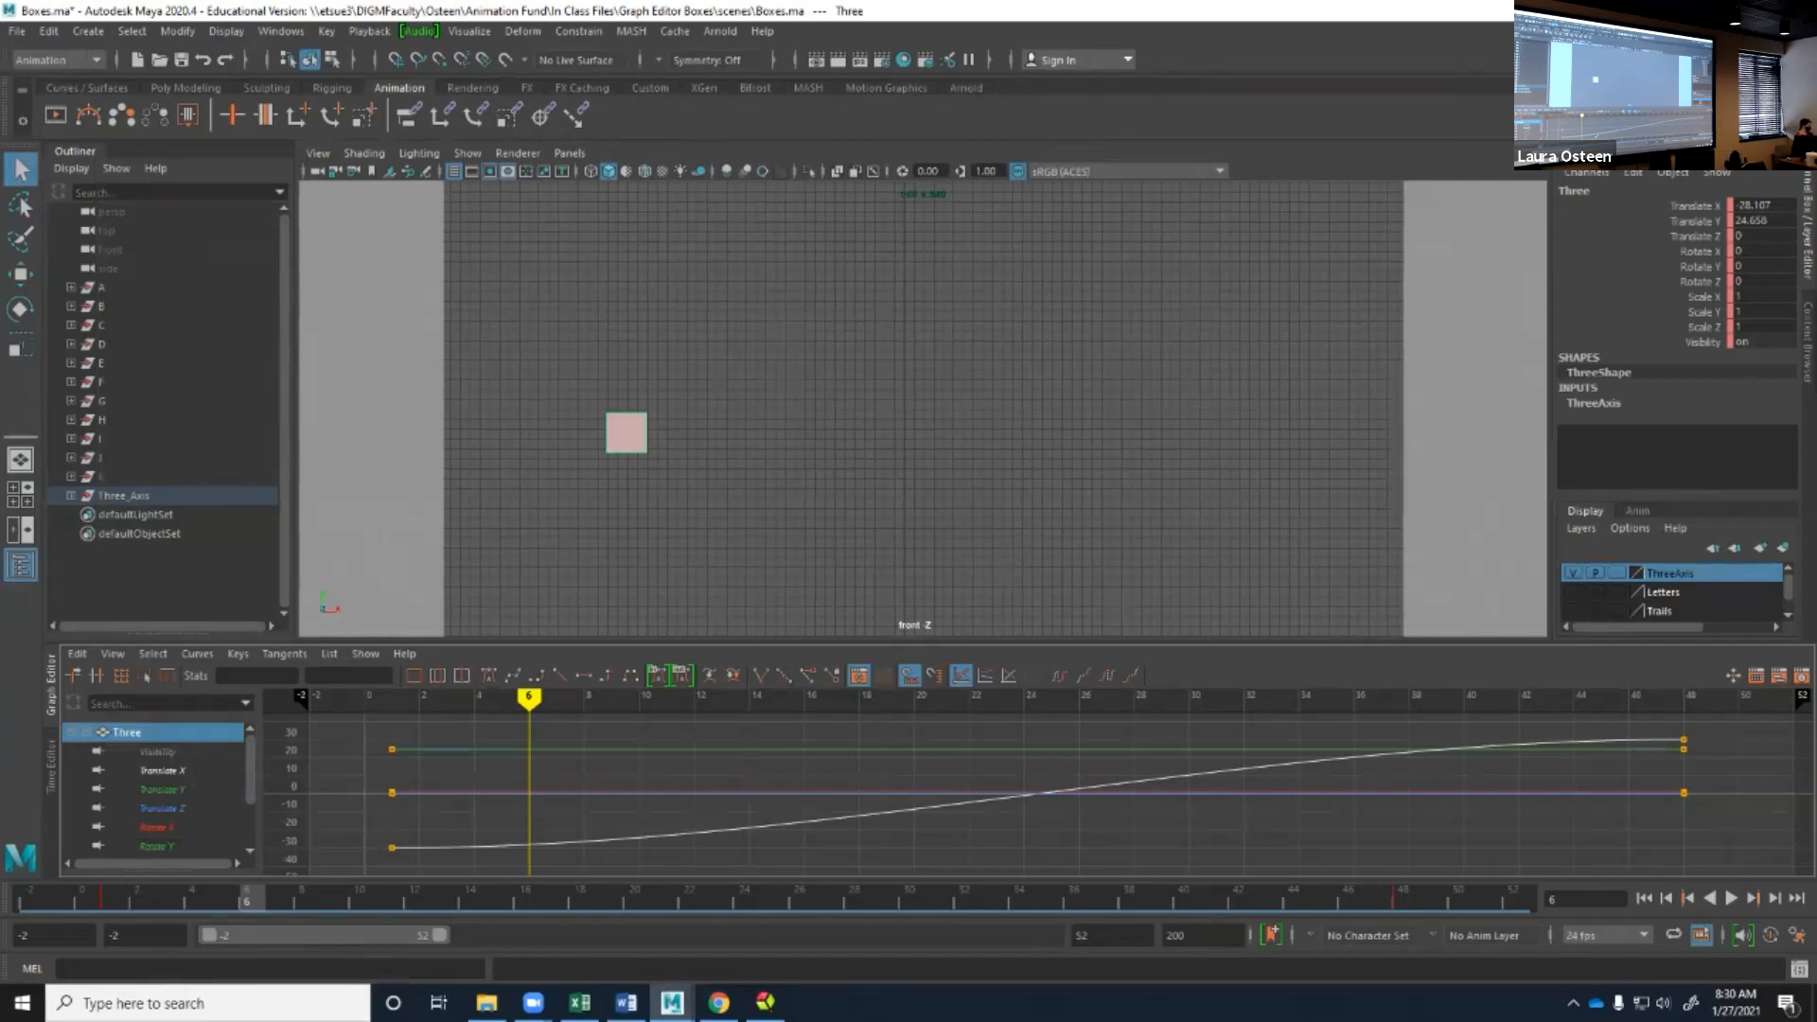
key("bracketleft")
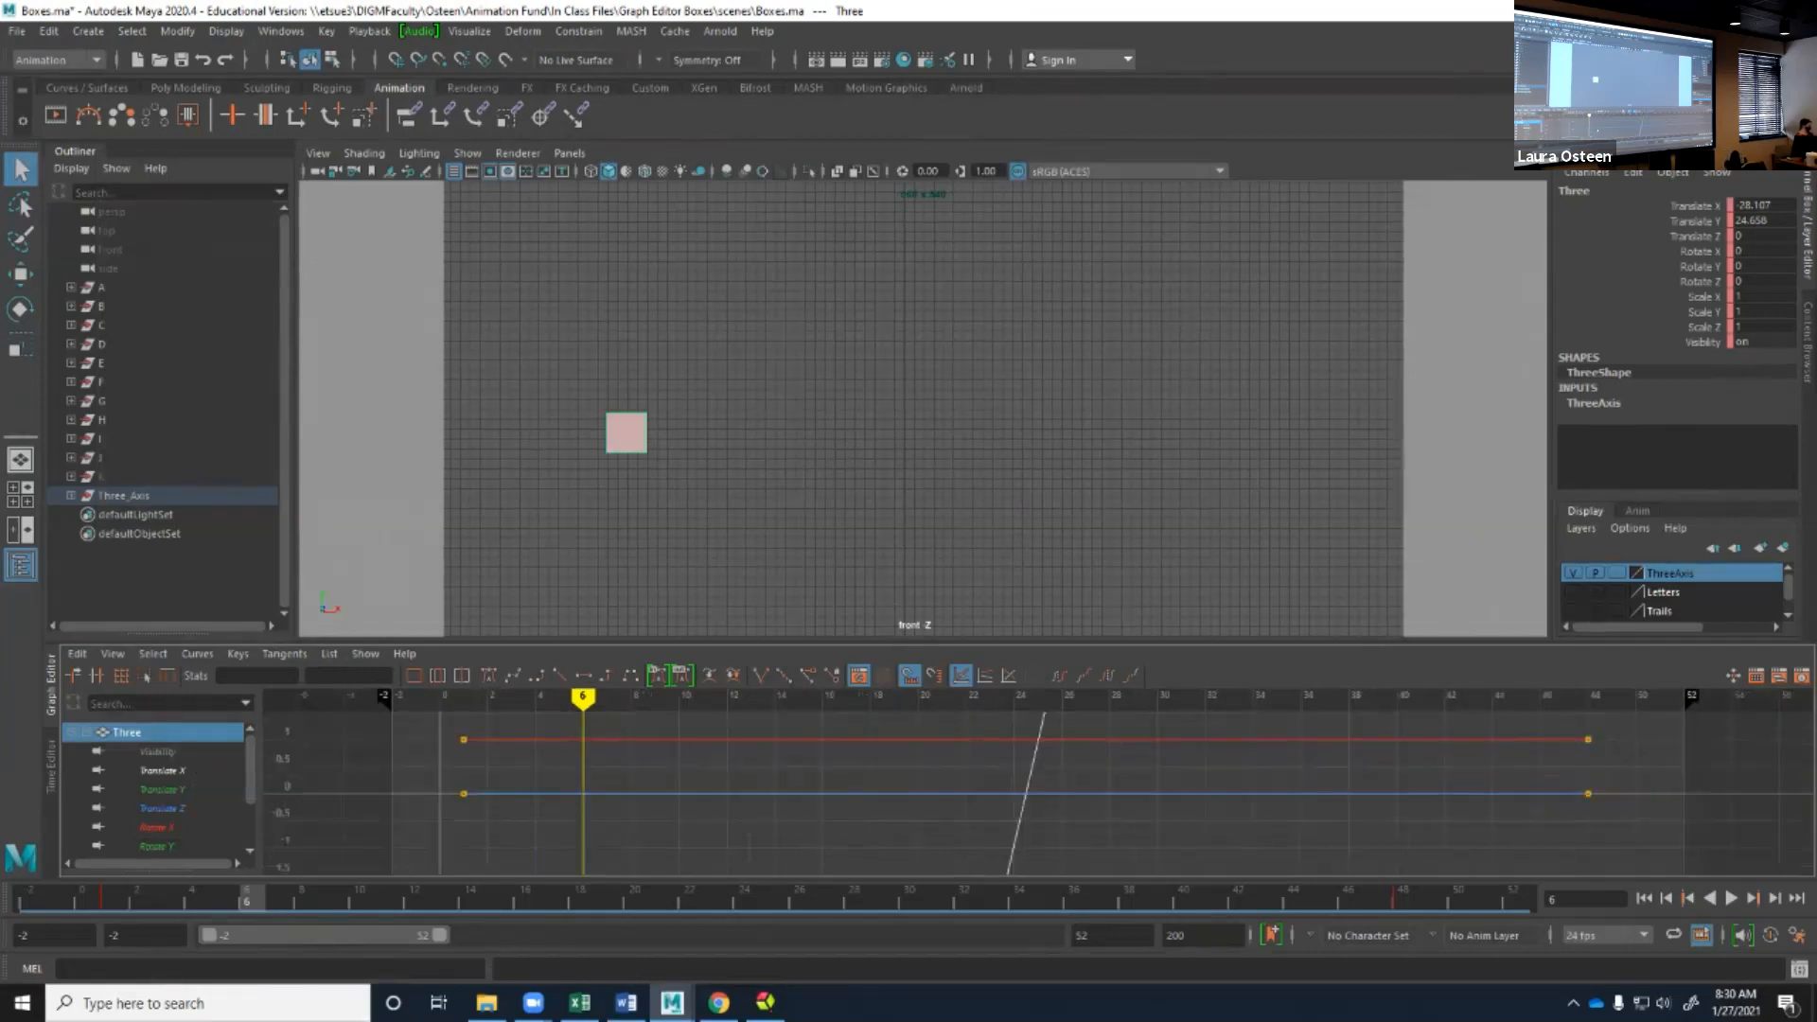
key("bracketright")
Try the Never setting for key display on the graph curves, and return it to Always.
left_click(113, 653)
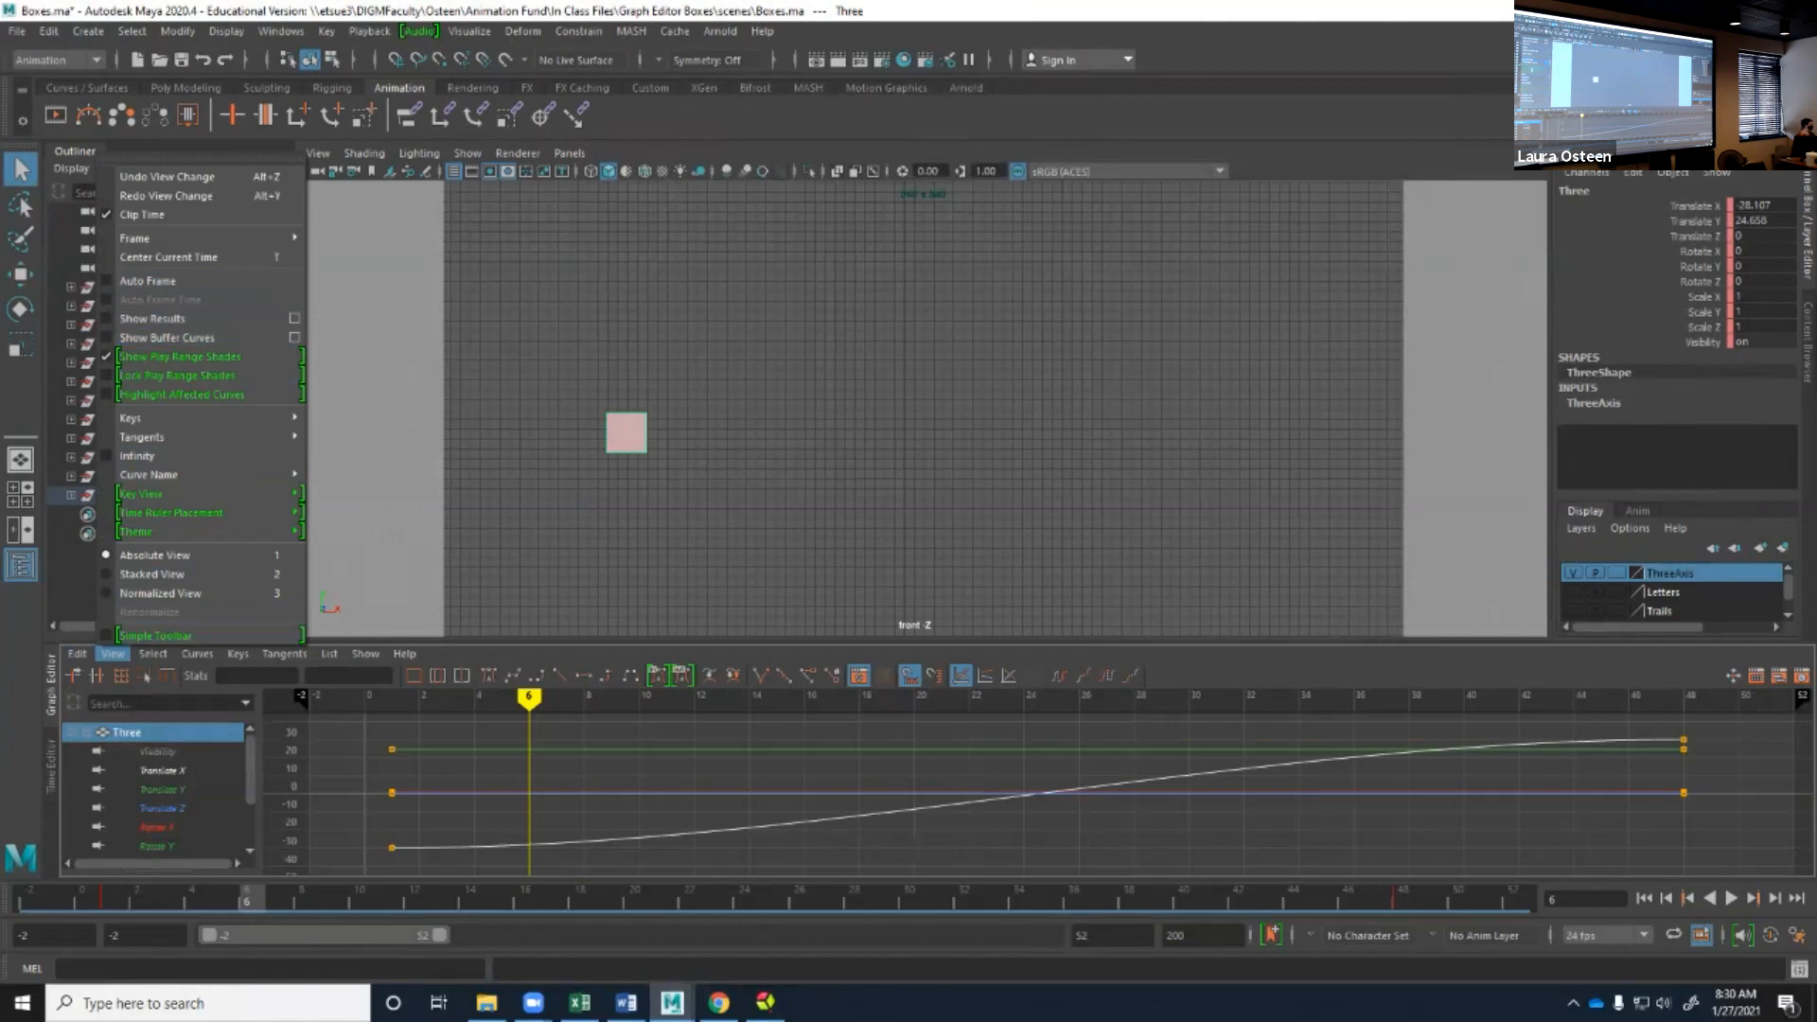
mouse_move(189, 418)
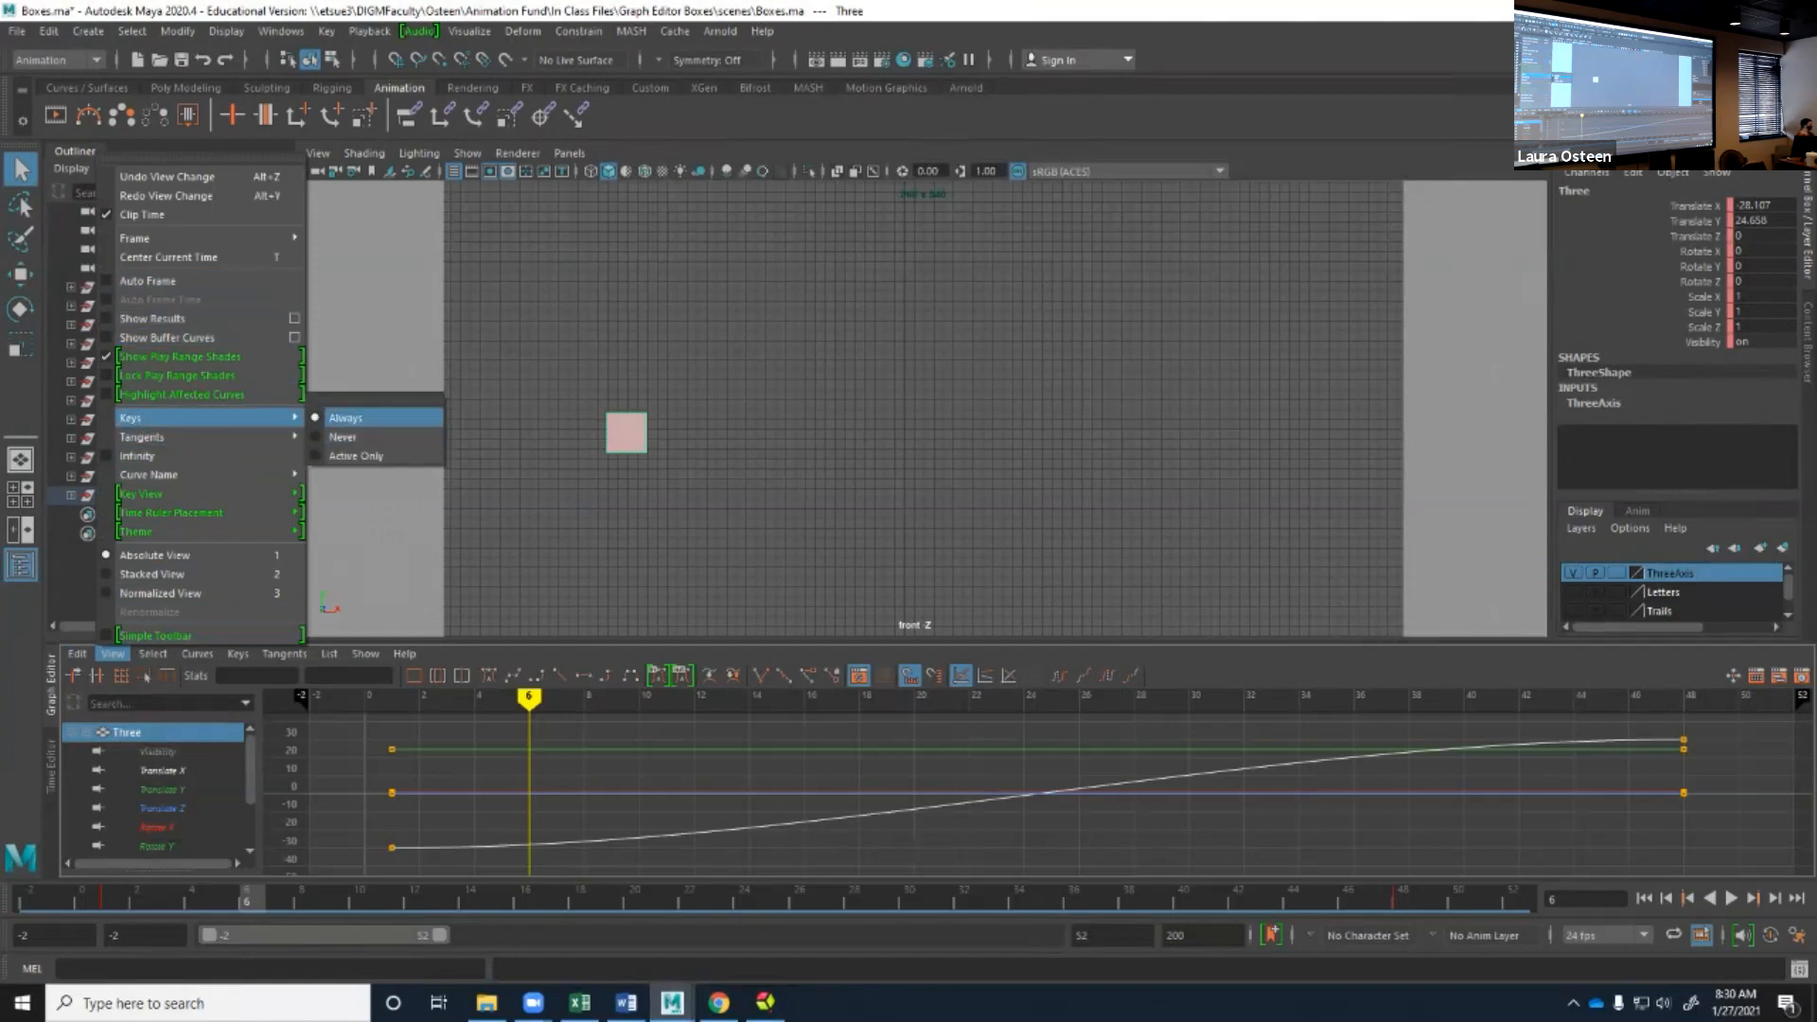
left_click(350, 436)
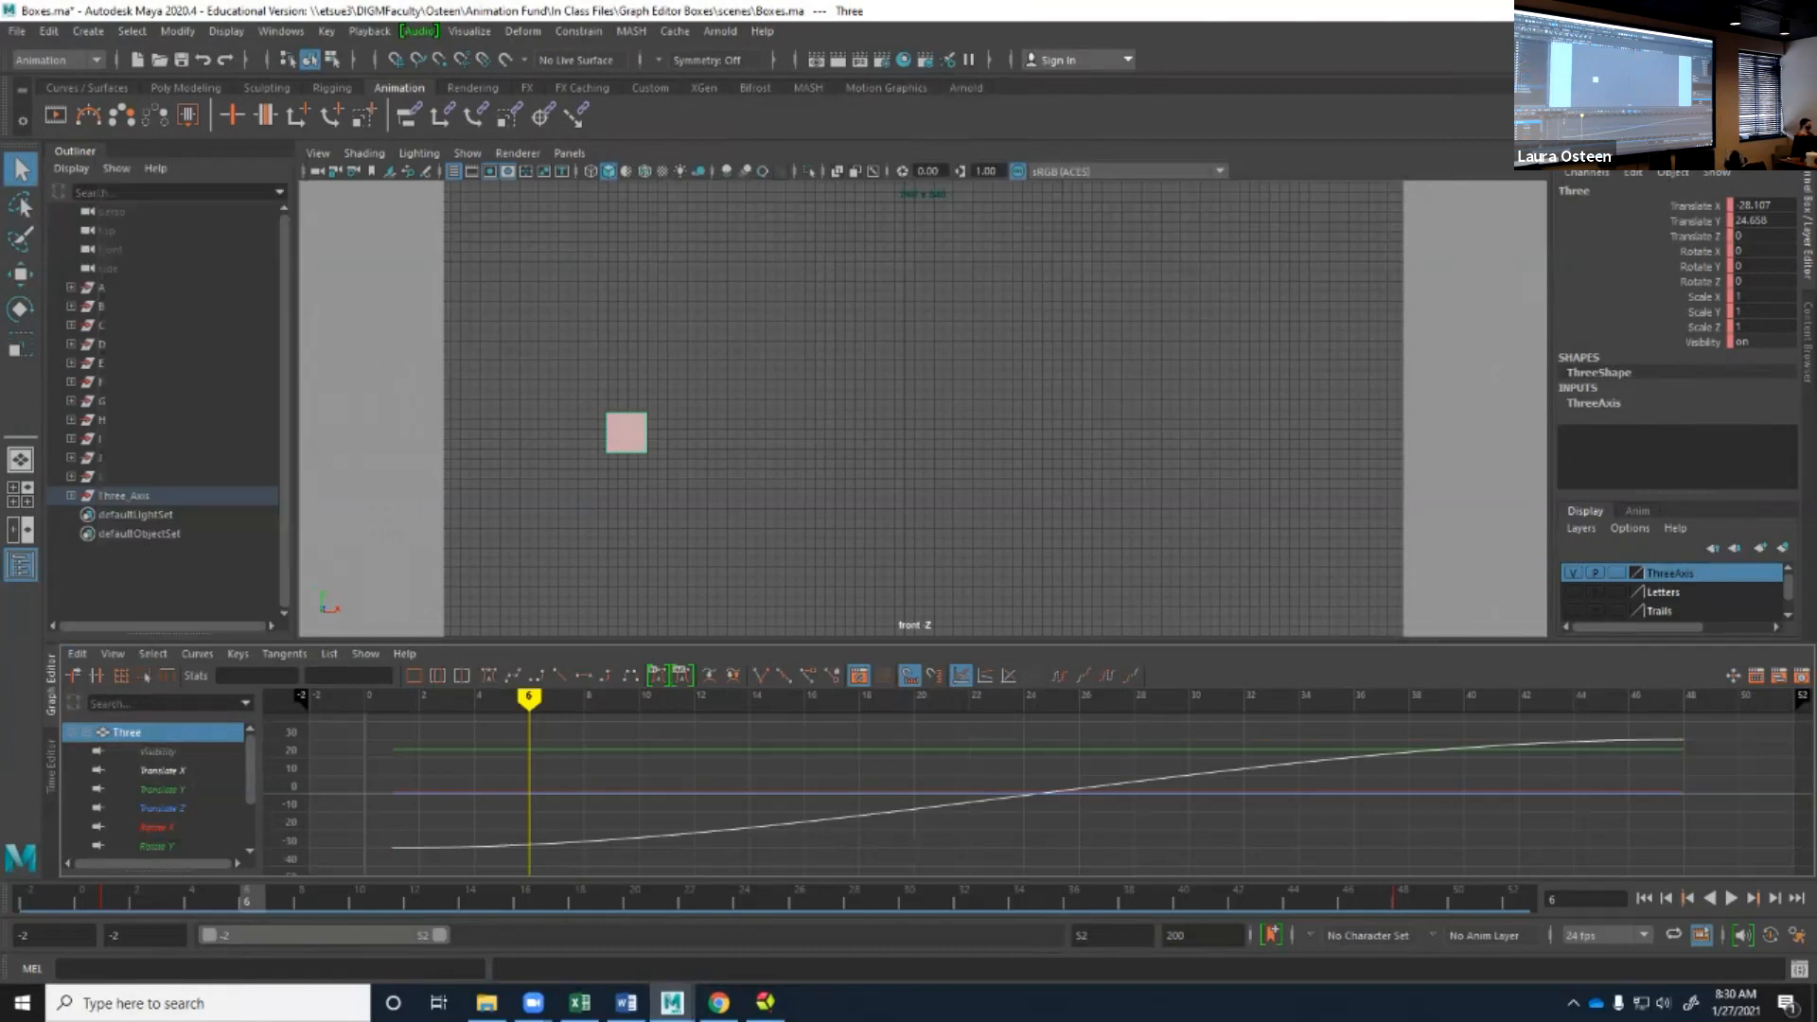
left_click(152, 653)
mouse_move(113, 654)
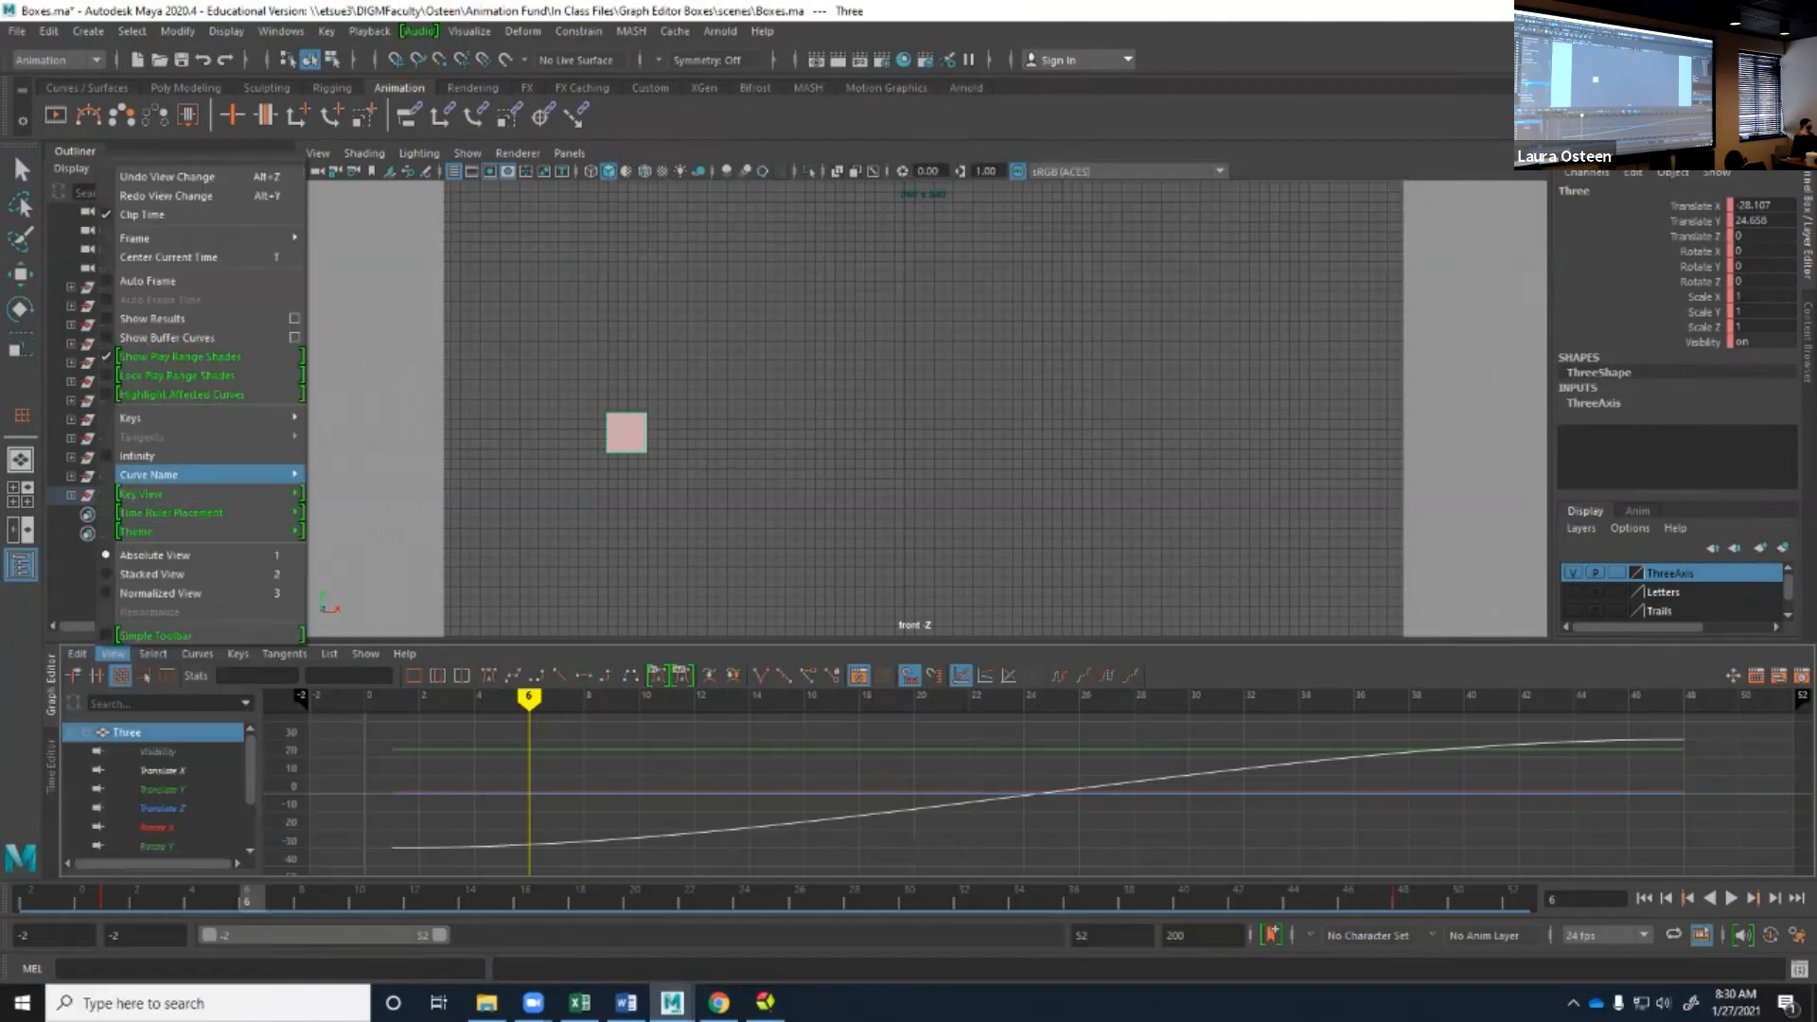
mouse_move(151, 475)
left_click(347, 418)
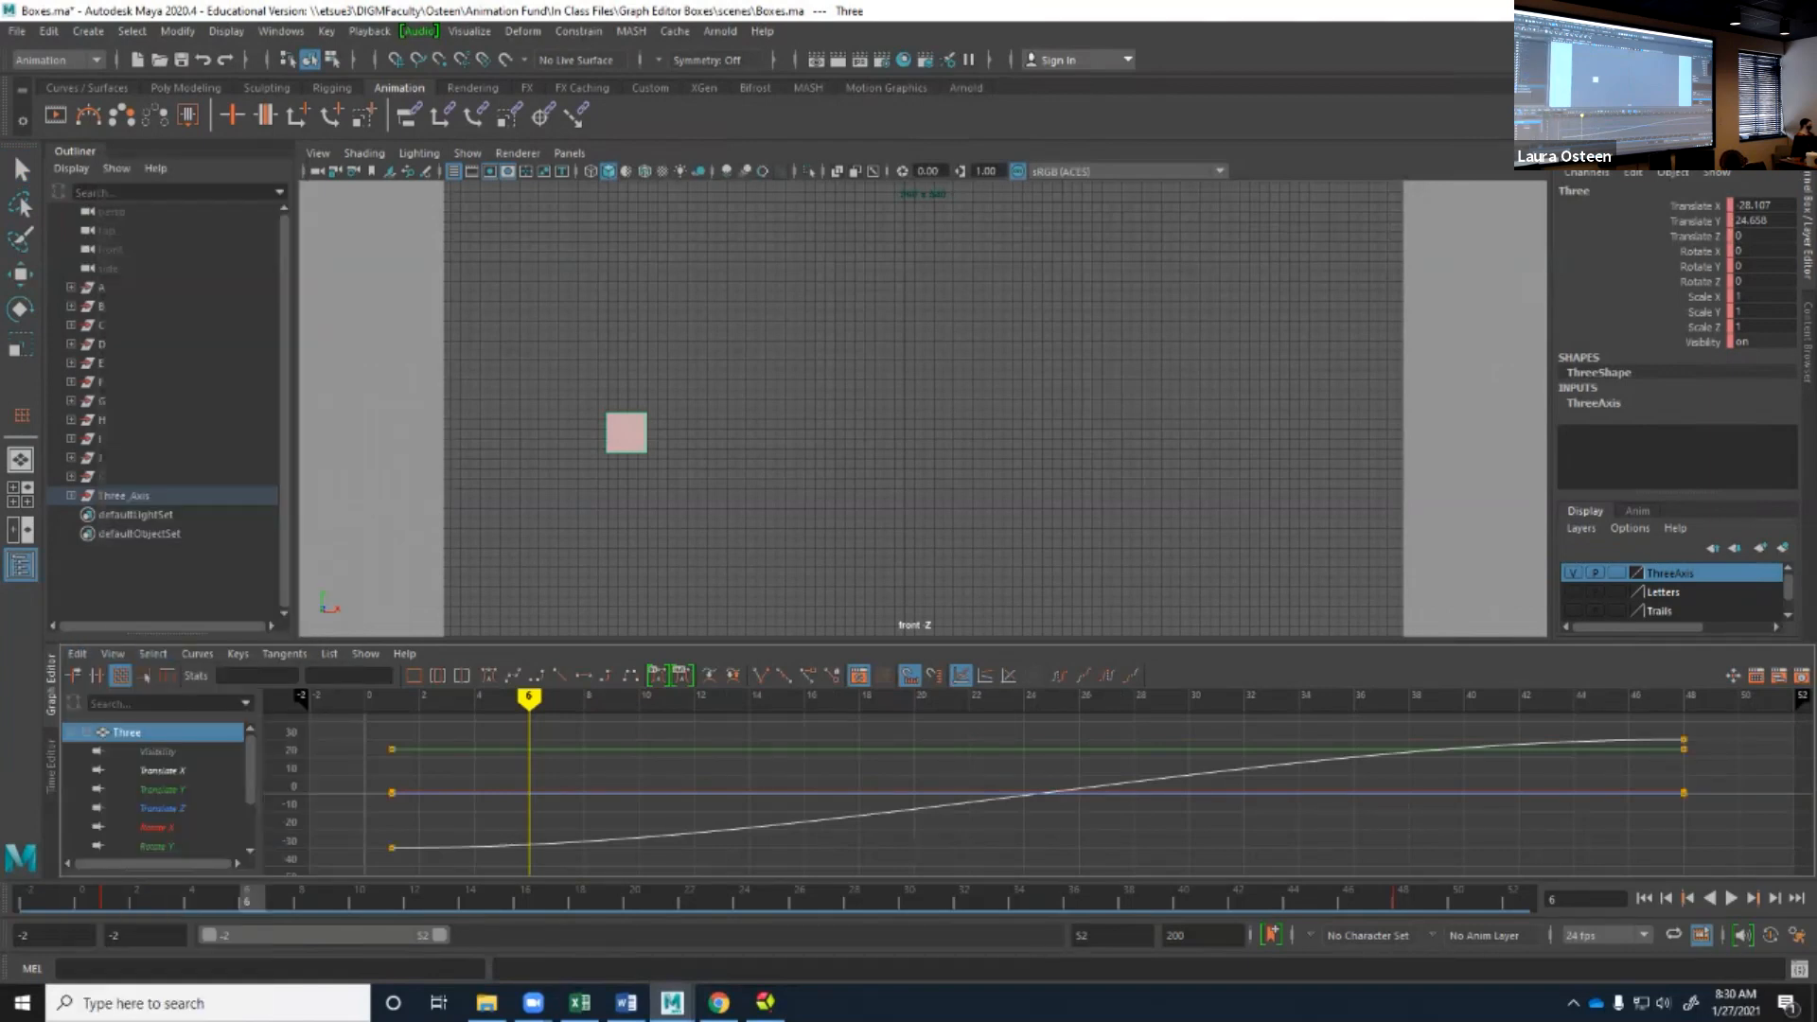
Compare the curves in Stacked View and Normalized View, and return the graph to Absolute View.
left_click(113, 653)
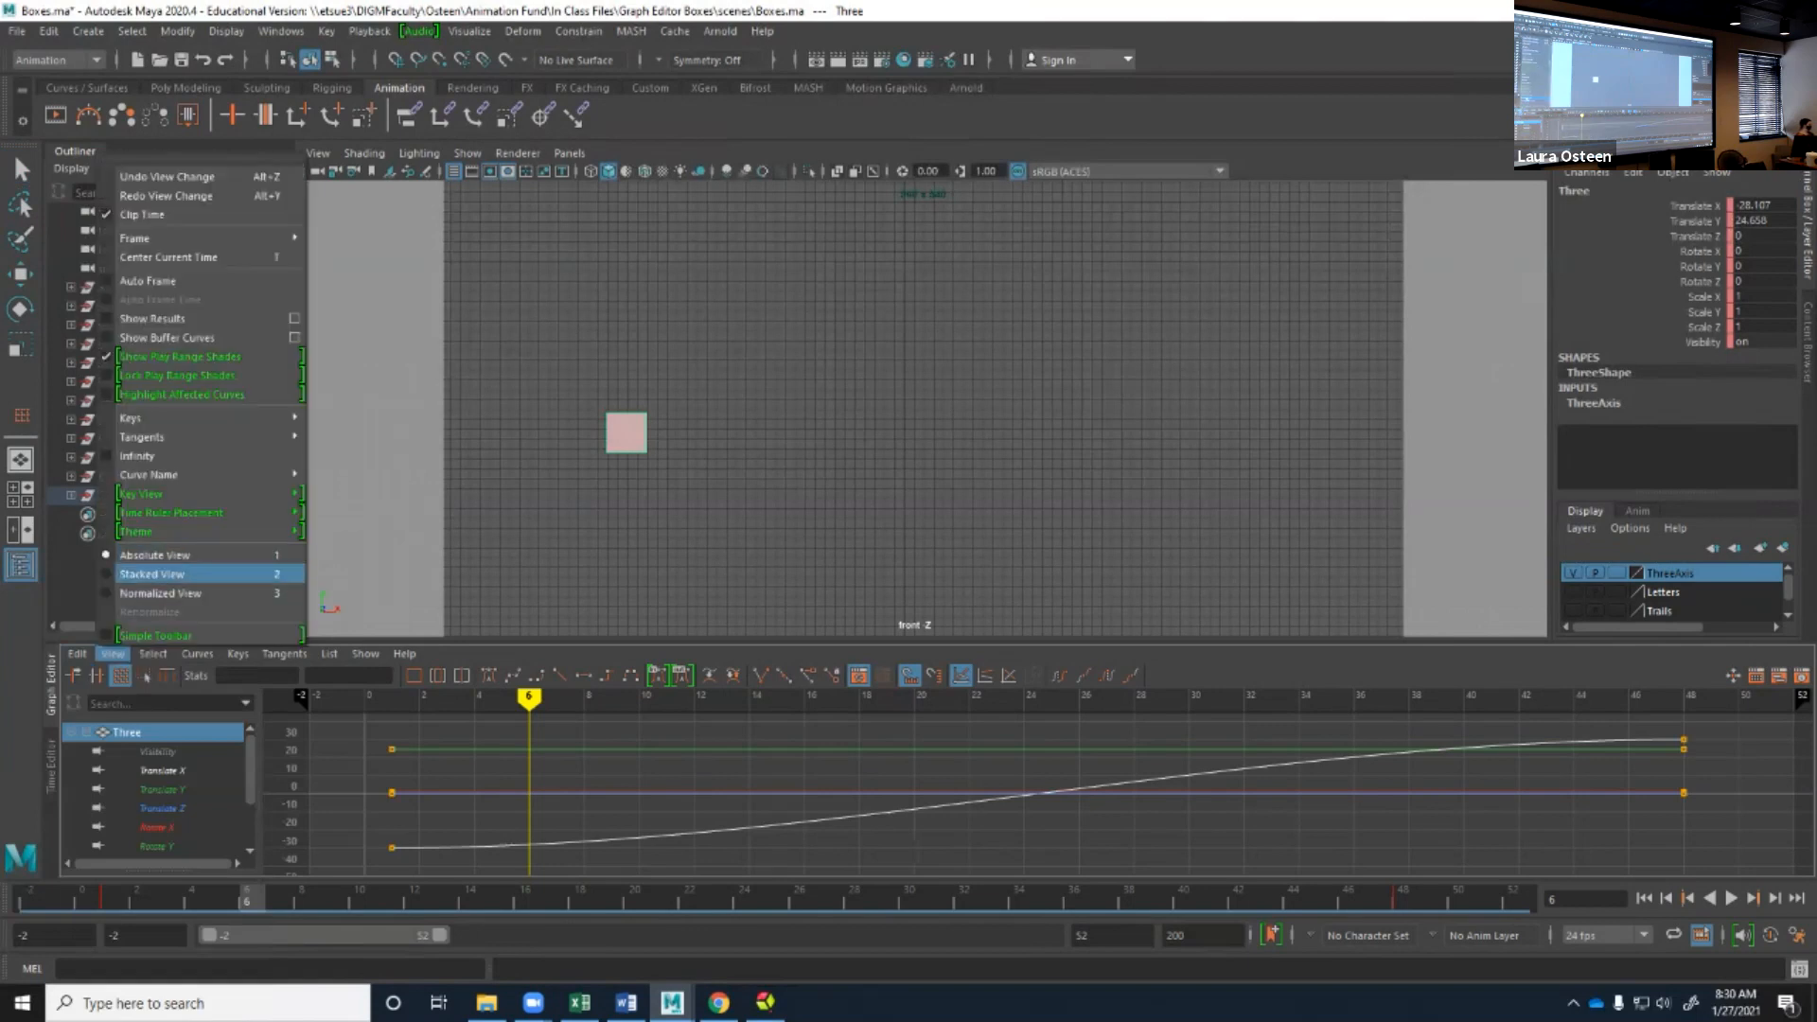
left_click(152, 574)
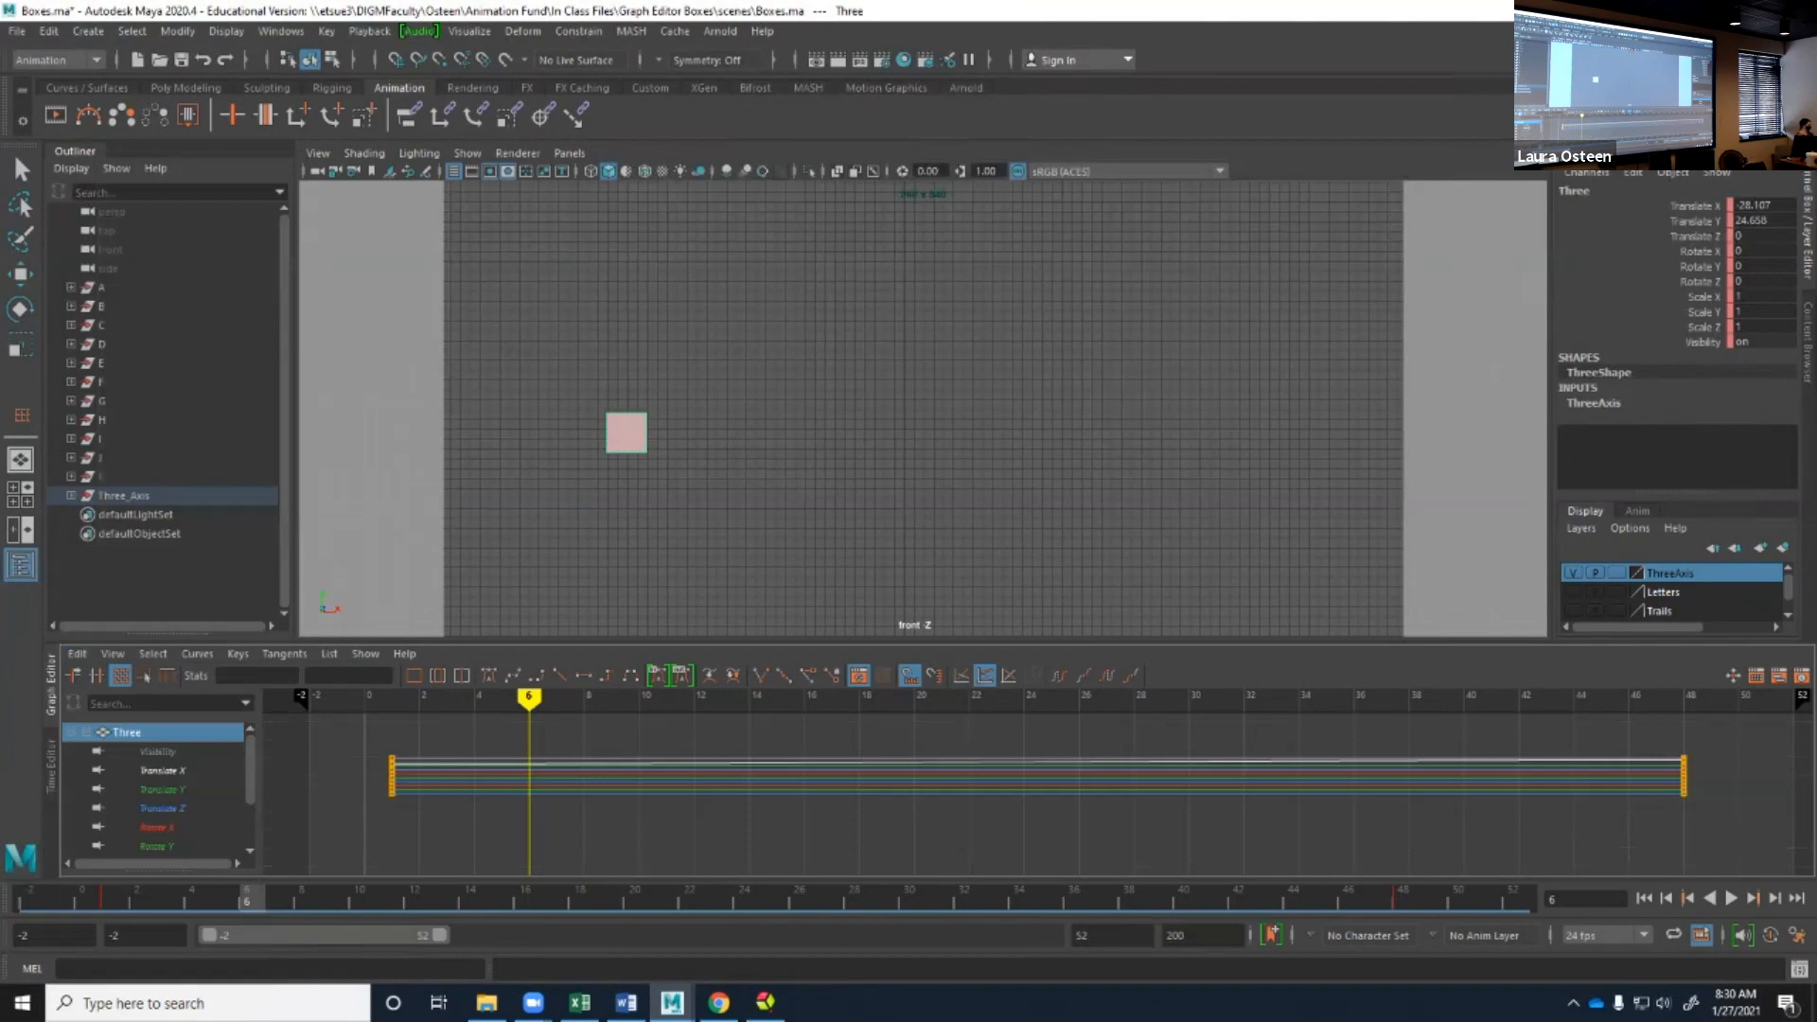
left_click(113, 654)
left_click(152, 591)
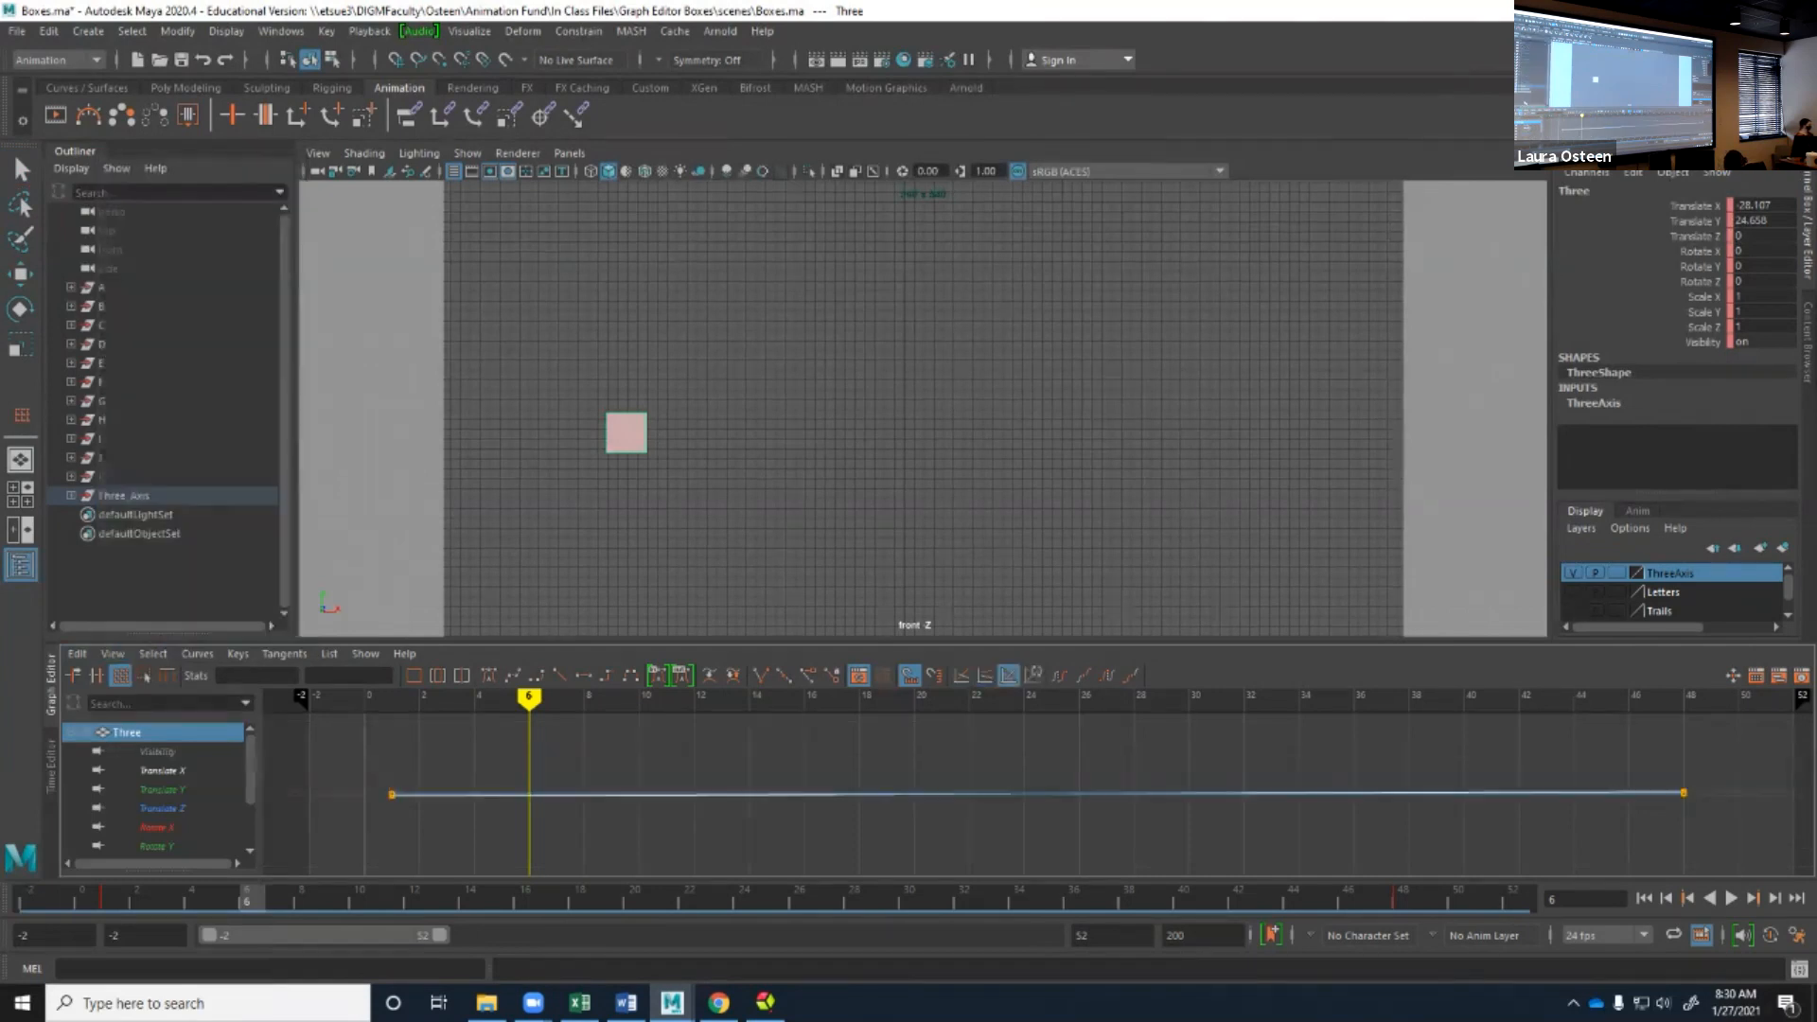
left_click(112, 654)
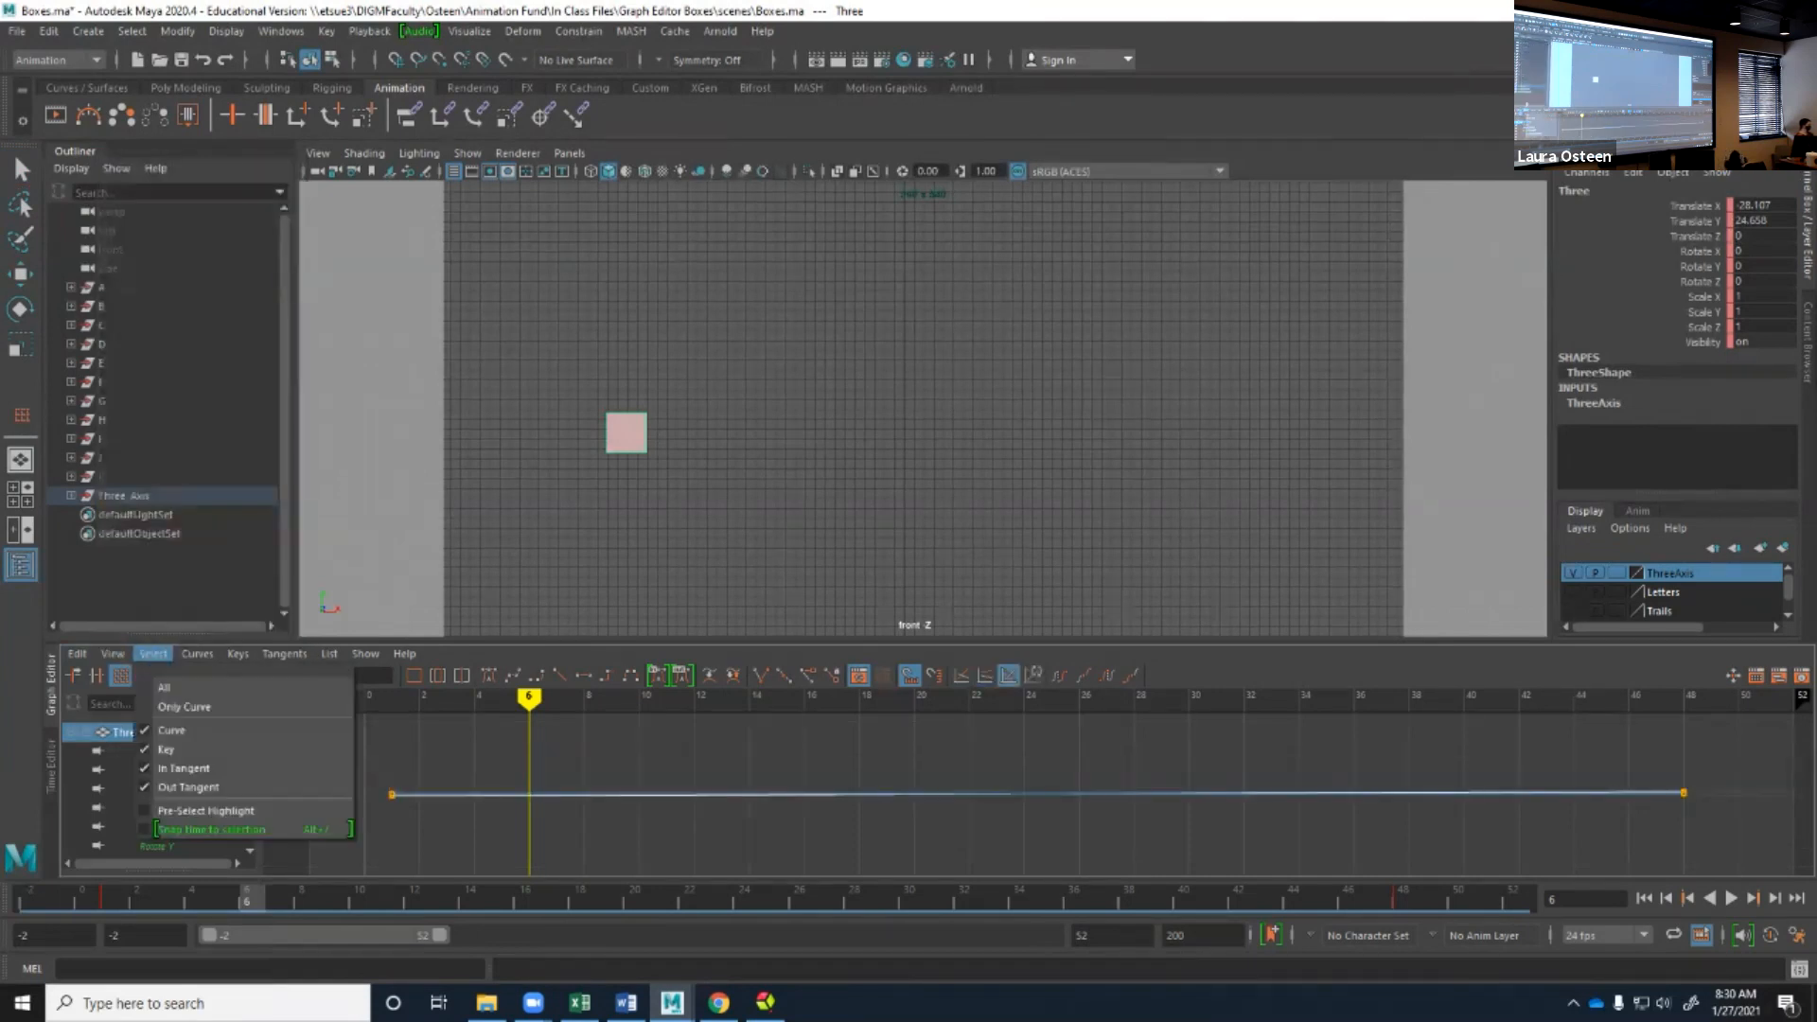
left_click(154, 555)
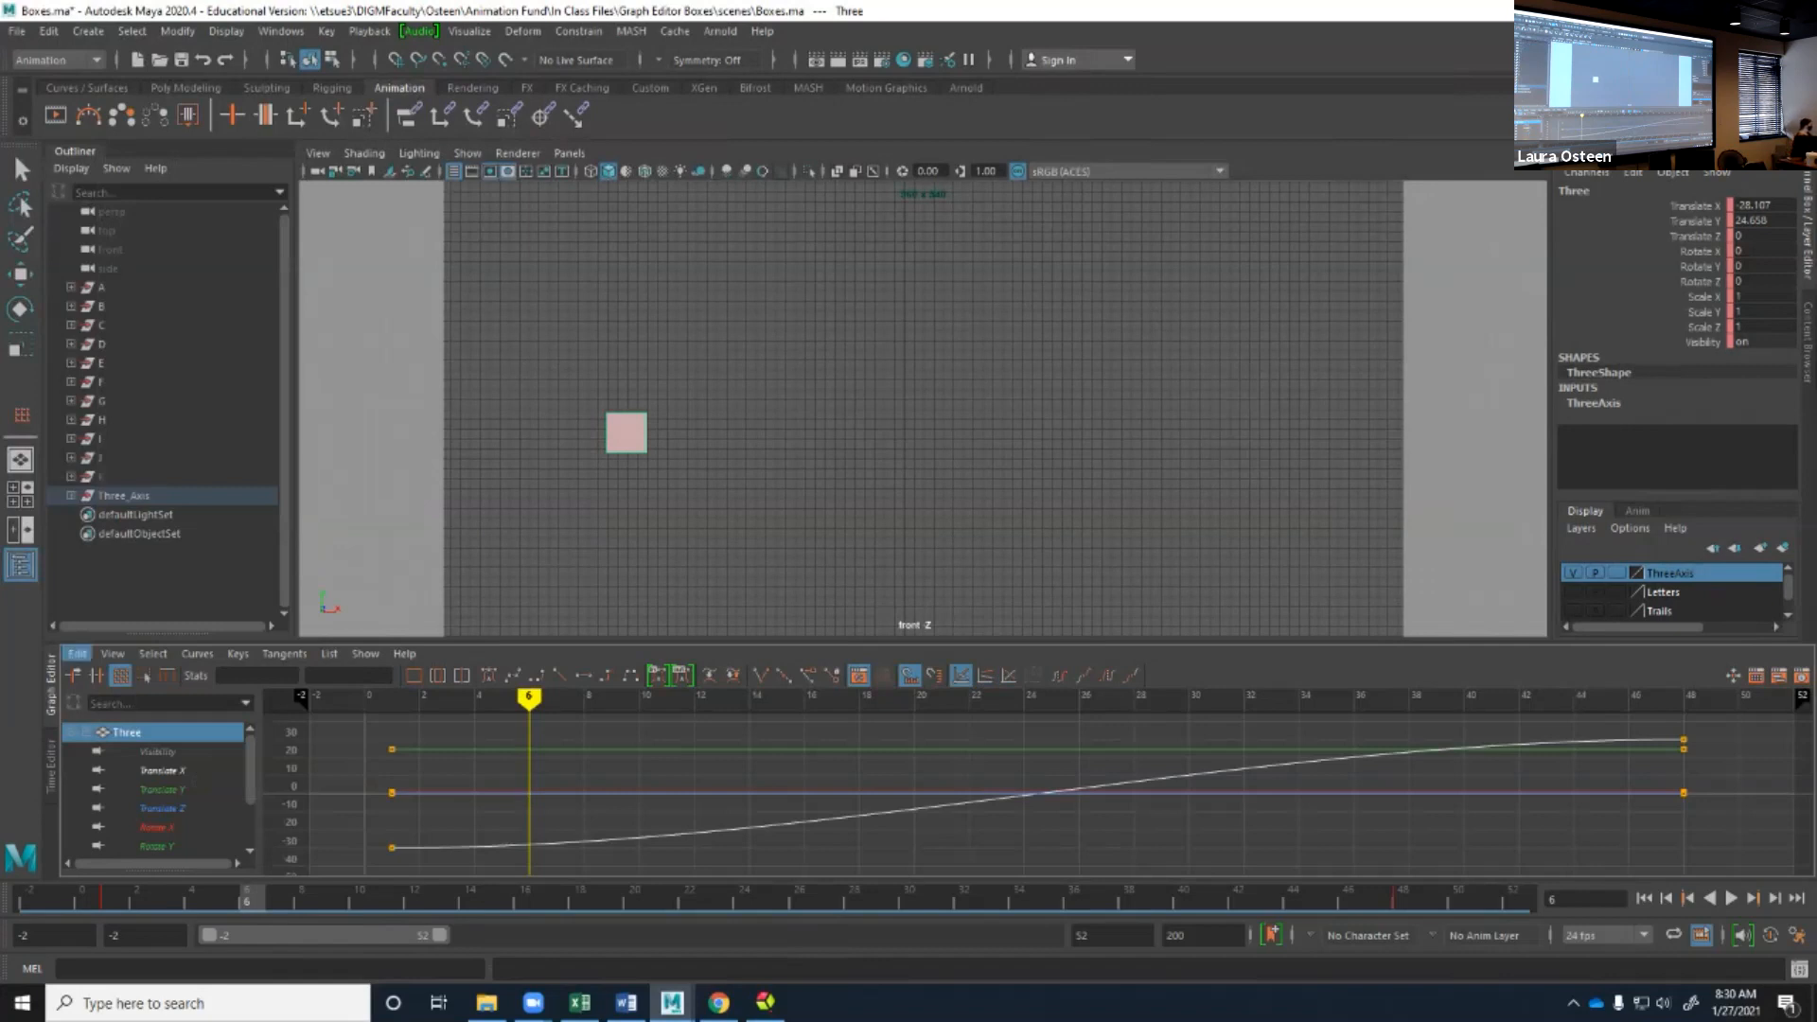
Review the Graph Editor's selection options and select the Translate X curve with the Lattice Deform Keys tool.
left_click(78, 653)
mouse_move(152, 654)
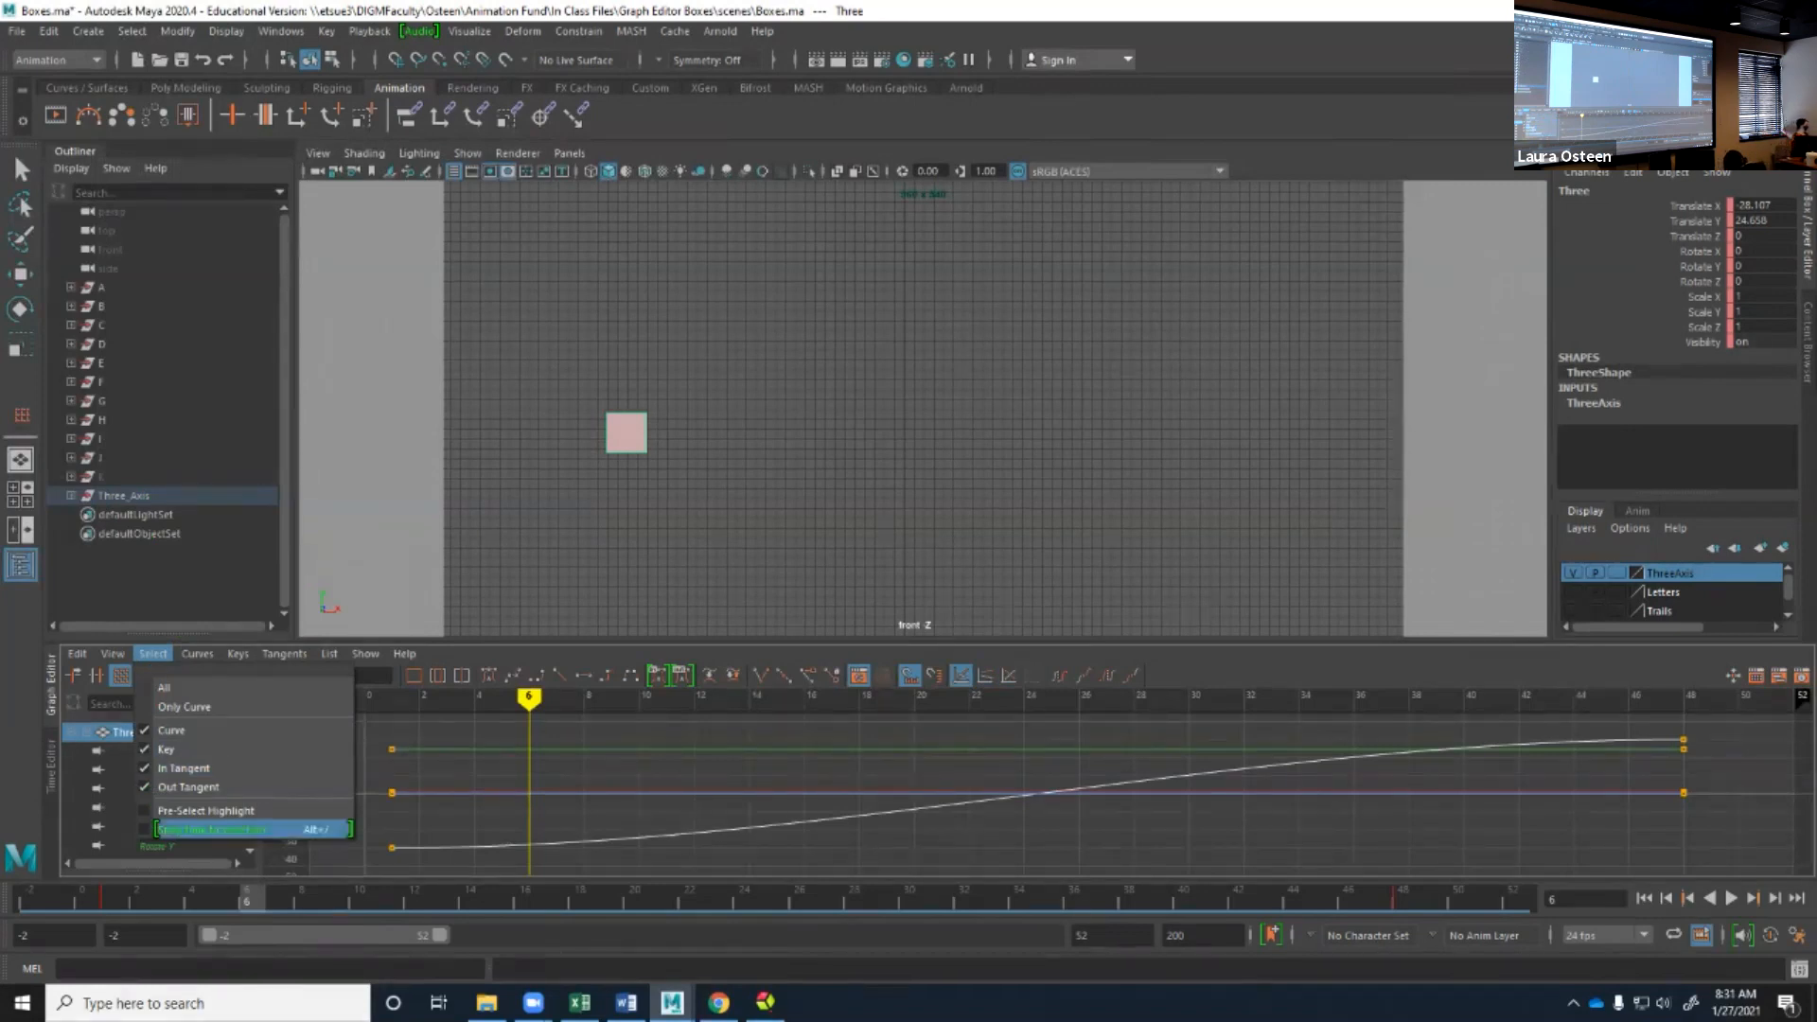
key("Escape")
left_click(813, 822)
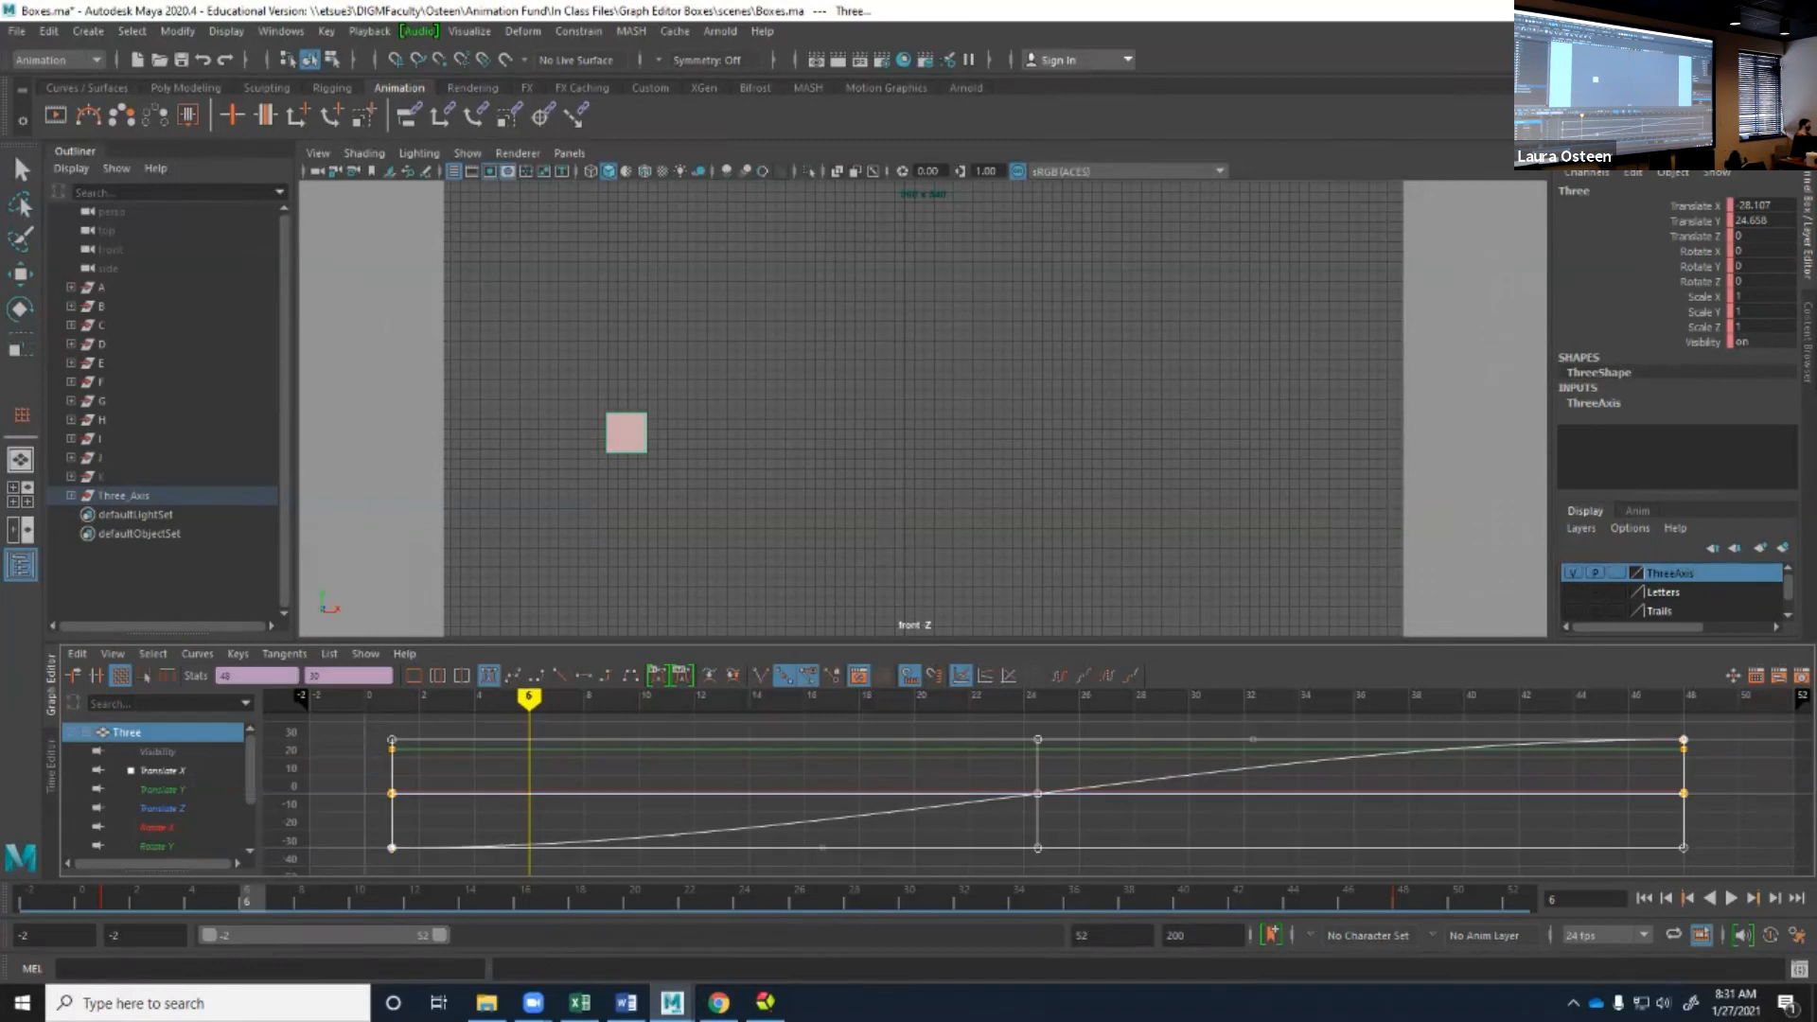
Using the Move Nearest Picked Key tool, select the Translate Y curve and the out tangent handle of its first key.
left_click(74, 674)
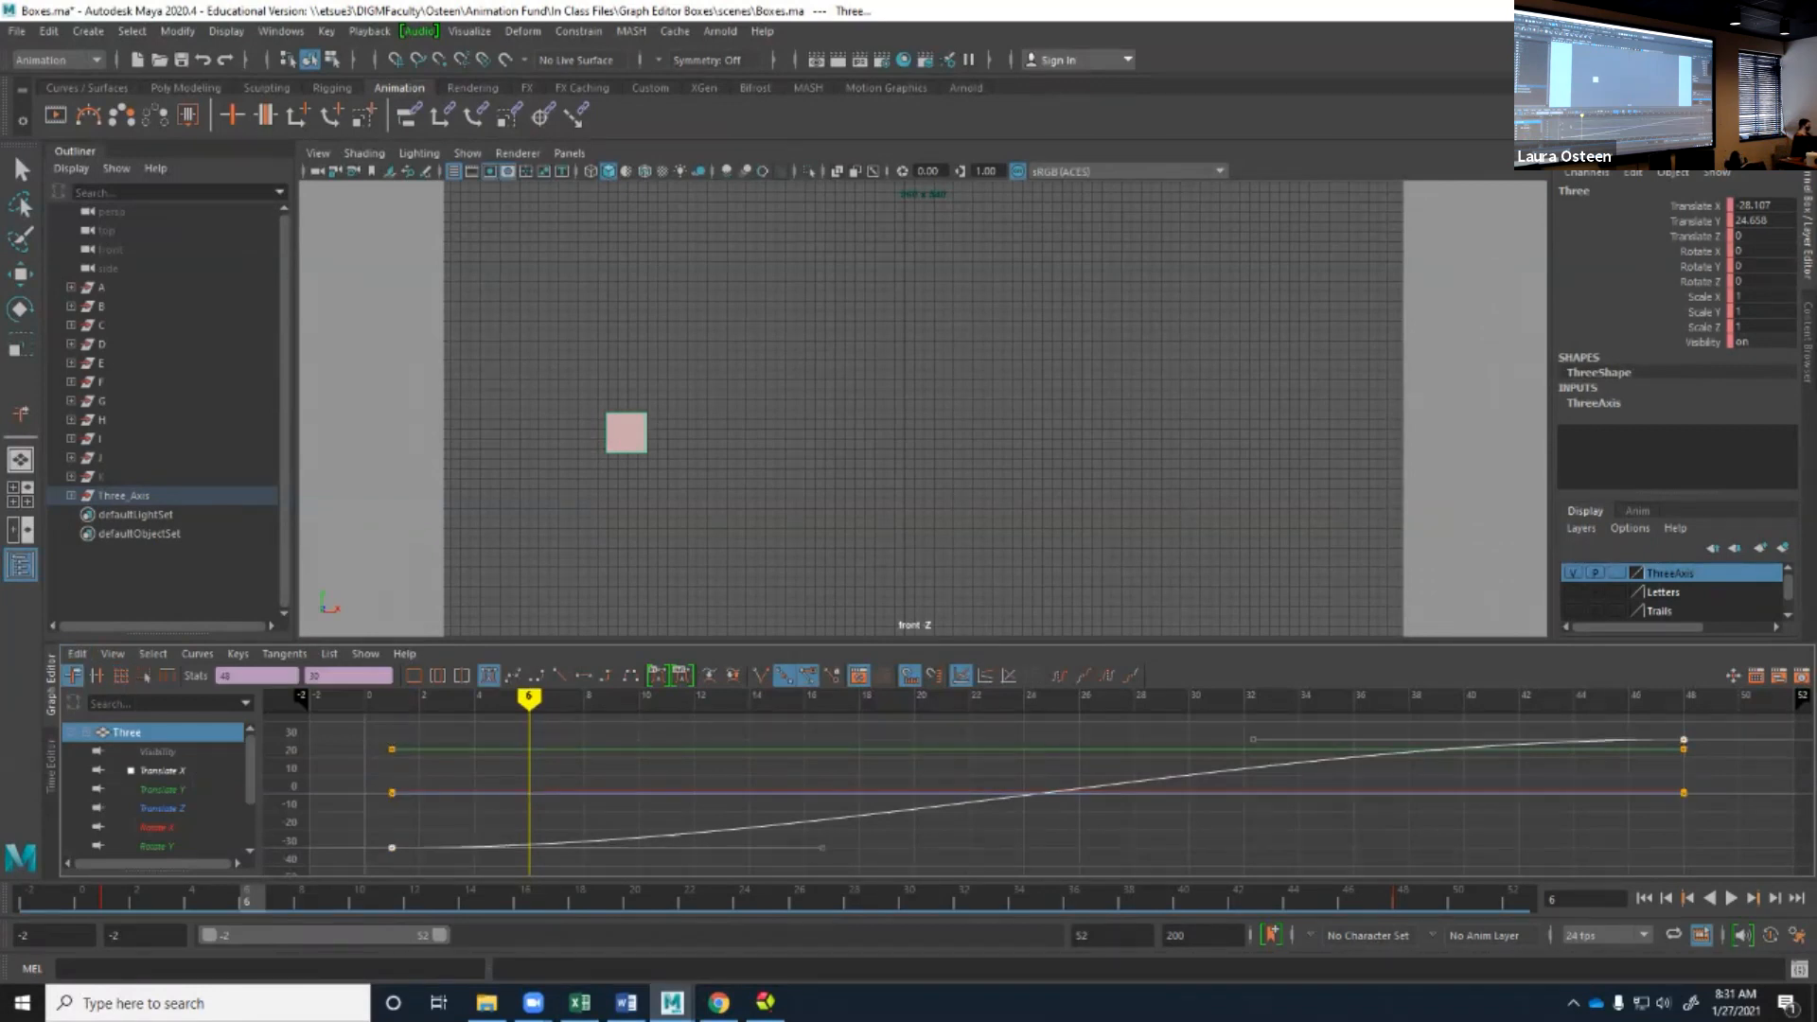
left_click(927, 792)
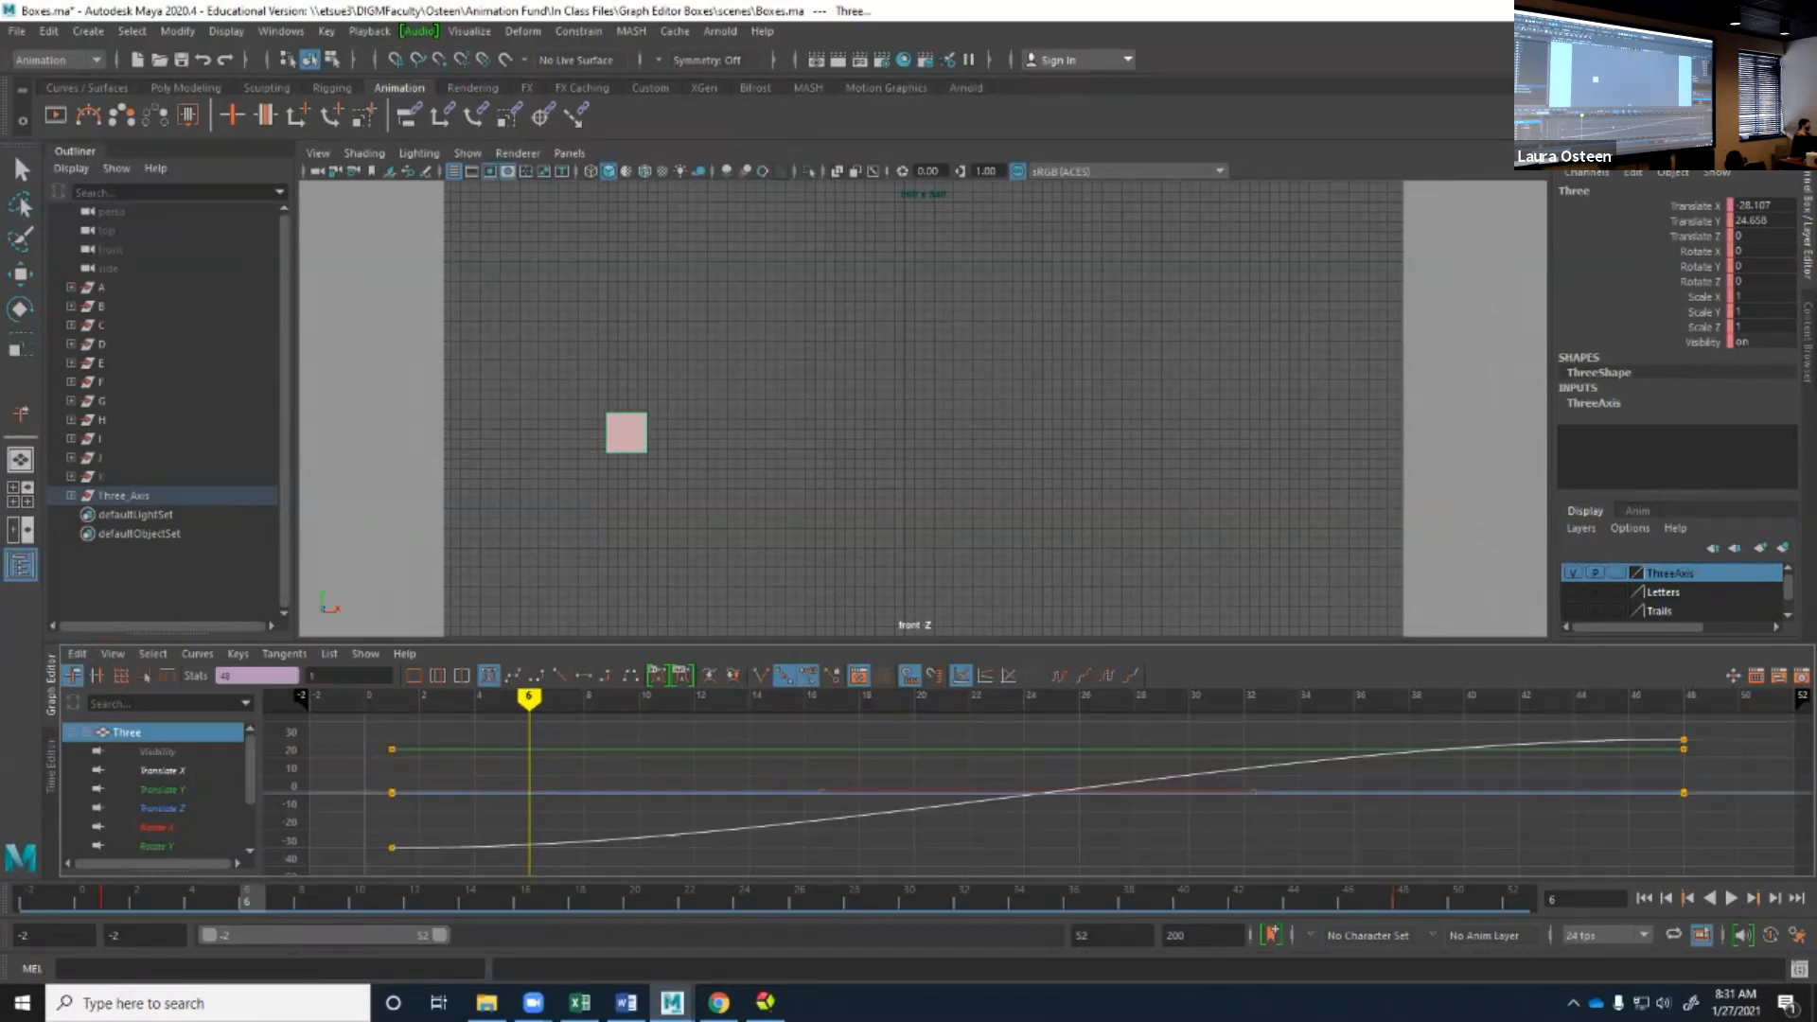
left_click(833, 769)
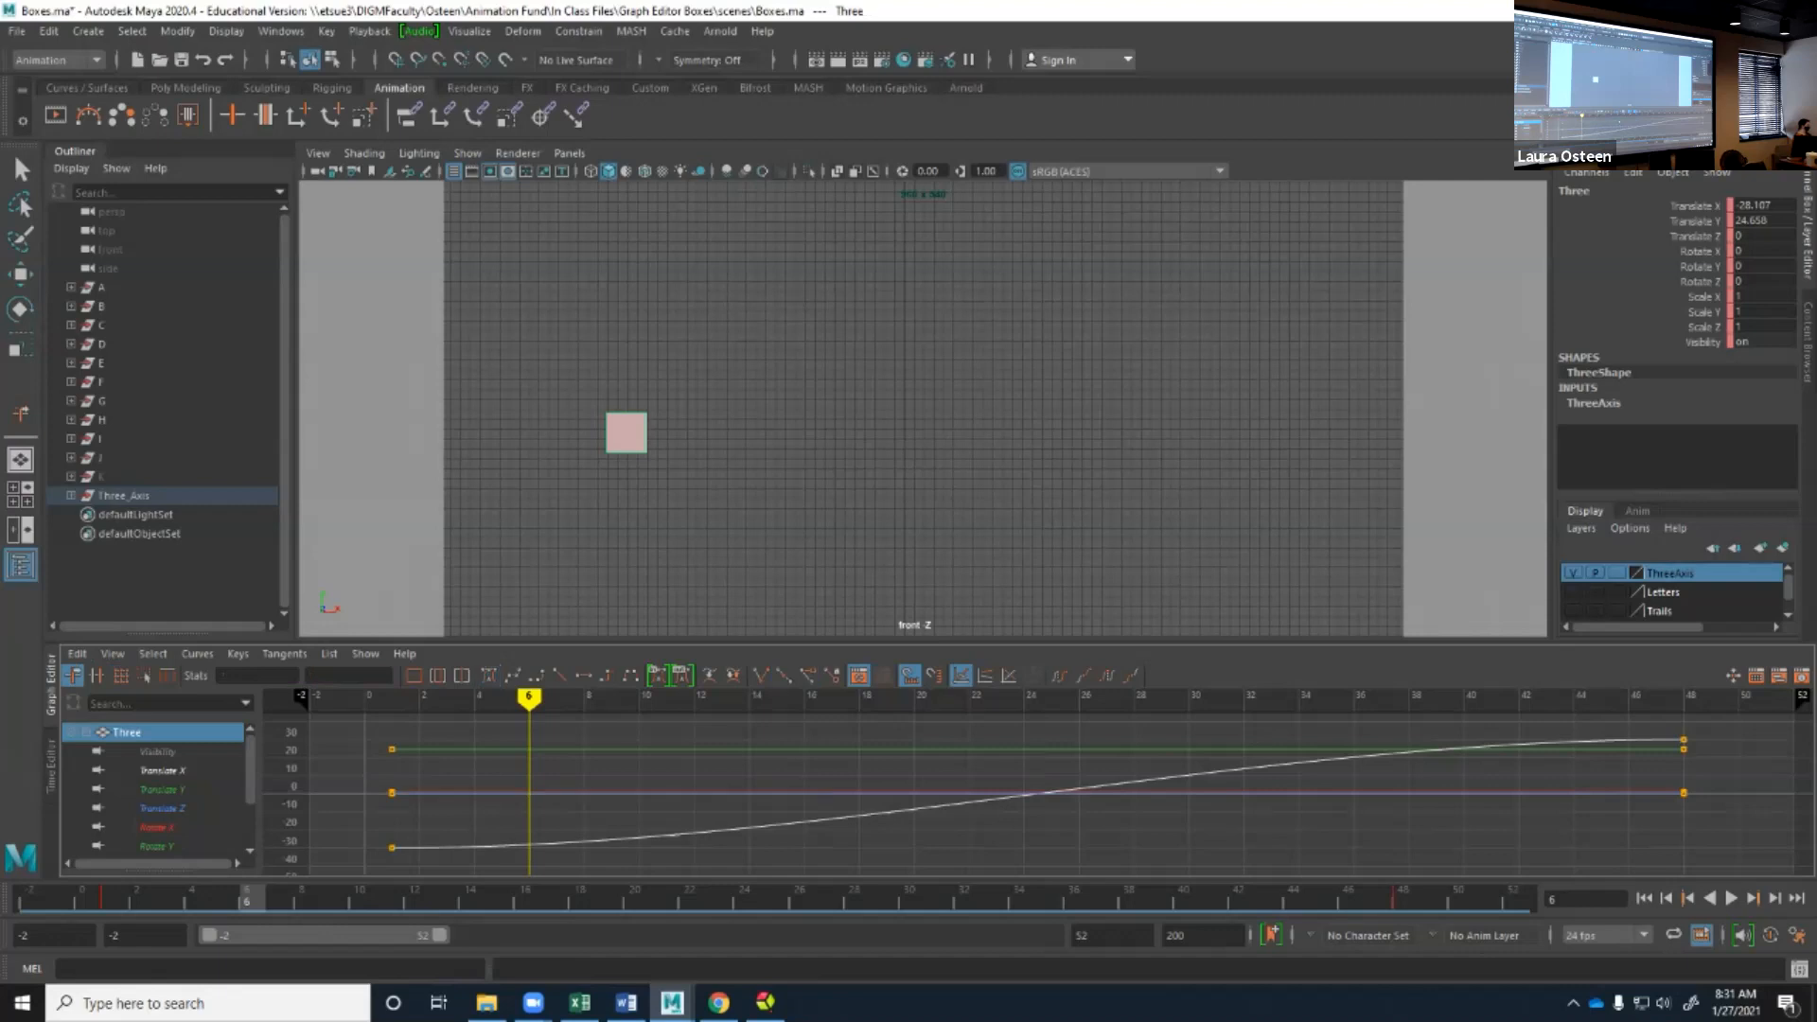
left_click(834, 750)
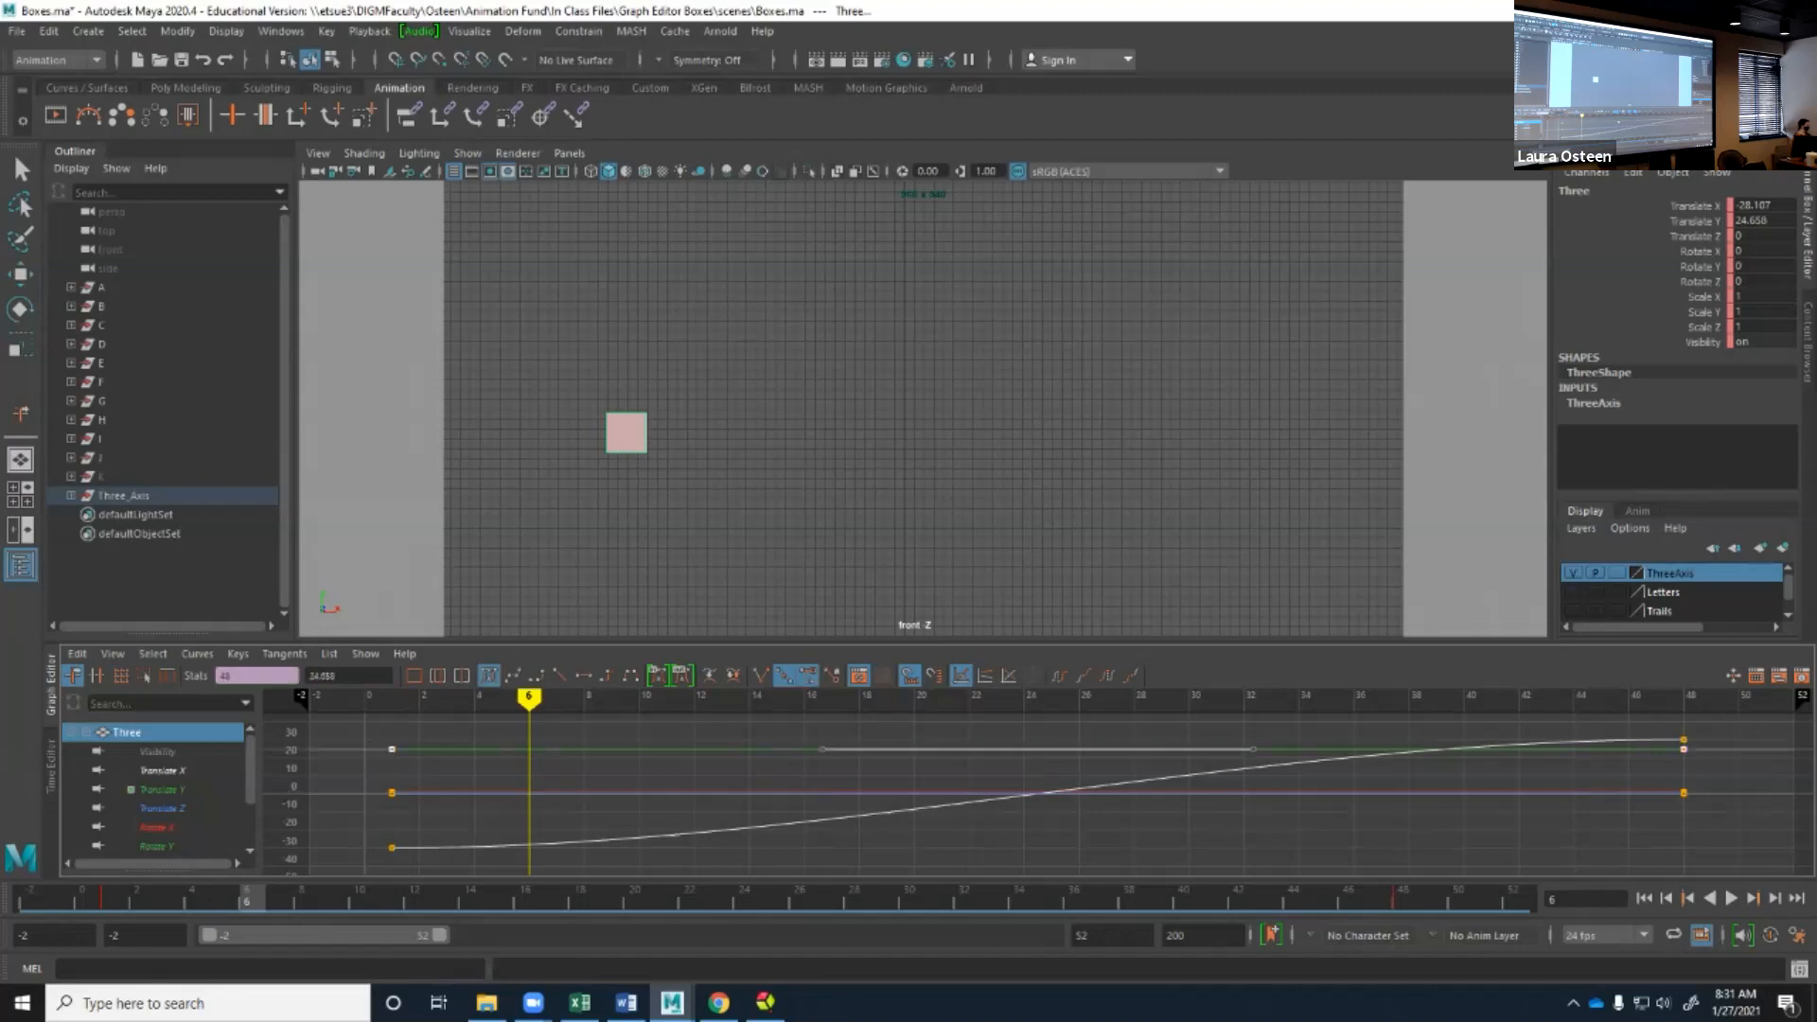
left_click(822, 749)
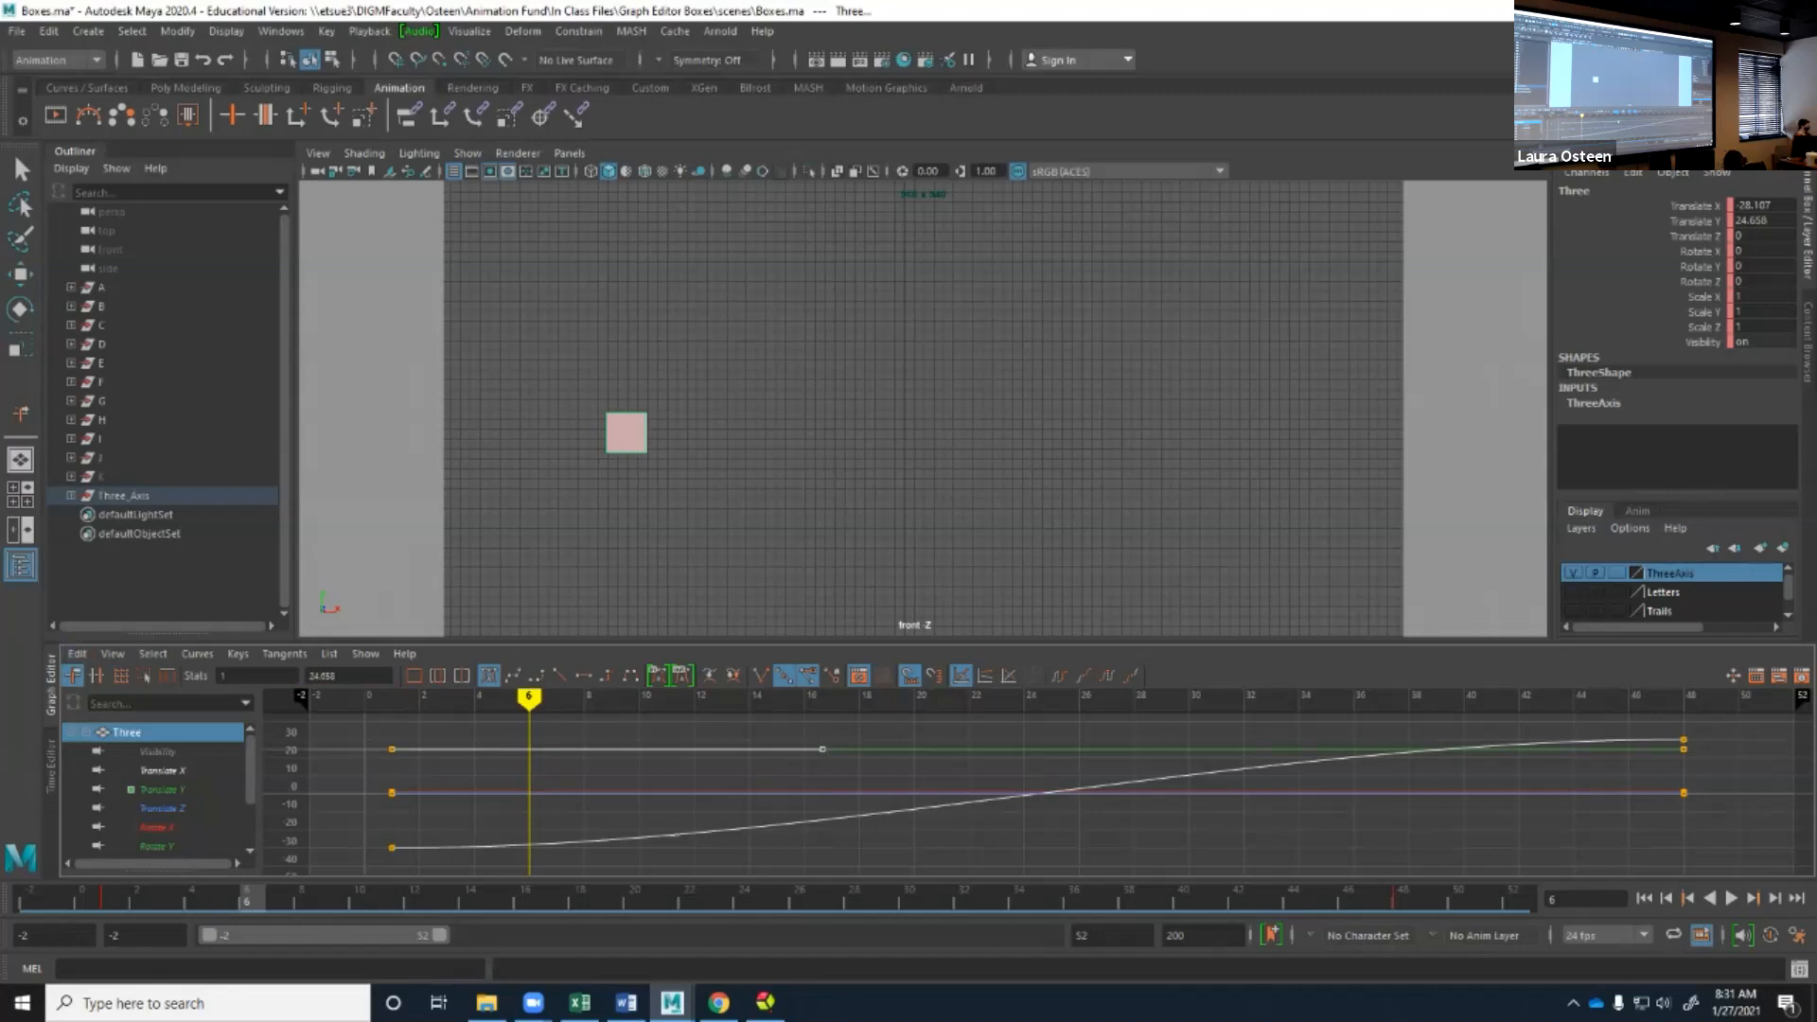
Try raising the out tangent handle of the Translate Y curve's first key, and undo the change.
key("q")
left_click_drag(823, 750, 822, 722)
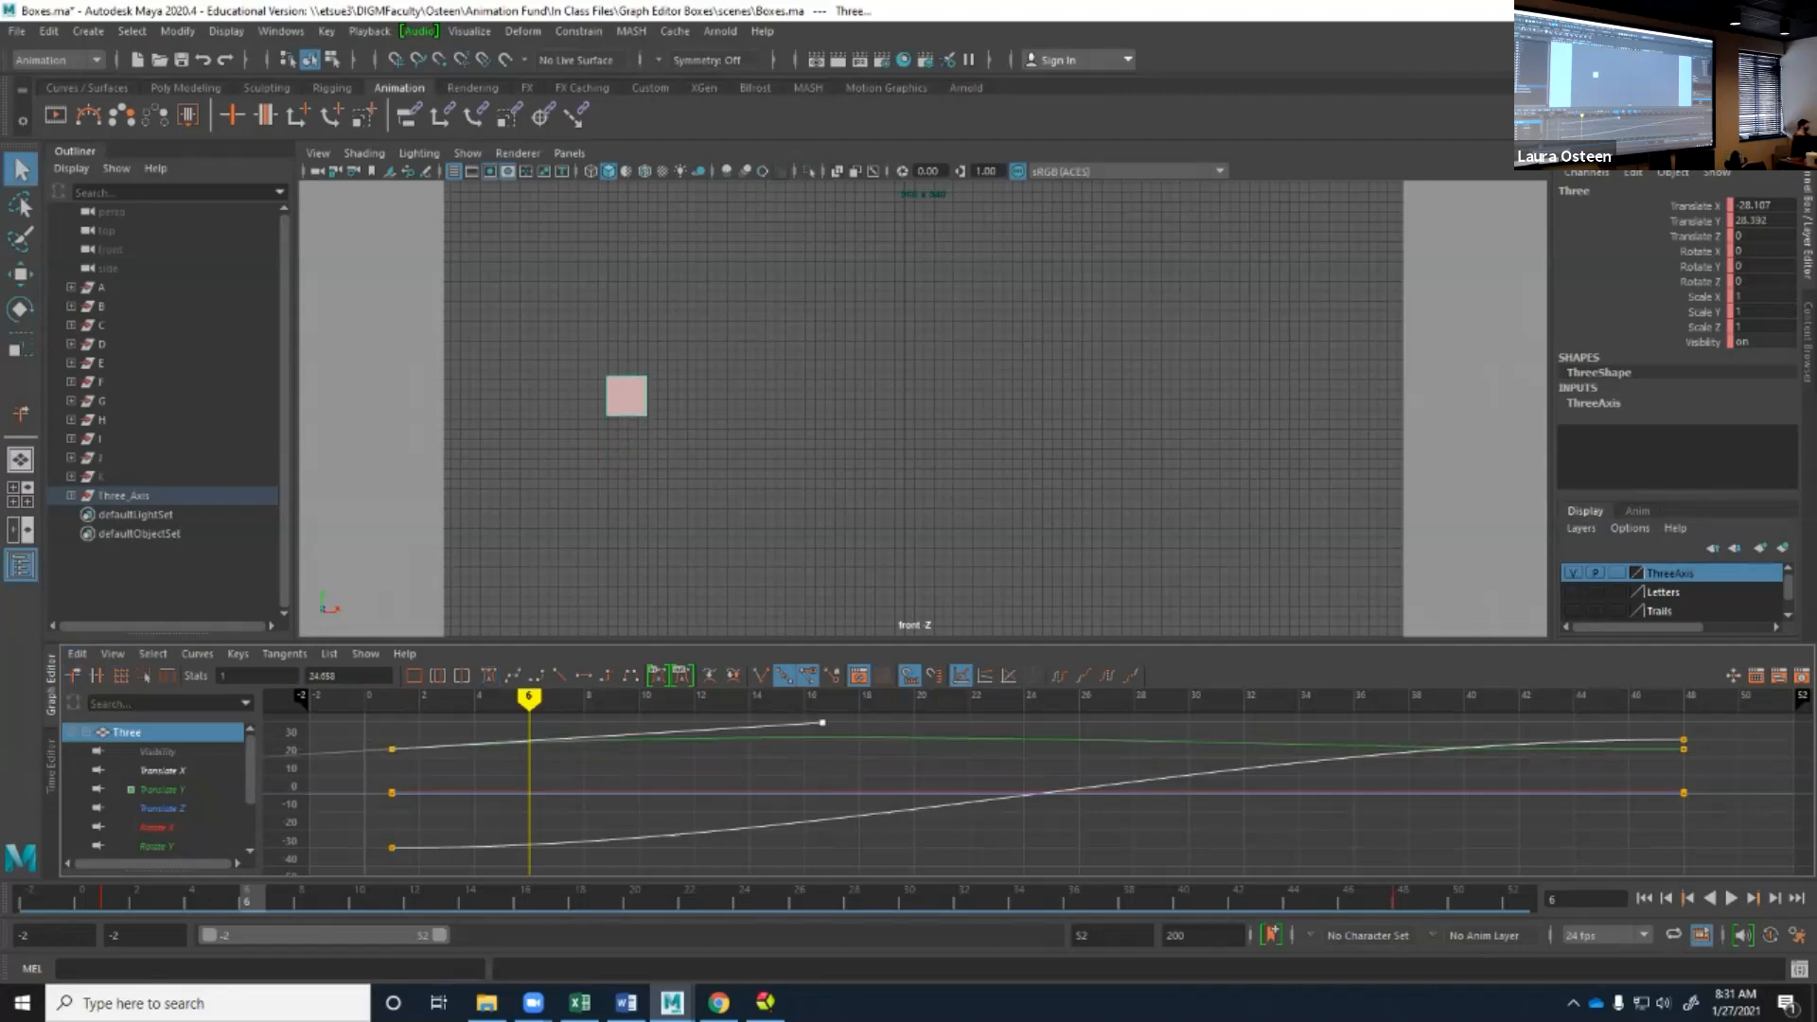
key("ctrl+z")
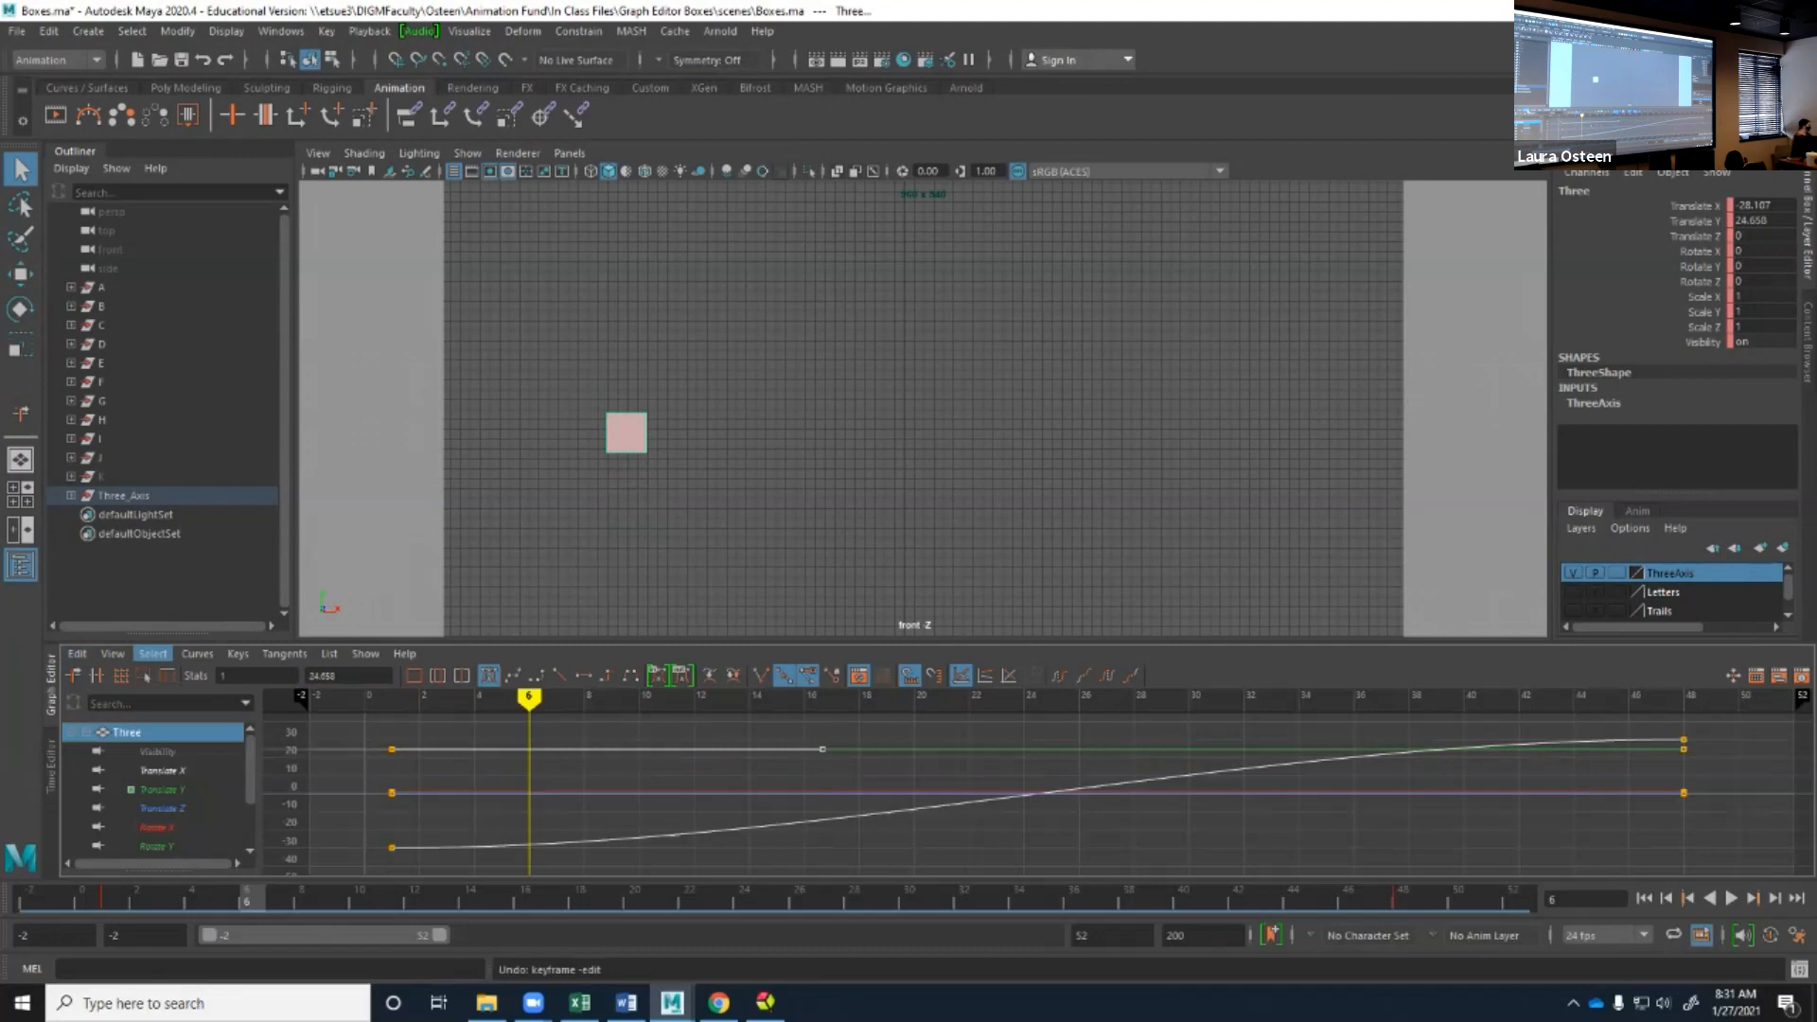
Toggle the In Tangent and Out Tangent selection options, raise the first Translate Y key's out tangent, and clear the selection.
left_click(152, 653)
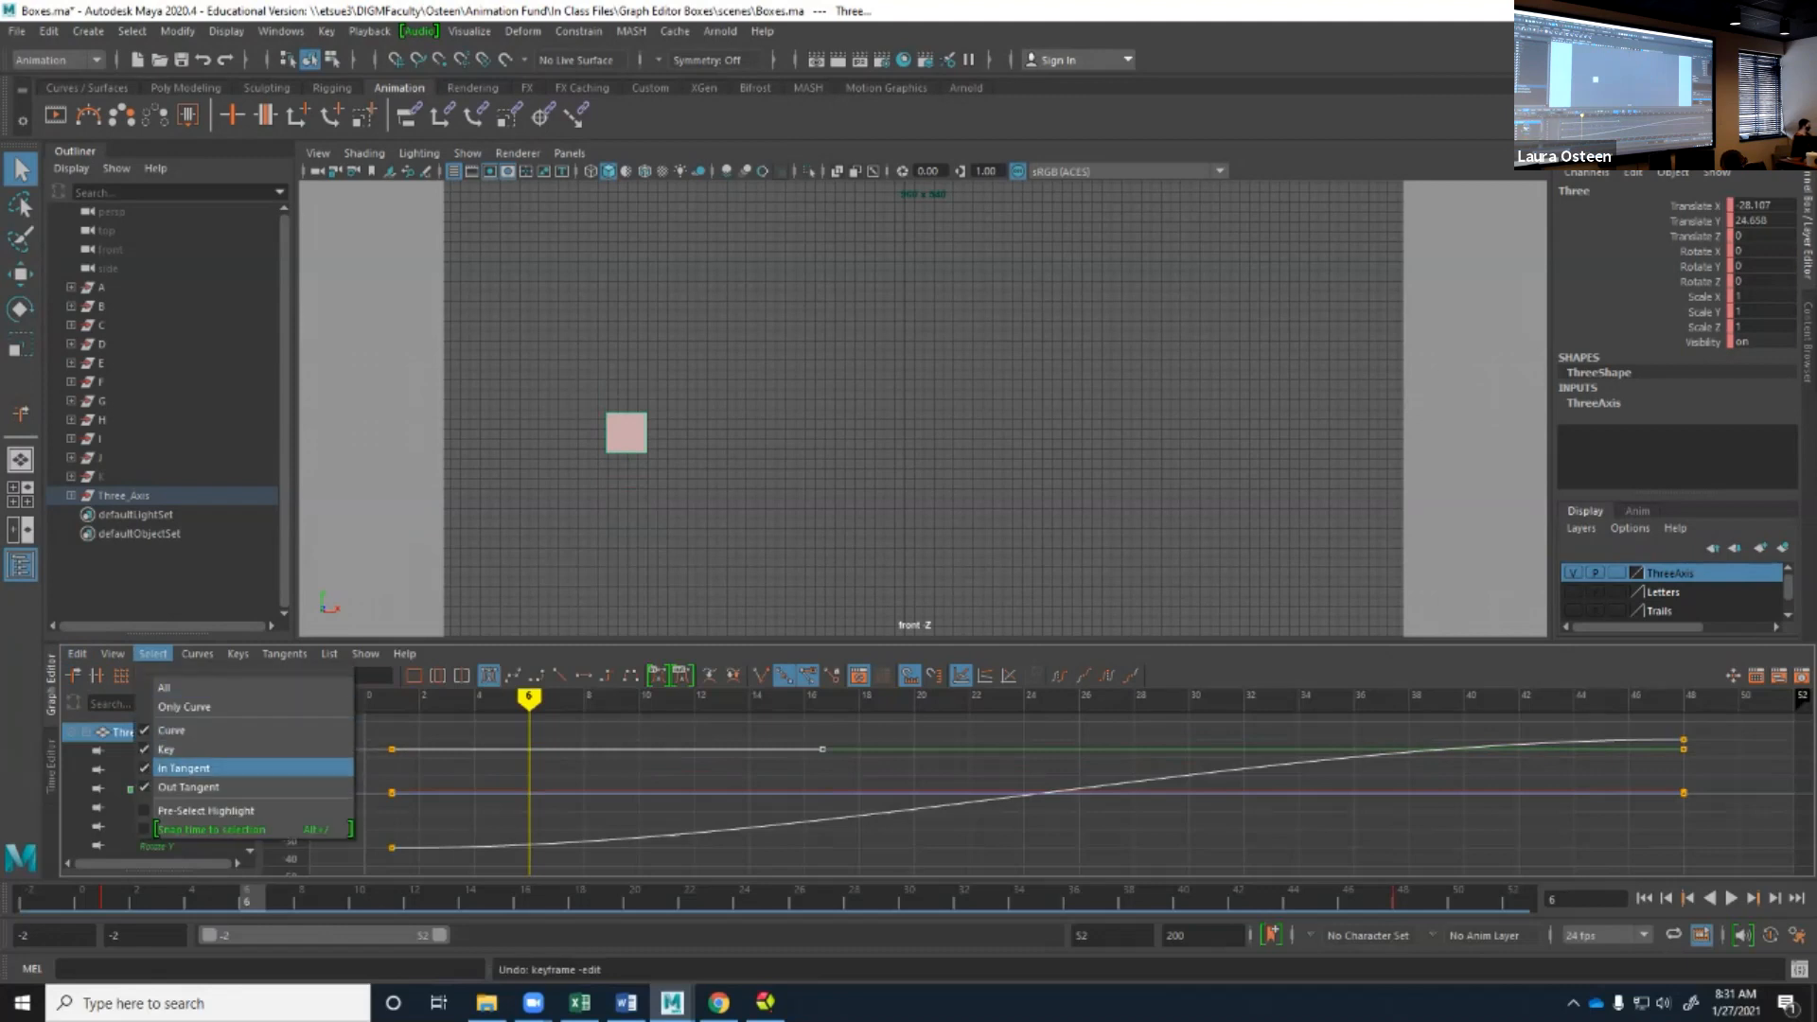
left_click(183, 768)
left_click(153, 653)
left_click(184, 786)
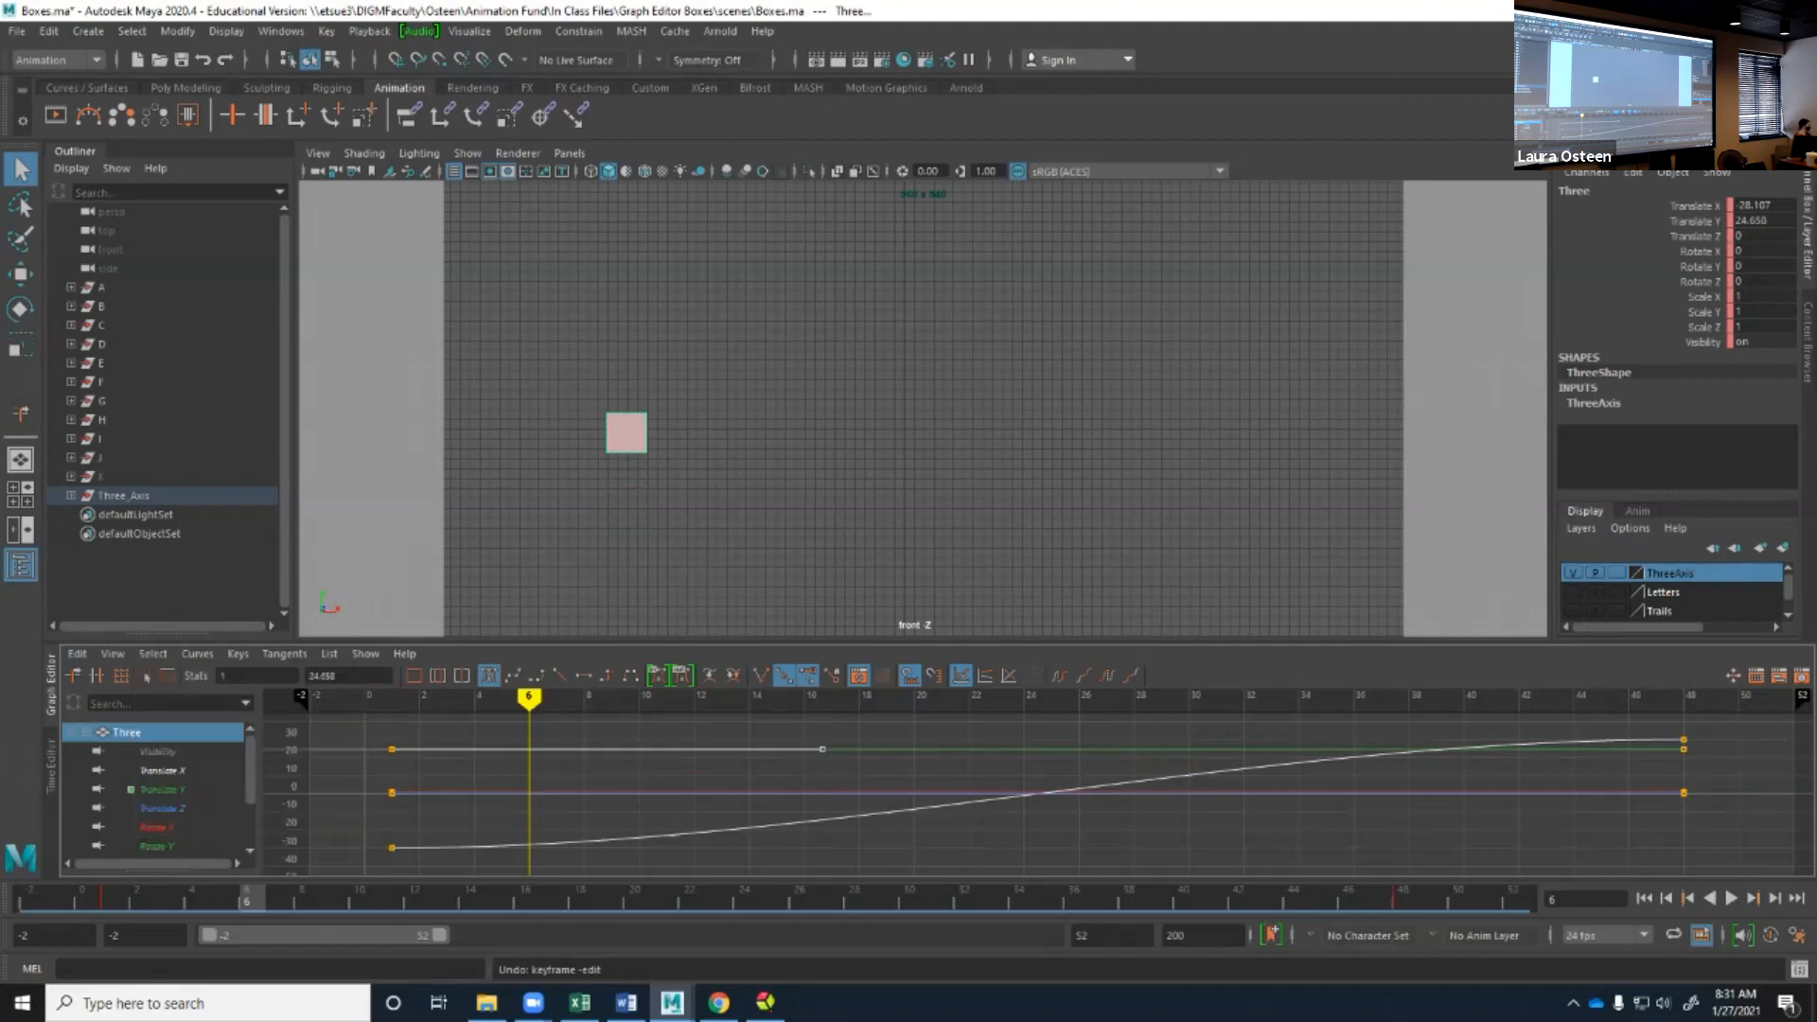
middle_click_drag(822, 749, 821, 722)
left_click(832, 757)
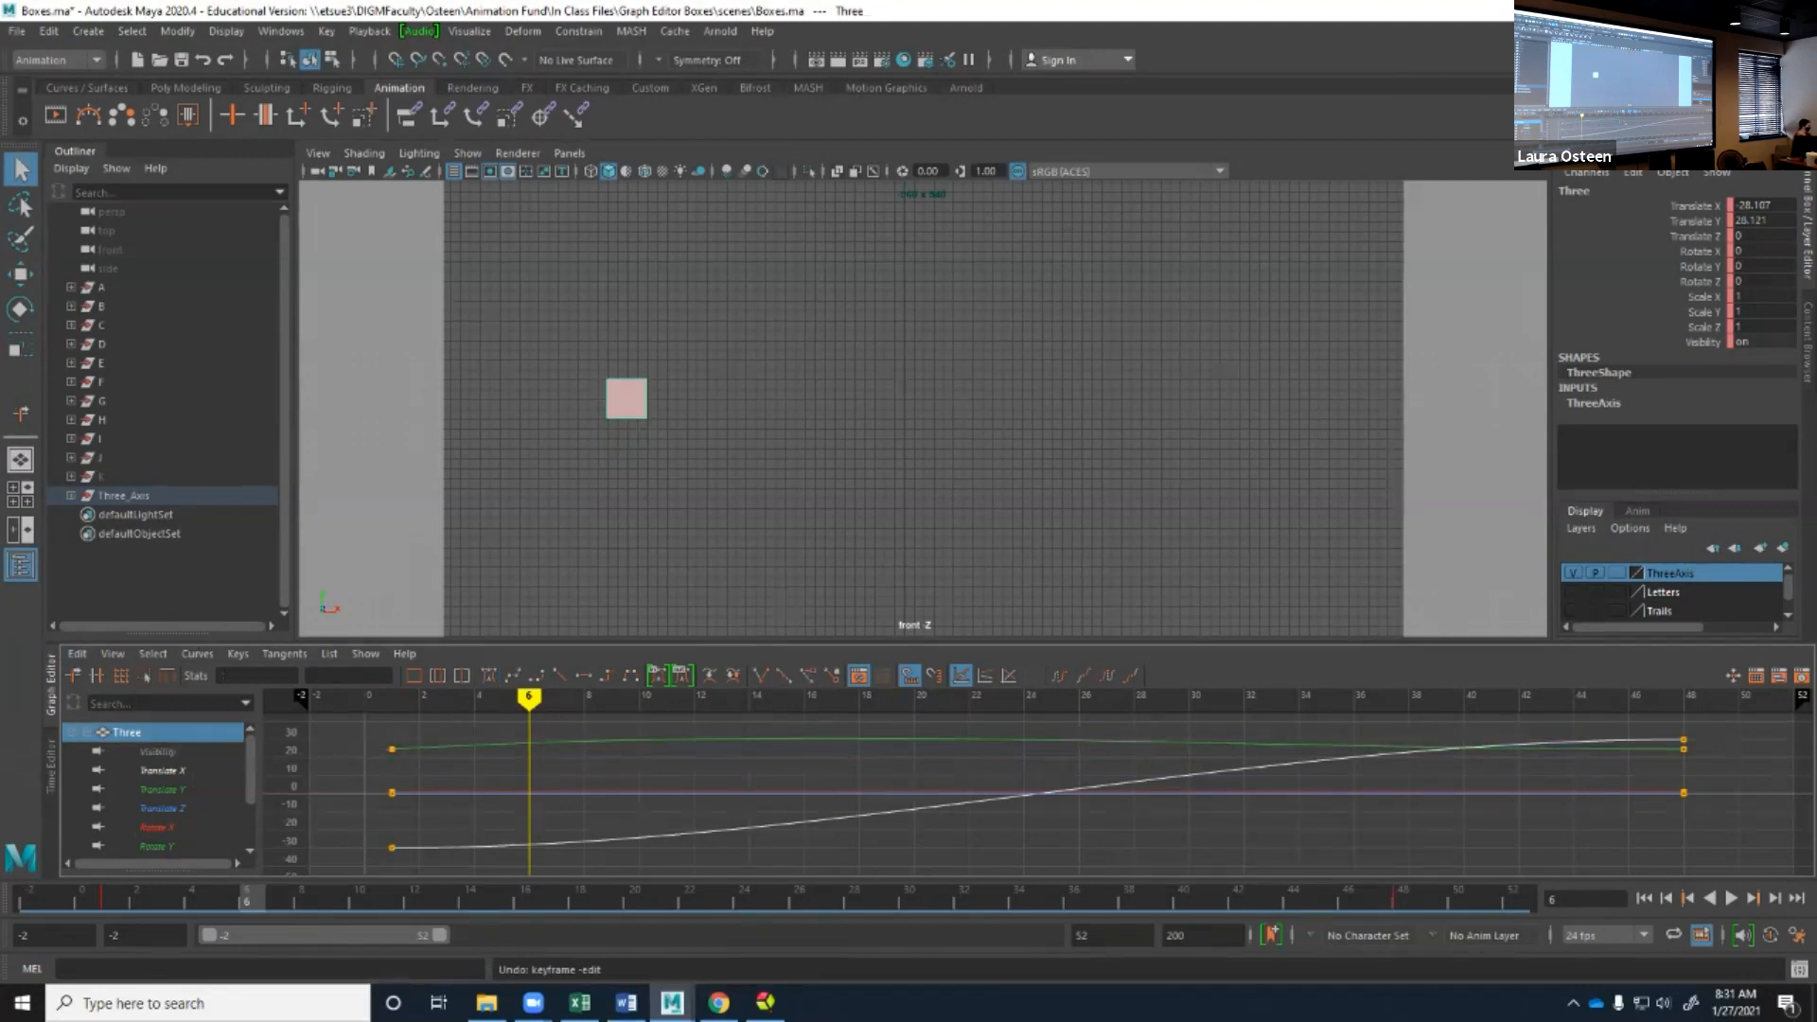
Select the first Translate Y key, toggle the Out Tangent selection option twice, and undo back to the flat tangent.
left_click_drag(376, 725, 407, 760)
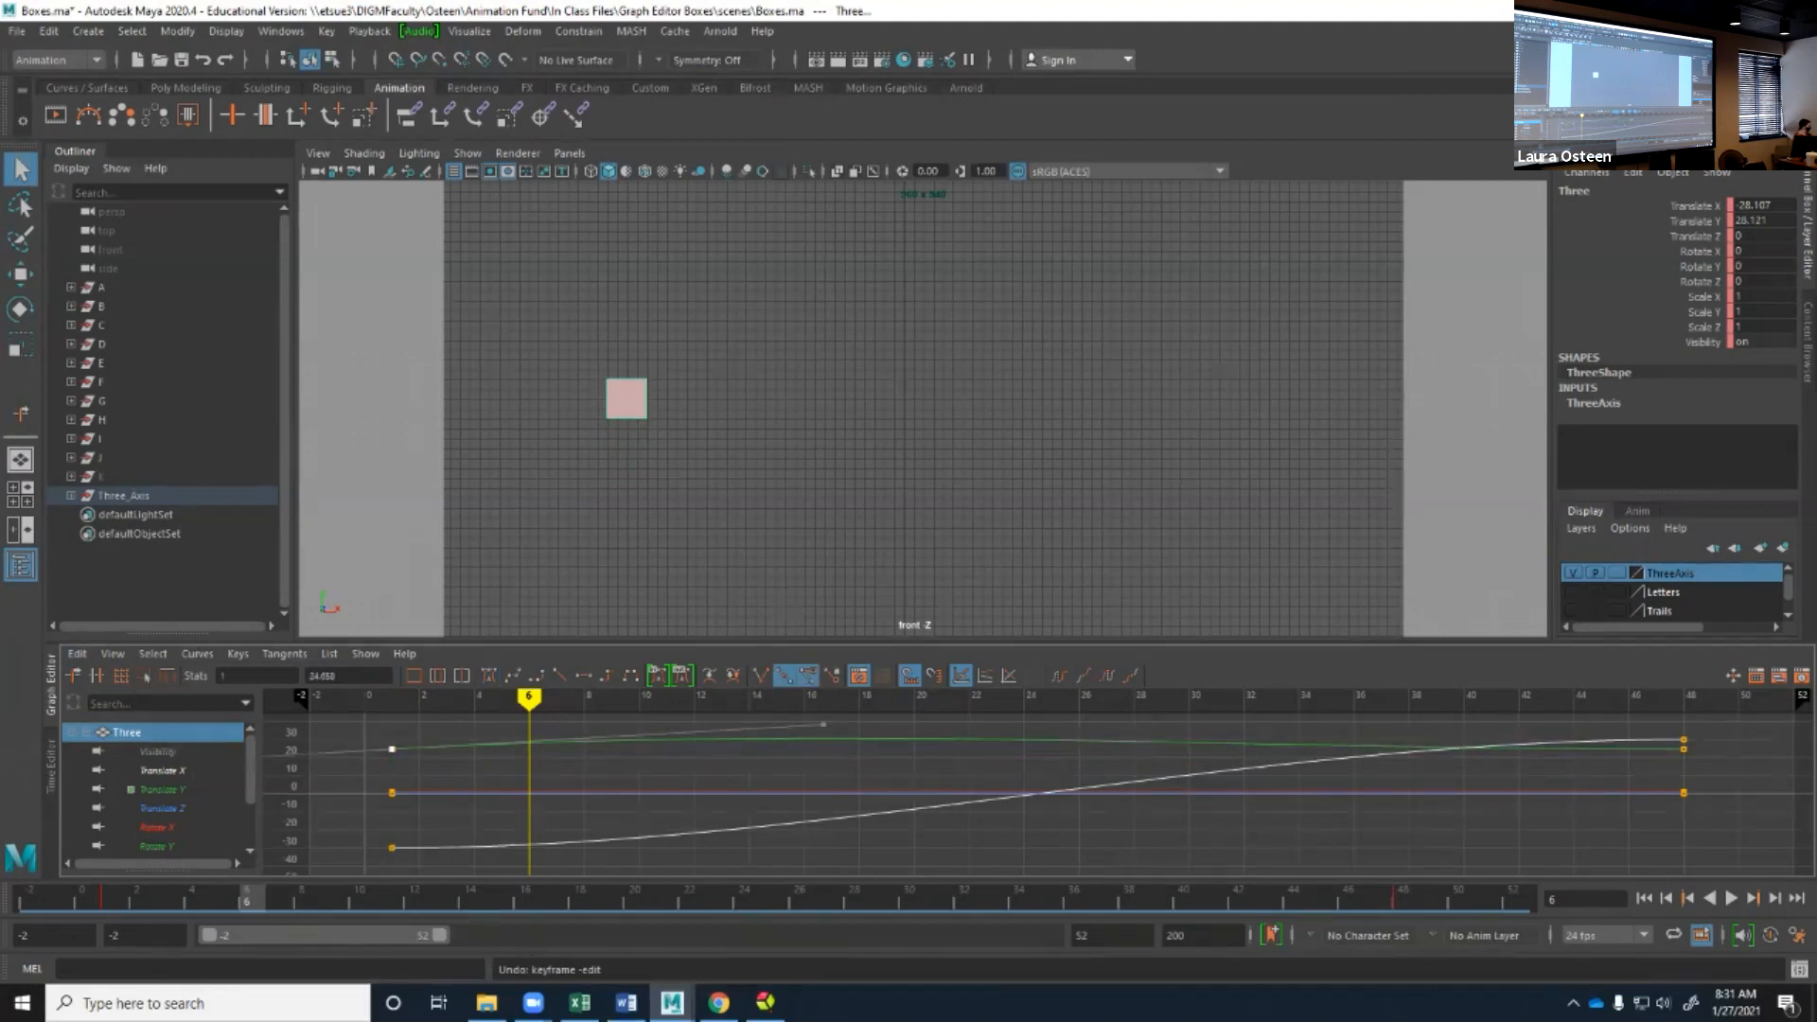
left_click(416, 768)
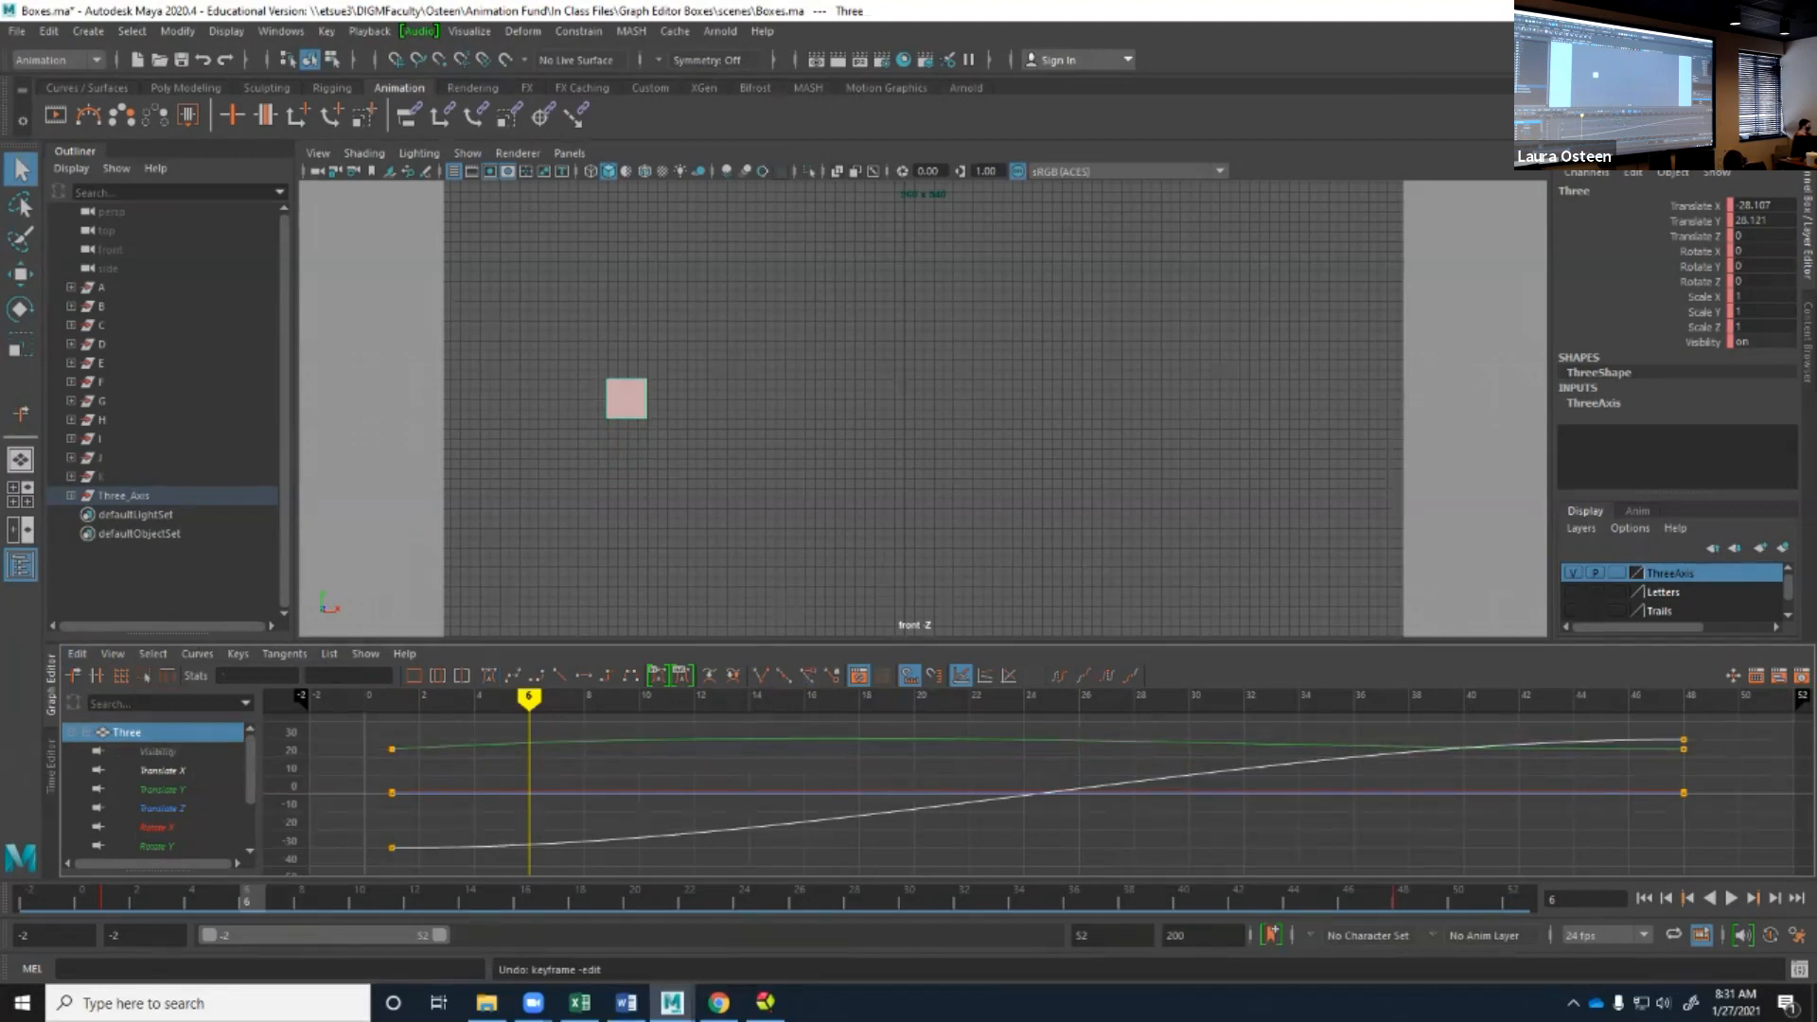
left_click(154, 654)
left_click(179, 787)
left_click(152, 653)
left_click(180, 787)
key("ctrl+z")
key("ctrl+z")
key("ctrl+z")
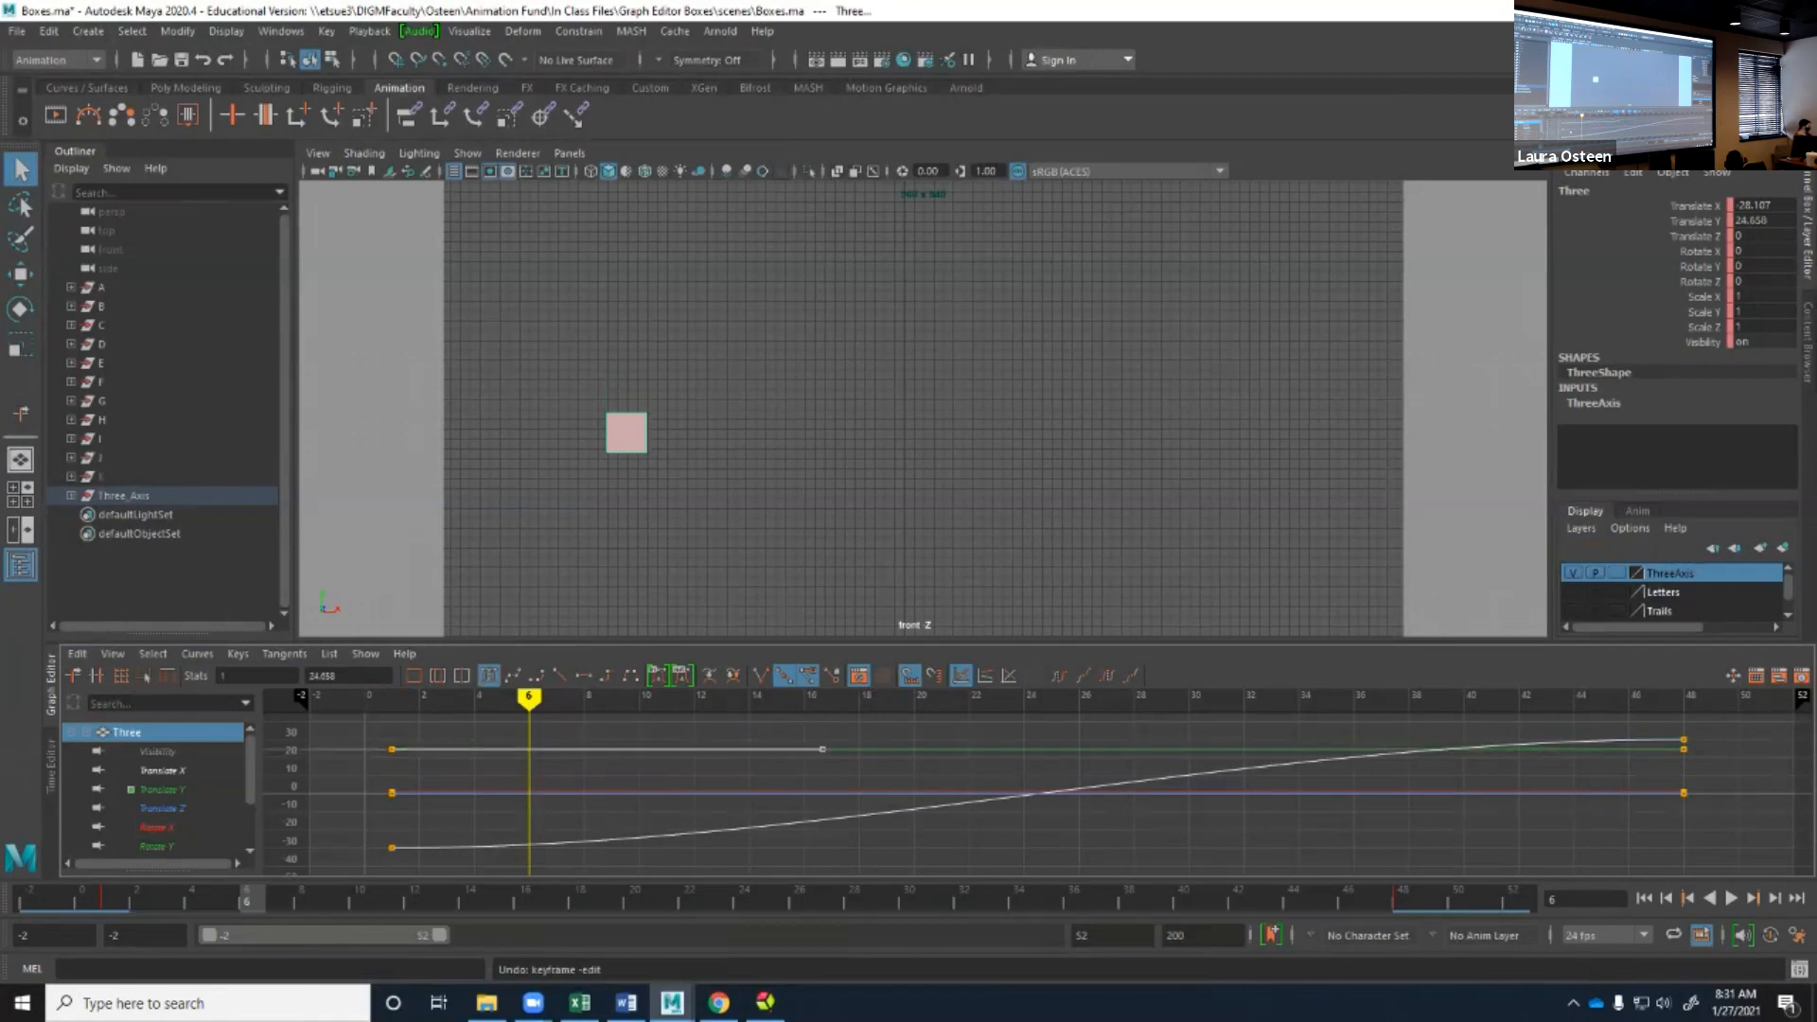
Mute all animation channels of the object Three and clear the curve selection.
left_click(198, 654)
left_click(245, 649)
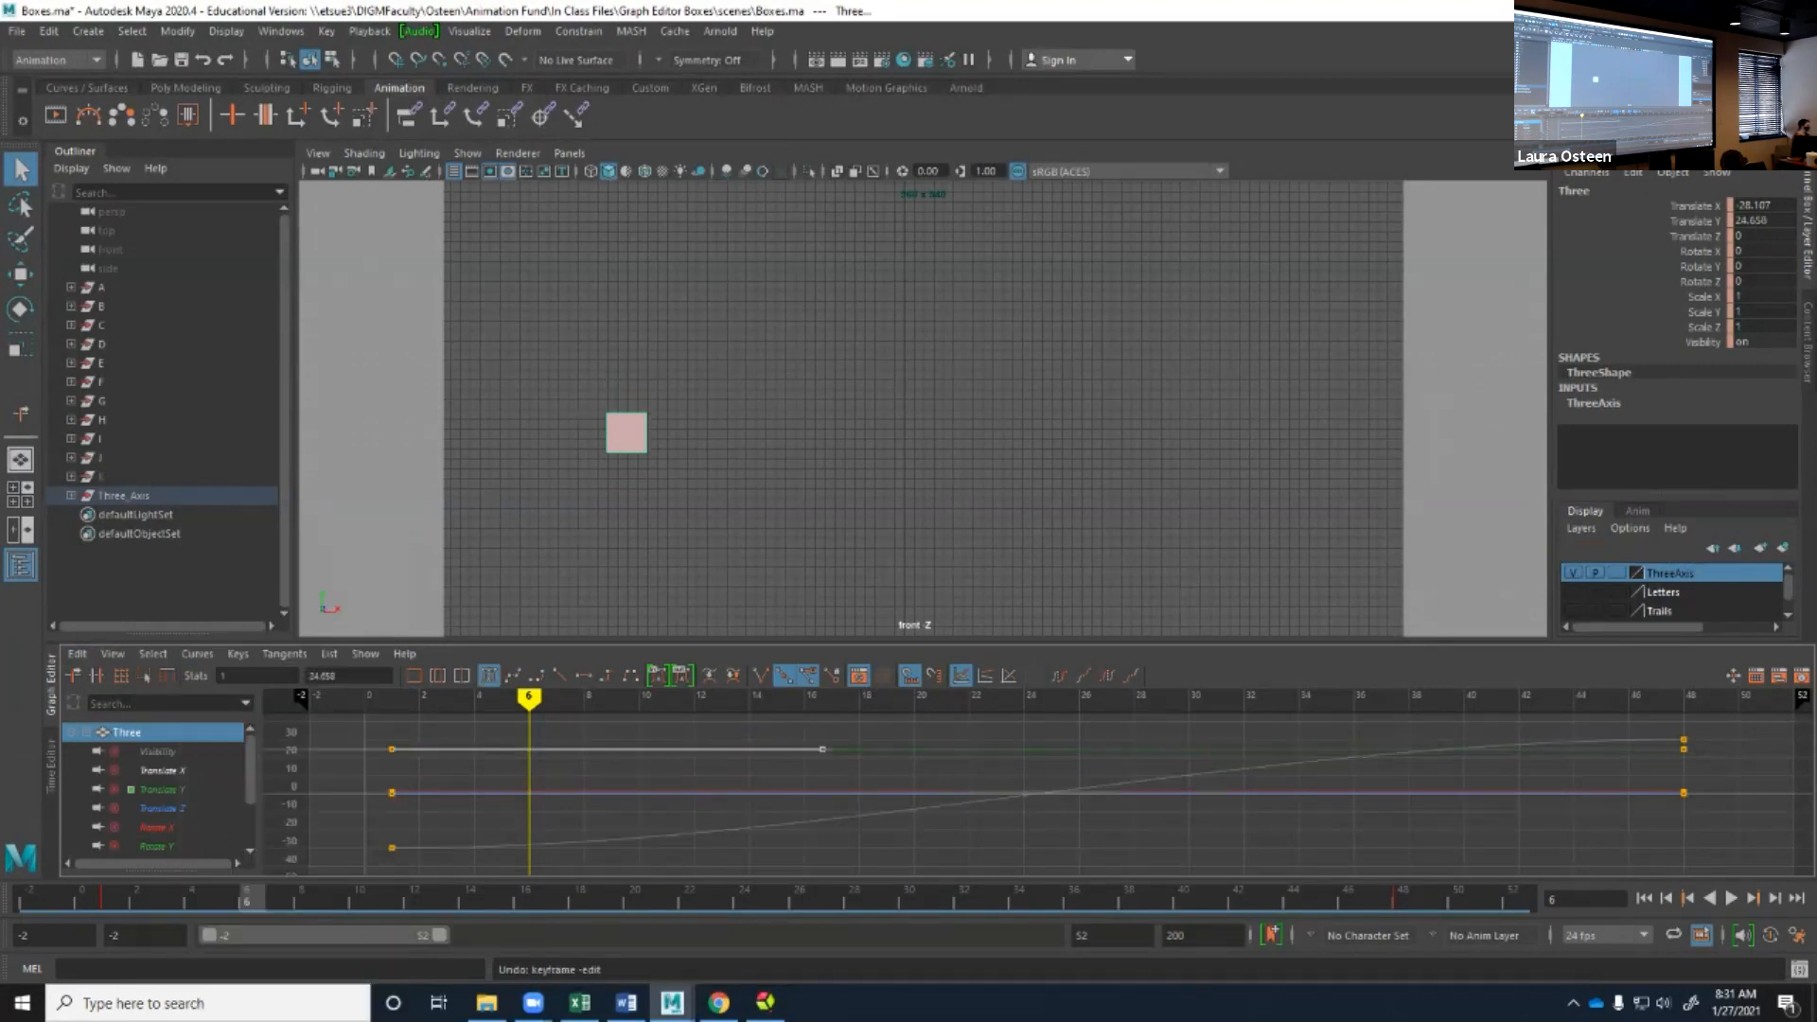
left_click(198, 654)
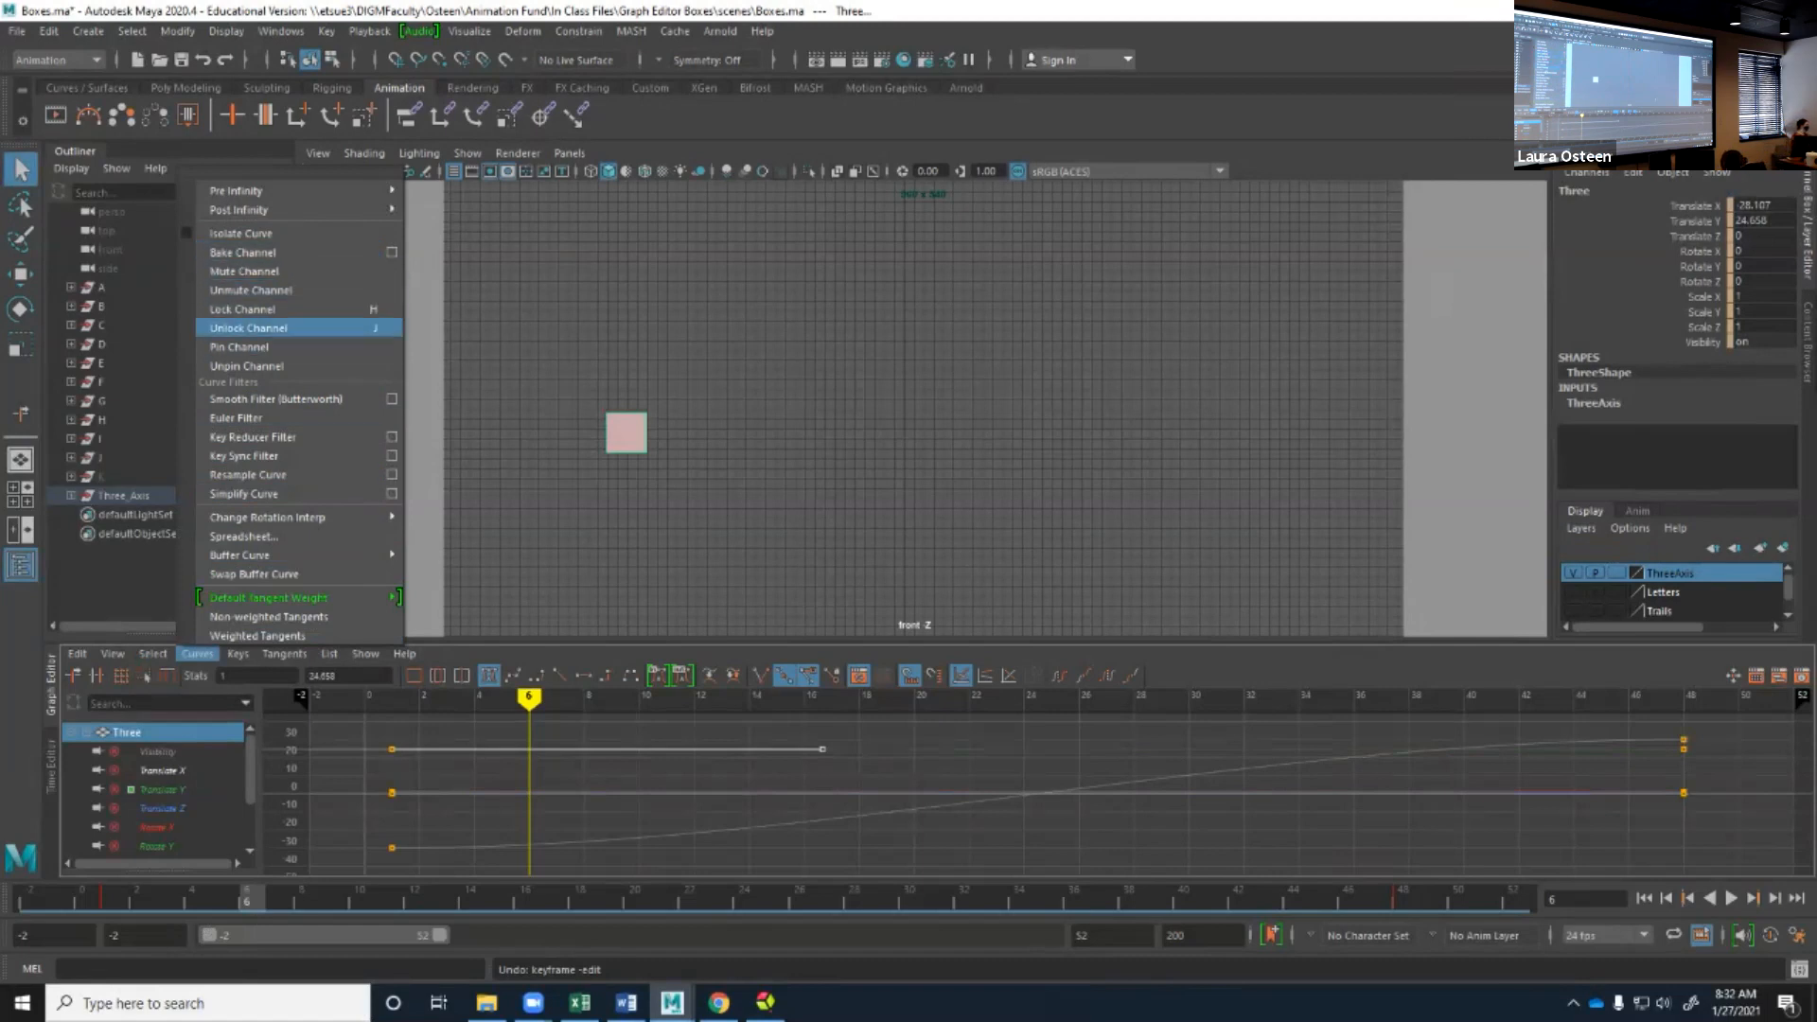
left_click(329, 654)
left_click(454, 771)
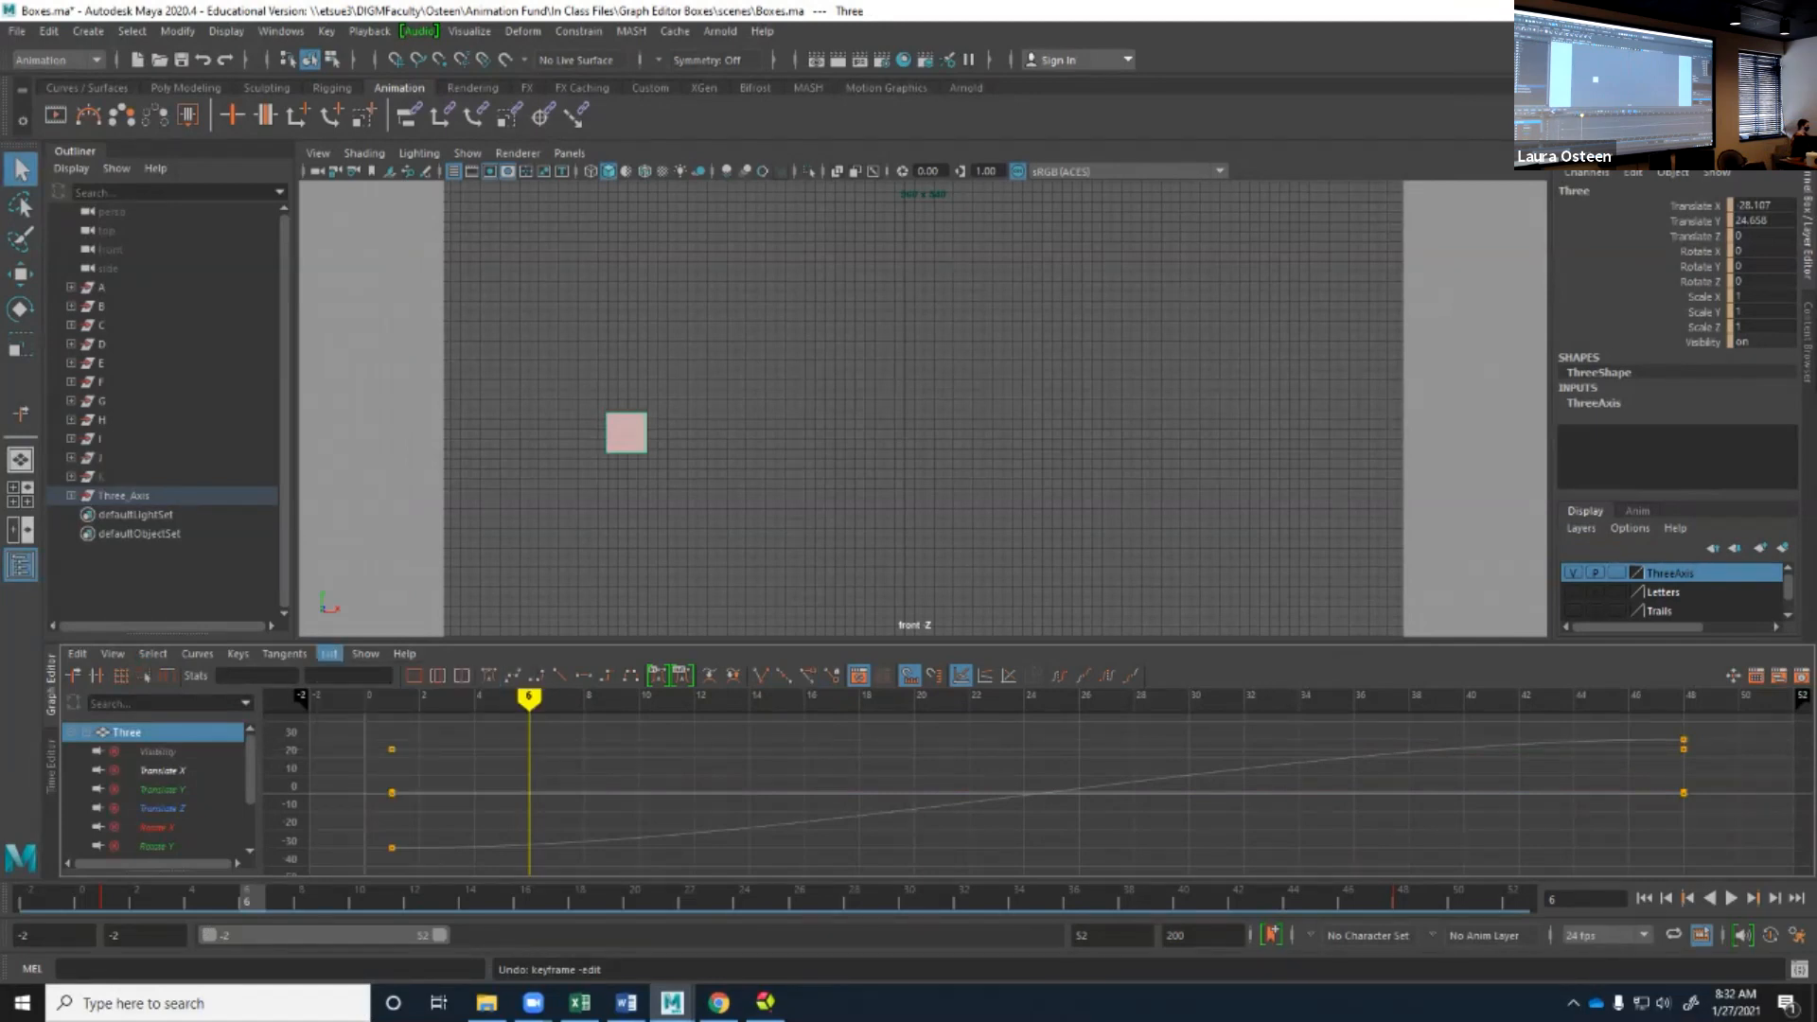
Review the Graph Editor's object-loading, show, help and key-editing commands.
left_click(329, 653)
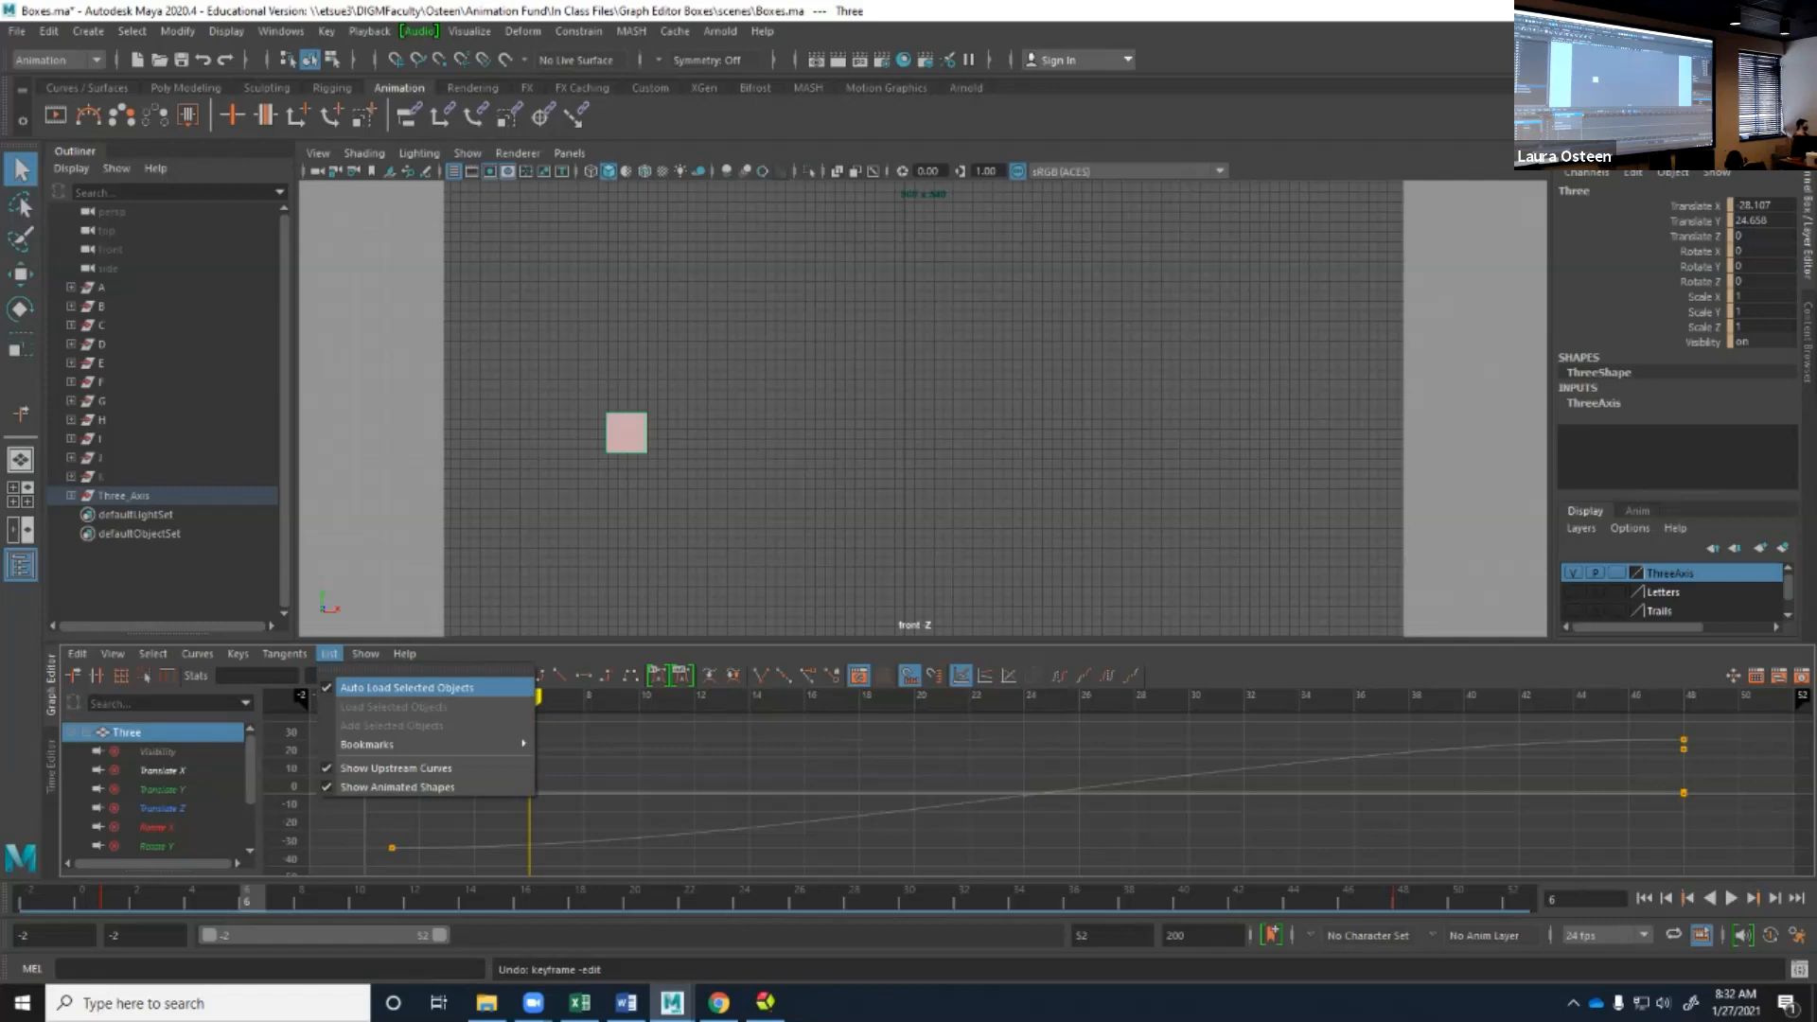
mouse_move(397, 743)
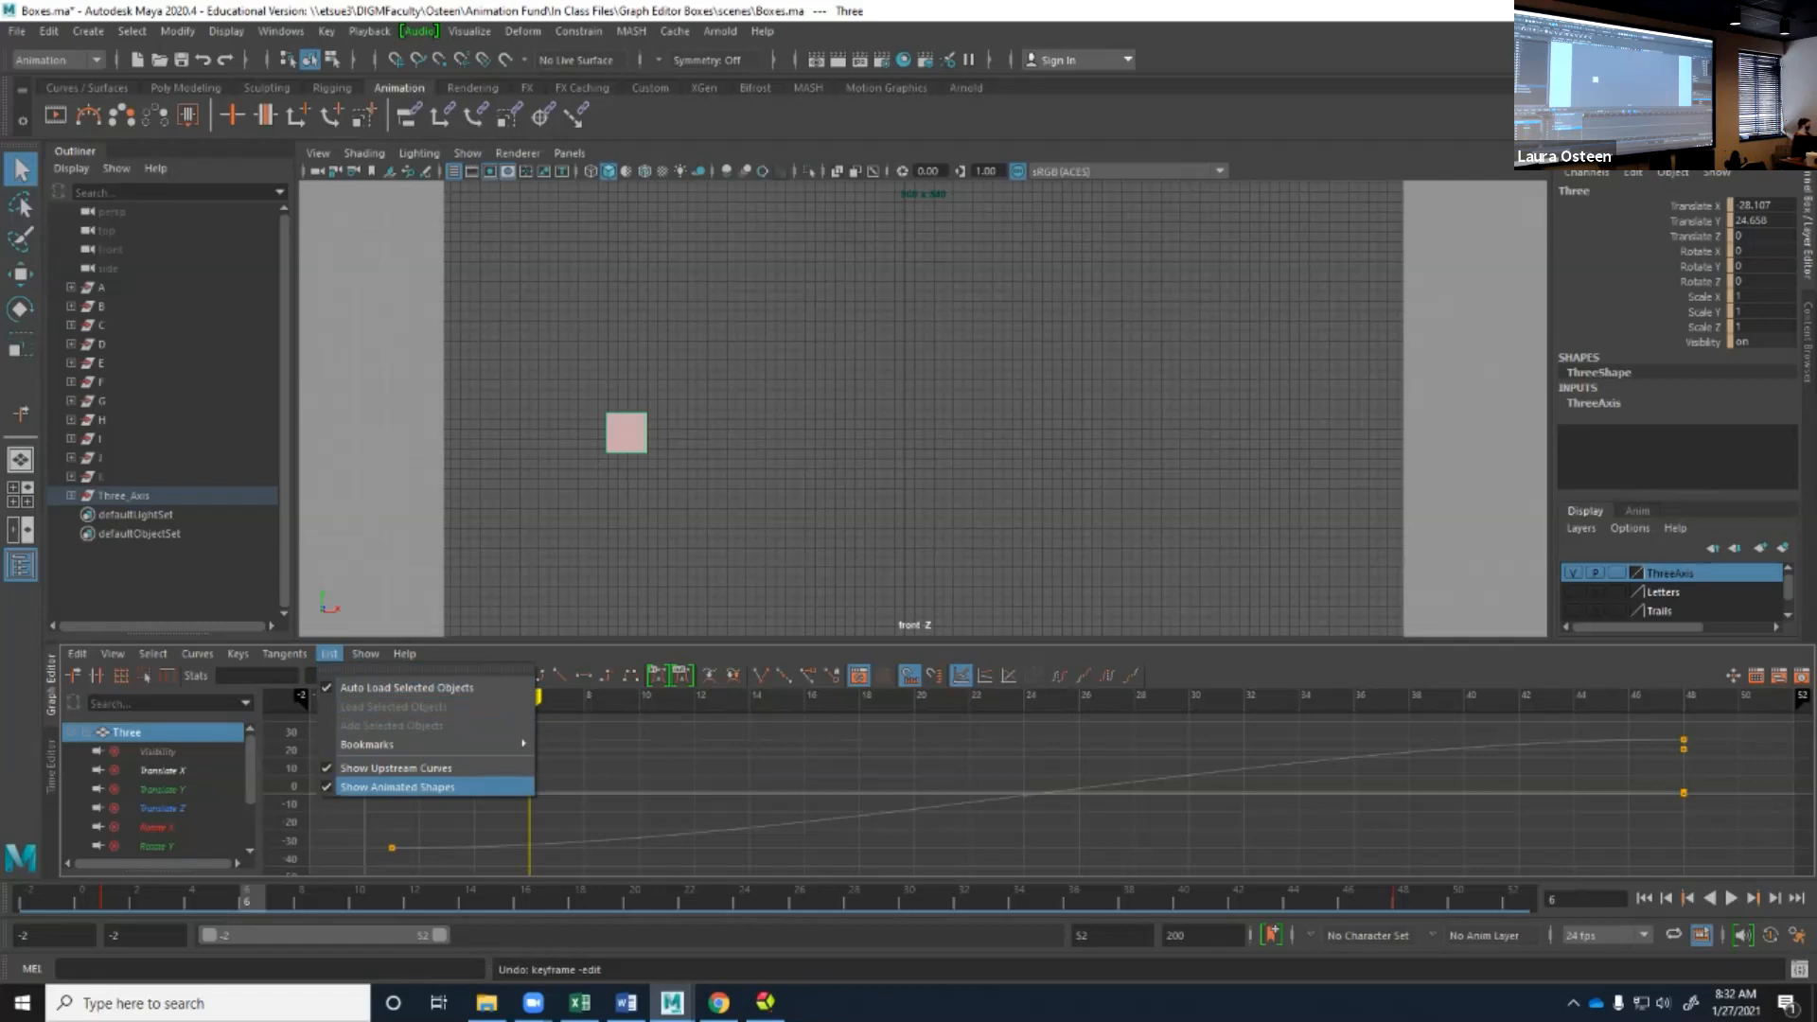
mouse_move(366, 653)
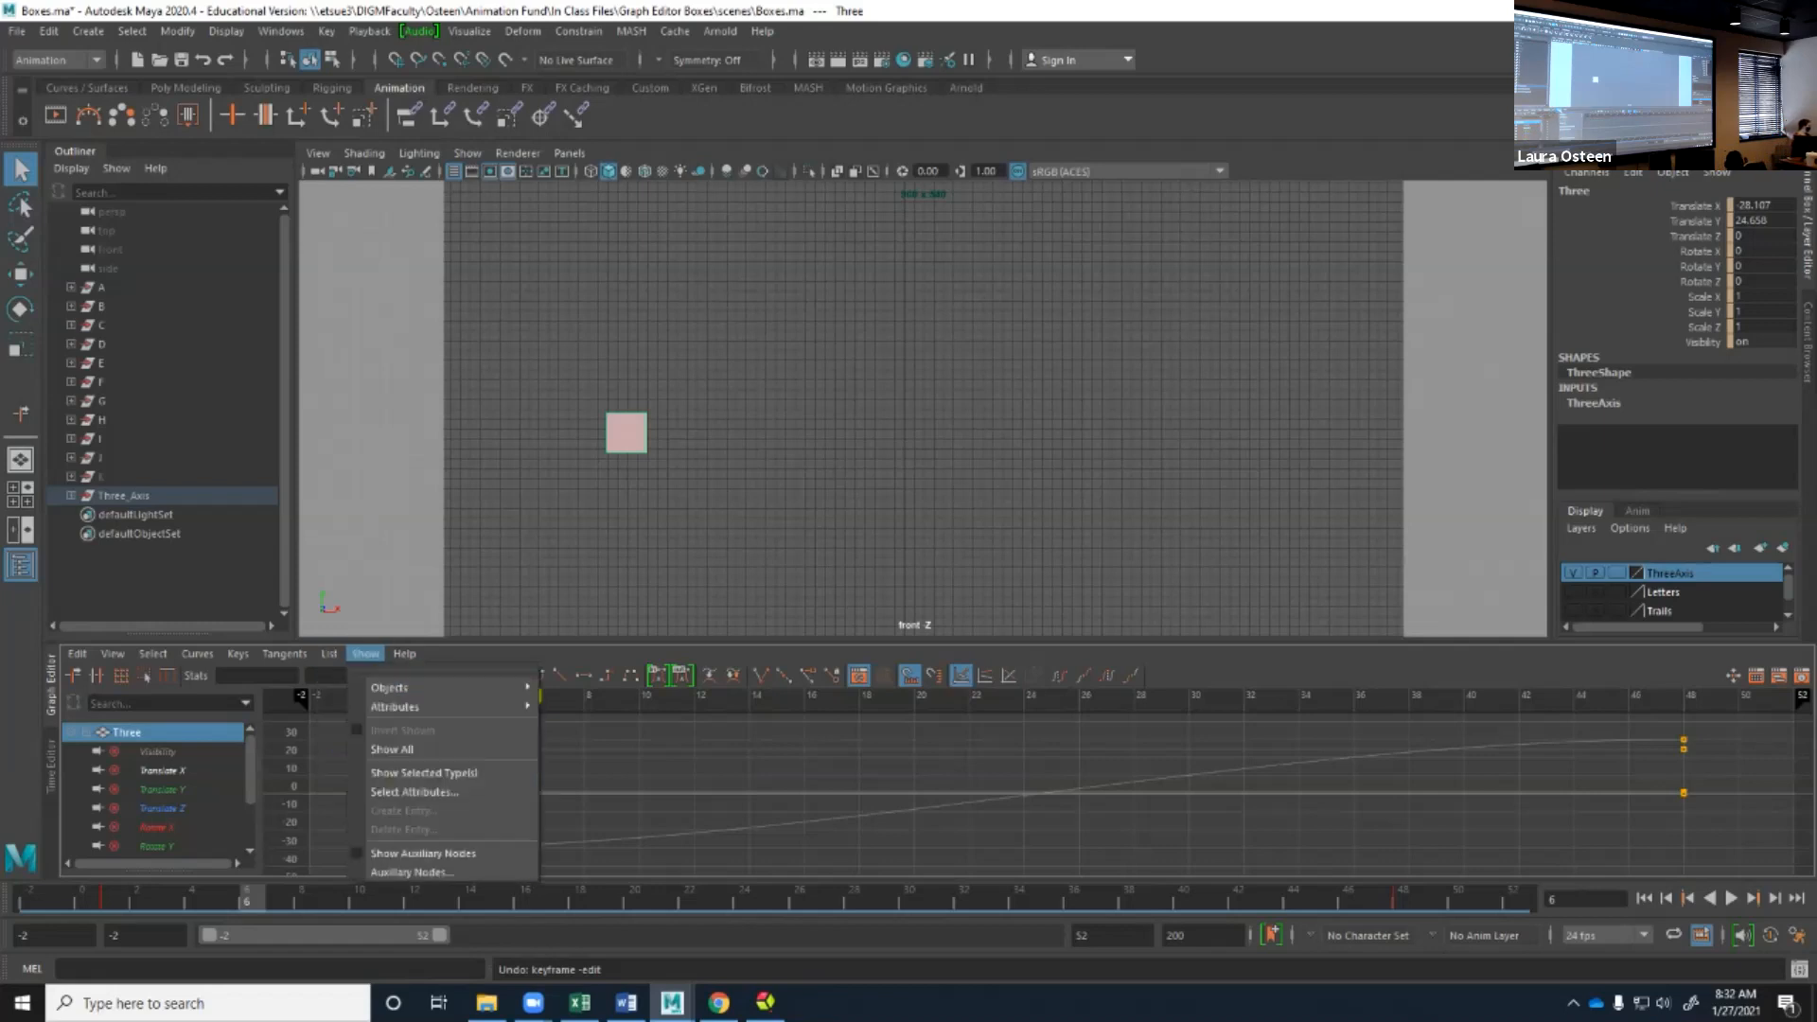
mouse_move(407, 687)
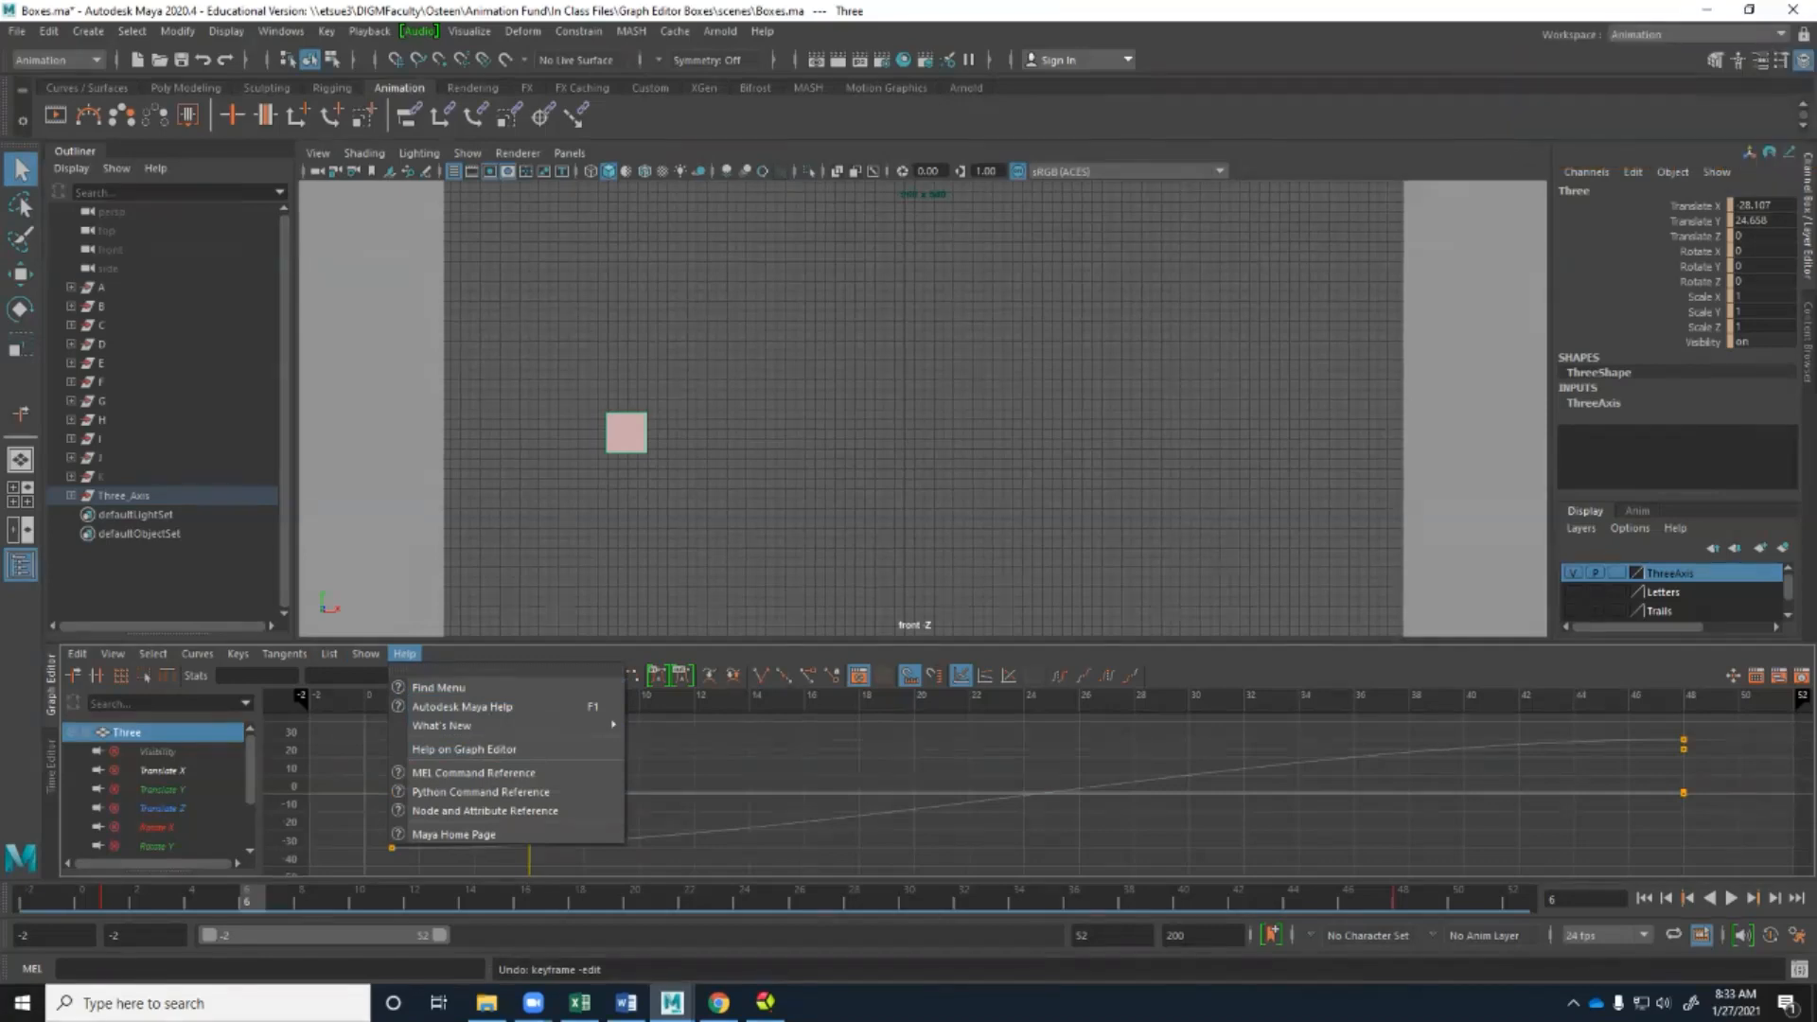
left_click(237, 654)
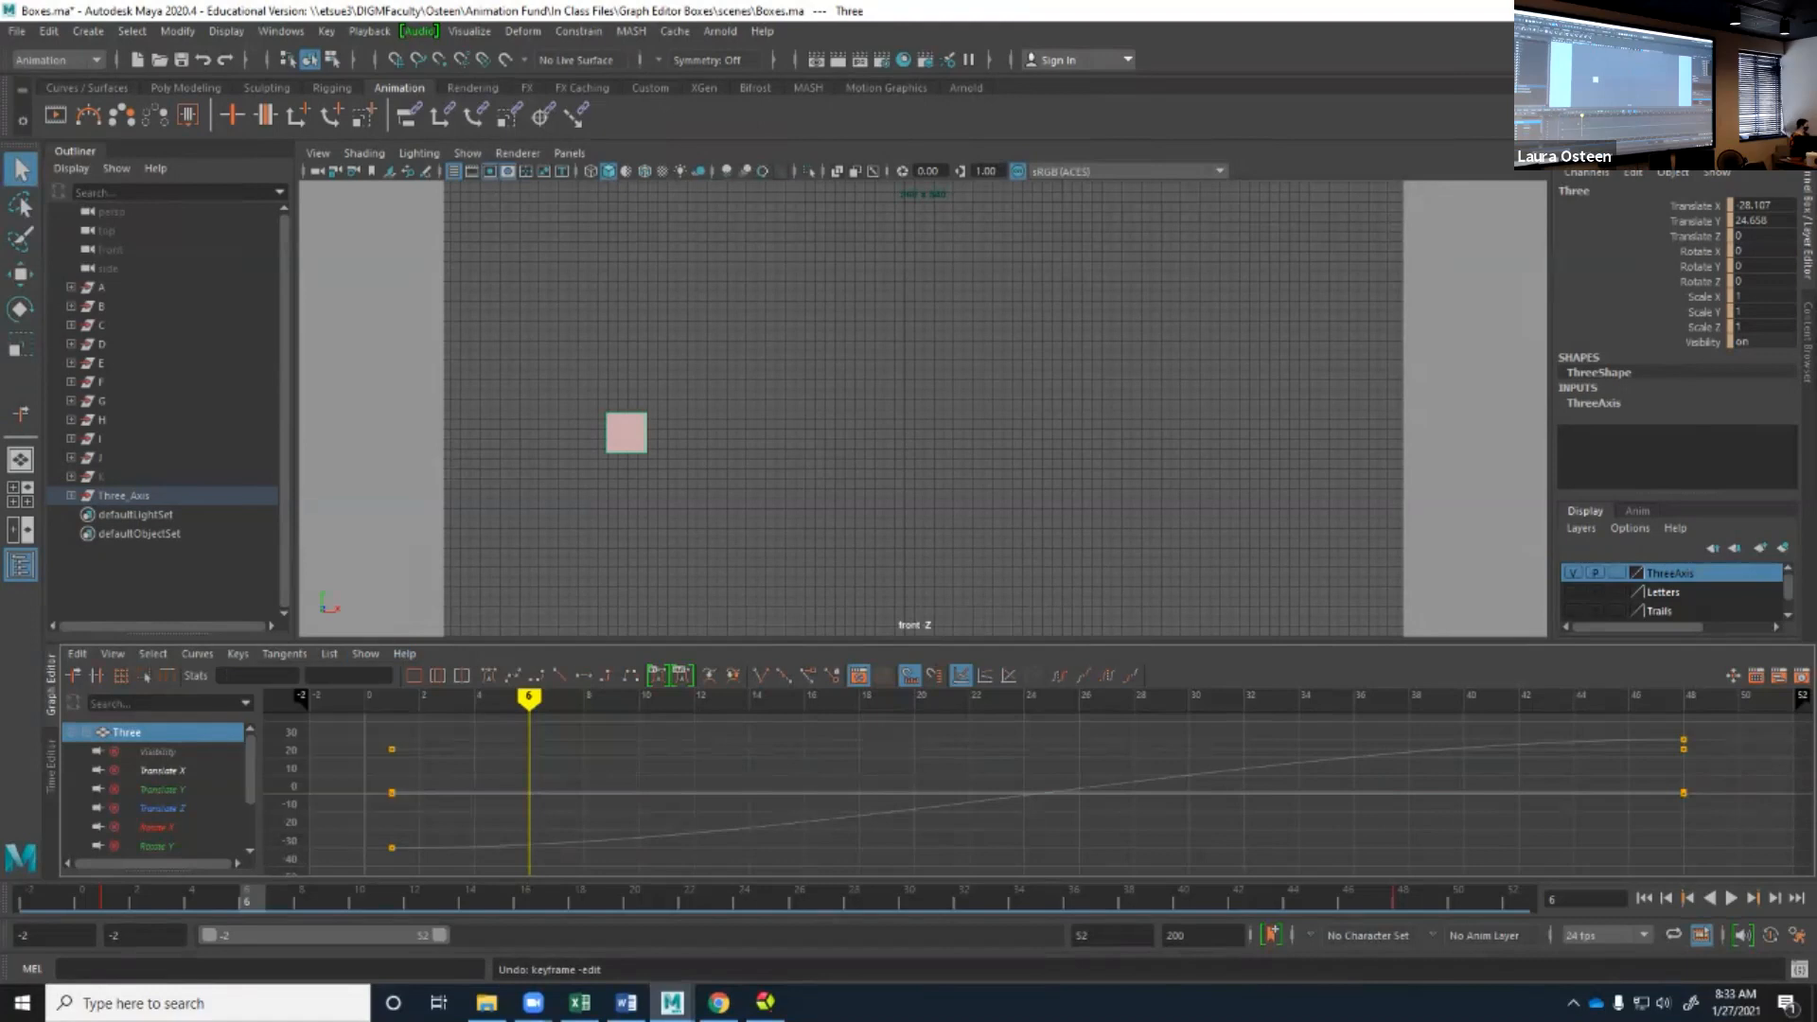
left_click(237, 654)
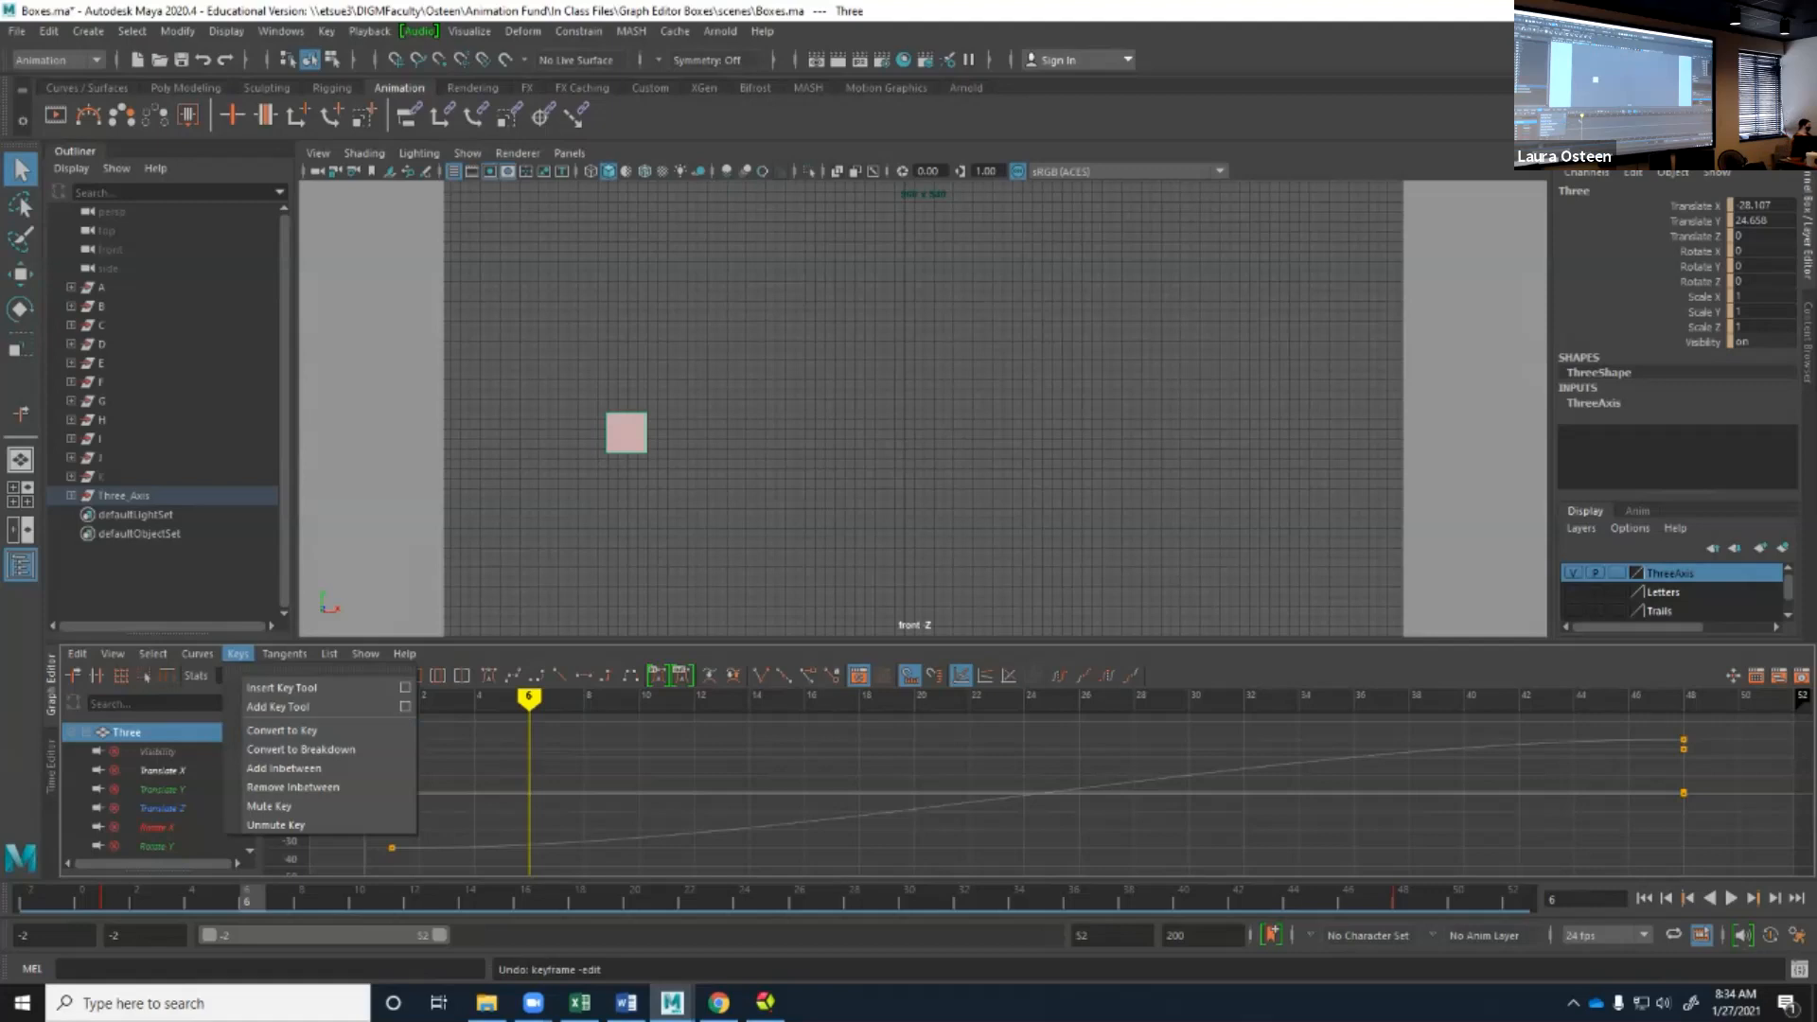
Isolate and select the Translate X curve and insert a key at frame 9 with the Insert Key Tool.
left_click(329, 899)
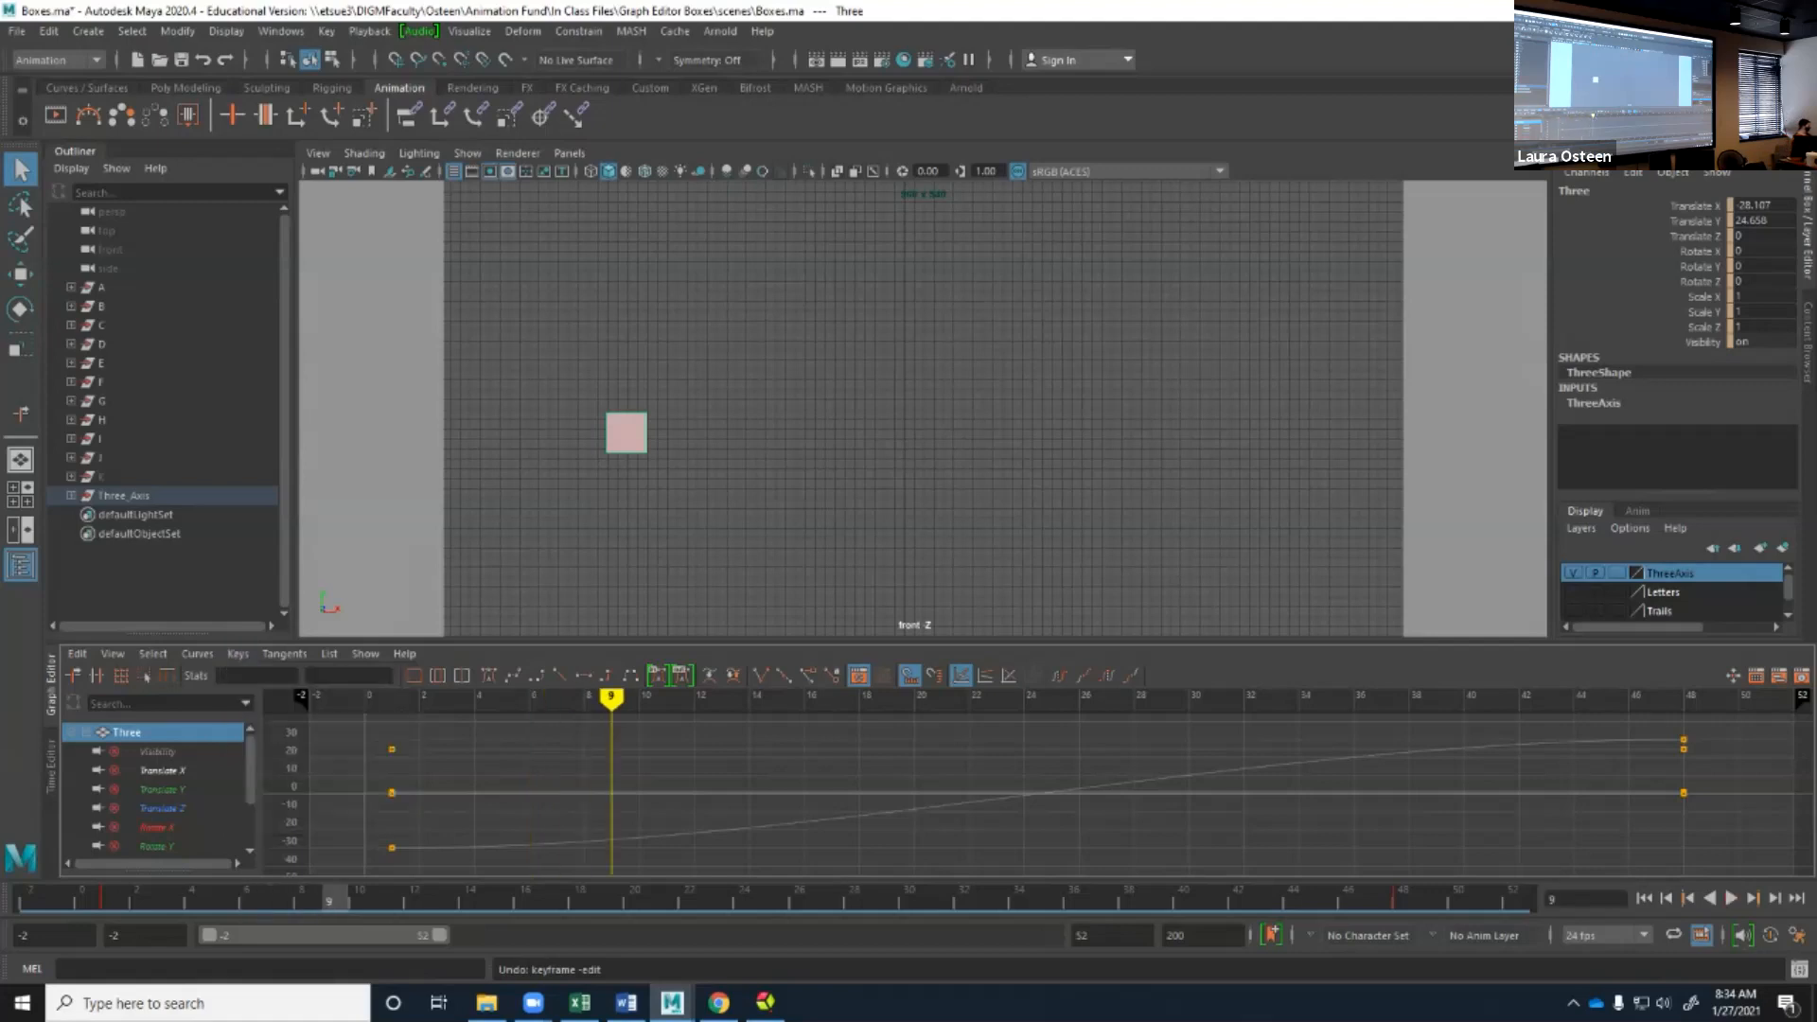
left_click(237, 652)
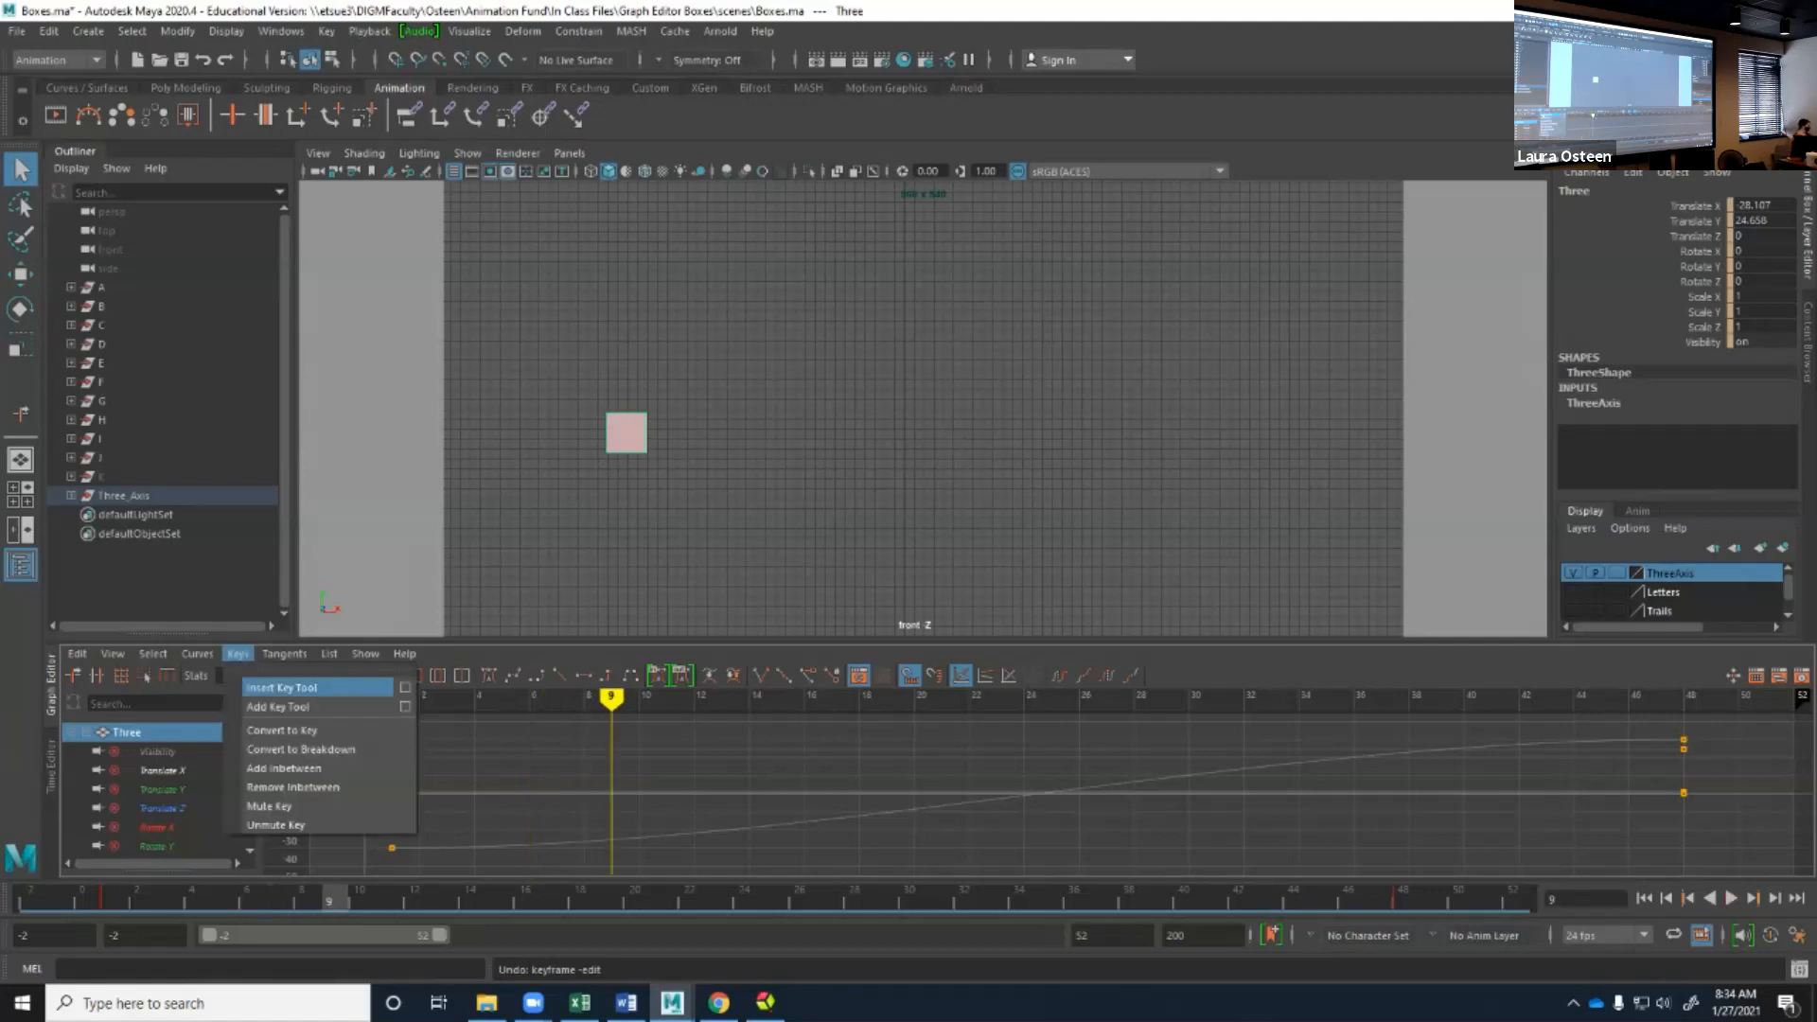
left_click(282, 687)
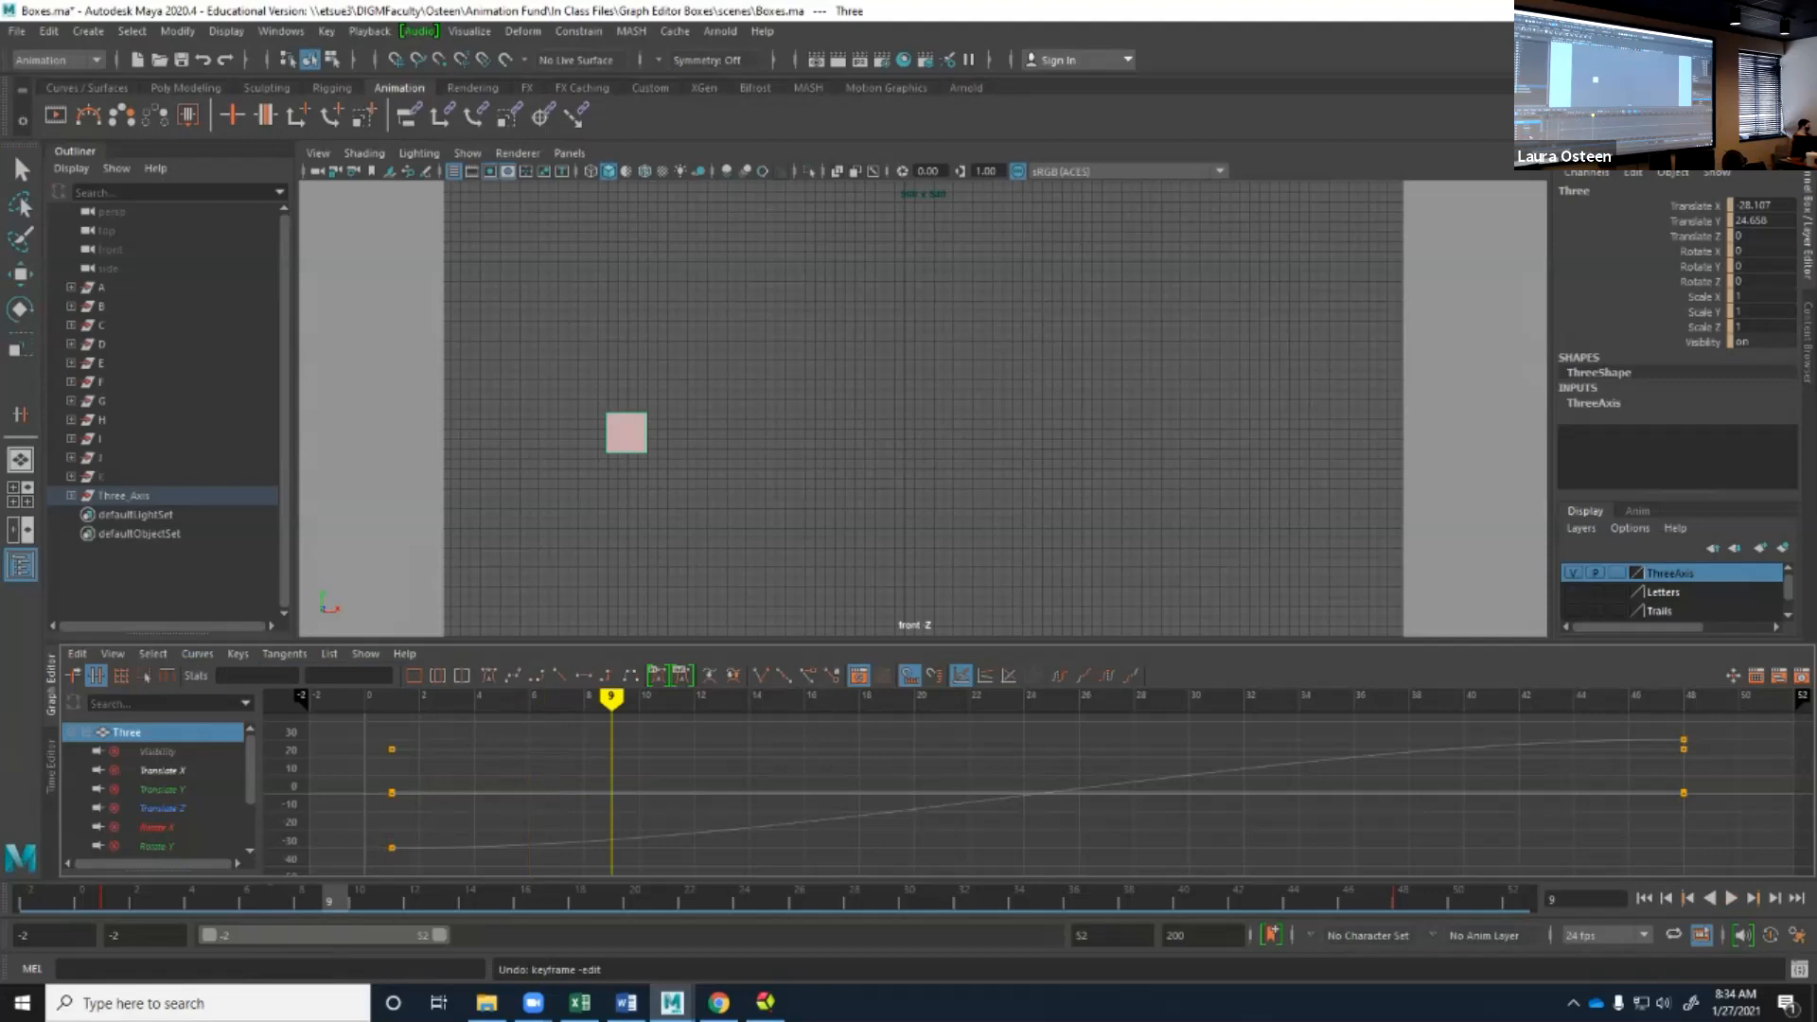
left_click(162, 770)
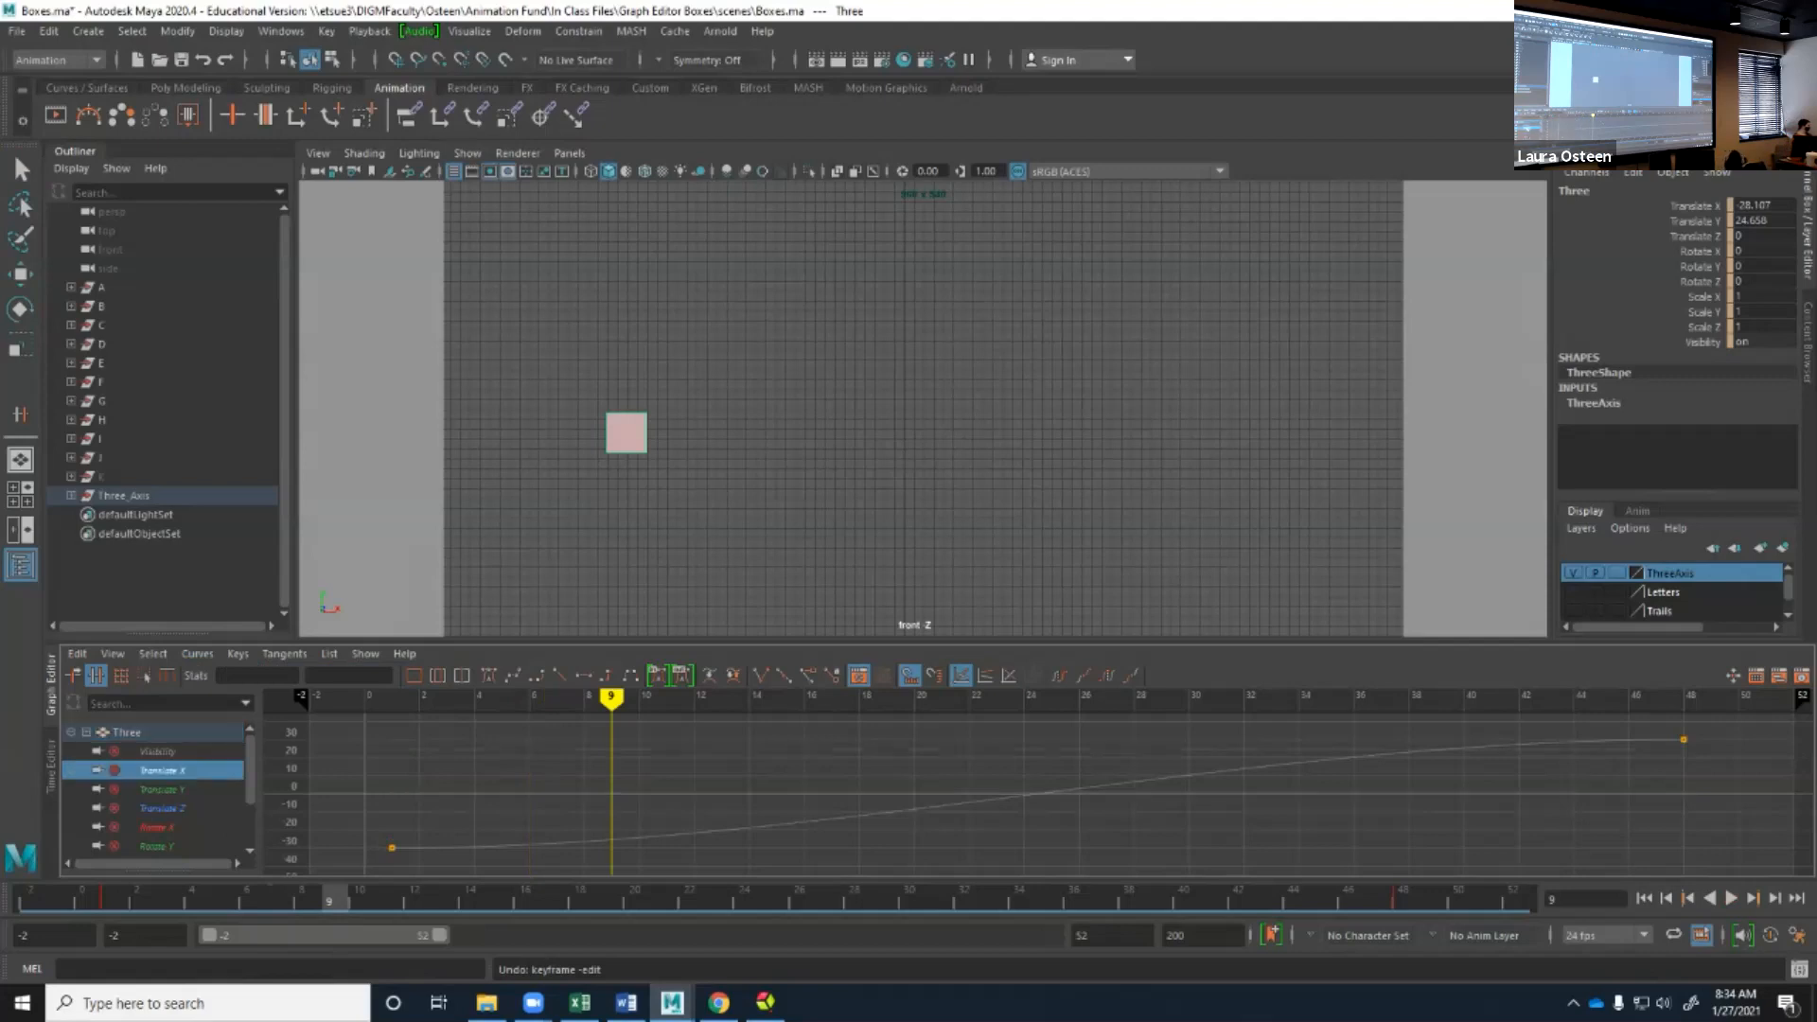
left_click(865, 814)
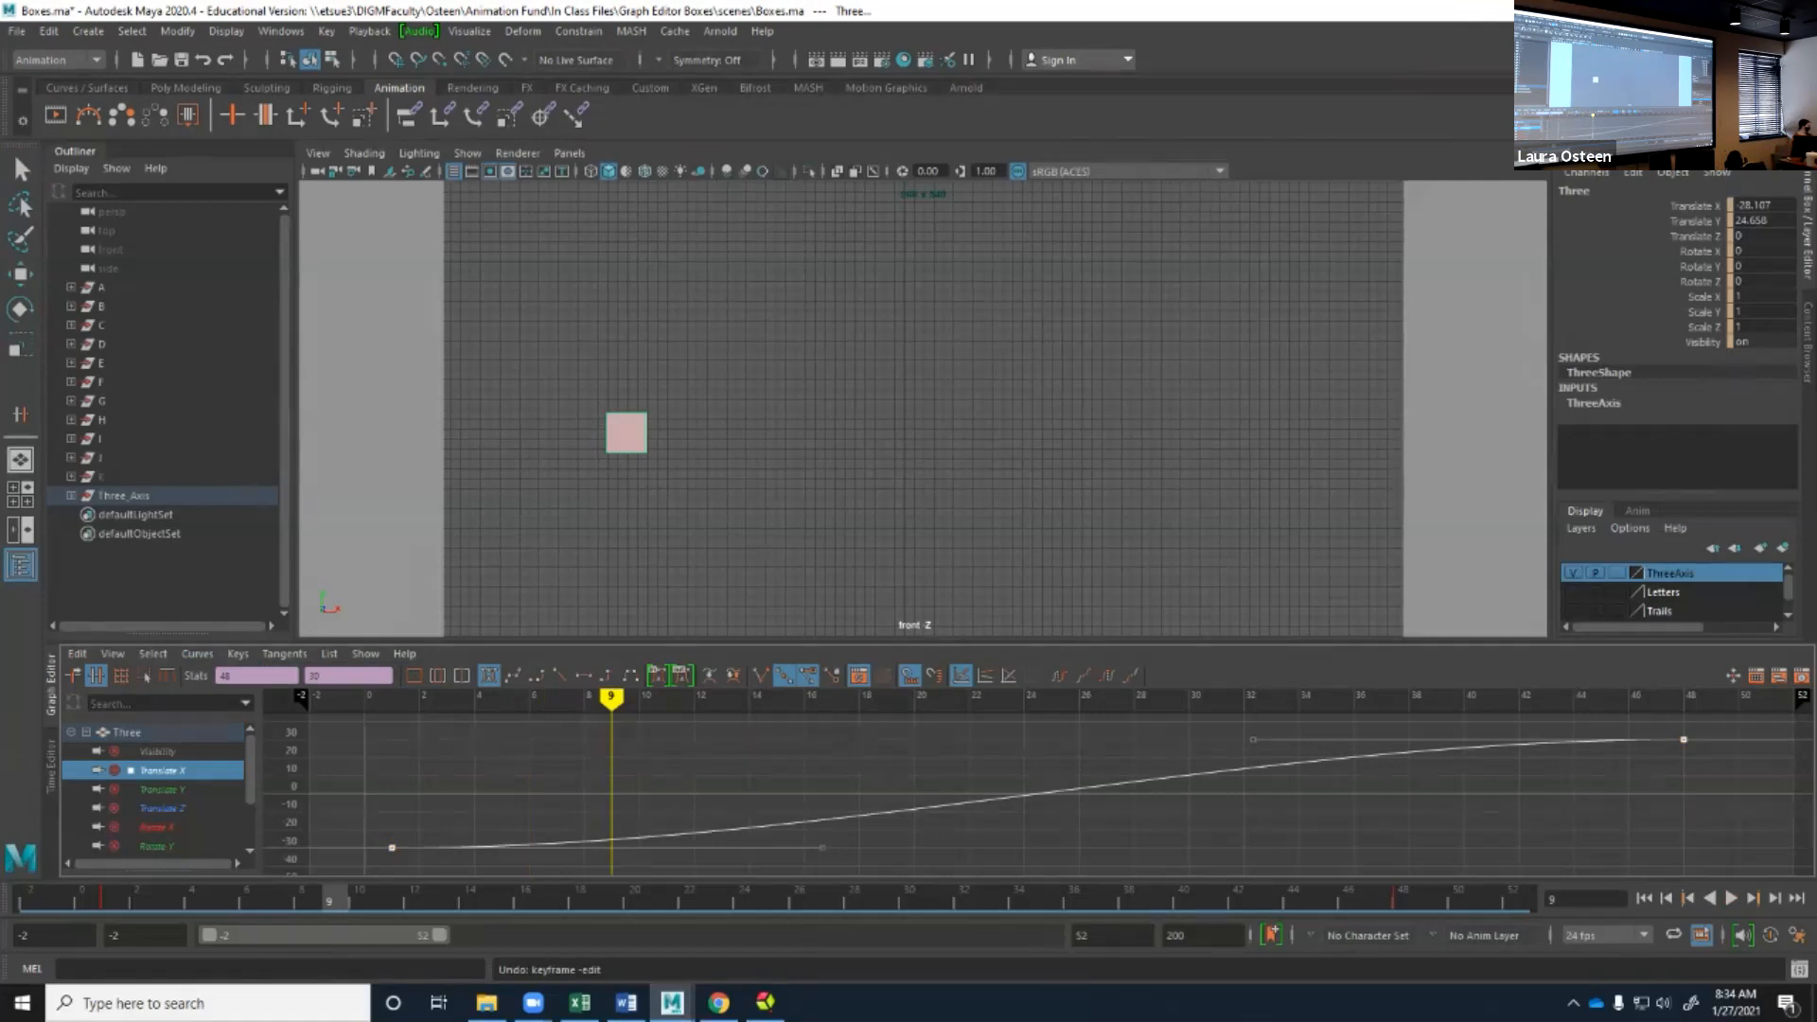
middle_click(611, 840)
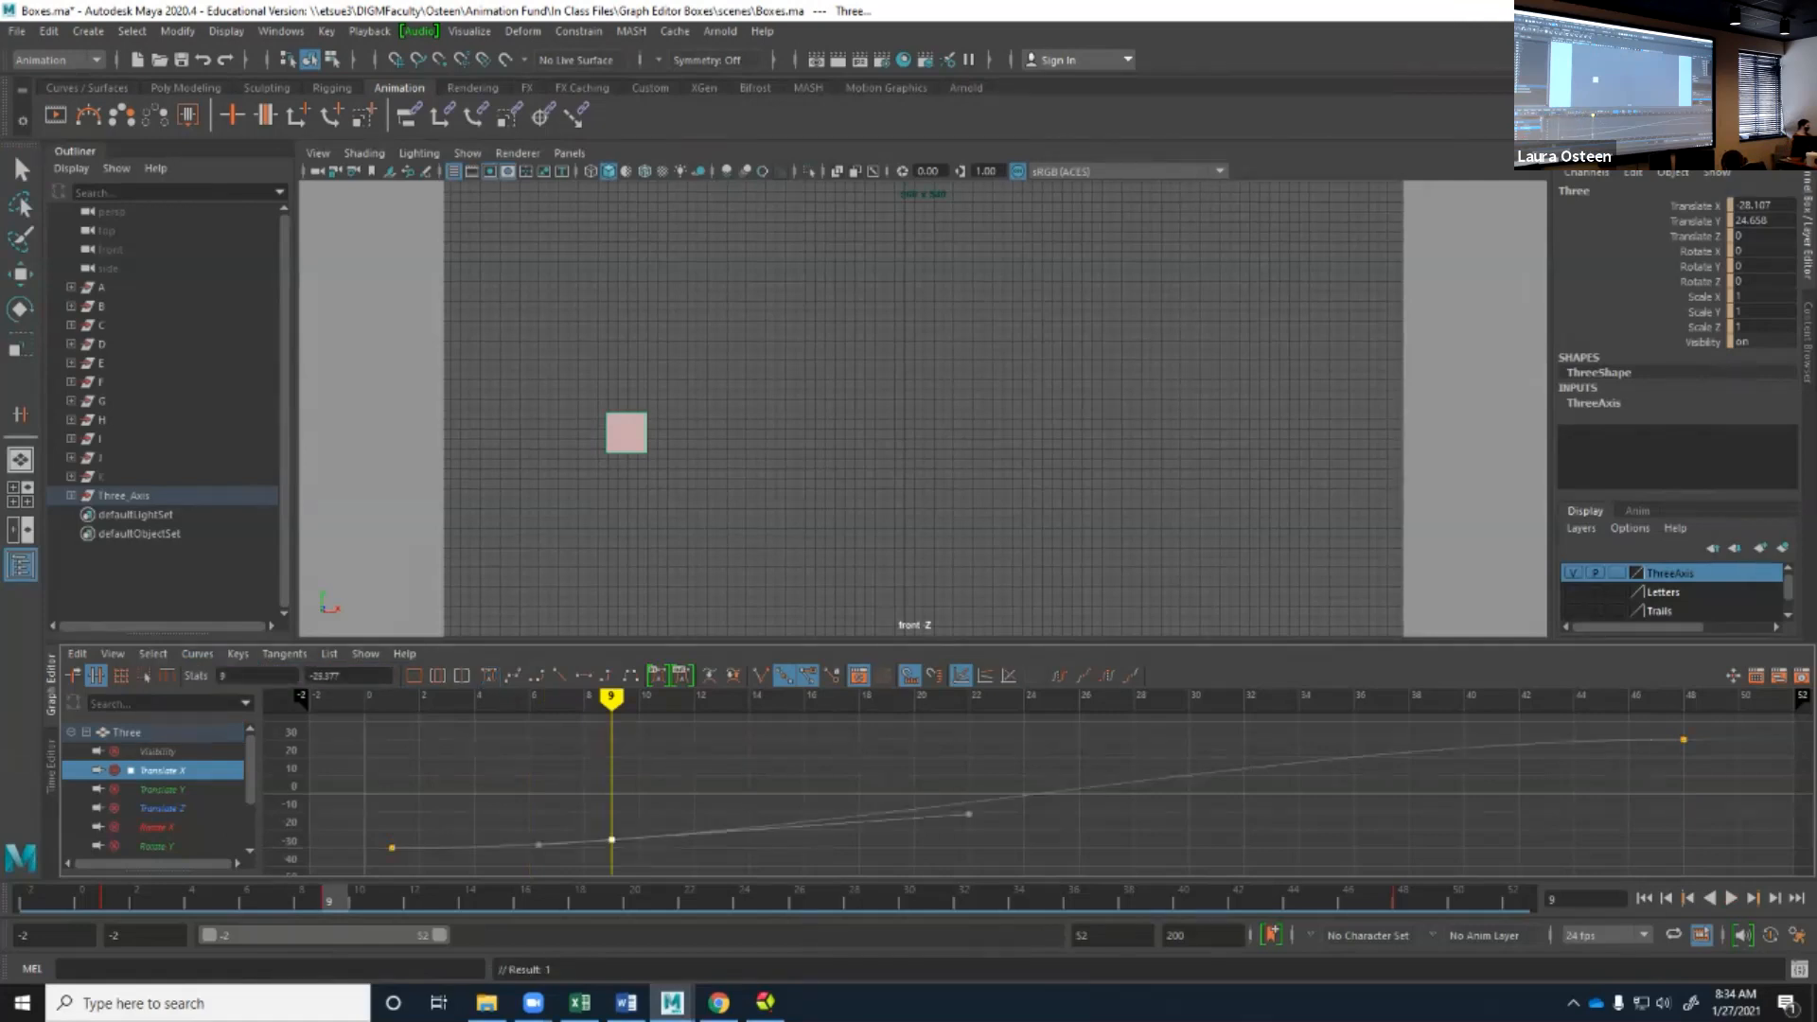
Insert keys at frames 24 and 35 on the Translate X curve, and undo an extra key placed closer to its end.
left_click(238, 653)
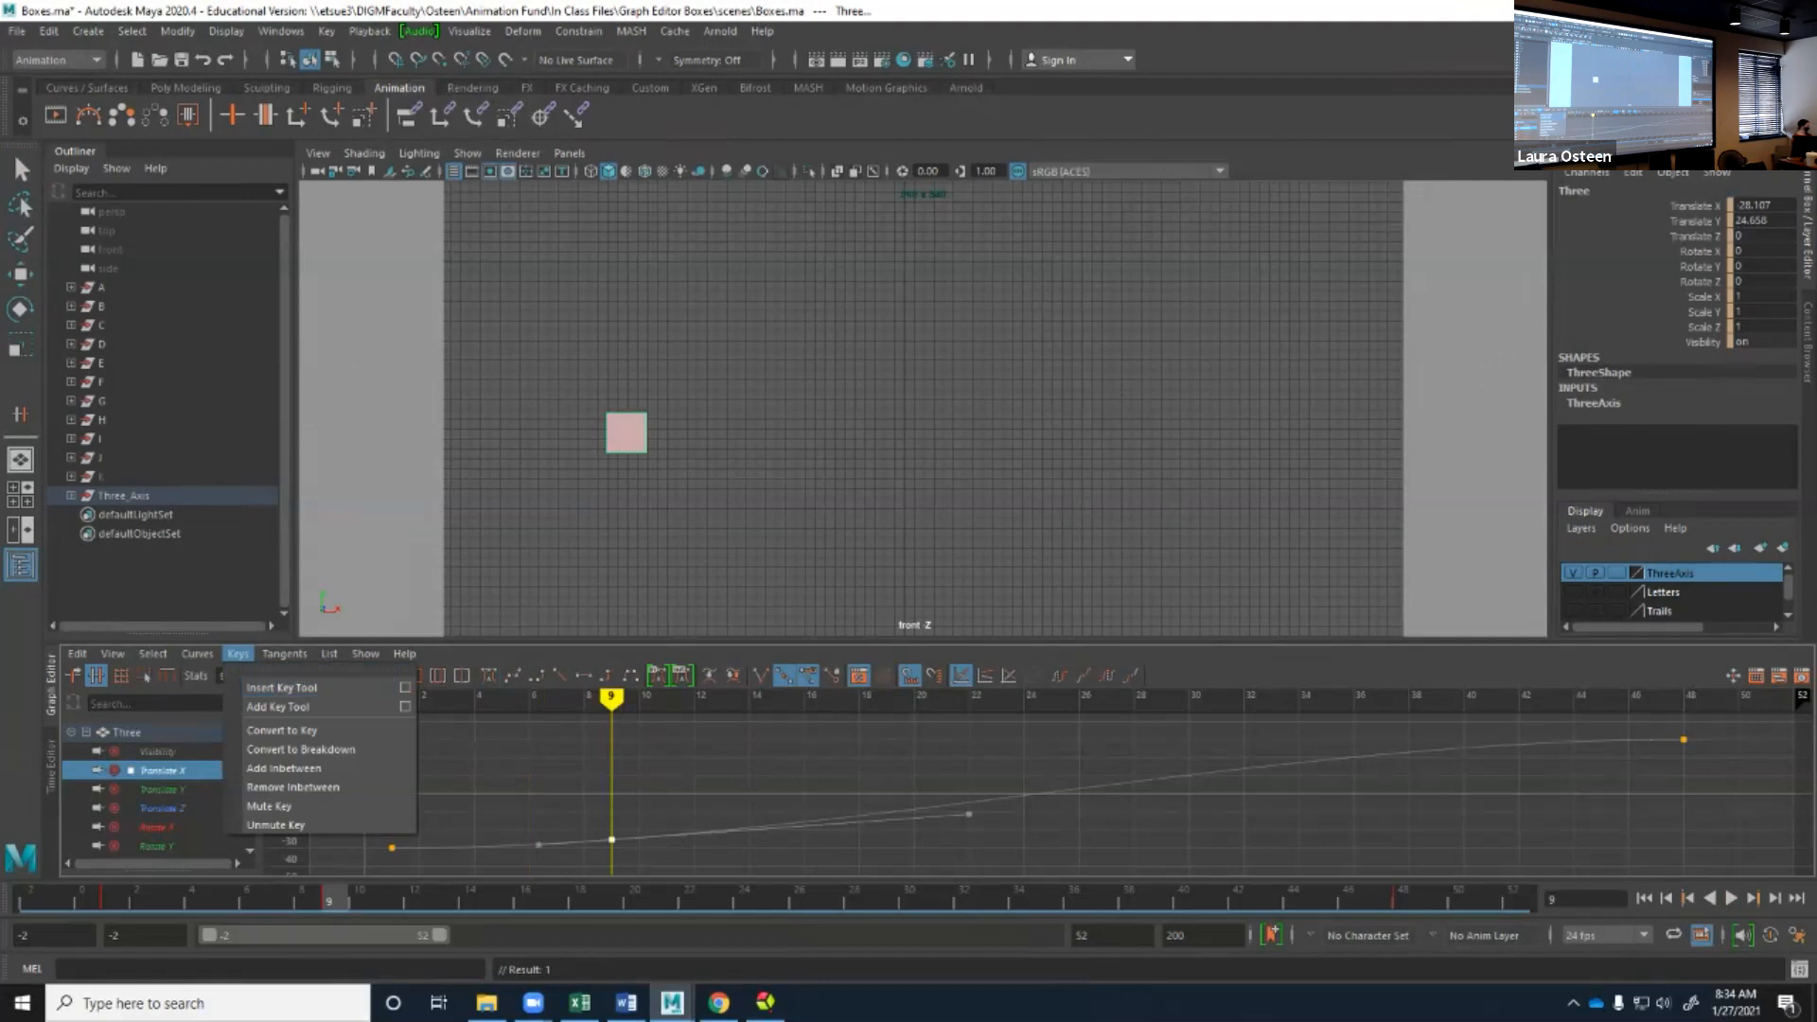
key("Escape")
middle_click(1024, 795)
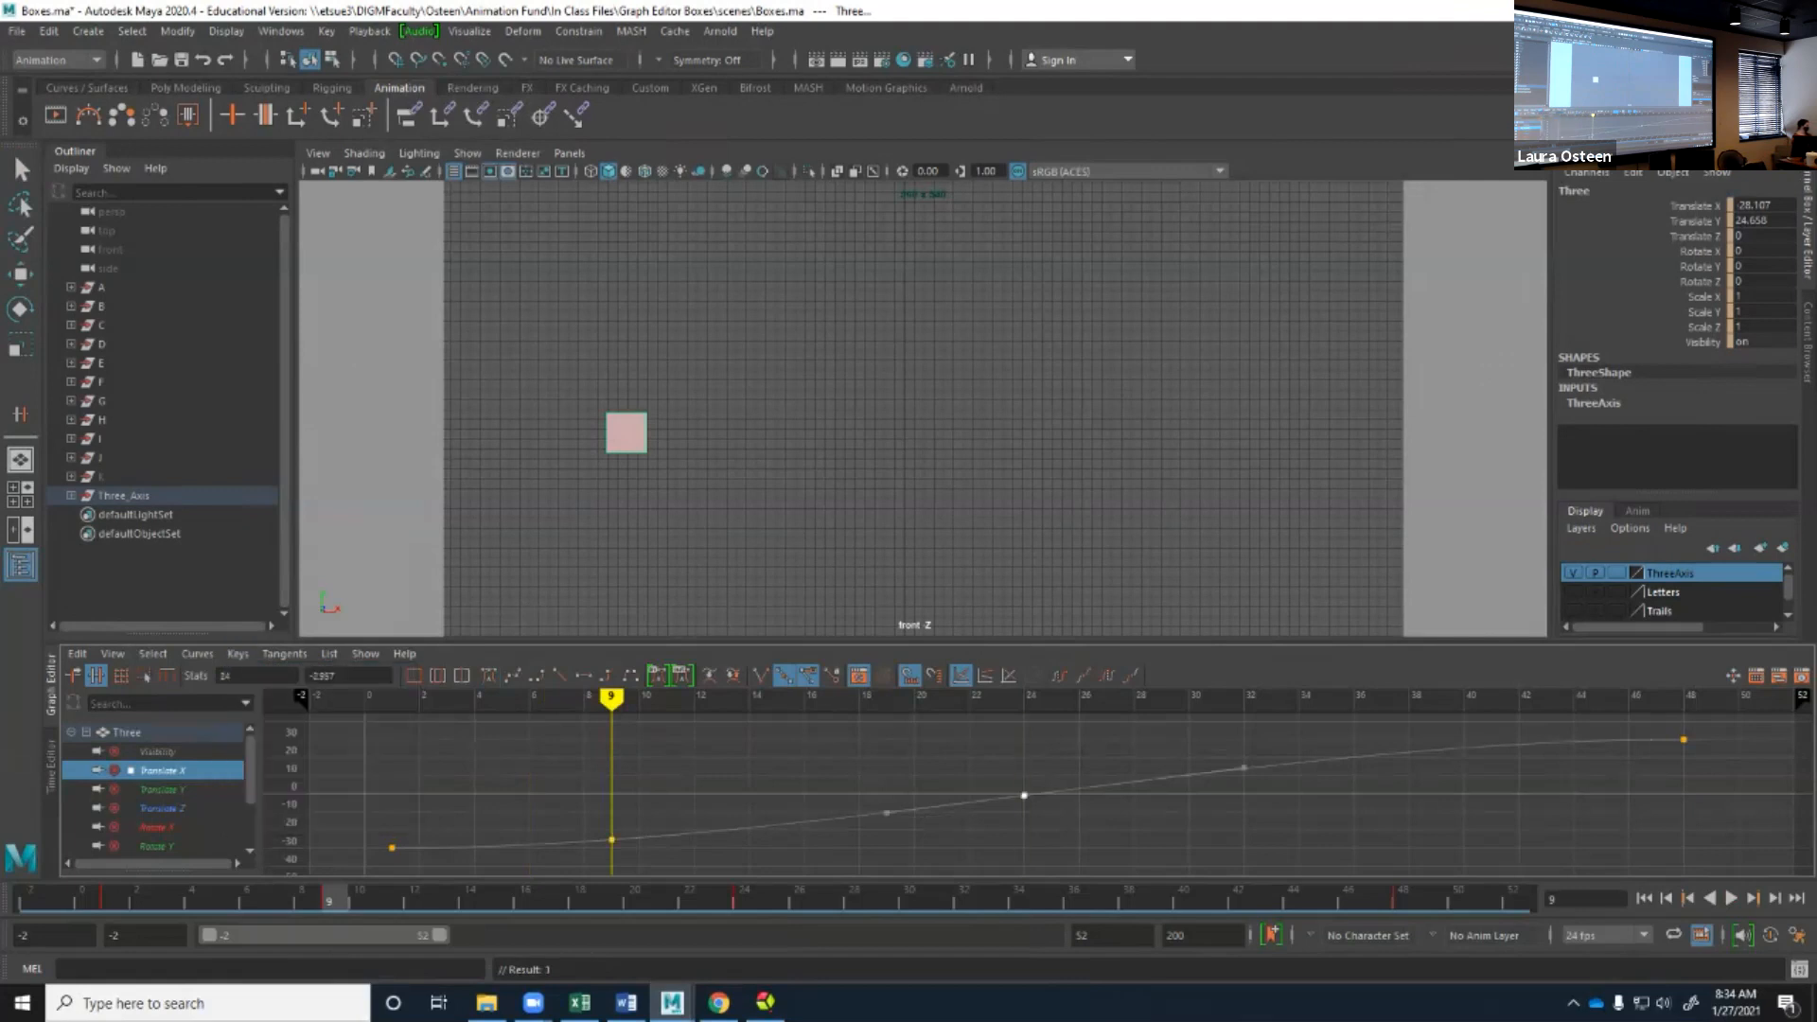
middle_click(1327, 760)
middle_click(1546, 743)
key("ctrl+z")
Raise the Translate X key at frame 9 to about 30 and move the frame 24 key to about -80 at frame 25.
key("q")
left_click(612, 839)
left_click_drag(611, 839, 611, 732)
left_click(1024, 795)
left_click_drag(1024, 795, 1045, 942)
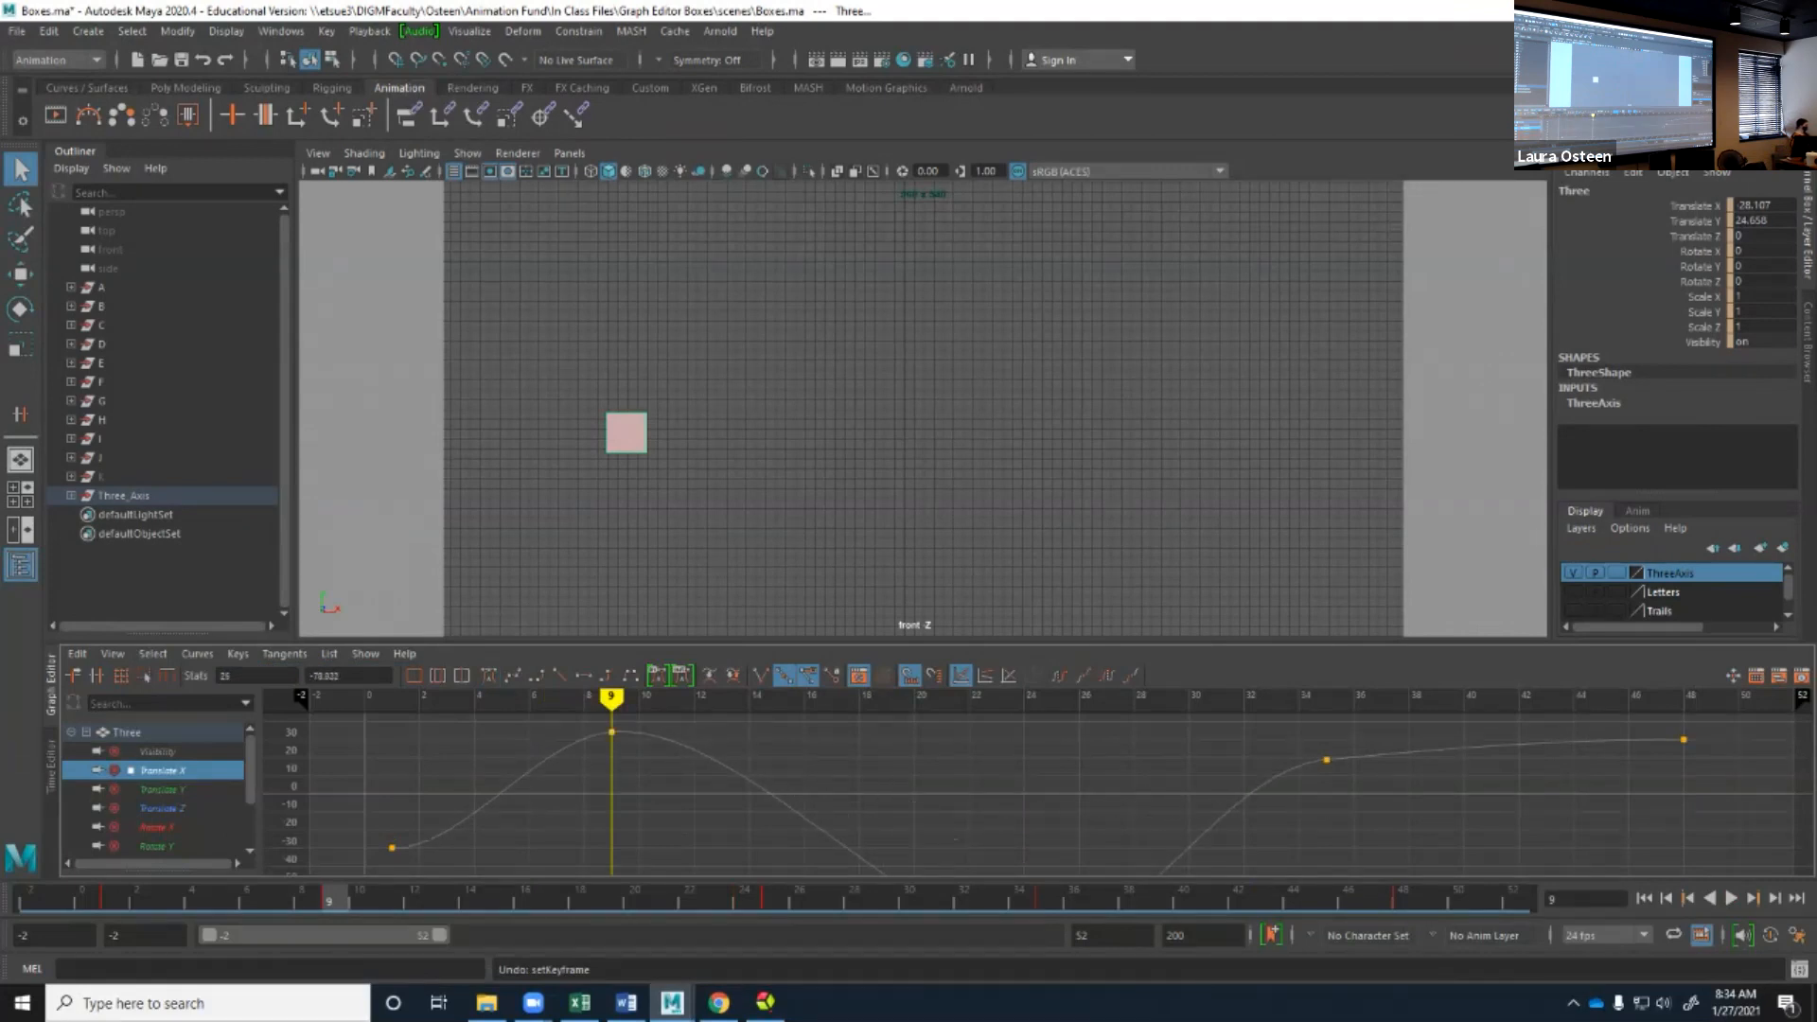
key("a")
key("f")
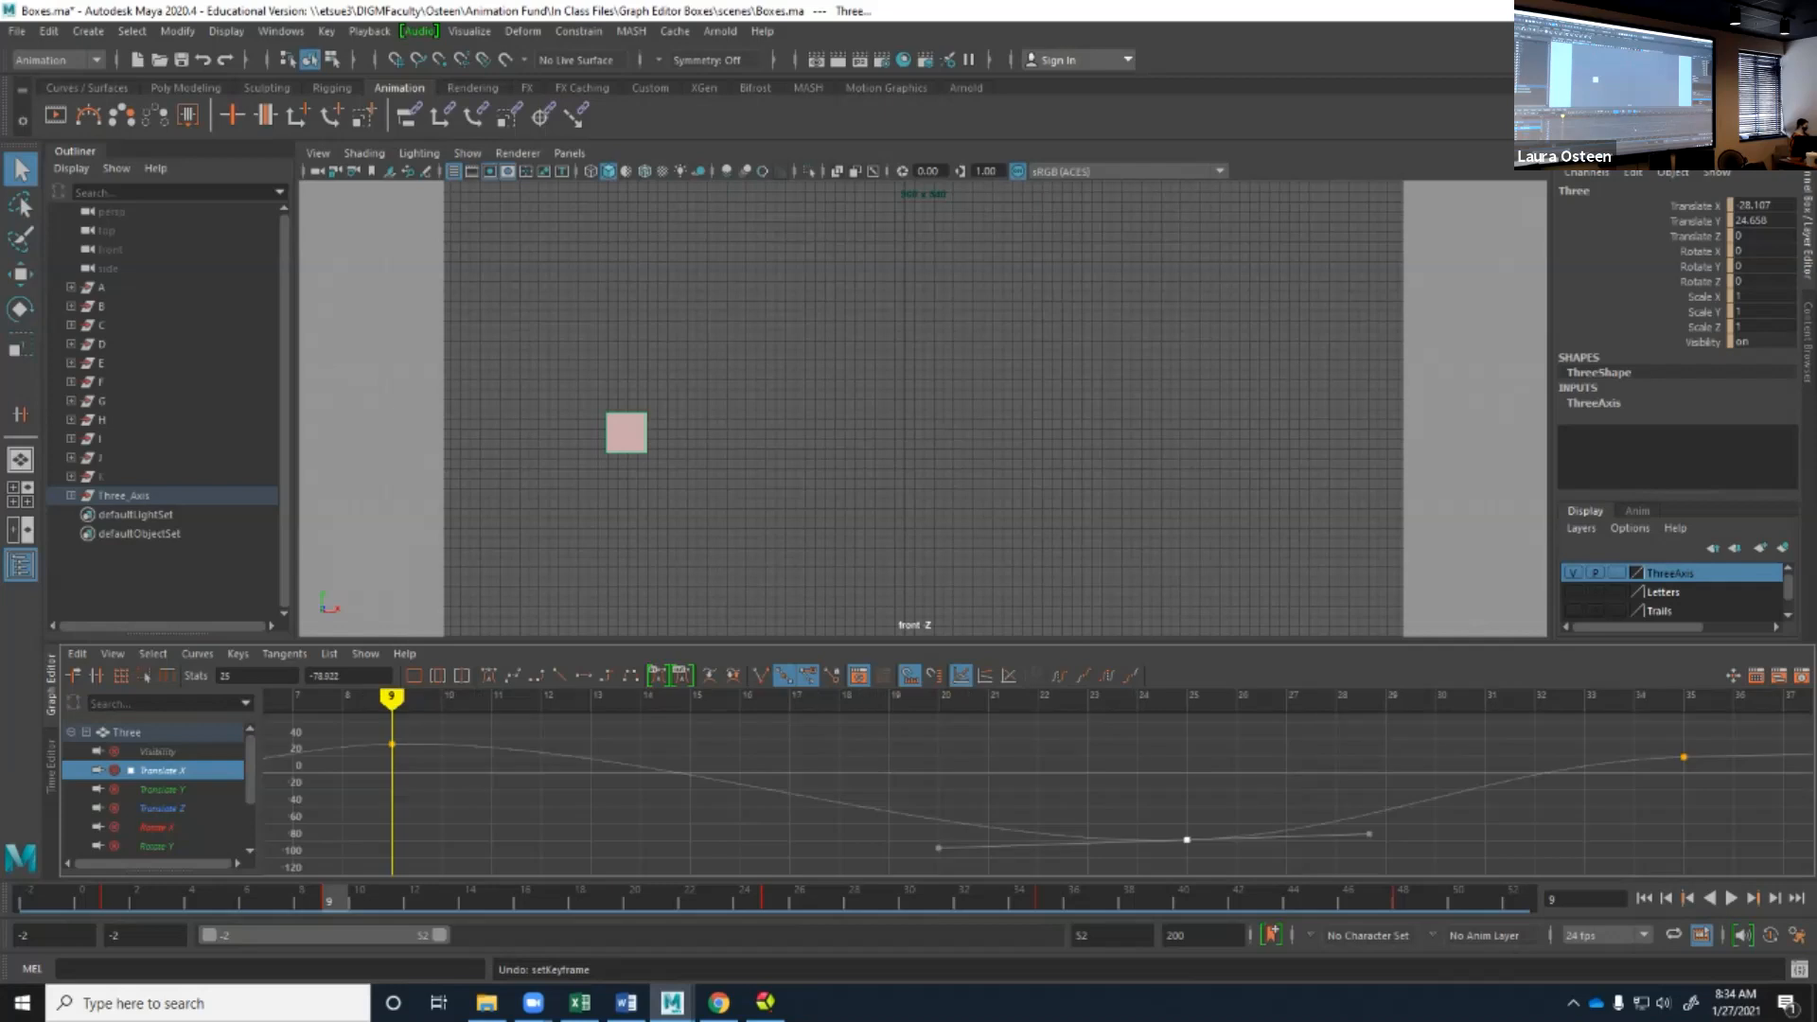
key("a")
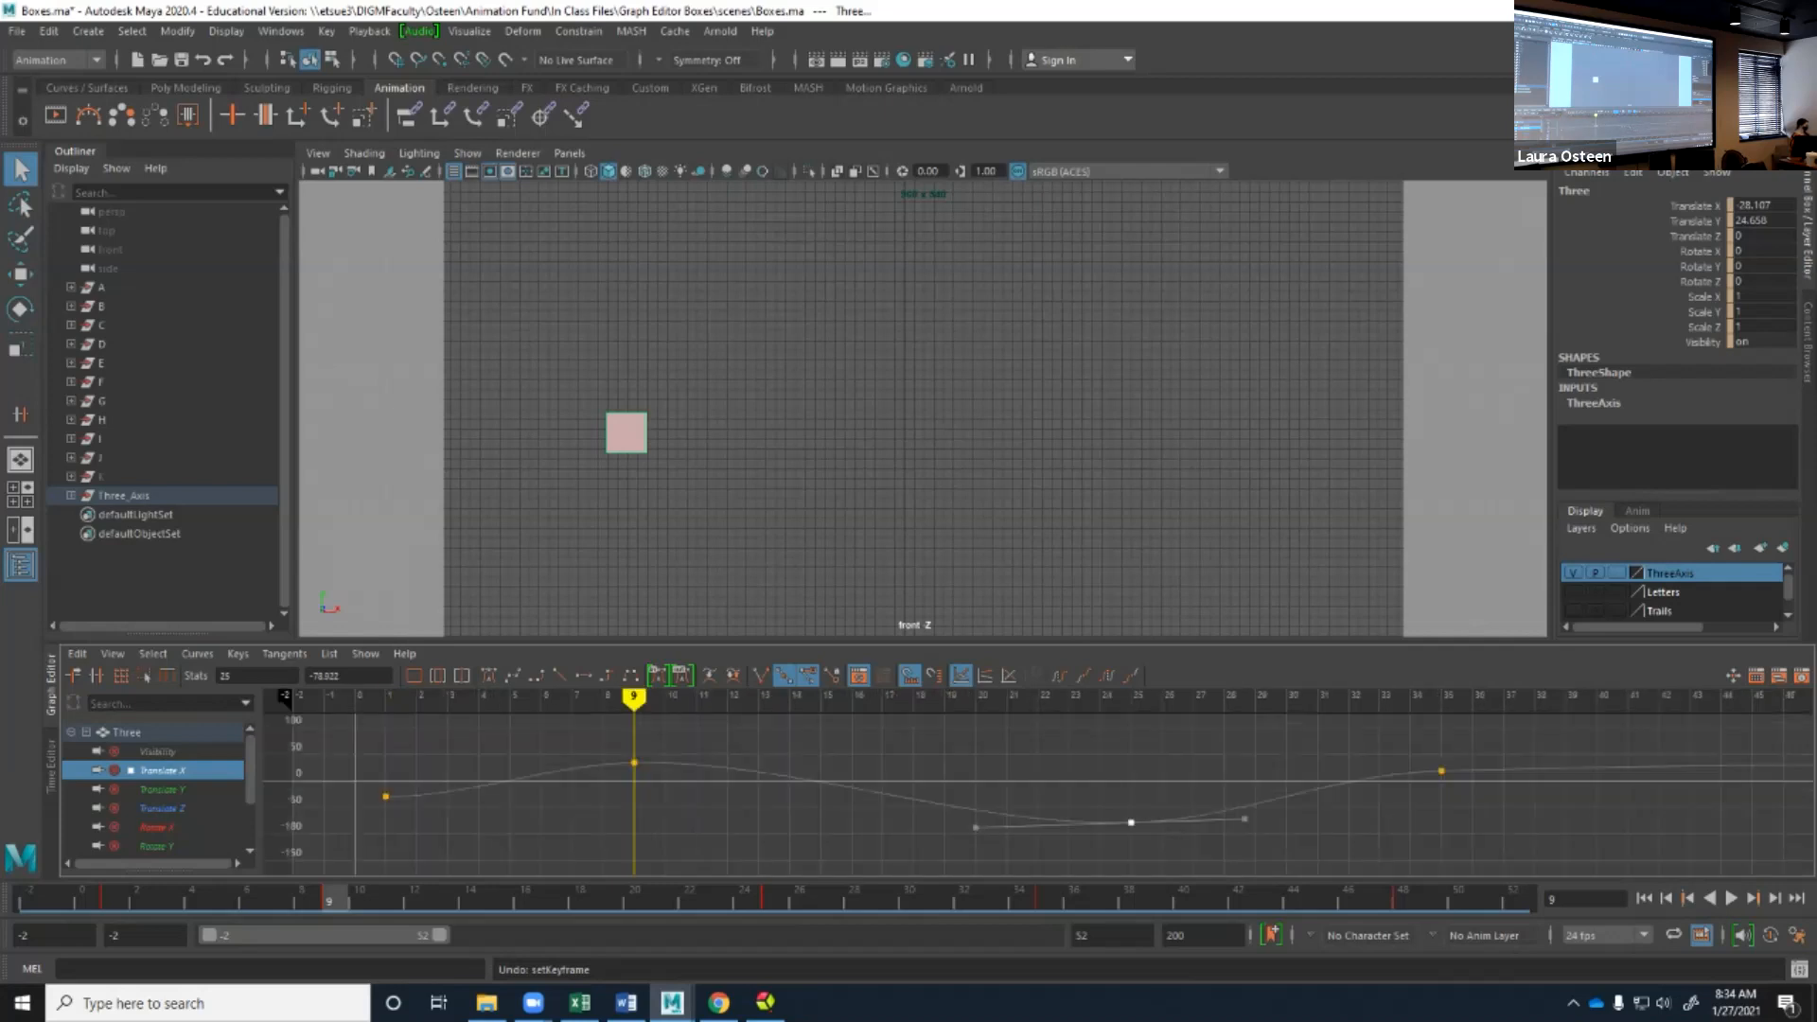
Scrub to frame 16 and unmute the Translate X channel.
middle_click_drag(331, 899, 527, 899)
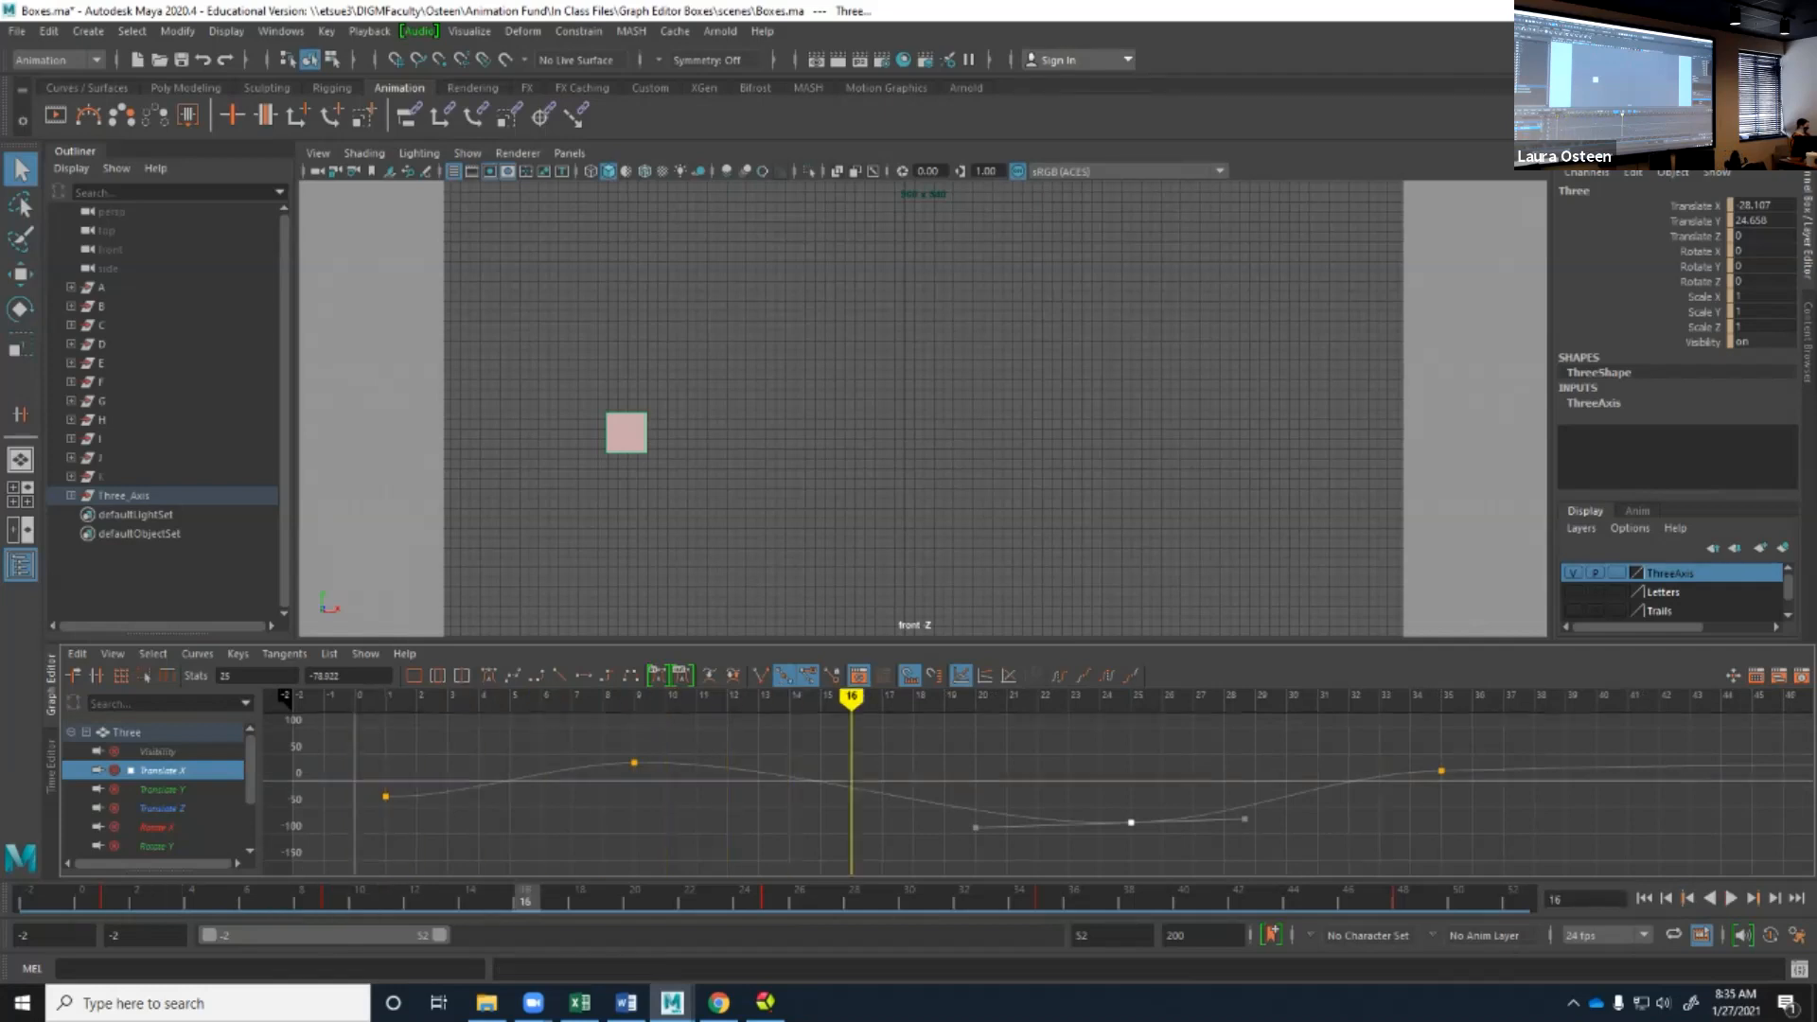
left_click(113, 653)
mouse_move(152, 653)
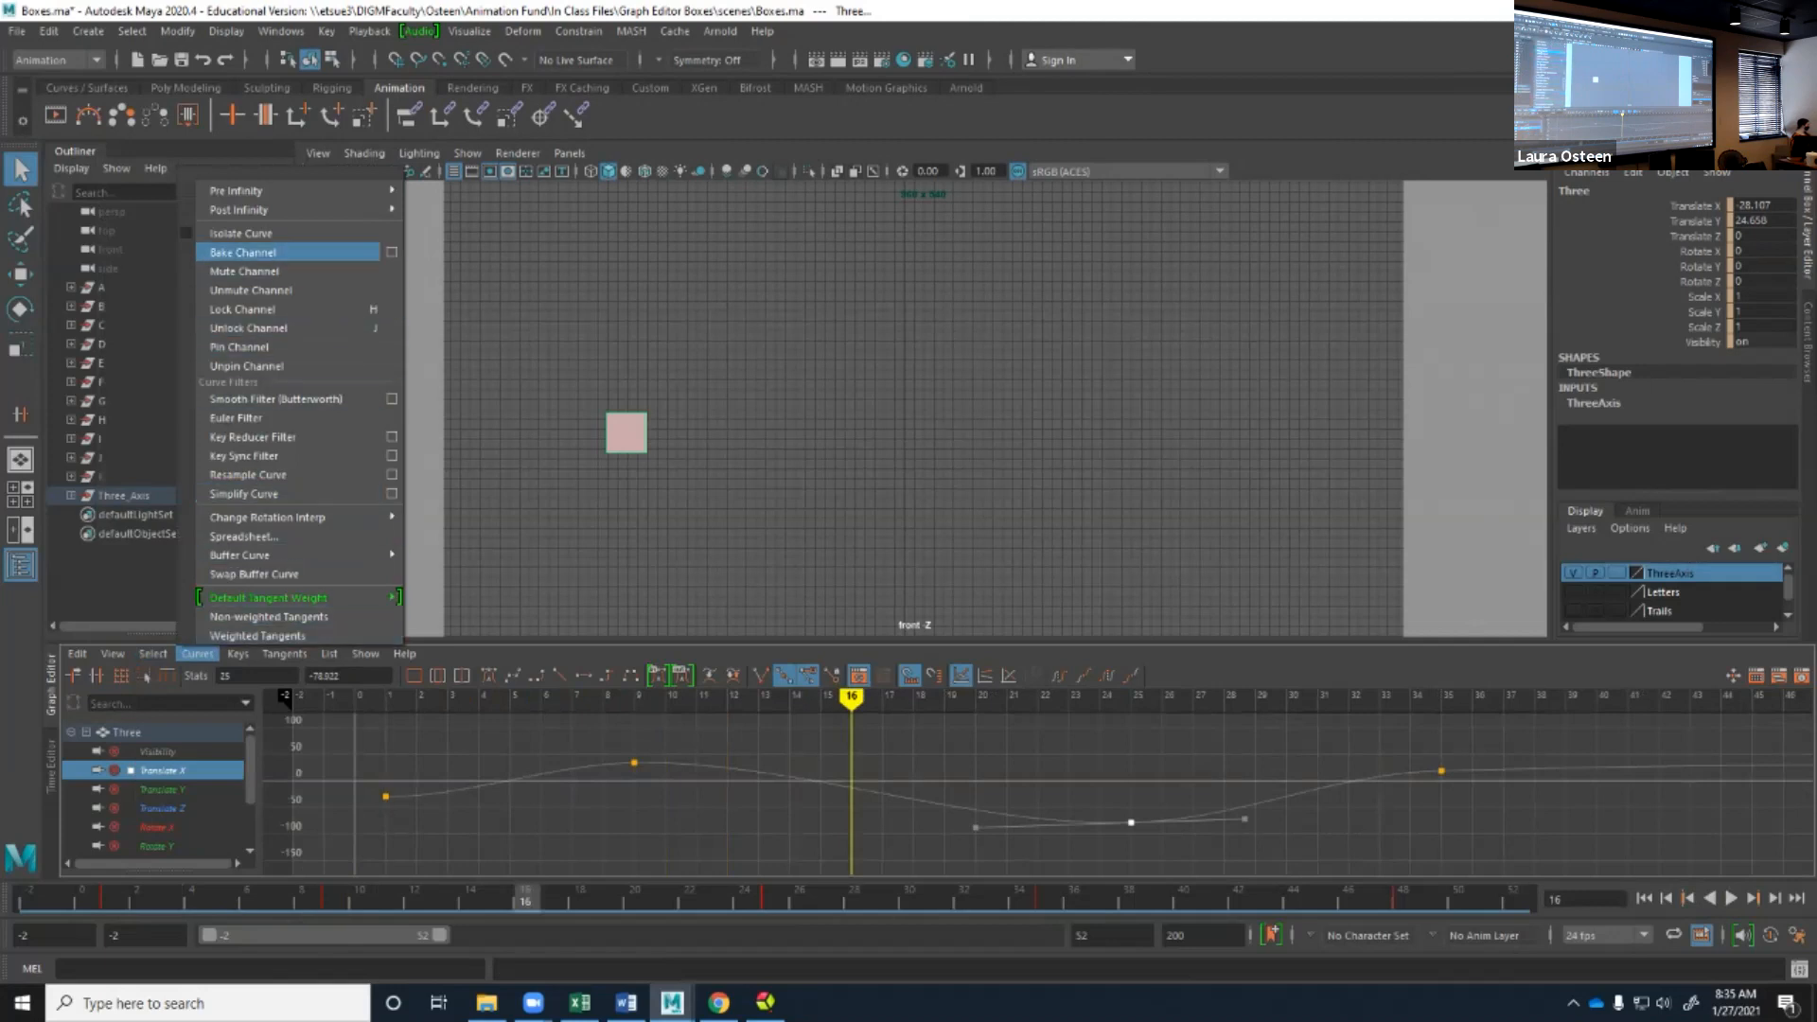
left_click(250, 289)
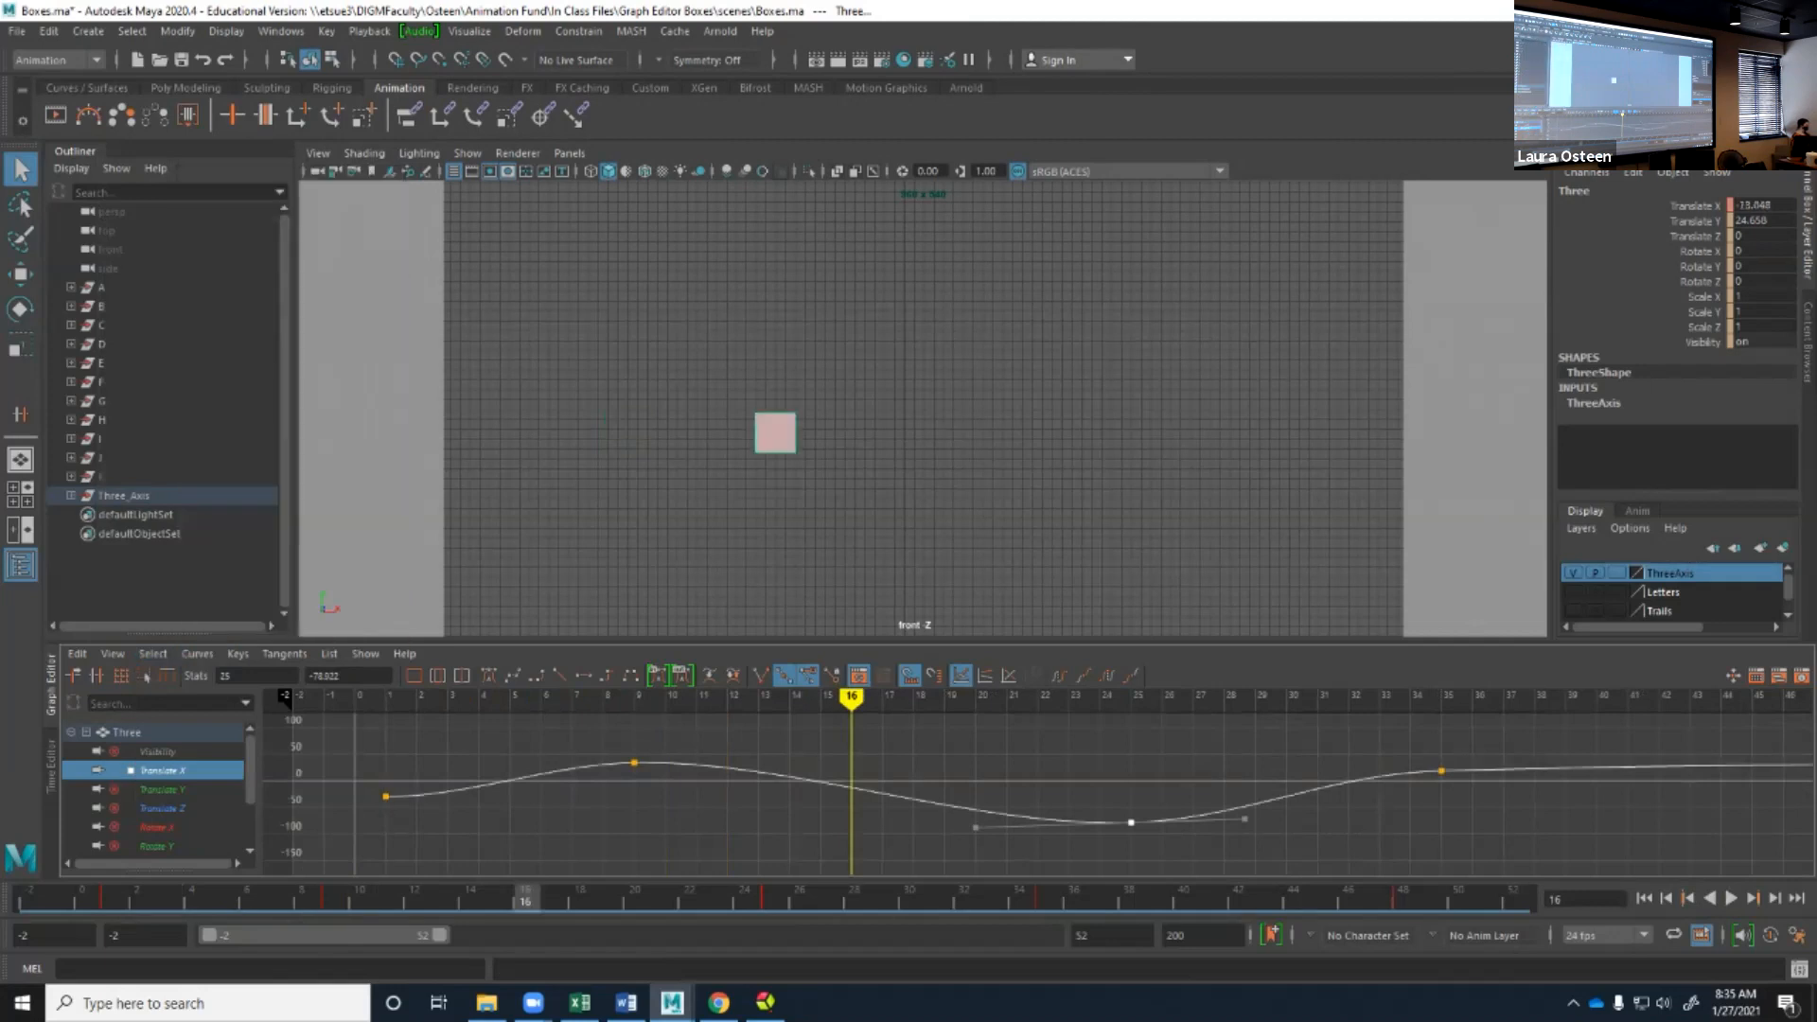
Play the box's animation from the start of the range and stop at frame 37.
left_click(1644, 898)
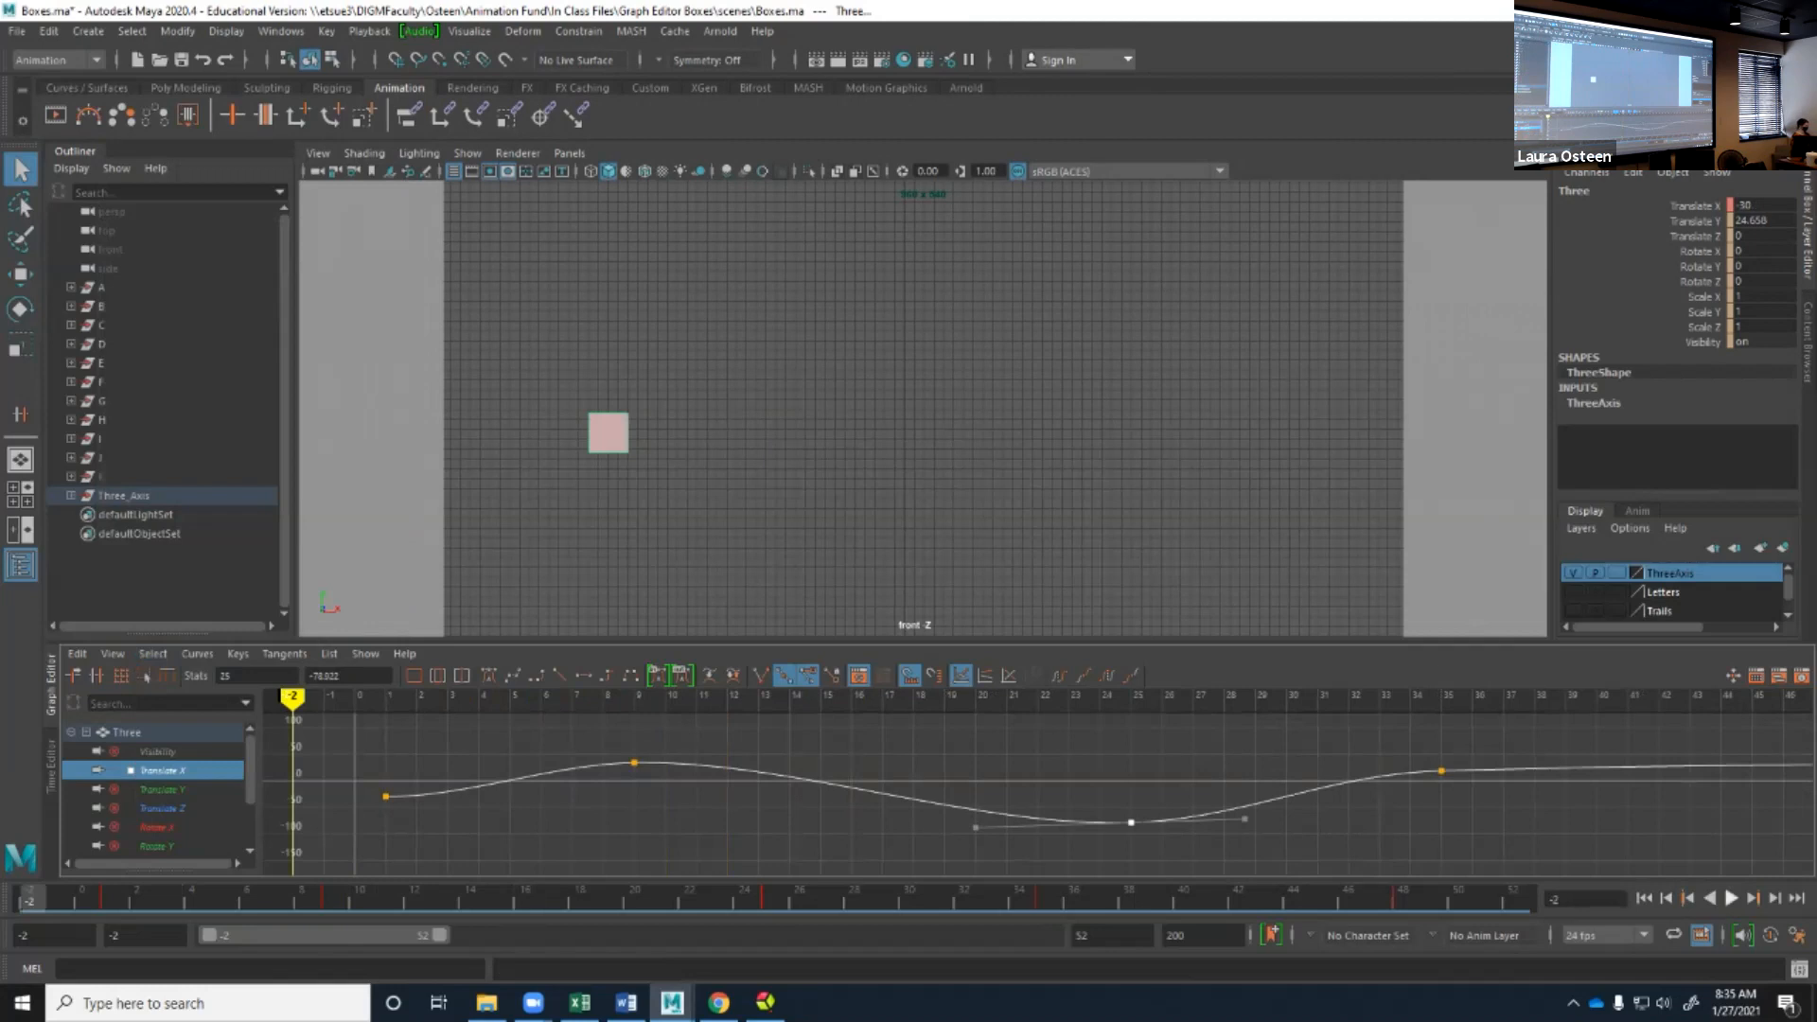
left_click(1730, 898)
left_click(1731, 898)
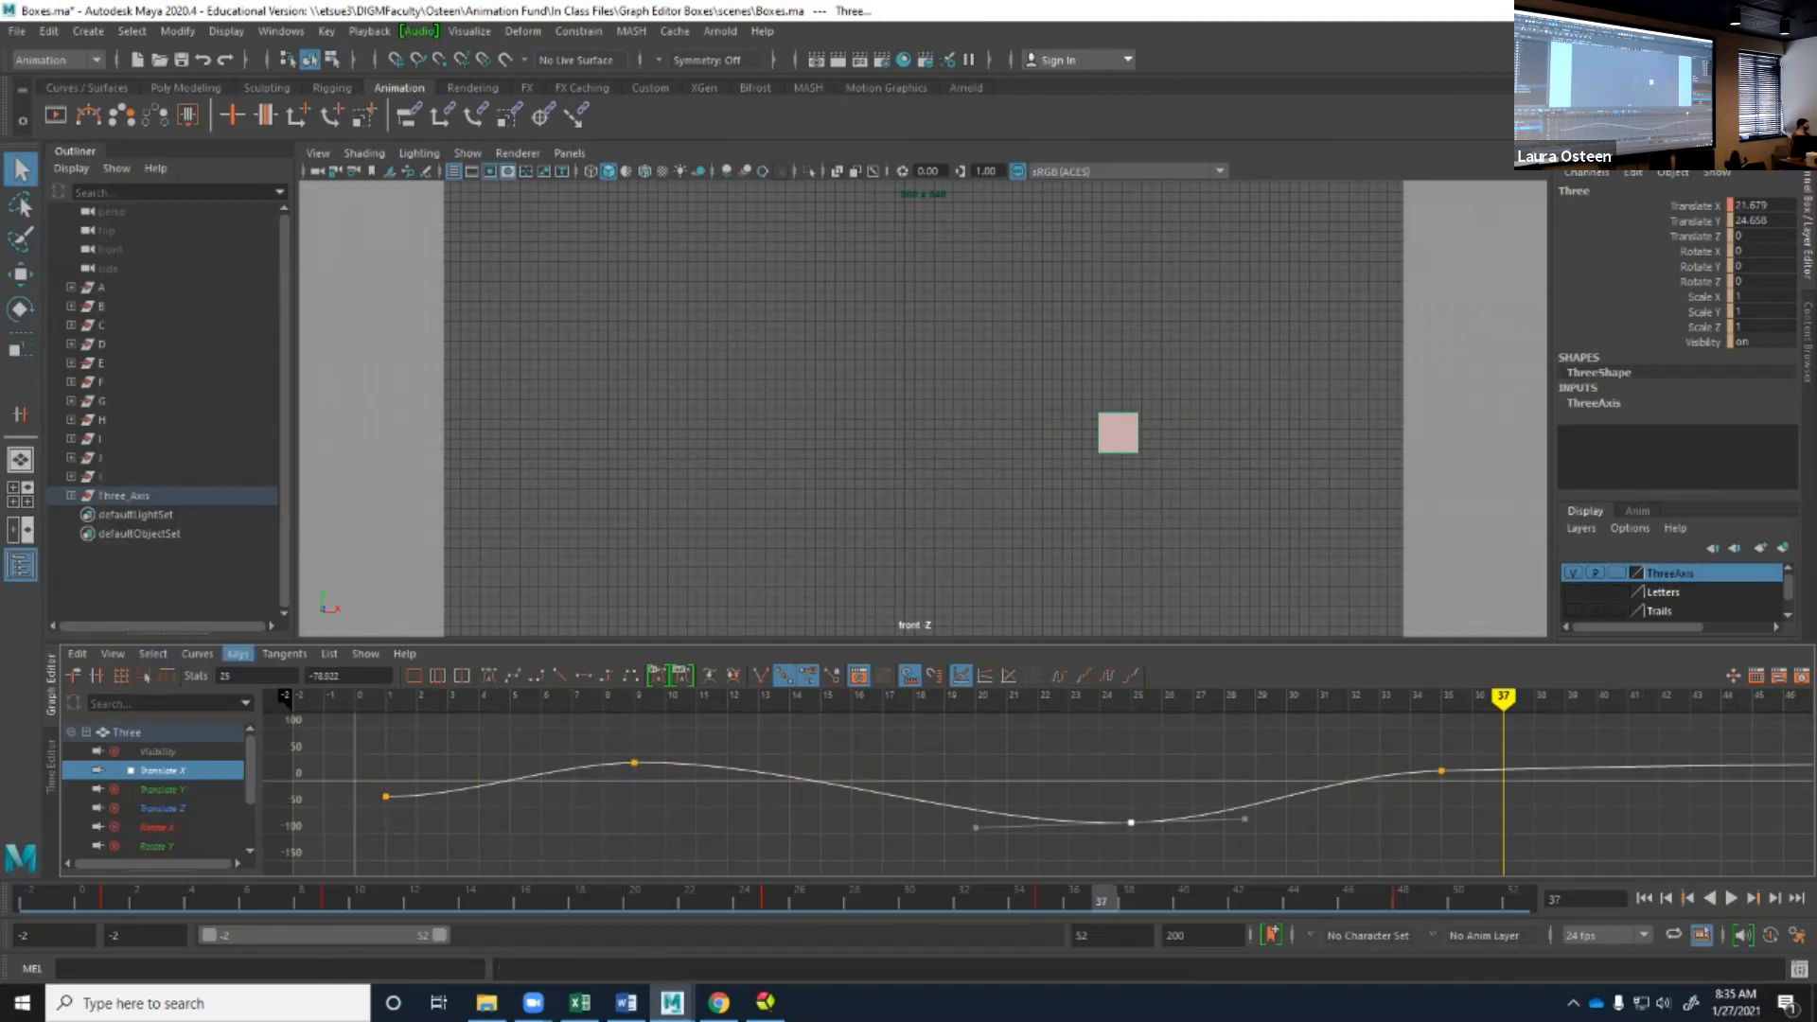
Mute the selected Translate X key at frame 25.
left_click(237, 653)
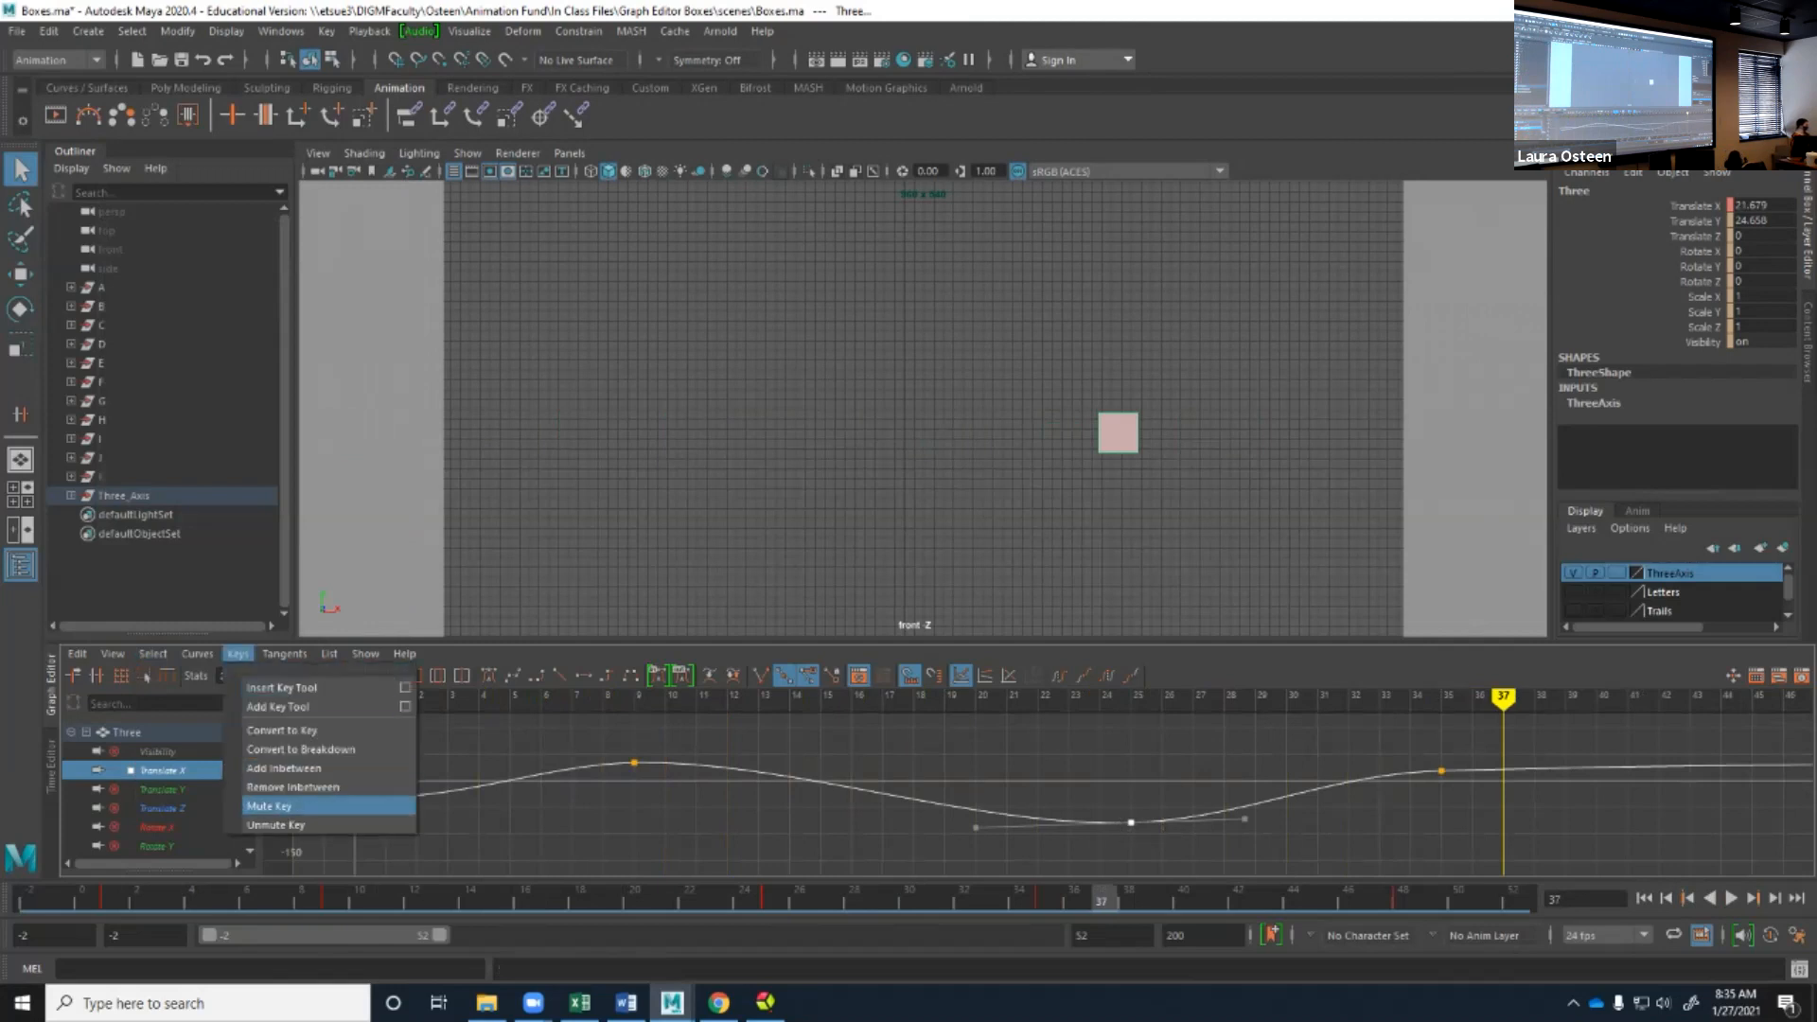
left_click(275, 805)
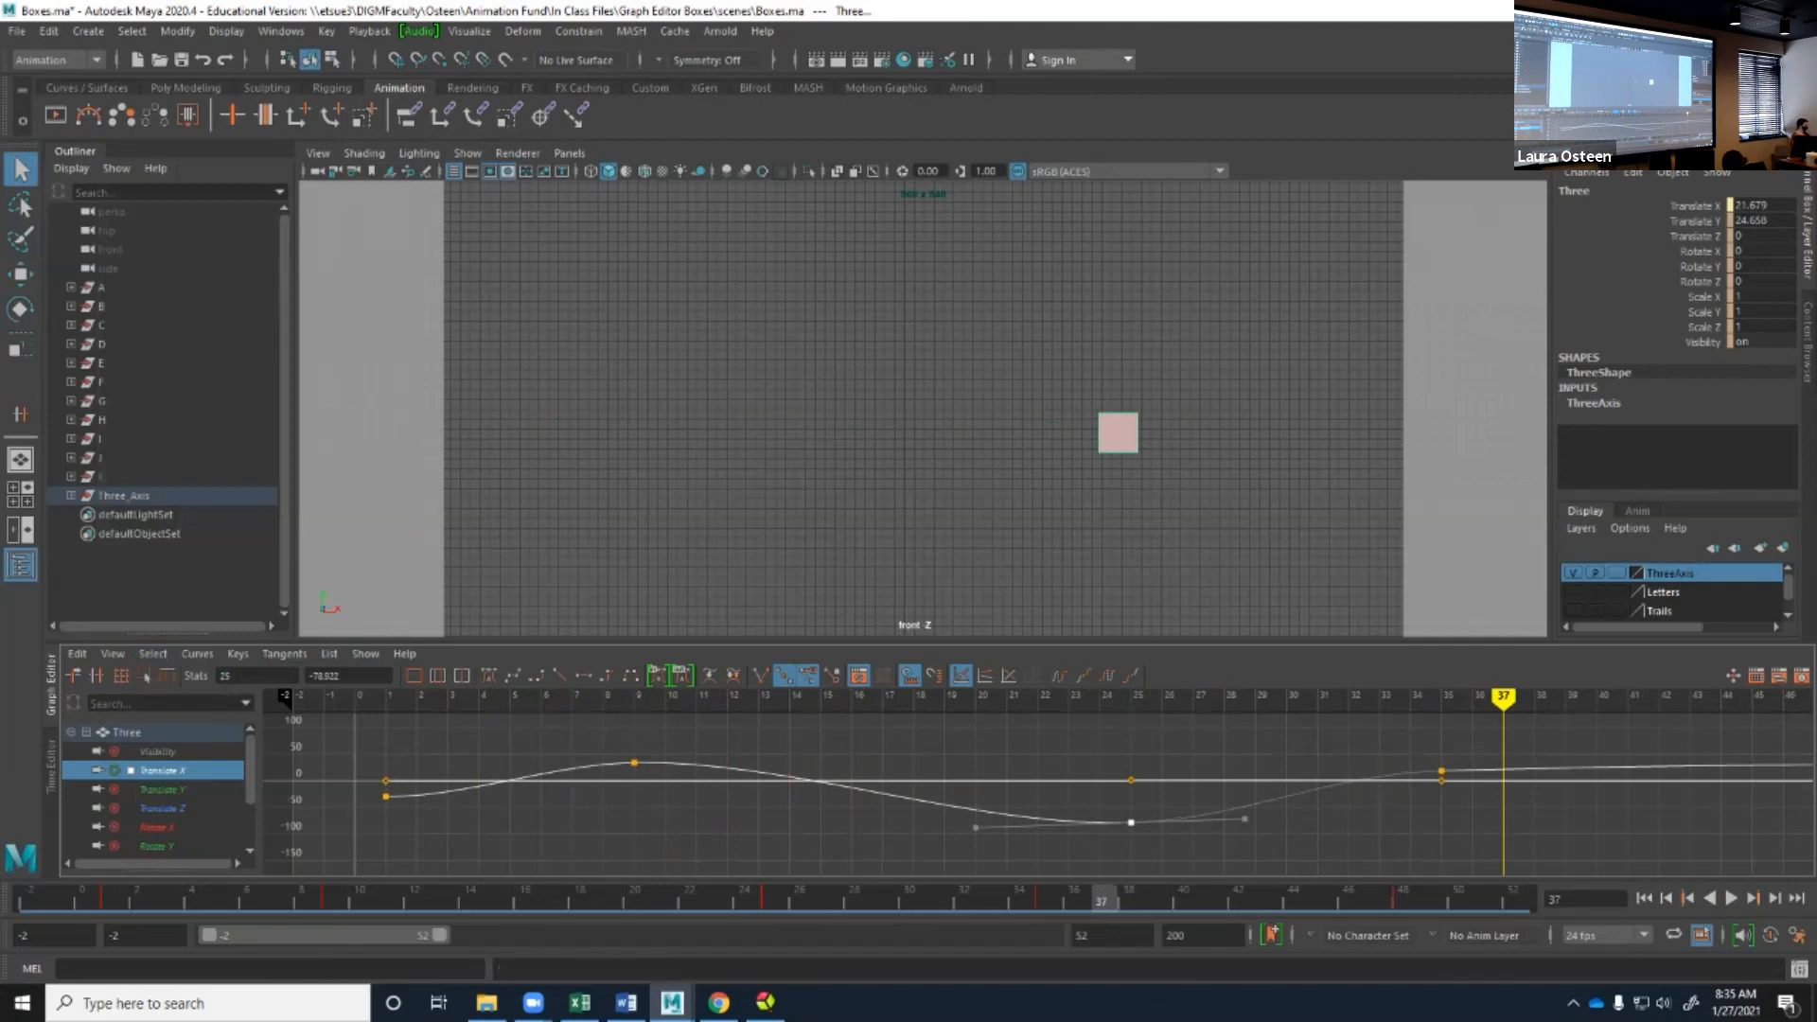
Play the box's animation from the start of the range again and stop at frame 48.
left_click(1643, 898)
left_click(1730, 898)
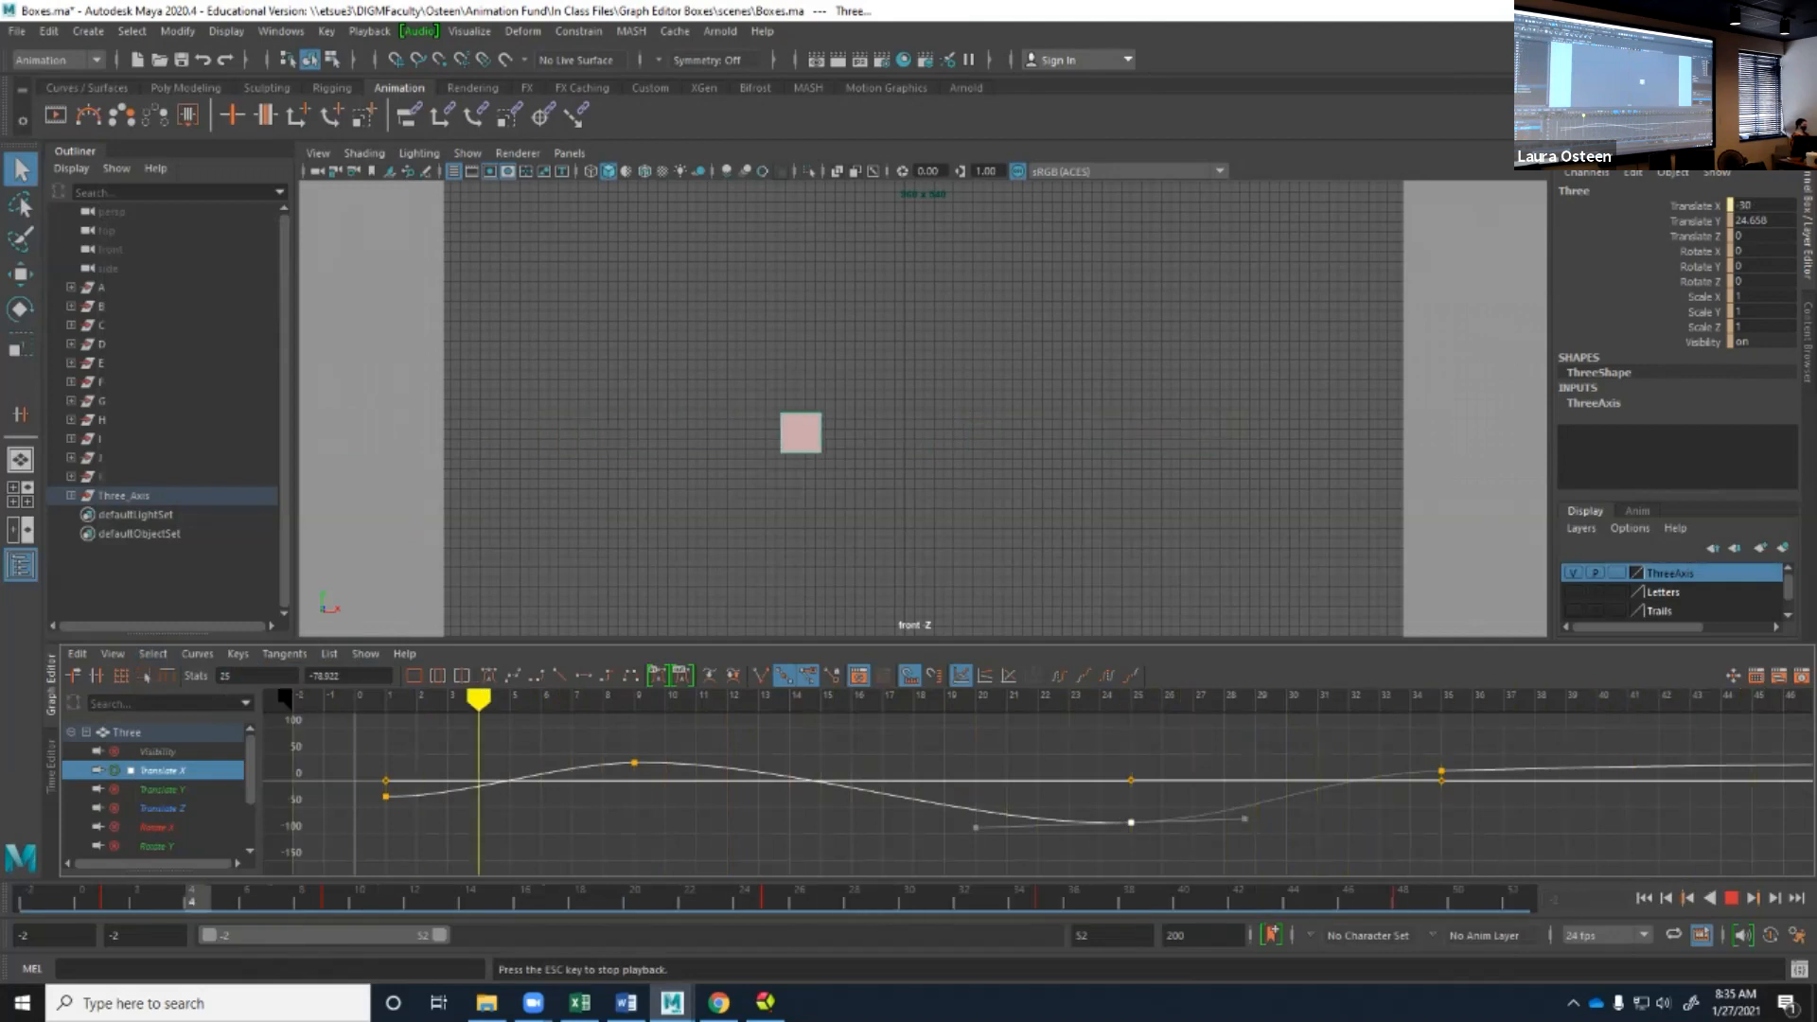
key("Escape")
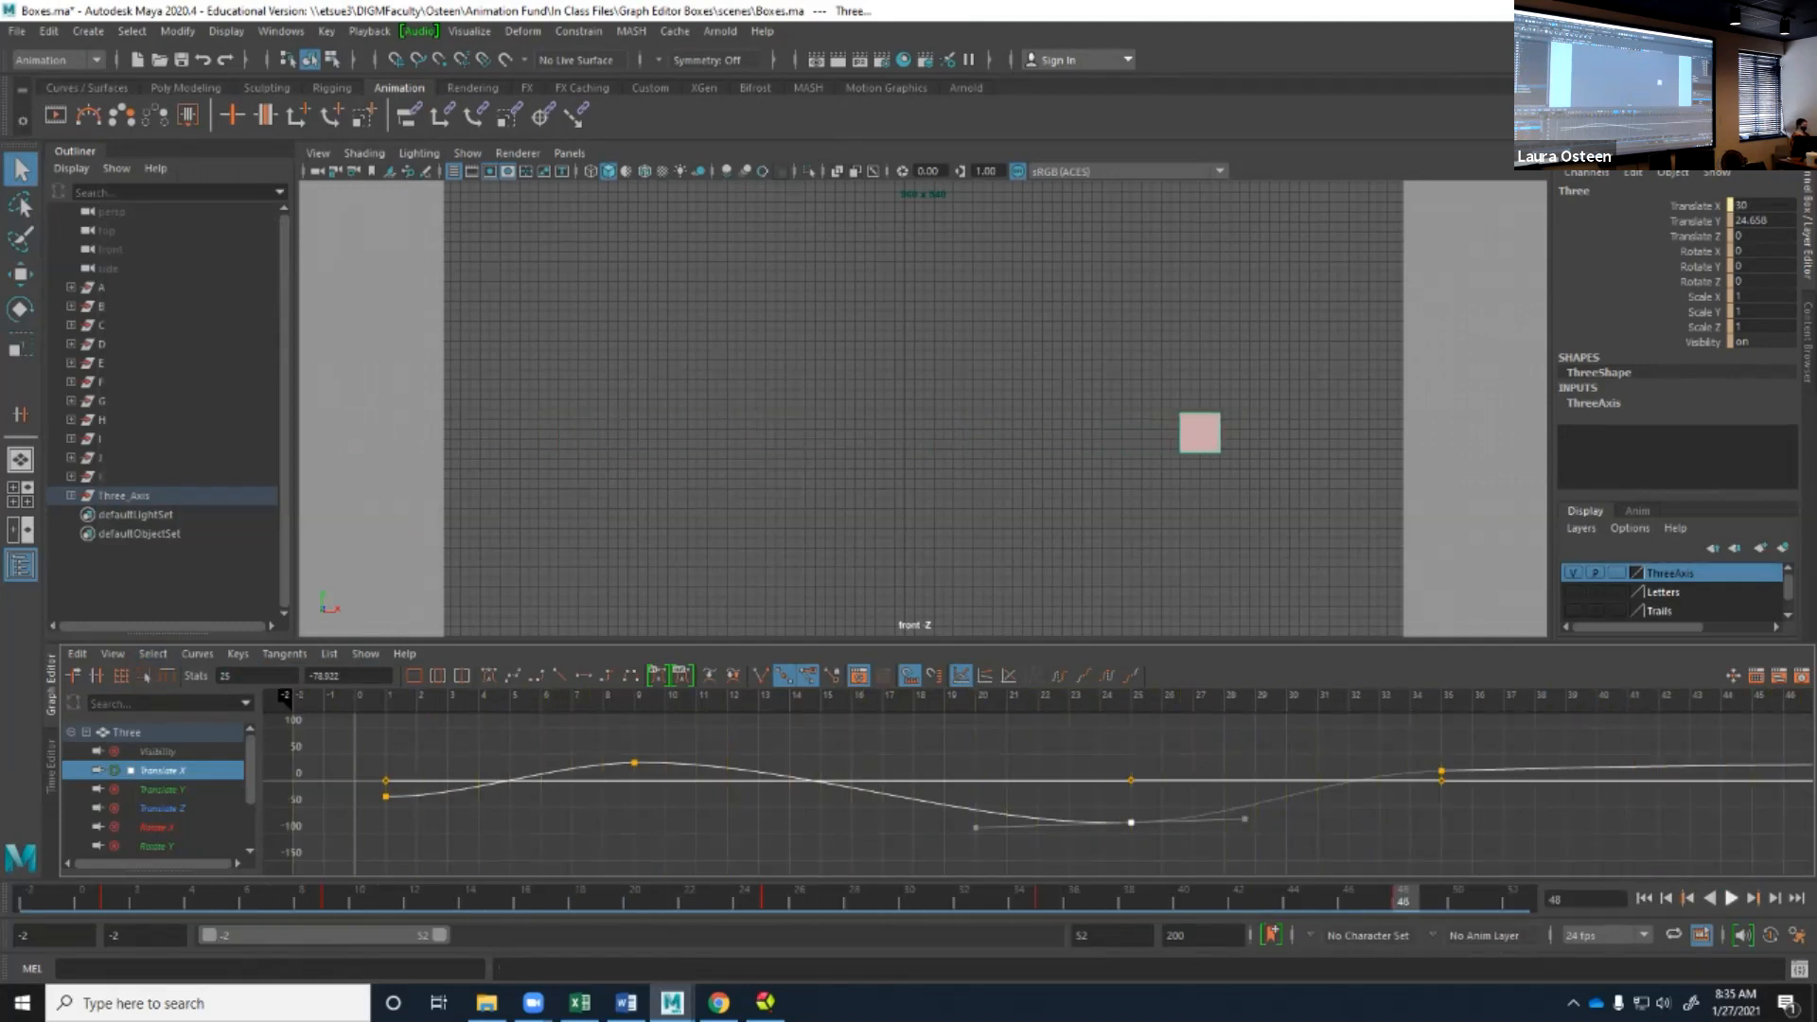
Undo the key mute, the key moves and the key insertions on the Translate X curve.
left_click(1645, 898)
key("ctrl+z")
key("ctrl+z")
key("ctrl+z")
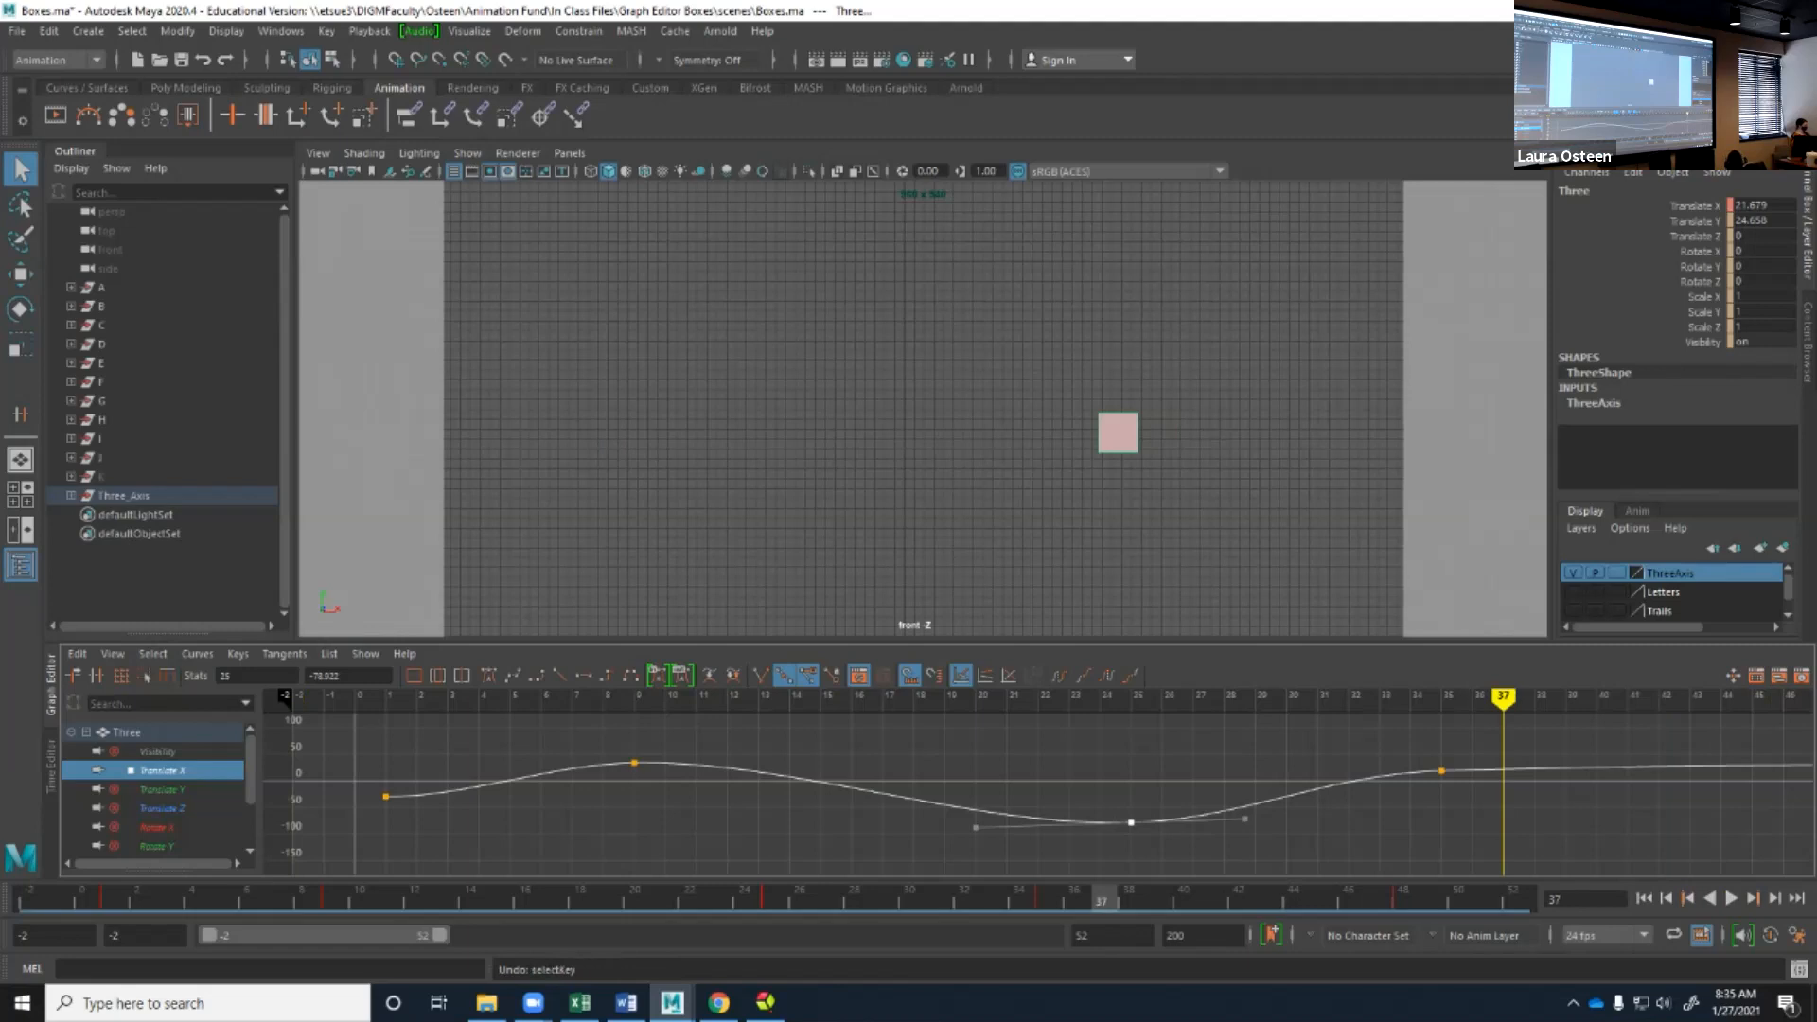
key("ctrl+z")
key("ctrl+z")
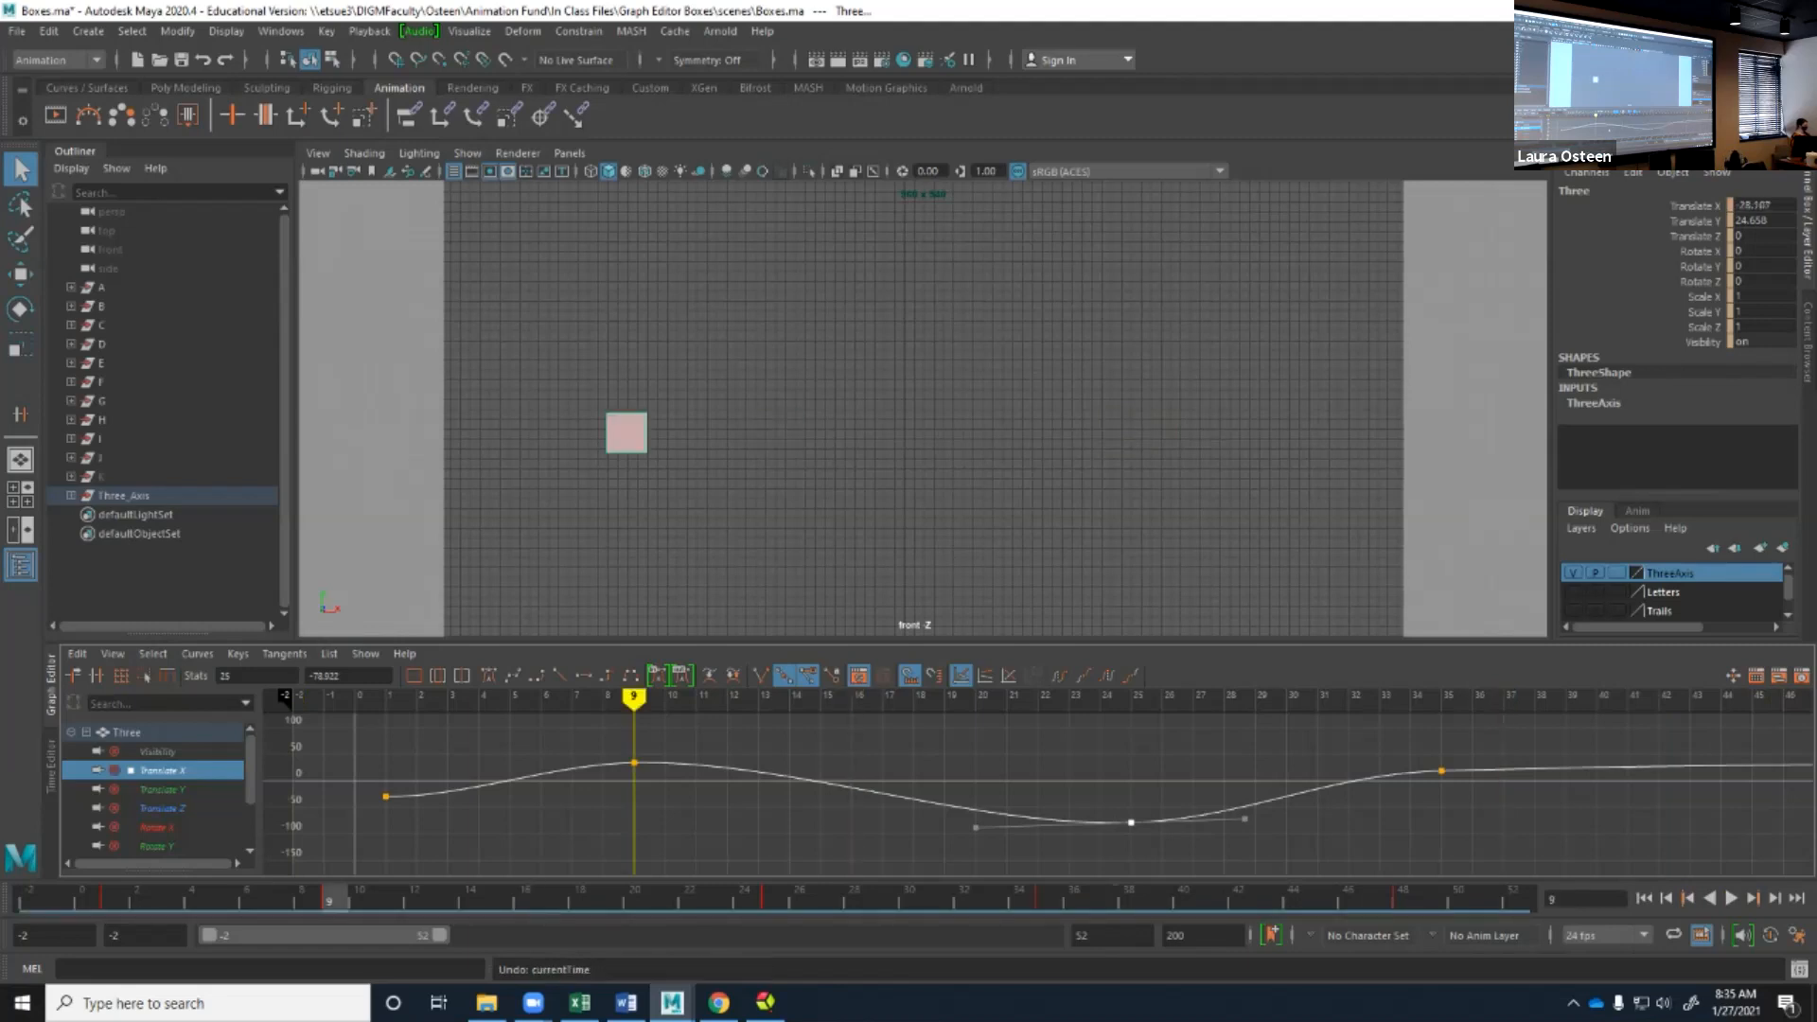
key("ctrl+z")
key("ctrl+z")
key("ctrl+z")
scroll(1039, 793, "down", 8)
key("ctrl+z")
key("ctrl+z")
scroll(1037, 793, "up", 6)
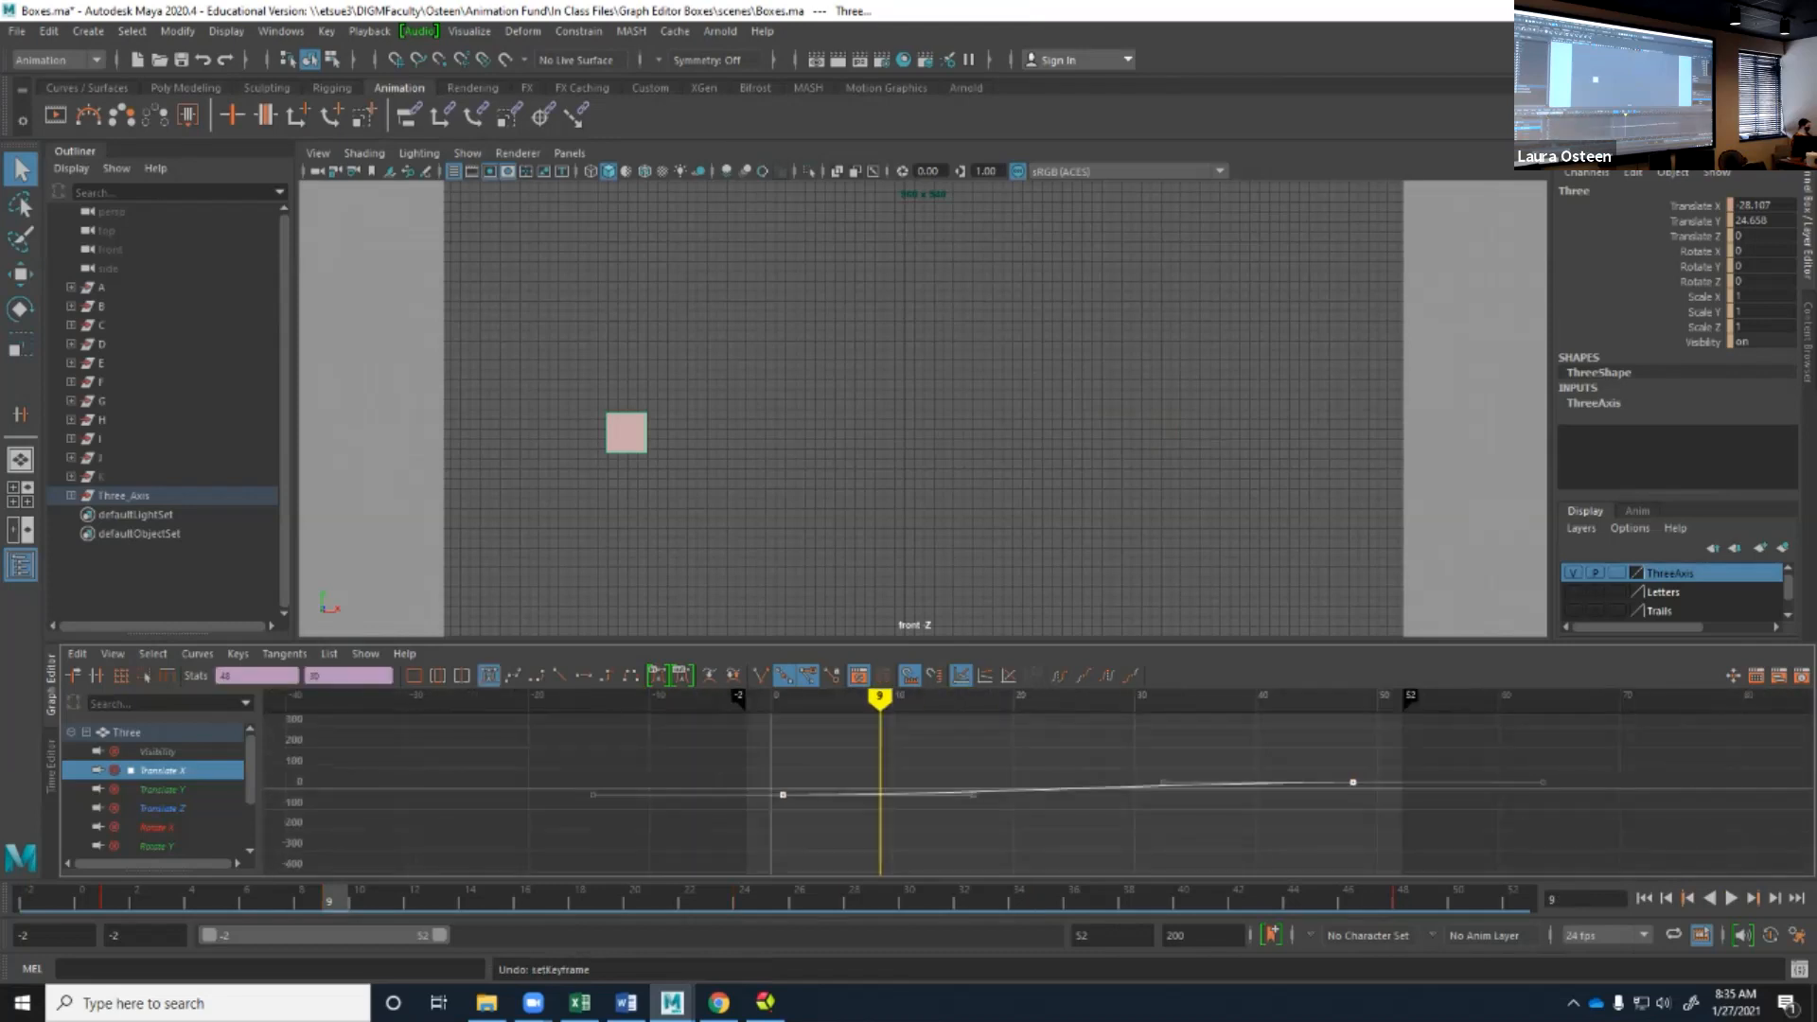
left_click(237, 653)
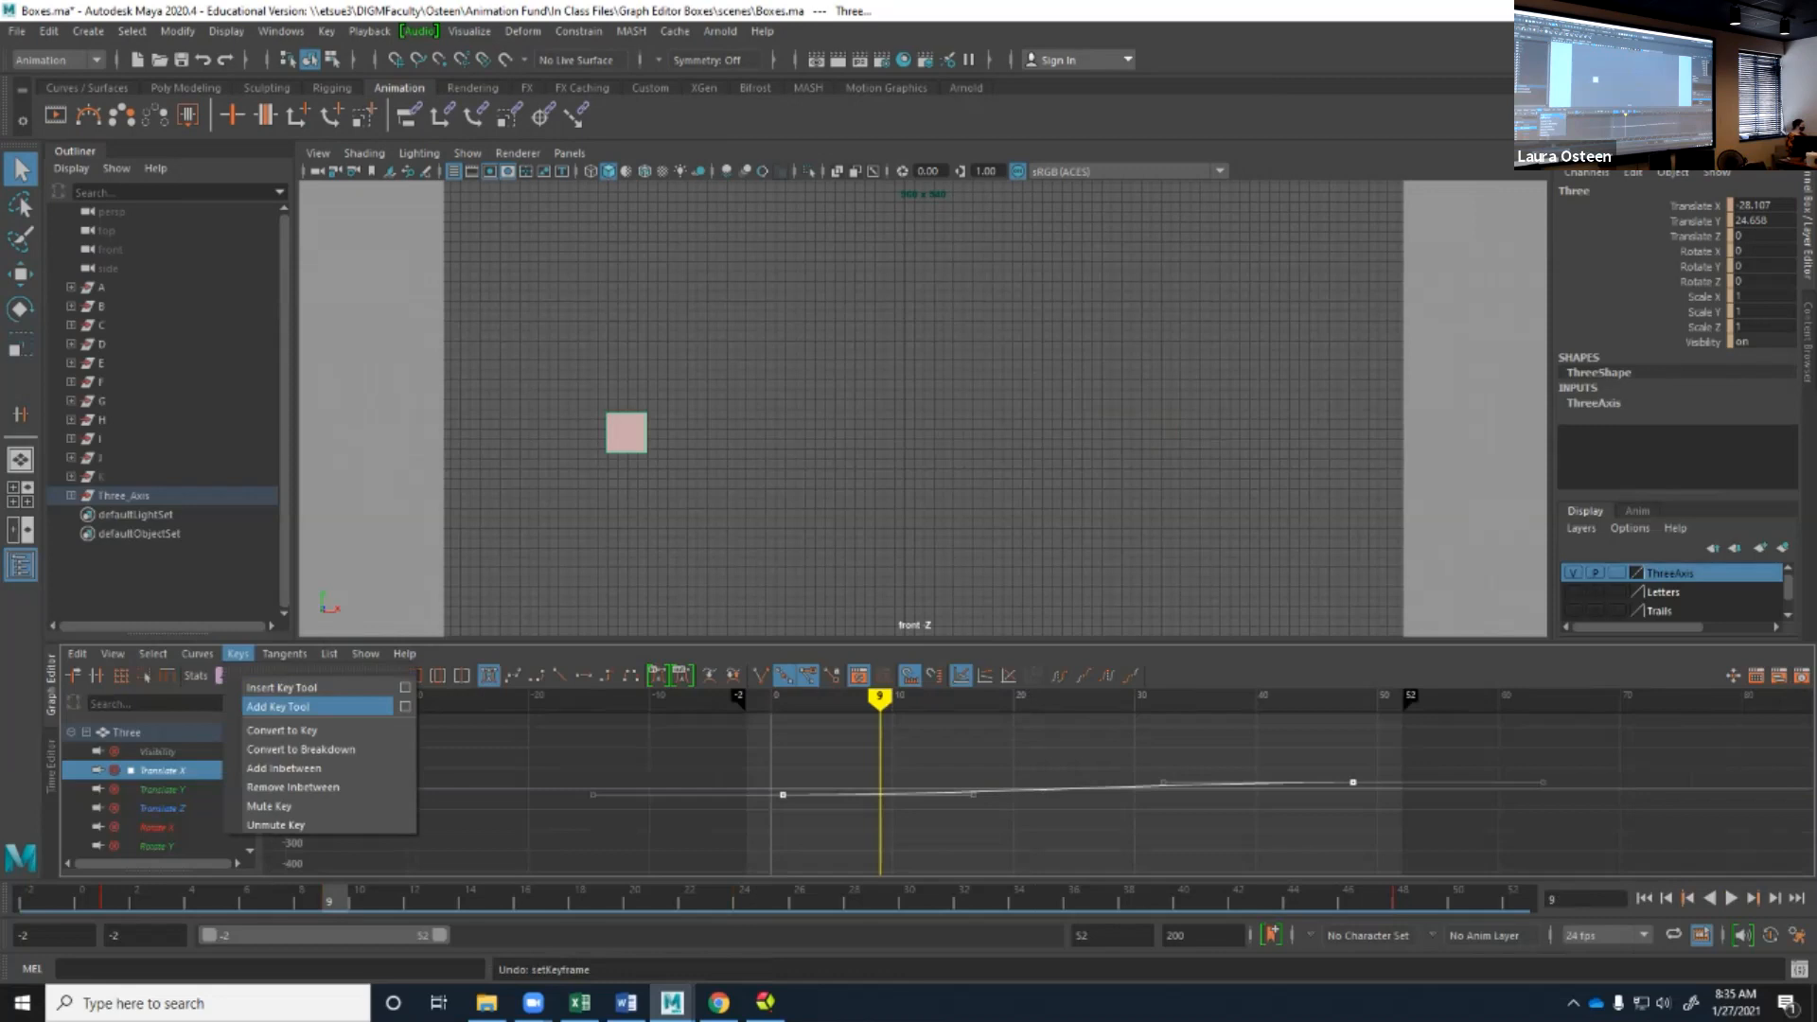
left_click(282, 687)
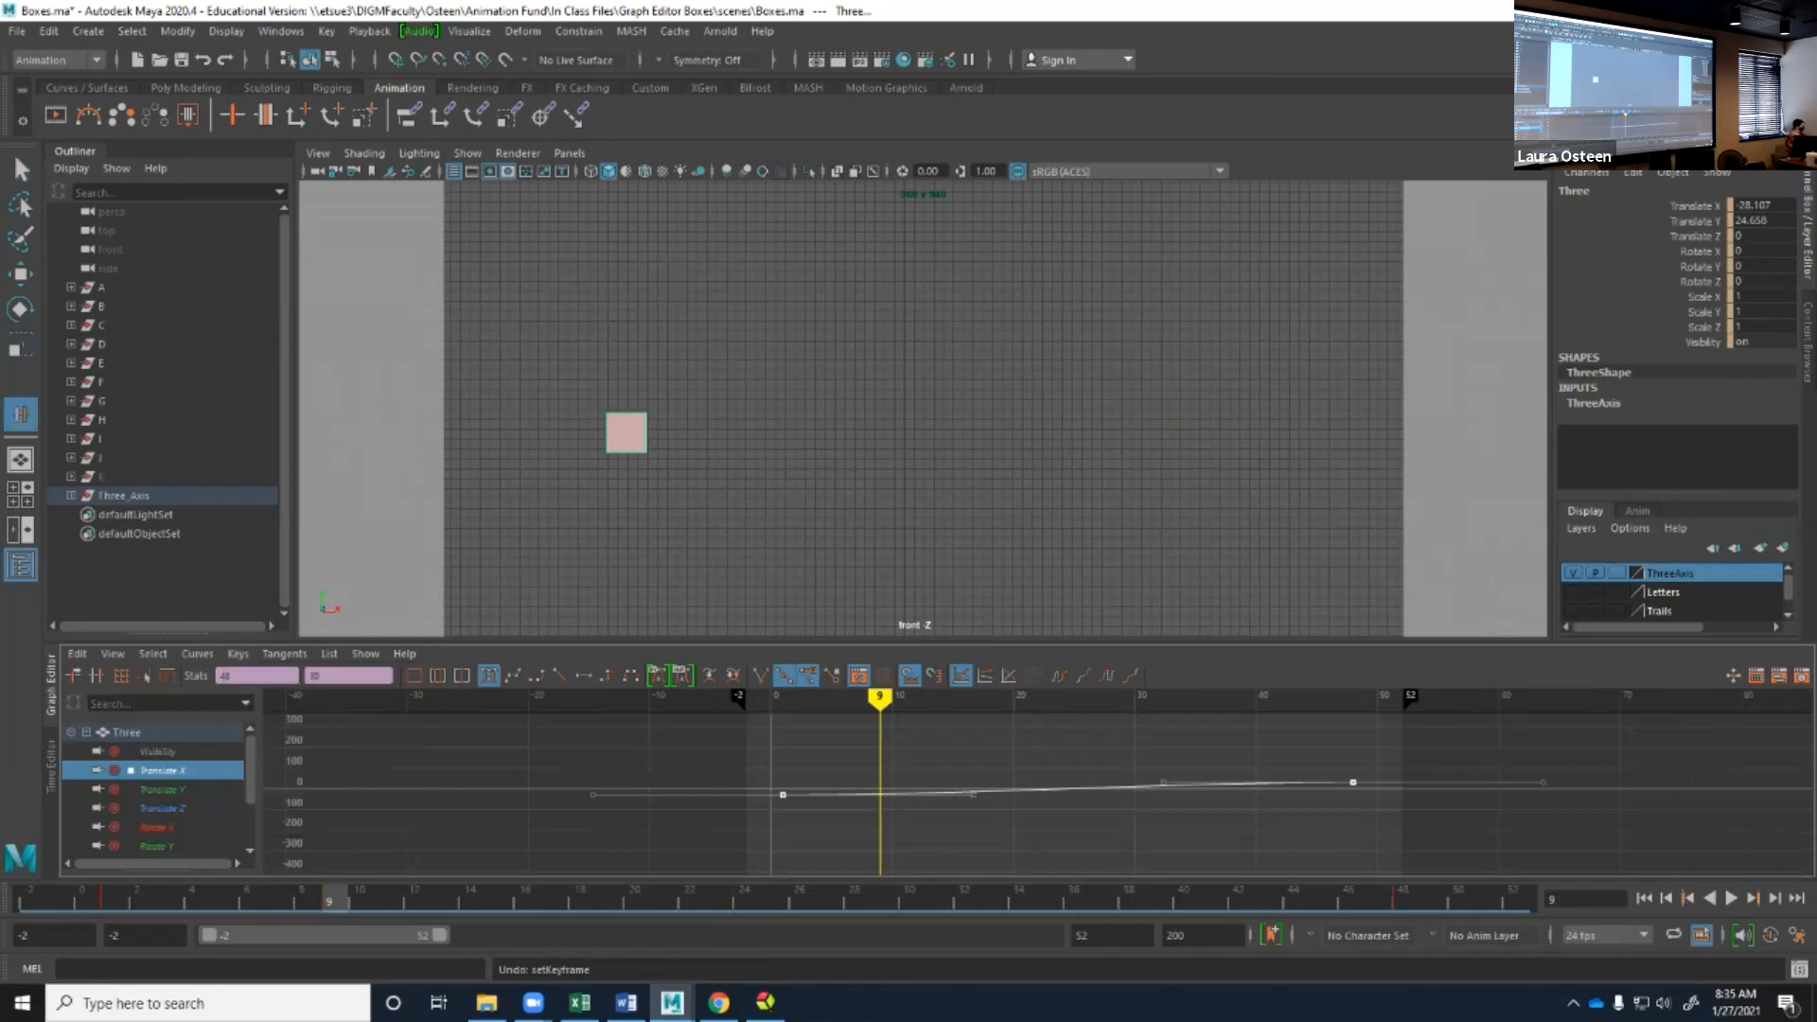
scroll(1040, 790, "up", 4)
key("q")
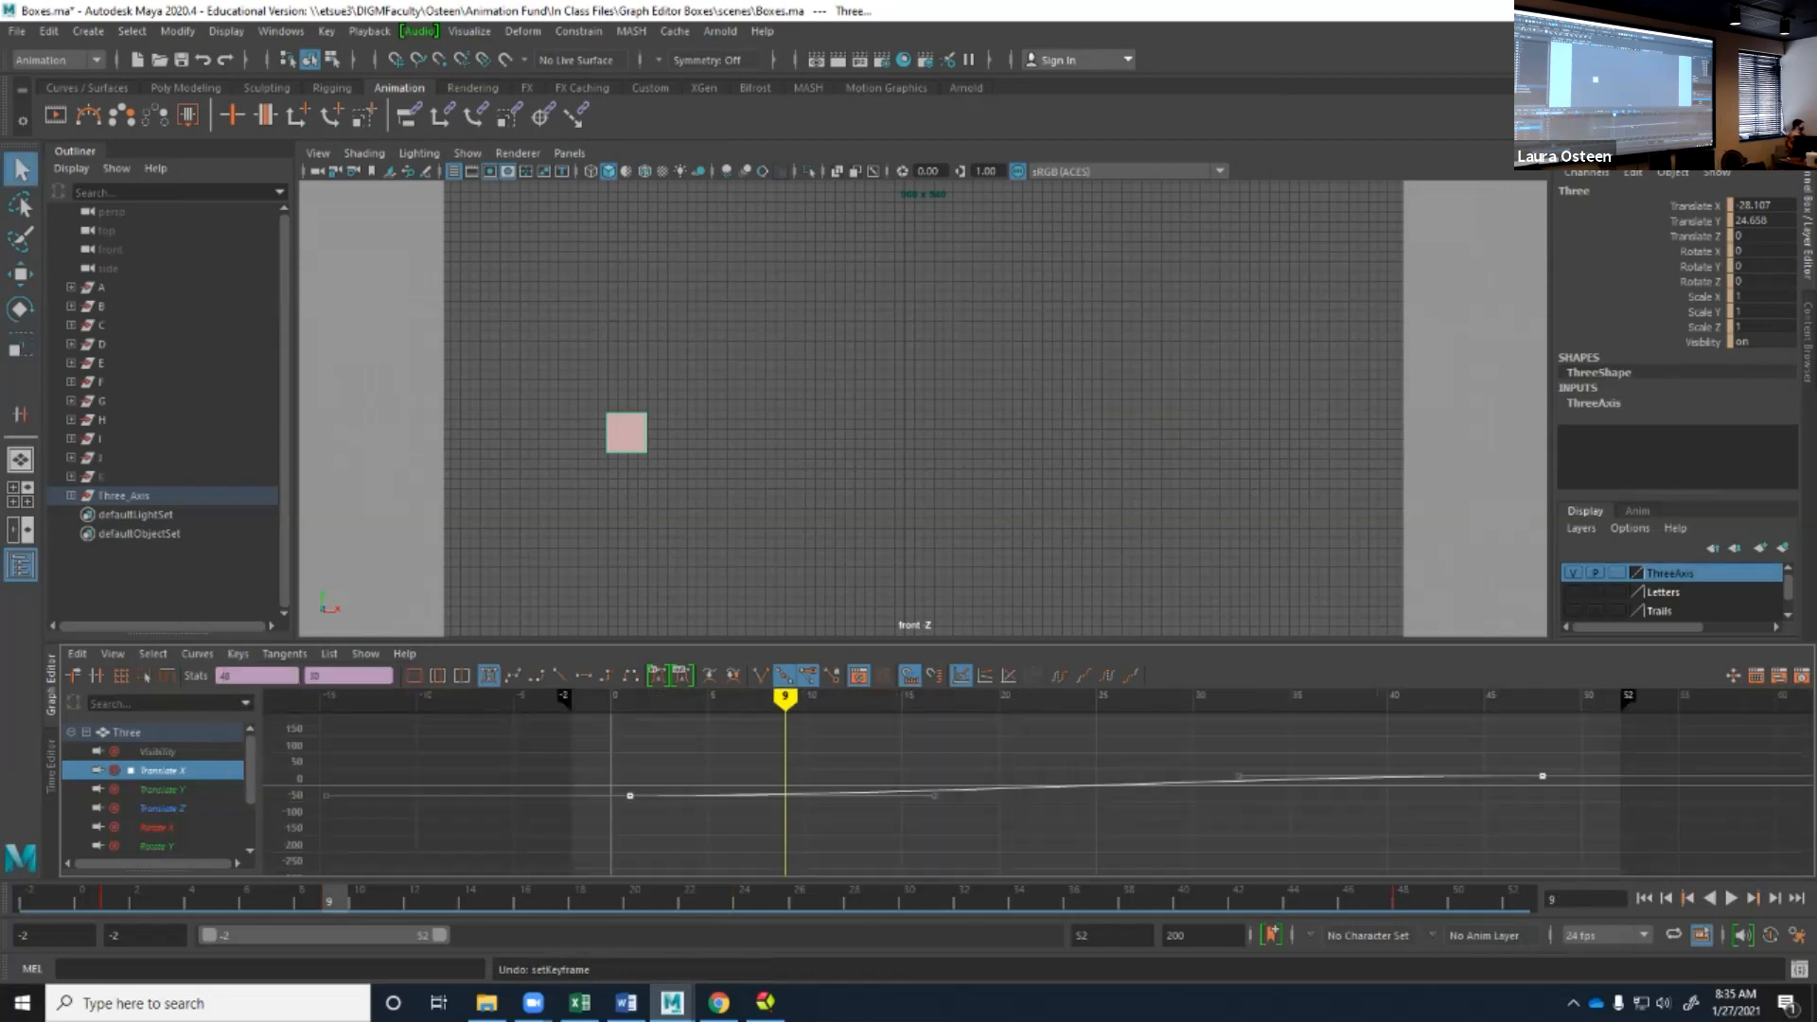
key("Delete")
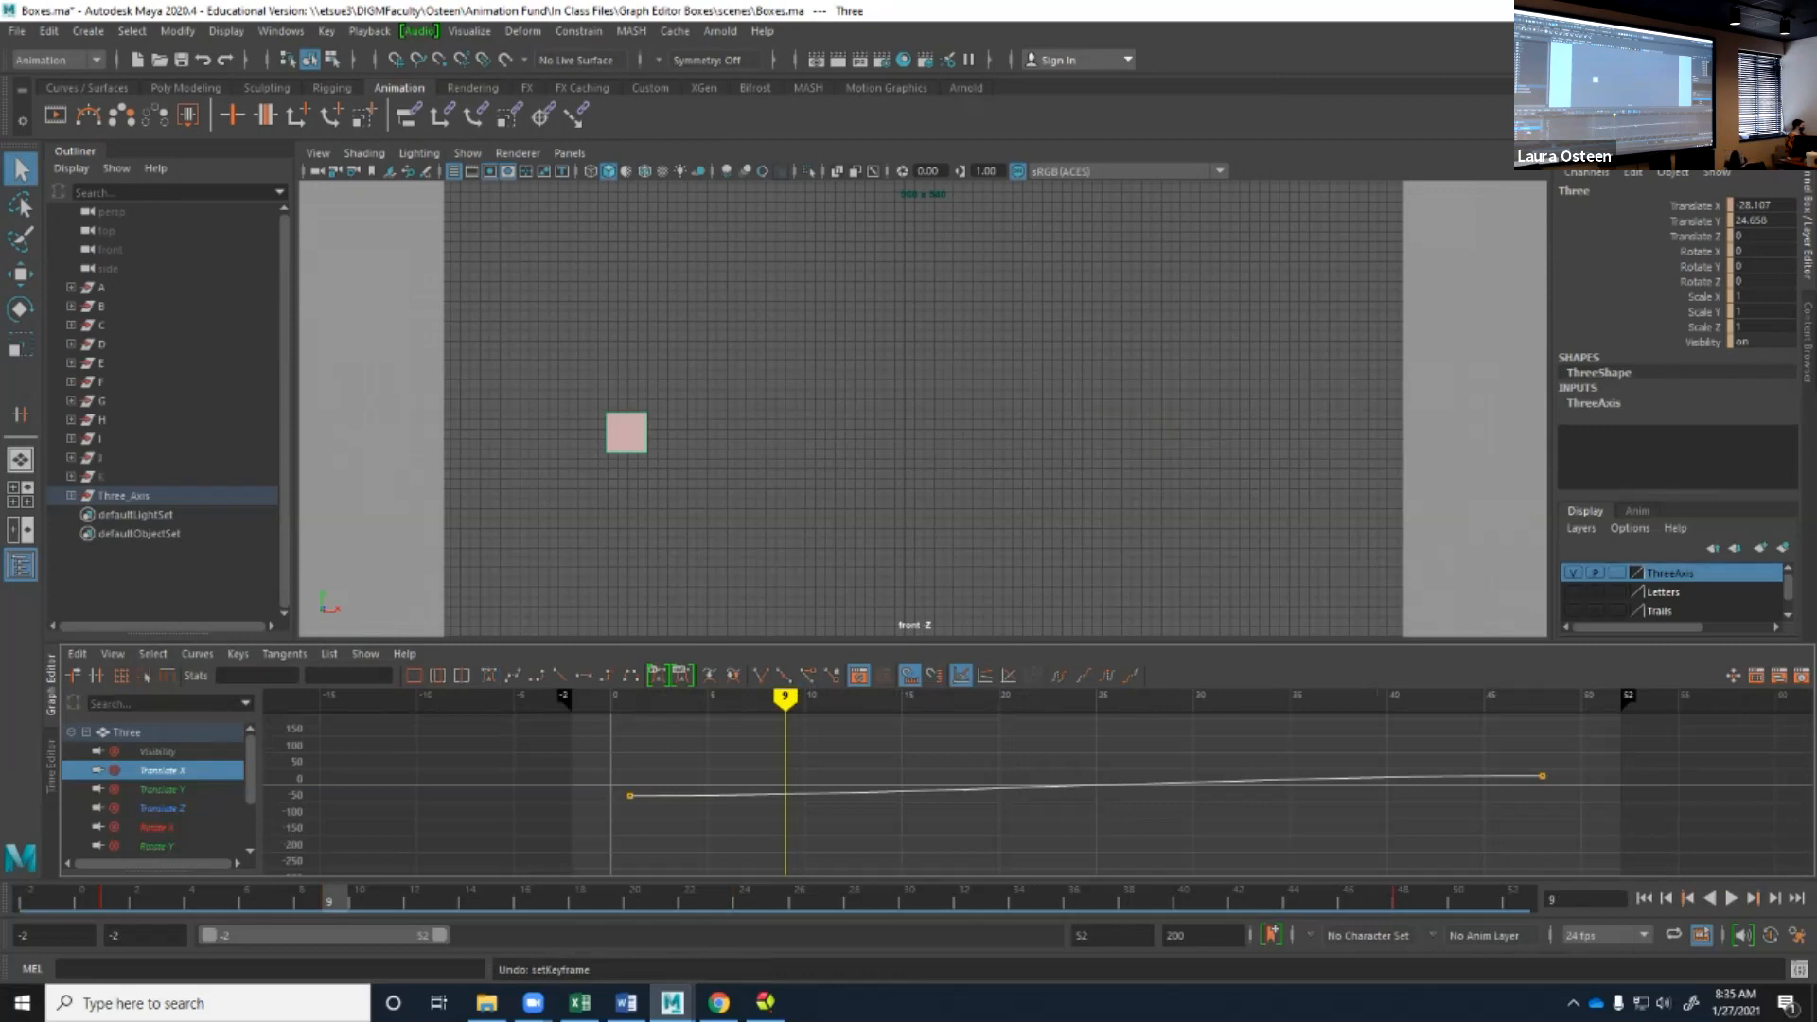
Show only the Translate Y curve of the box in the Graph Editor.
left_click(162, 789)
left_click(163, 808)
left_click(163, 789)
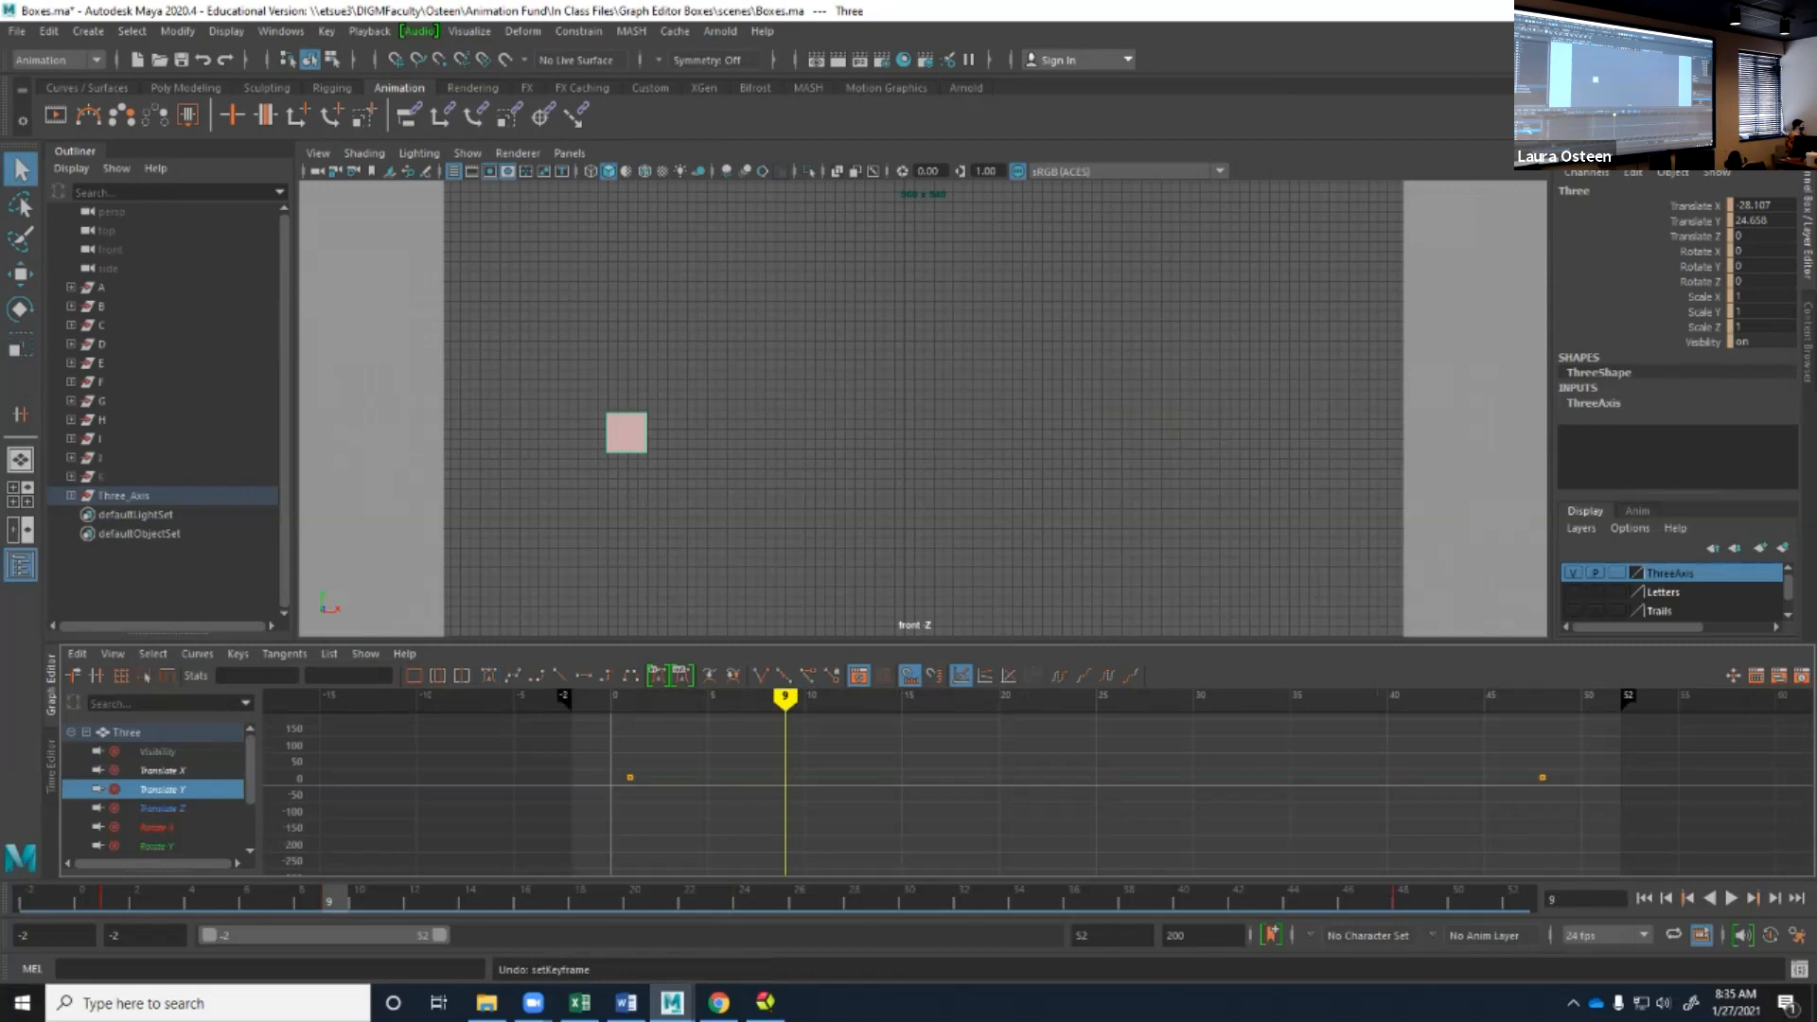
Insert a key at frame 19 on the Translate Y curve with the Insert Key Tool.
left_click(237, 653)
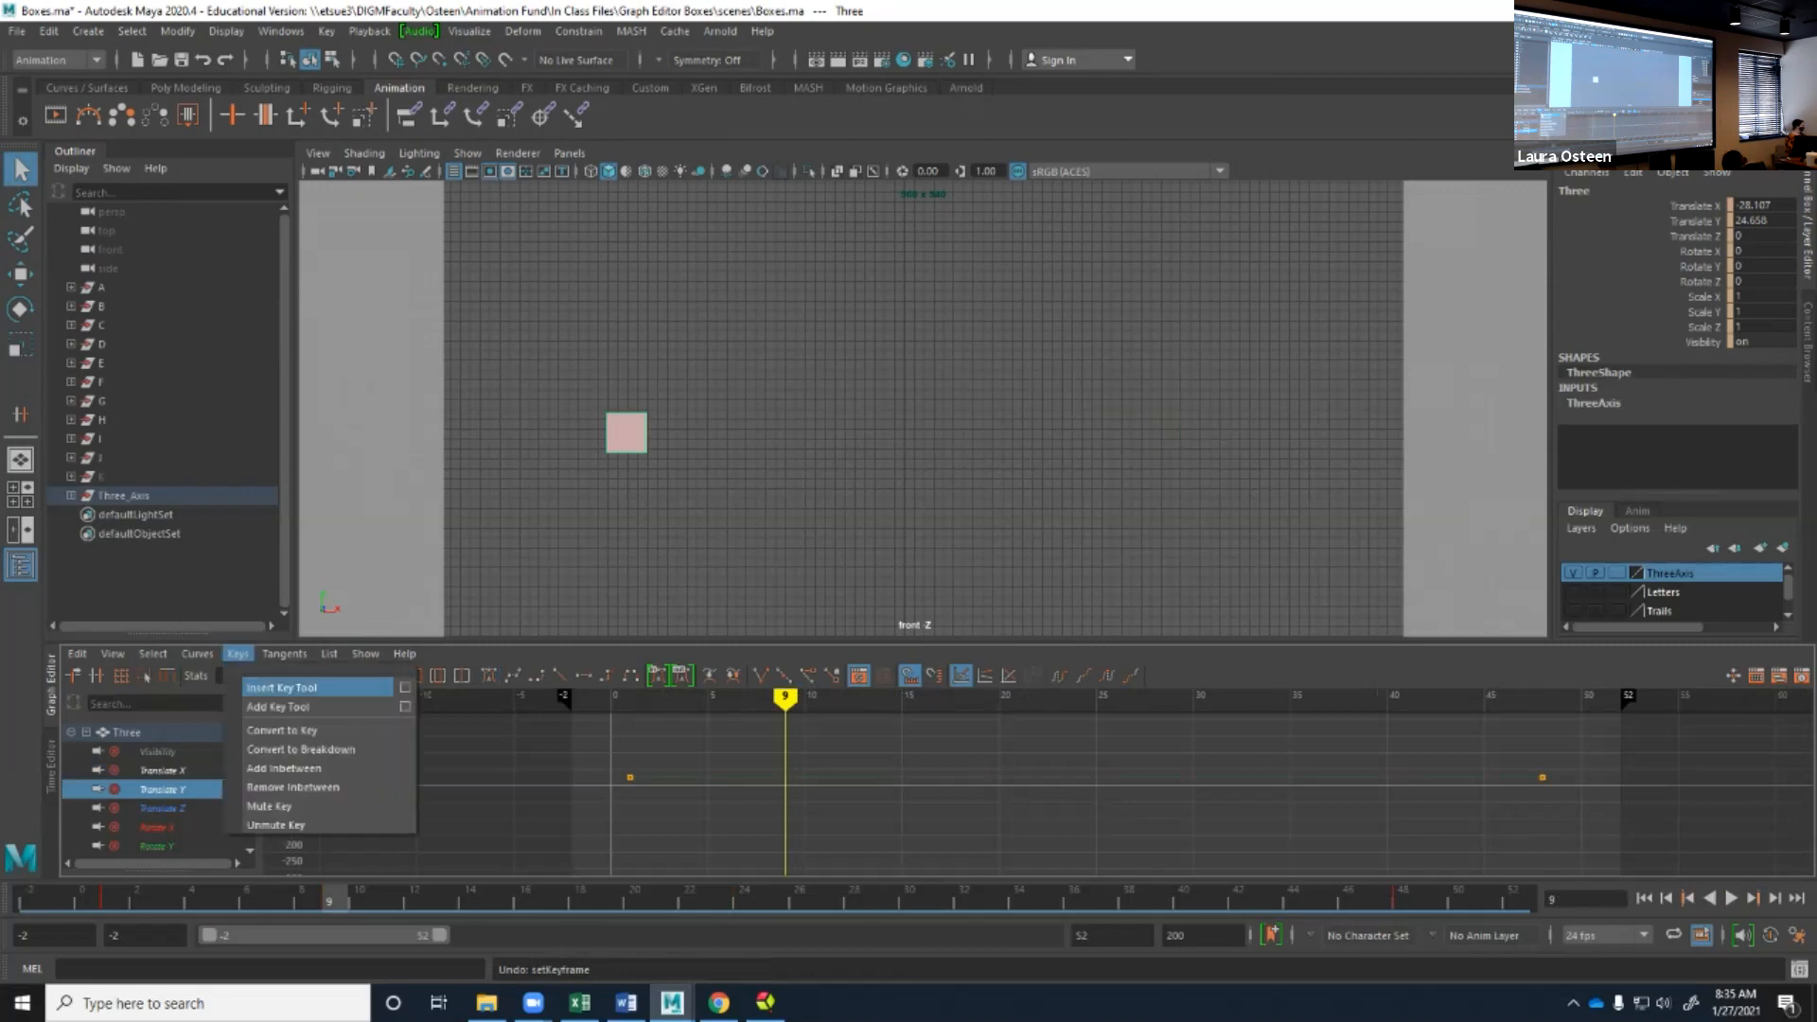
left_click(281, 687)
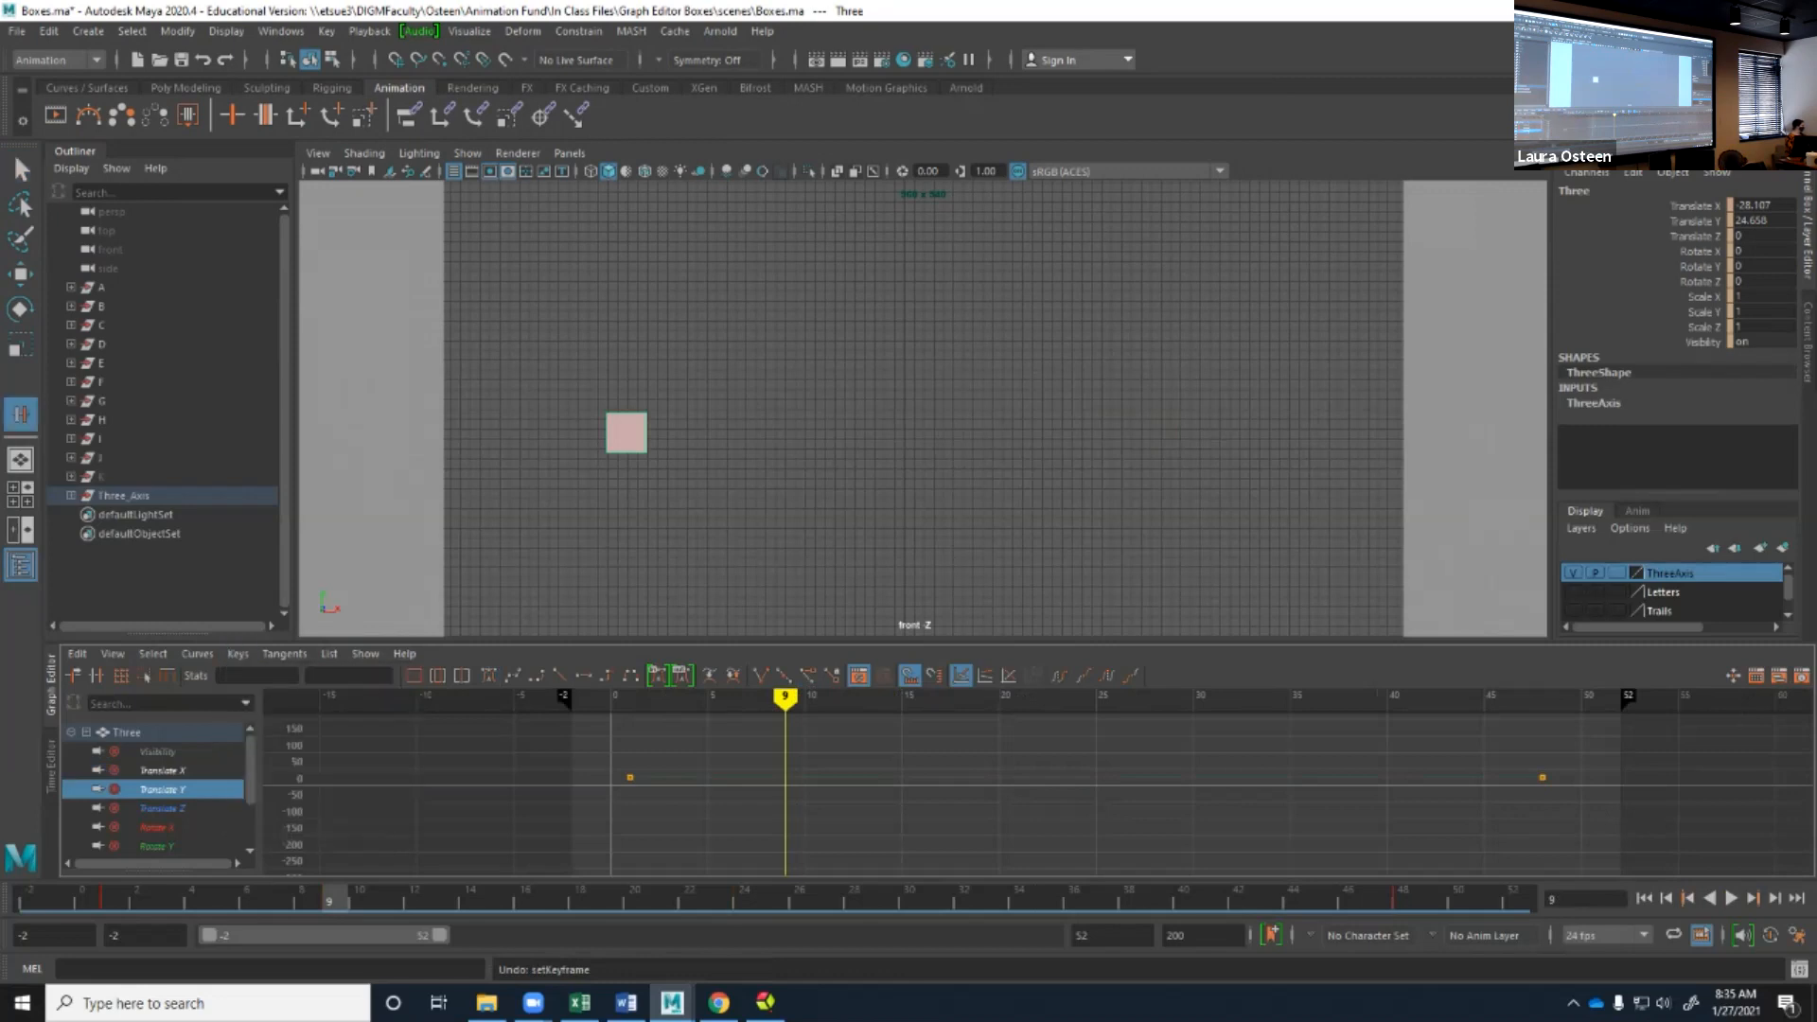
left_click(788, 778)
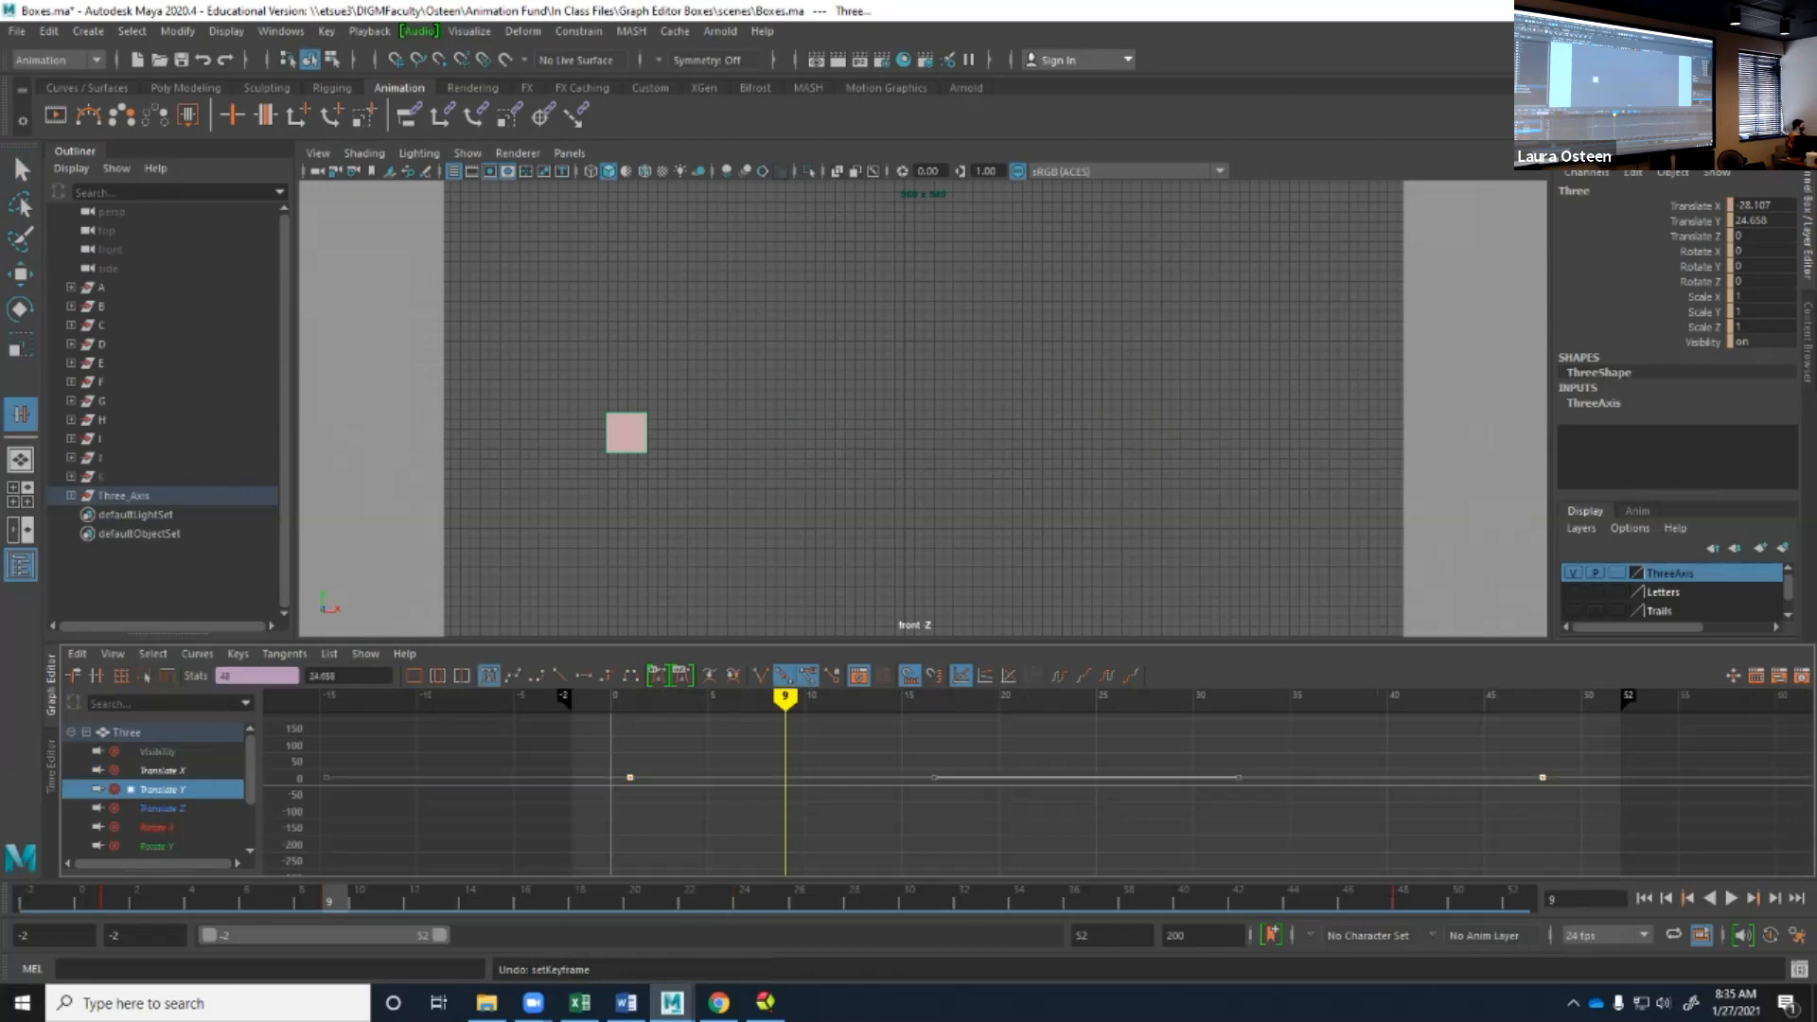
middle_click(979, 777)
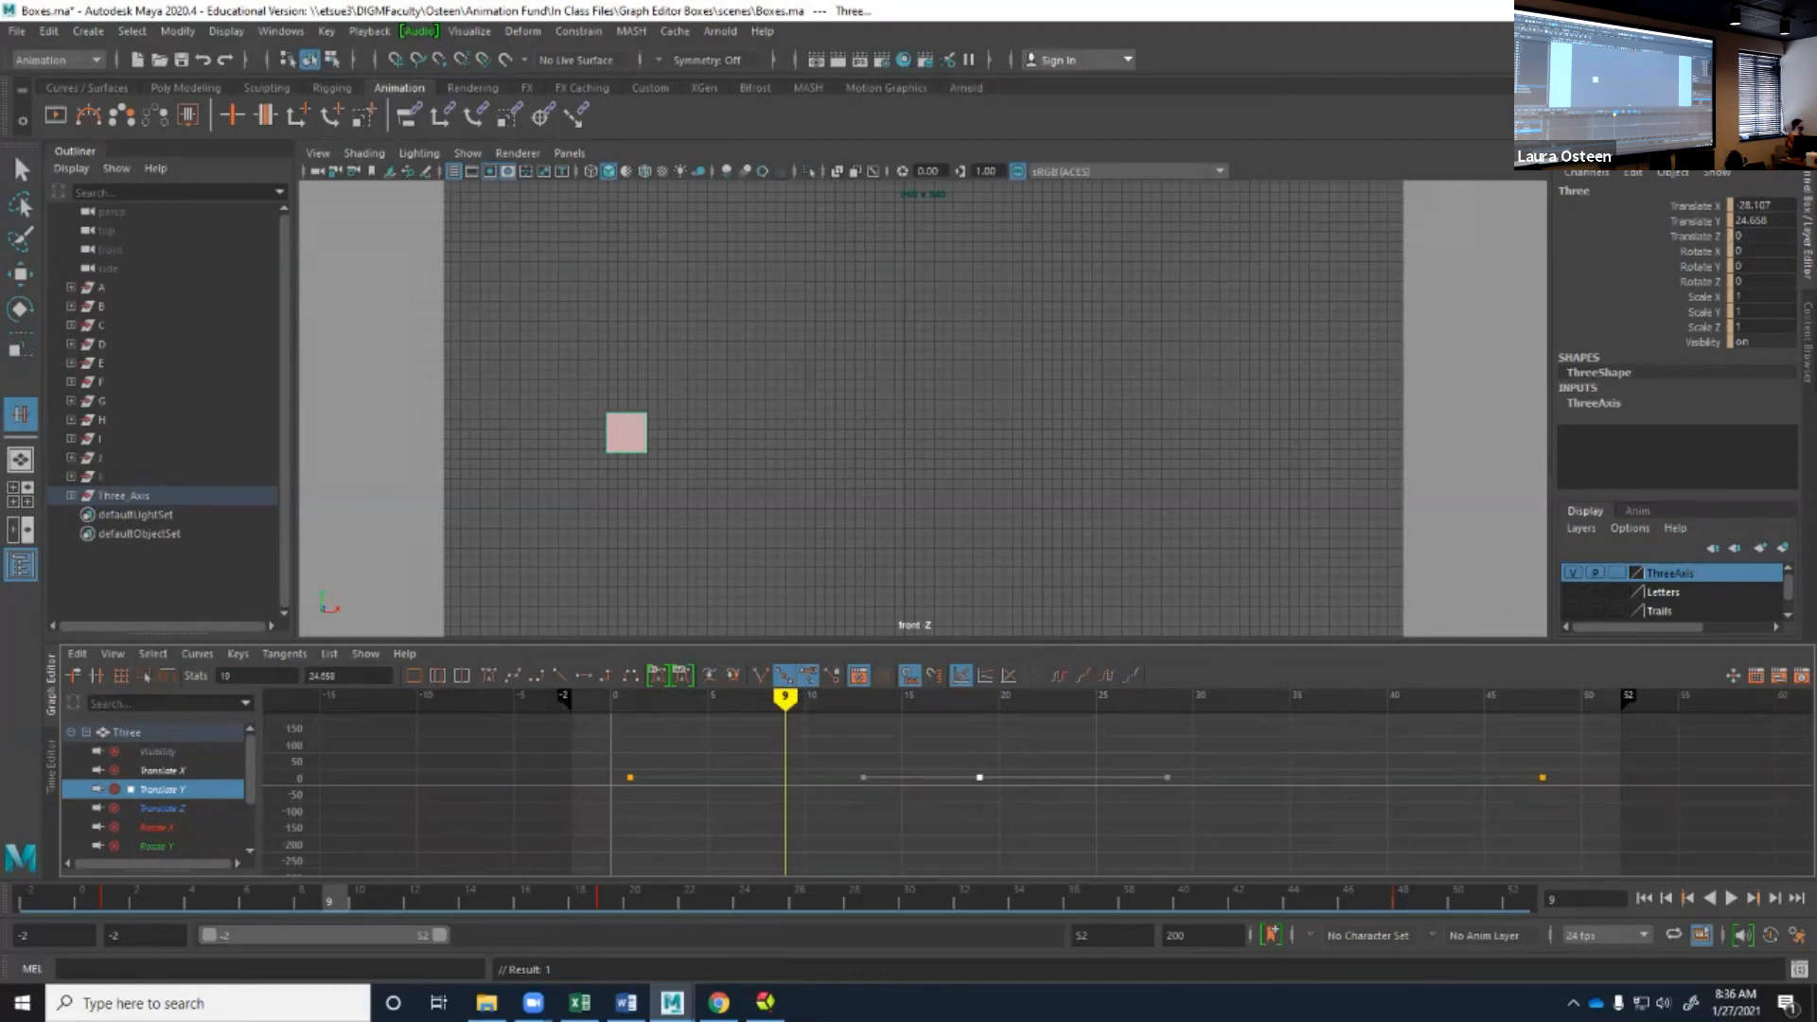
Try to slide the inserted Translate Y key along the curve and raise it, and undo both the moves and the insertion.
middle_click(980, 777)
middle_click_drag(979, 777, 1038, 776)
key("ctrl+z")
key("w")
middle_click_drag(980, 777, 941, 726)
key("ctrl+z")
key("ctrl+z")
key("ctrl+z")
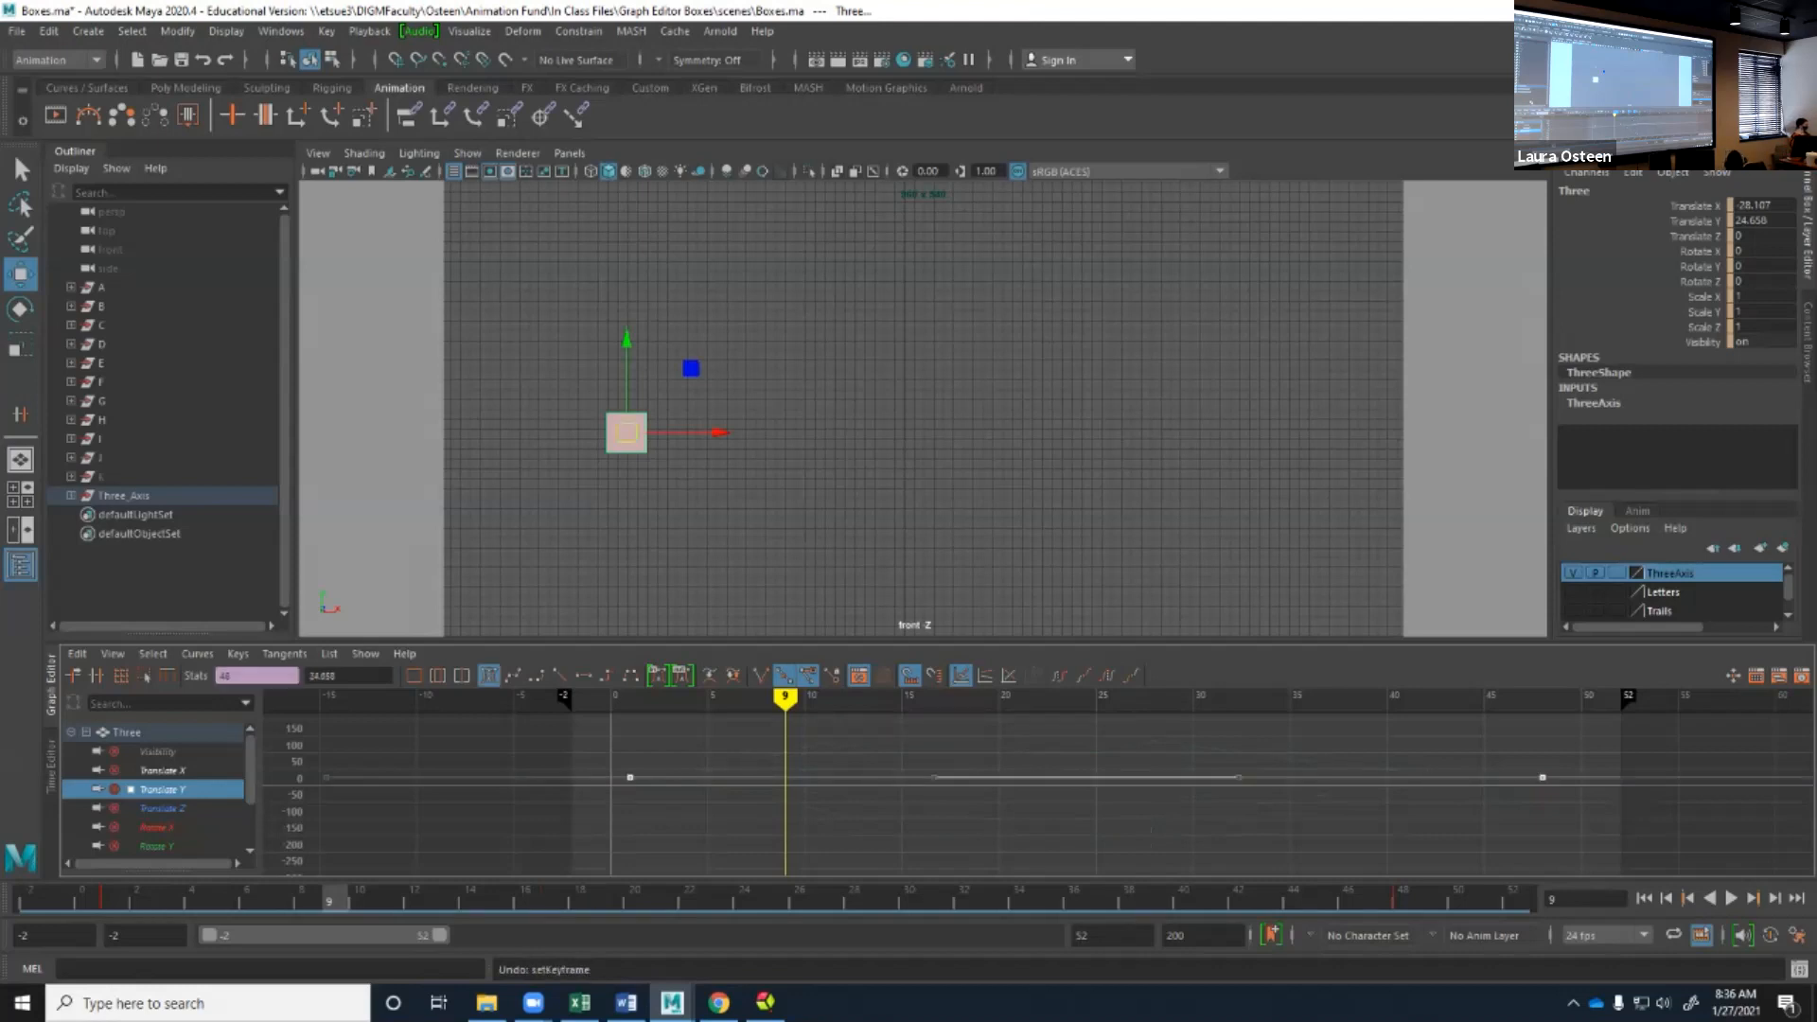
Add a Translate Y key at frame 18 with a value of about -139 using the Add Key Tool, and undo it.
left_click(237, 653)
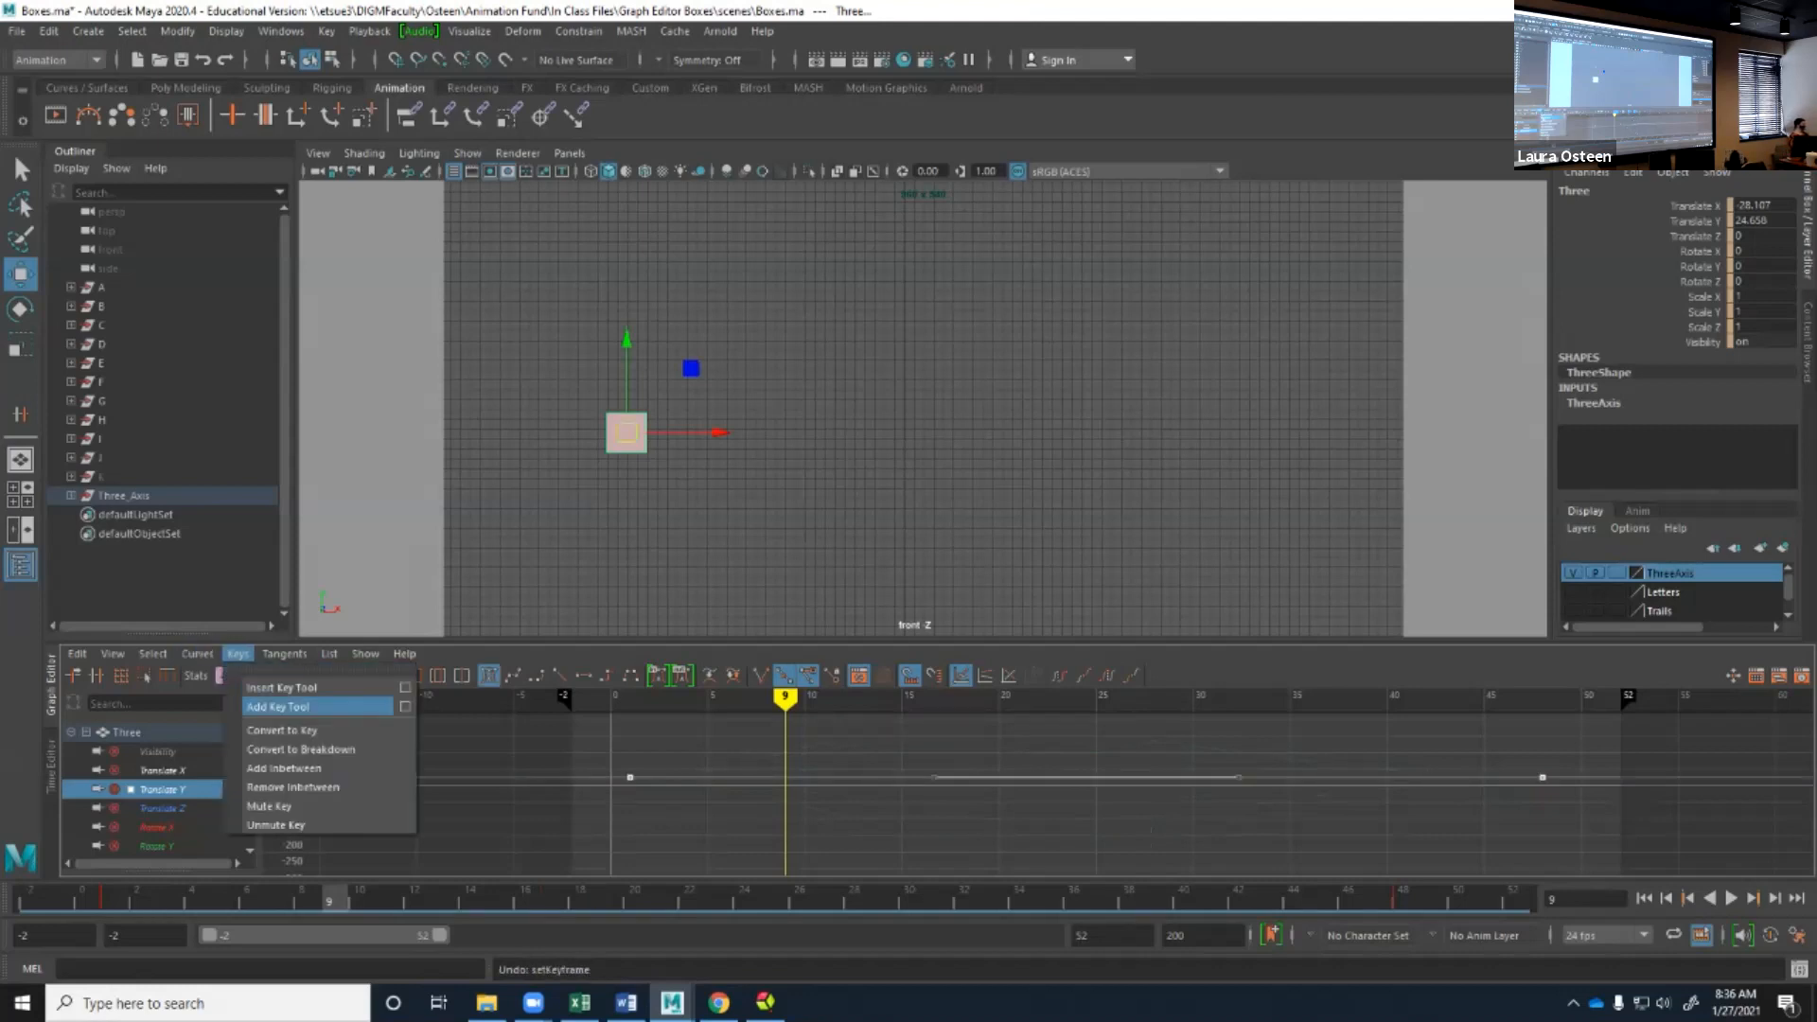
left_click(284, 706)
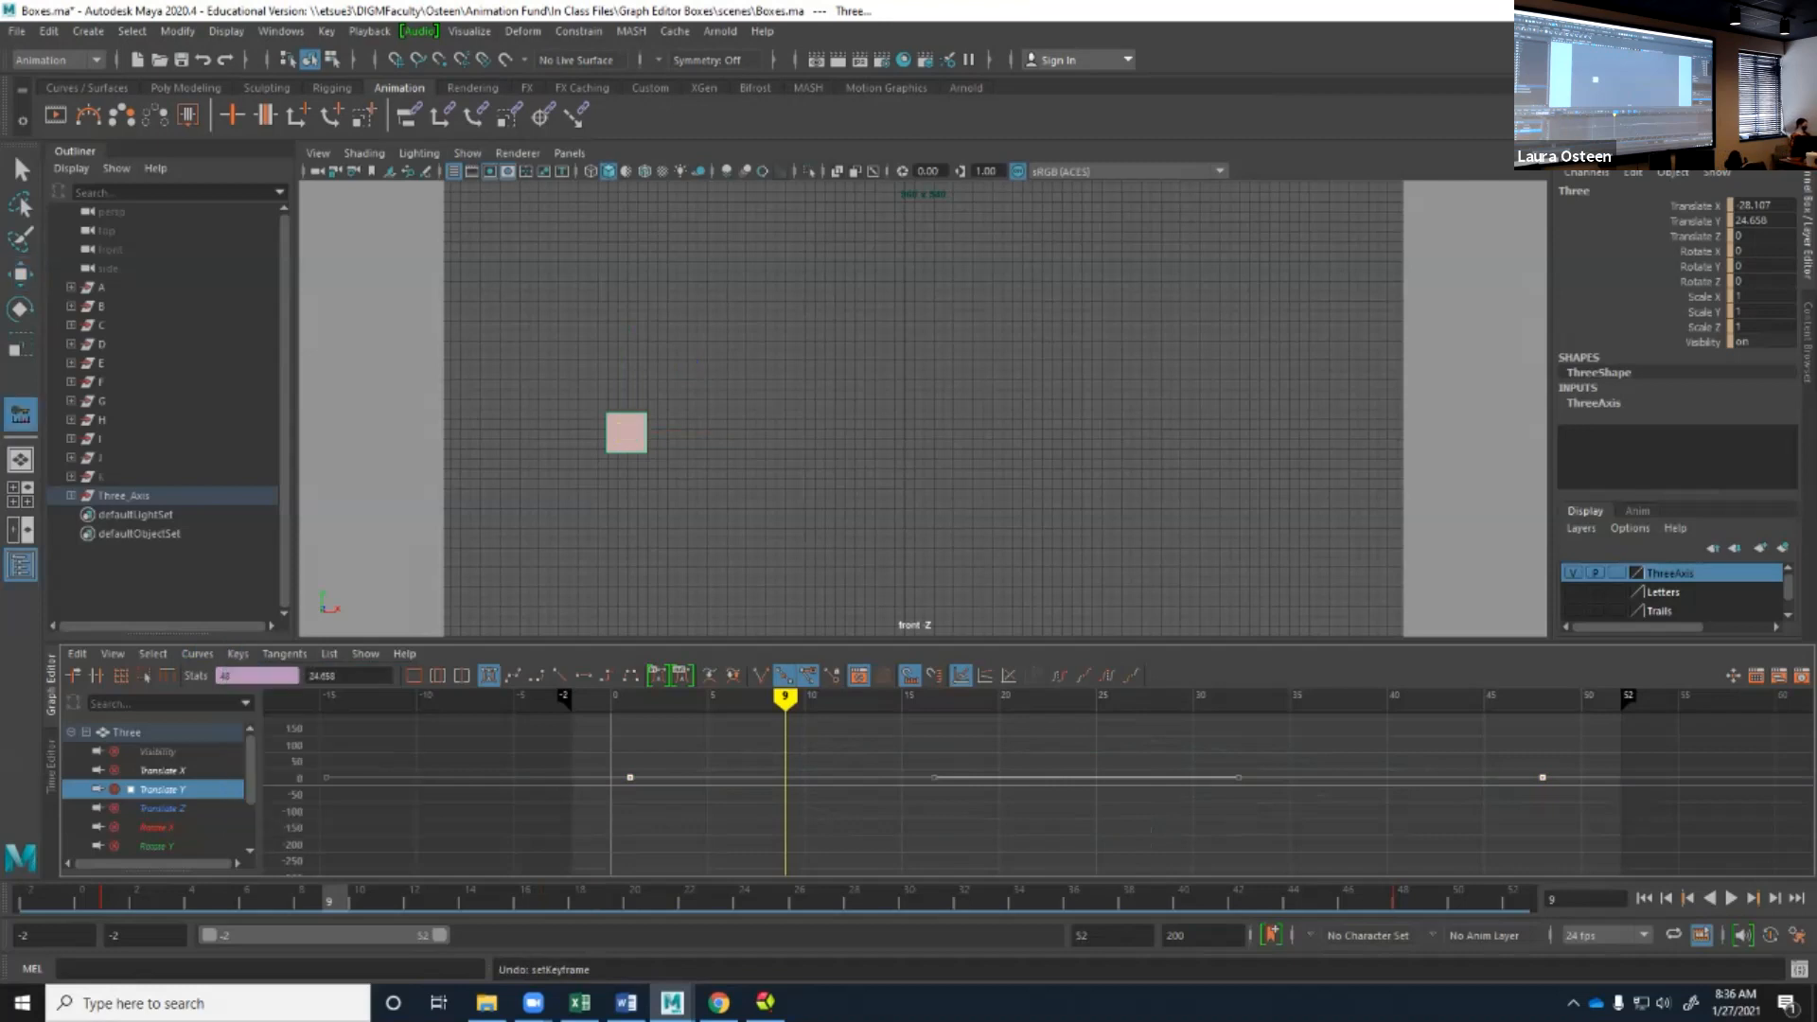
middle_click_drag(979, 778, 960, 830)
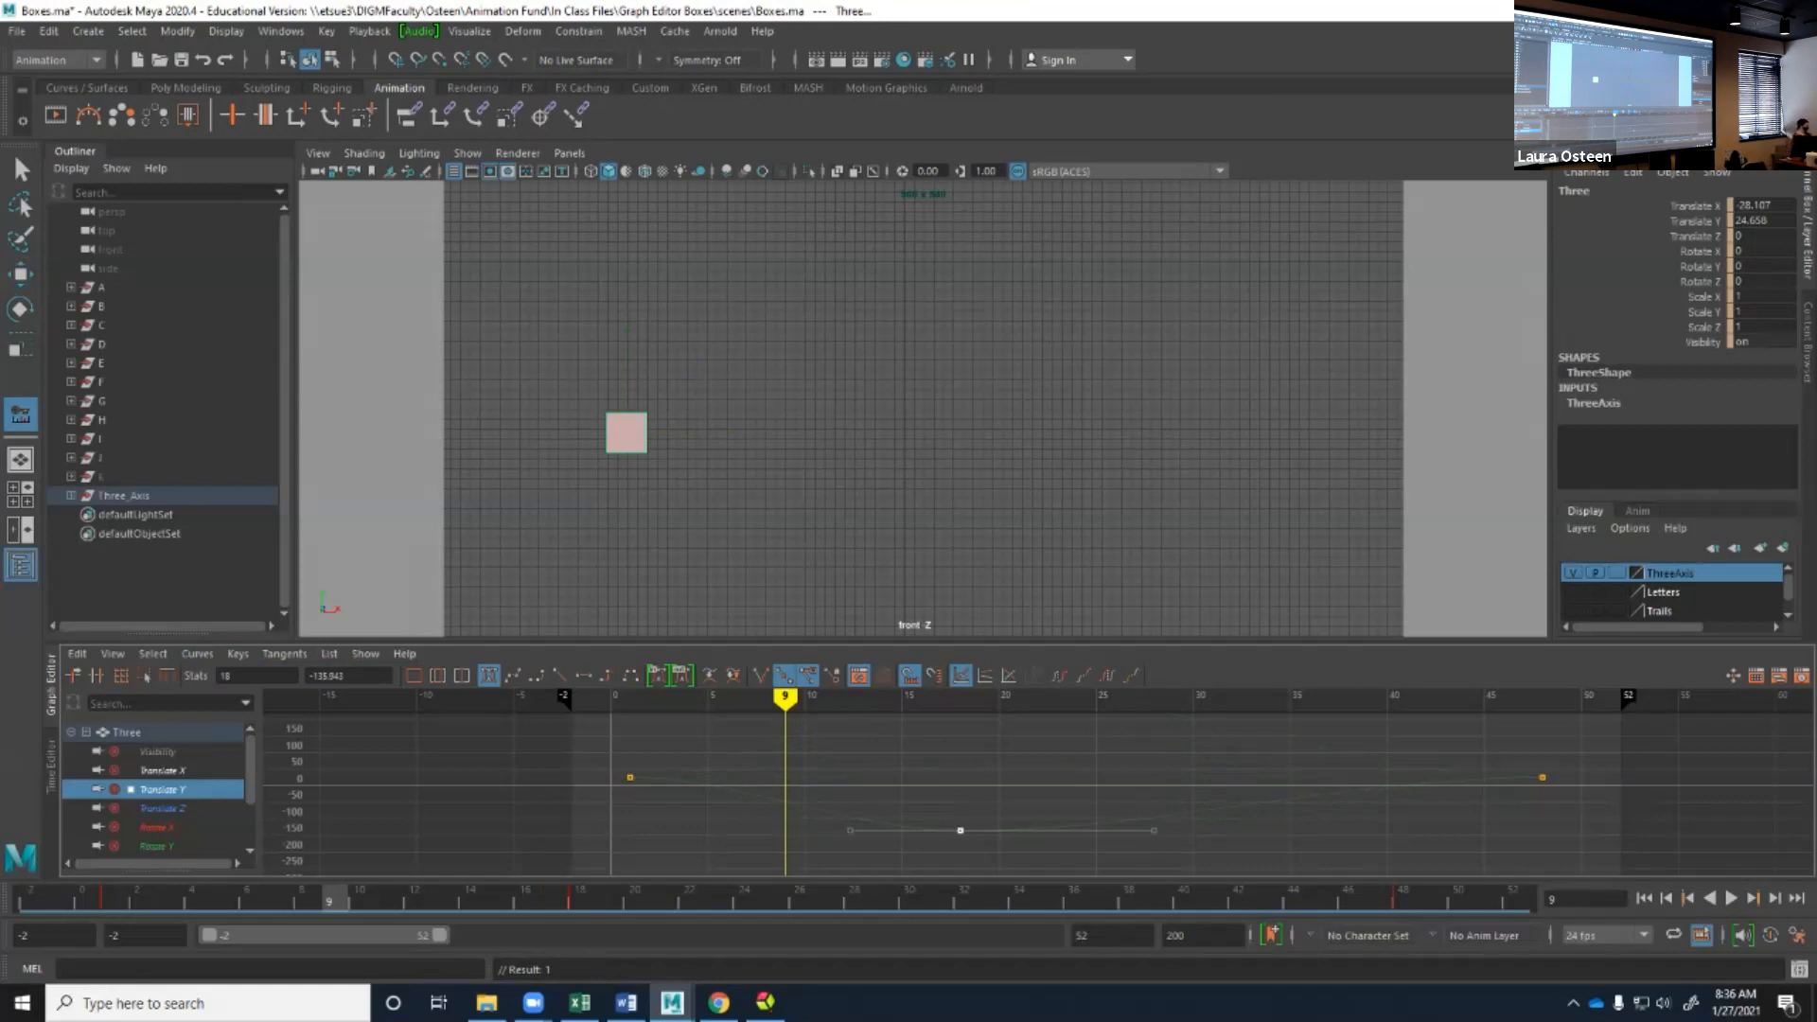
key("ctrl+z")
key("ctrl+z")
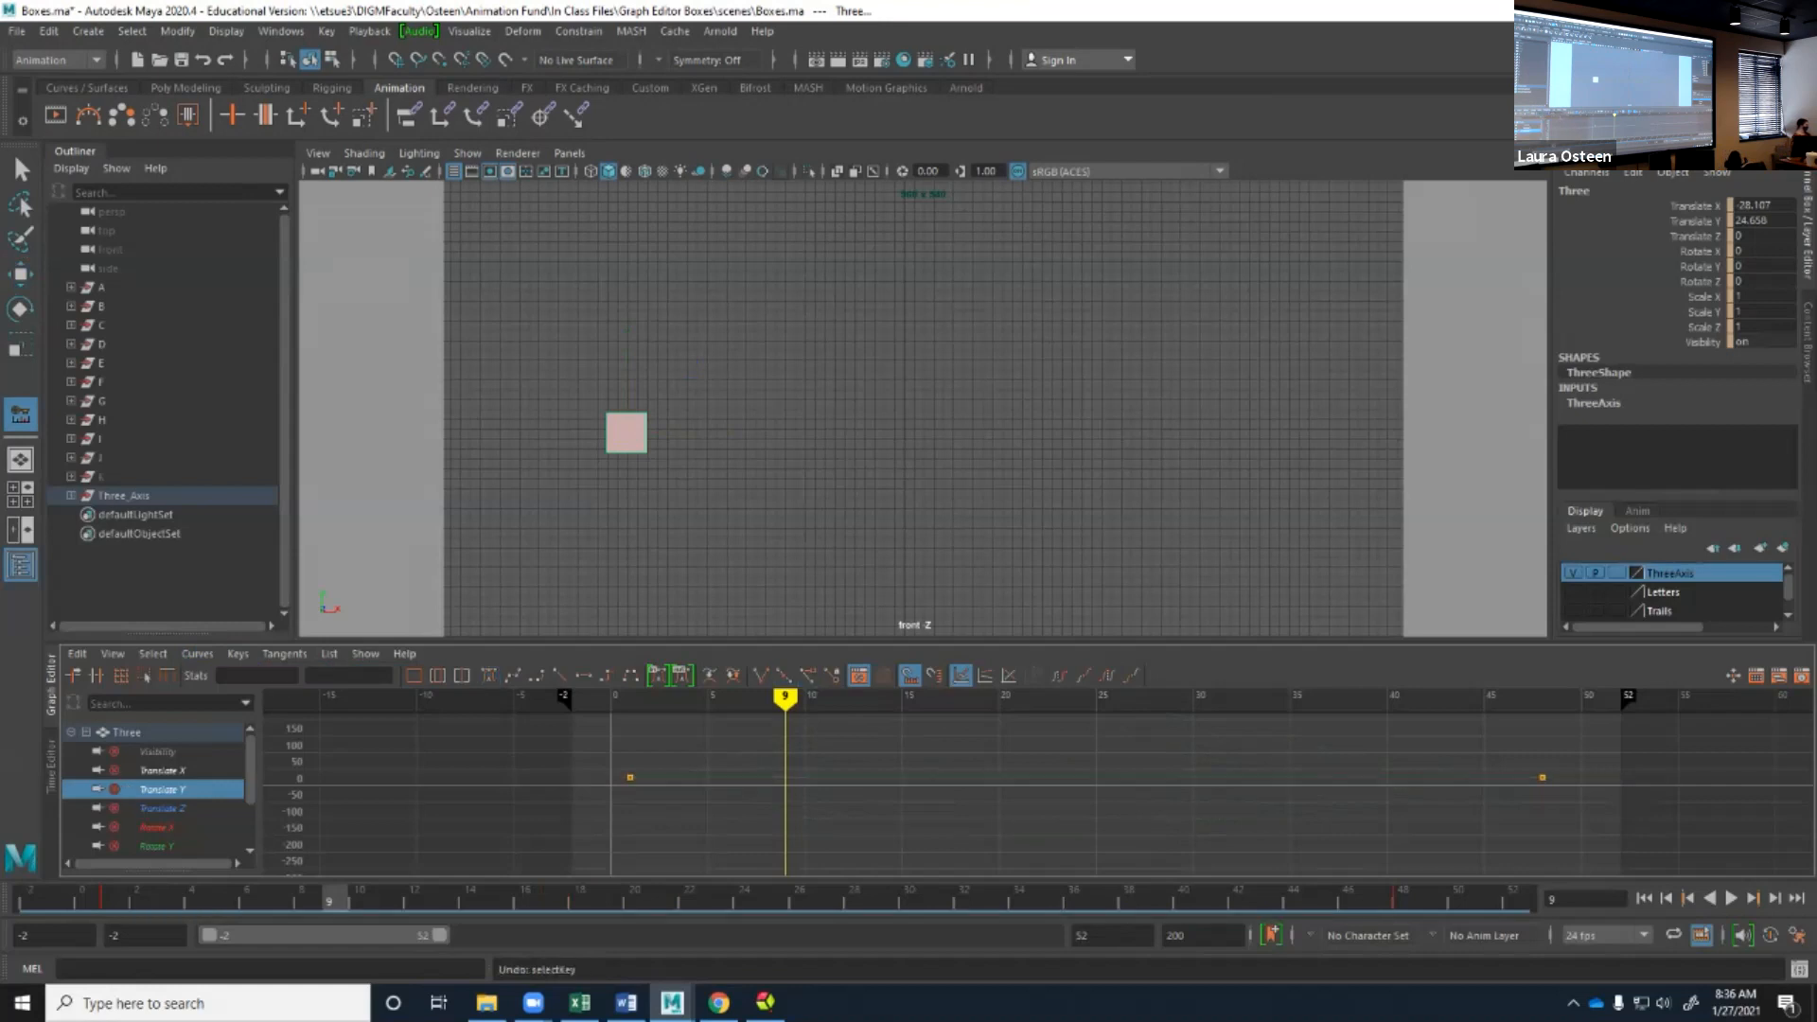
left_click(286, 652)
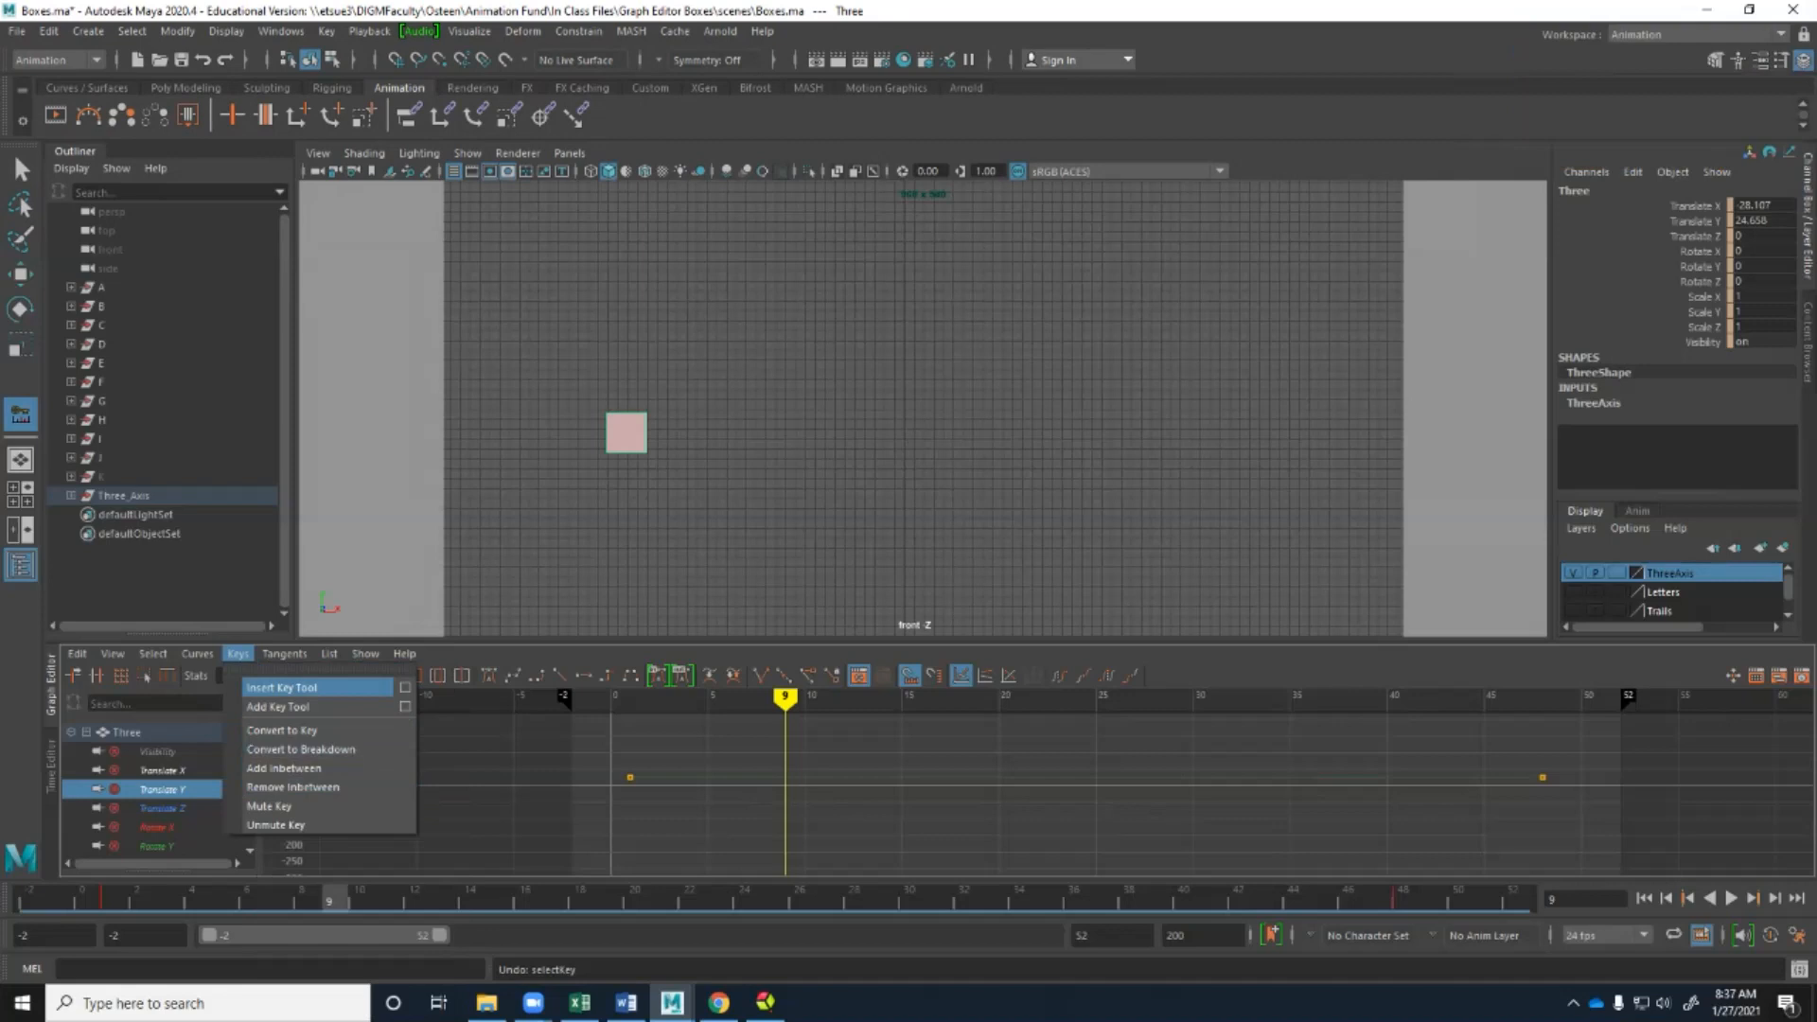
left_click(281, 687)
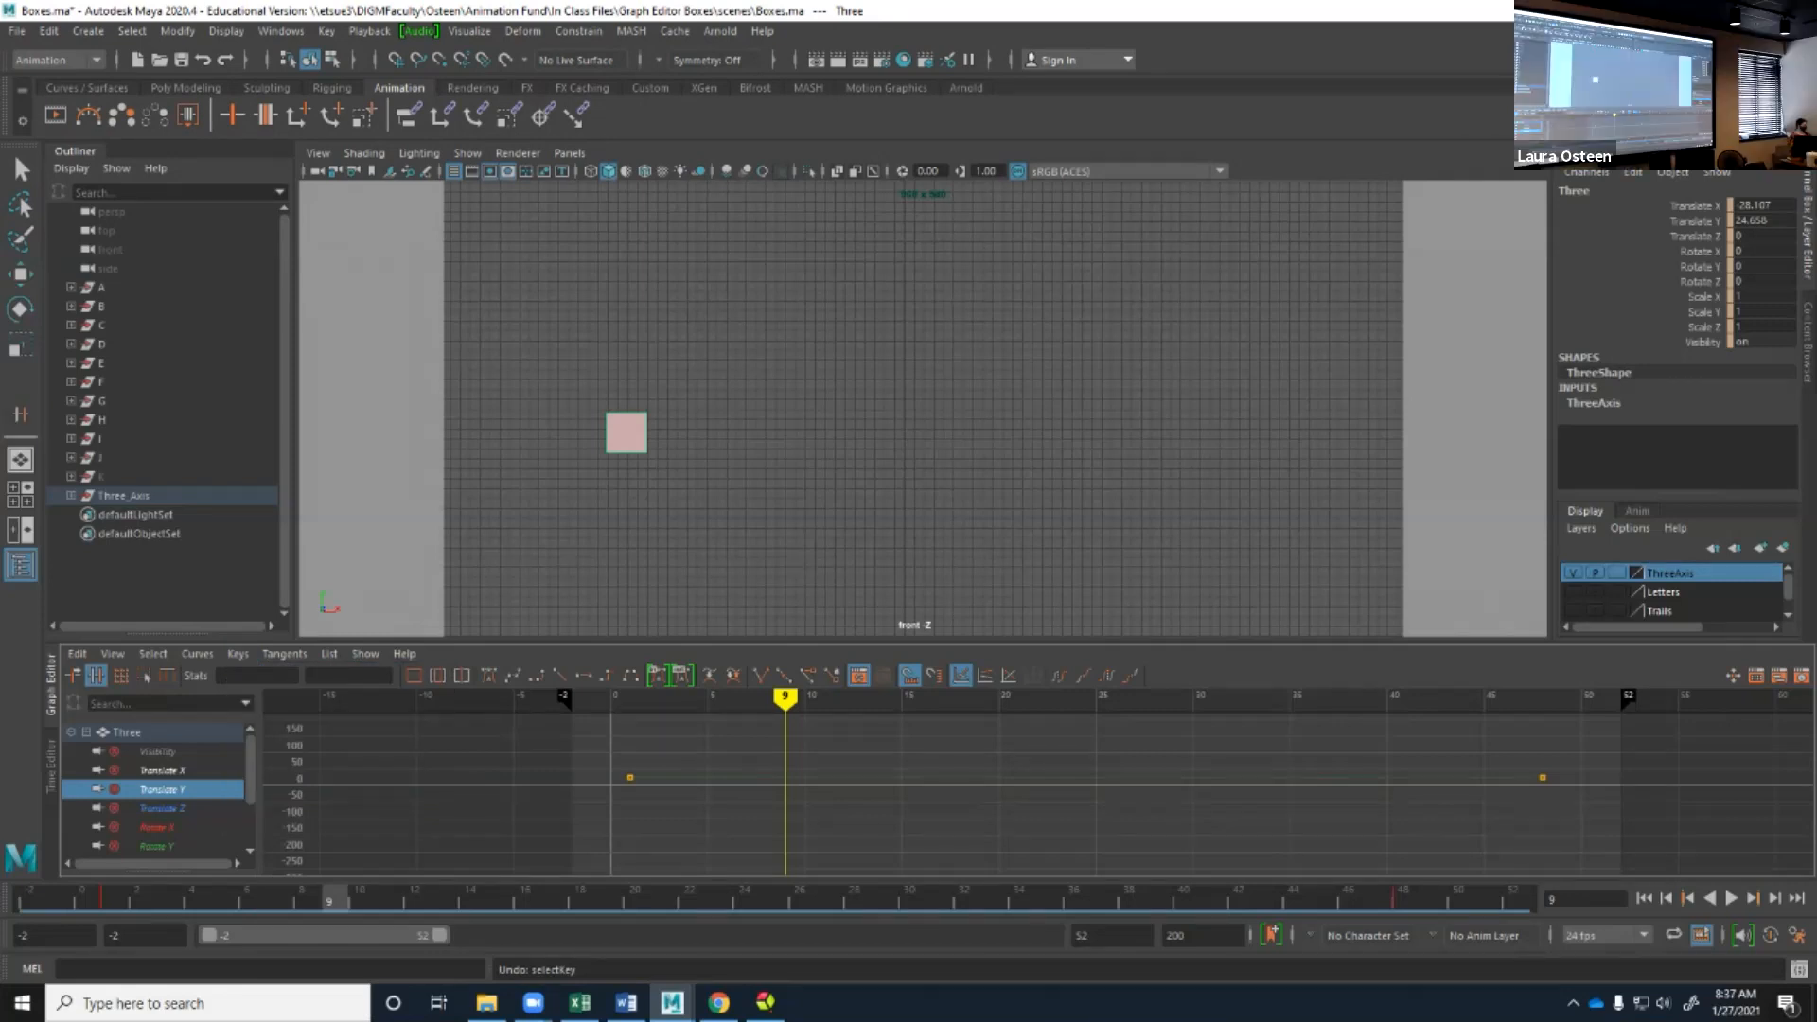
left_click(761, 674)
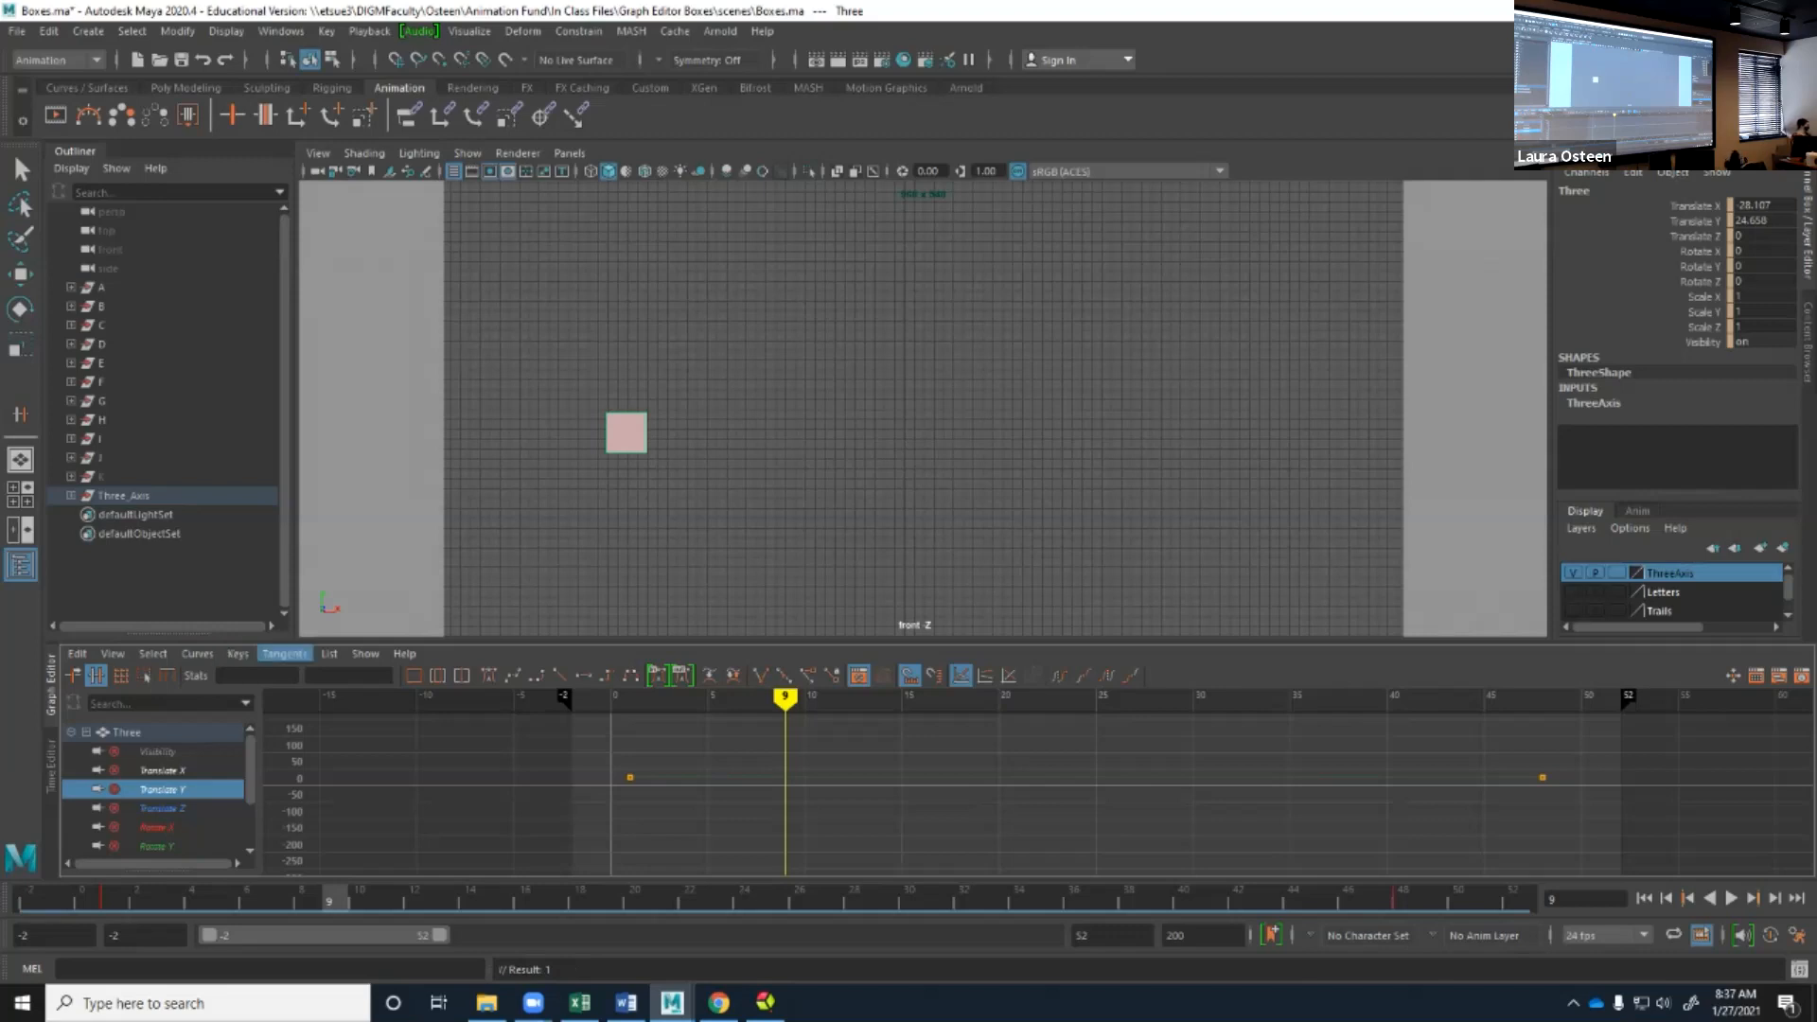
Add Translate Y keys with the Add Key Tool at frame 10, about -155, and at frame 29, about 133.
left_click(239, 654)
left_click(278, 706)
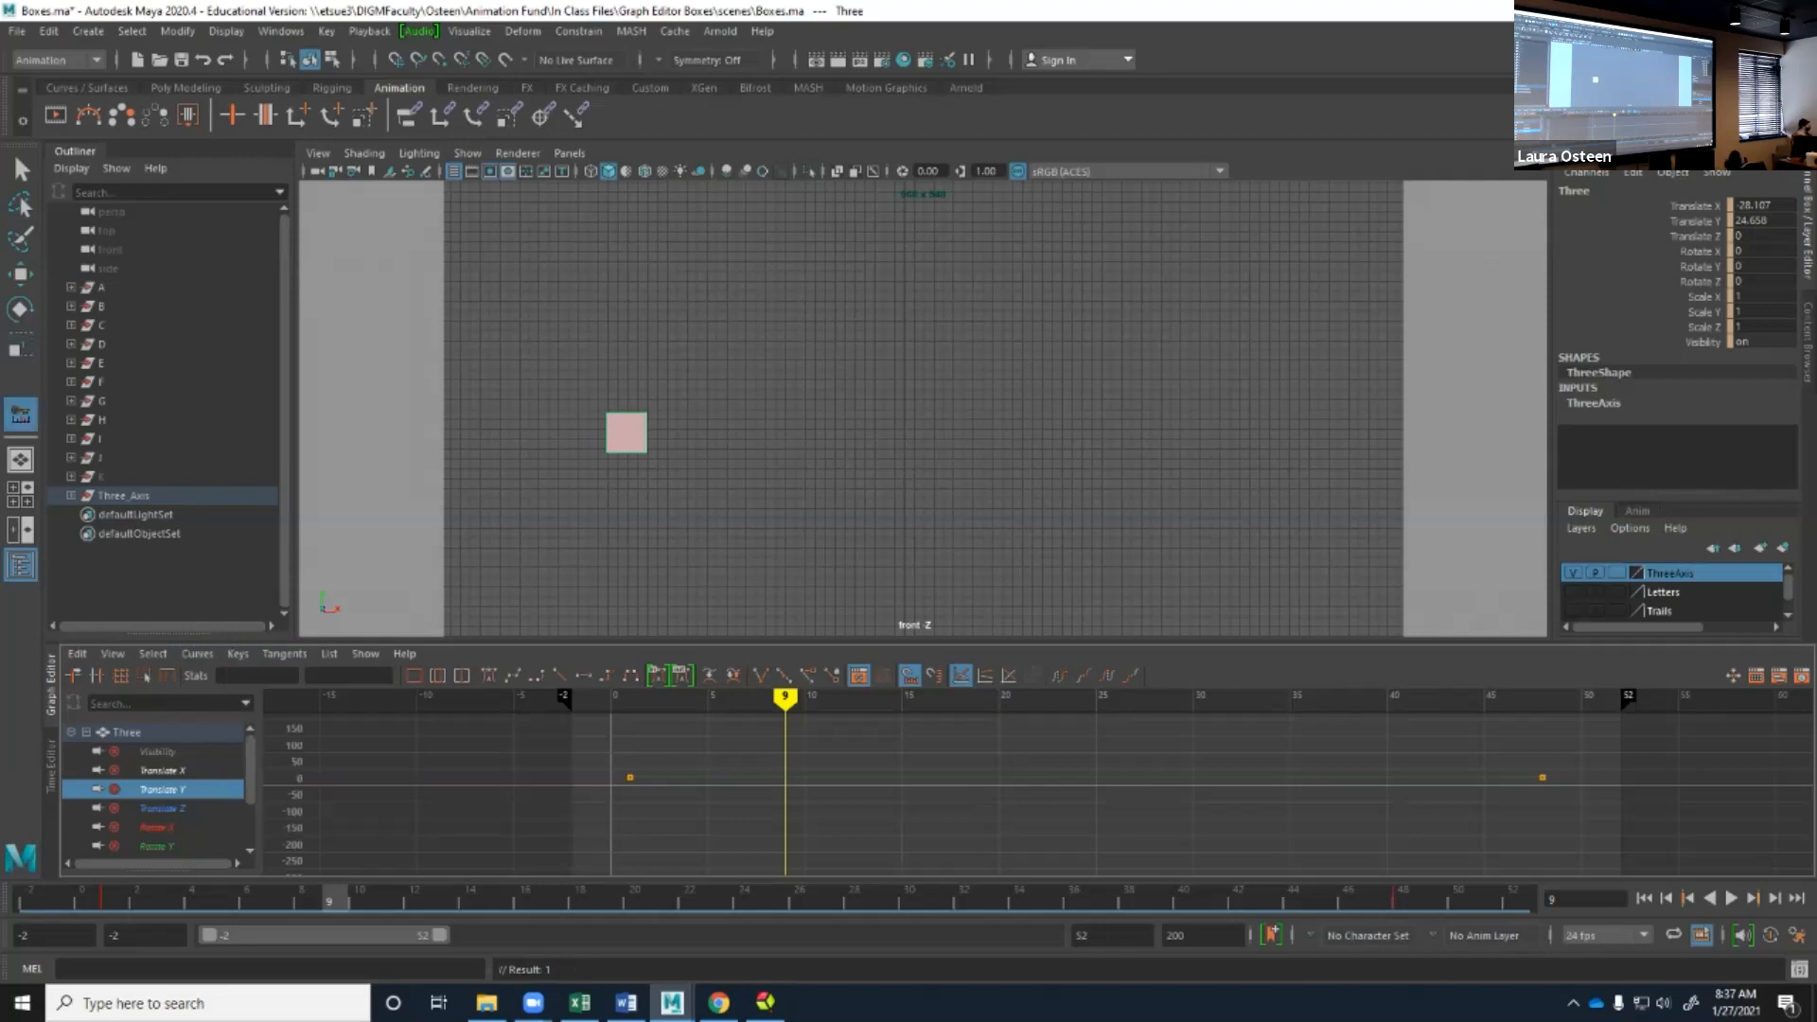
left_click(804, 778)
middle_click_drag(805, 779, 804, 836)
middle_click(1174, 777)
middle_click_drag(1174, 778, 1173, 740)
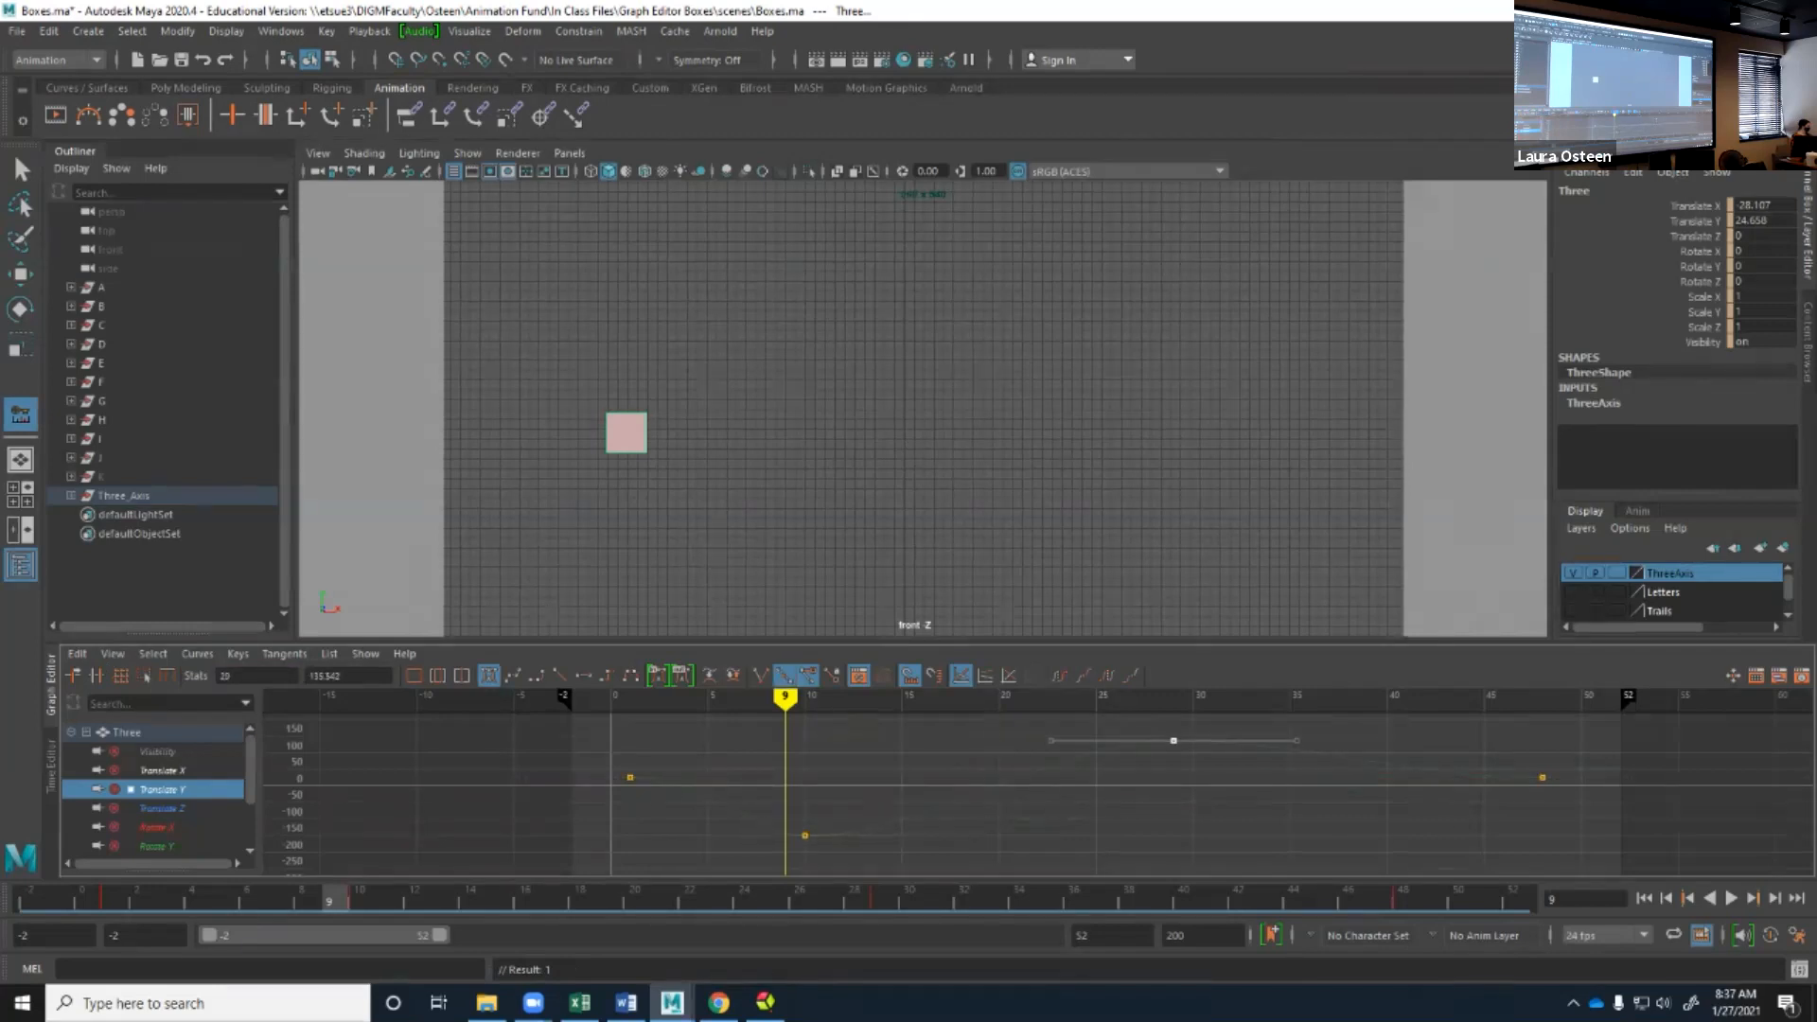
Switch the frame 29 key's tangents between broken and unified several times, ending with broken tangents.
left_click(760, 675)
left_click(783, 675)
left_click(761, 676)
left_click(784, 676)
left_click(761, 676)
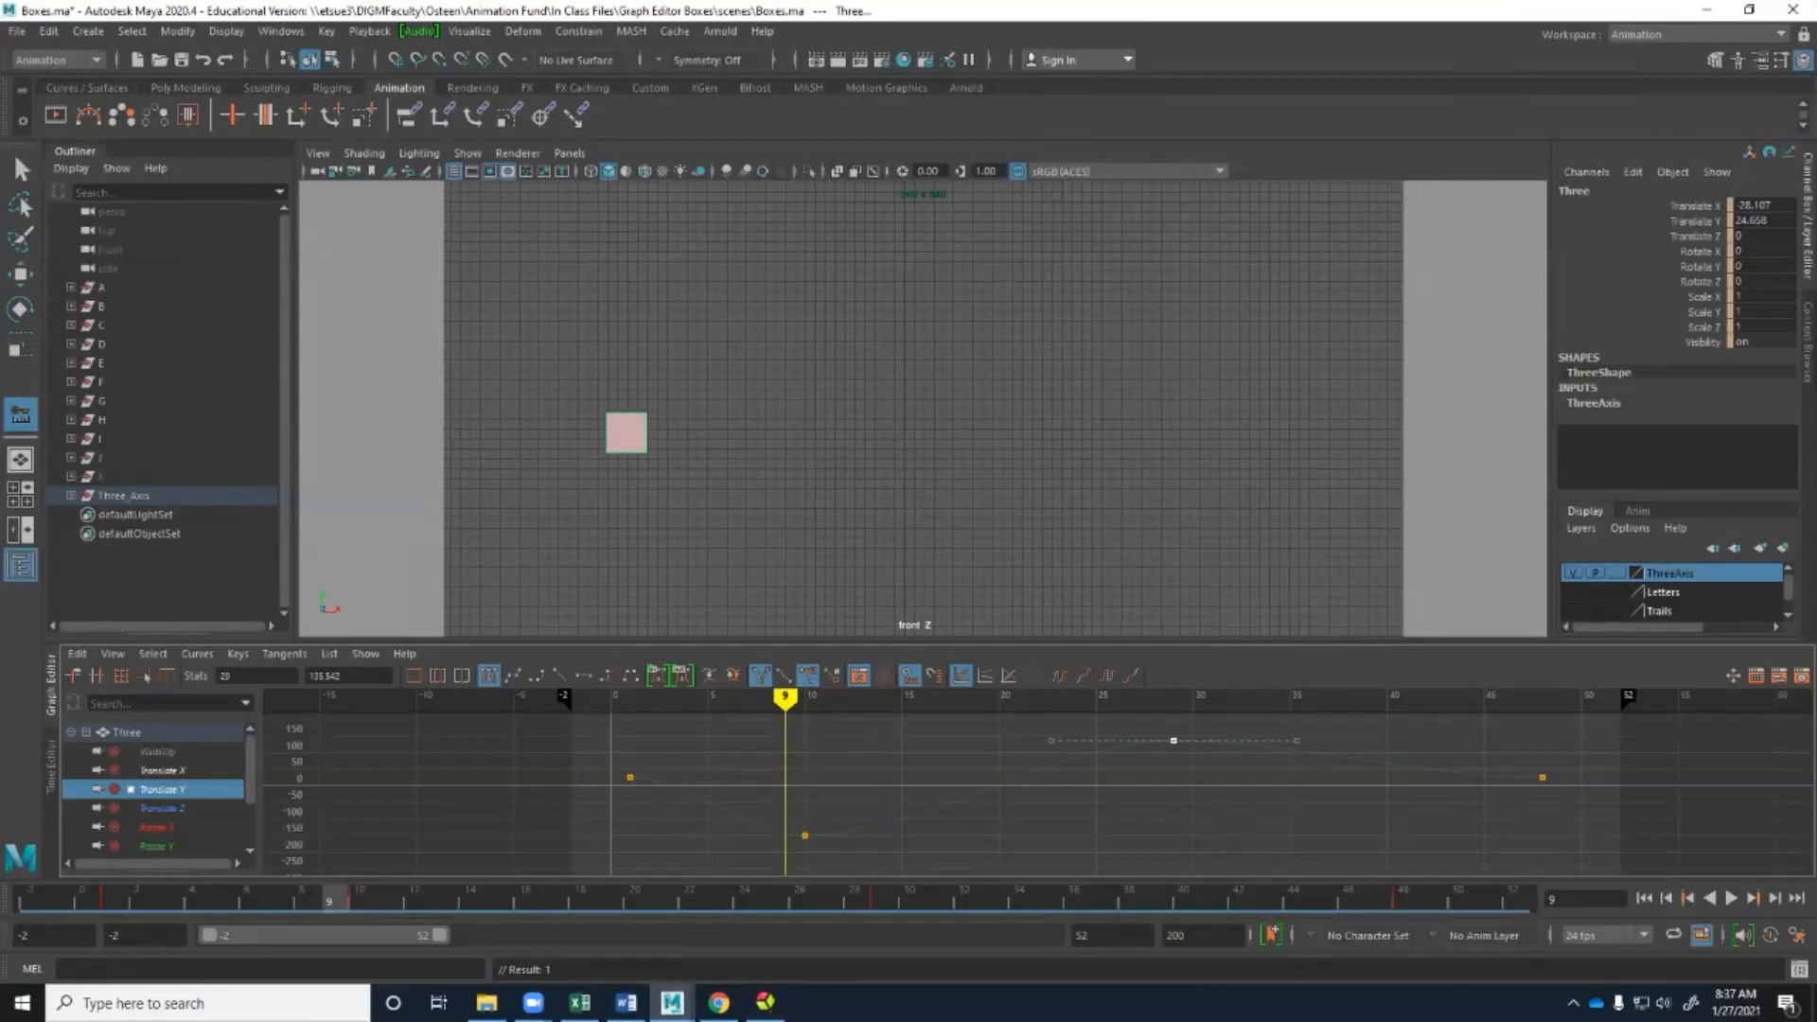
Select the Translate Y keys at frames 10 and 29 and set their tangents to Spline.
left_click(284, 653)
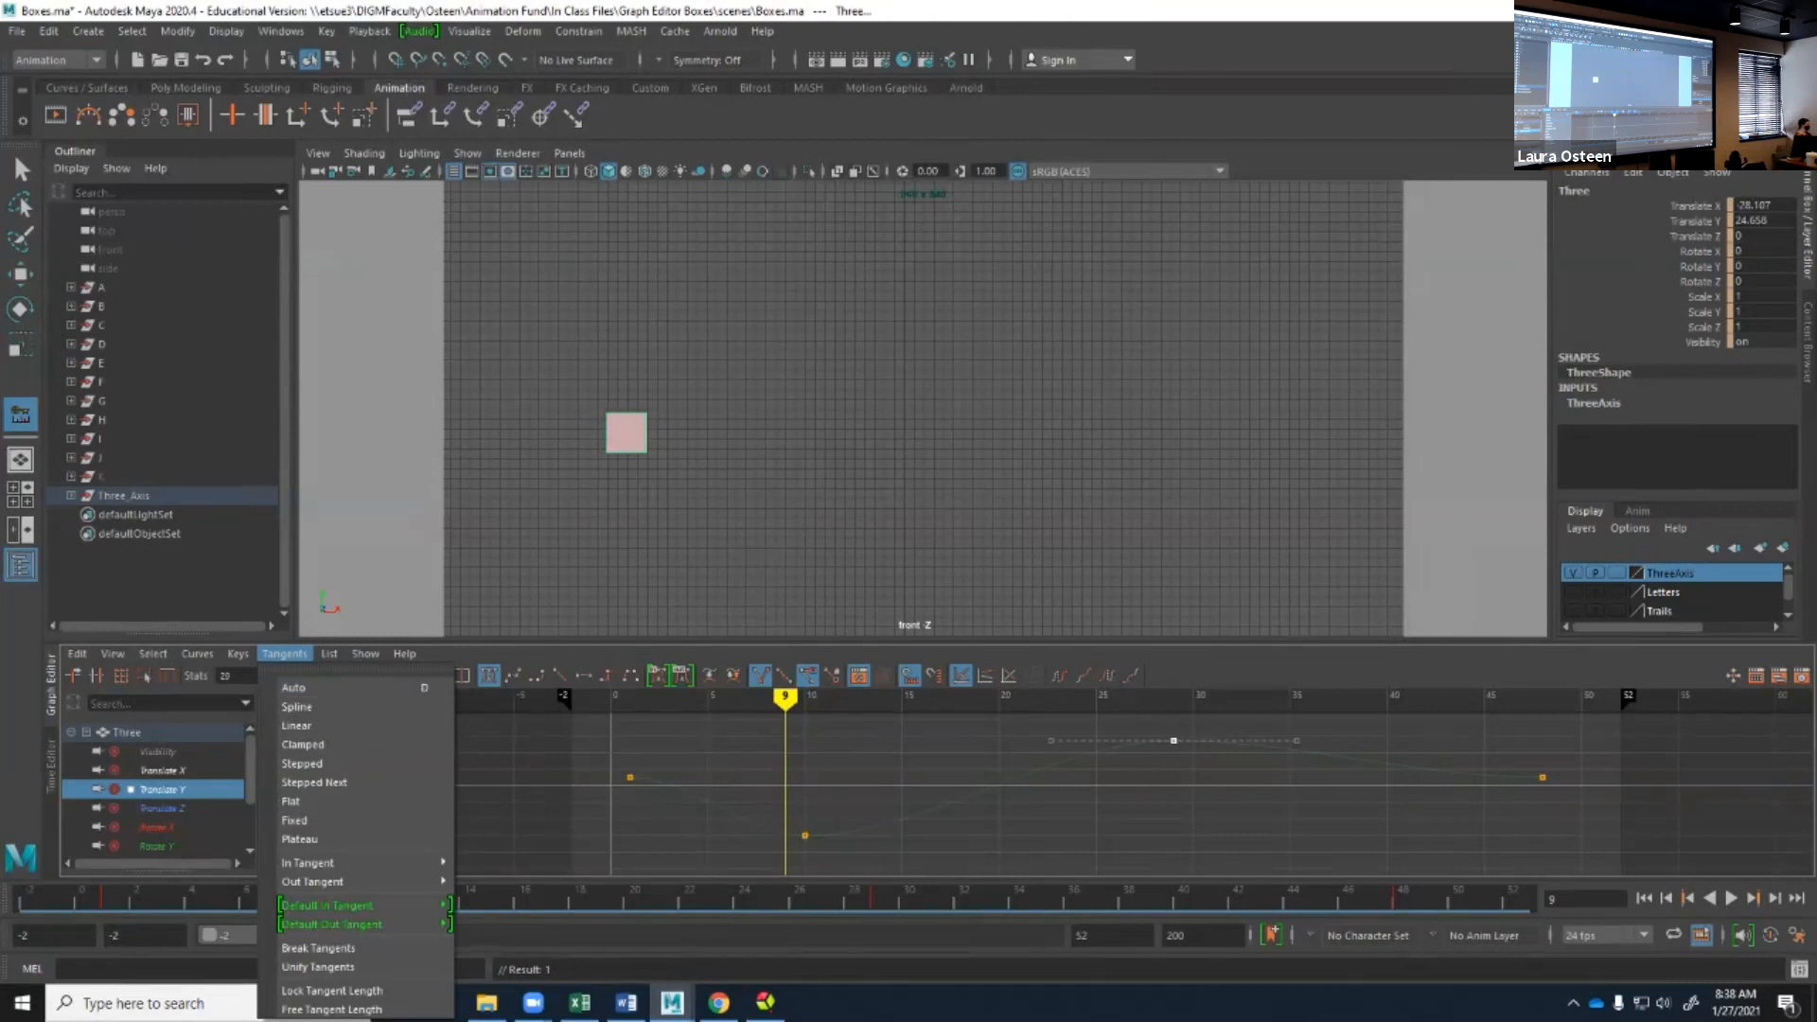
left_click_drag(768, 717, 1204, 852)
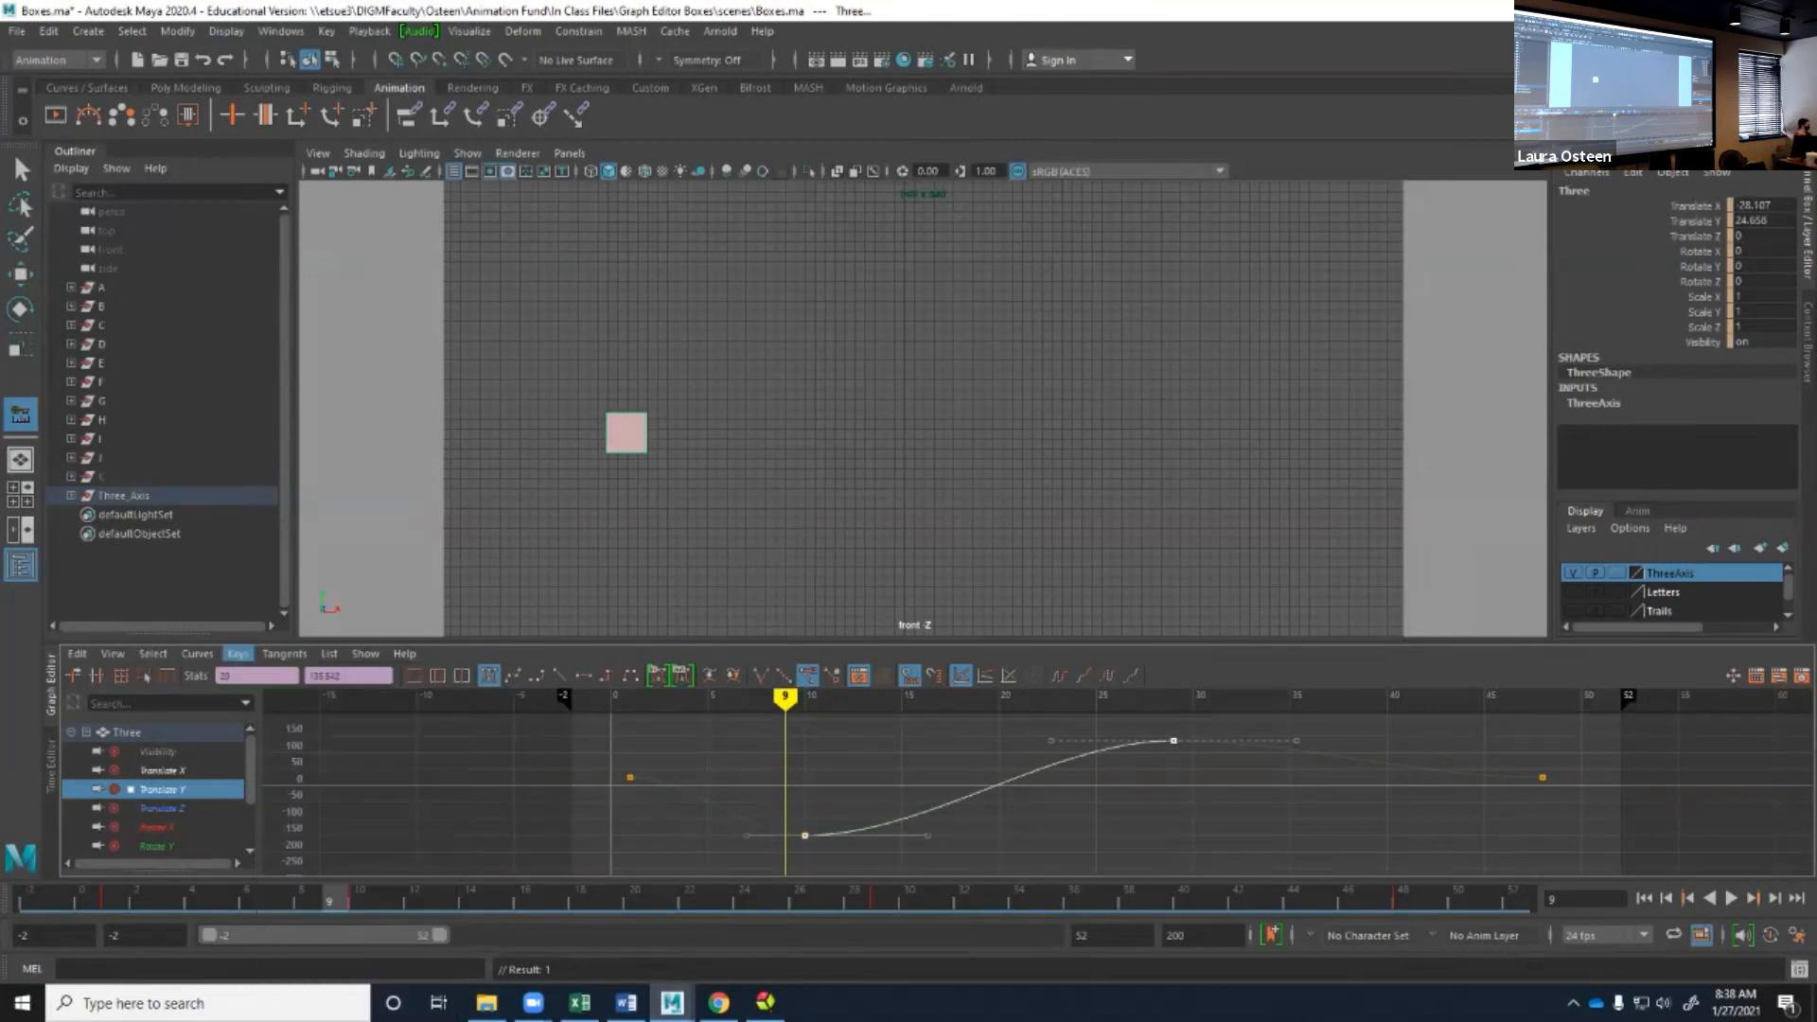
left_click(284, 652)
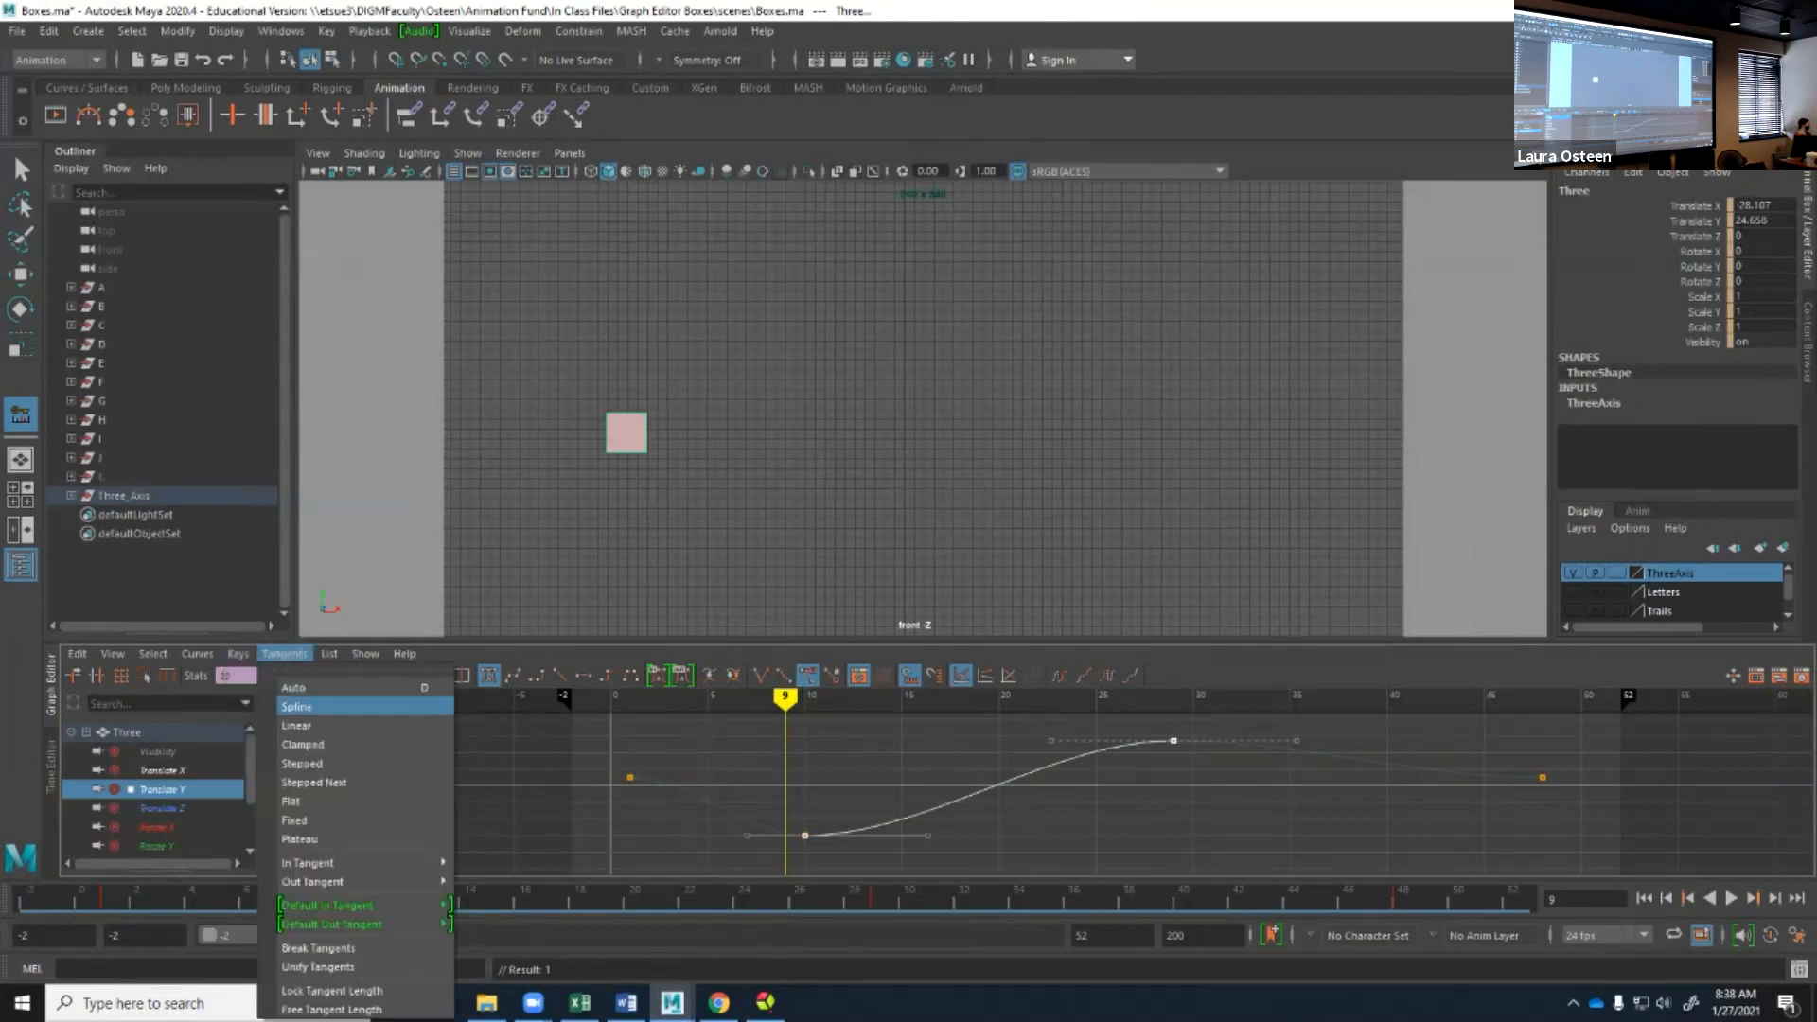
left_click(296, 706)
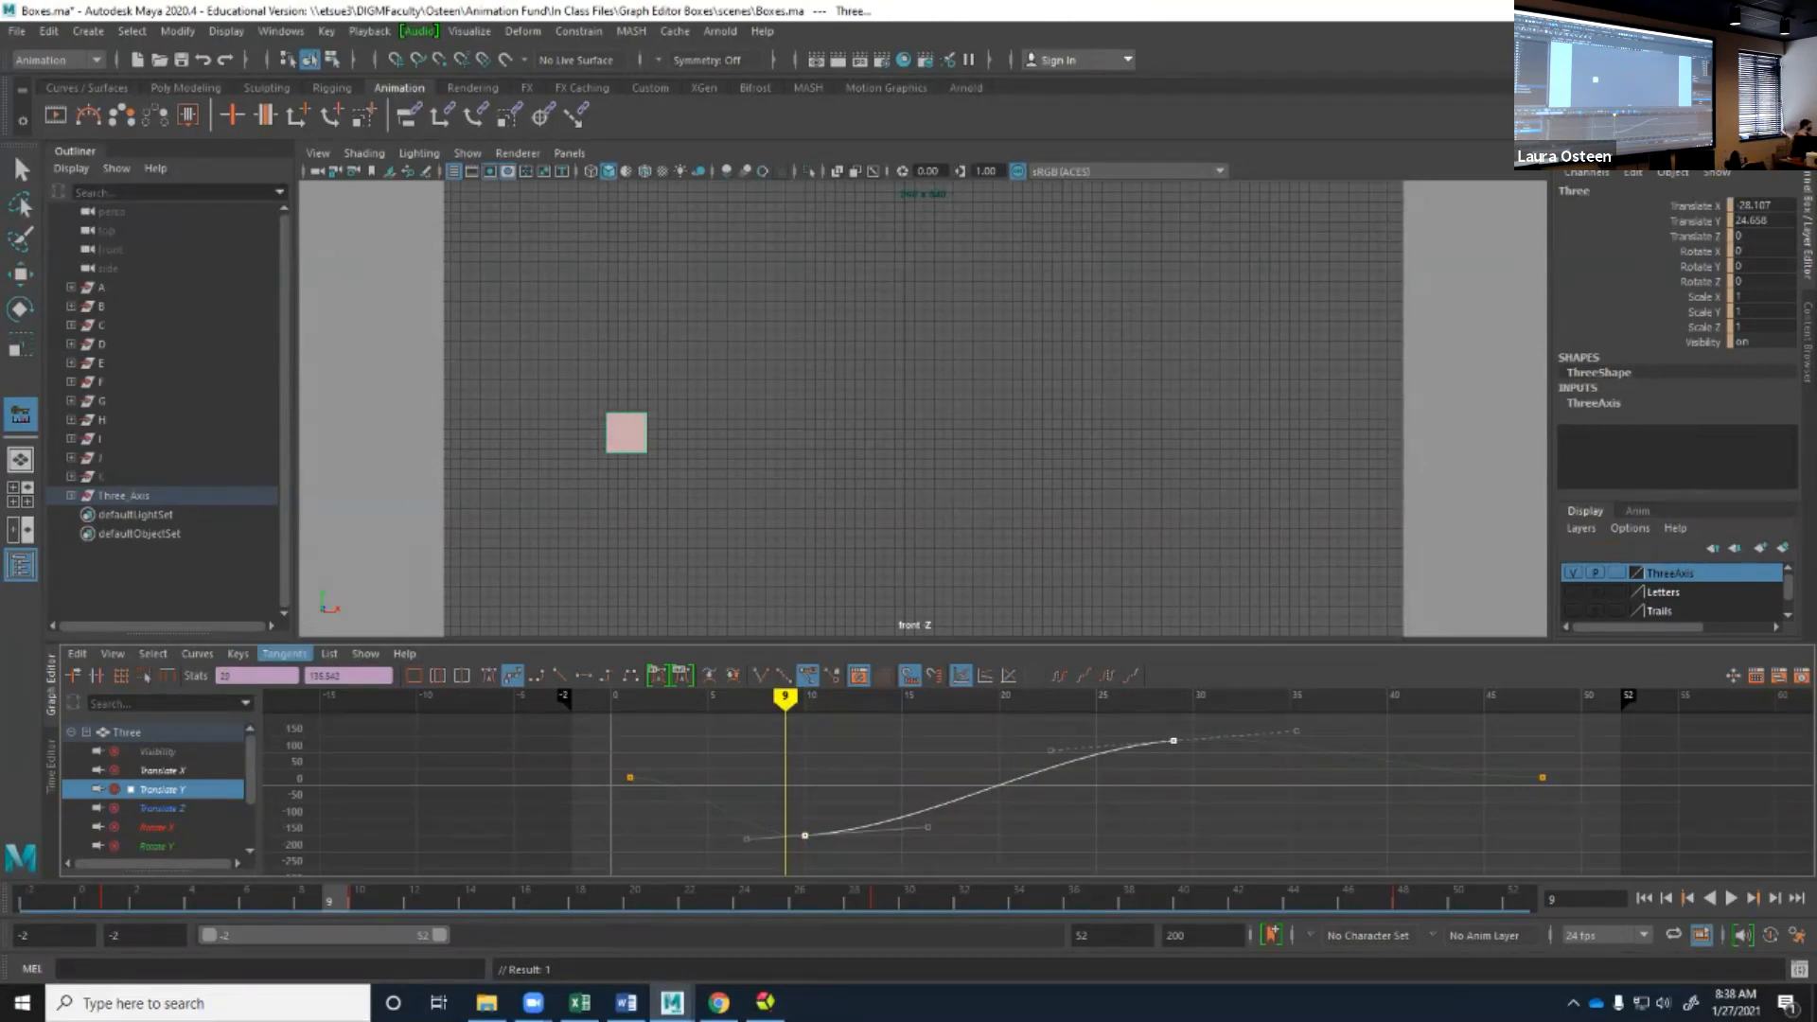
Set the two selected Translate Y keys to Linear tangents and then to Clamped tangents.
left_click(284, 653)
left_click(296, 725)
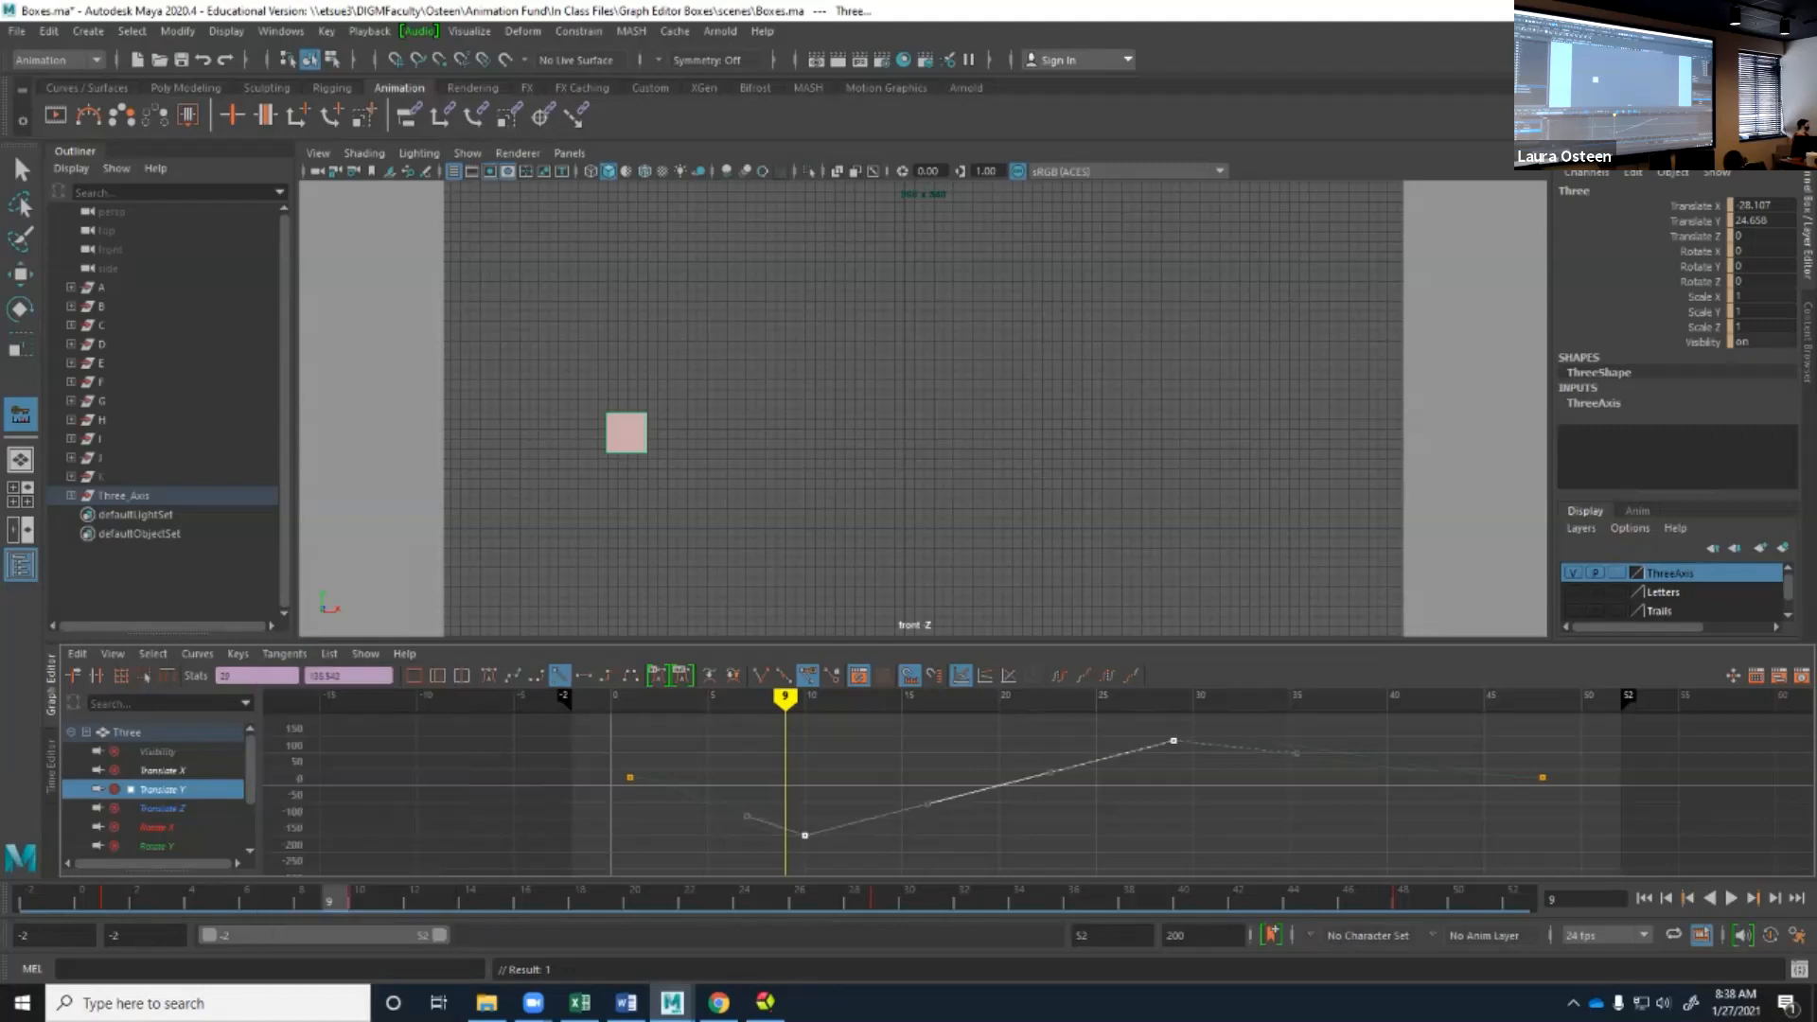
left_click(284, 654)
left_click(297, 744)
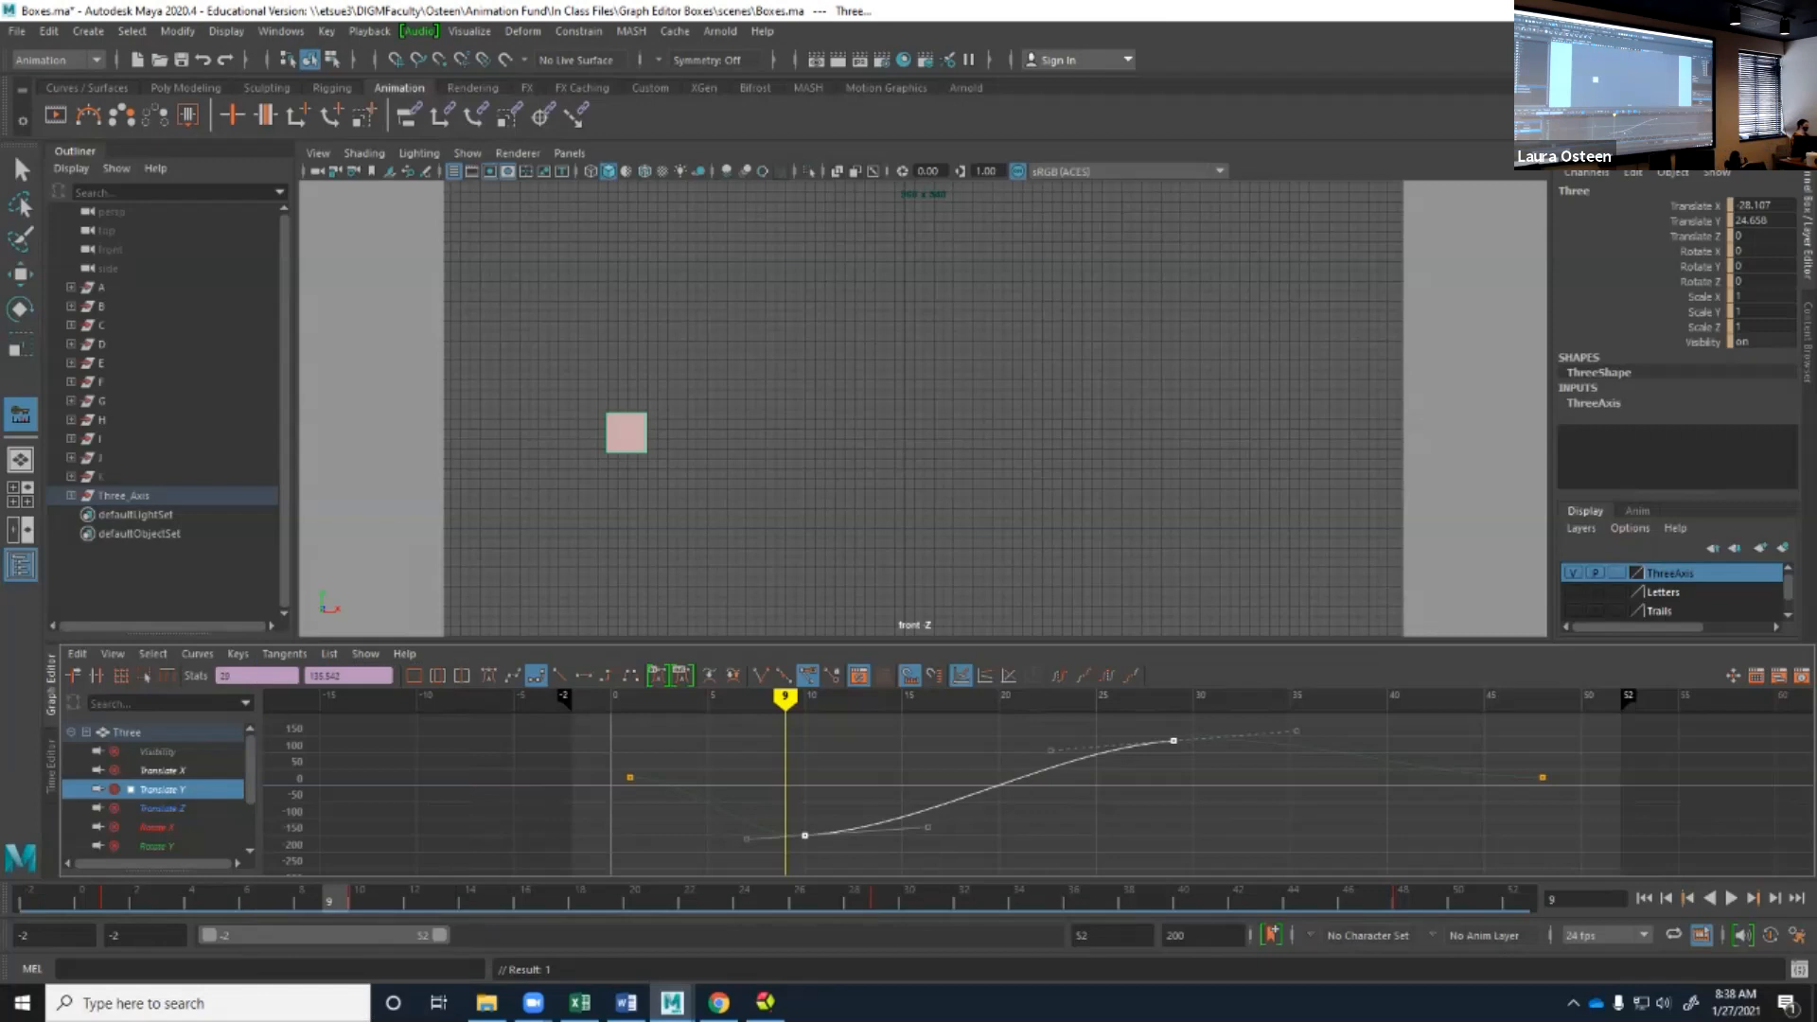
Set the two selected keys to Stepped tangents, then play the animation and stop at frame 10.
left_click(284, 653)
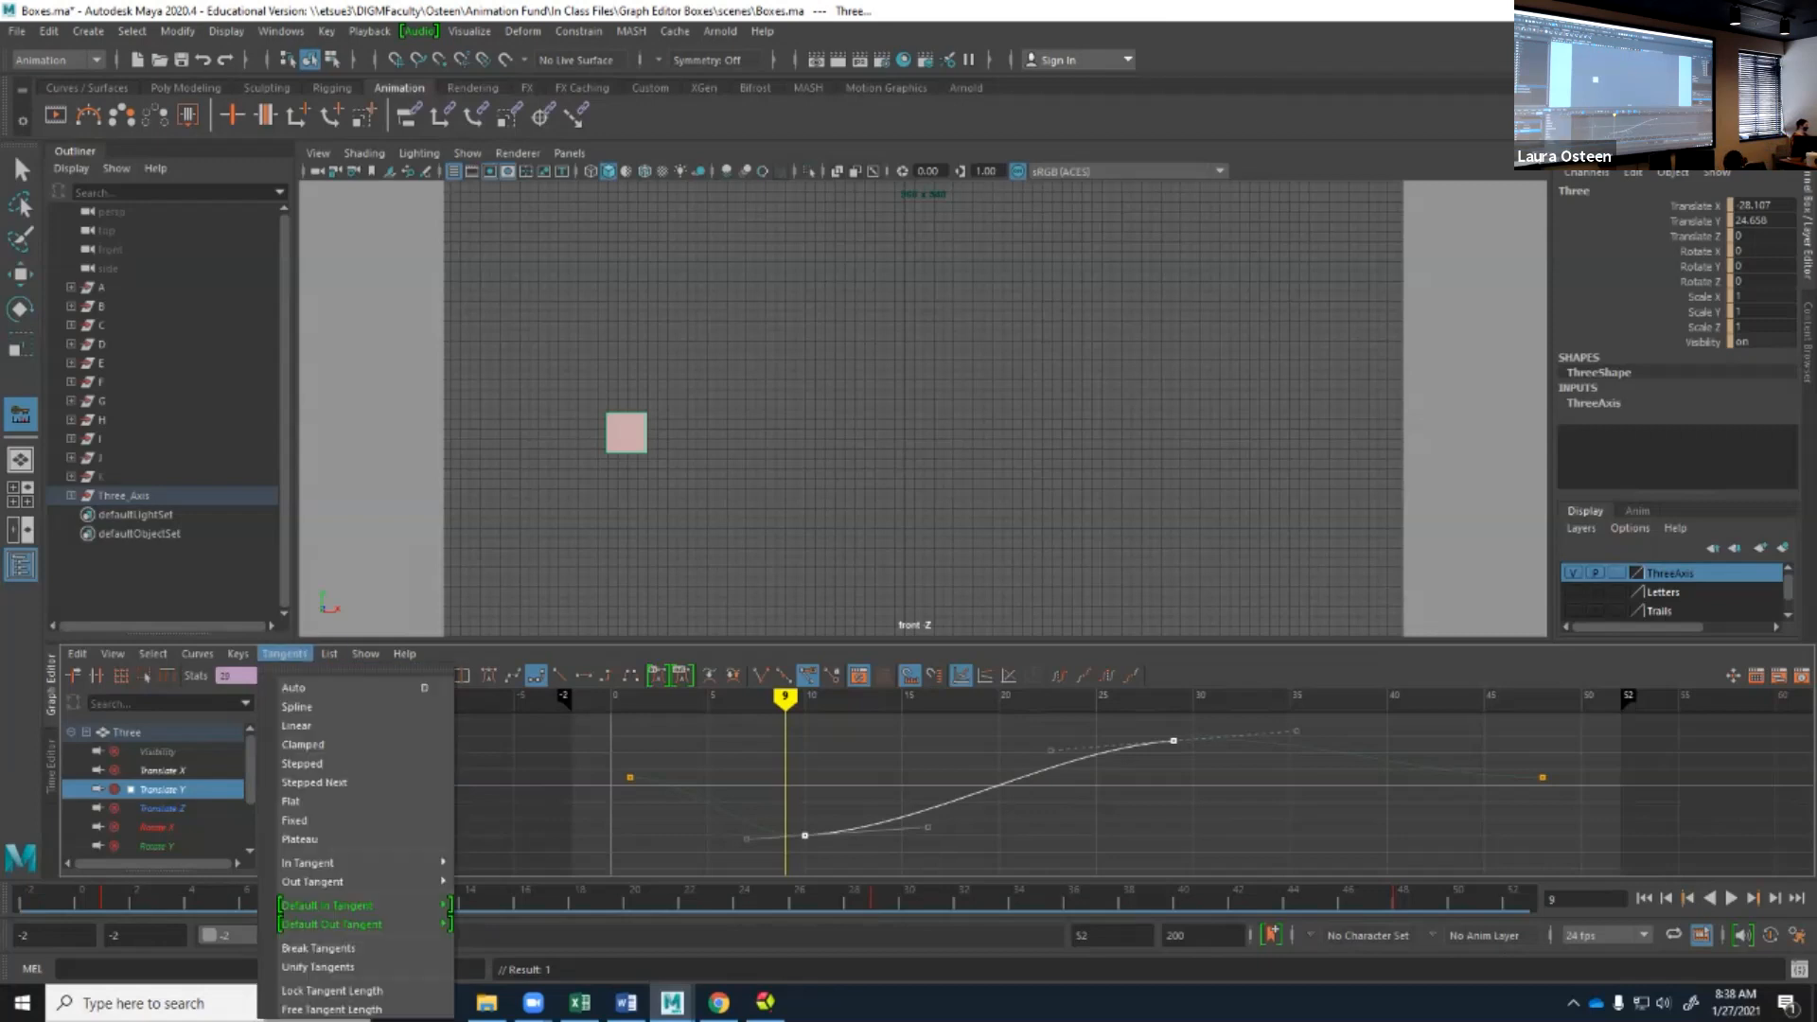
left_click(303, 762)
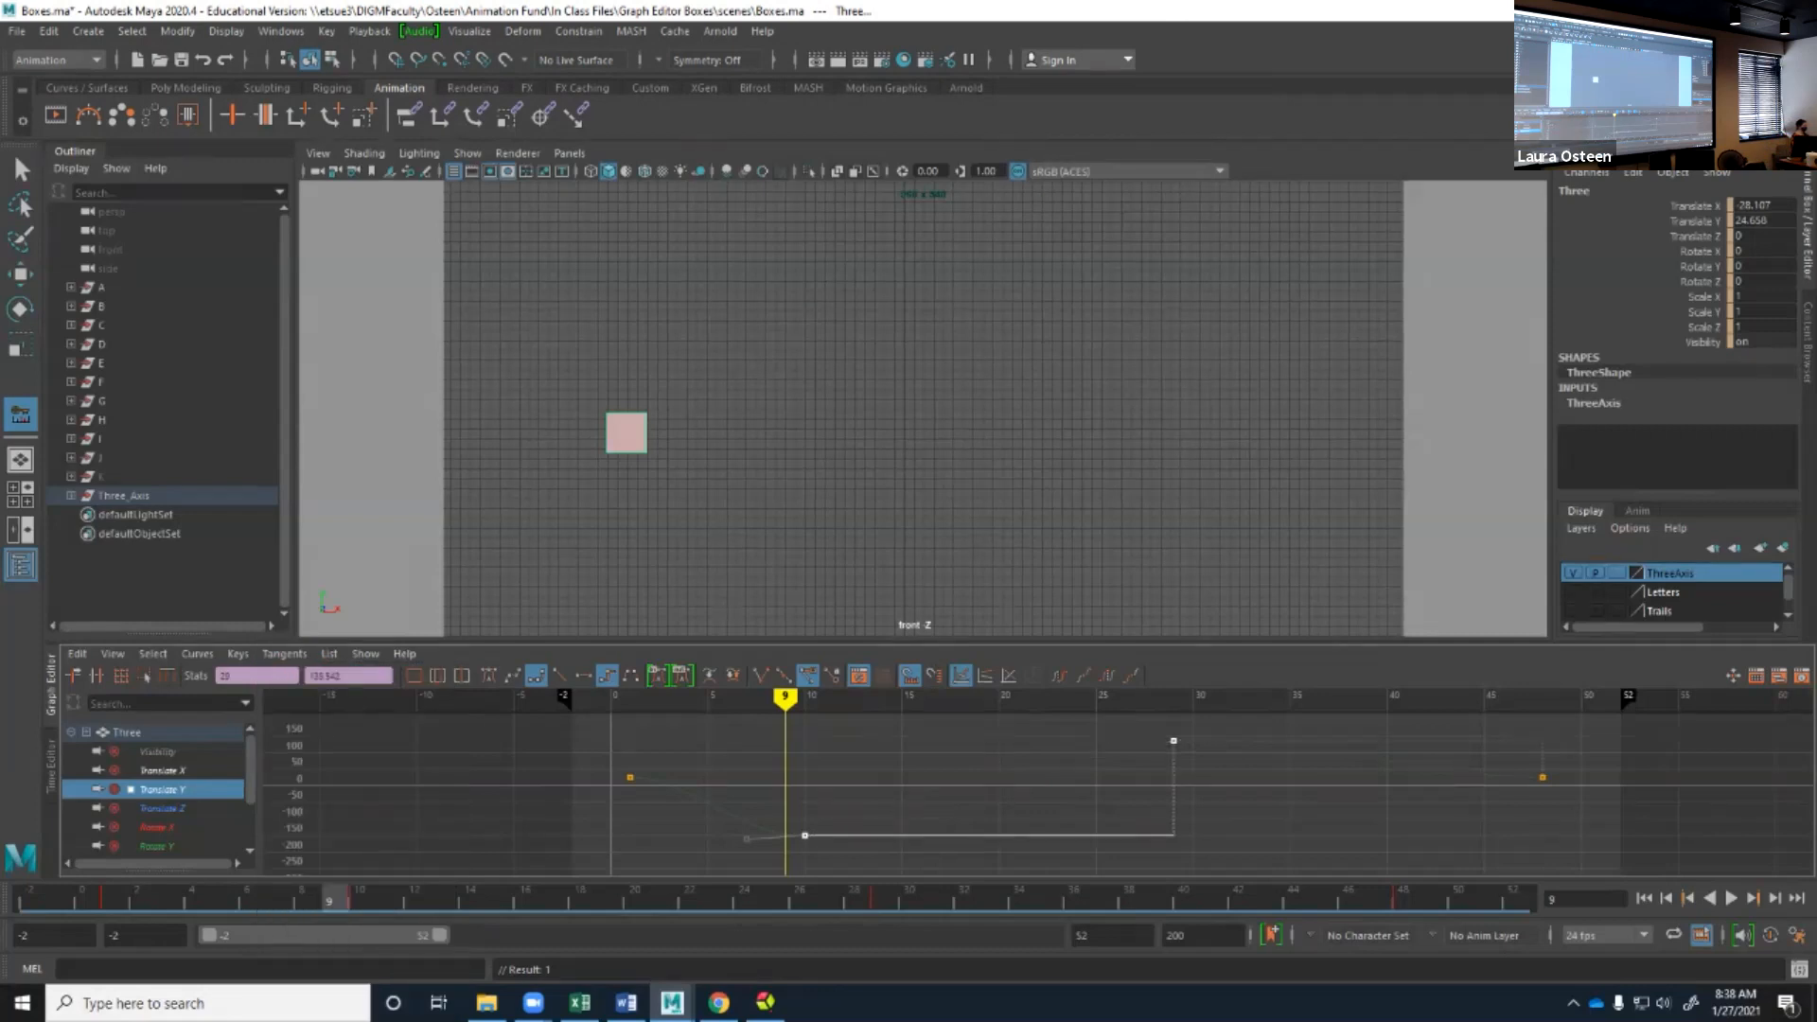
key("alt+v")
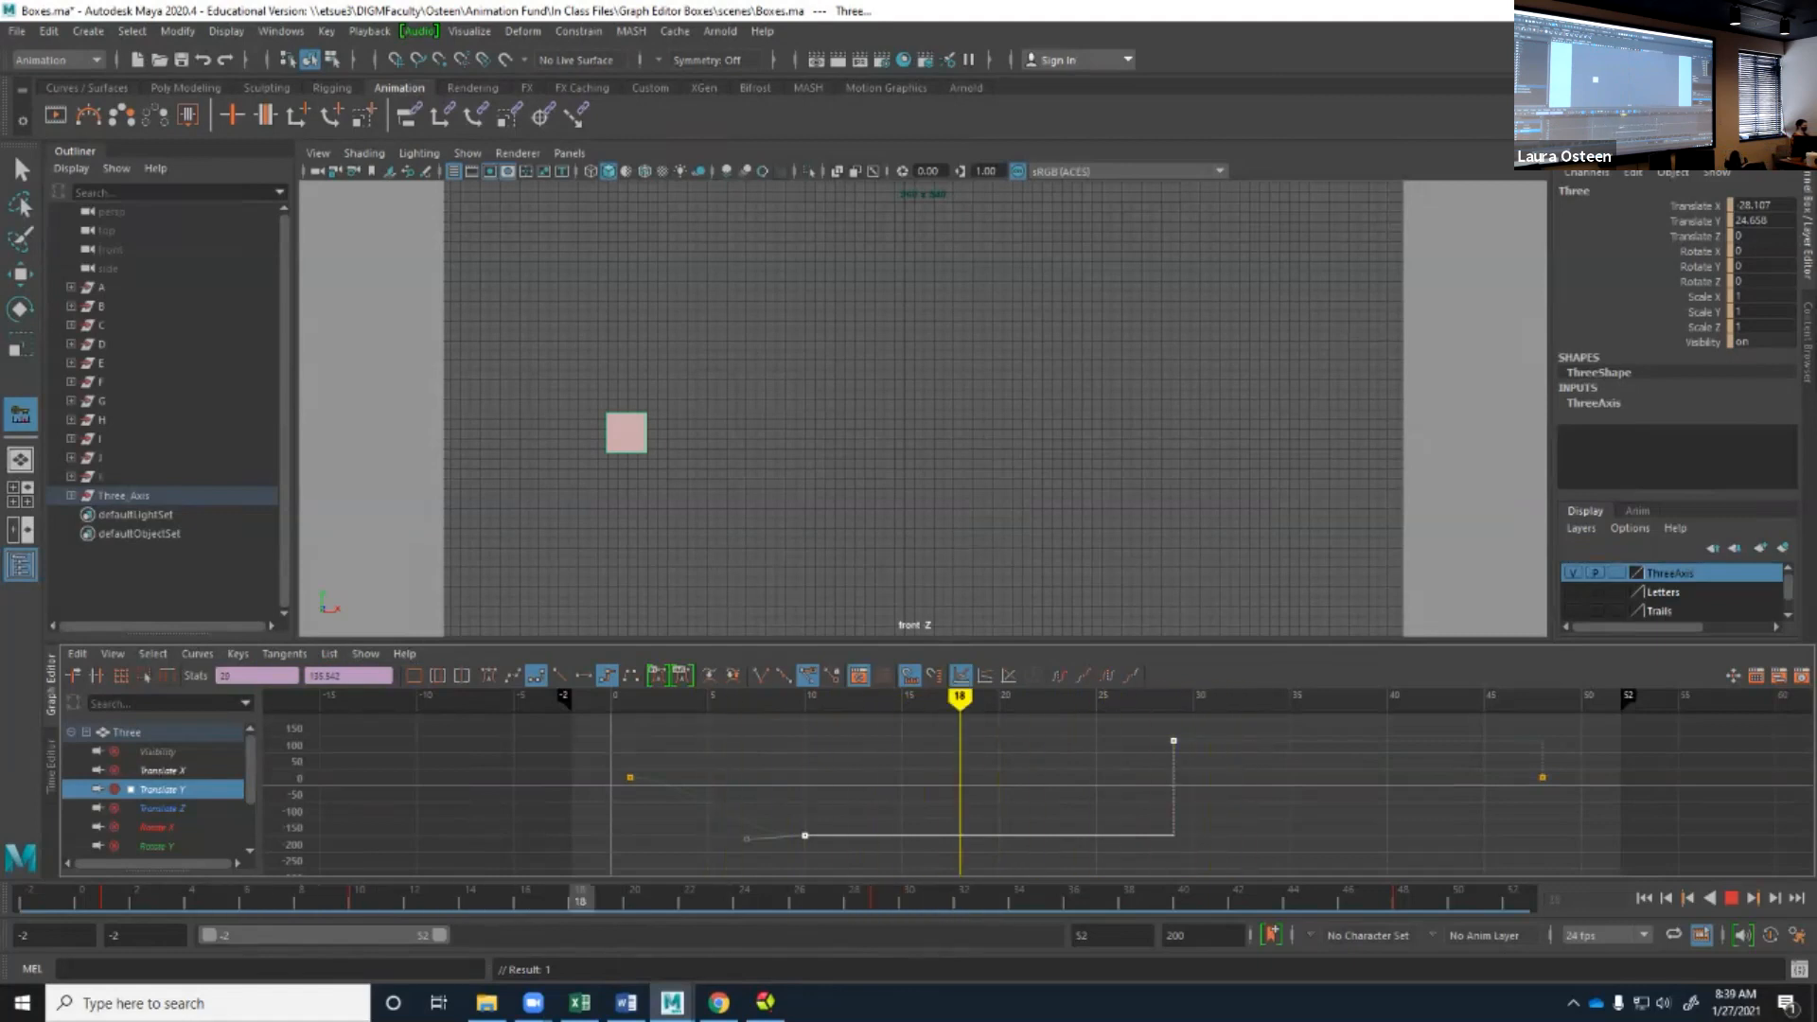
key("alt+v")
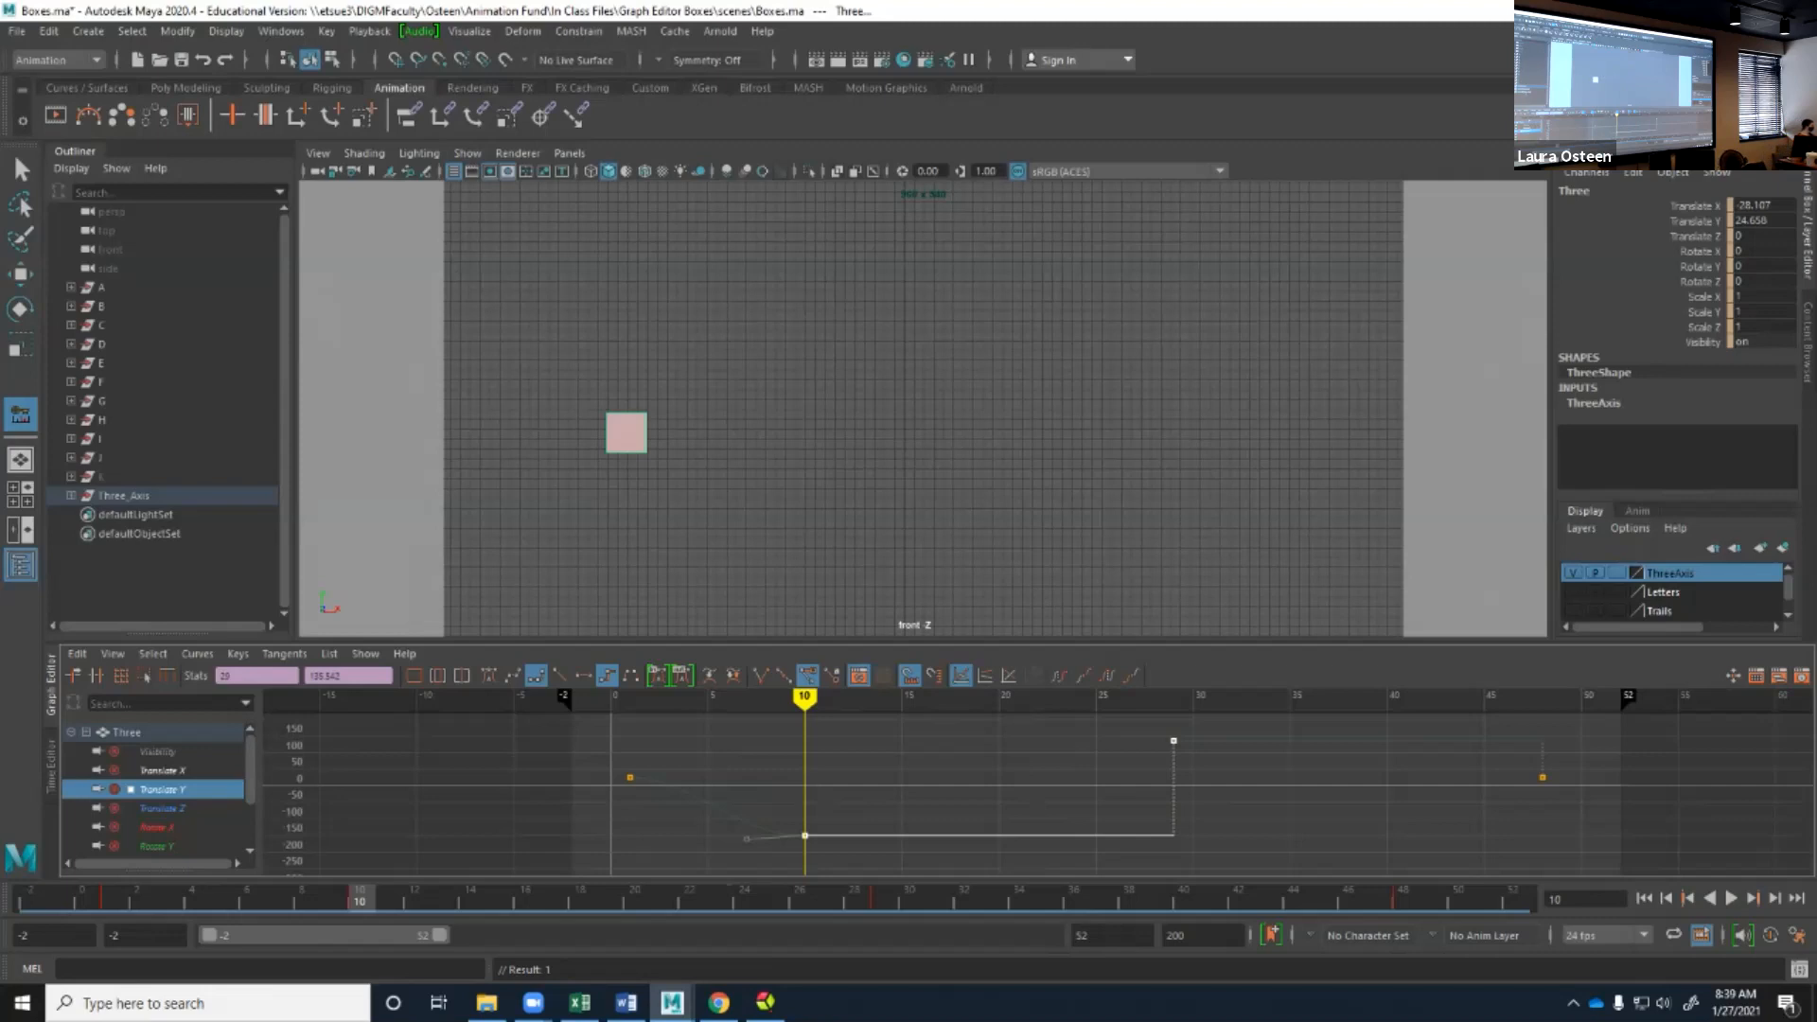
Set the two selected Translate Y keys to Stepped Next tangents, then play the animation and stop it.
left_click(284, 653)
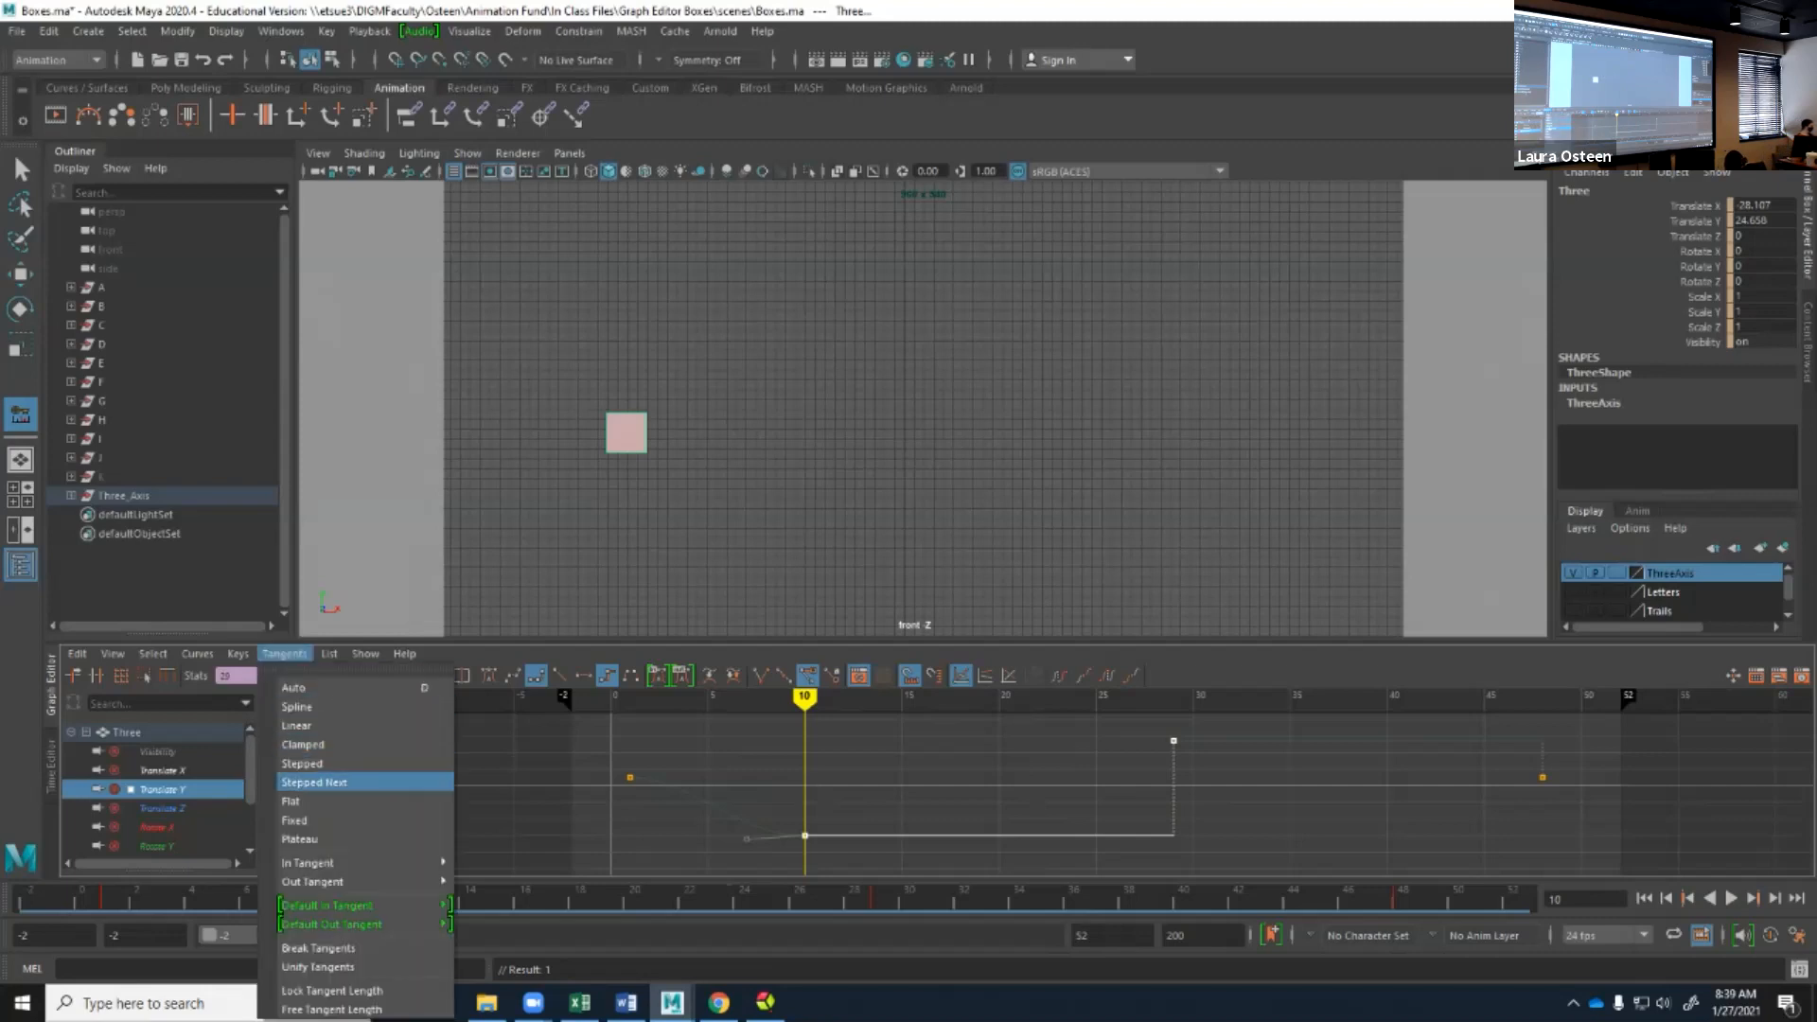
left_click(314, 782)
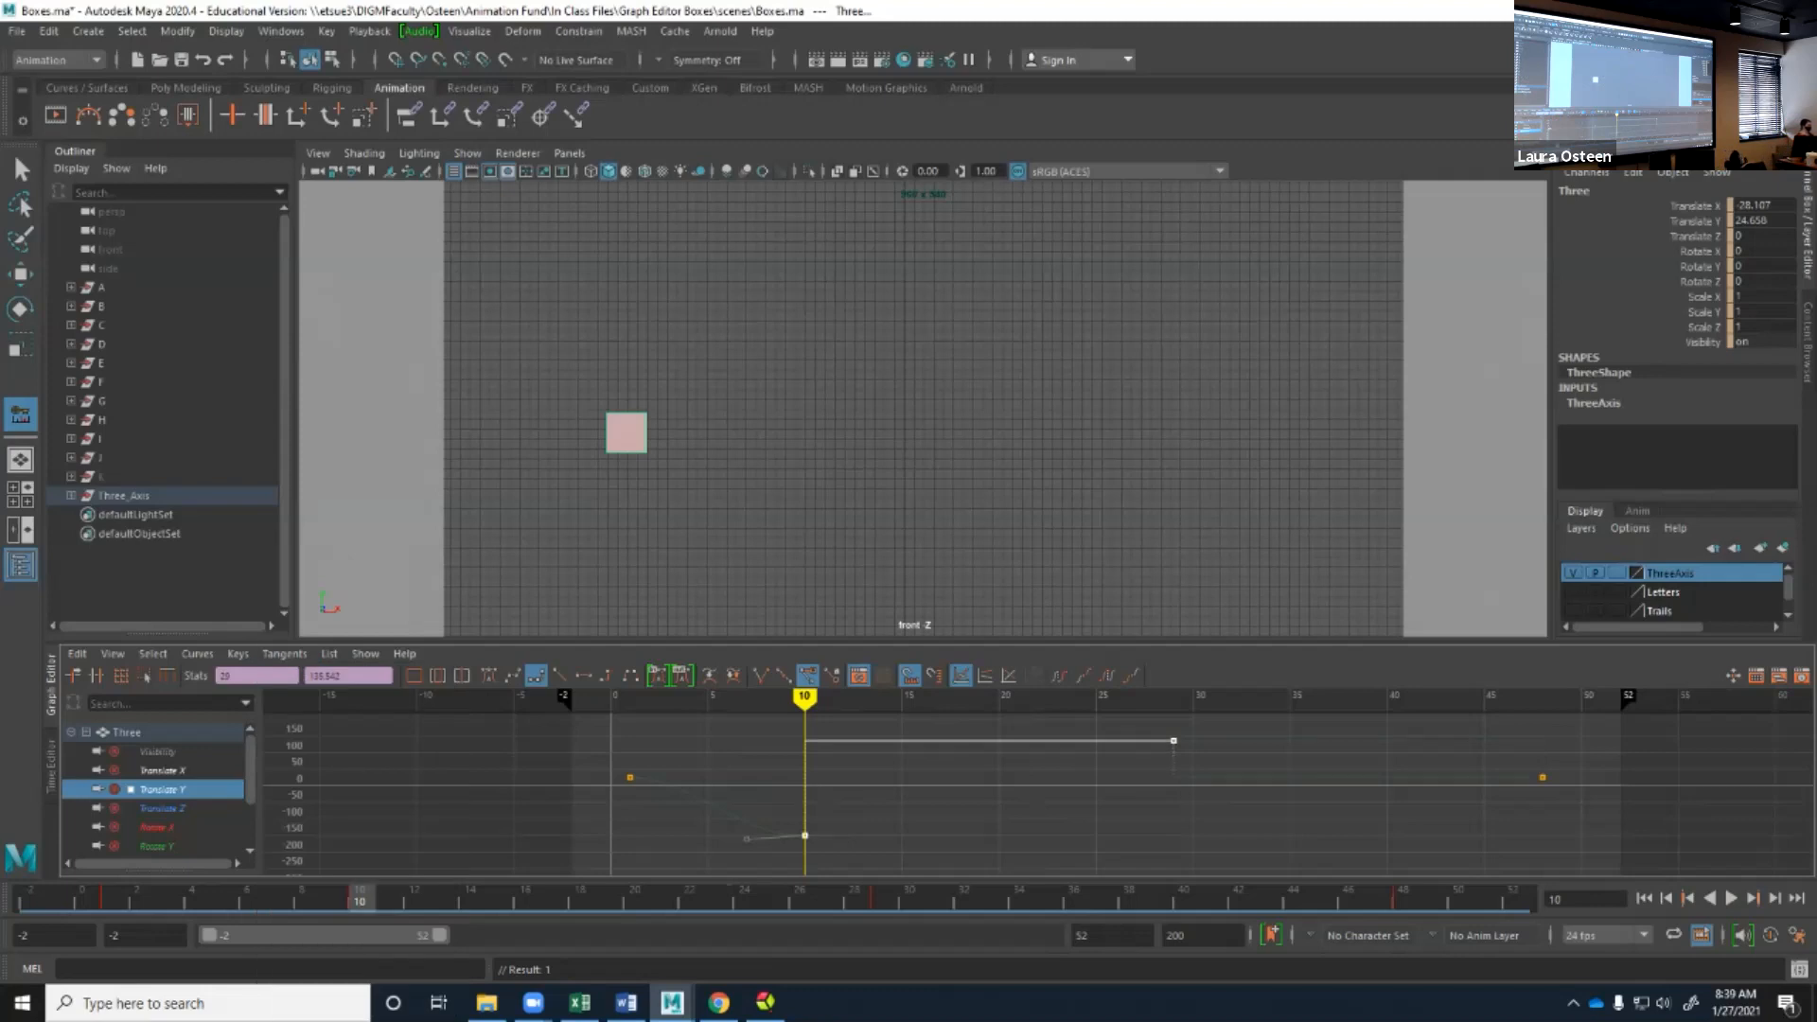
key("alt+v")
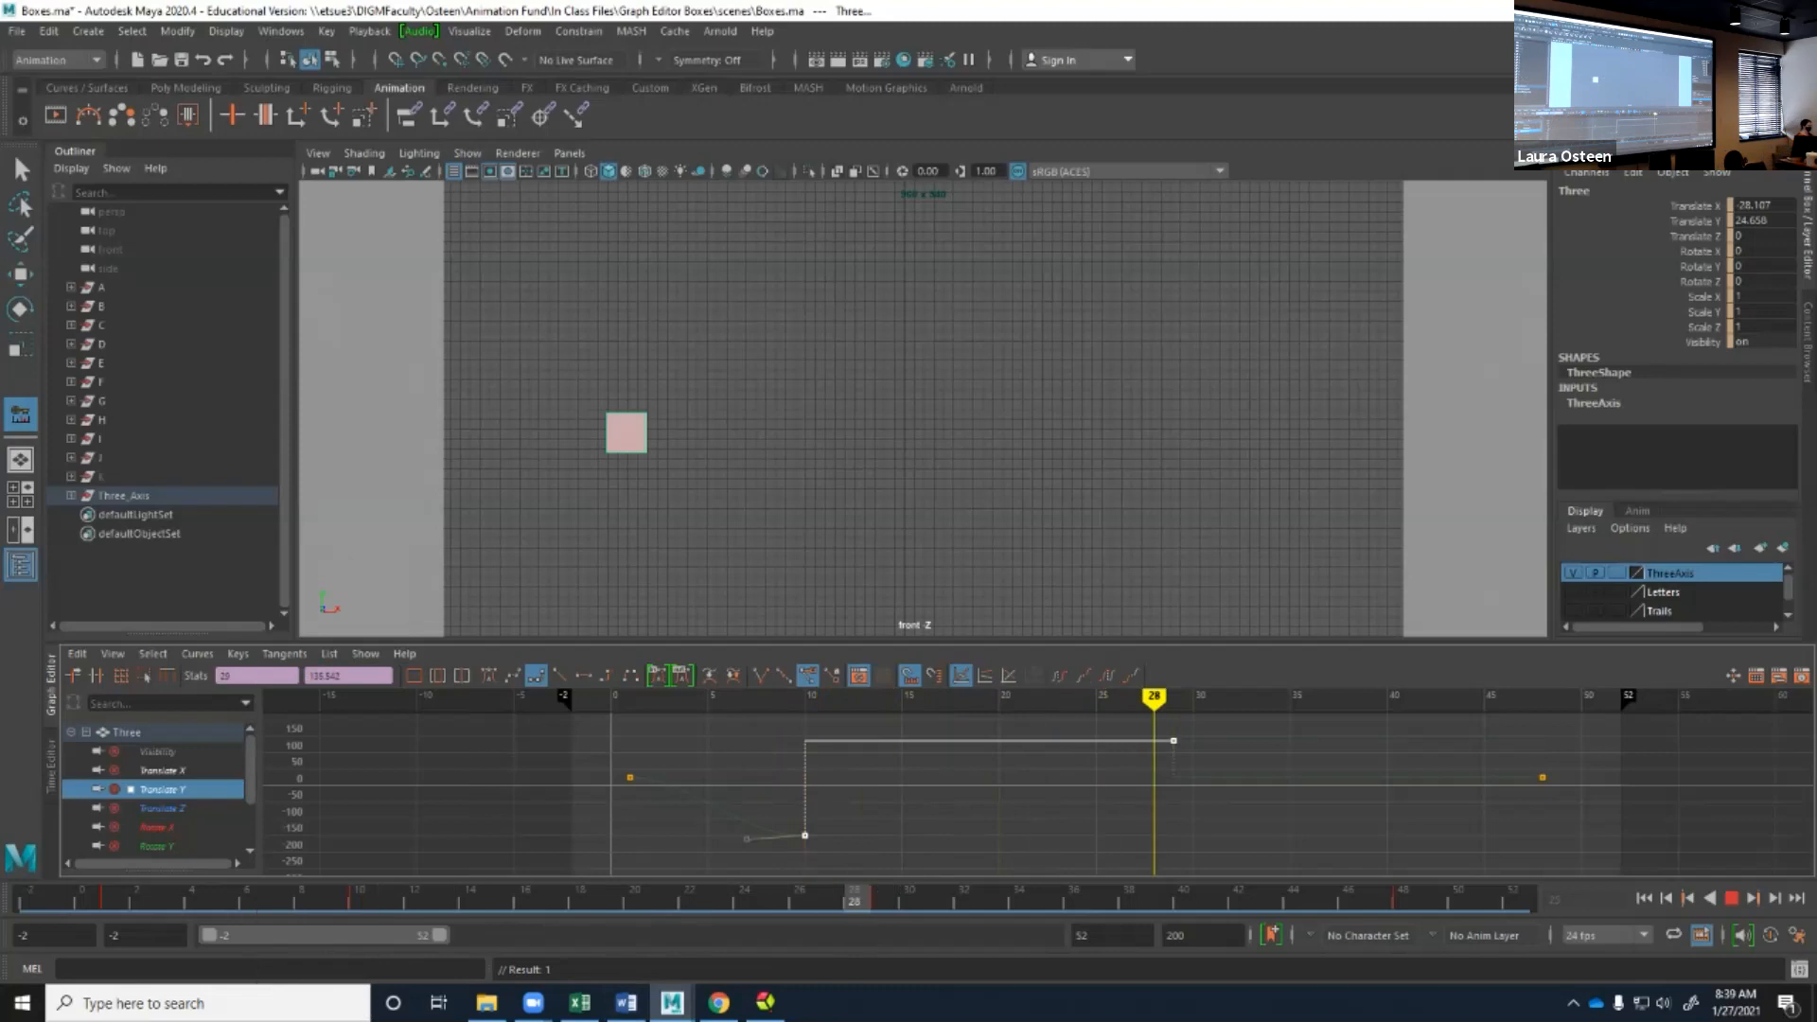
key("alt+v")
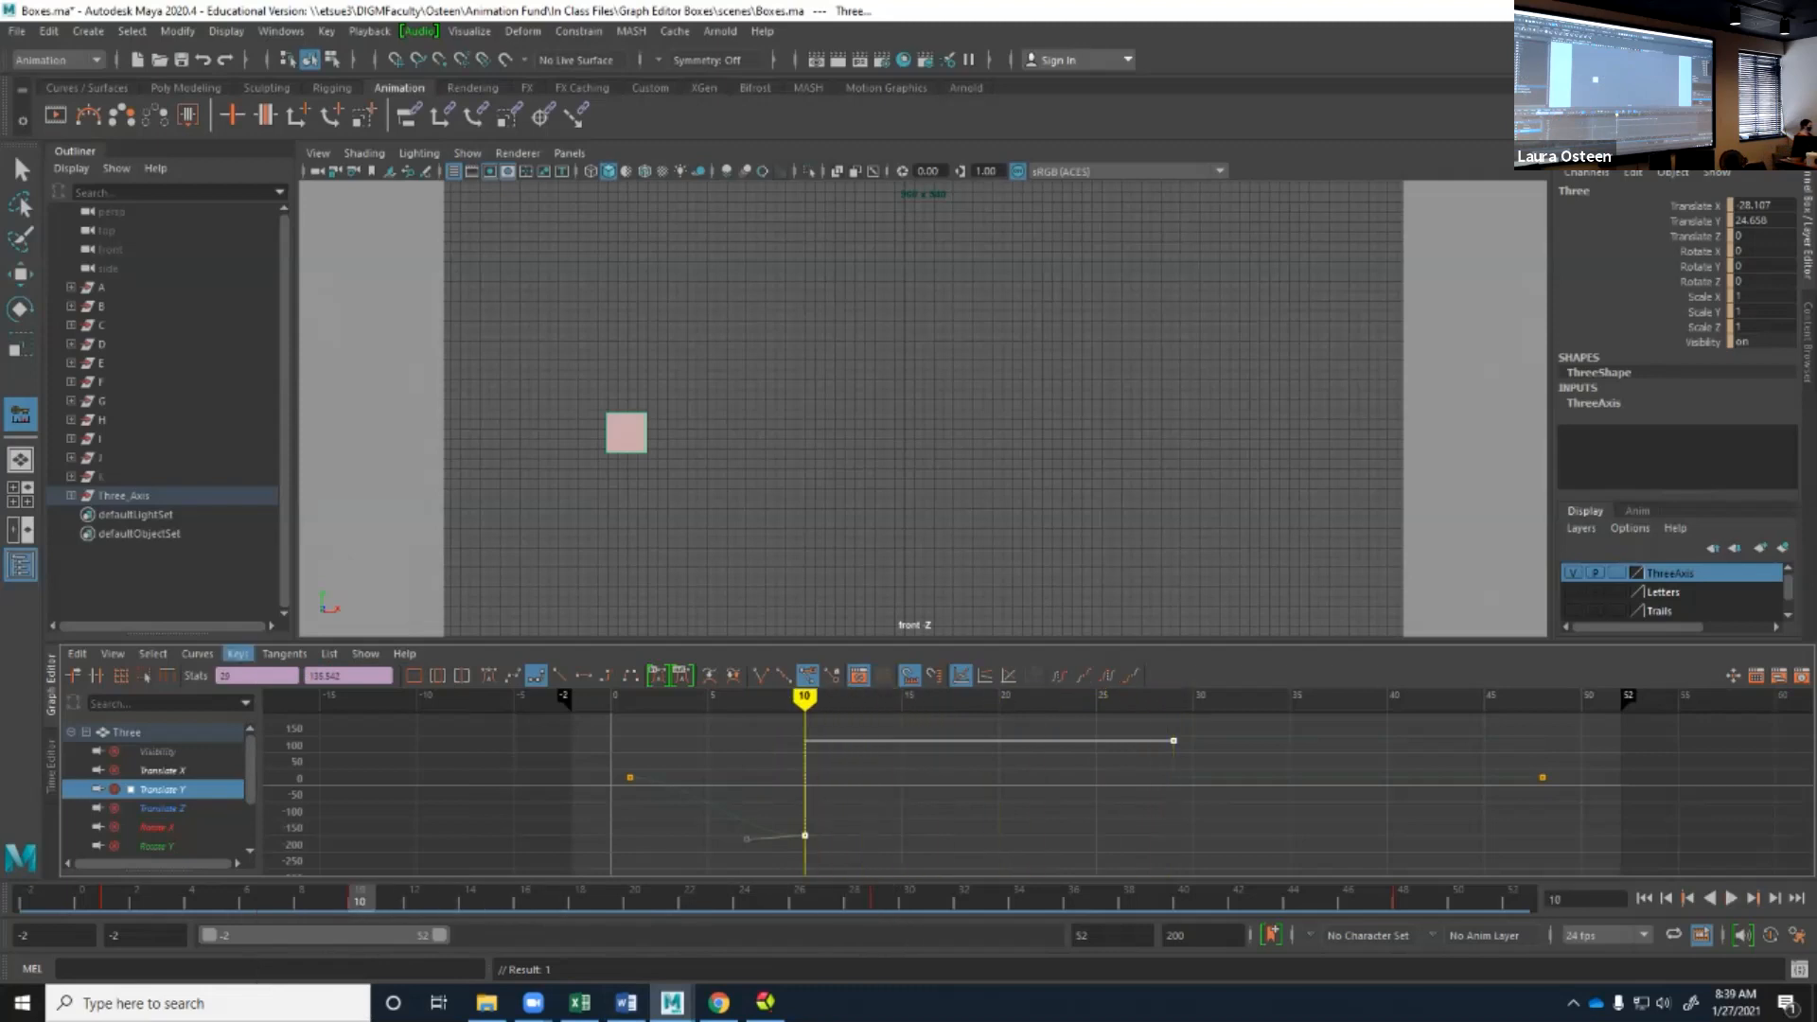
Set the two selected keys to Flat tangents, then try Fixed tangents and undo that change.
left_click(237, 652)
mouse_move(284, 653)
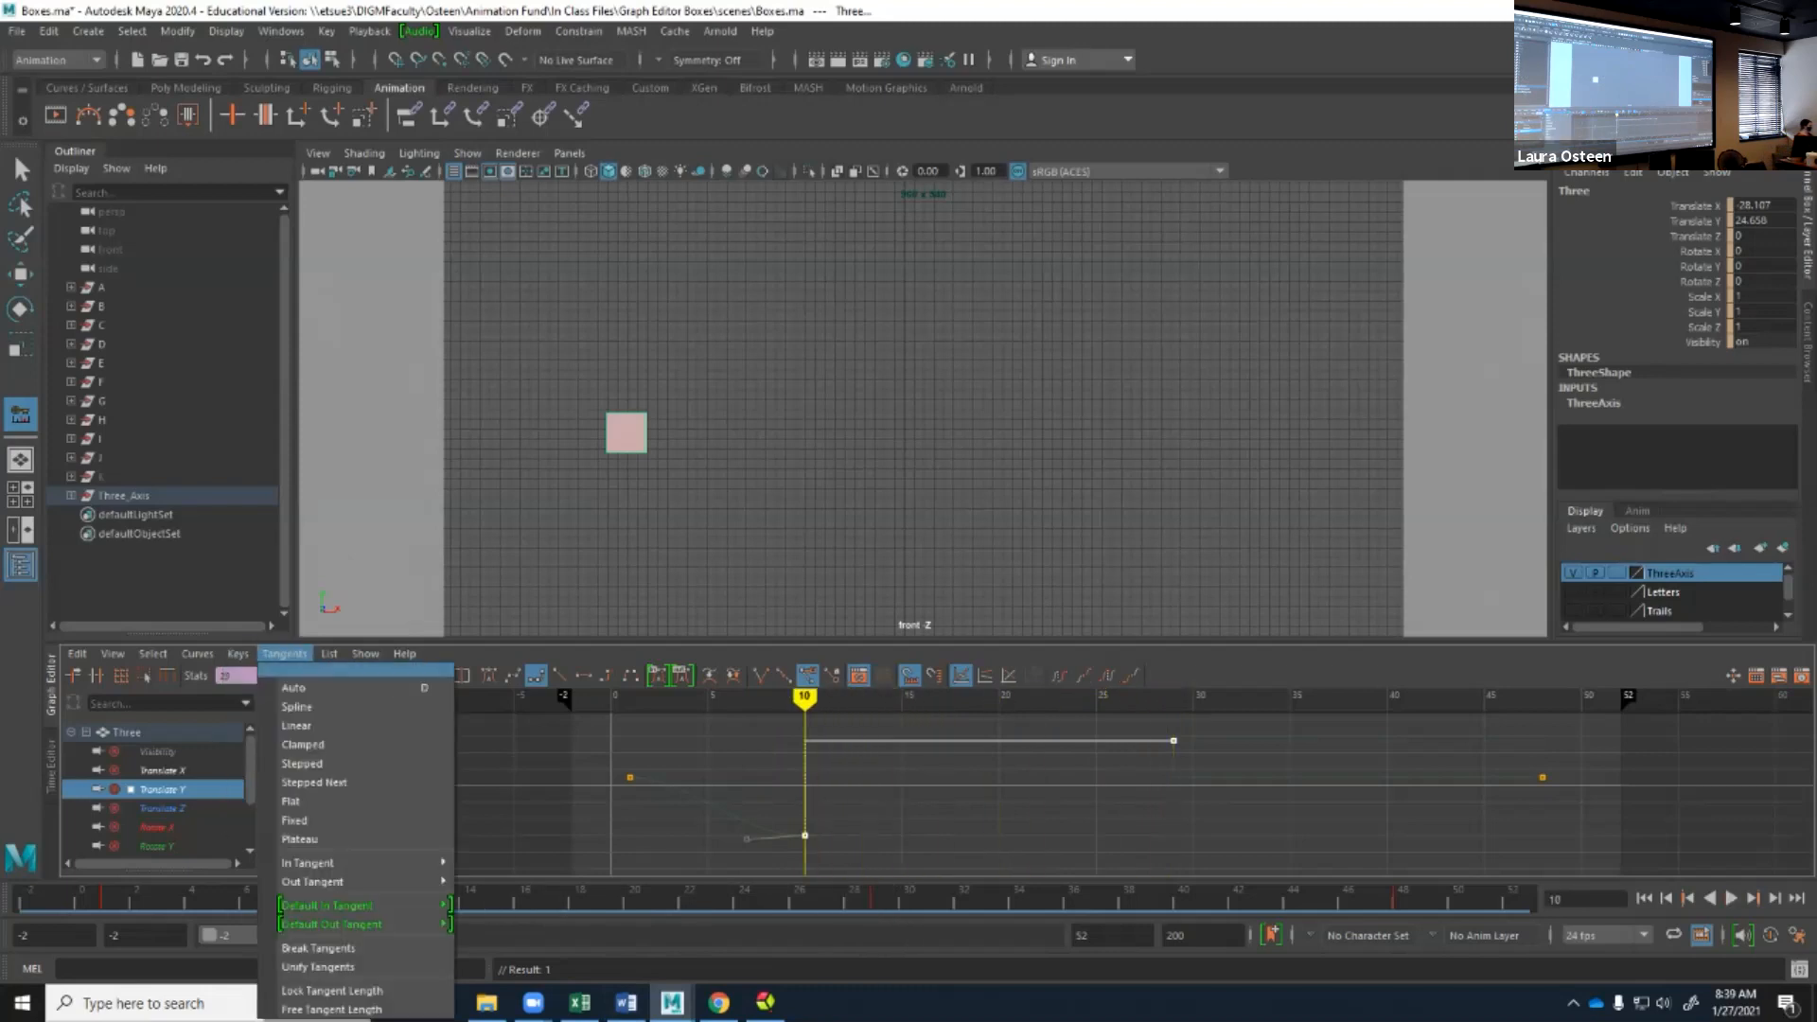
left_click(294, 801)
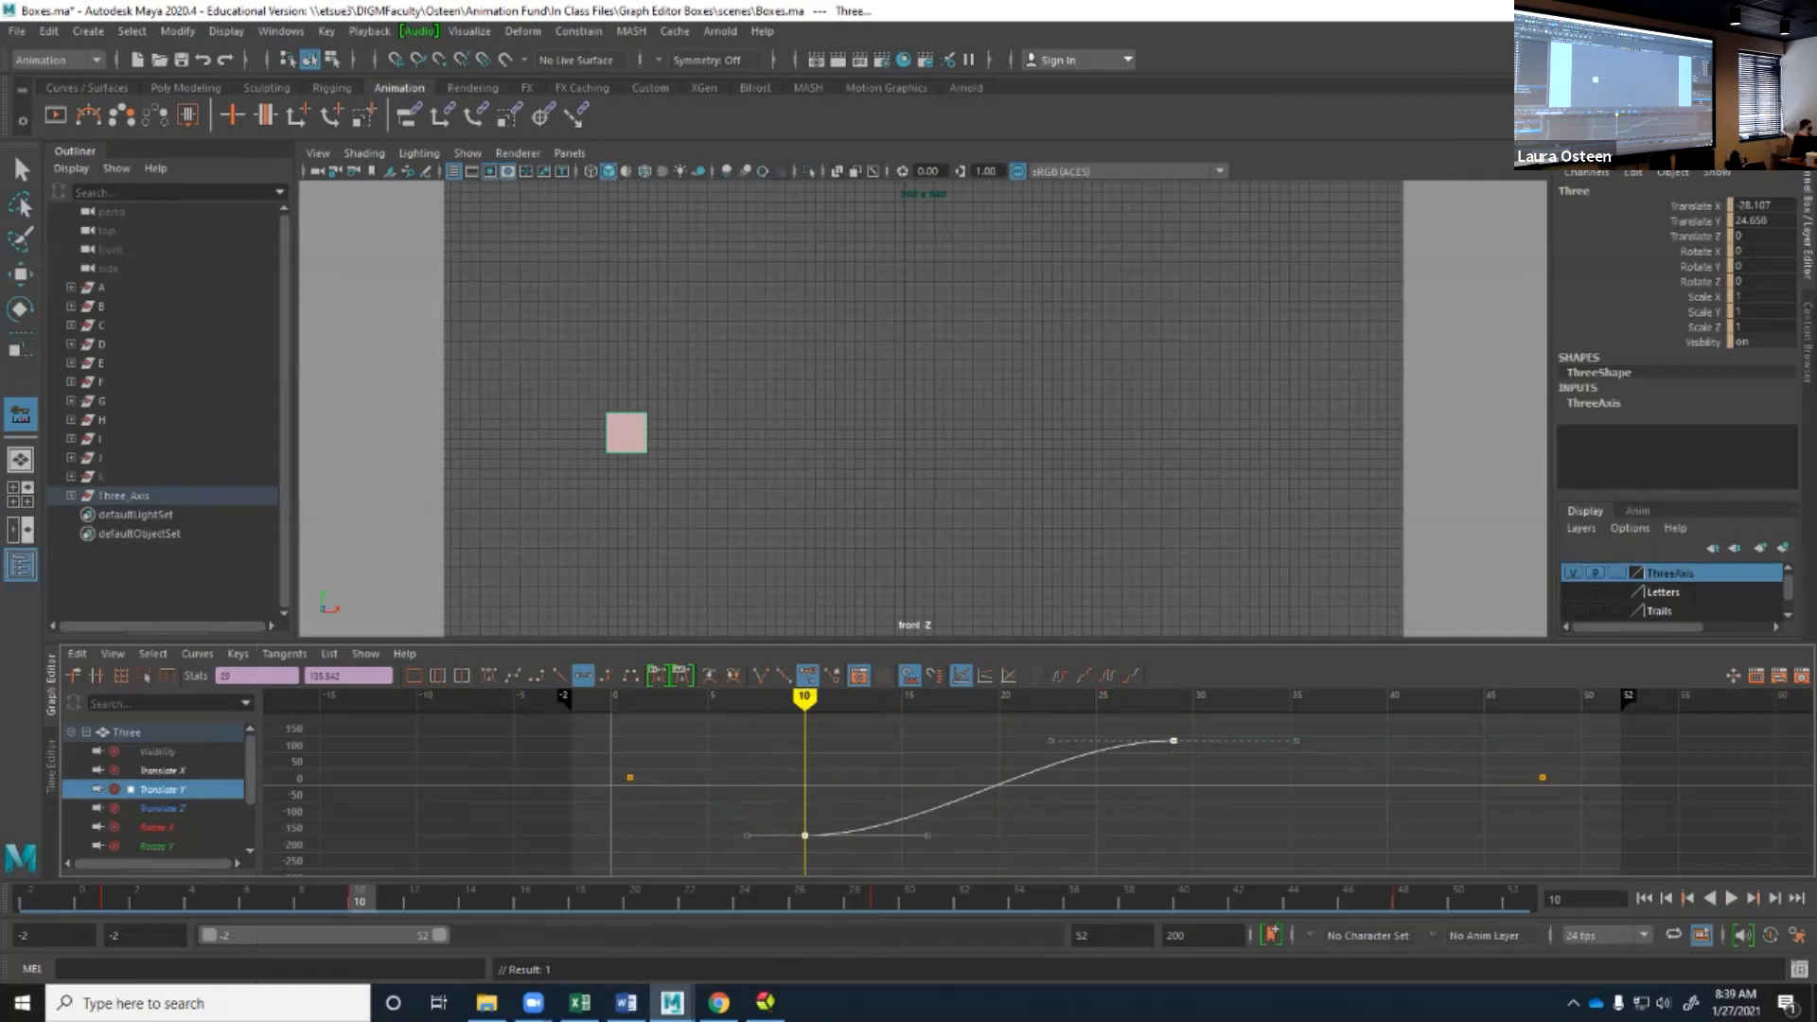
left_click(284, 654)
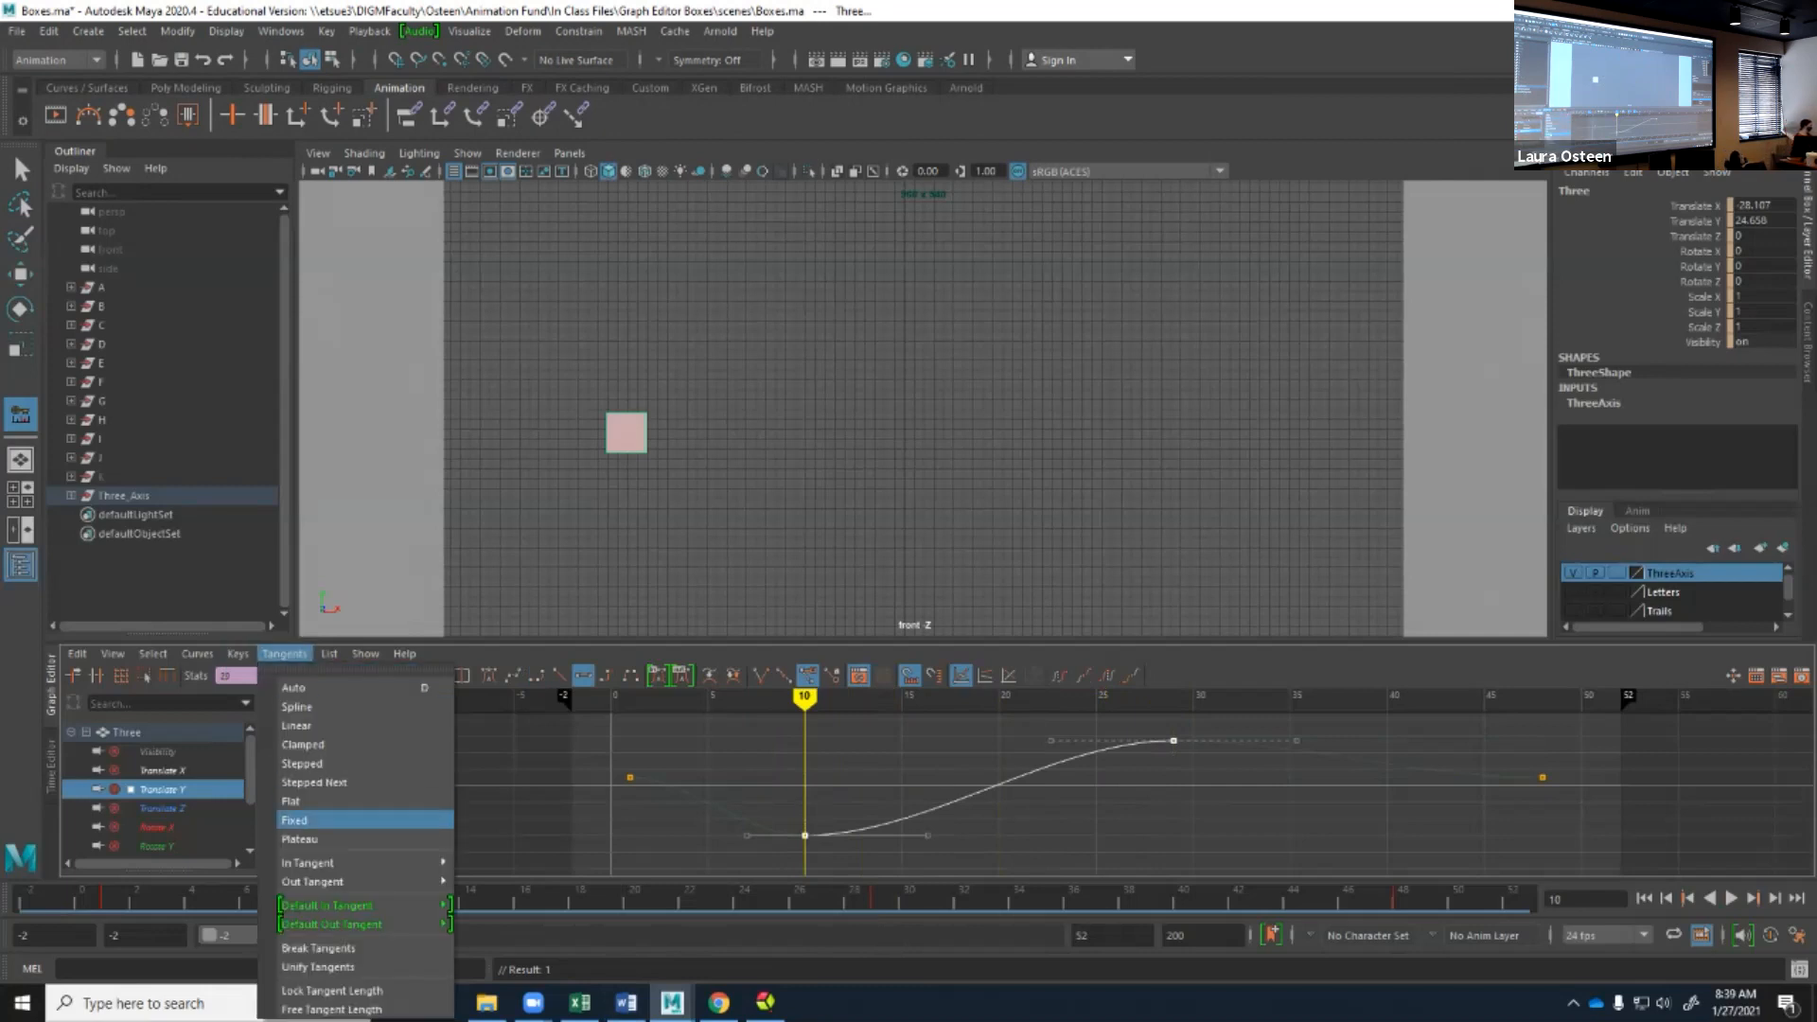
left_click(294, 819)
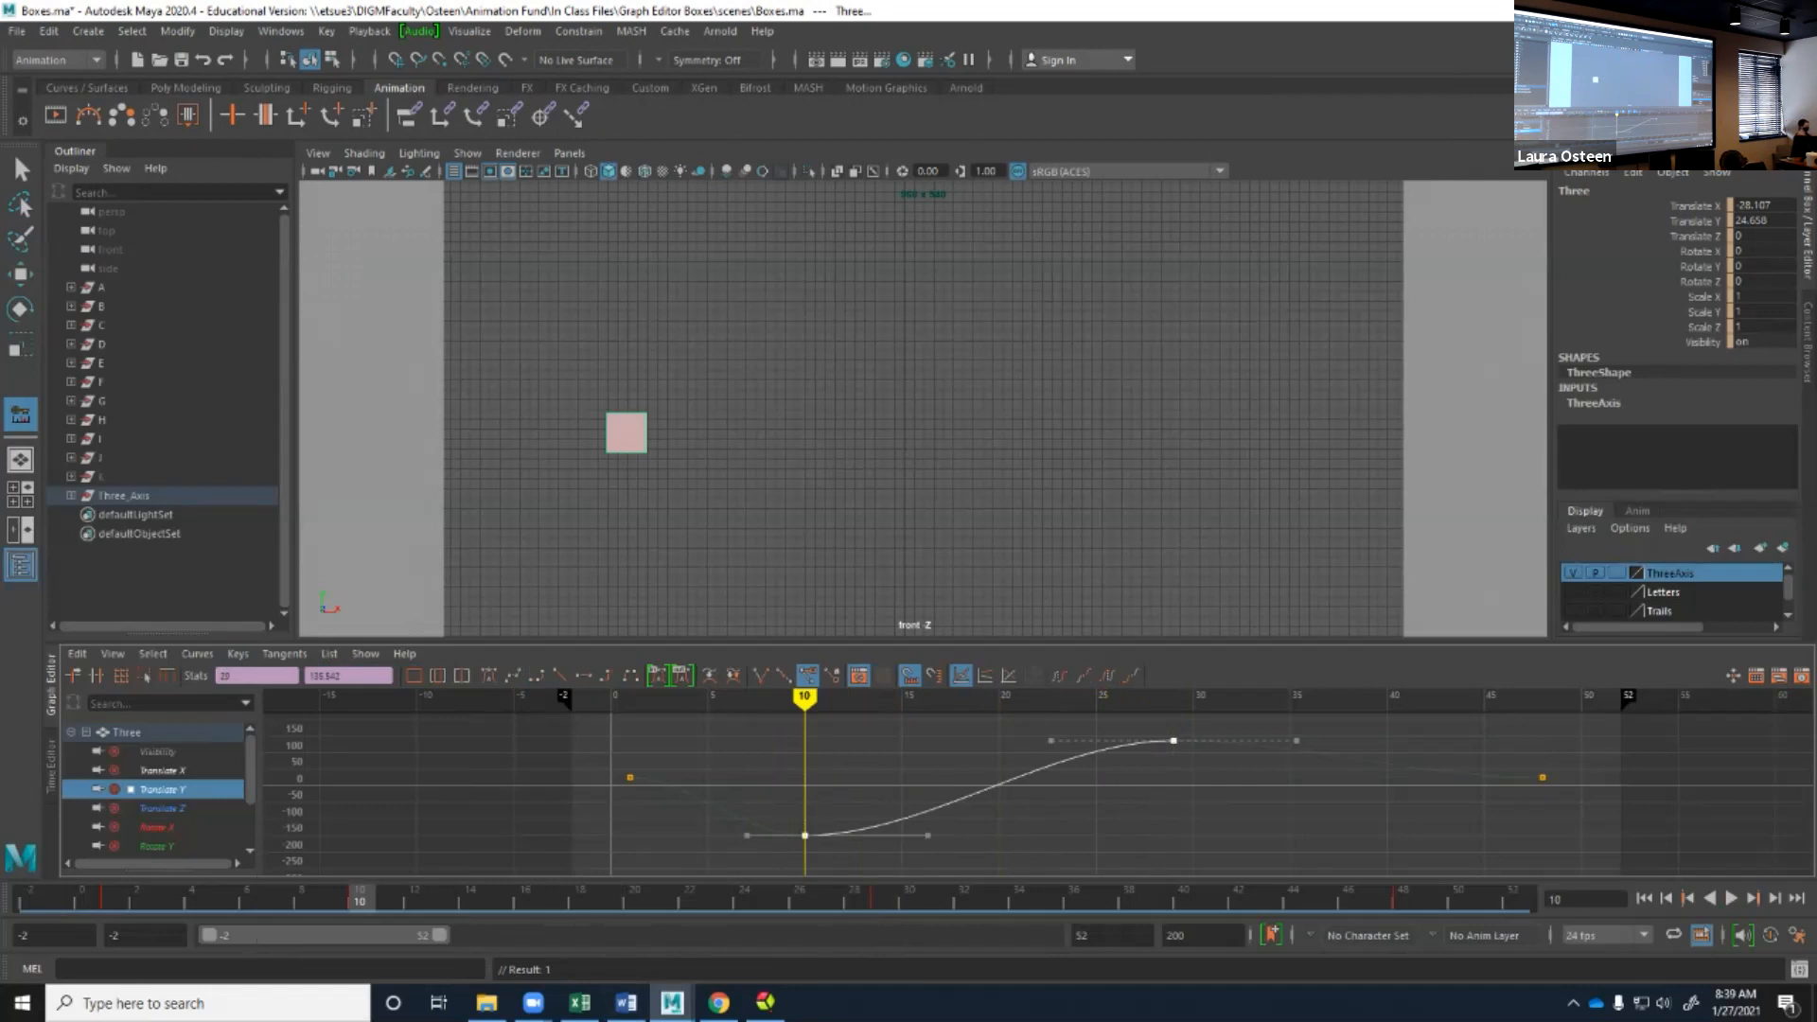
key("ctrl+z")
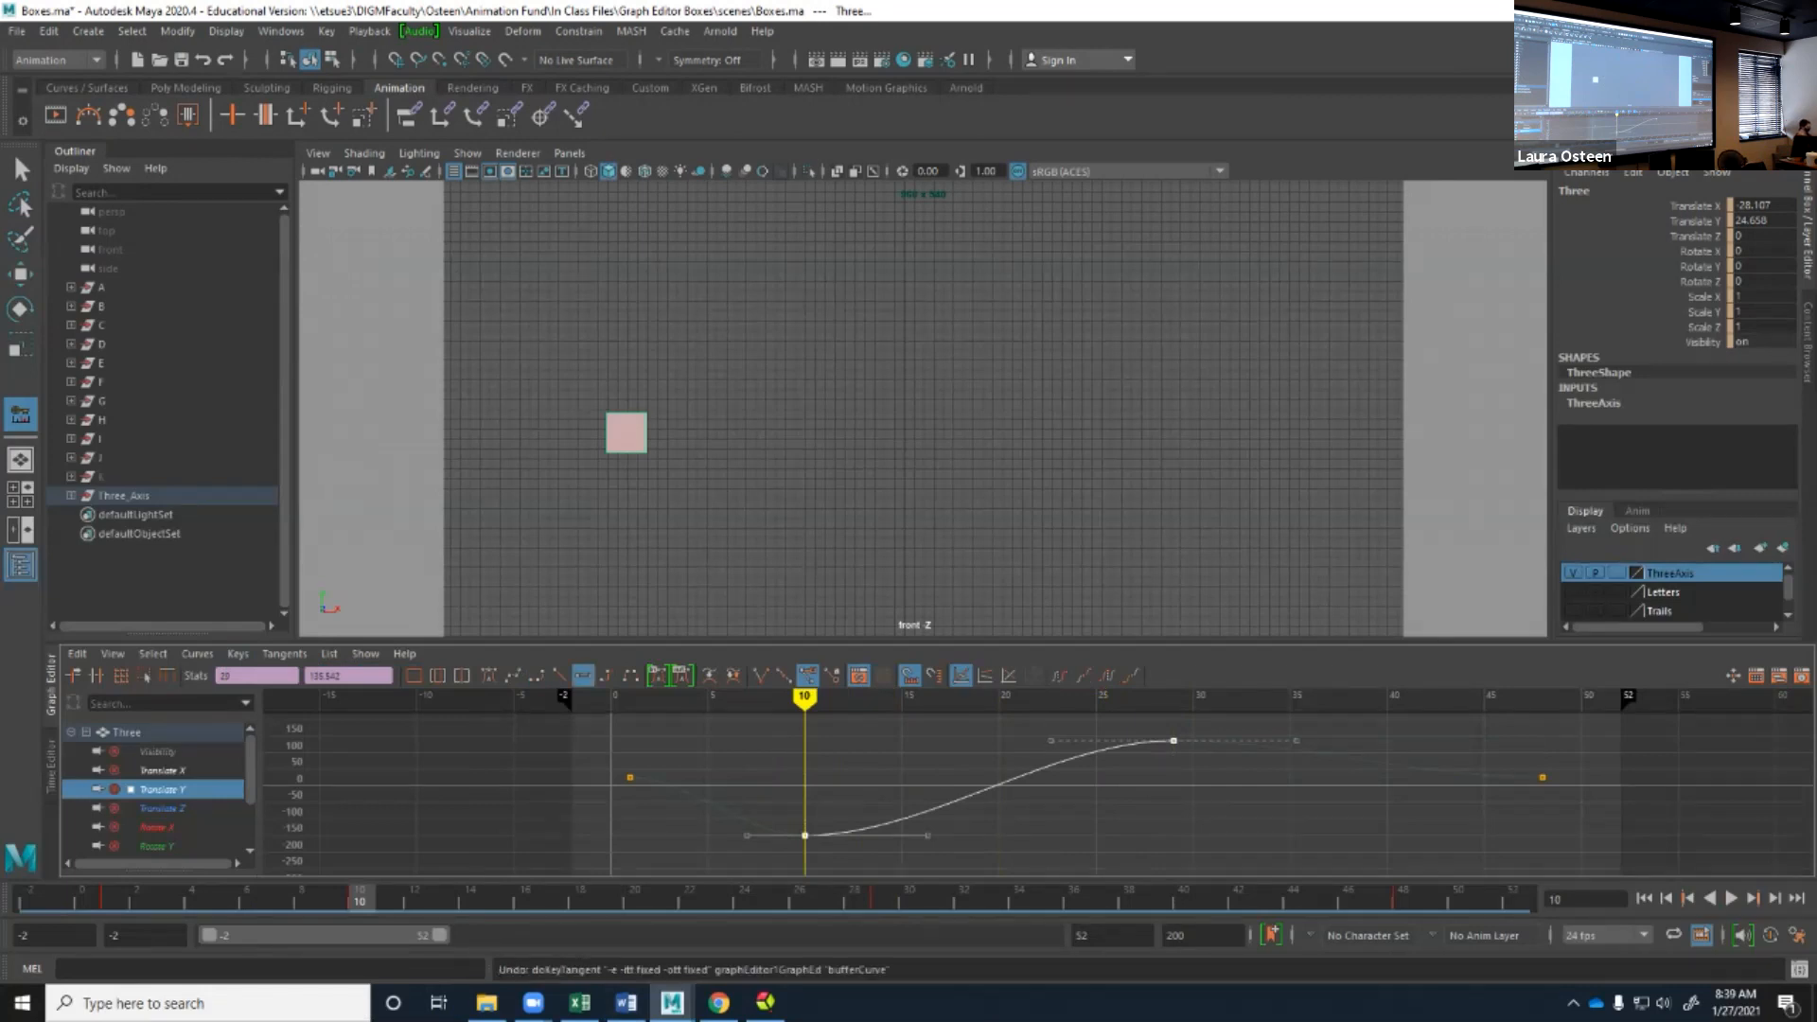
Cycle the two selected keys through Plateau, Linear, Spline, Stepped and Plateau tangents, ending with Flat tangents.
left_click(285, 654)
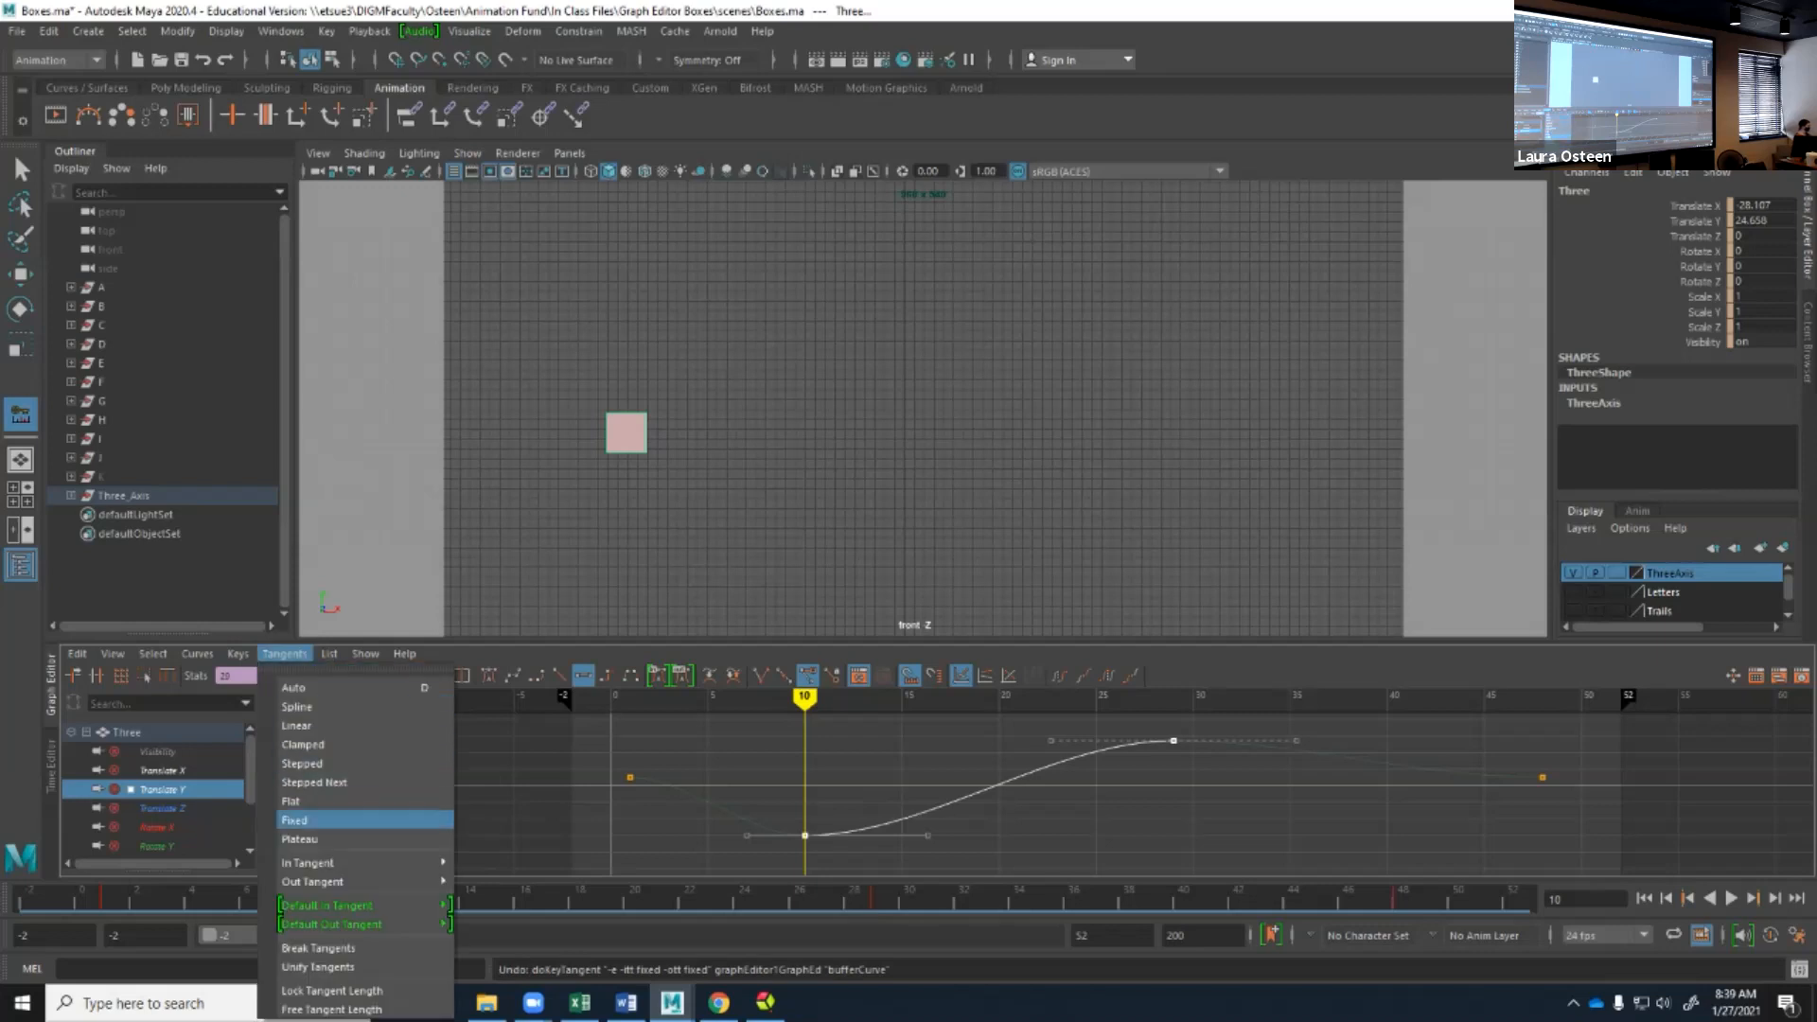
left_click(312, 839)
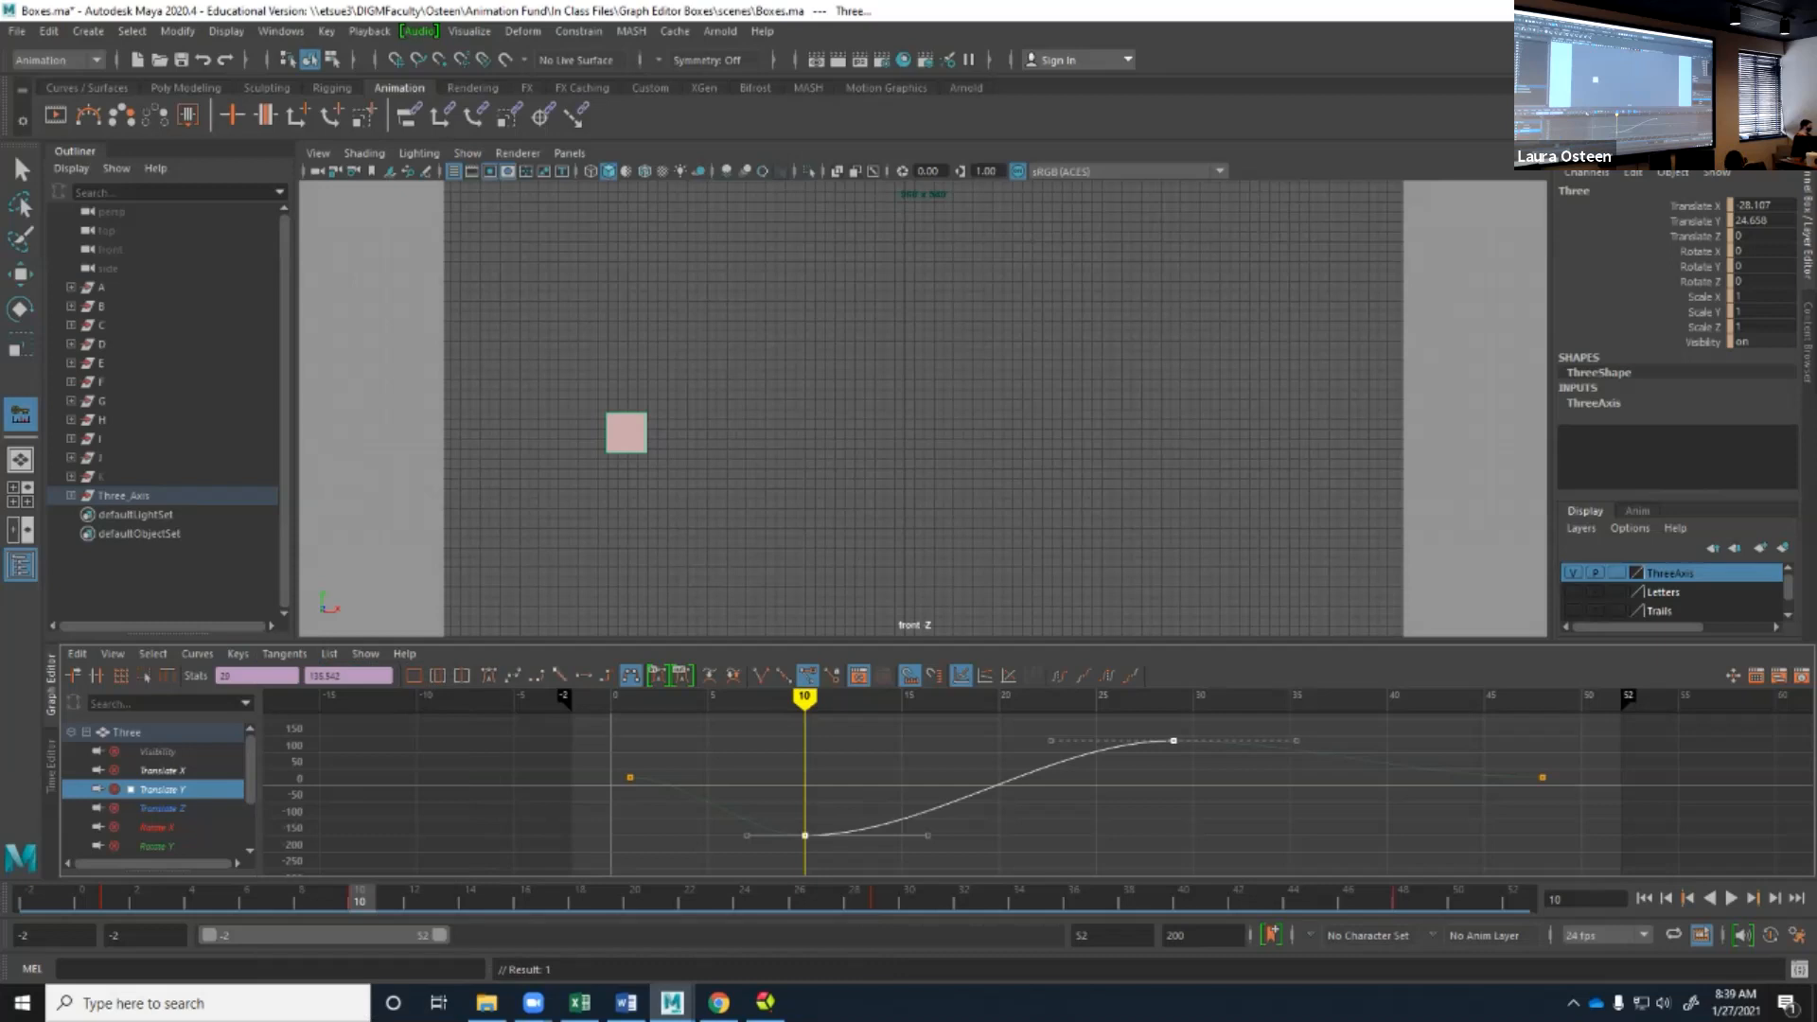
left_click(559, 674)
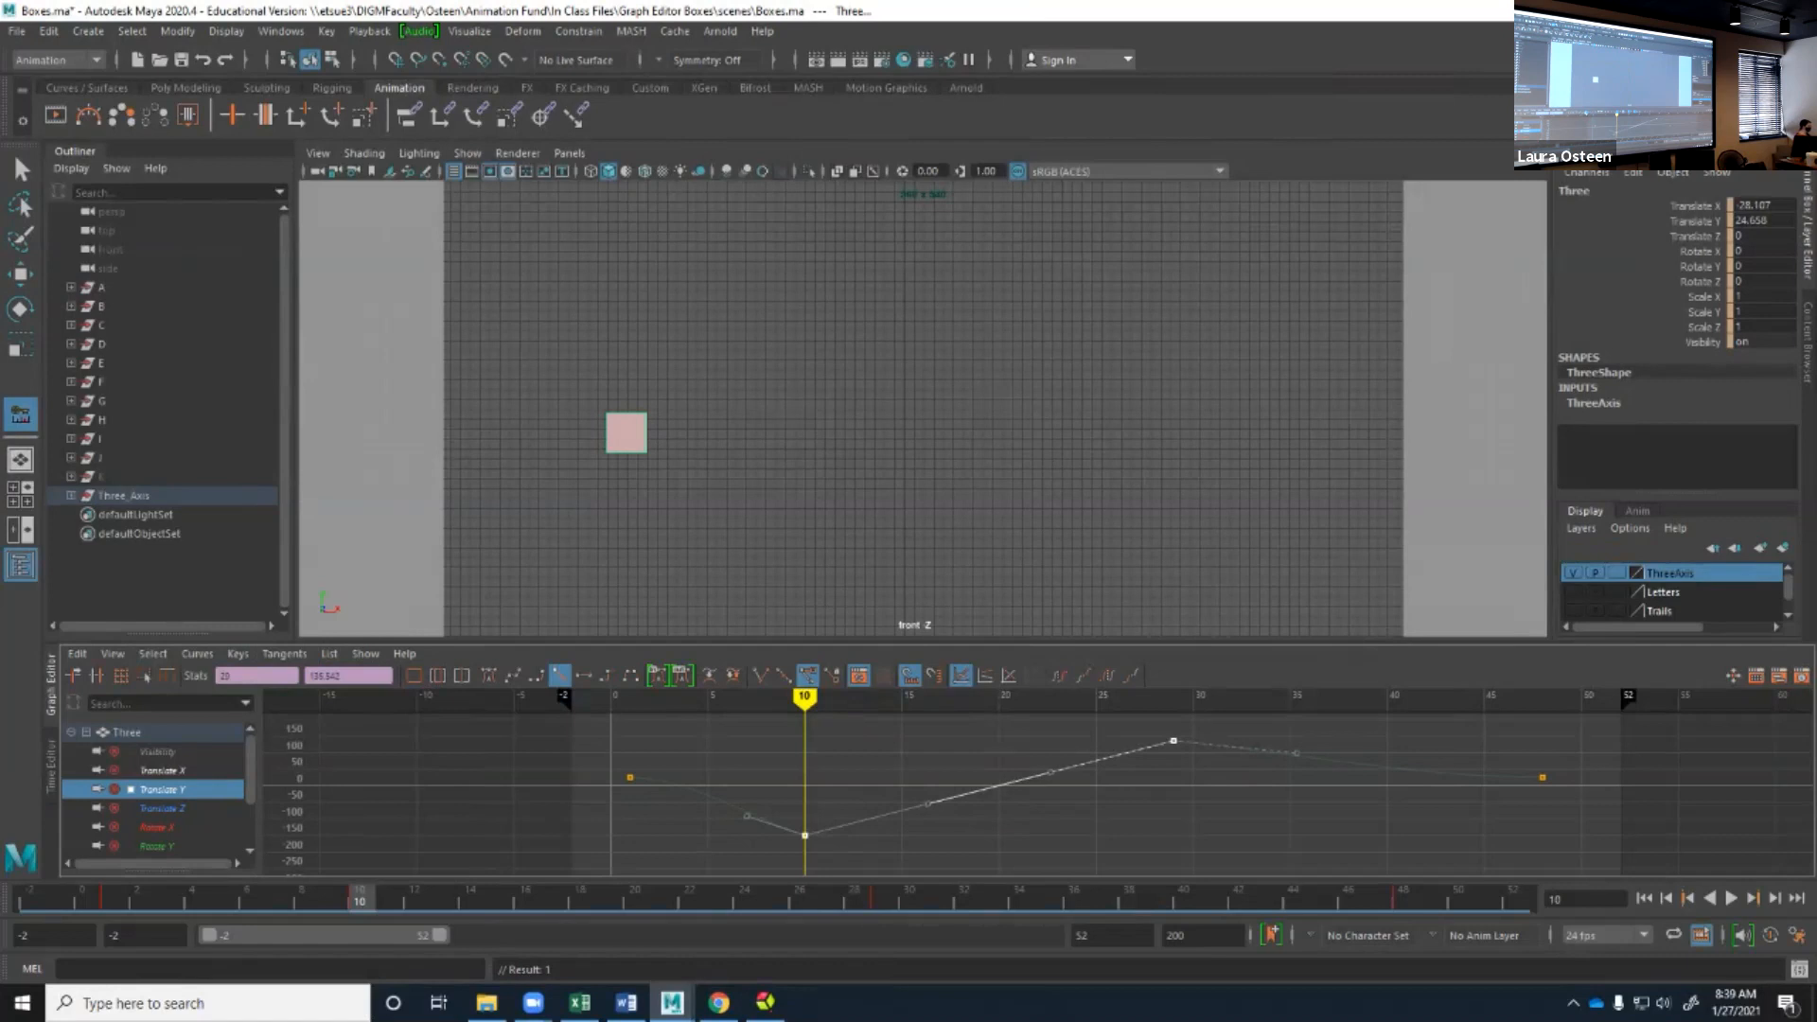
left_click(512, 675)
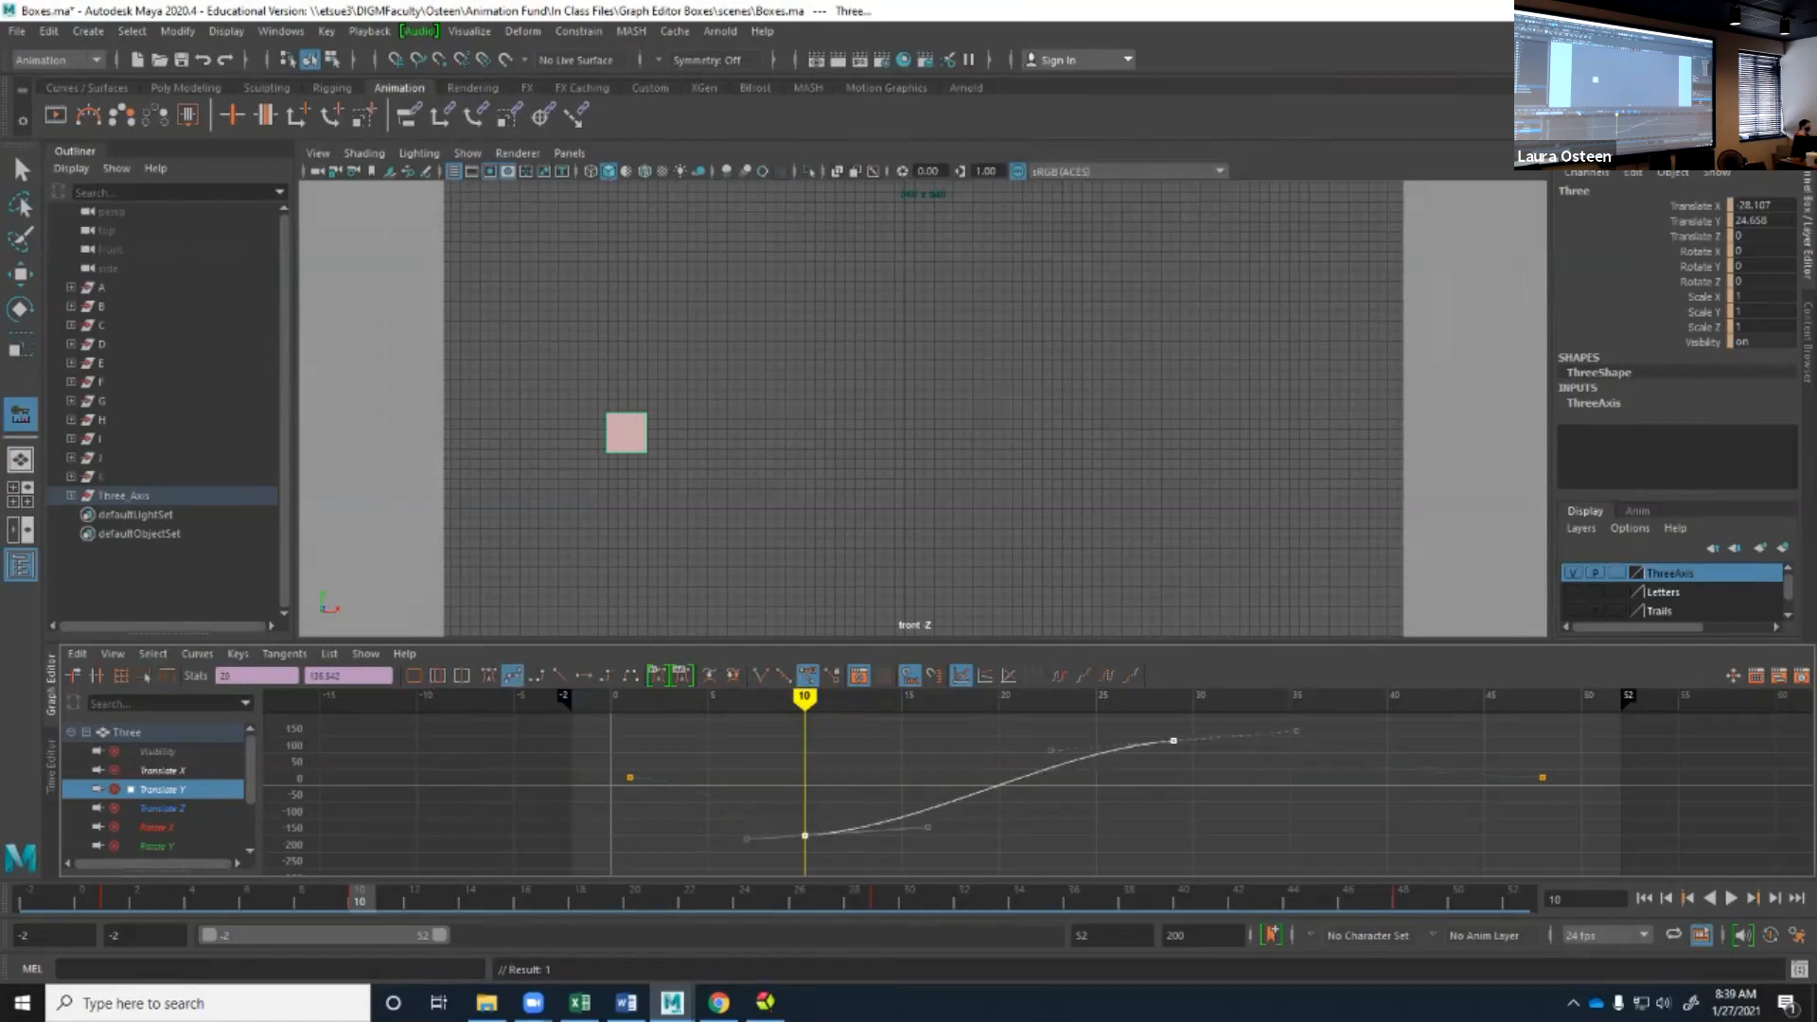
left_click(607, 675)
left_click(630, 674)
left_click(583, 675)
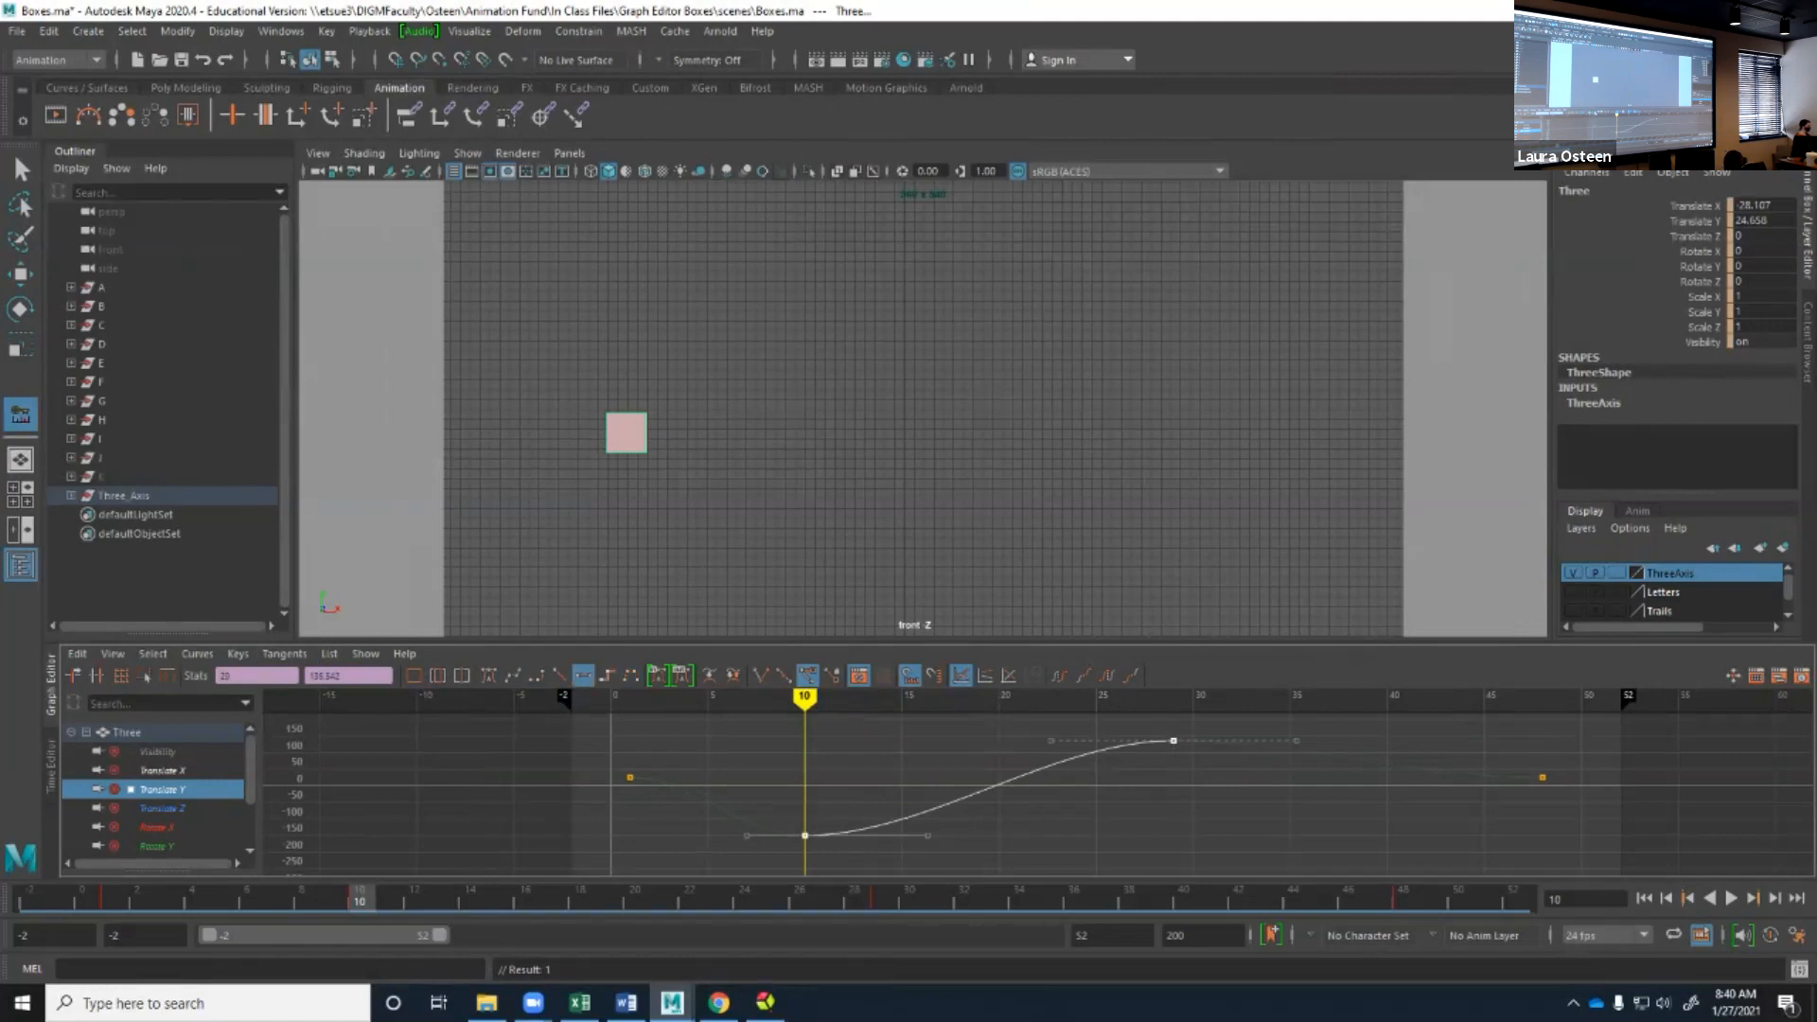
Set the default in tangent type to Spline and then to Linear.
left_click(658, 677)
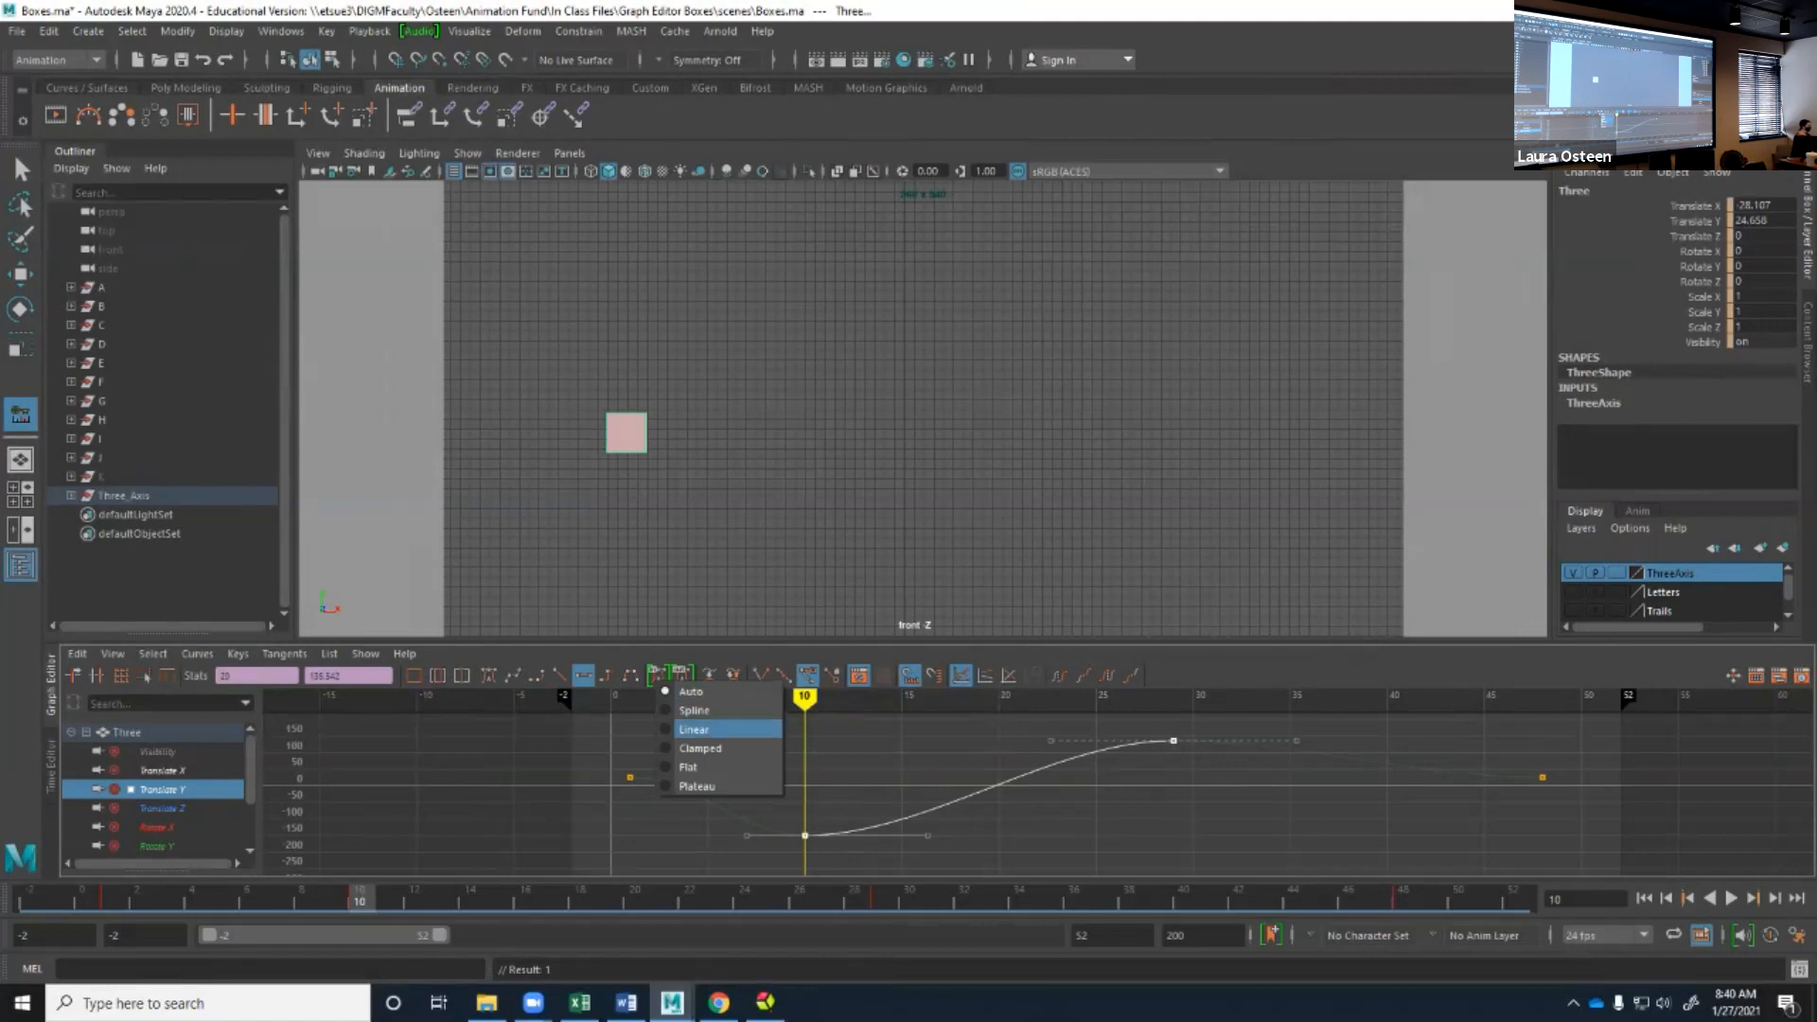
left_click(693, 710)
left_click(680, 675)
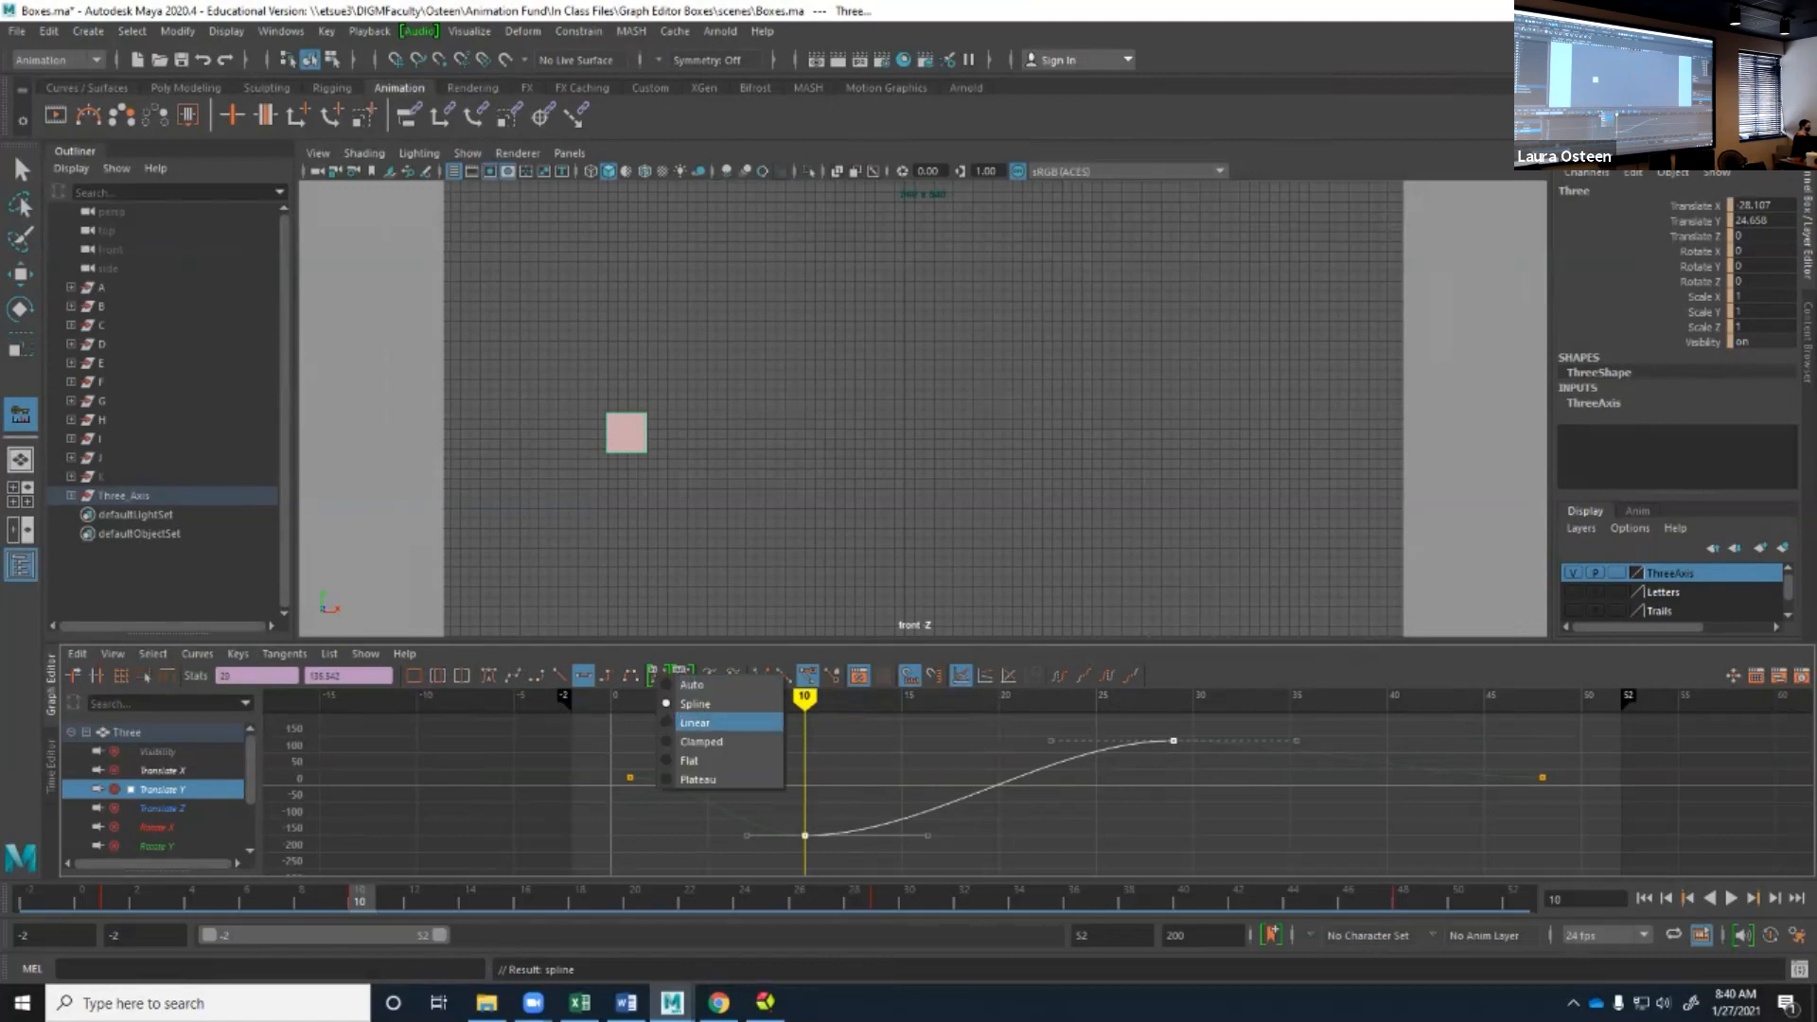
left_click(705, 721)
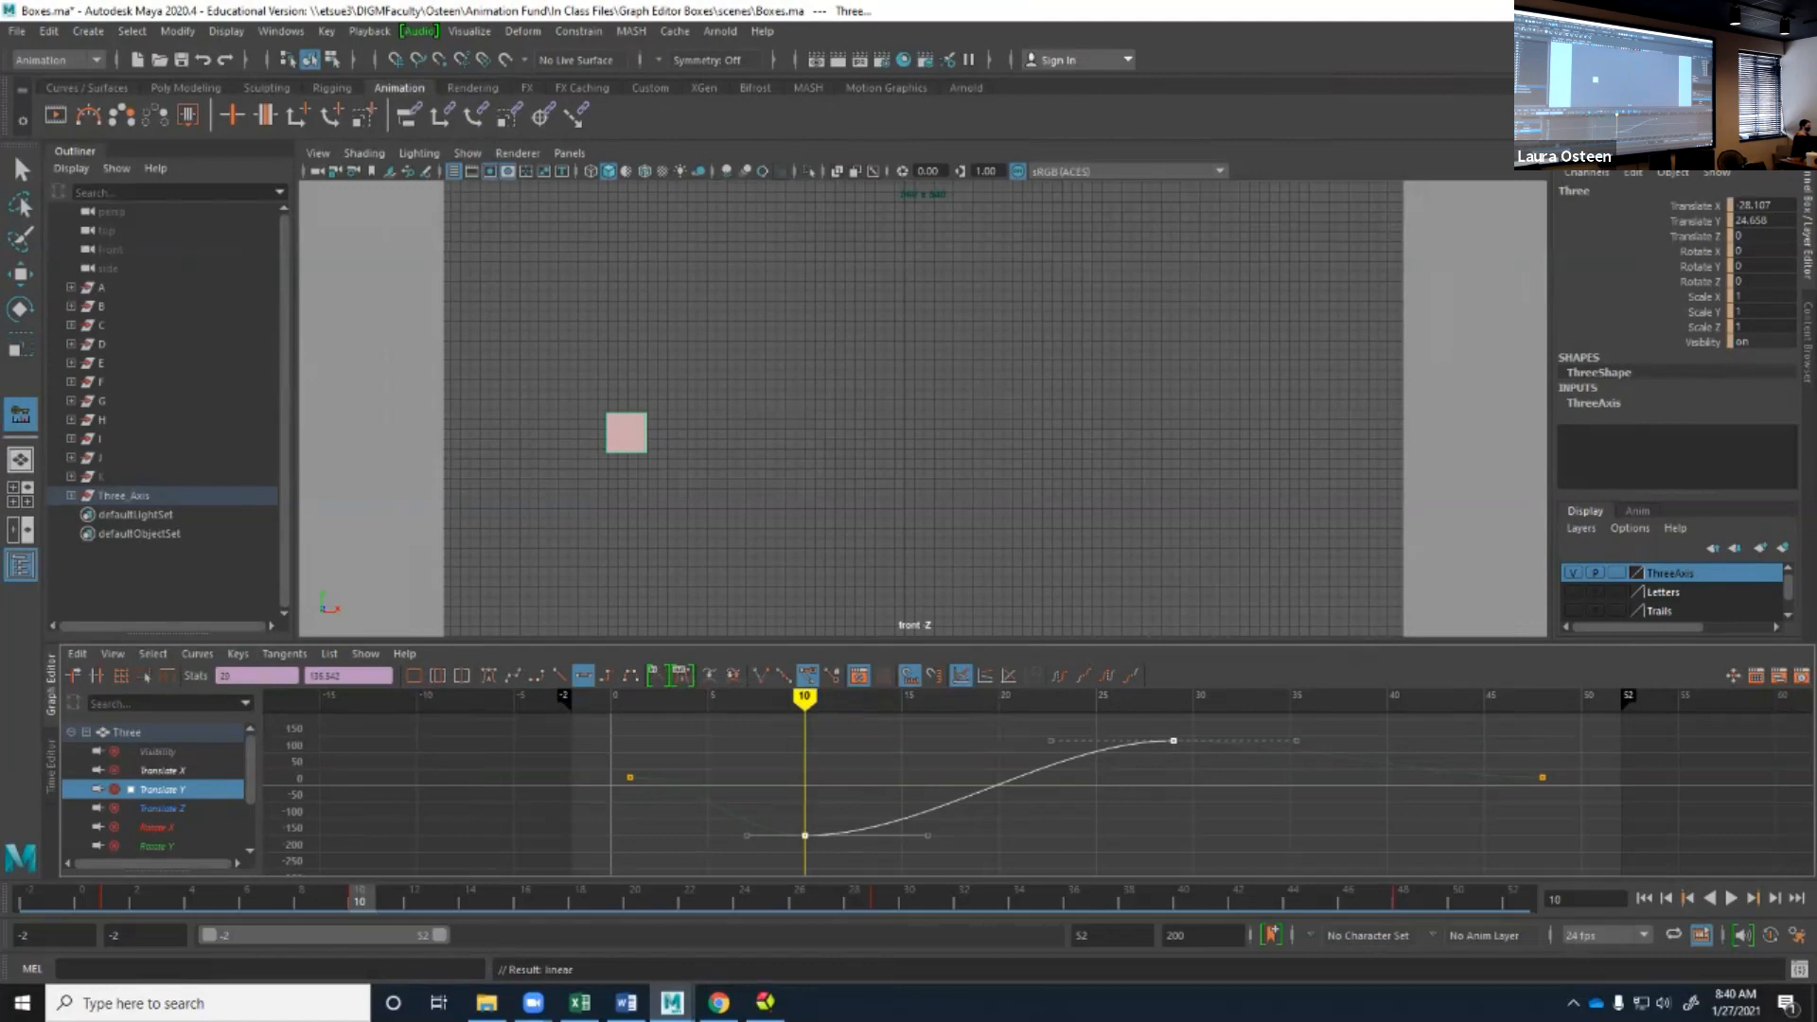
Select the frame 10 key, then the frame 29 key, and change the default tangent type to Clamped.
left_click(804, 836)
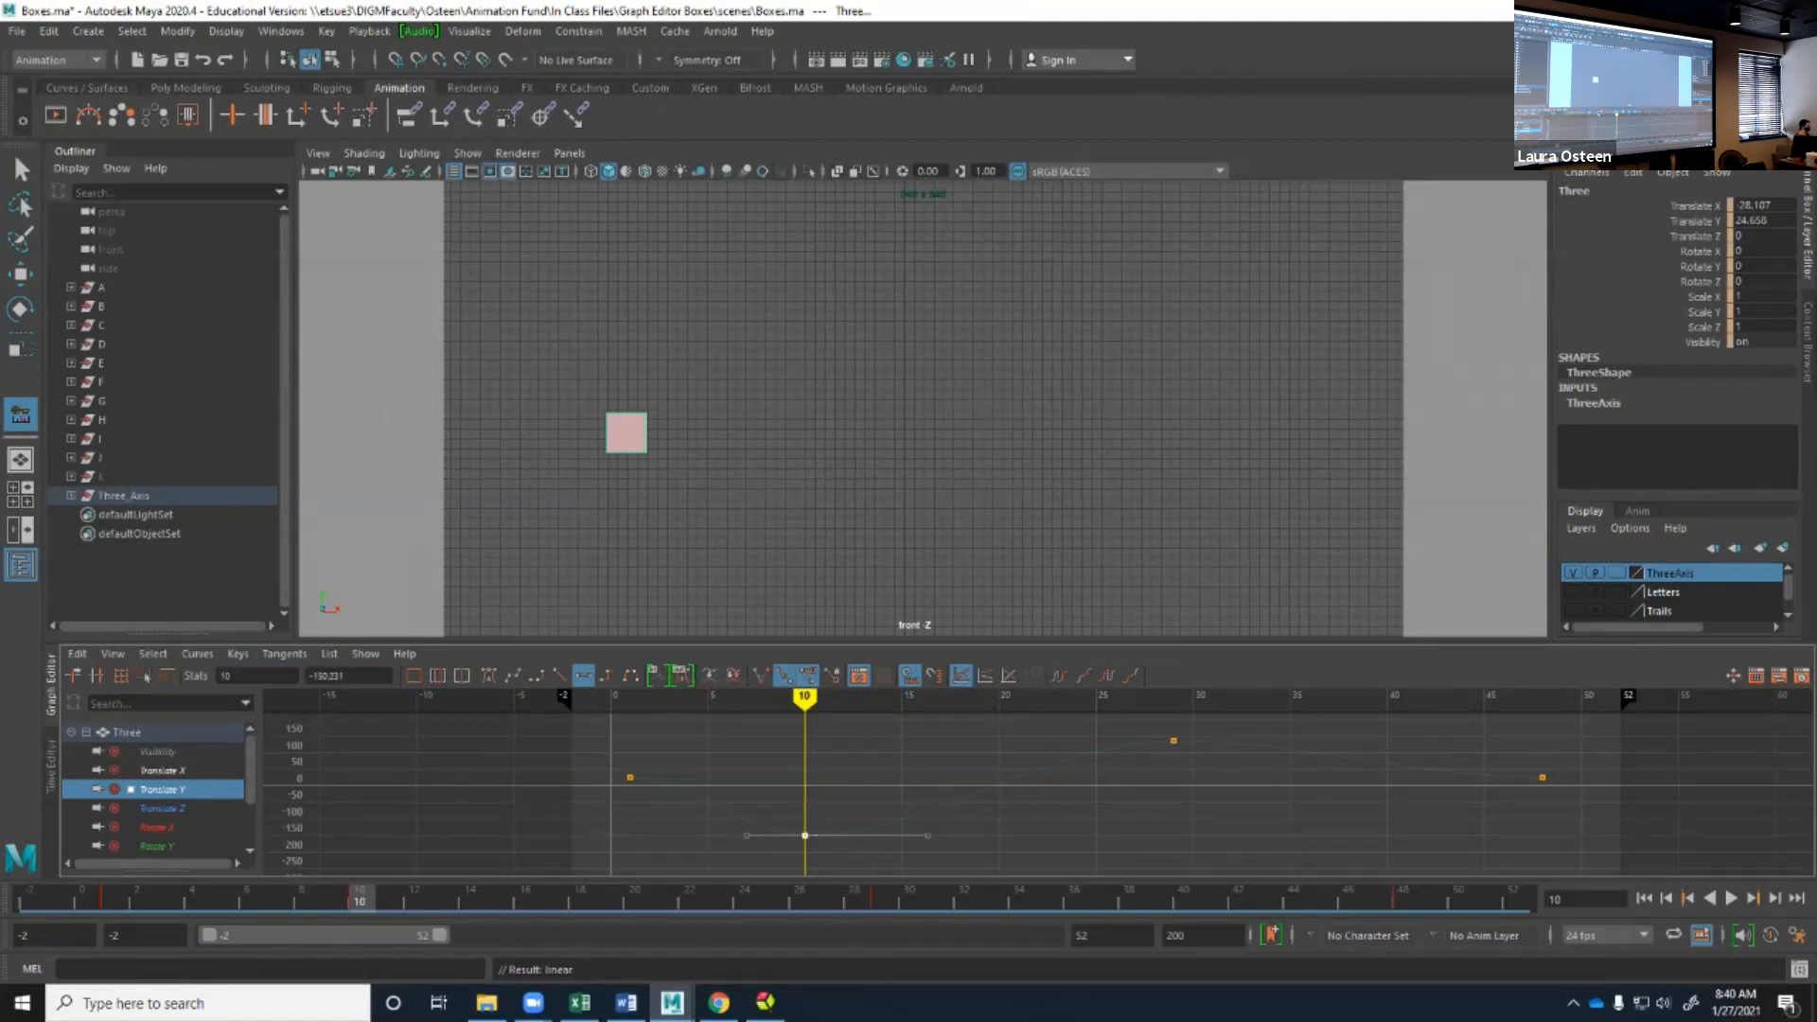
left_click(680, 675)
left_click(1173, 740)
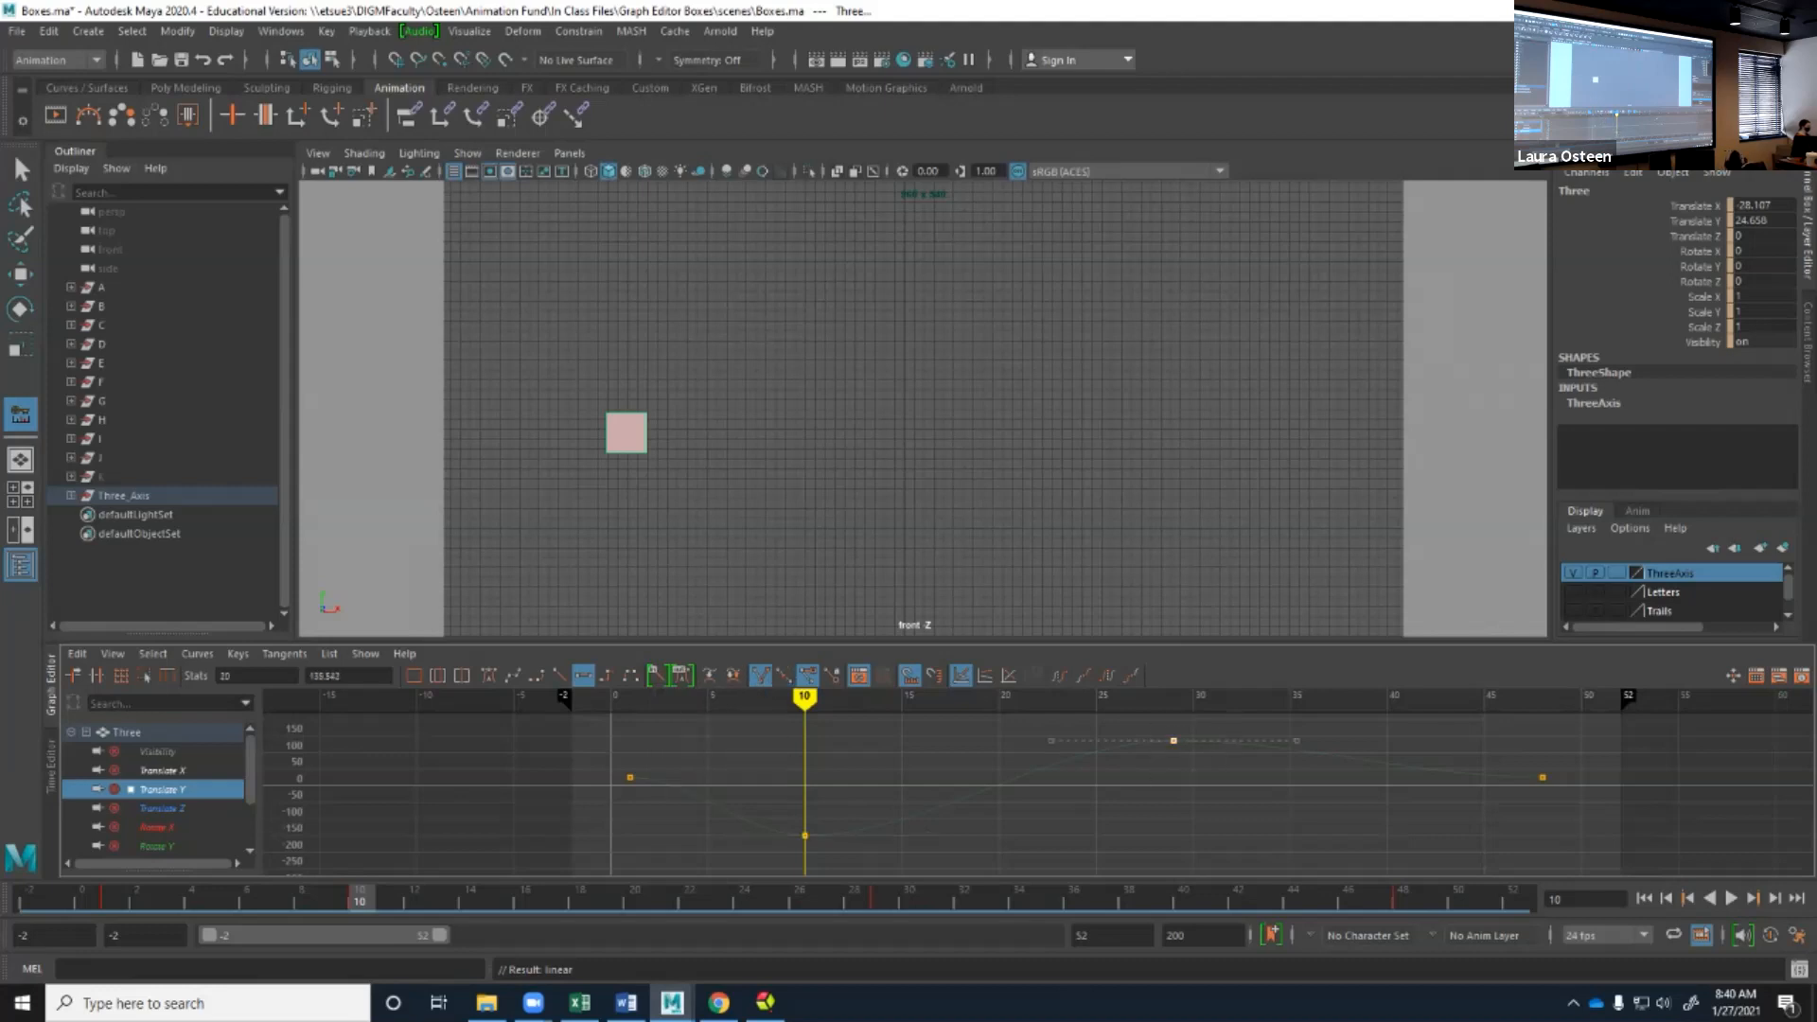
left_click(682, 674)
left_click(715, 708)
left_click(681, 674)
left_click(726, 742)
Set the default tangent type to Auto with the frame 10 key and then the frame 29 key selected, and play the animation briefly.
left_click_drag(1211, 751, 762, 846)
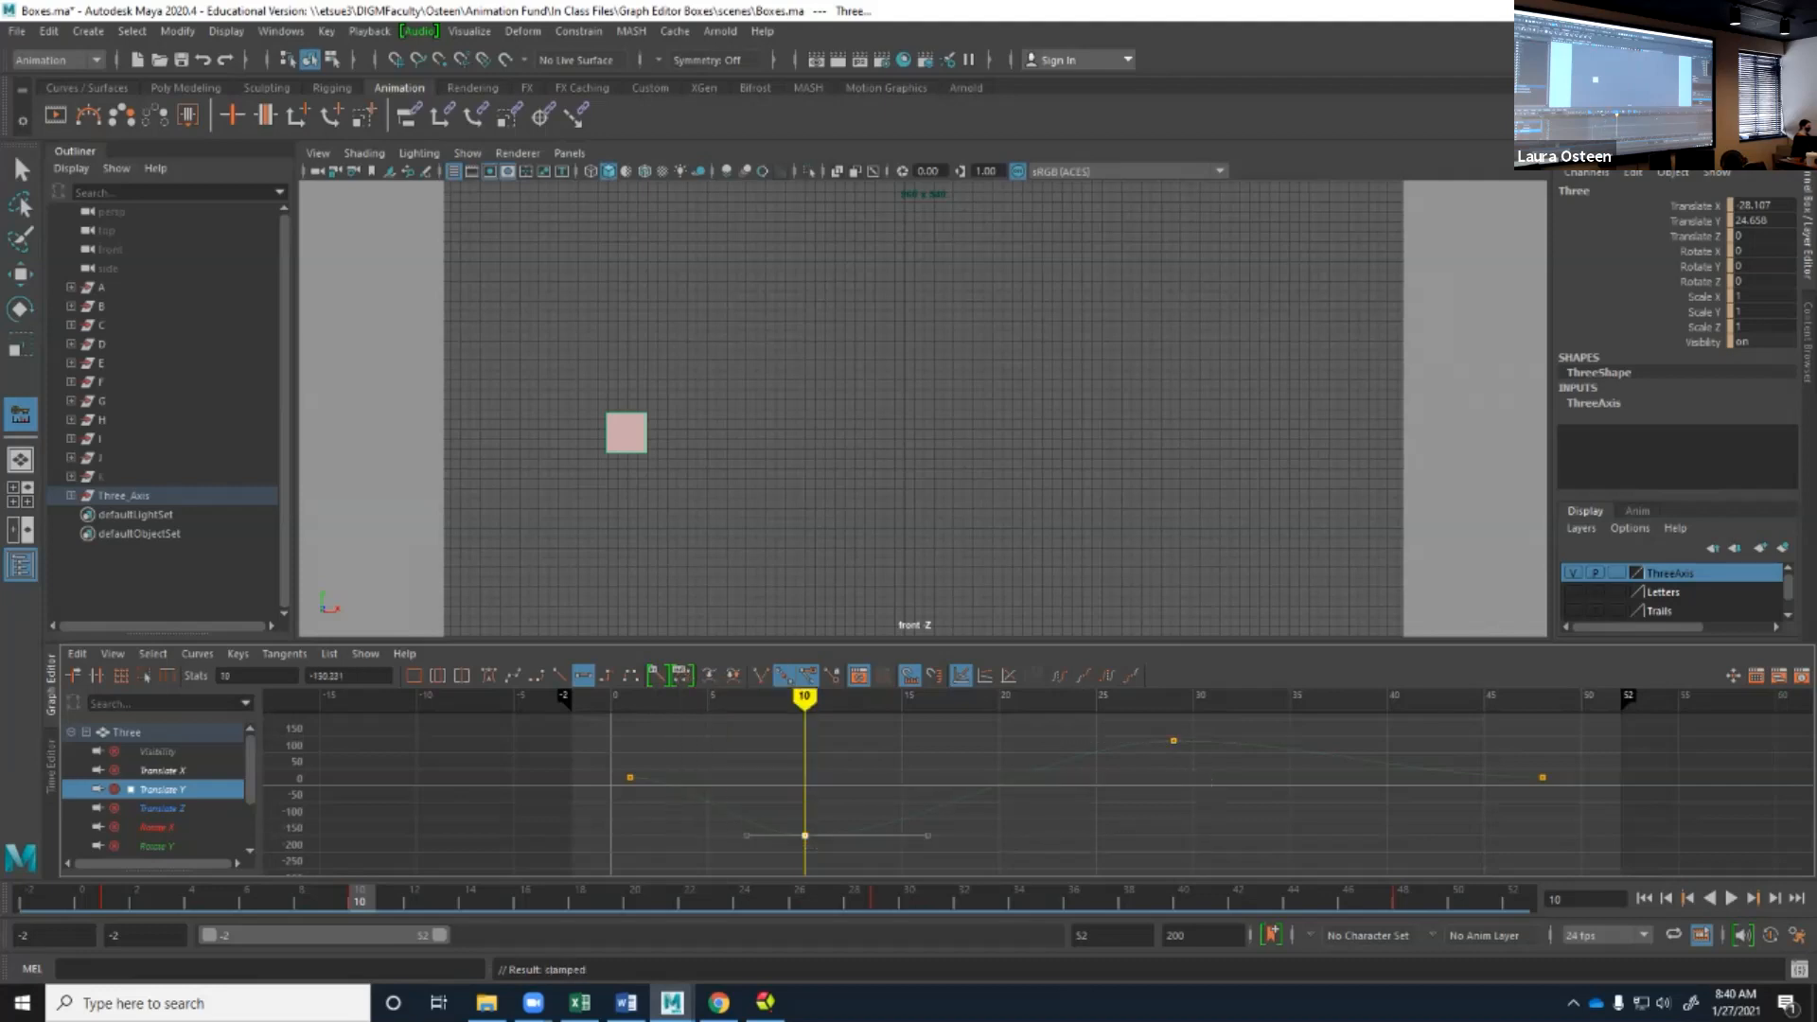
left_click(681, 674)
left_click(710, 686)
left_click_drag(1161, 724, 1214, 750)
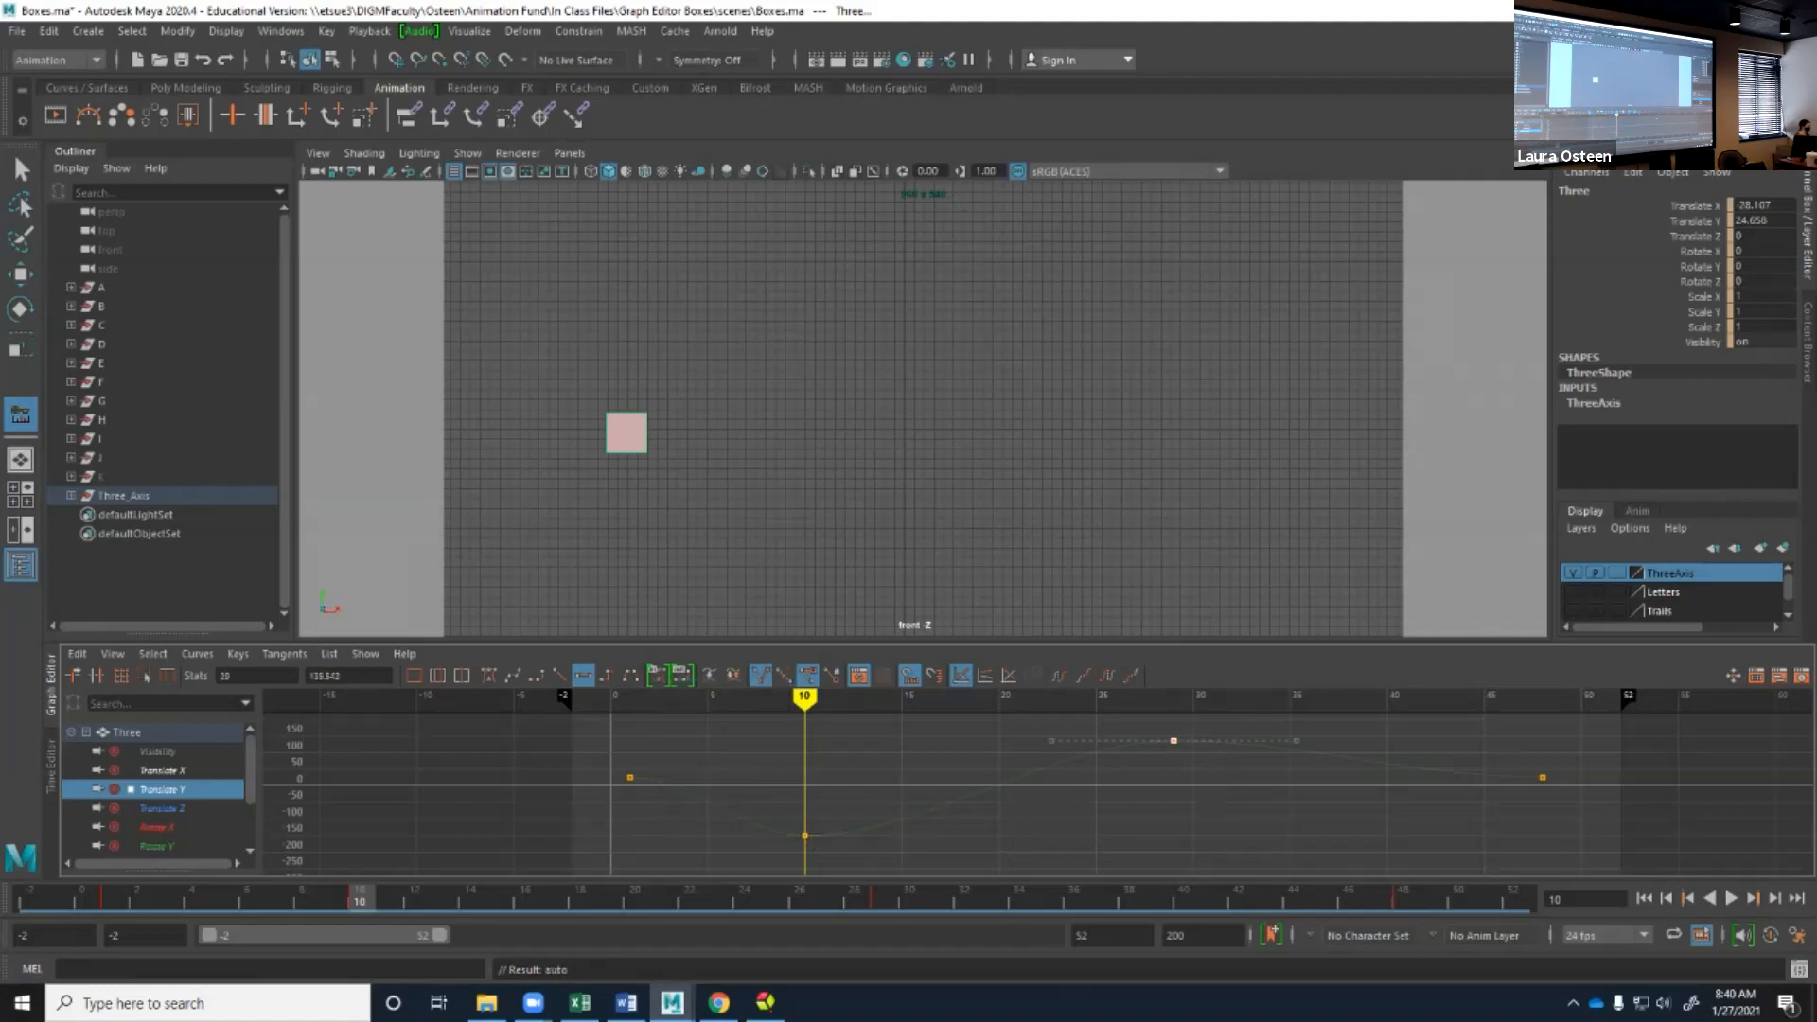
left_click(682, 675)
left_click(710, 683)
key("alt+v")
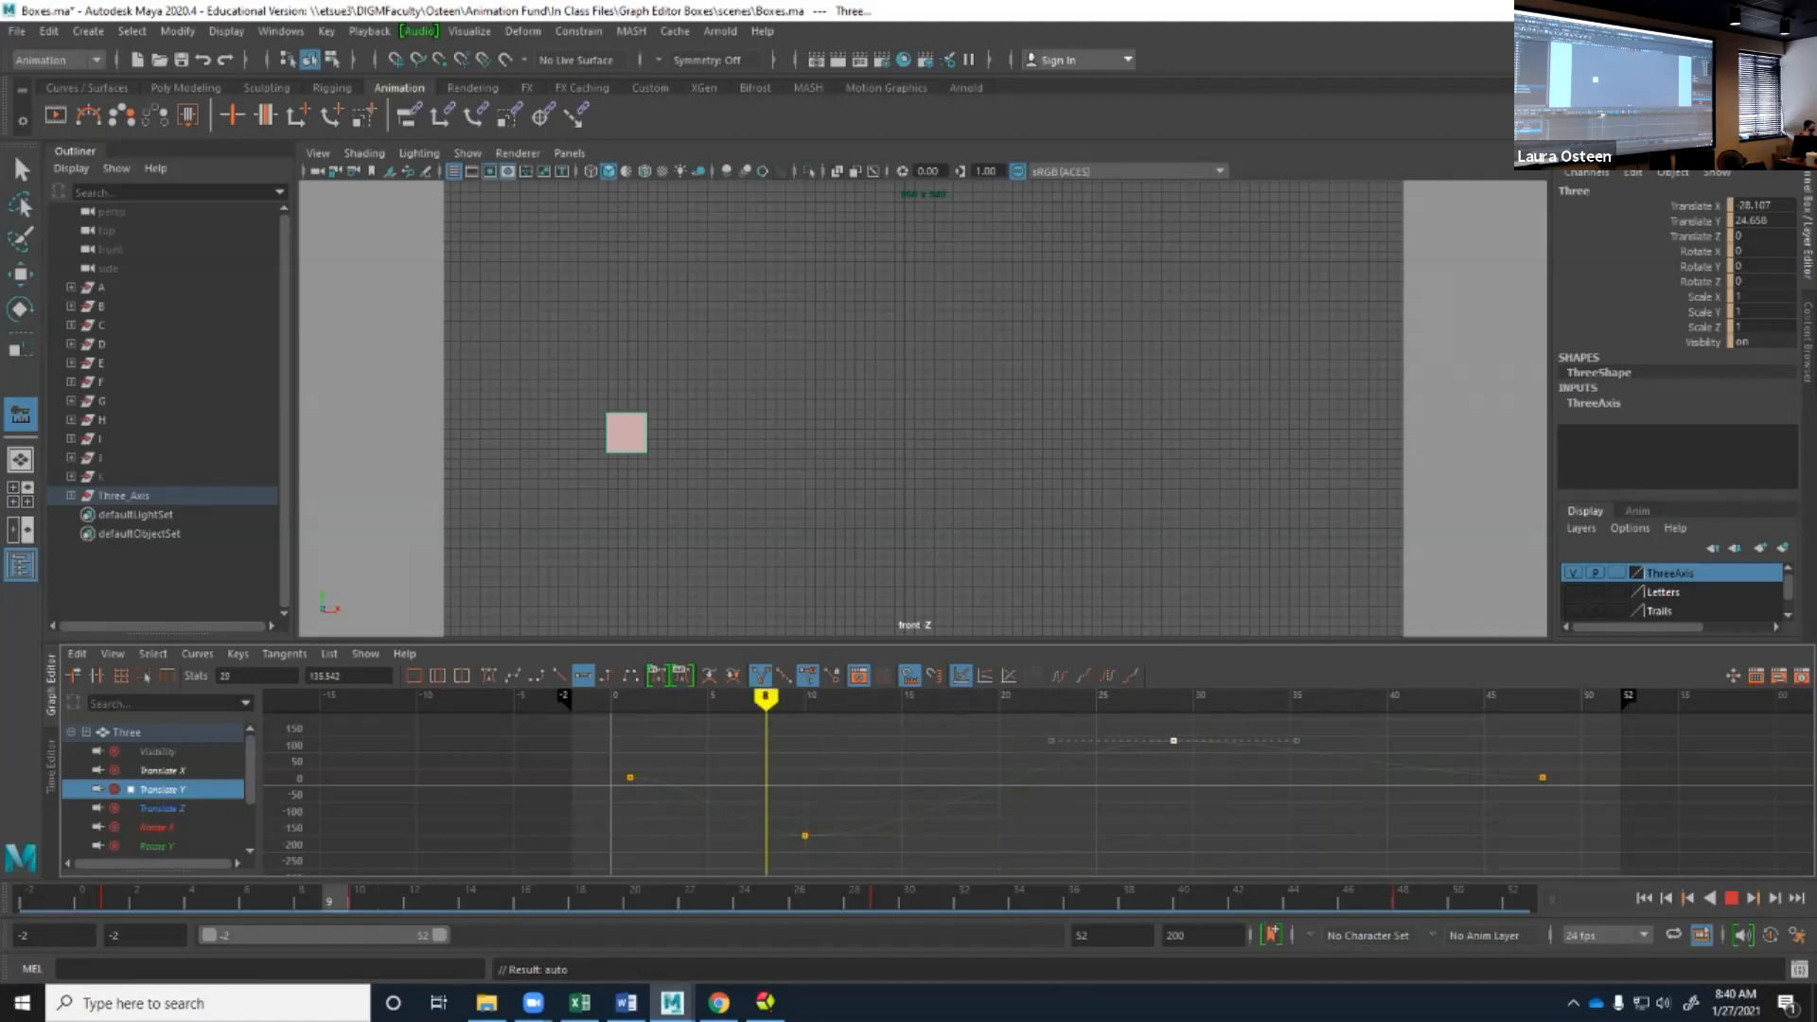
key("alt+v")
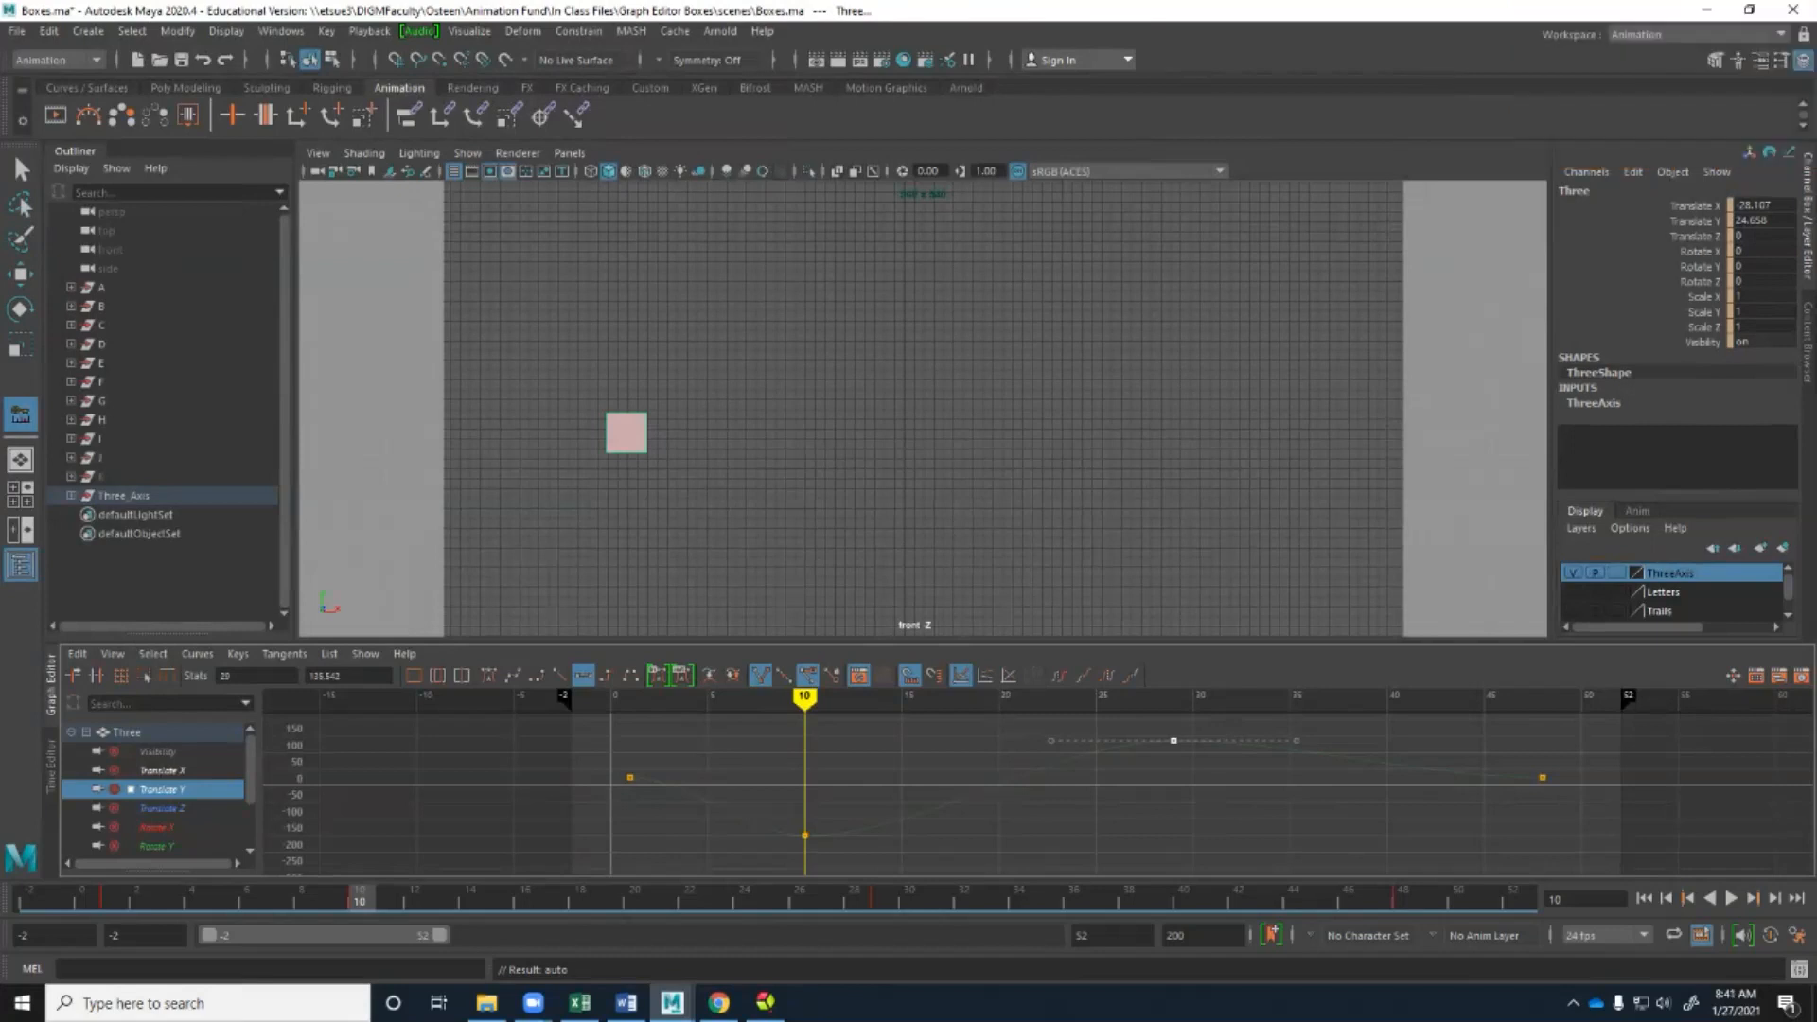
Try to adjust the frame 29 key by its incoming tangent handle, and undo the edit.
key("q")
mouse_move(1051, 741)
left_mouse_down()
mouse_move(1074, 868)
mouse_move(1018, 704)
left_mouse_up()
key("ctrl+z")
key("ctrl+z")
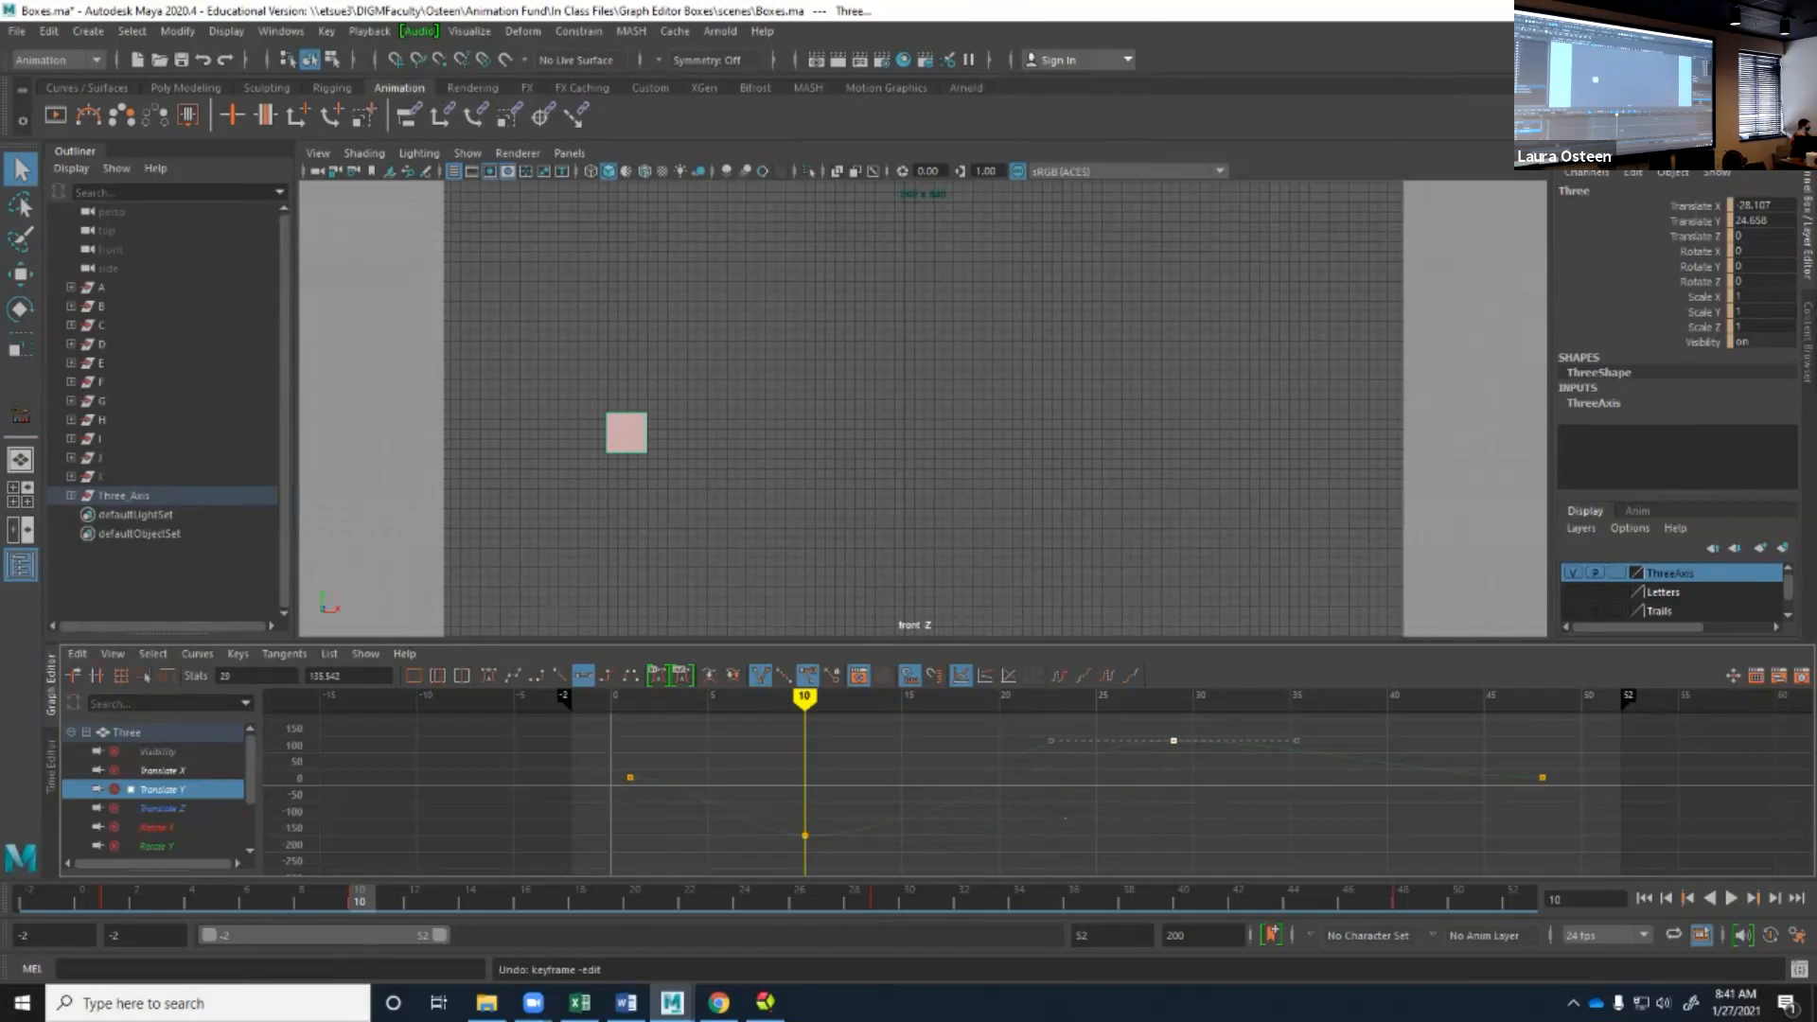
Select the Translate Y key at frame 10 and set its time to frame 25, then to frame 20.
left_click_drag(785, 817, 824, 847)
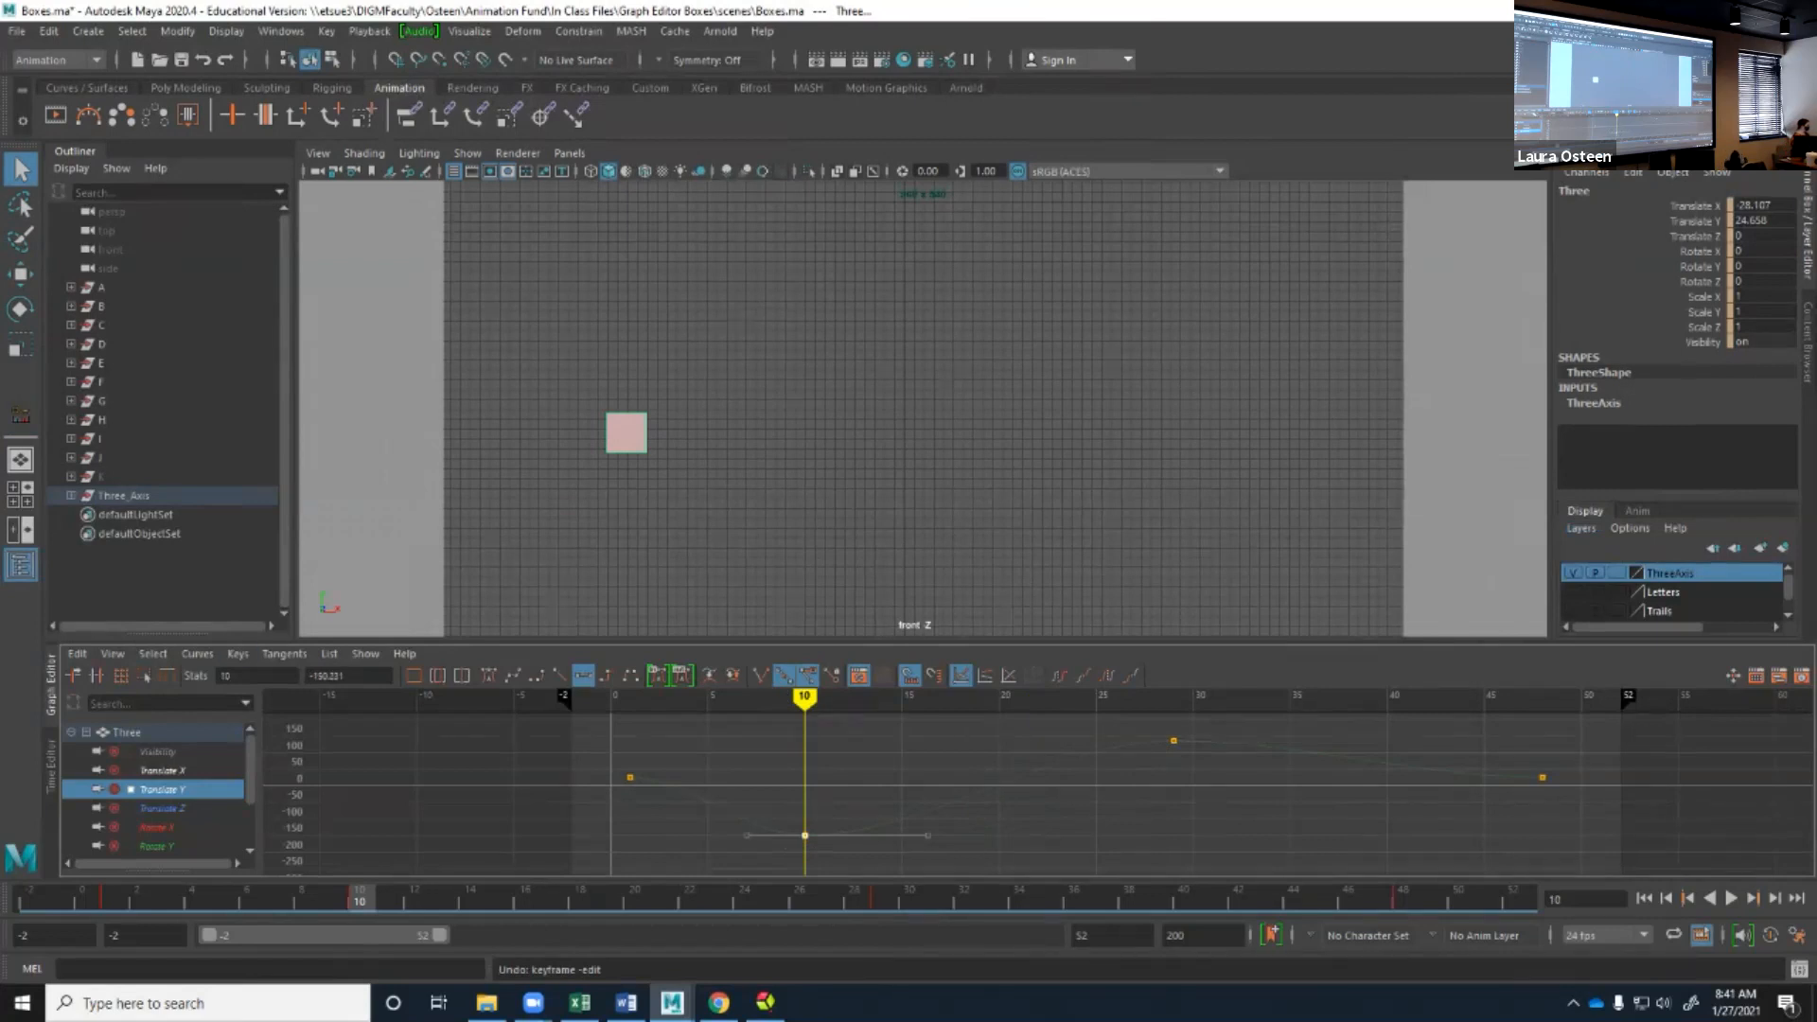
left_click_drag(233, 676, 224, 675)
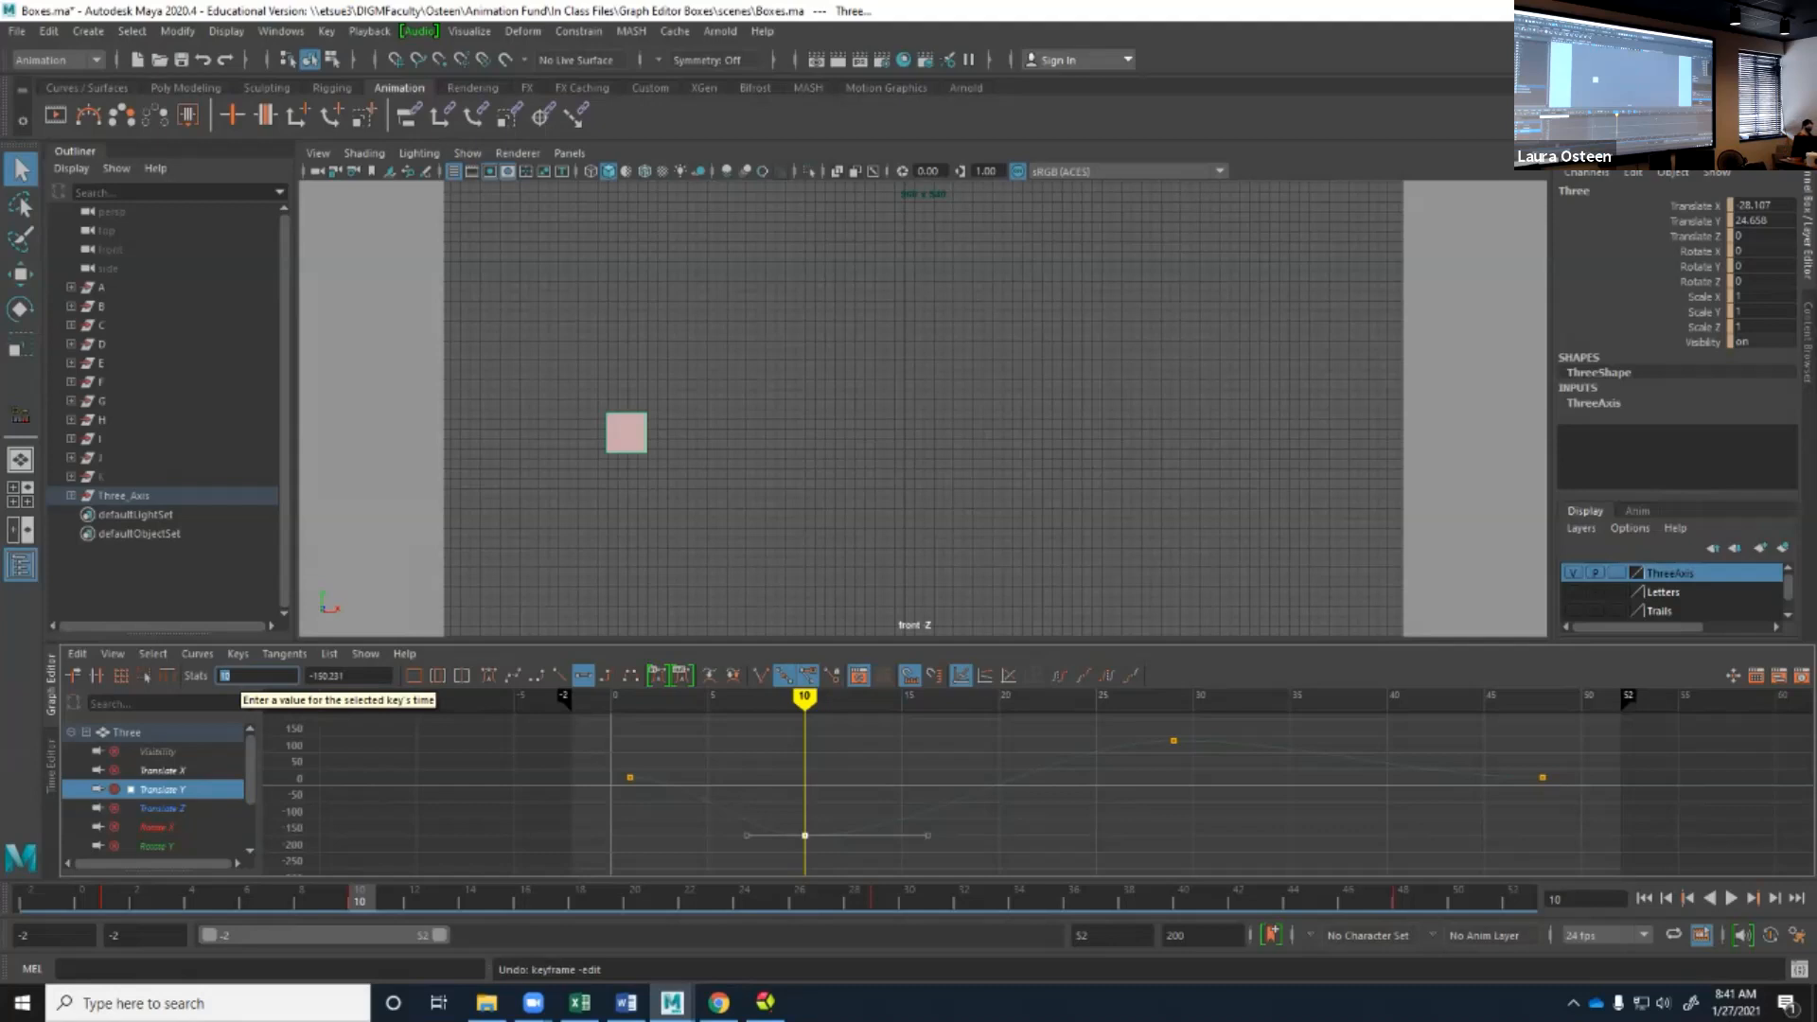
type("3")
key("Return")
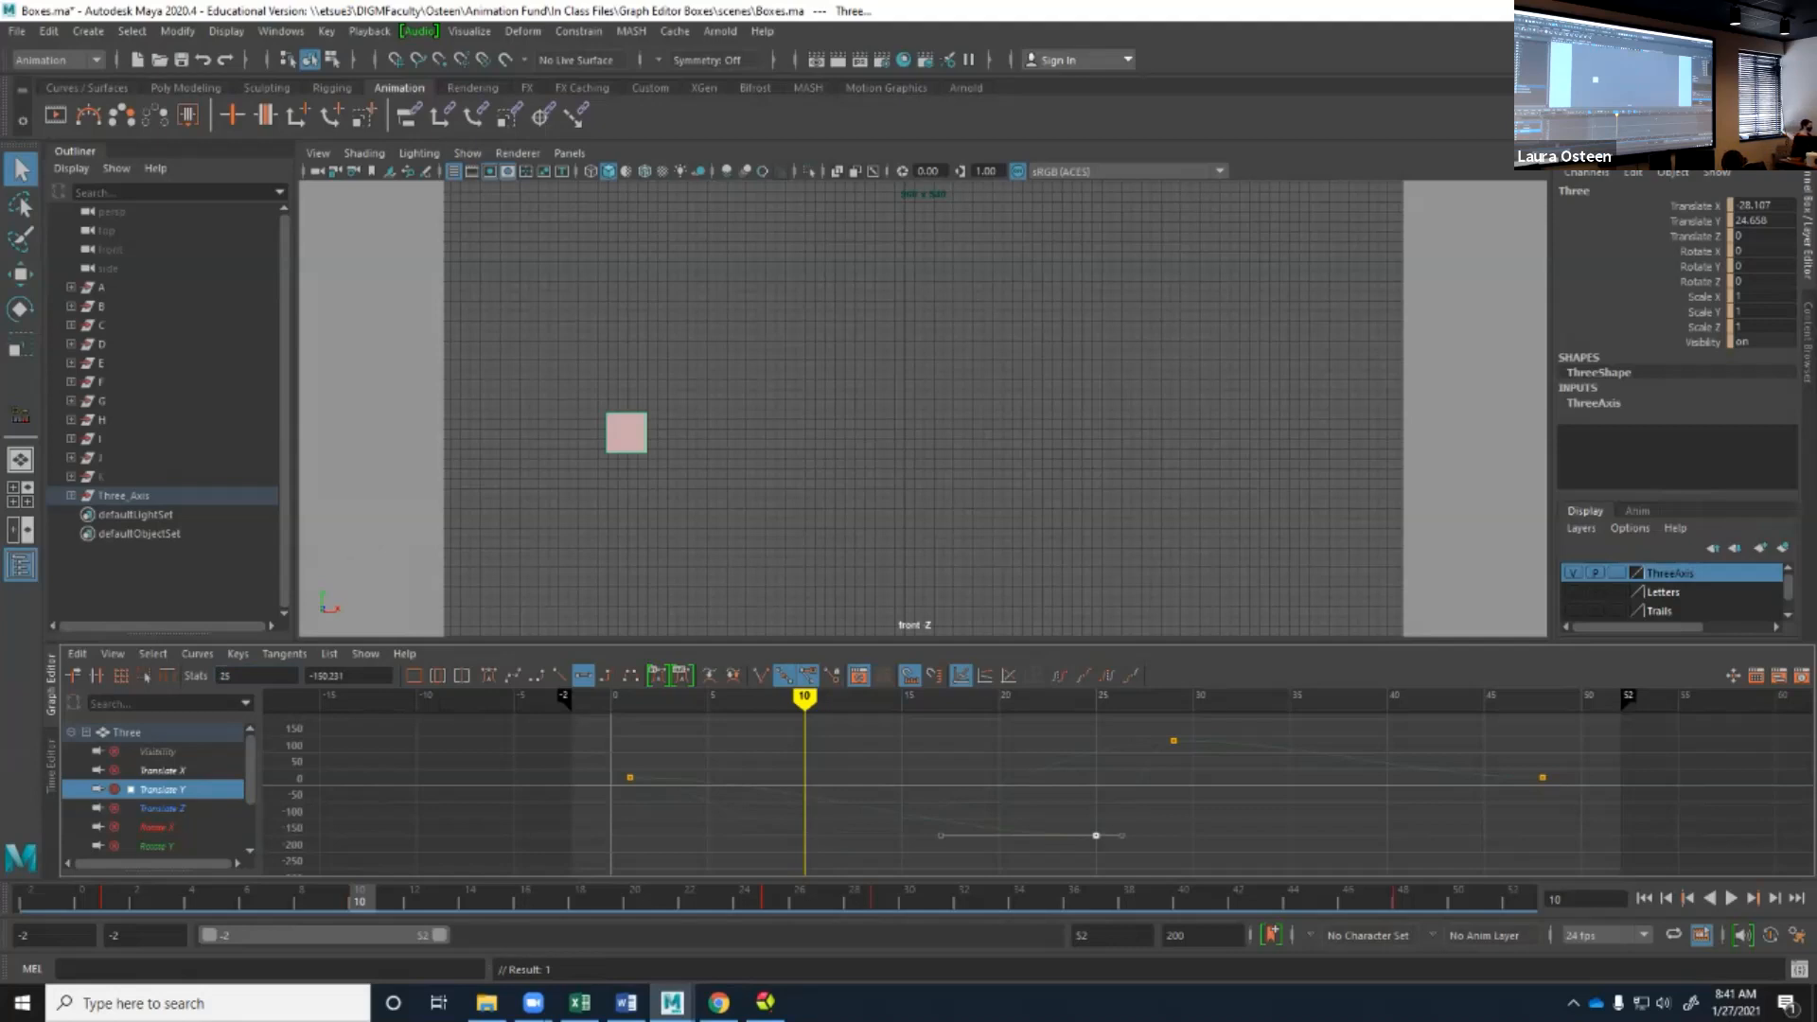
left_click(239, 675)
double_click(225, 675)
type("20")
key("Return")
Set the frame 20 key's value to -100 and then to -900.
key("Tab")
double_click(327, 676)
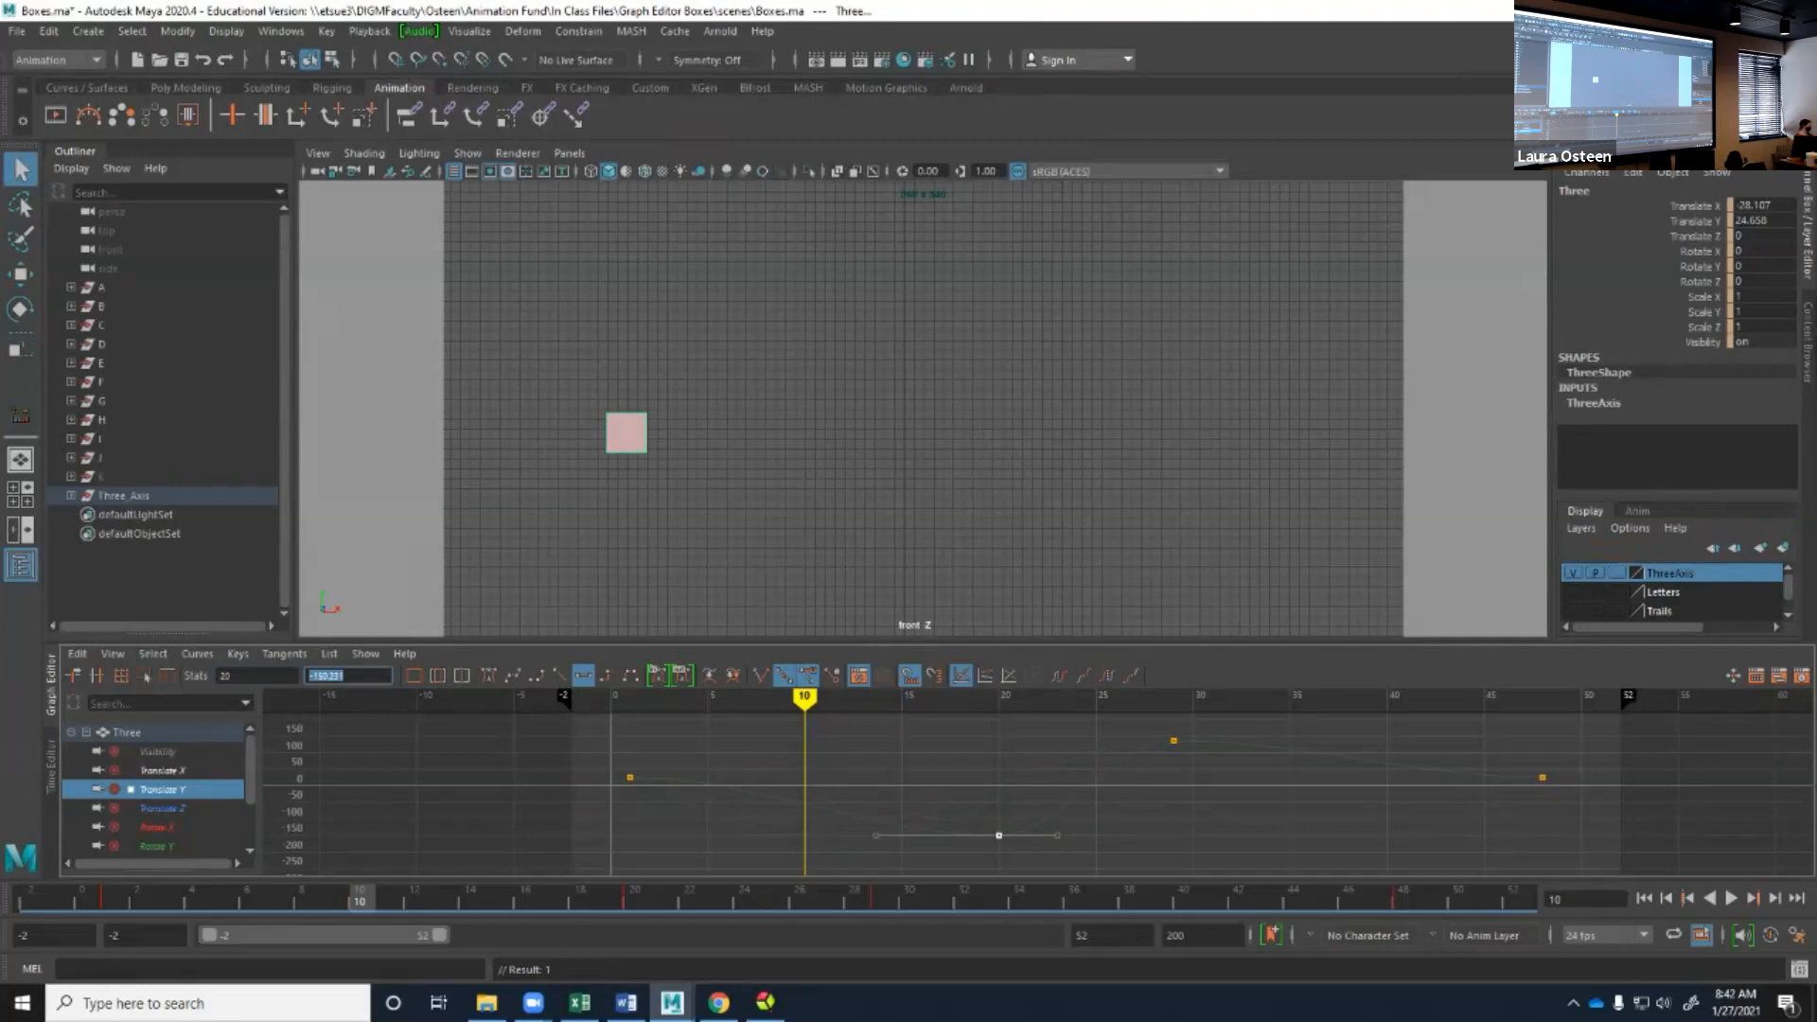
type("-100")
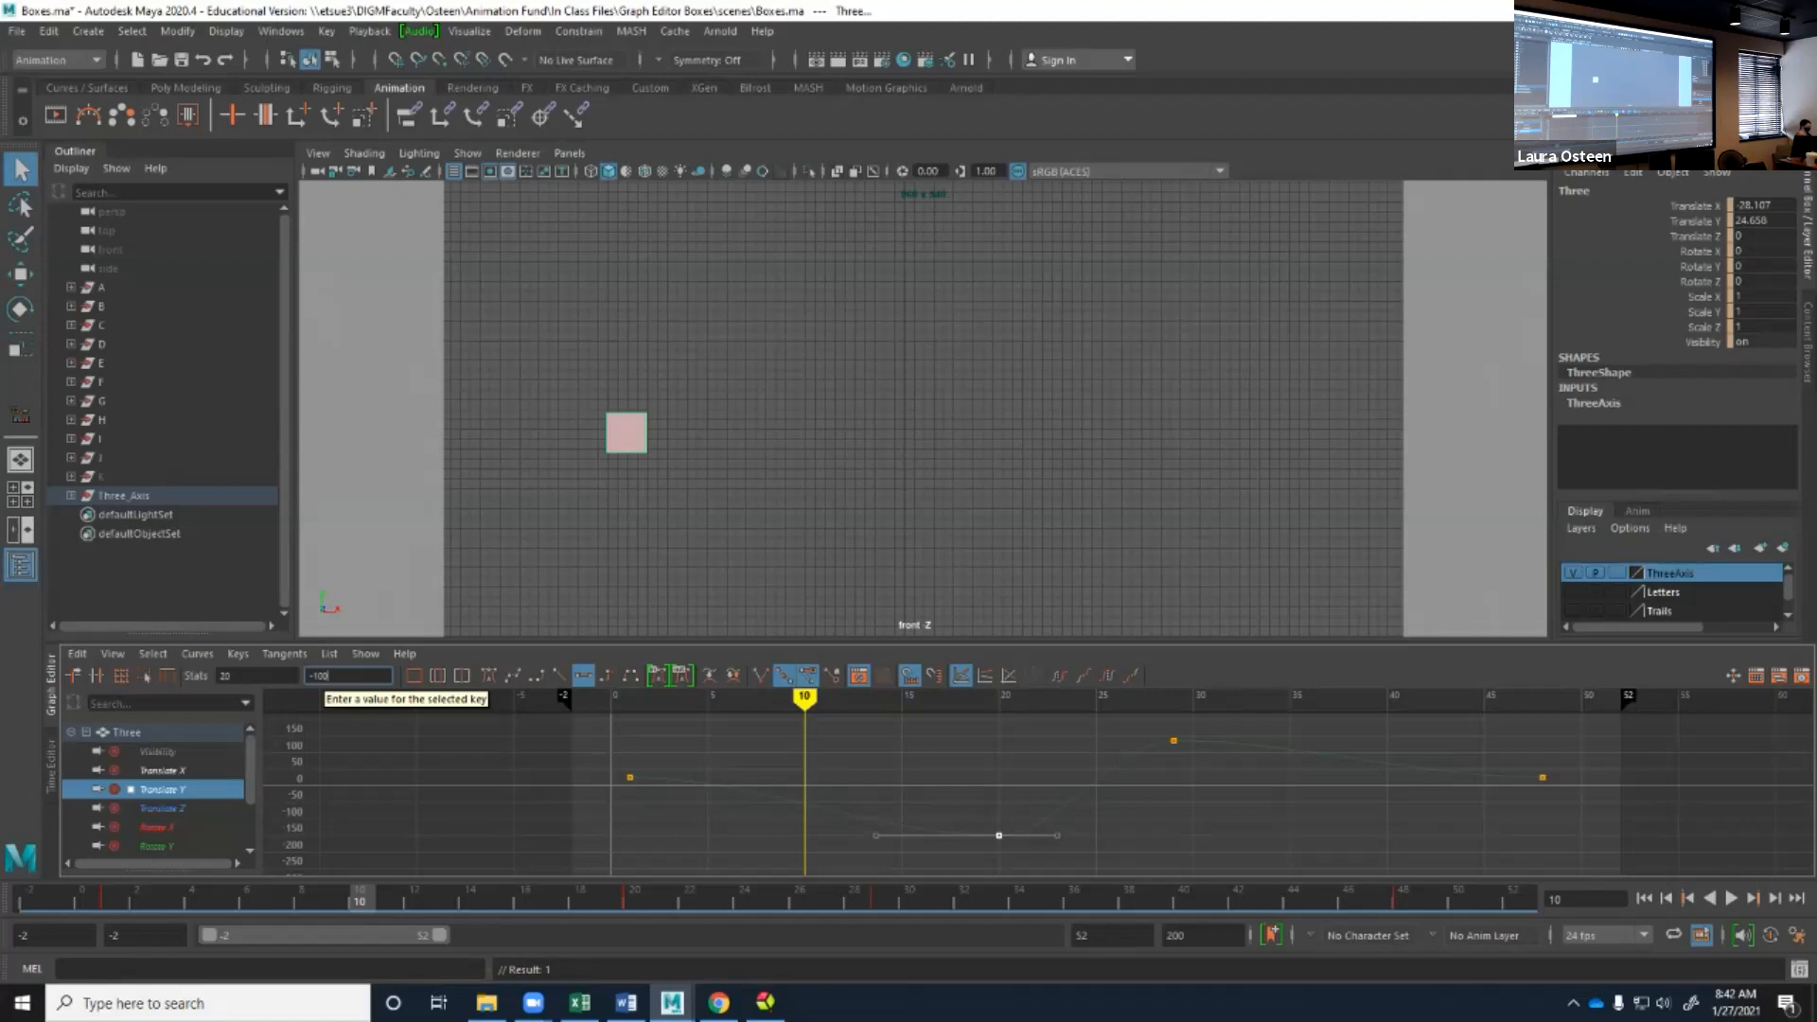
key("Return")
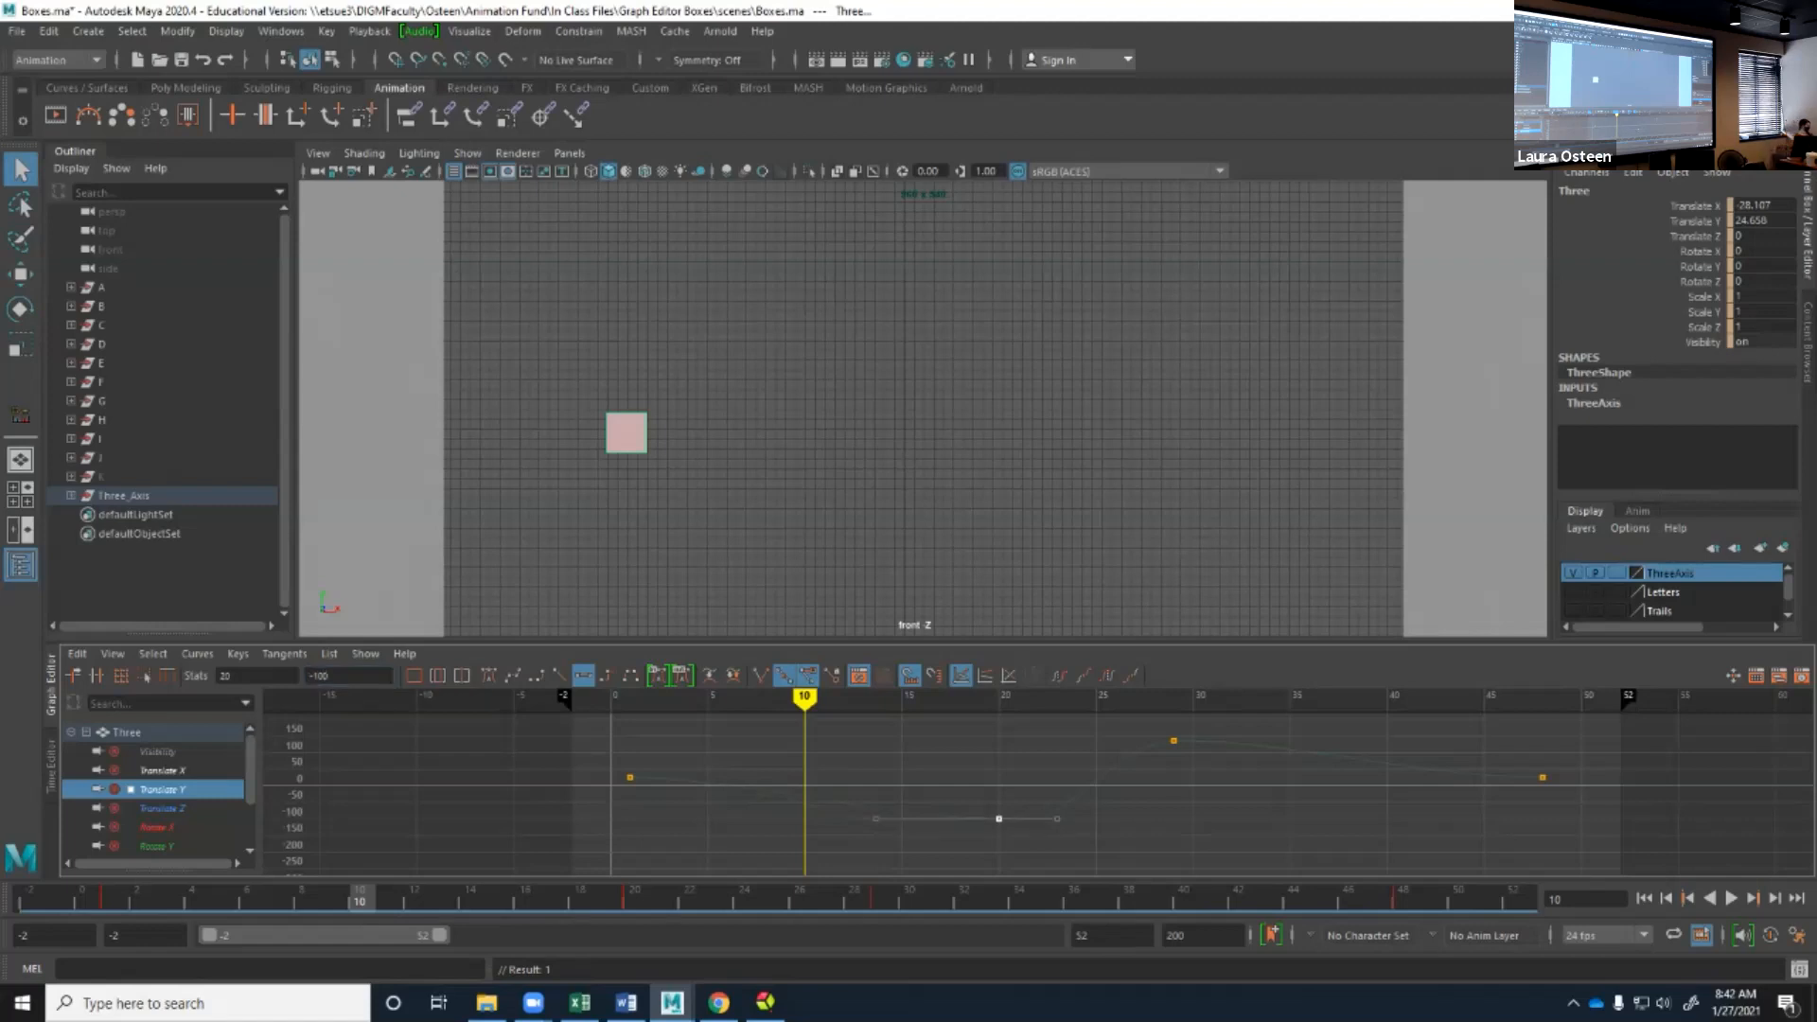
double_click(321, 676)
type("-")
type("300")
key("Return")
key("f")
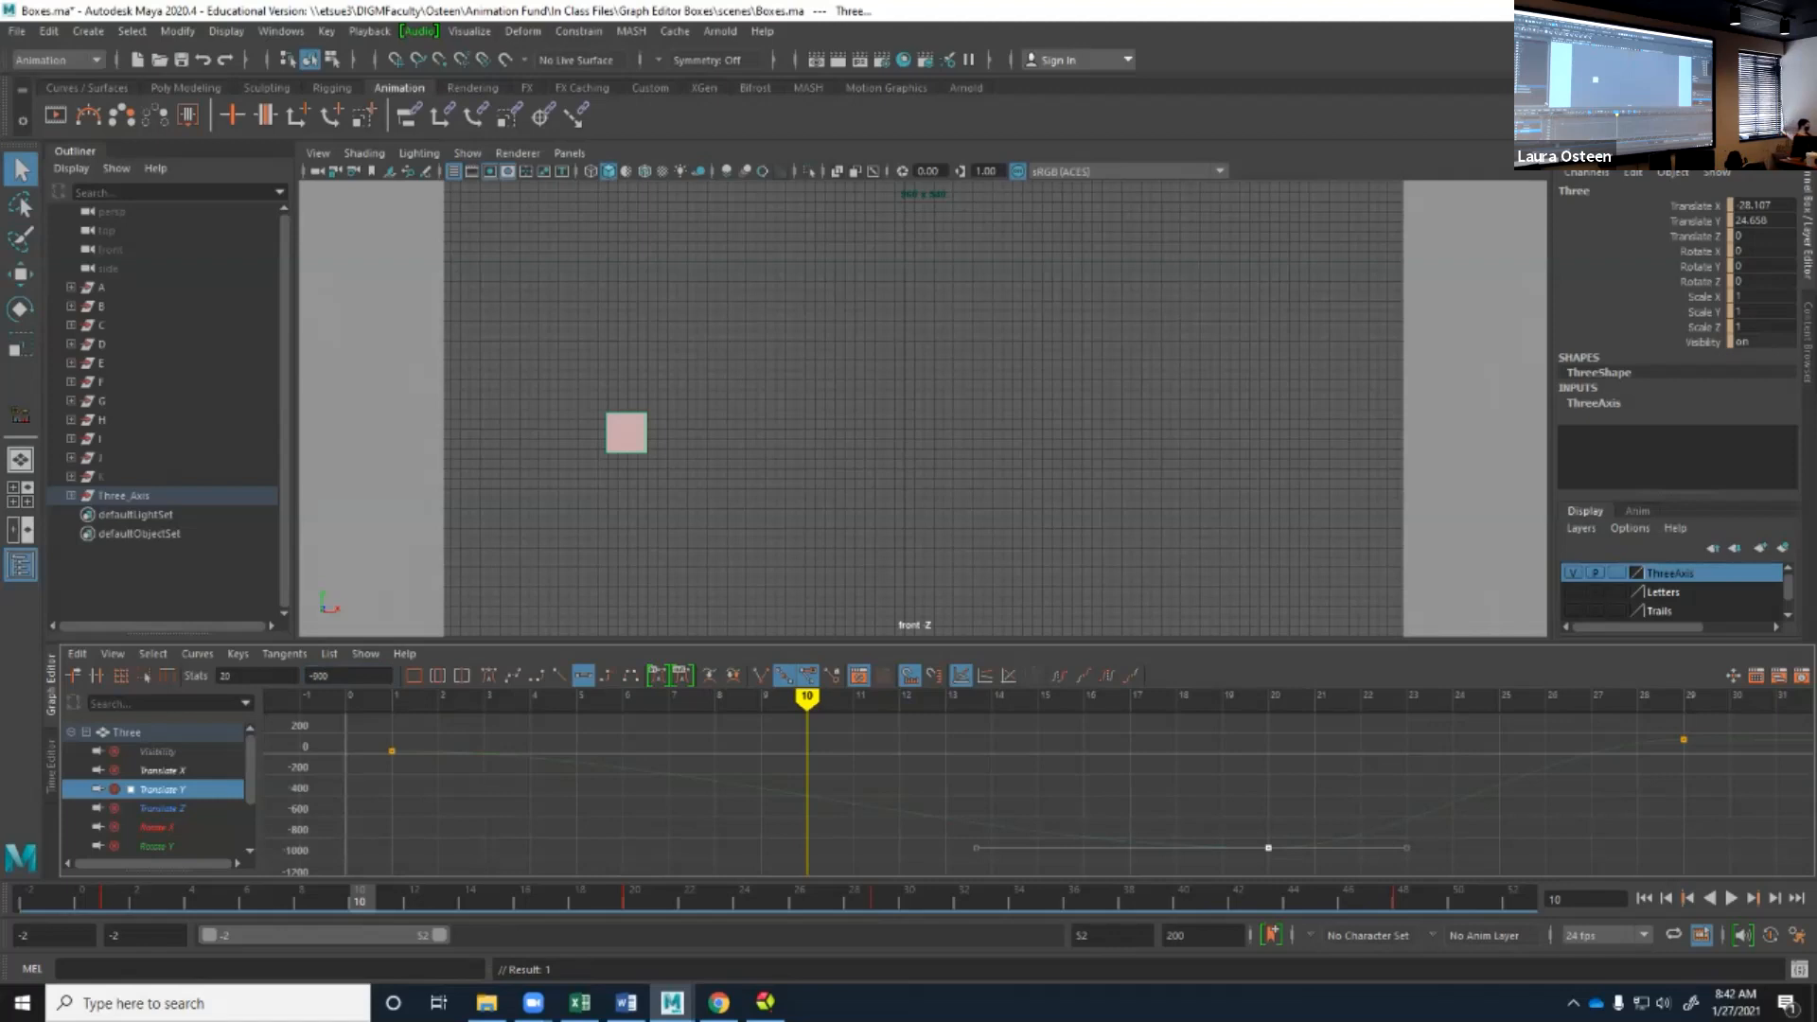
Shift and compress the keys at frames 20 and 29 along the timeline to about frames 10 and 18, then select the second key.
left_click(1183, 790)
key("a")
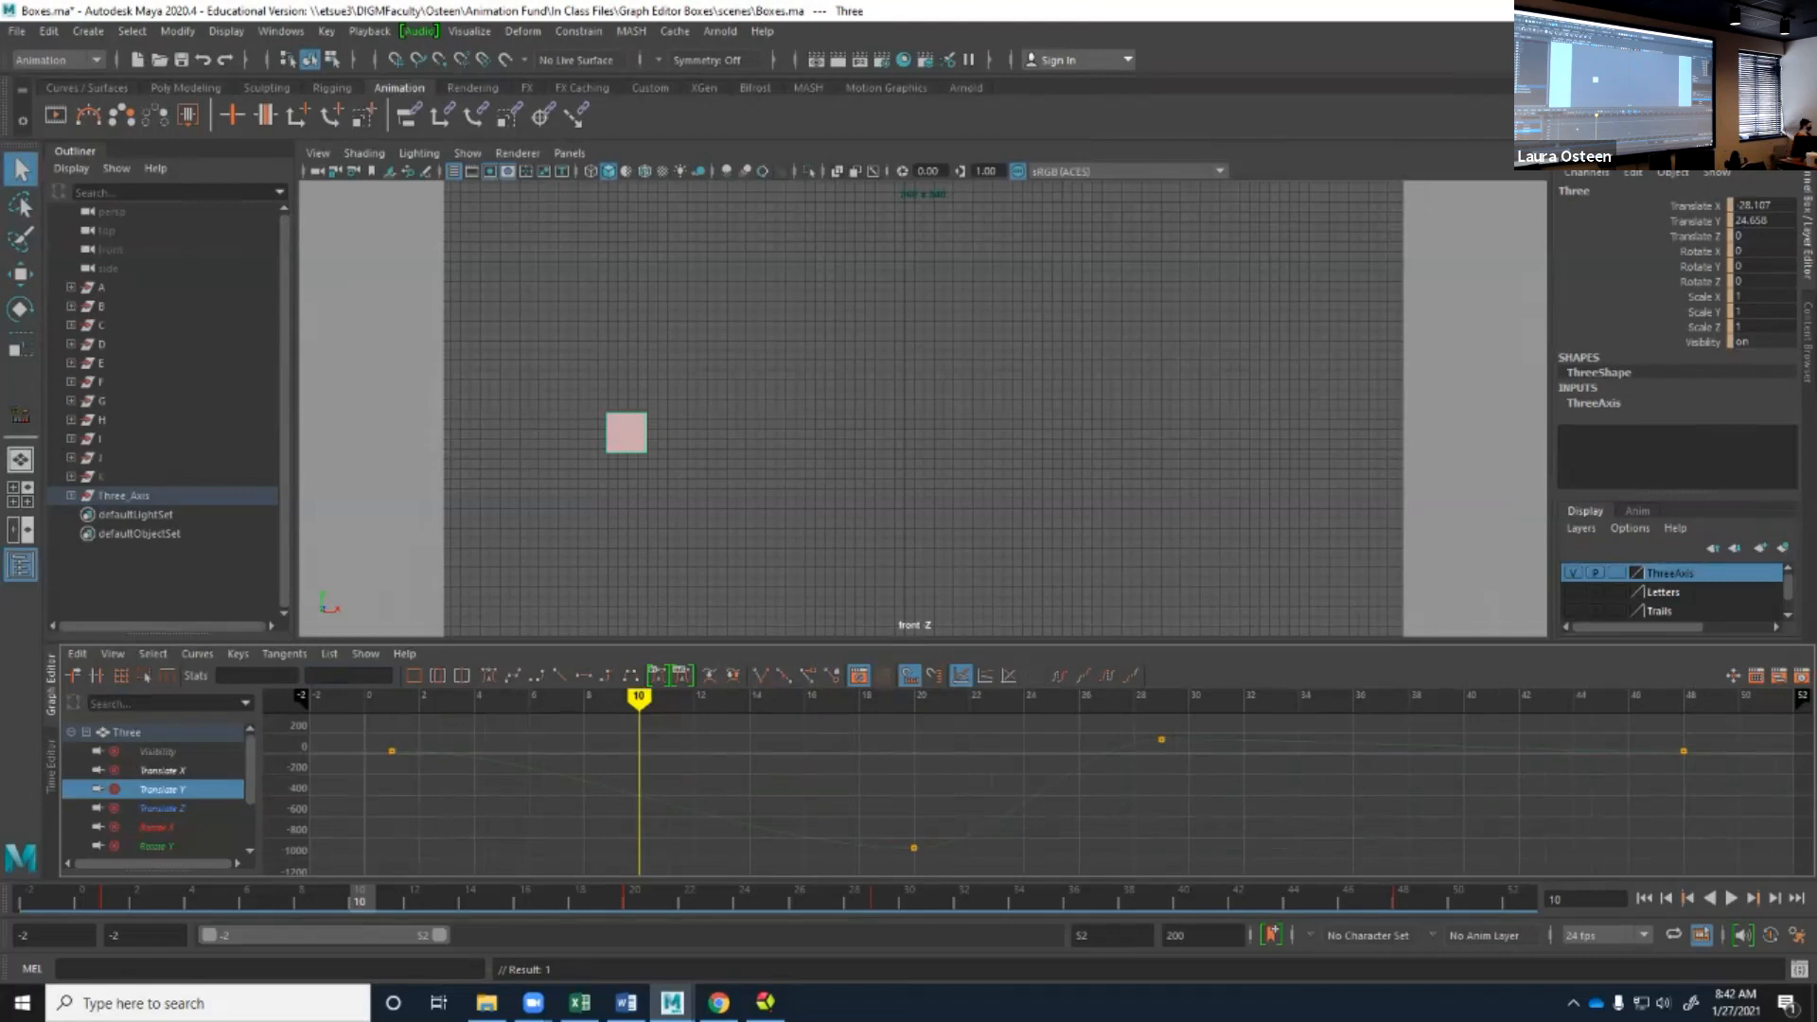
left_click(913, 848)
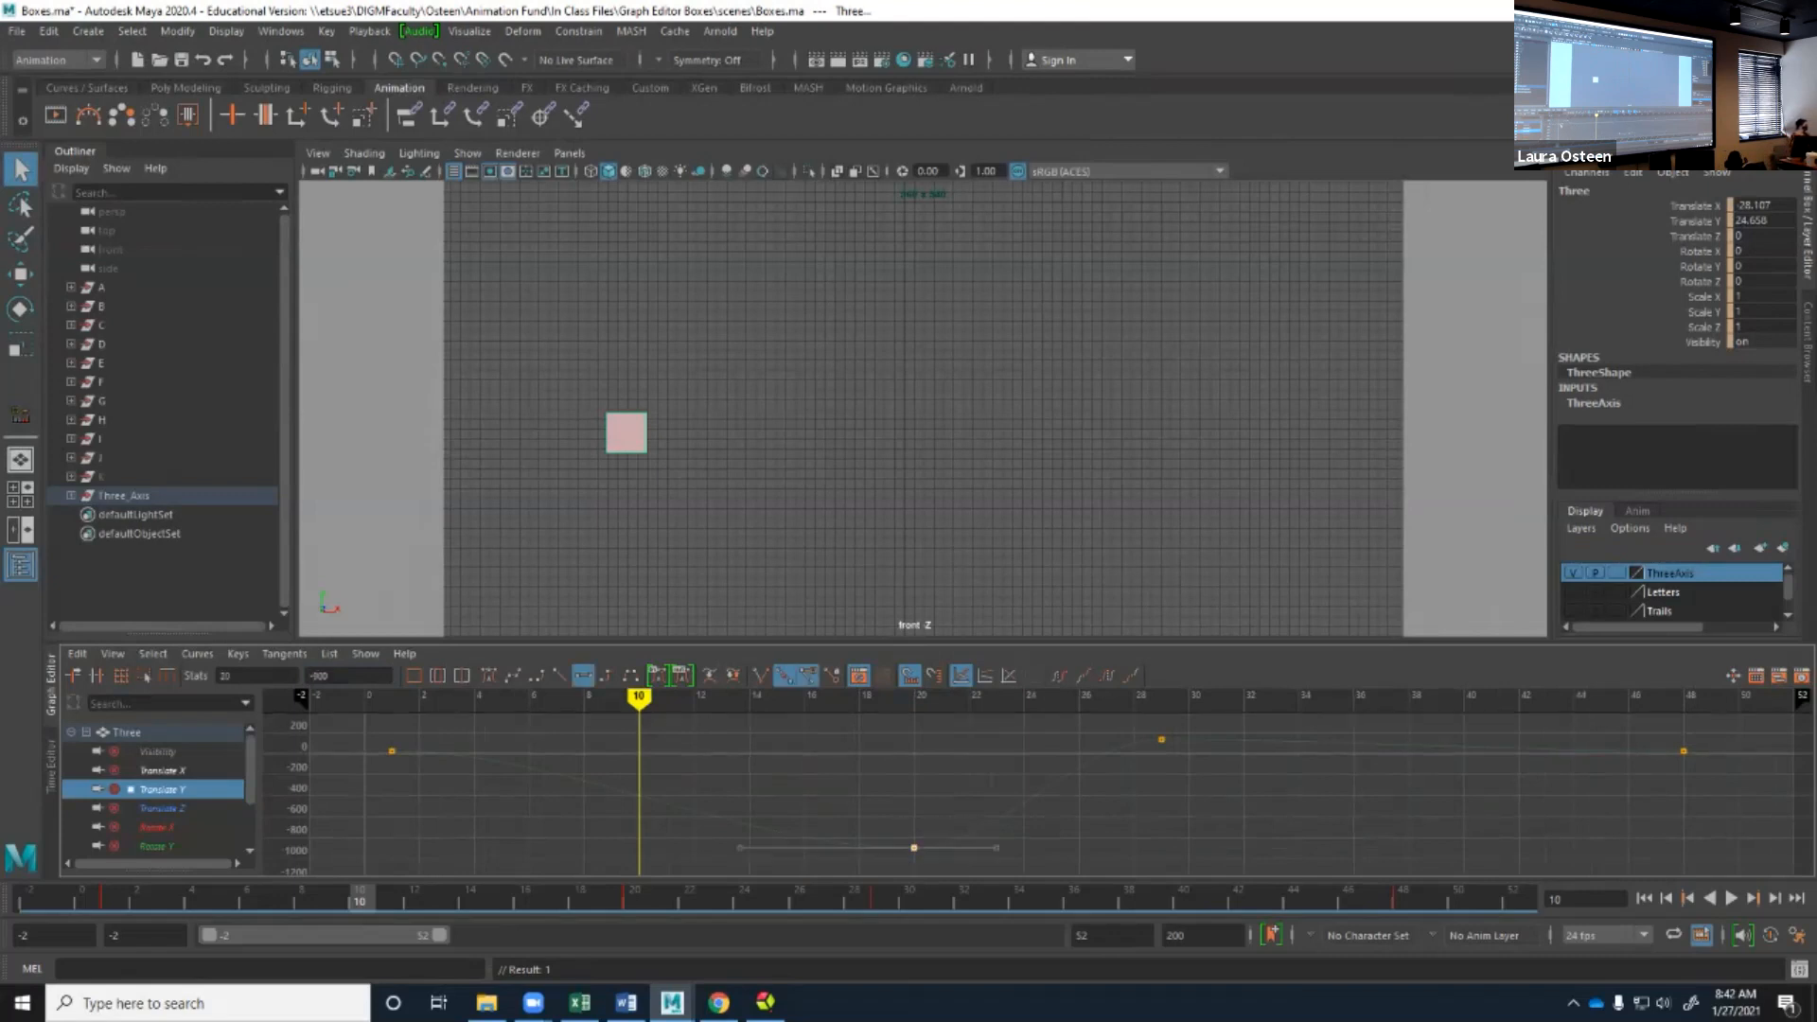
mouse_move(580, 899)
left_mouse_down("shift")
mouse_move(662, 898)
mouse_move(352, 899)
mouse_move(1187, 899)
mouse_move(551, 900)
left_mouse_up("shift")
left_click(773, 900)
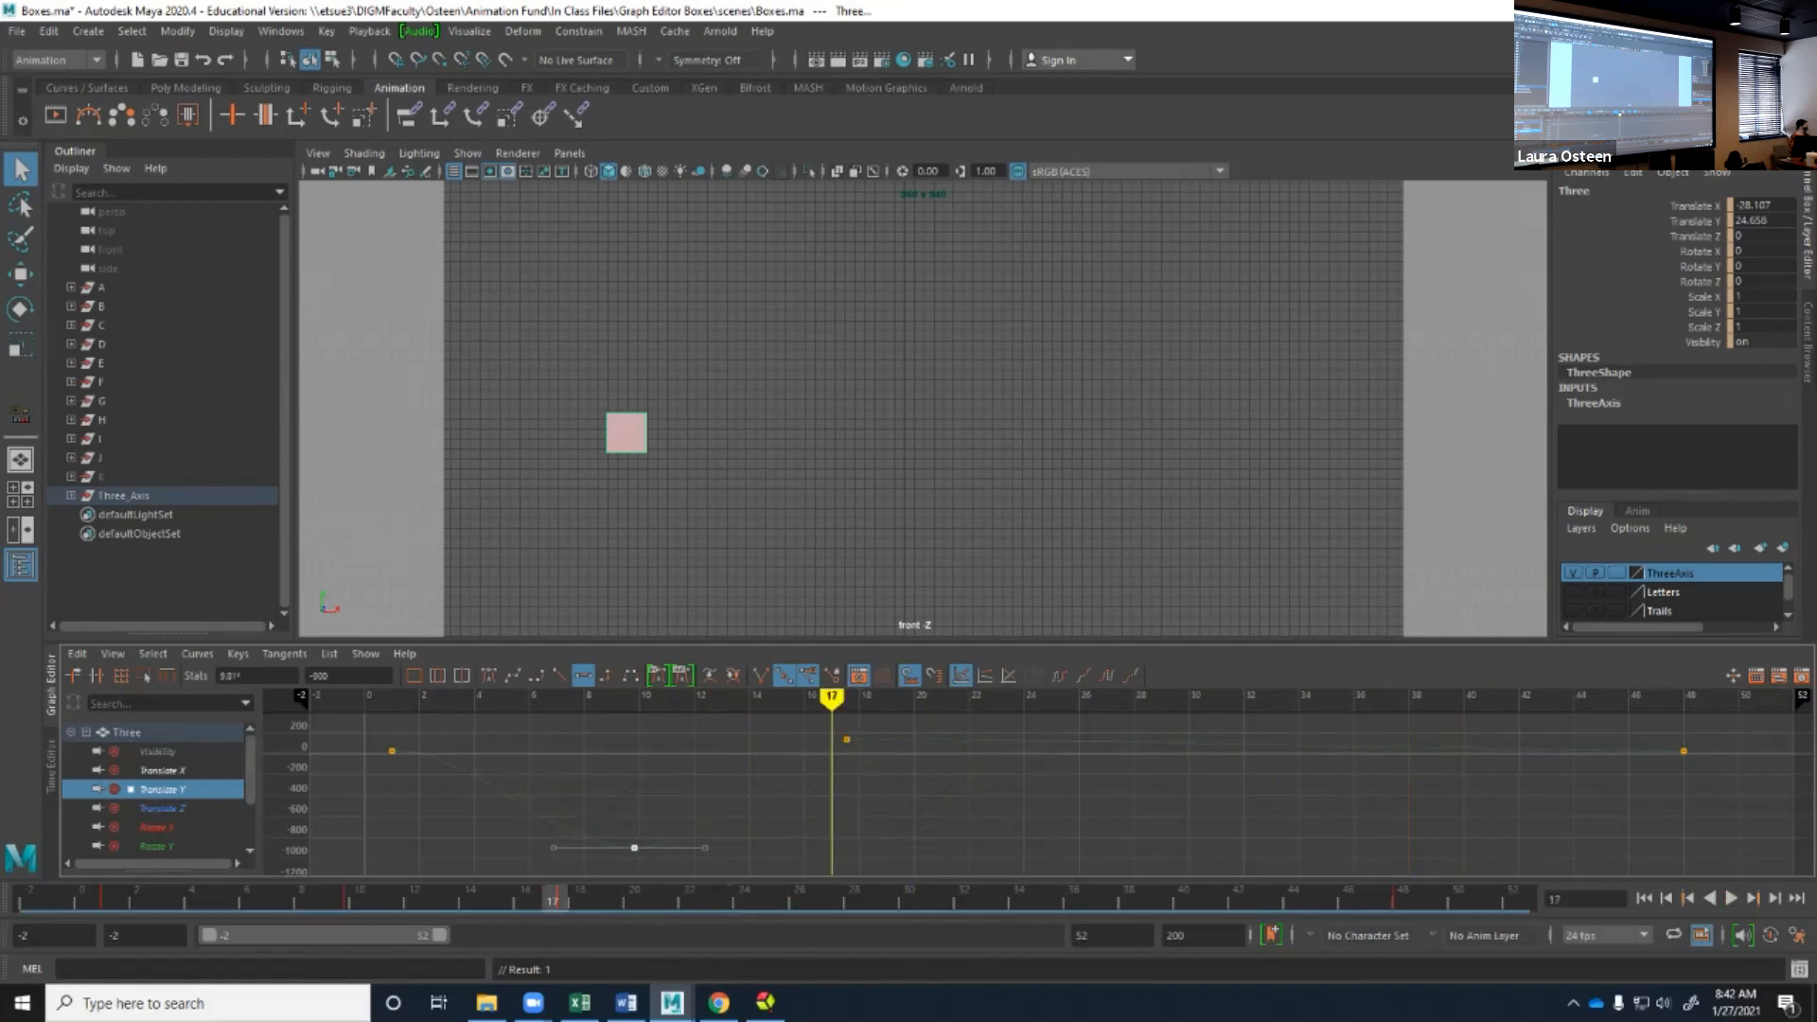
left_click(243, 676)
left_click(847, 739)
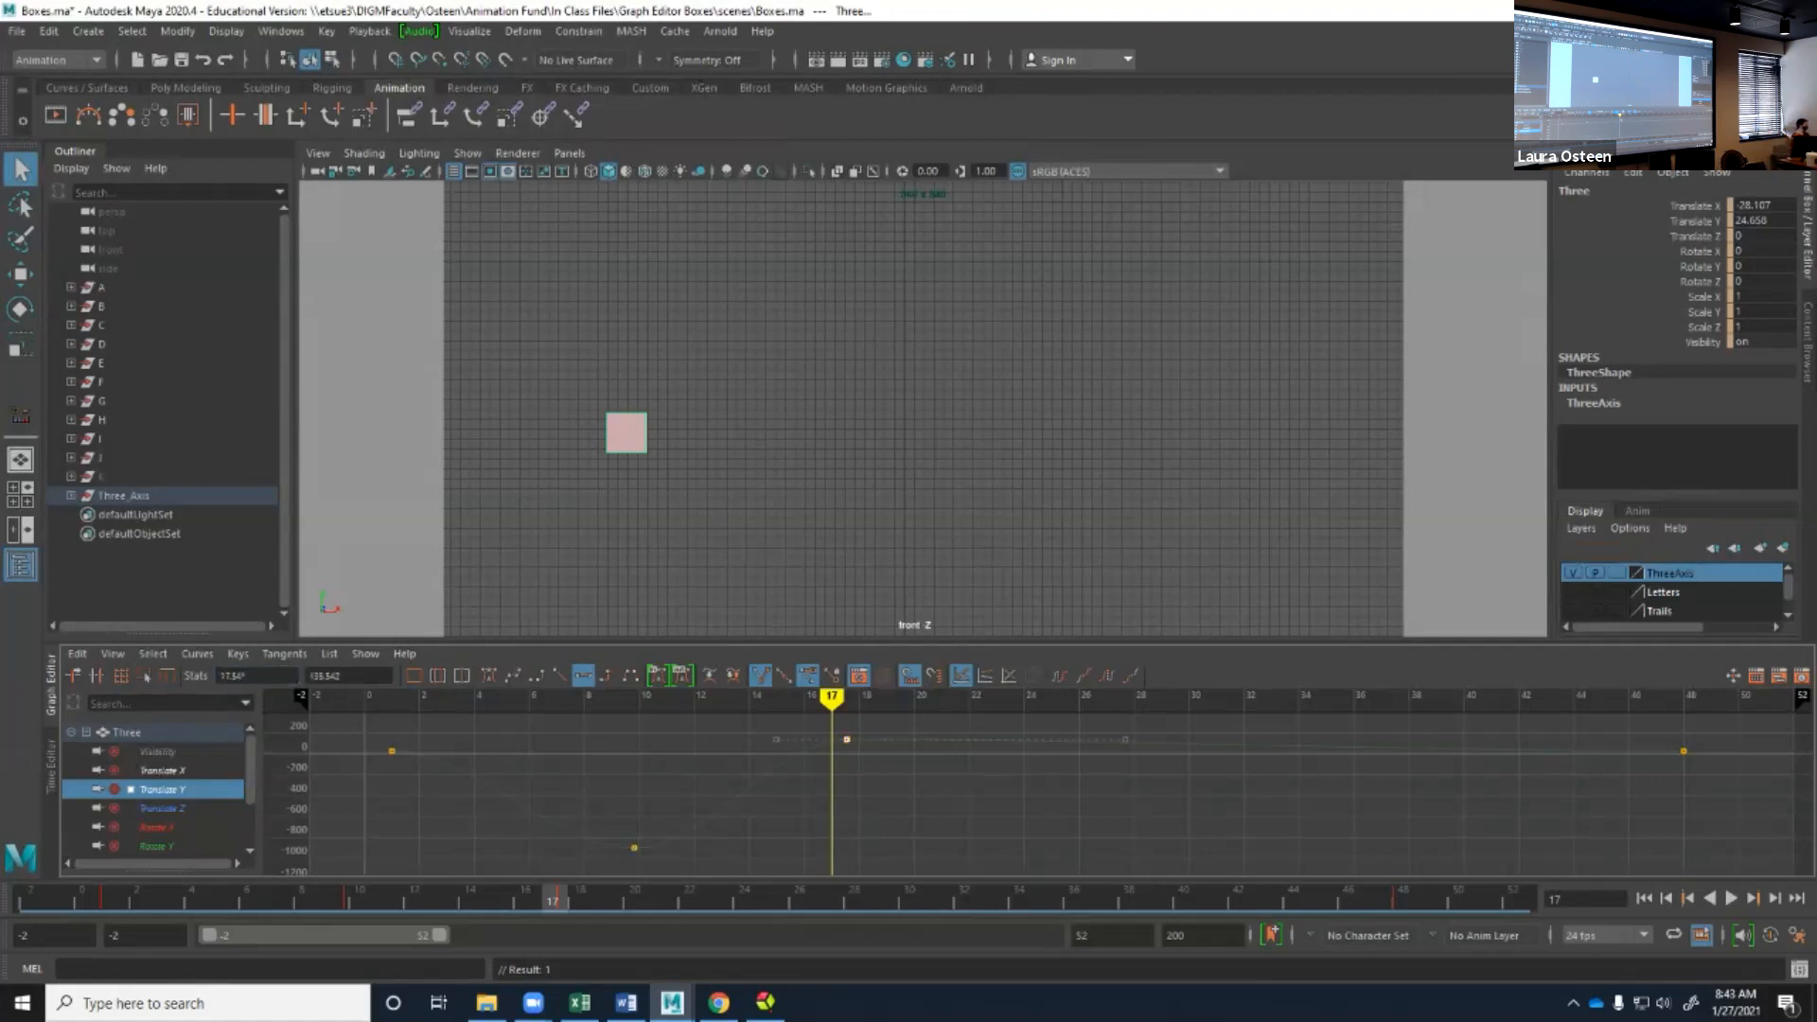
Set the time of the selected upper Translate Y key to frame 17.
left_click(257, 674)
left_click_drag(244, 675, 220, 675)
type("17")
key("Return")
Select the lower Translate Y key, snap it to frame 10 from the time slider, and play back the animation.
left_click_drag(610, 856, 655, 836)
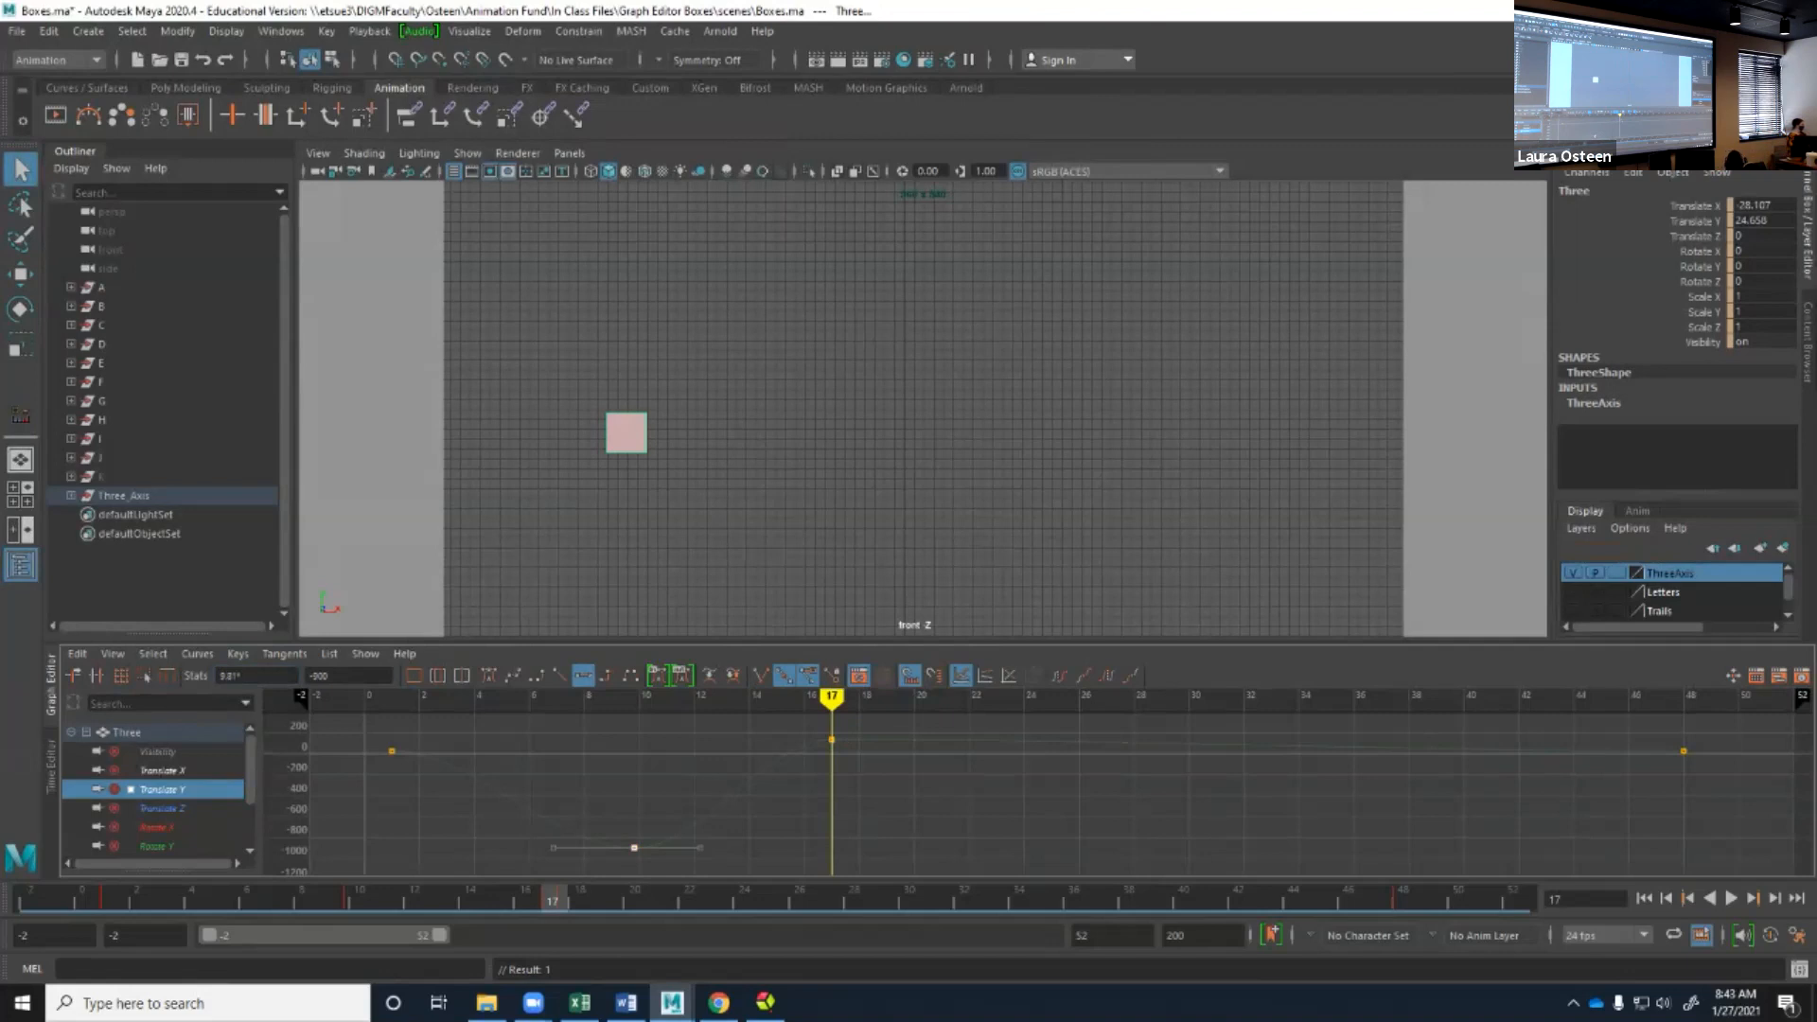
mouse_move(551, 898)
left_mouse_down()
mouse_move(332, 899)
mouse_move(359, 899)
left_mouse_up()
right_click(364, 901)
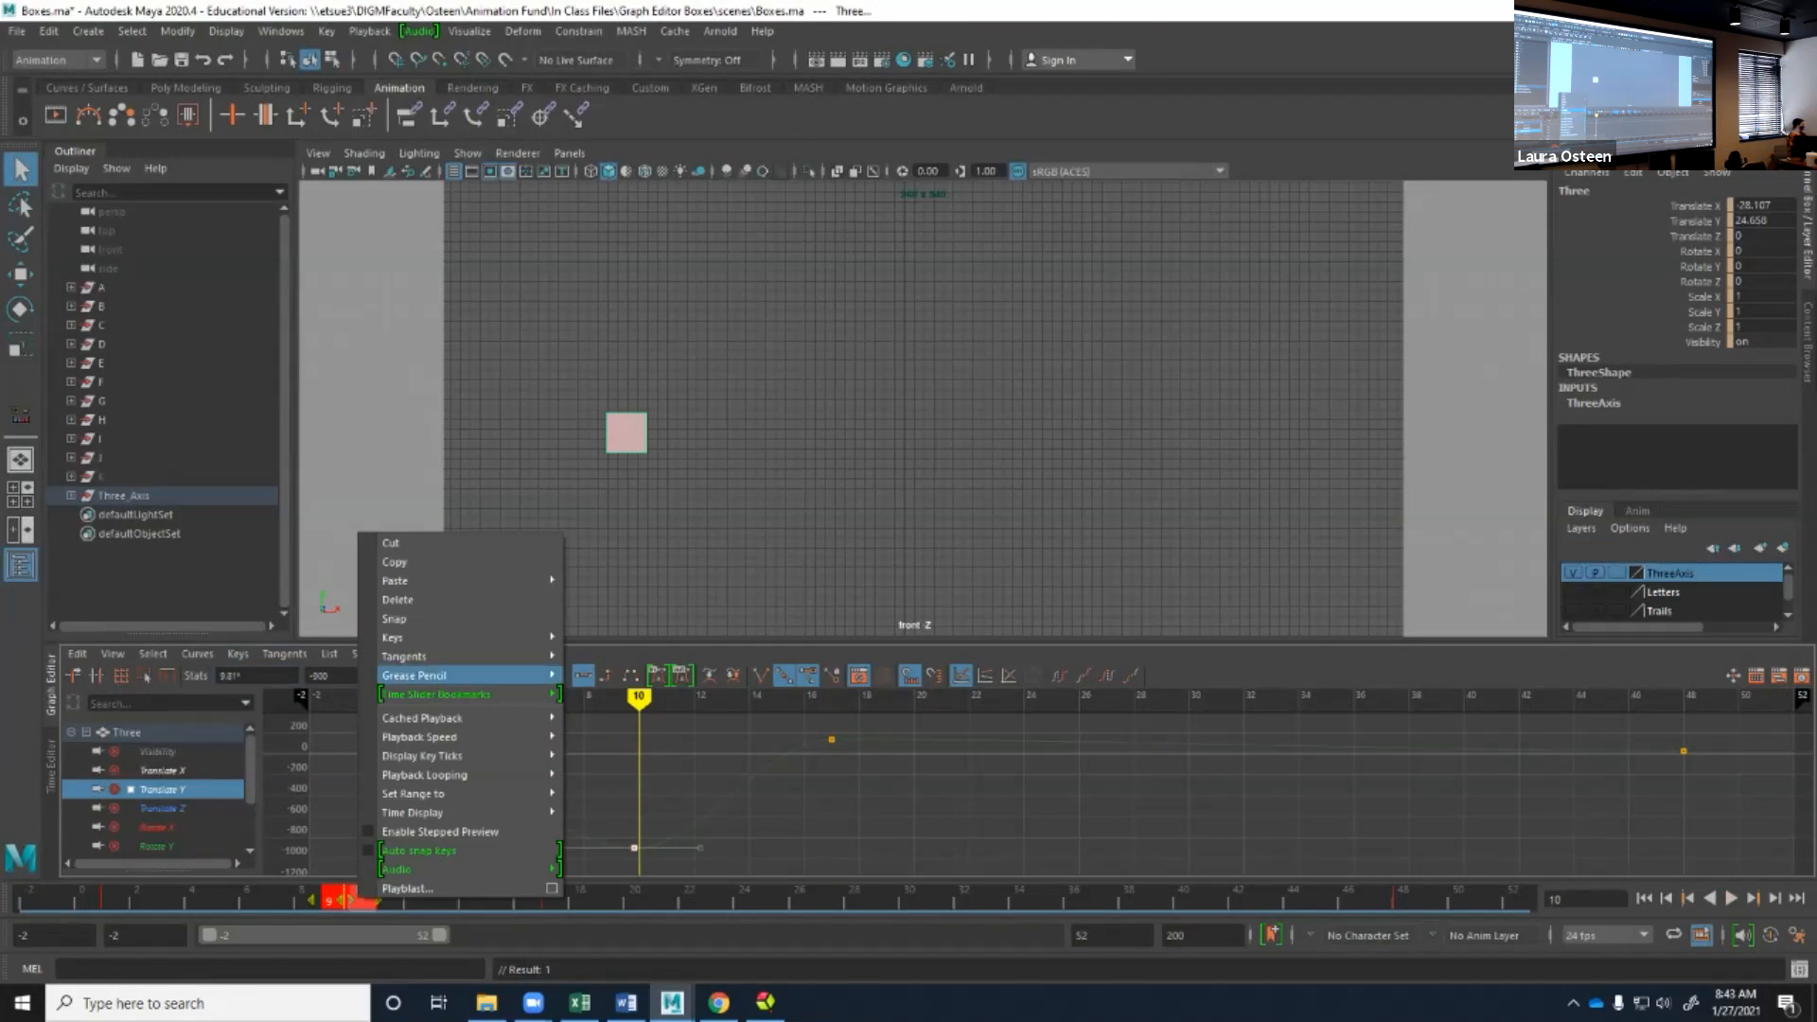
left_click(394, 618)
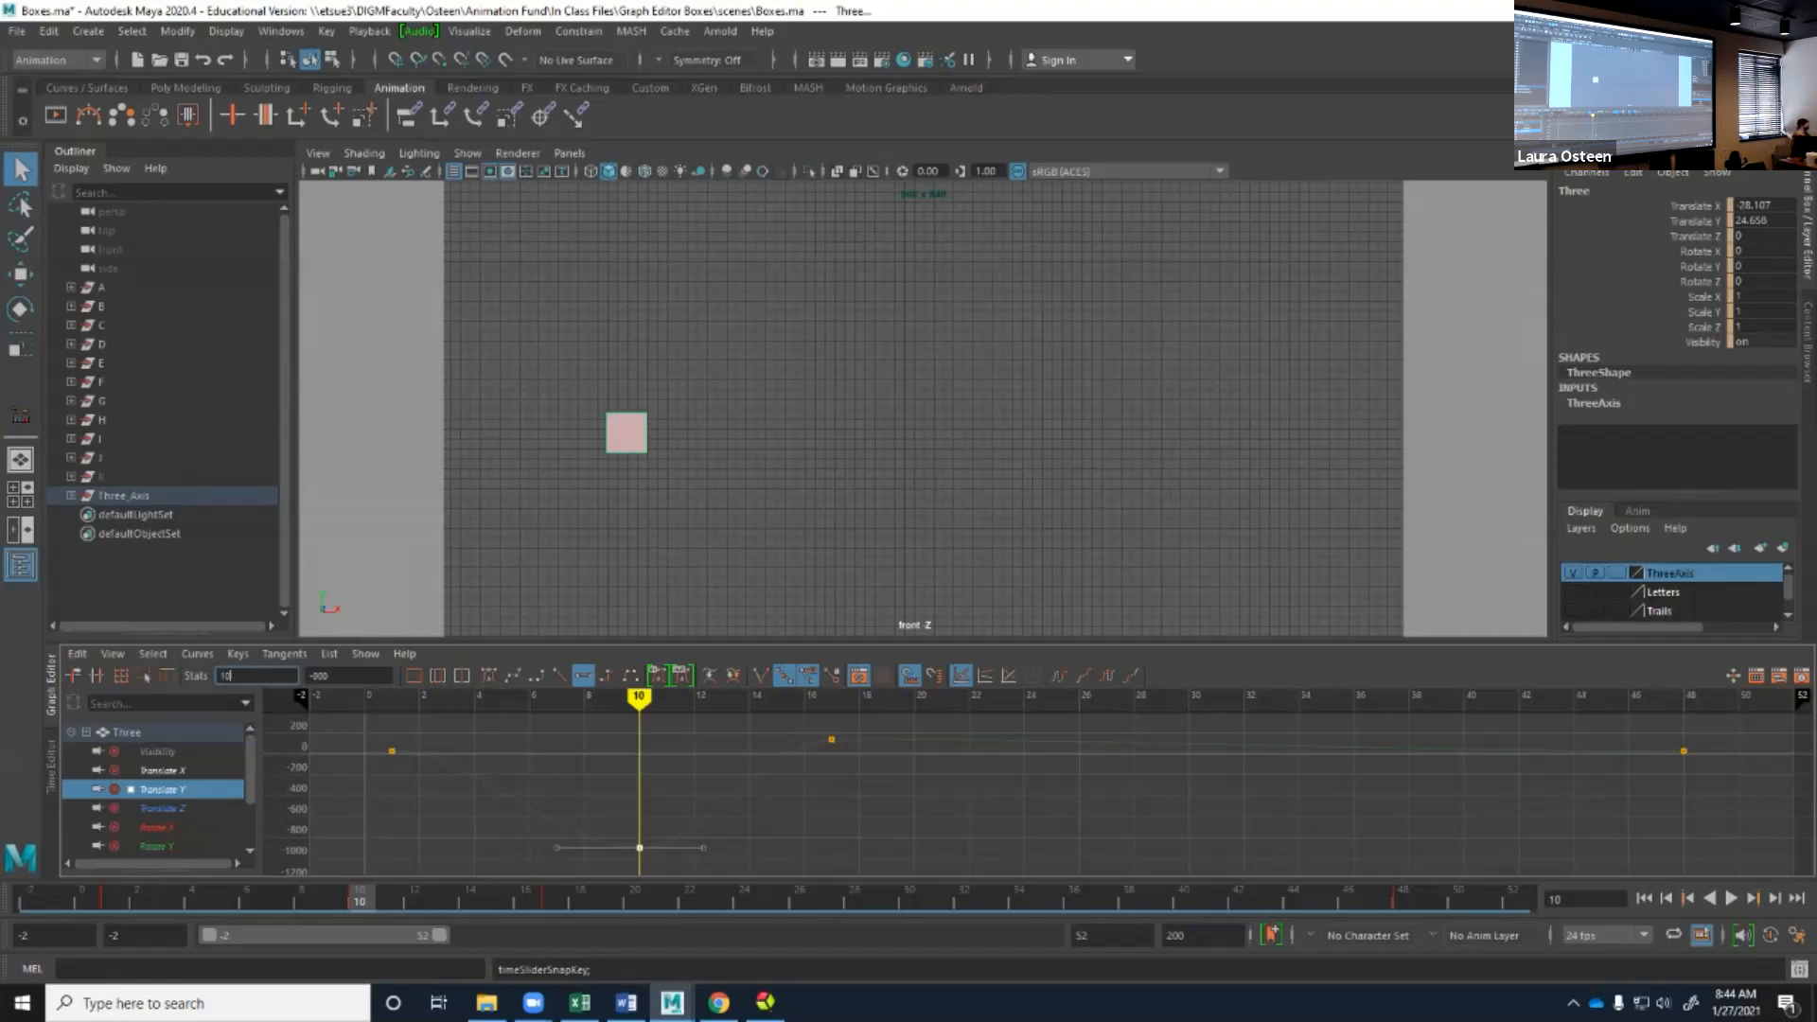
key("alt+v")
key("alt+v")
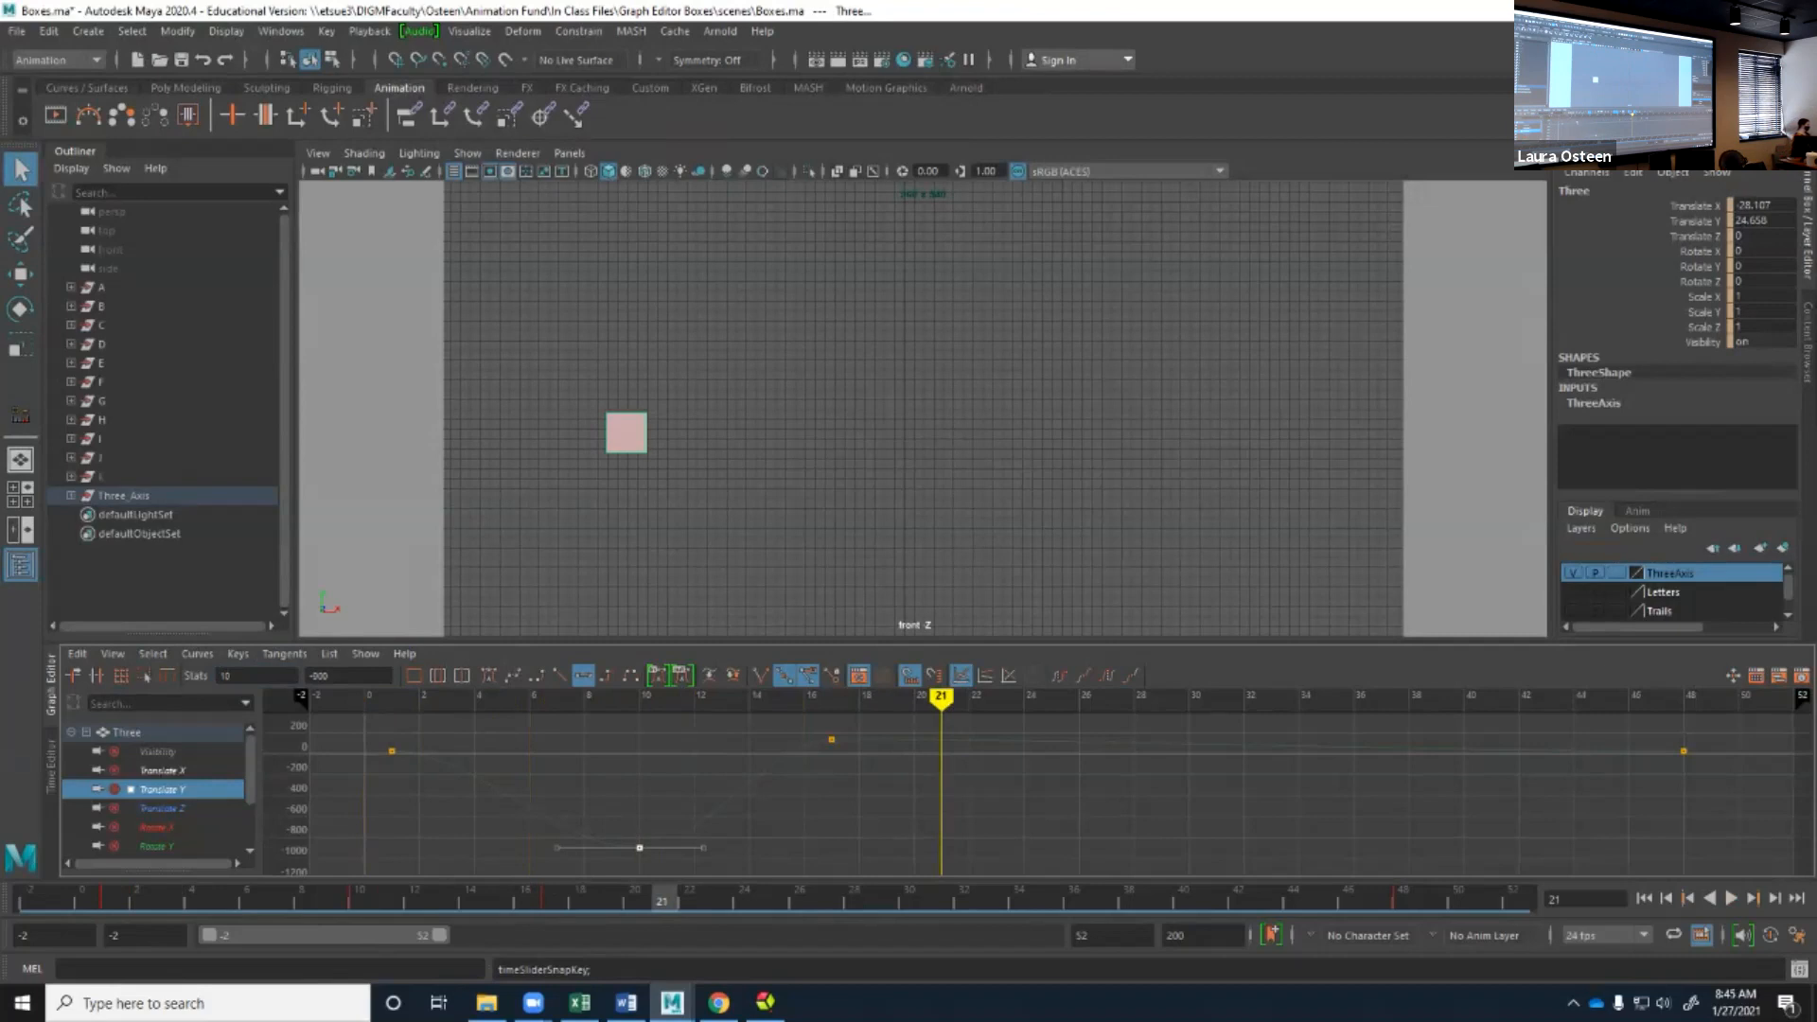
Compare framing the playback range, centring on the current time and framing all keys in the Graph Editor at different zoom levels.
left_click(438, 676)
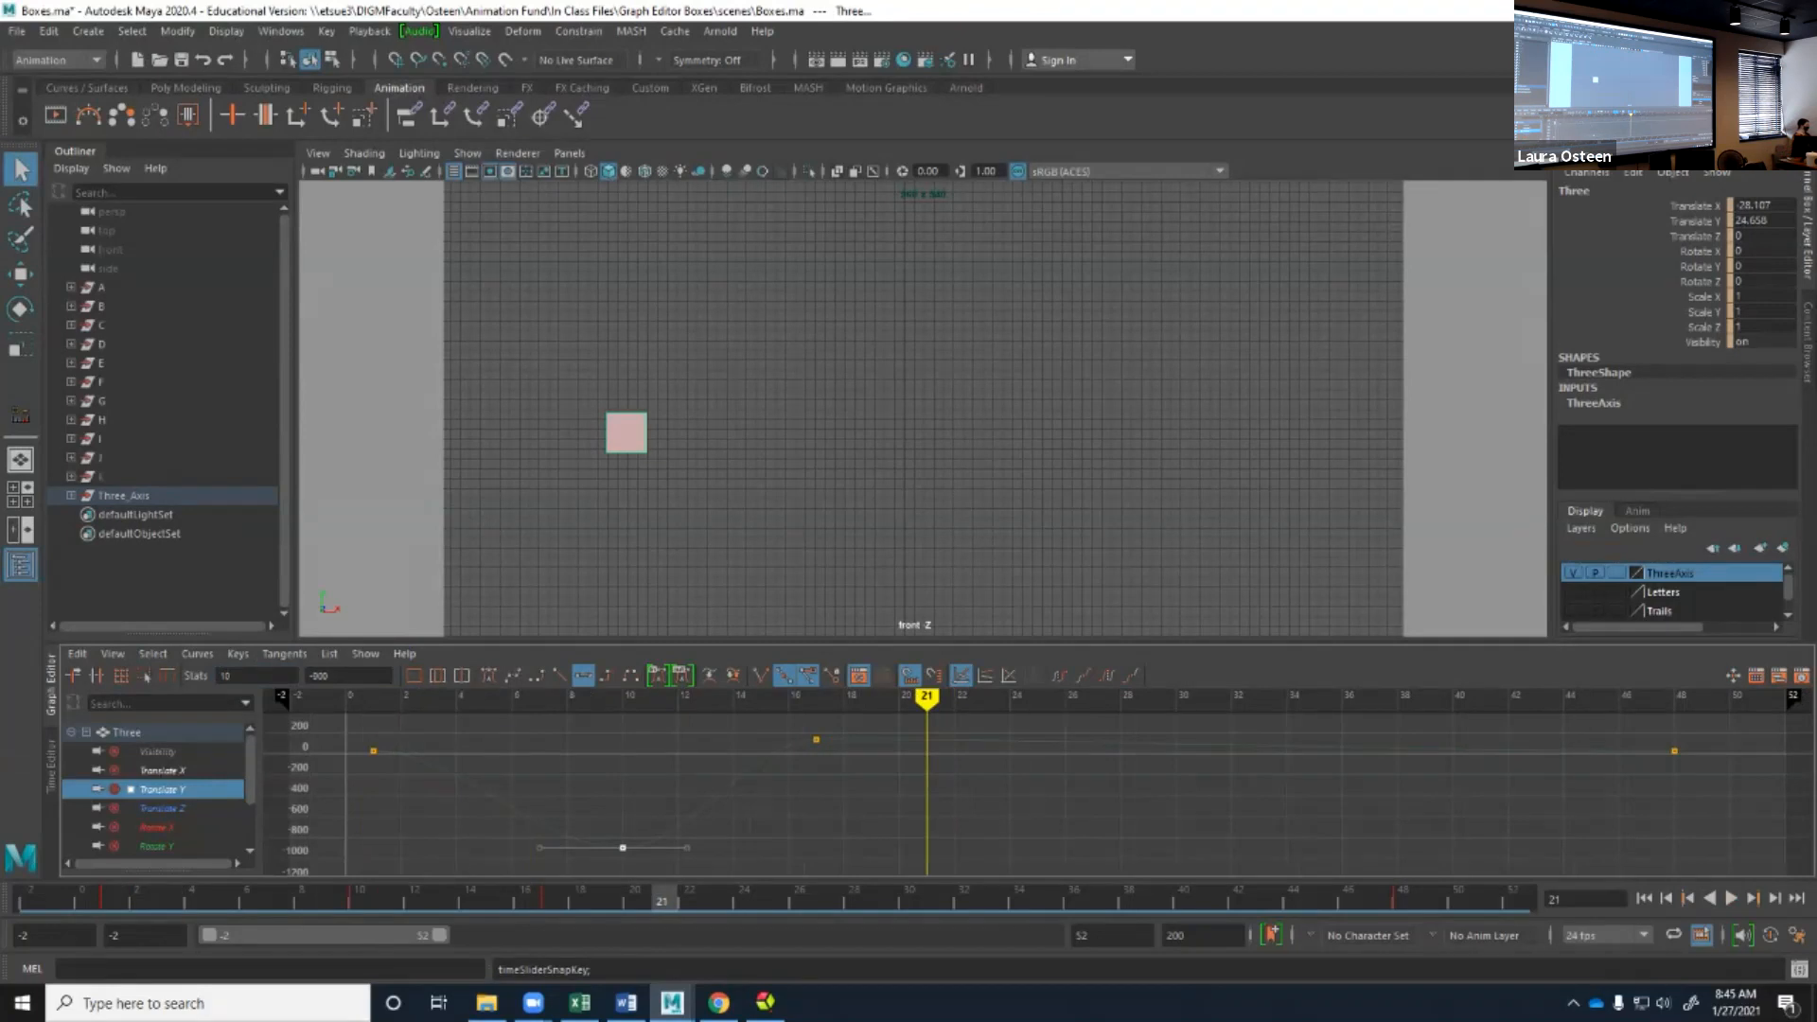
left_click(461, 675)
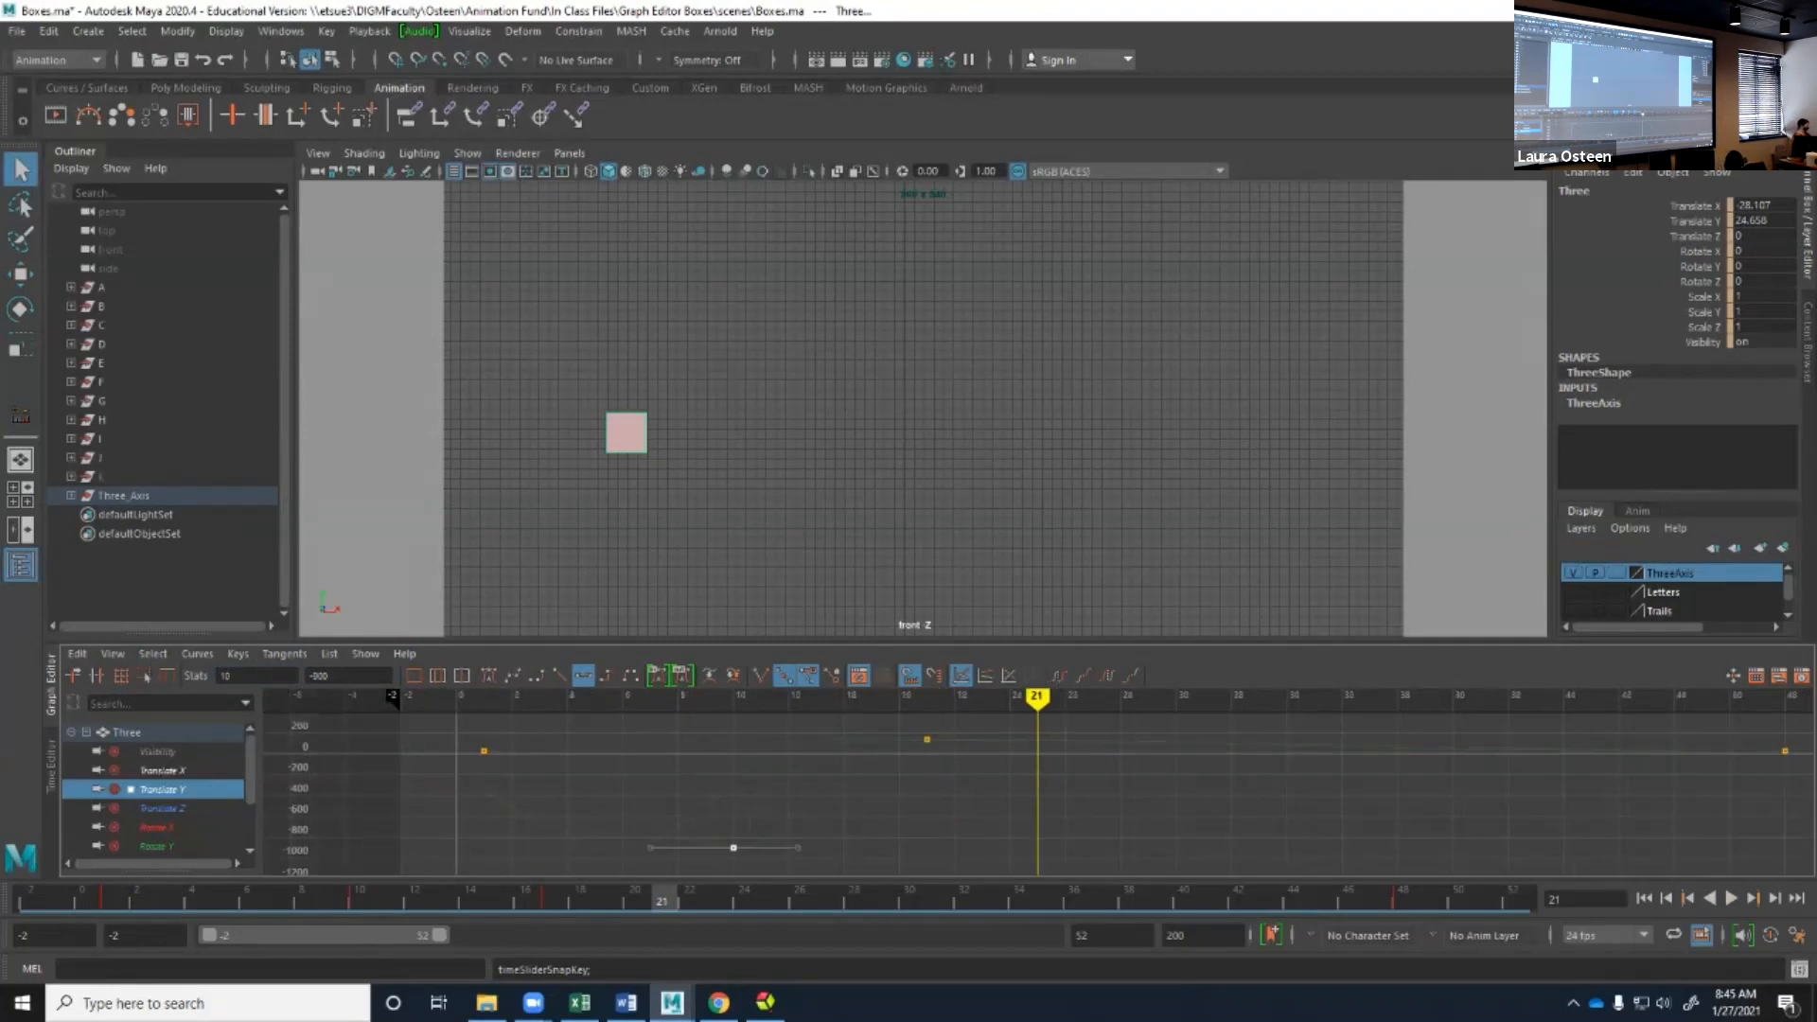
scroll(1039, 795, "up", 8)
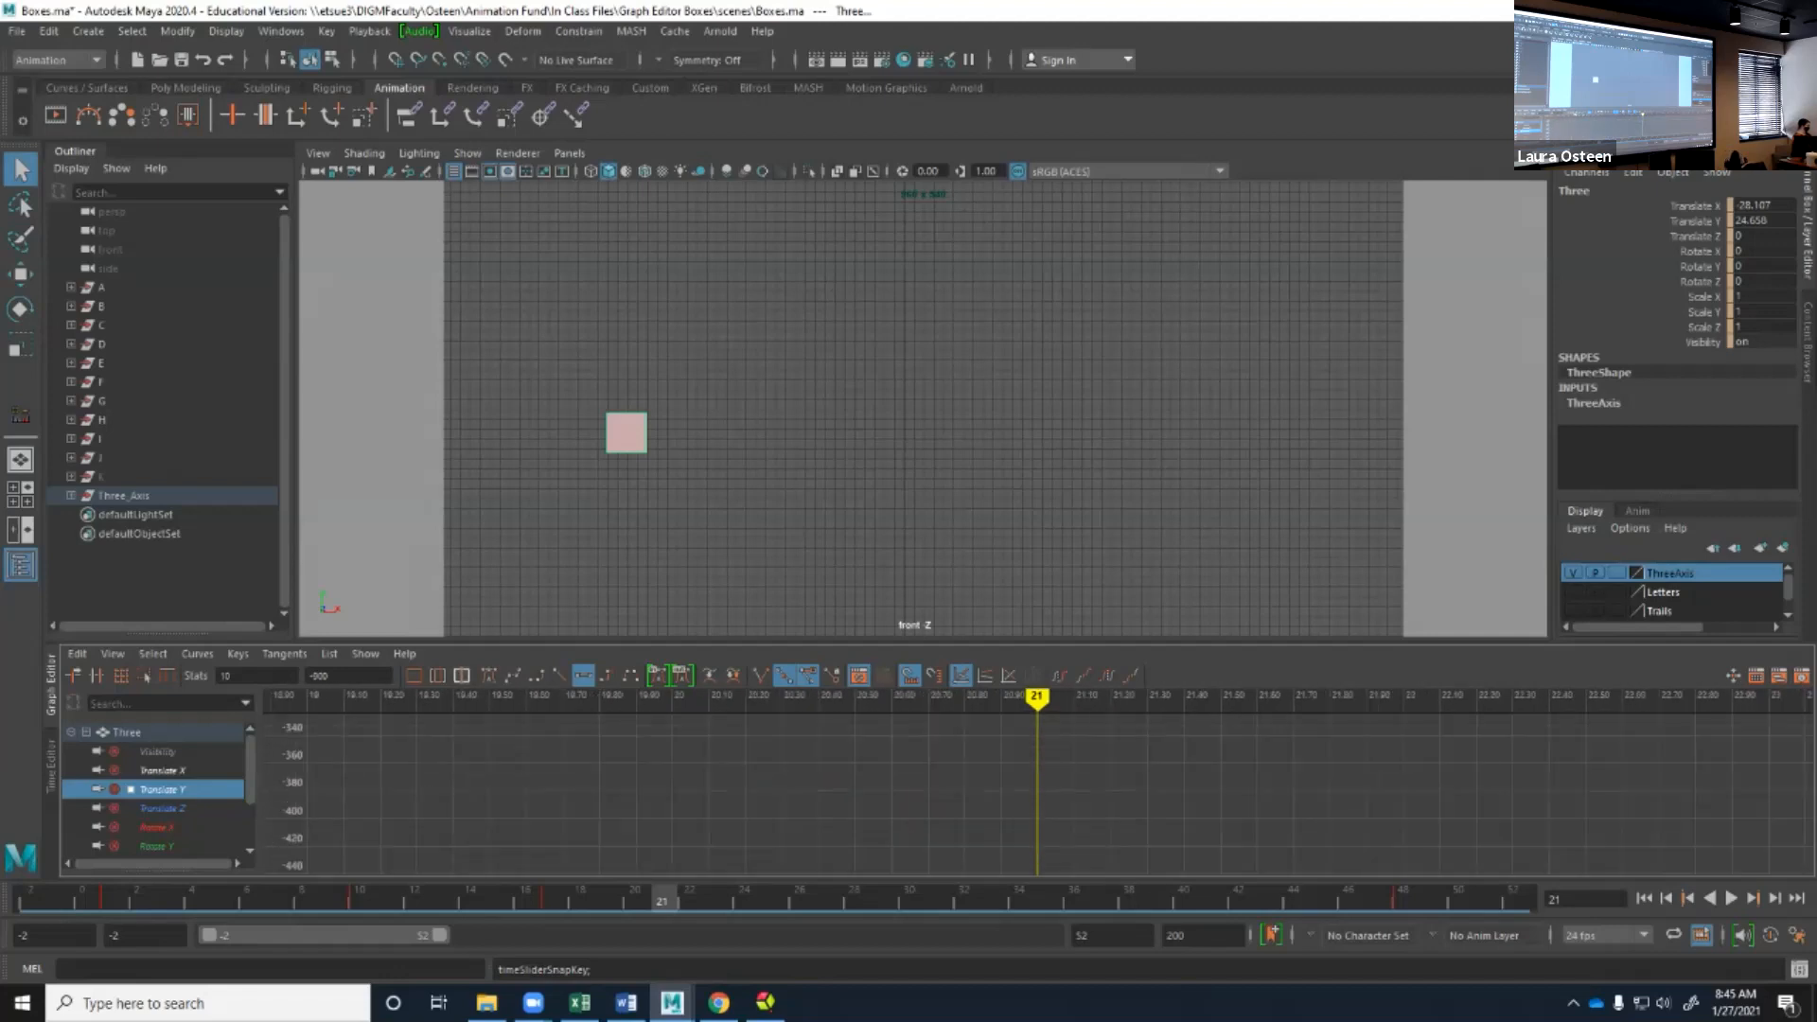
left_click(437, 676)
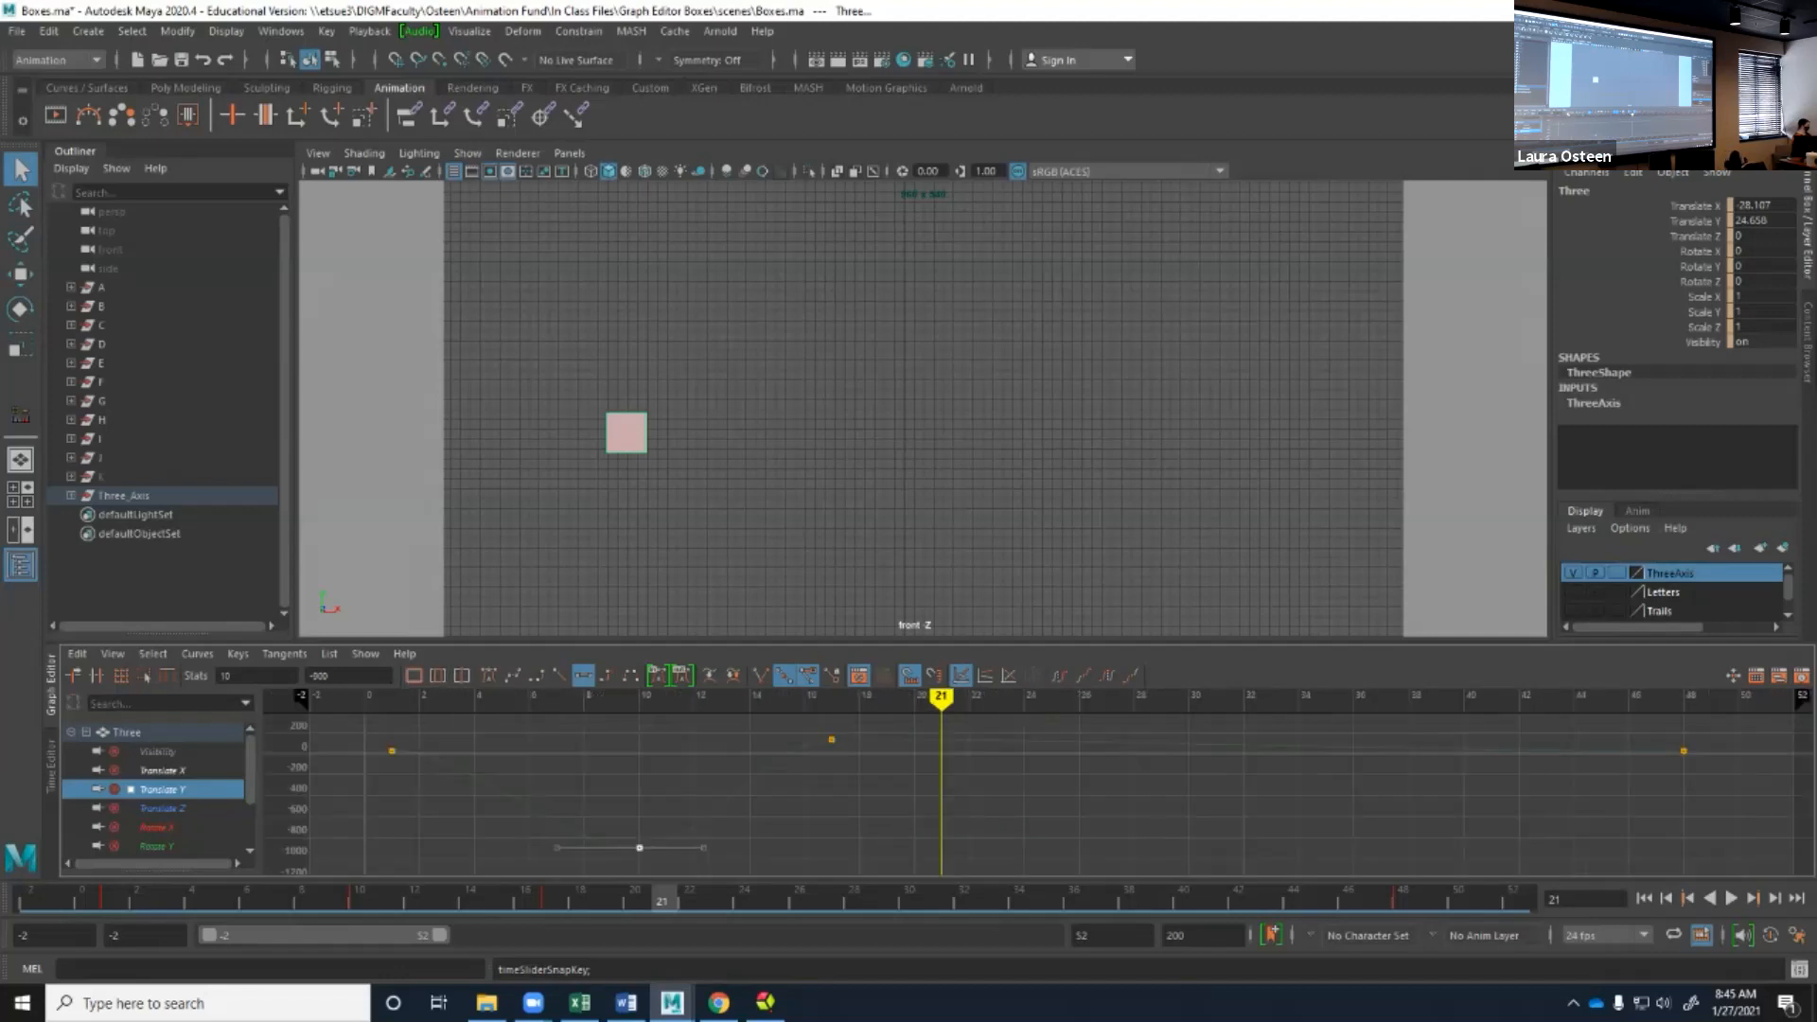
scroll(1039, 795, "down", 8)
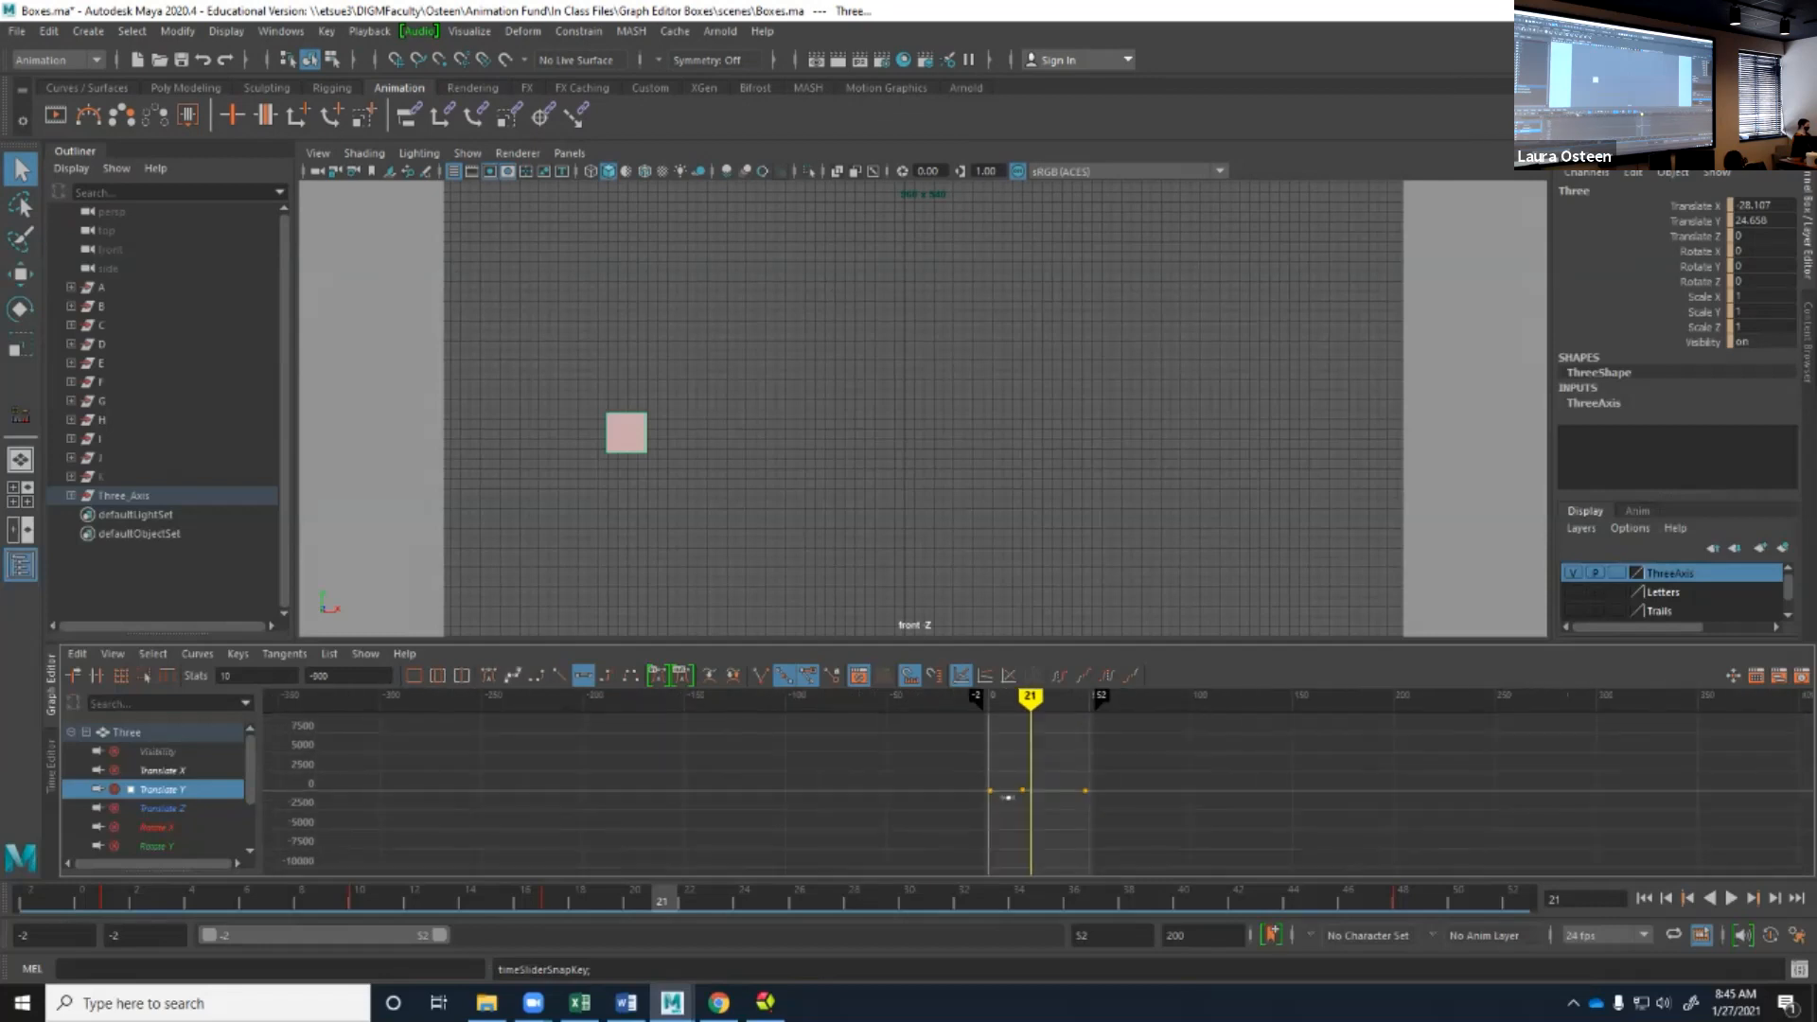
left_click(437, 675)
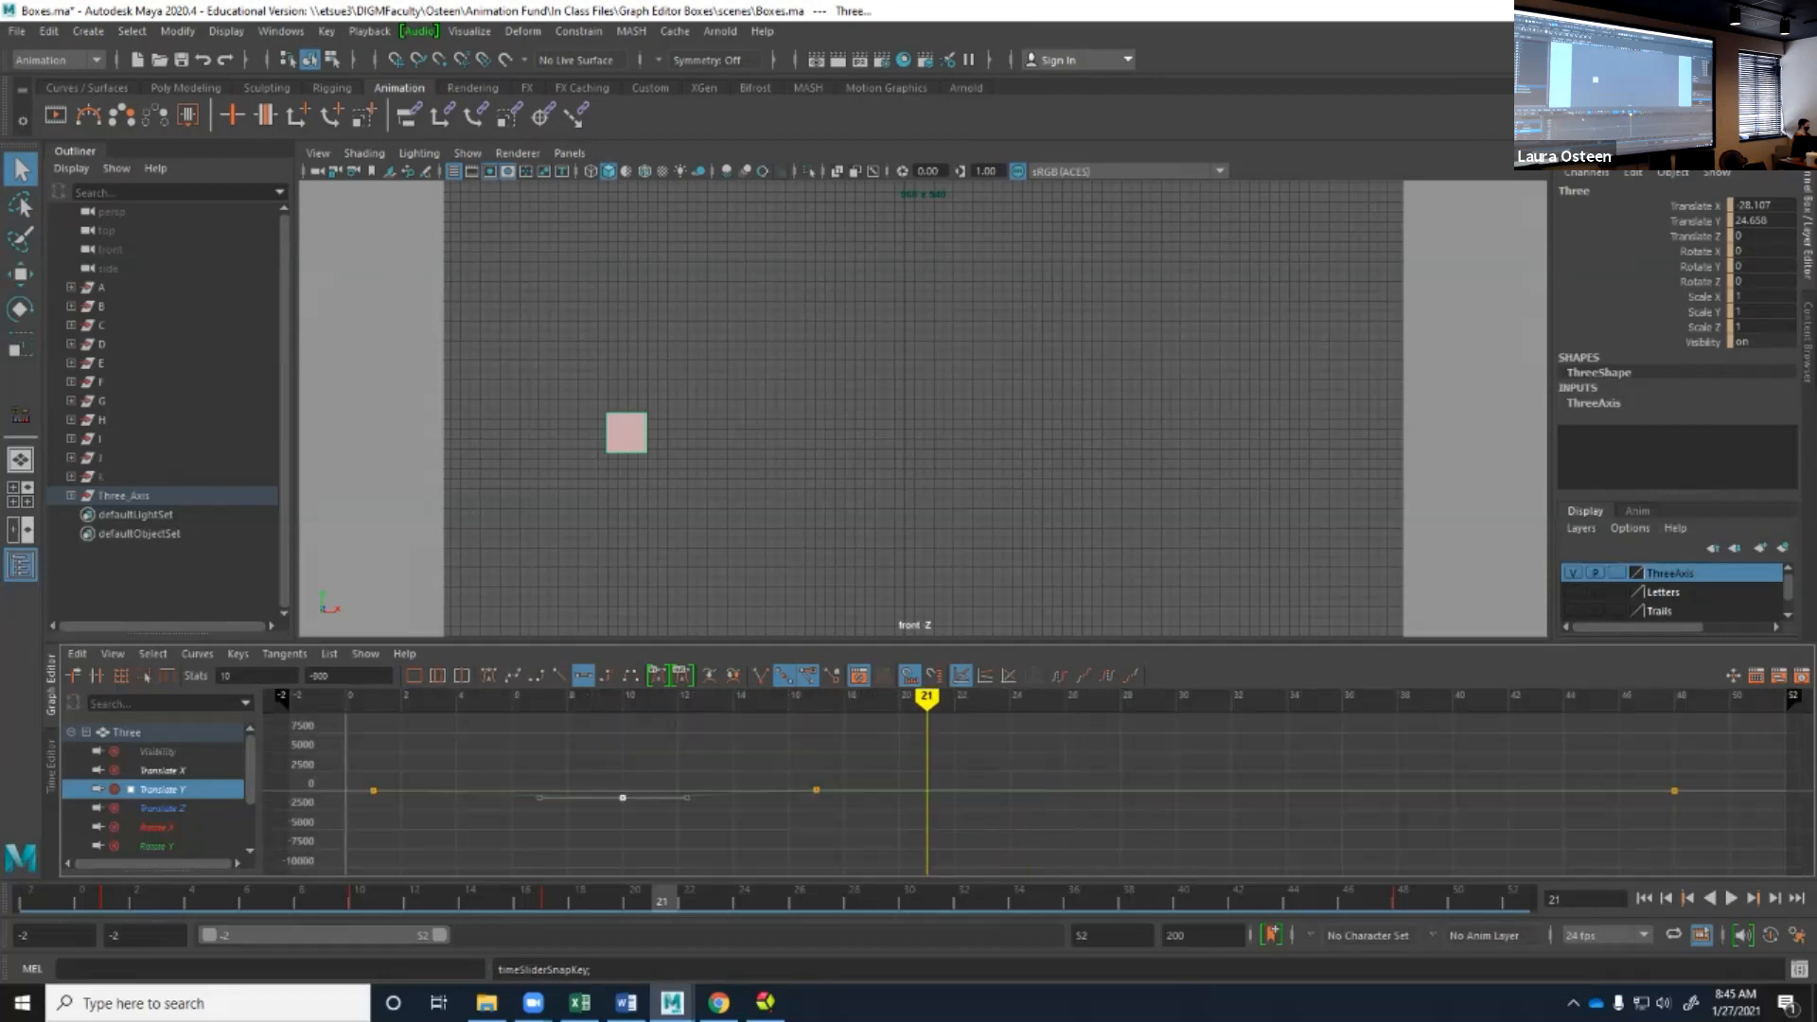
left_click(462, 675)
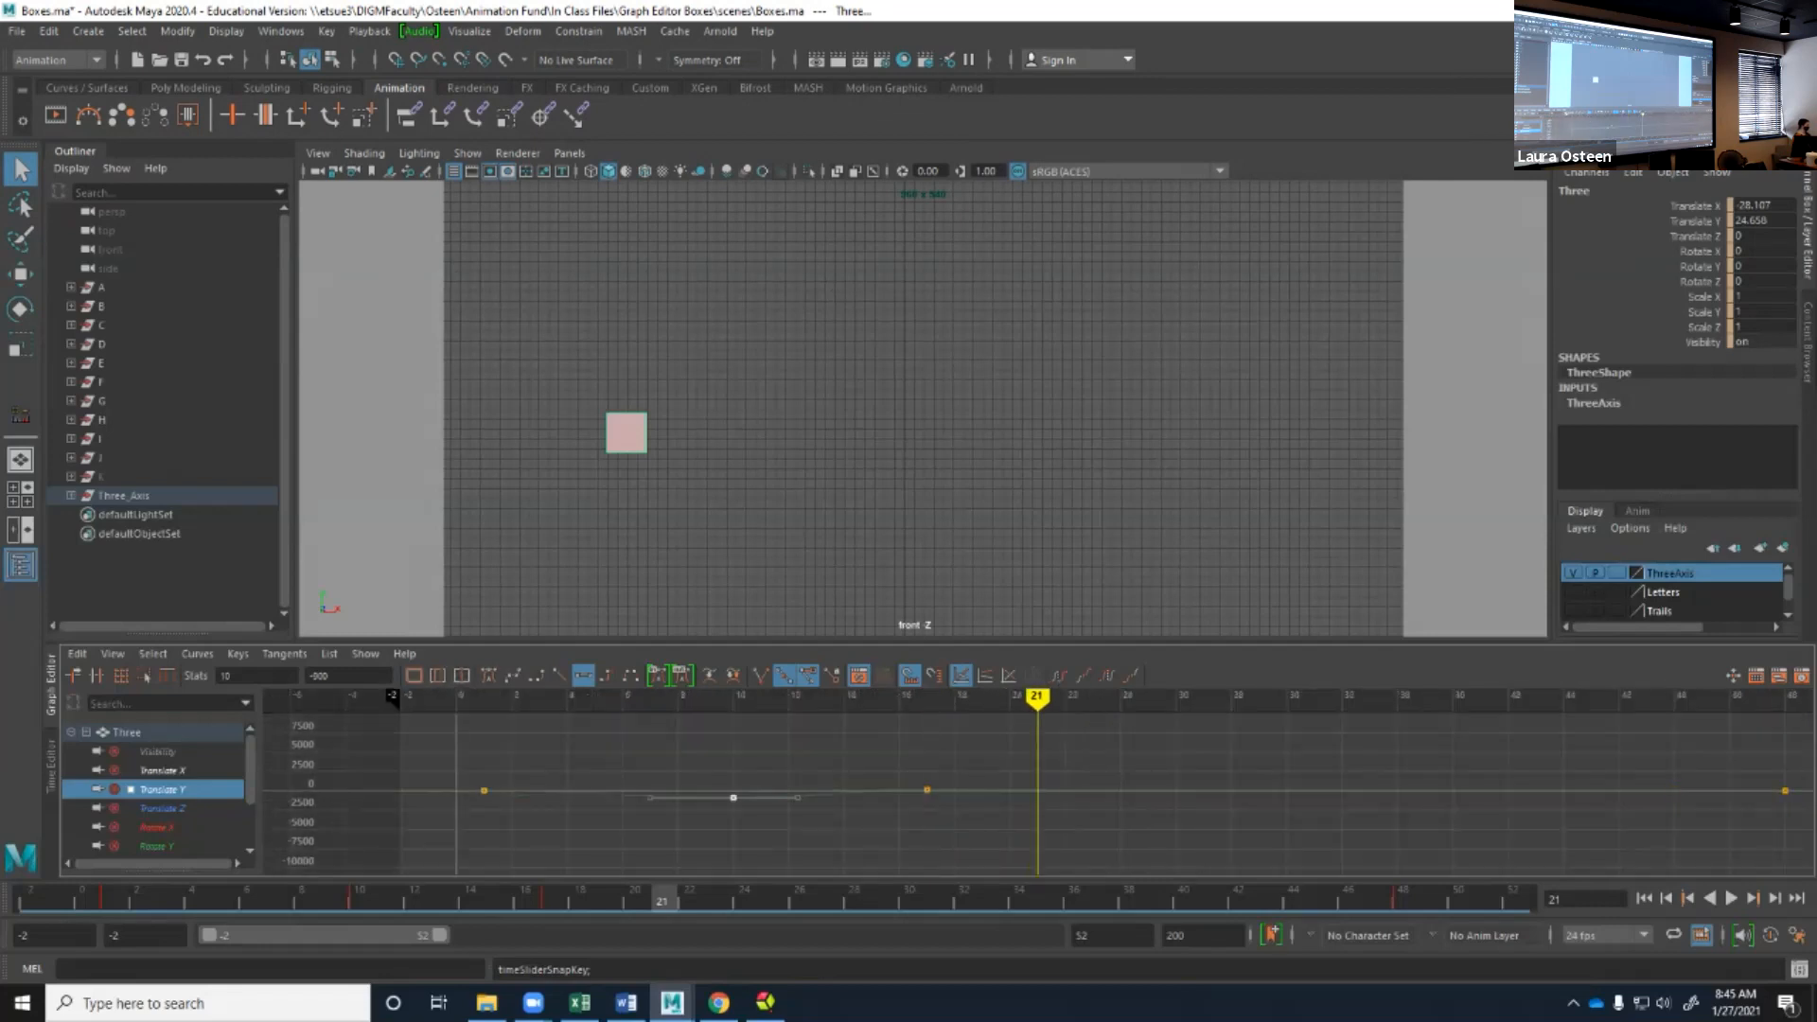
left_click(414, 675)
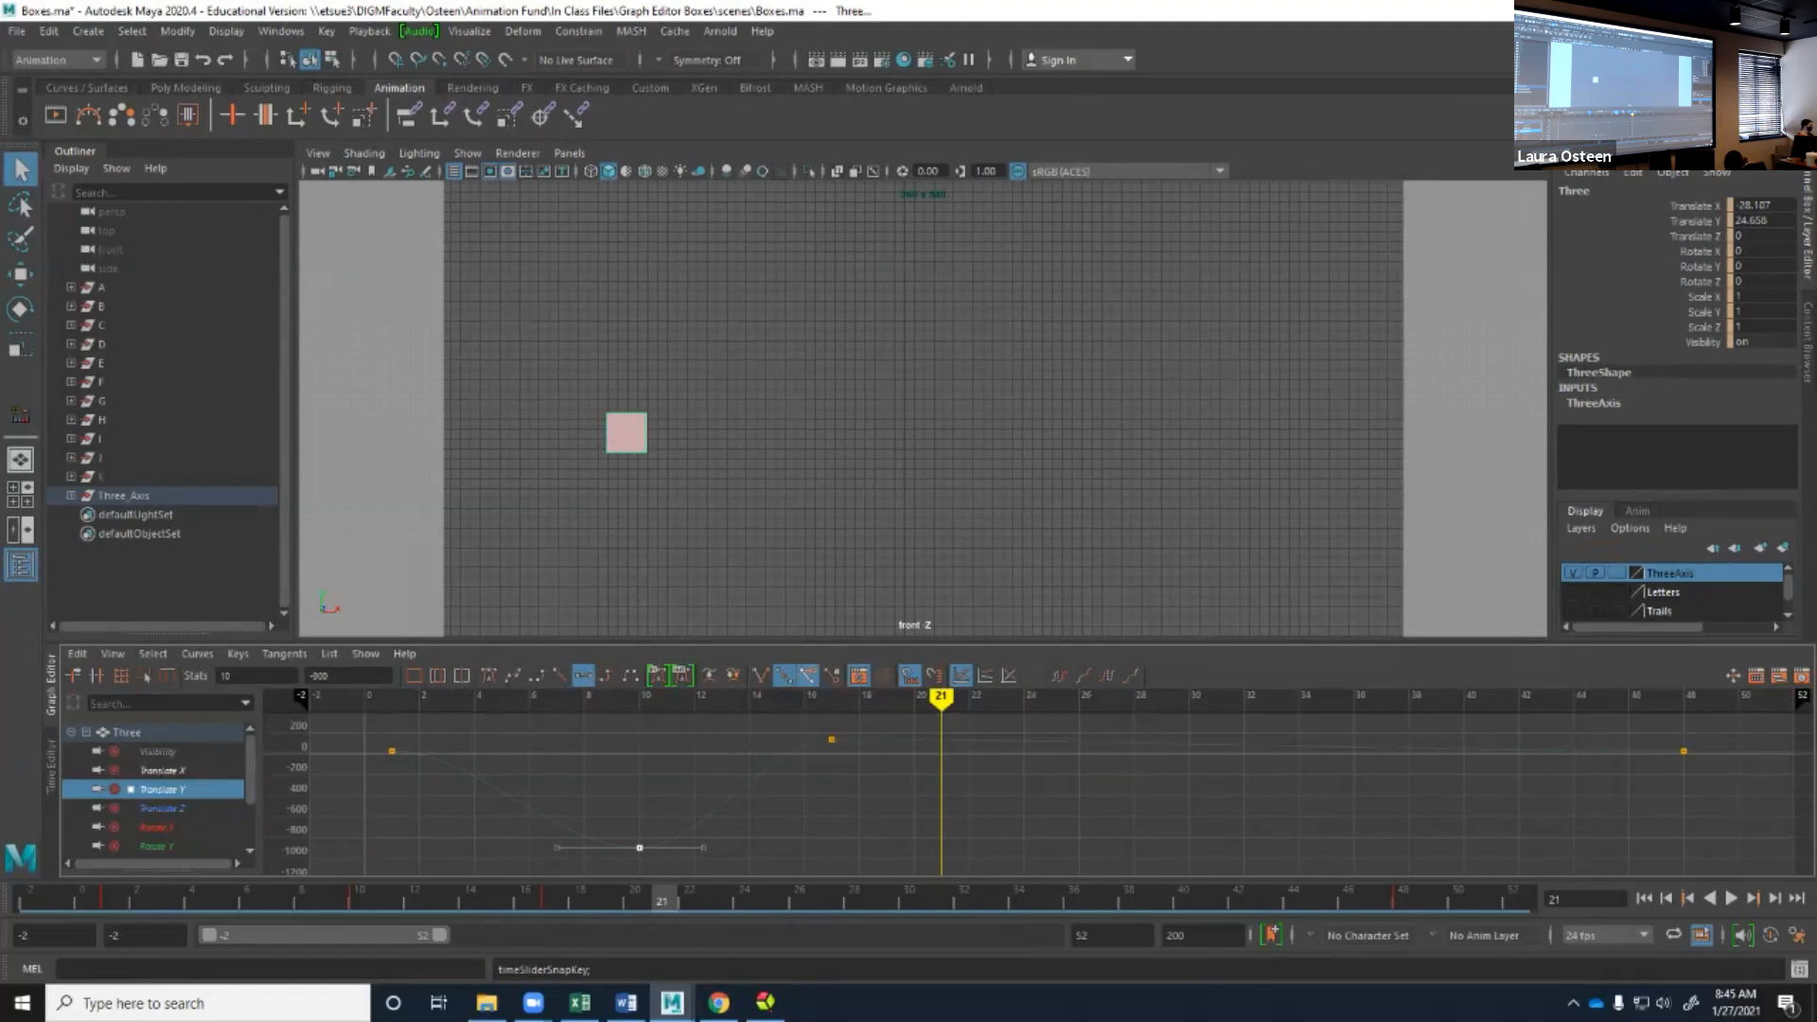
Try tilting the frame 10 key's outgoing handle with unified and then broken tangents, undoing each change.
mouse_move(703, 848)
left_mouse_down()
mouse_move(677, 834)
mouse_move(705, 855)
left_mouse_up()
key("ctrl+z")
left_click(807, 675)
left_click(761, 675)
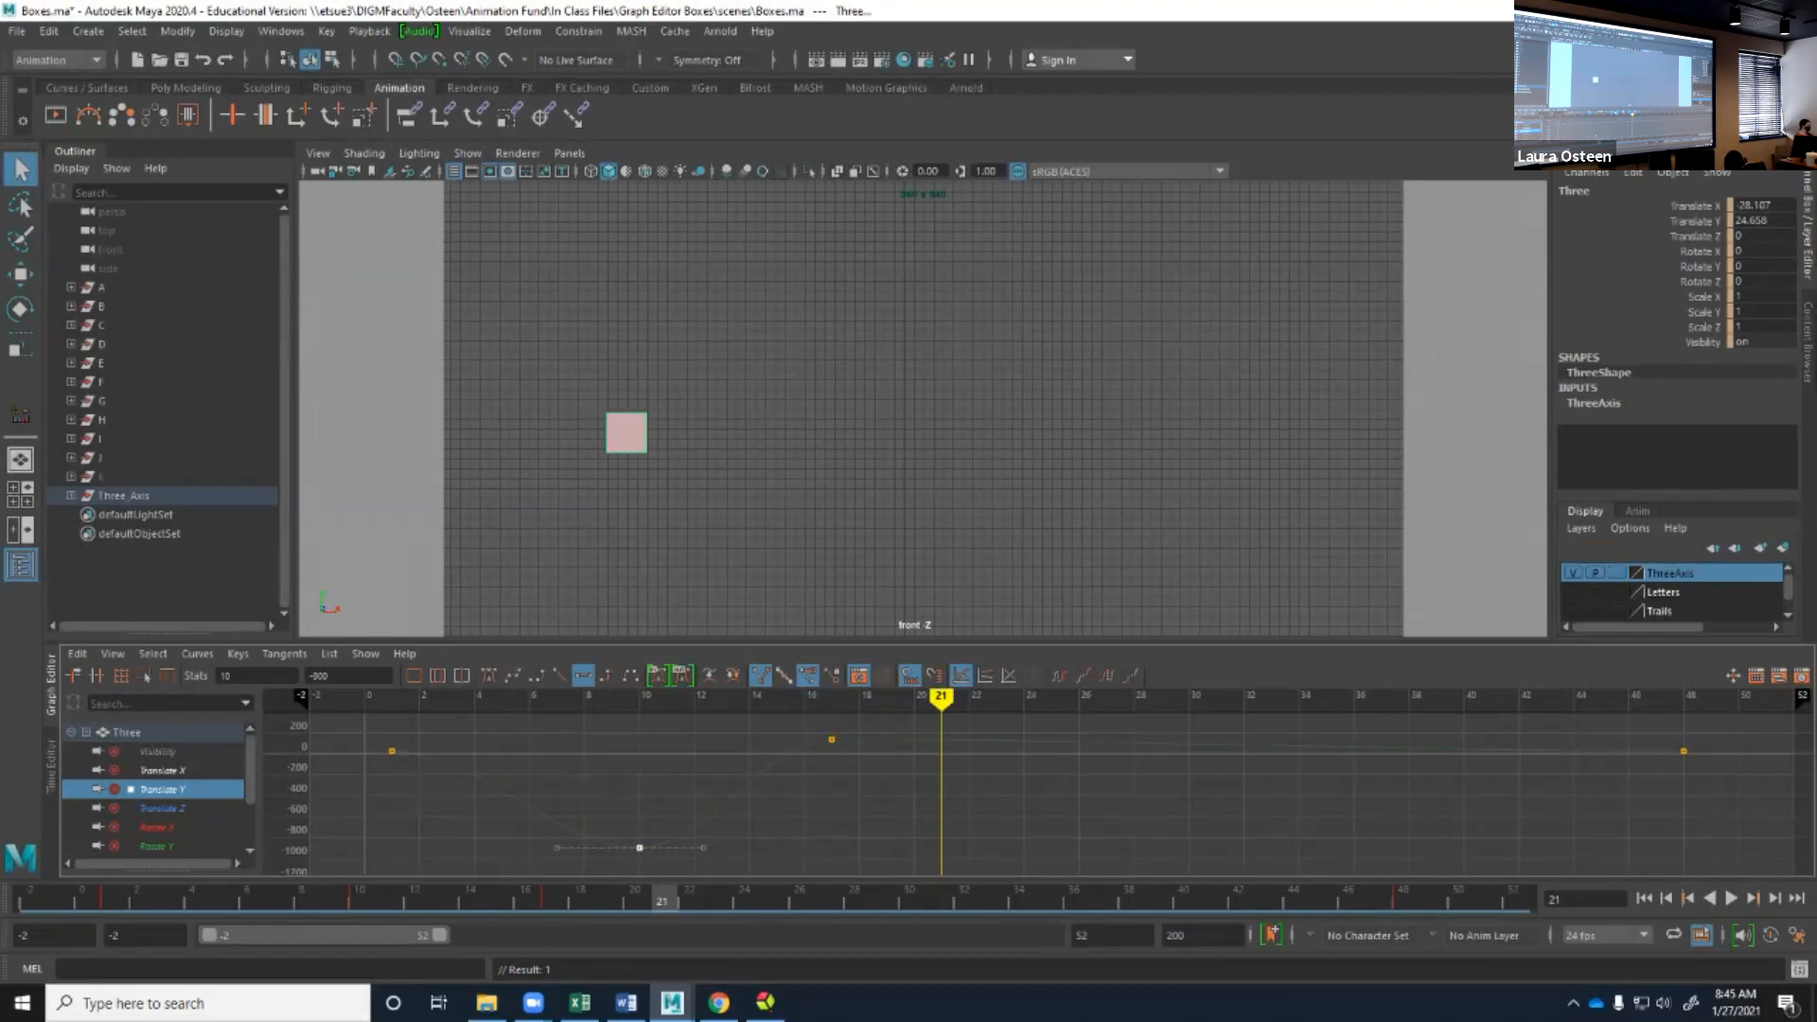
left_click_drag(703, 847, 673, 780)
key("ctrl+z")
key("ctrl+z")
Unify the frame 10 key's tangents, lock their length, try tilting the outgoing handle downward, and undo the edits.
left_click(808, 674)
left_click(785, 674)
left_click(832, 674)
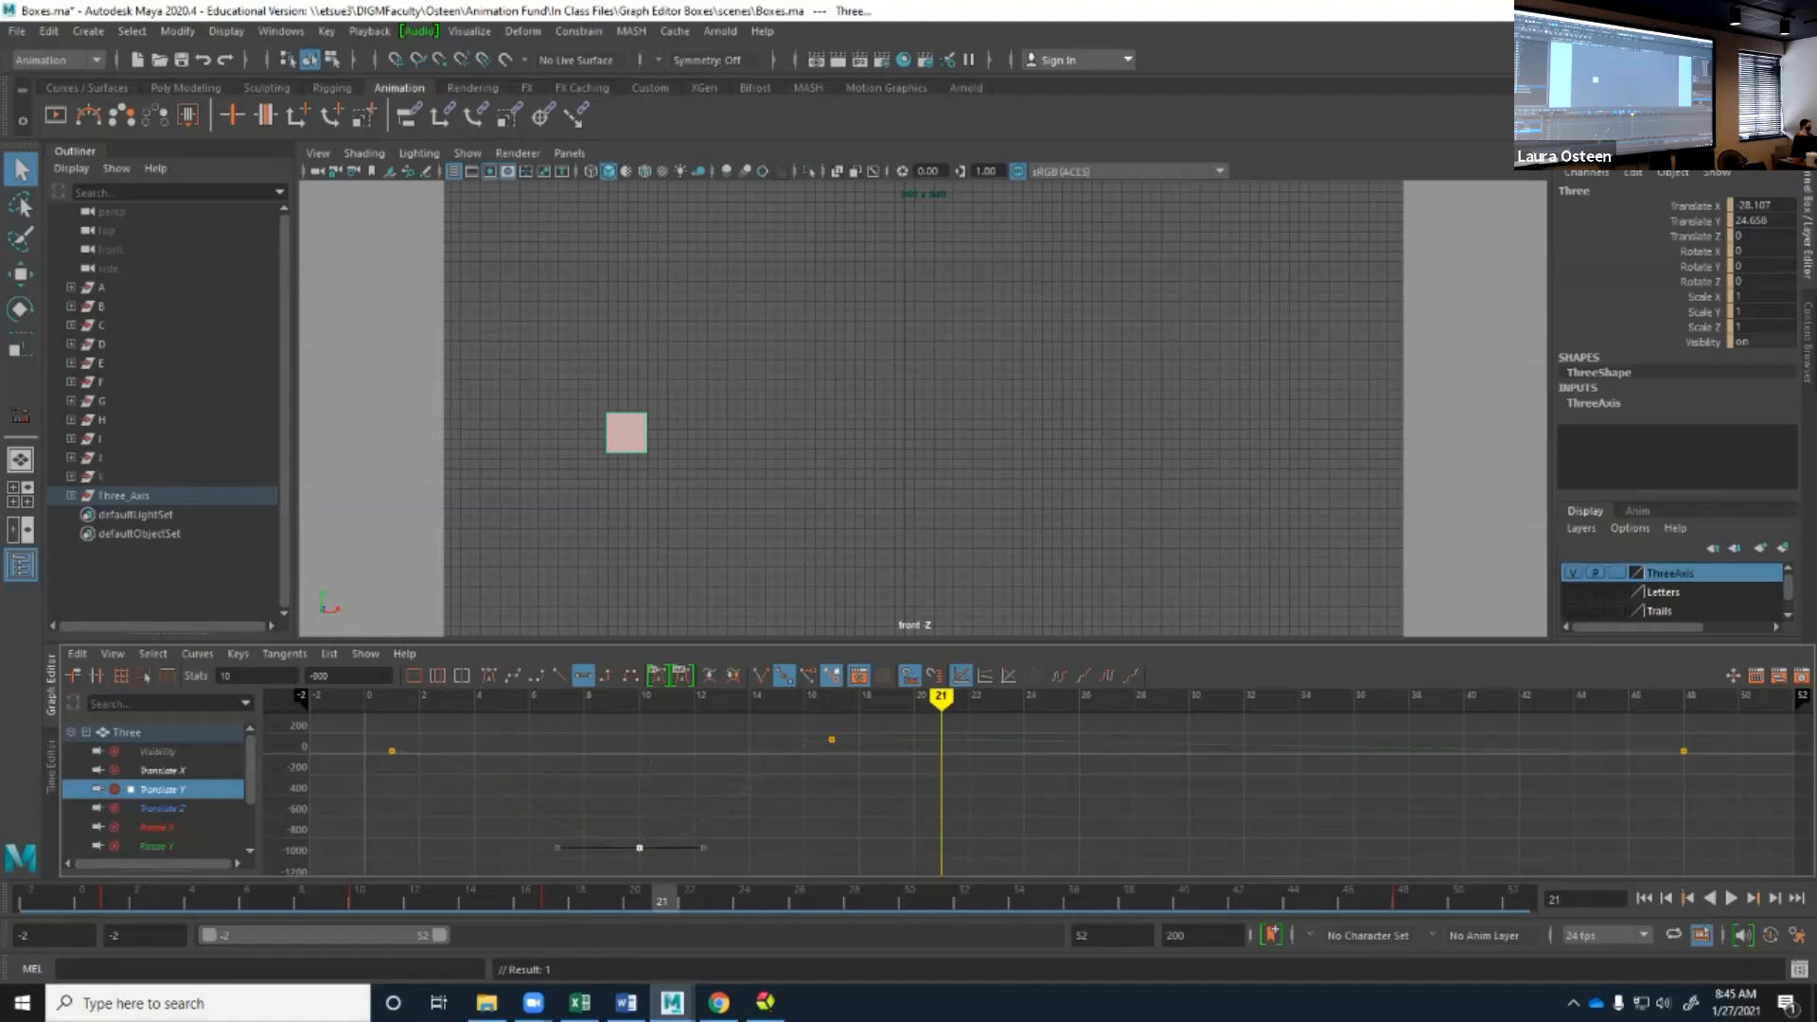
mouse_move(703, 847)
left_mouse_down()
mouse_move(640, 774)
mouse_move(697, 822)
mouse_move(683, 896)
left_mouse_up()
left_click_drag(580, 778, 617, 797)
key("ctrl+z")
Break the frame 10 key's tangents, try raising only the outgoing handle, and undo the move.
key("ctrl+z")
left_click(783, 676)
left_click(761, 675)
left_click_drag(703, 847, 695, 822)
key("ctrl+z")
Unify the frame 10 key's tangents, tilt the outgoing handle downward, and deselect the key.
left_click(783, 676)
left_click(640, 847)
mouse_move(703, 847)
left_mouse_down()
mouse_move(665, 799)
mouse_move(697, 876)
left_mouse_up()
left_click(719, 833)
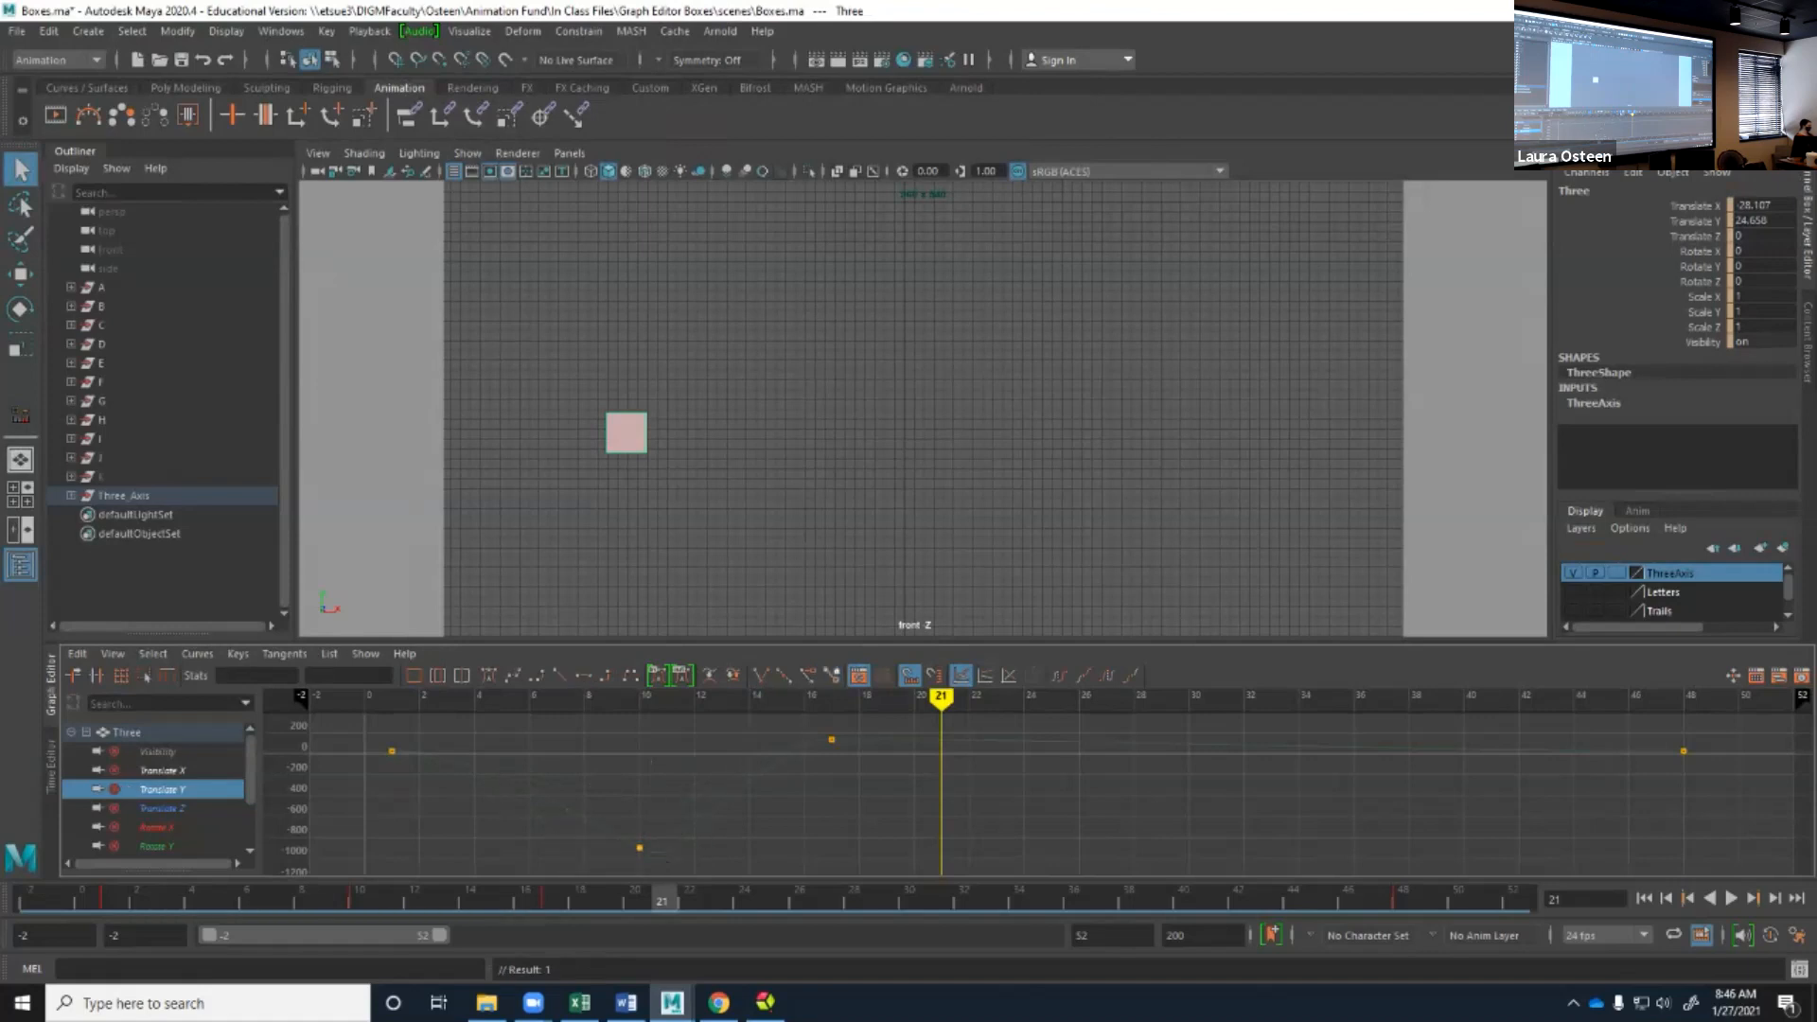
Free the frame 10 key's tangent length, try stretching the incoming handle, and undo both changes.
left_click(640, 848)
left_click(809, 675)
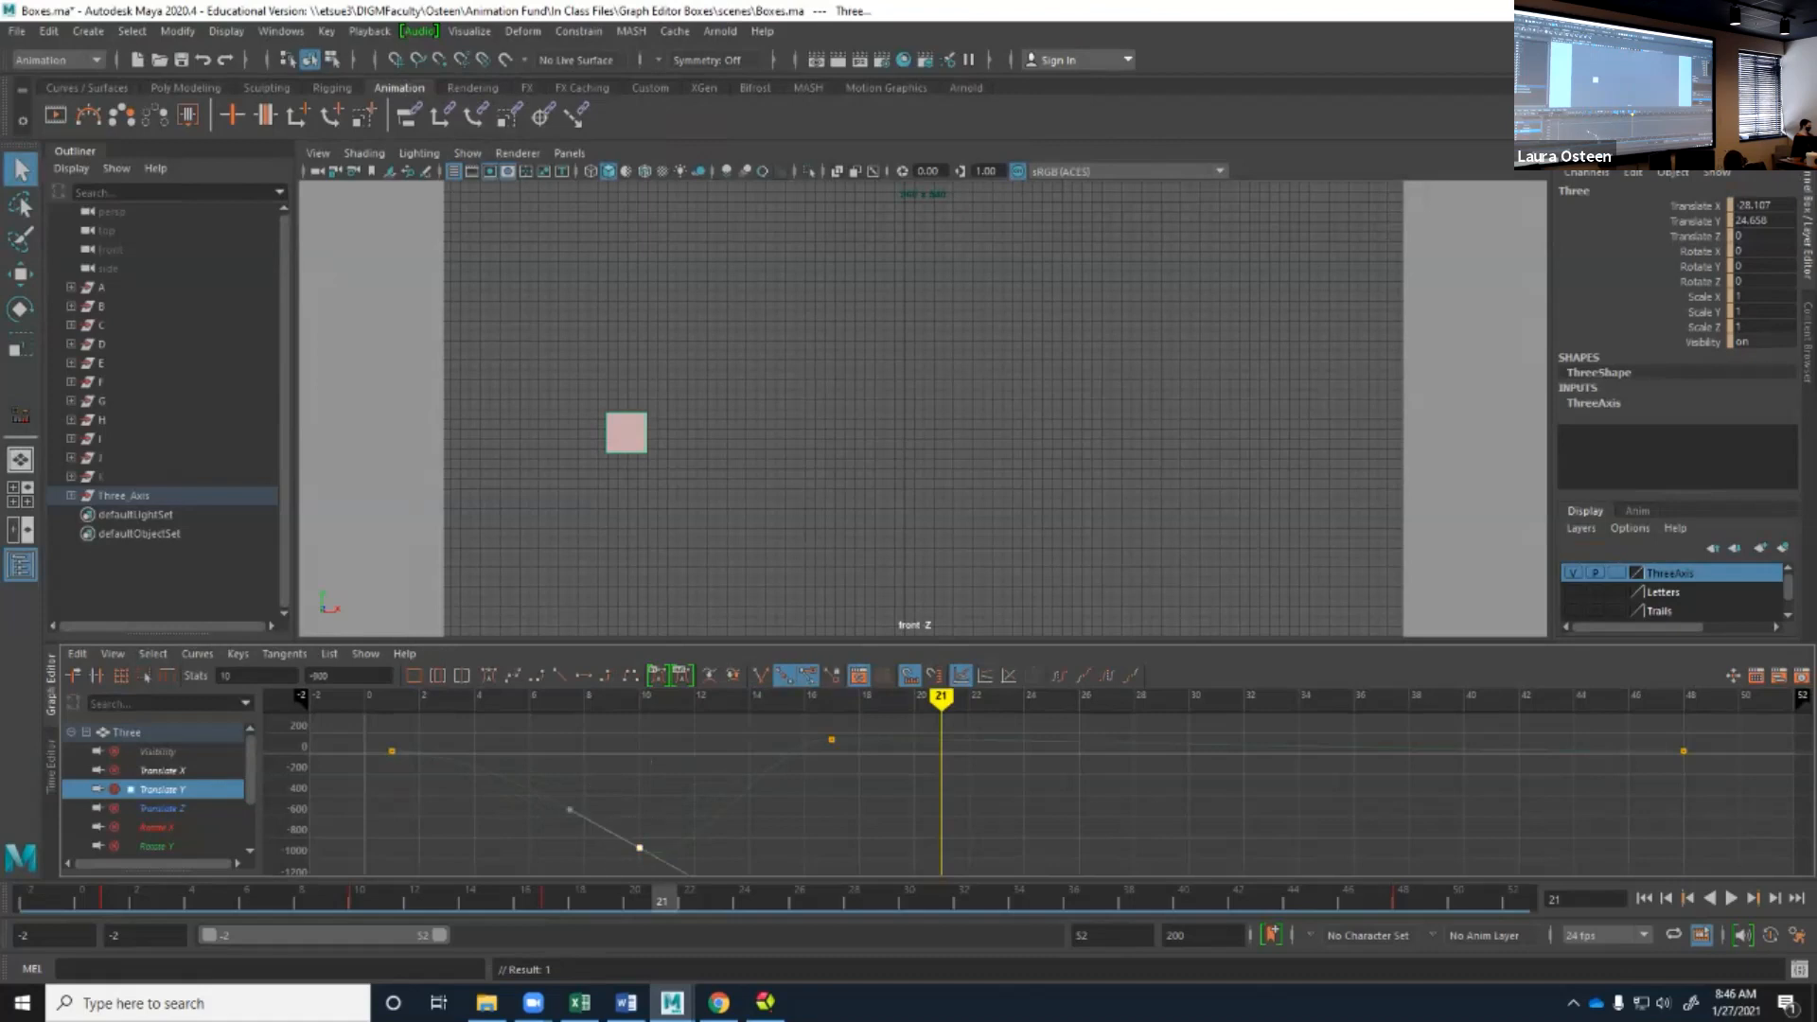
left_click_drag(570, 809, 503, 829)
key("ctrl+z")
key("ctrl+z")
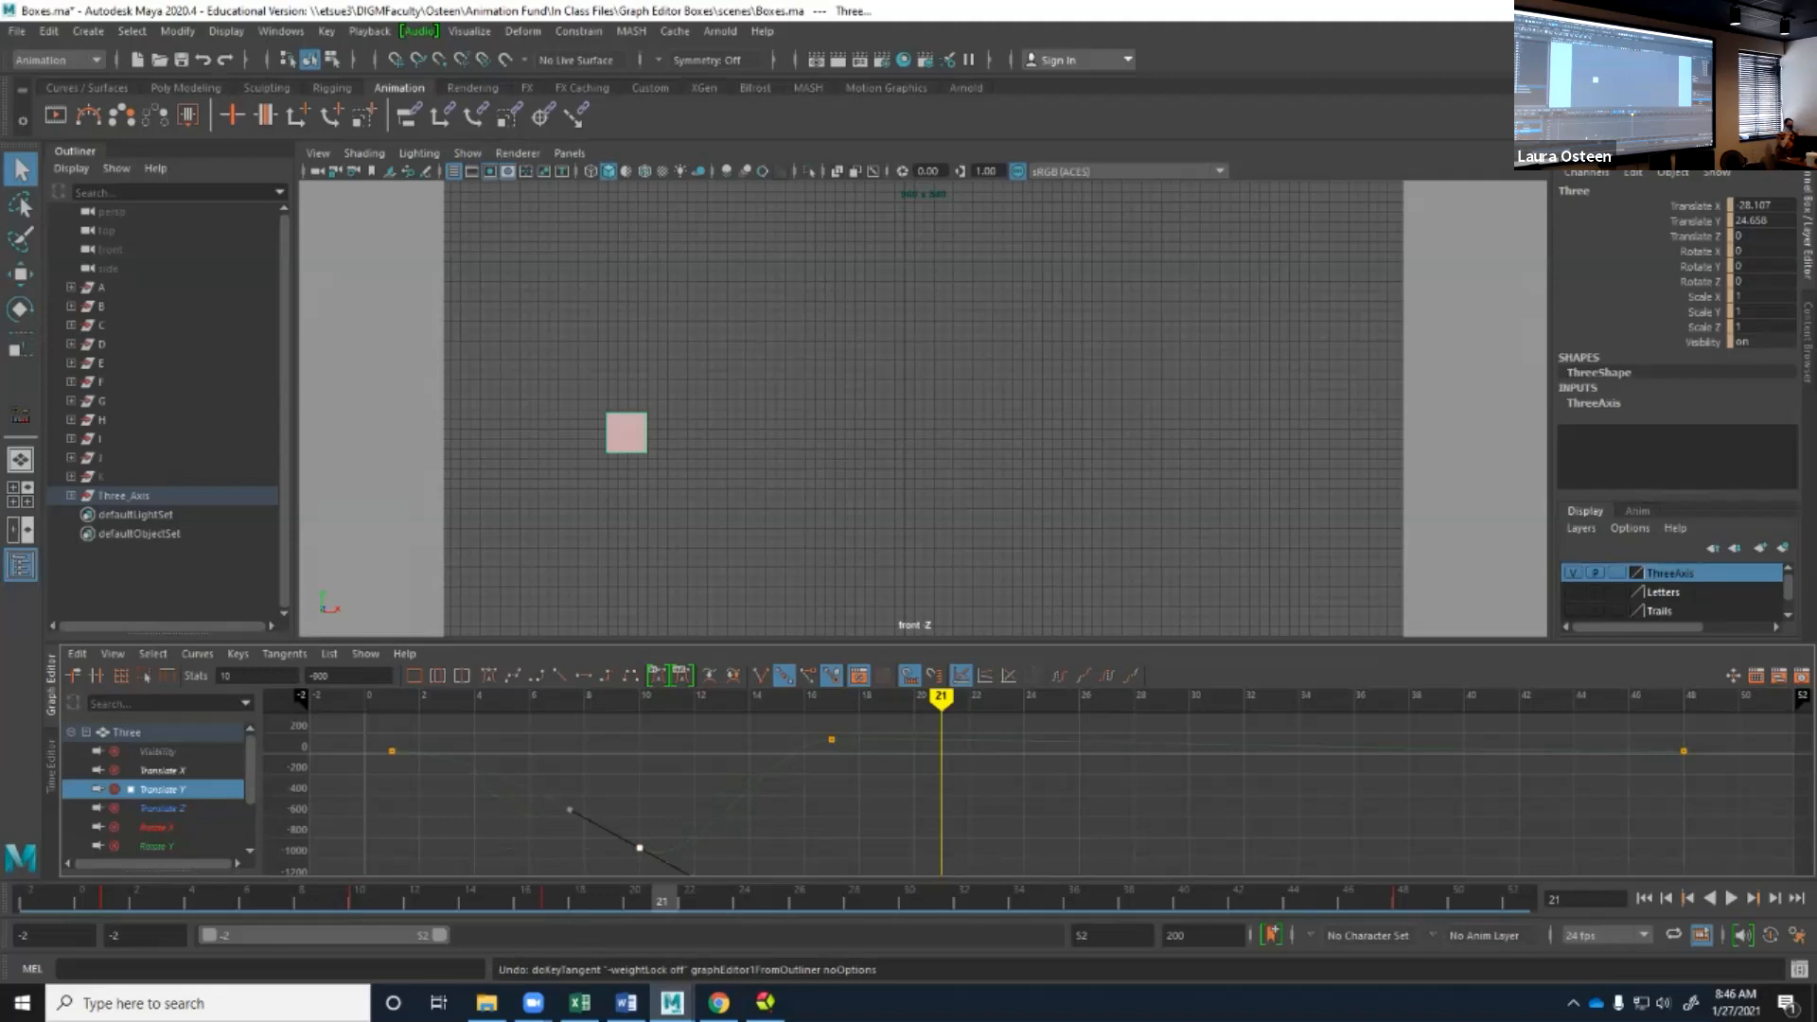
Try pivoting the frame 10 key's outgoing handle upward and back with its tangent length locked.
key("a")
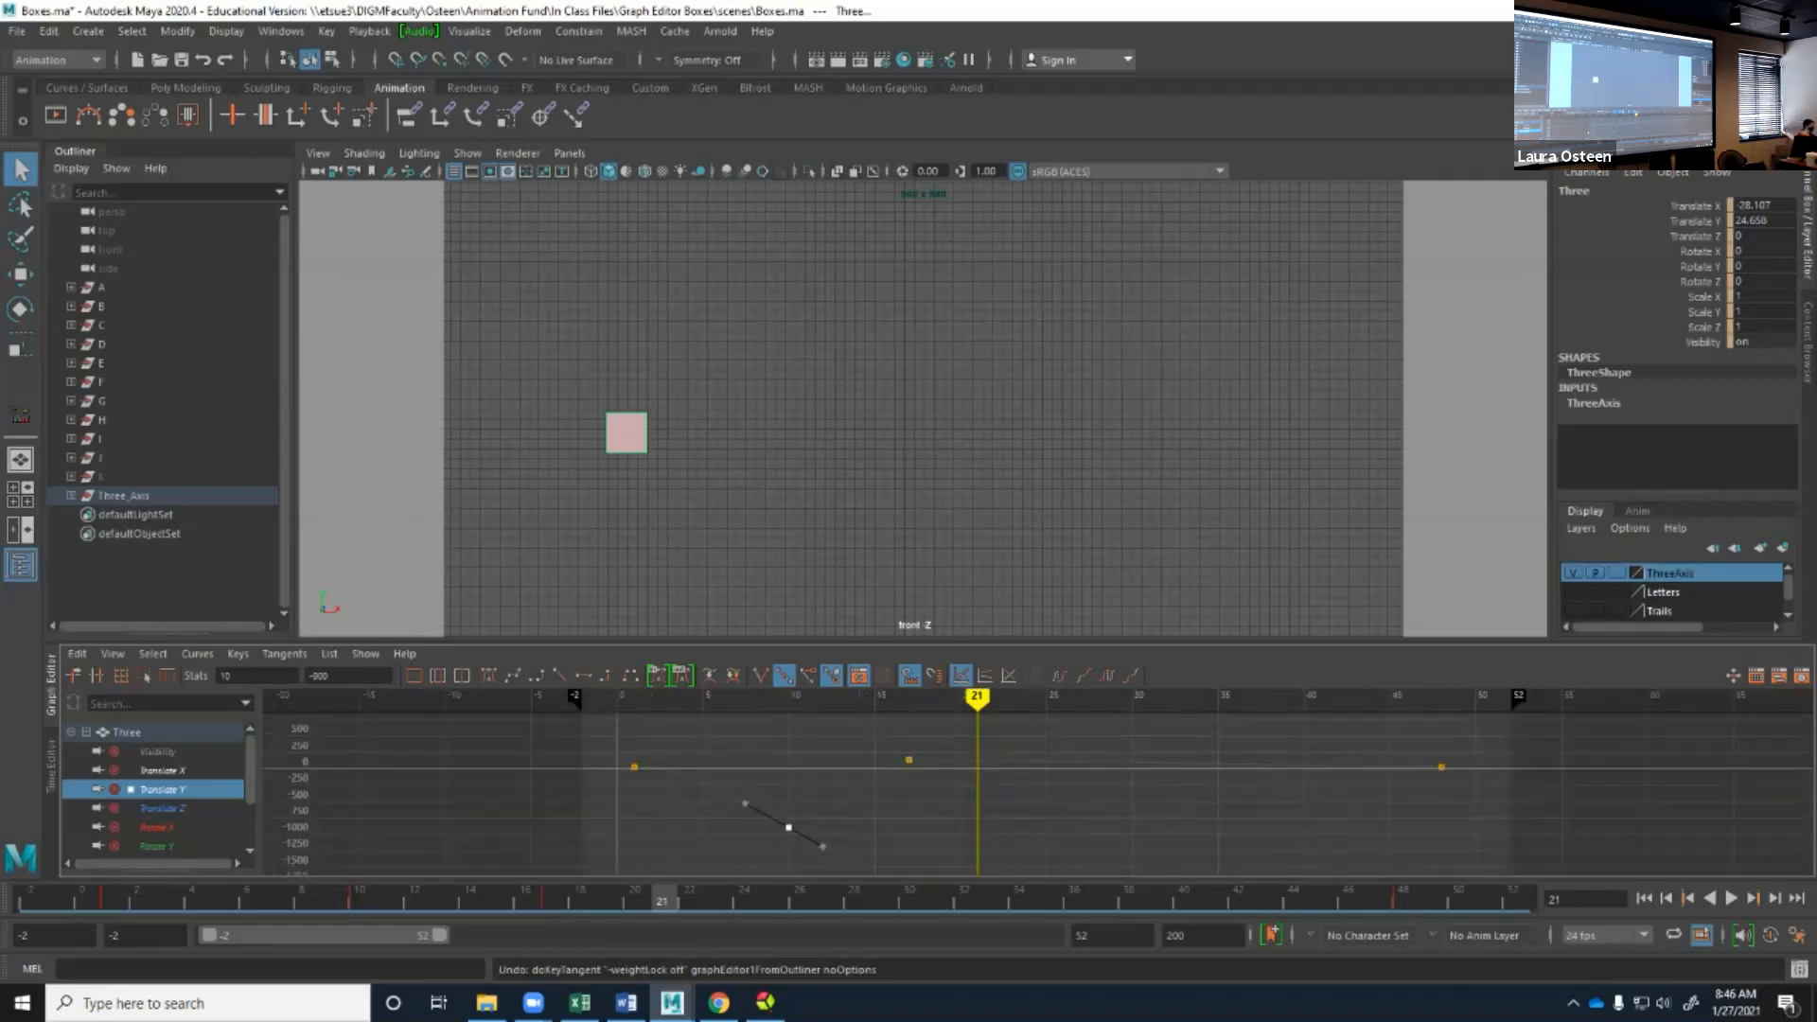
scroll(636, 851, "up", 8)
key("space")
mouse_move(602, 850)
left_mouse_down()
mouse_move(704, 853)
mouse_move(608, 853)
left_mouse_up()
key("alt+space")
middle_click_drag(607, 853, 1275, 701, "alt")
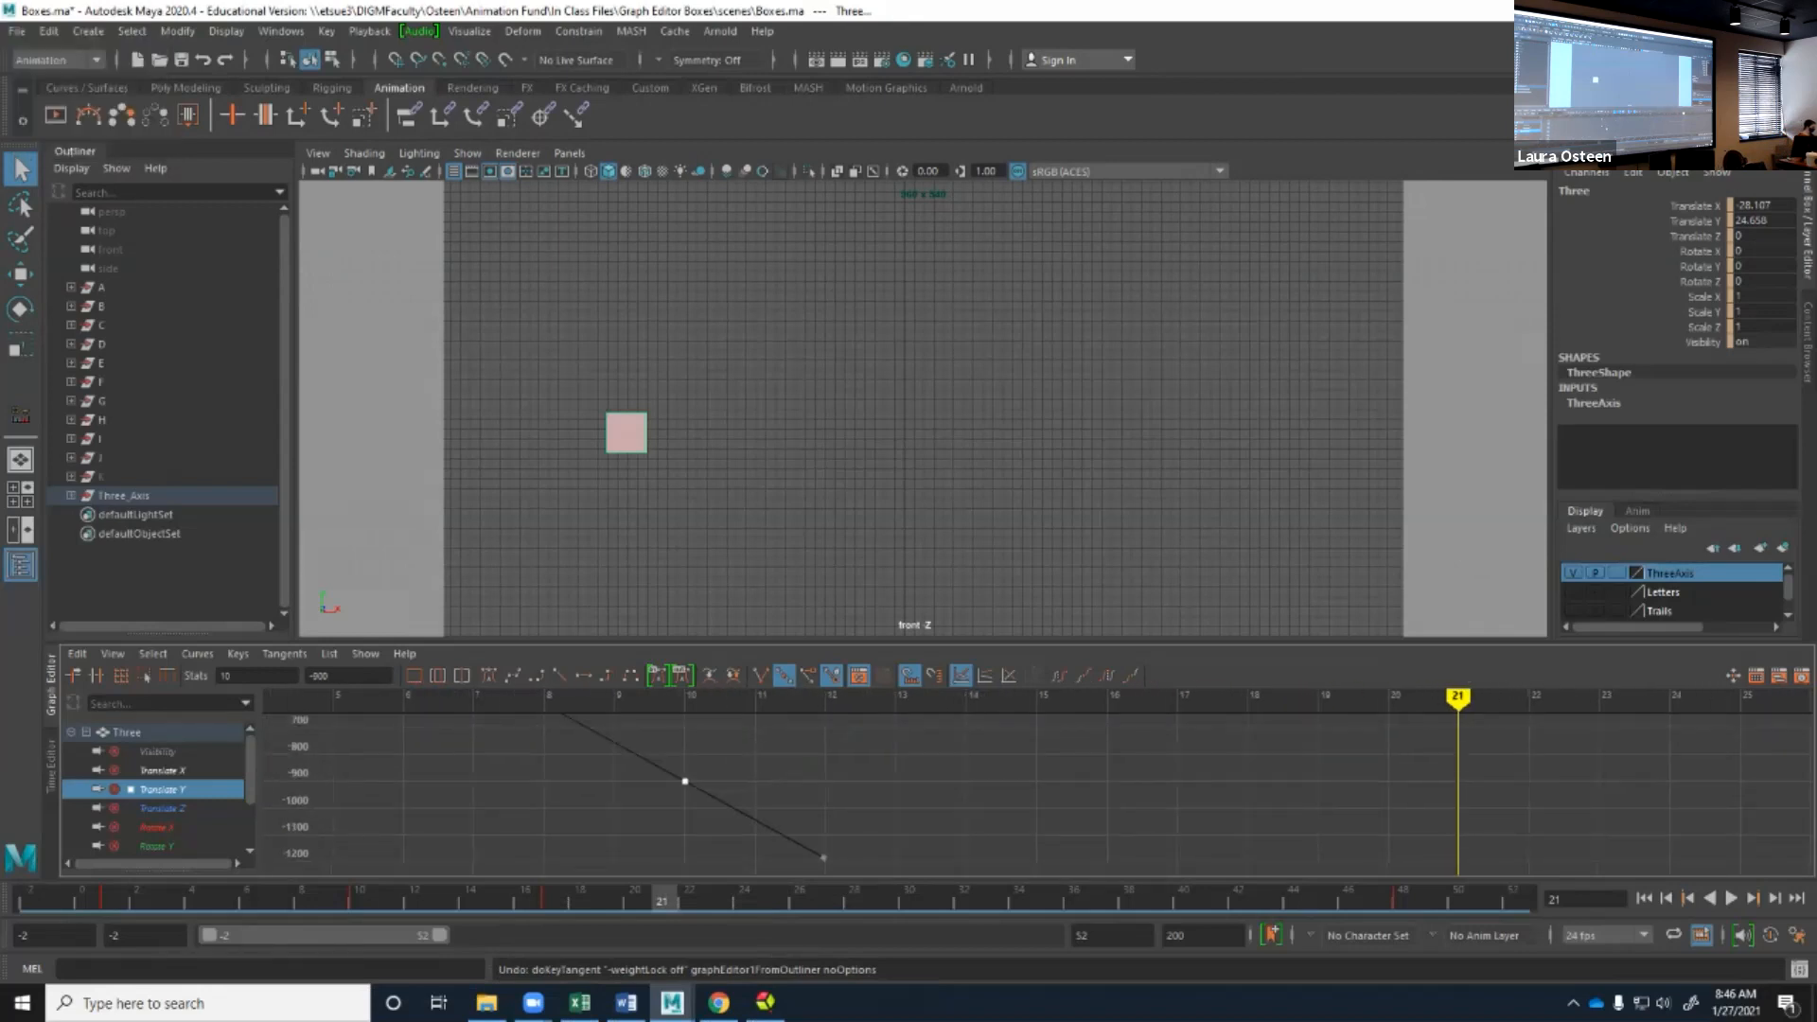
left_click(823, 857)
middle_click_drag(823, 857, 839, 831)
left_click_drag(795, 809, 796, 772)
left_click(685, 780)
left_click(839, 829)
middle_click_drag(838, 829, 821, 859)
Free the frame 10 key's tangent length, stretch its outgoing handle up to about frame 15, and reselect the key.
left_click(831, 676)
left_click(808, 676)
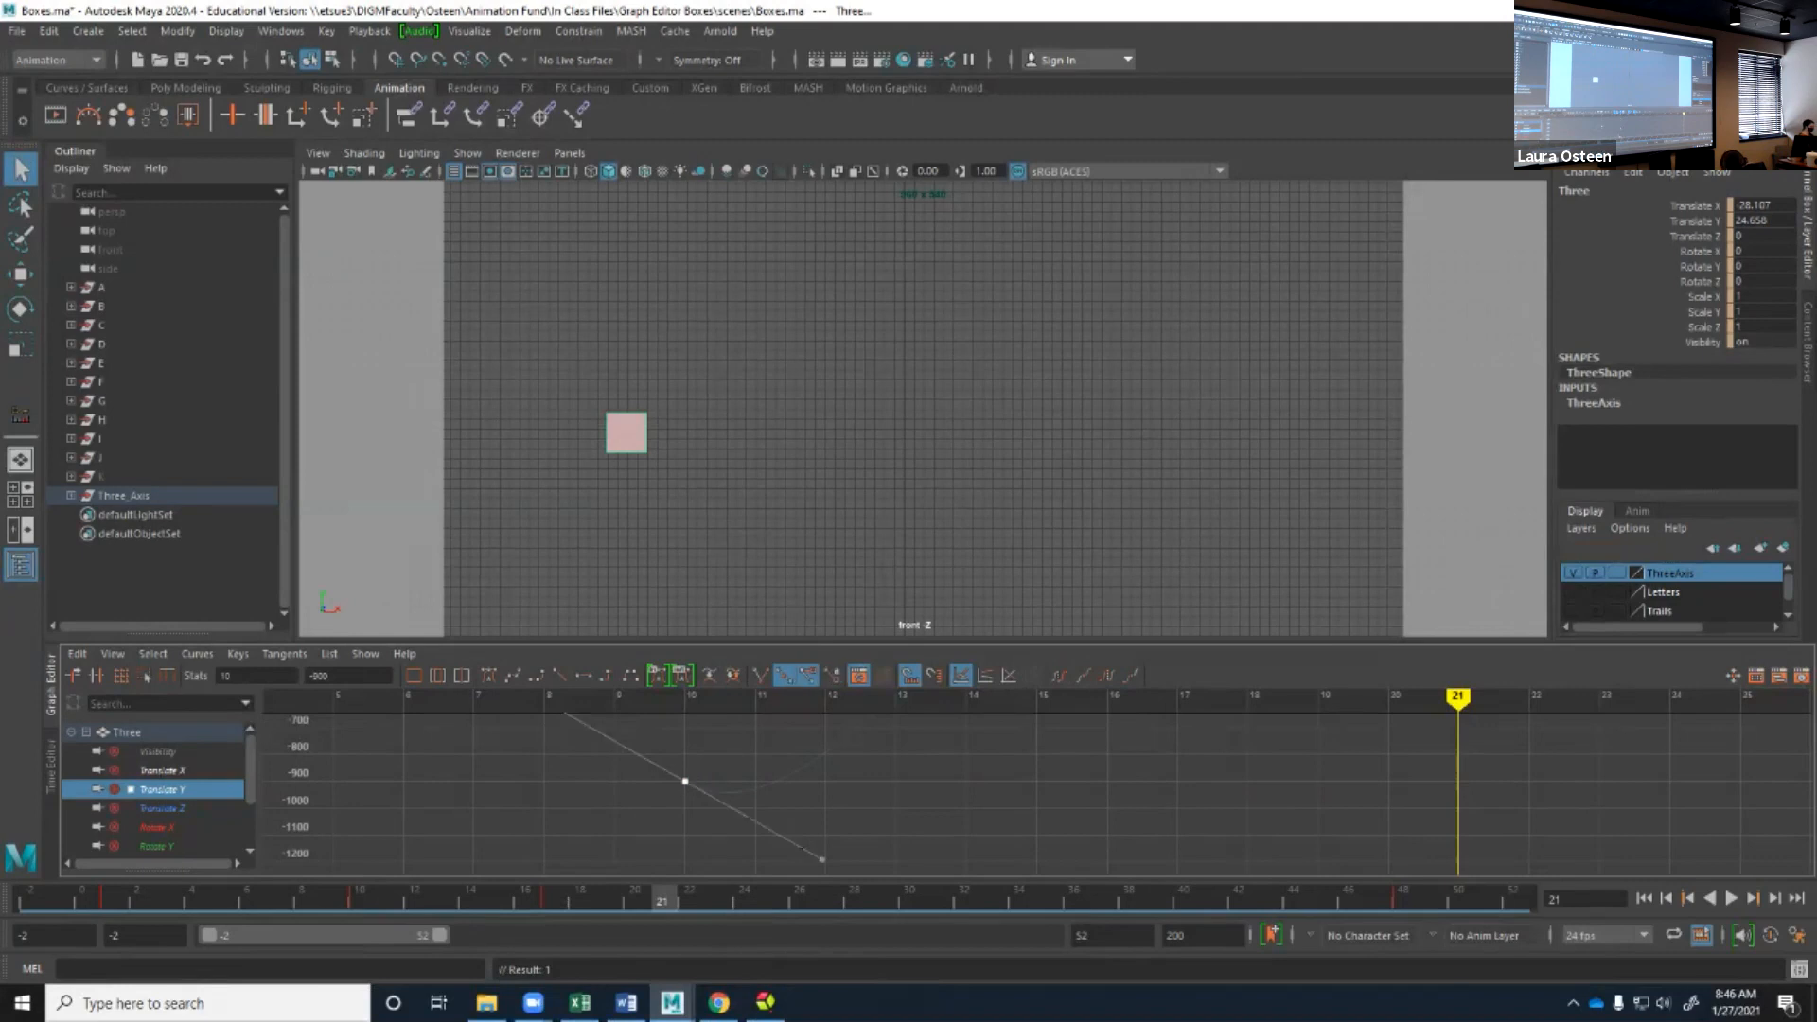
middle_click_drag(822, 859, 1047, 752)
left_click(1066, 770)
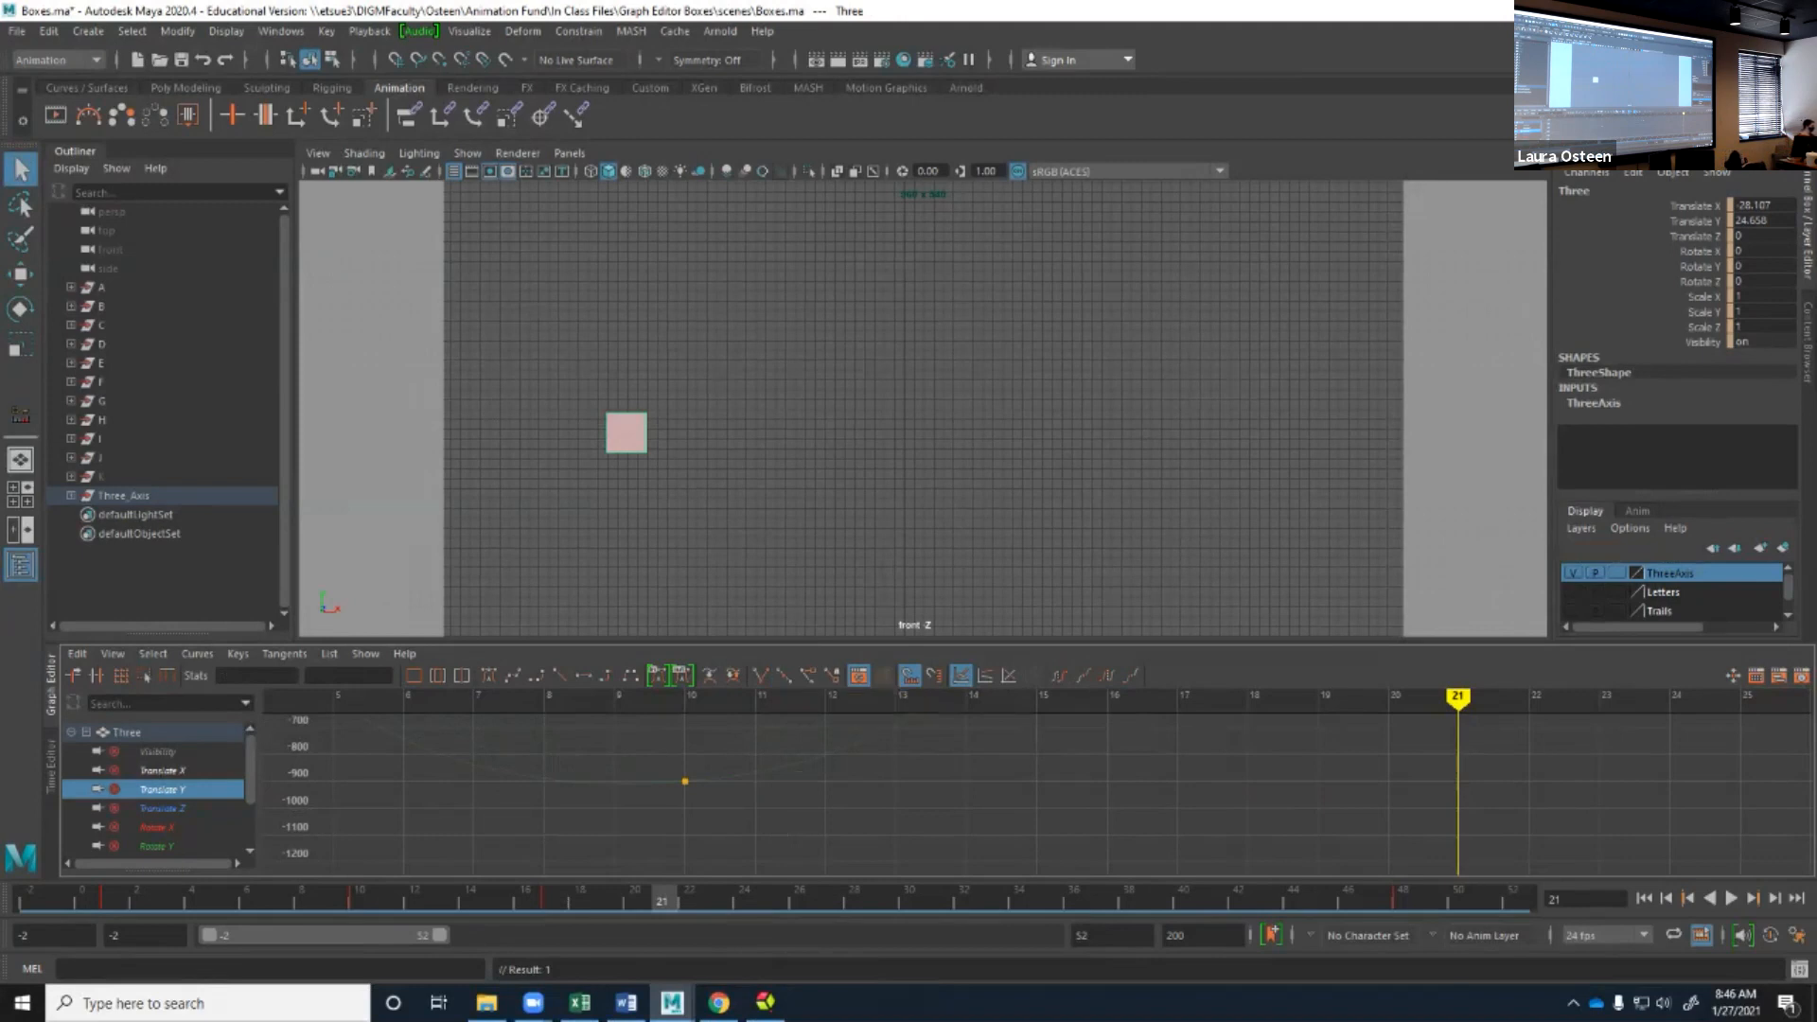
left_click_drag(666, 757, 703, 808)
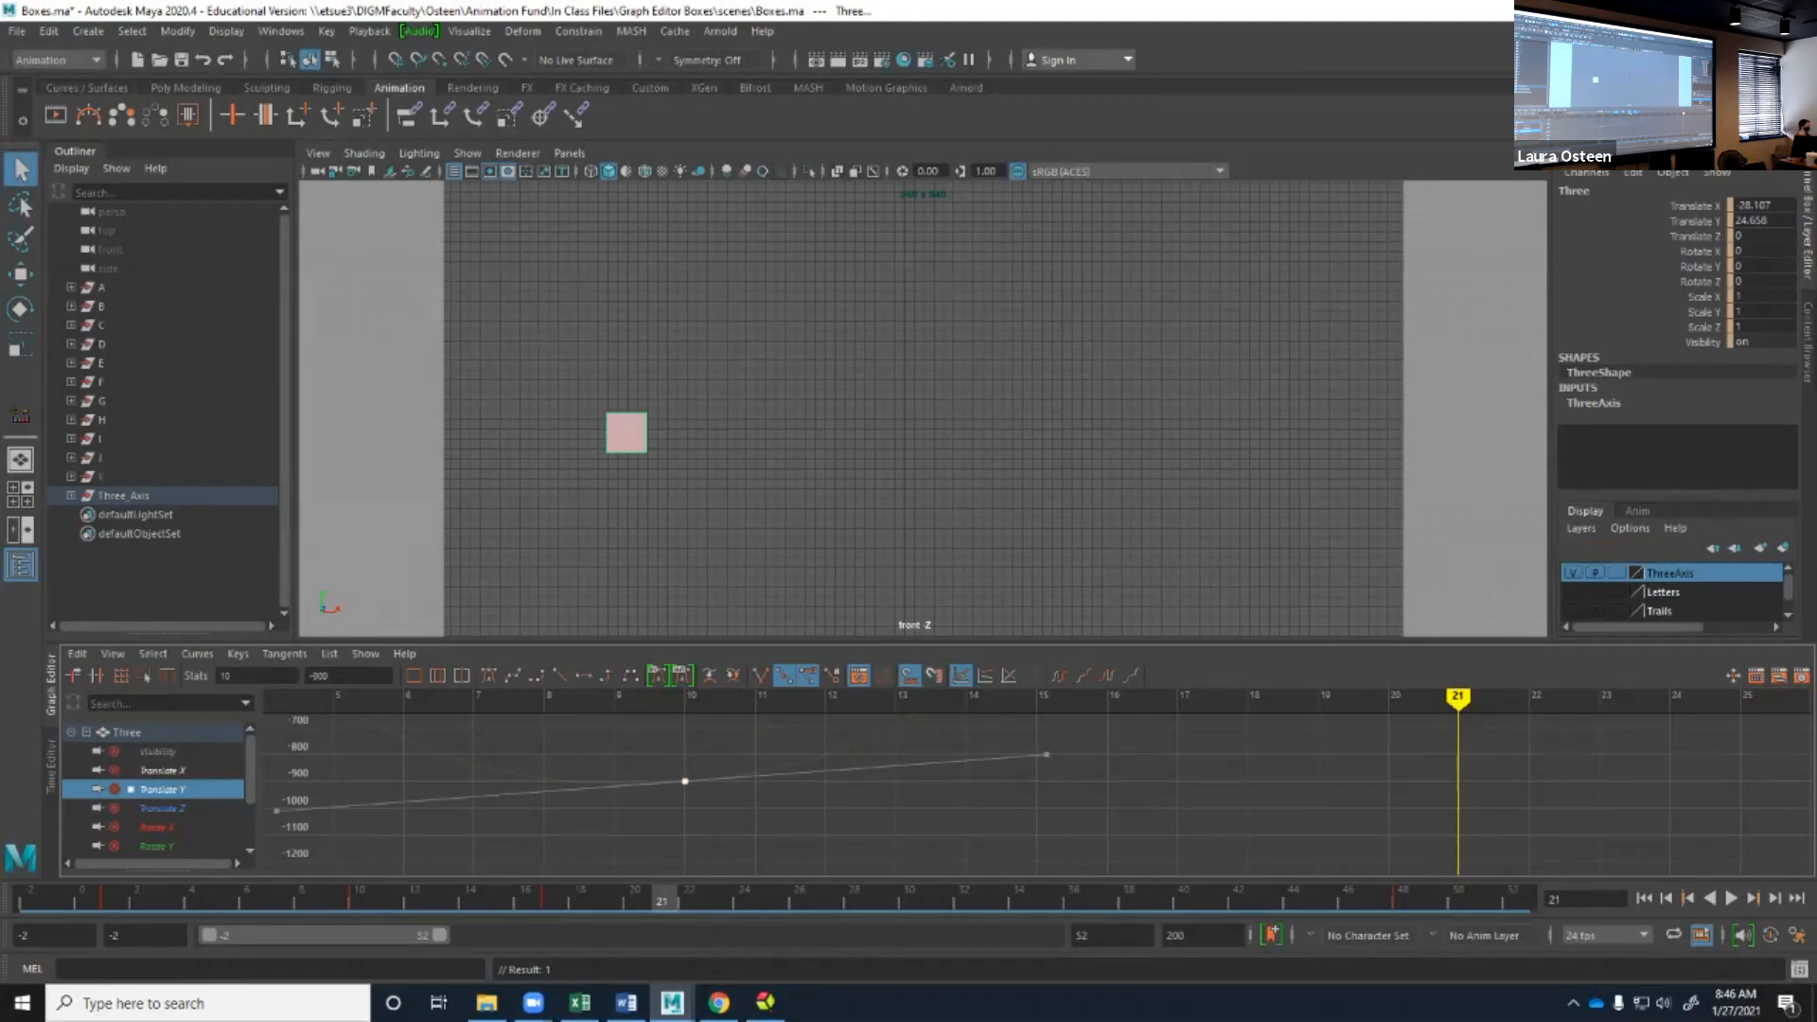
Compare the stacked, normalized and absolute curve views with the Translate Y curve framed, ending in the absolute view.
left_click(985, 676)
left_click(1008, 675)
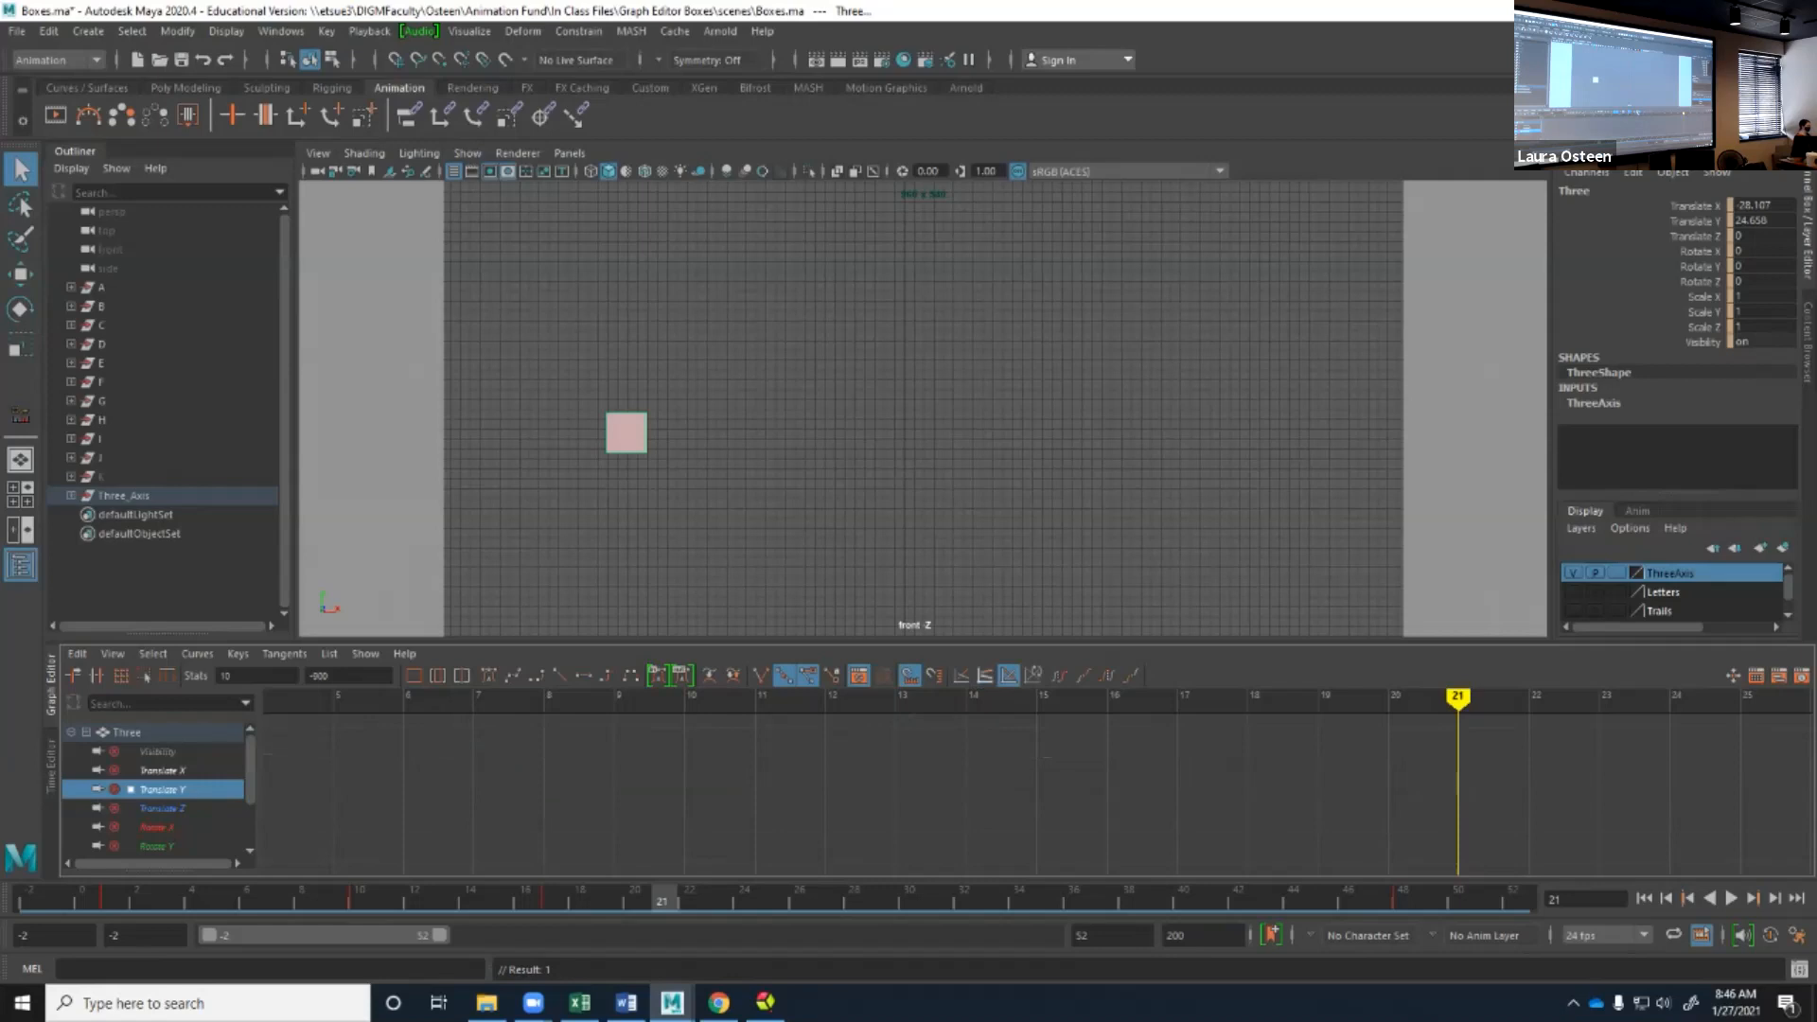
left_click(961, 676)
scroll(1038, 793, "down", 3)
key("f")
left_click(984, 674)
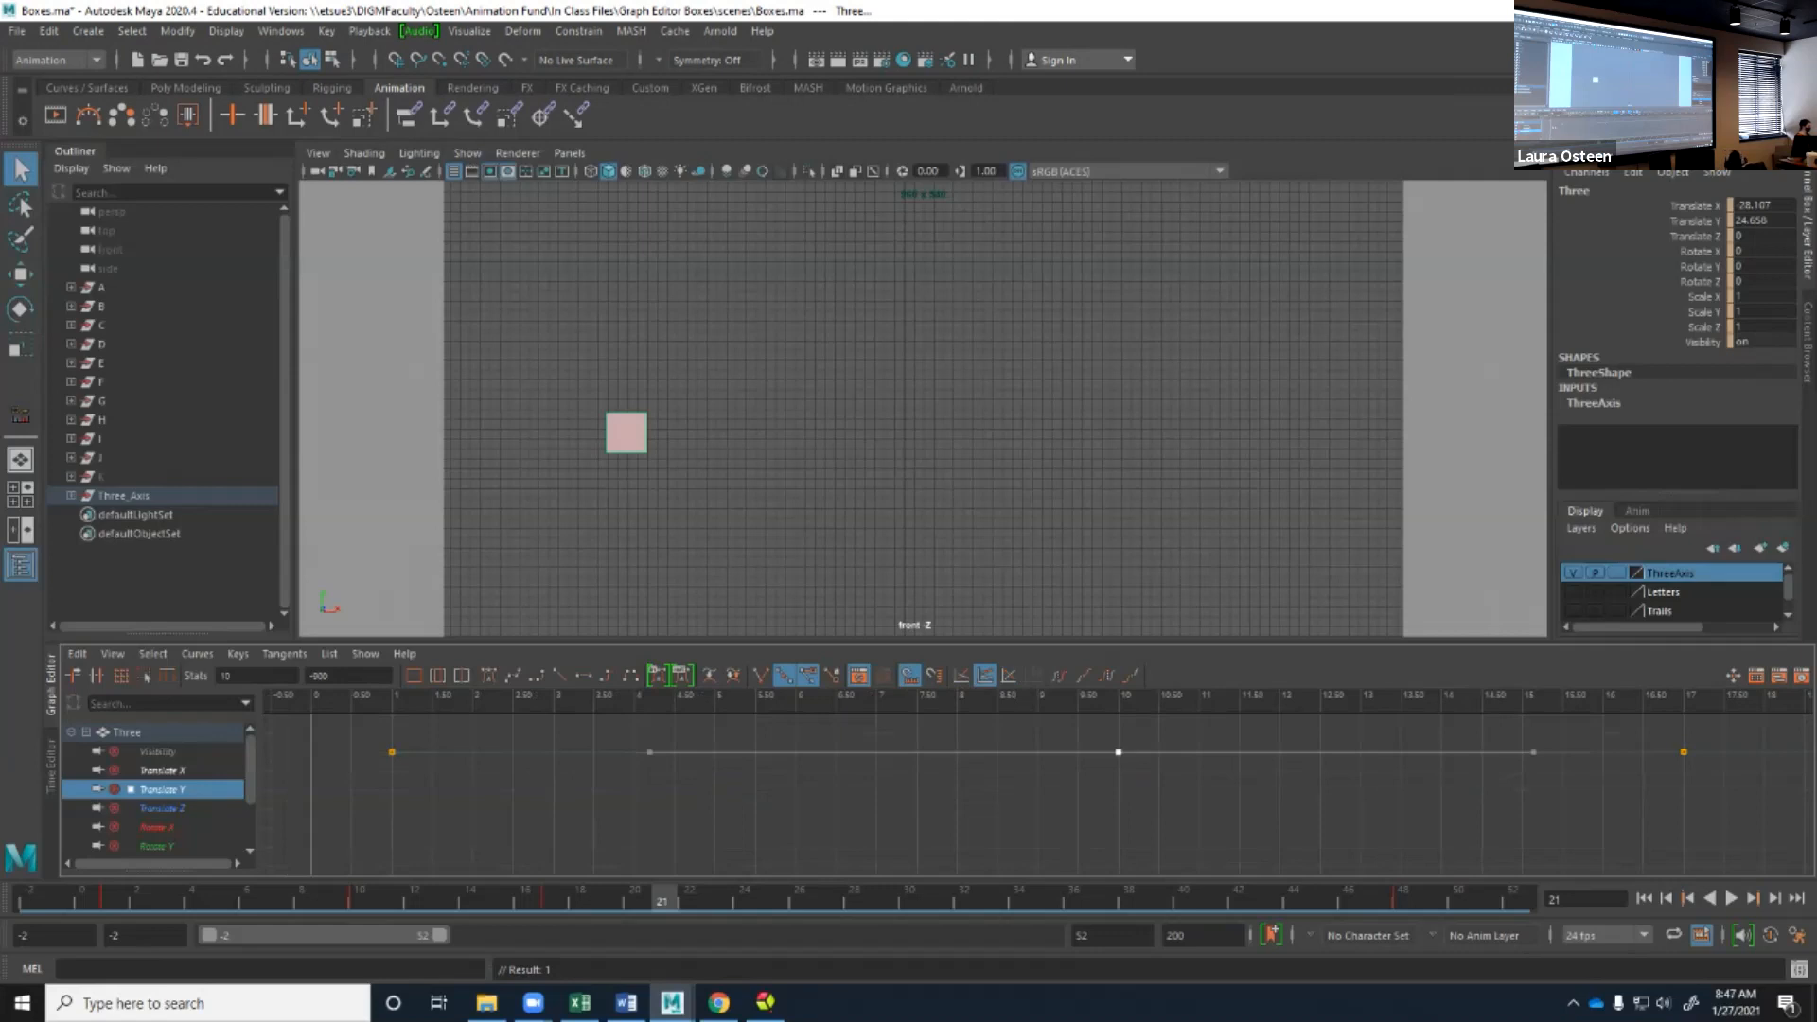
left_click(961, 674)
left_click(1009, 675)
left_click(984, 674)
left_click(961, 675)
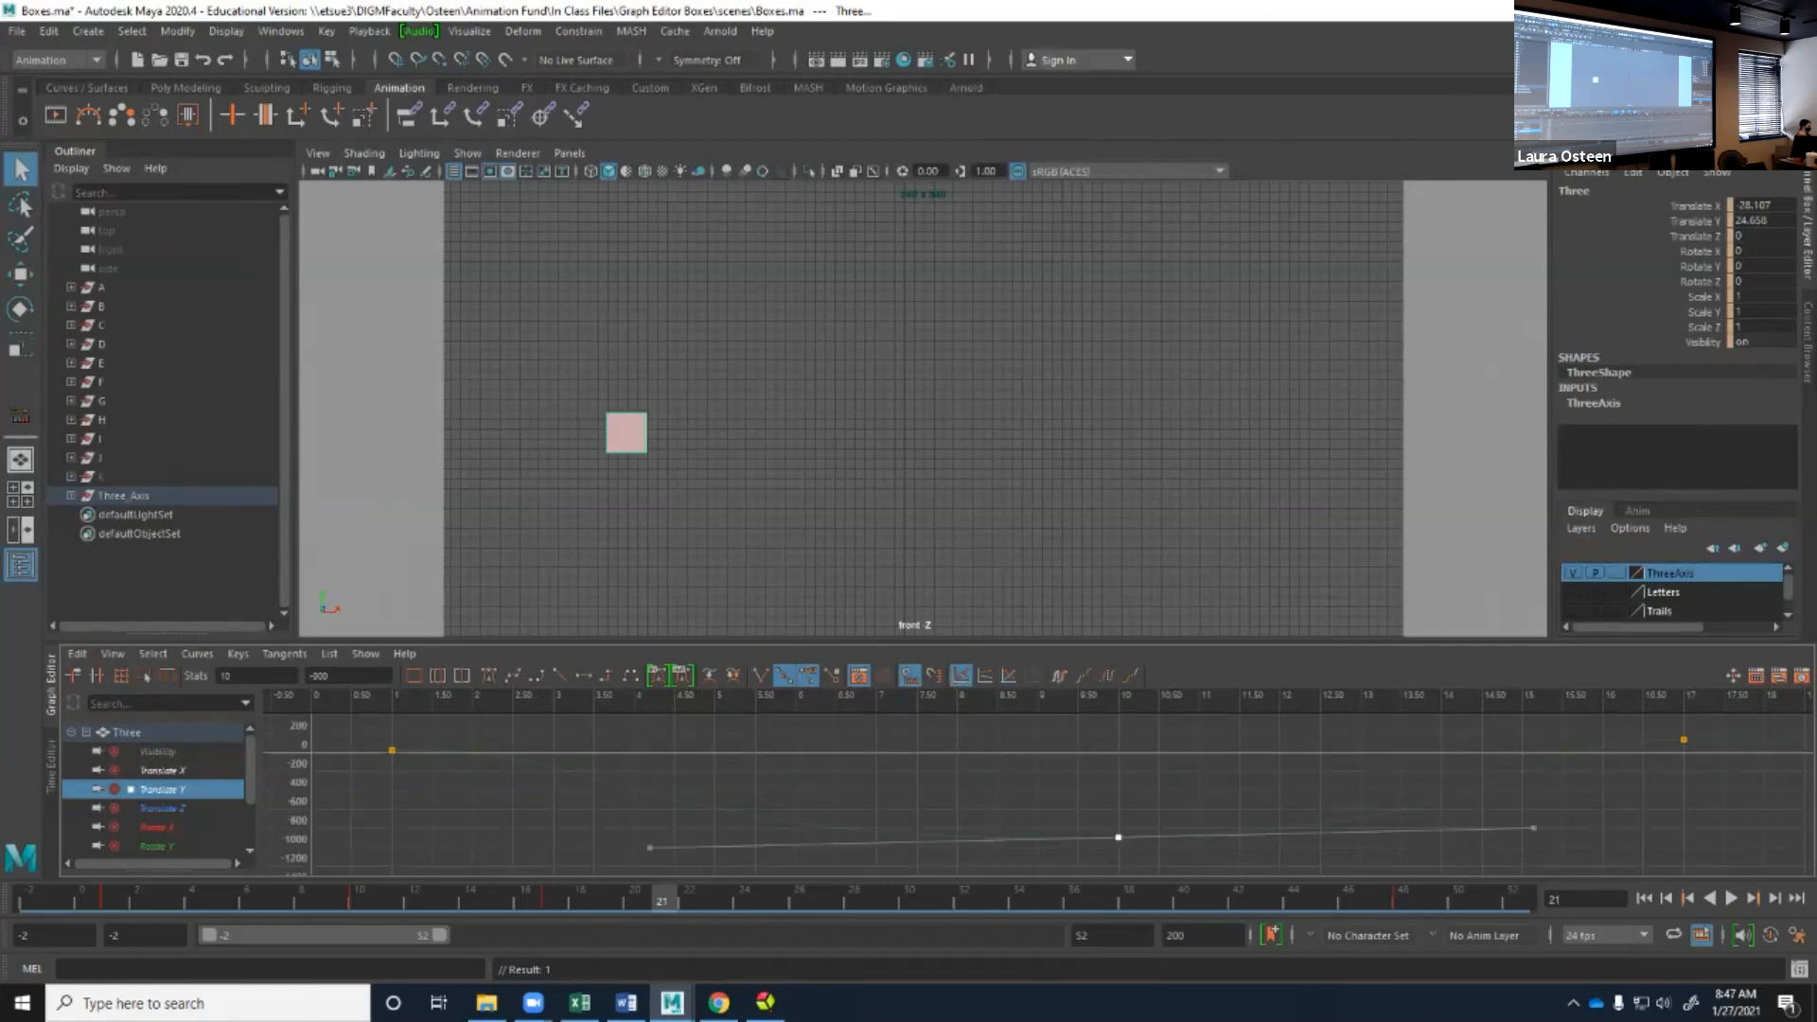
Apply a pre-infinity cycle to the Translate Y curve and examine how it extends before the first key.
left_click(1059, 674)
scroll(1039, 794, "down", 6)
scroll(1039, 795, "up", 5)
scroll(1039, 794, "down", 3)
middle_click_drag(1039, 795, 1005, 790, "alt")
scroll(741, 767, "down", 4)
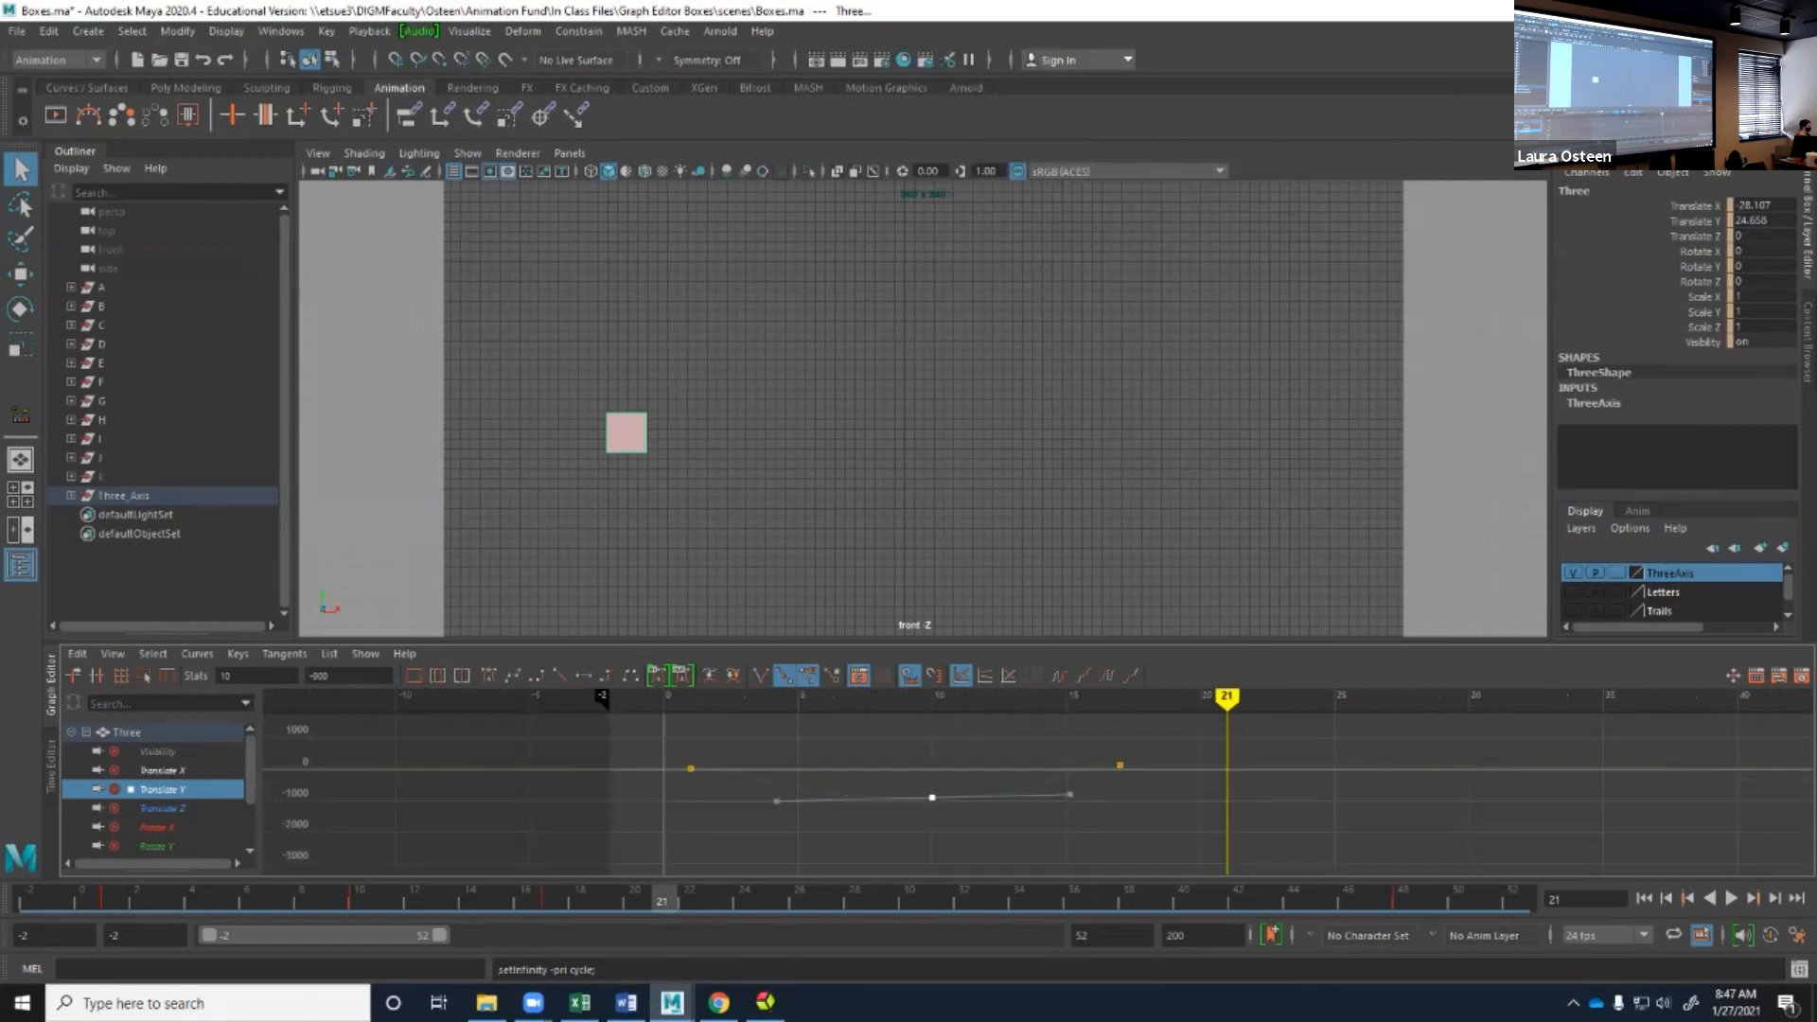
scroll(1039, 795, "up", 3)
scroll(1039, 795, "down", 3)
middle_click_drag(1039, 795, 924, 806, "alt")
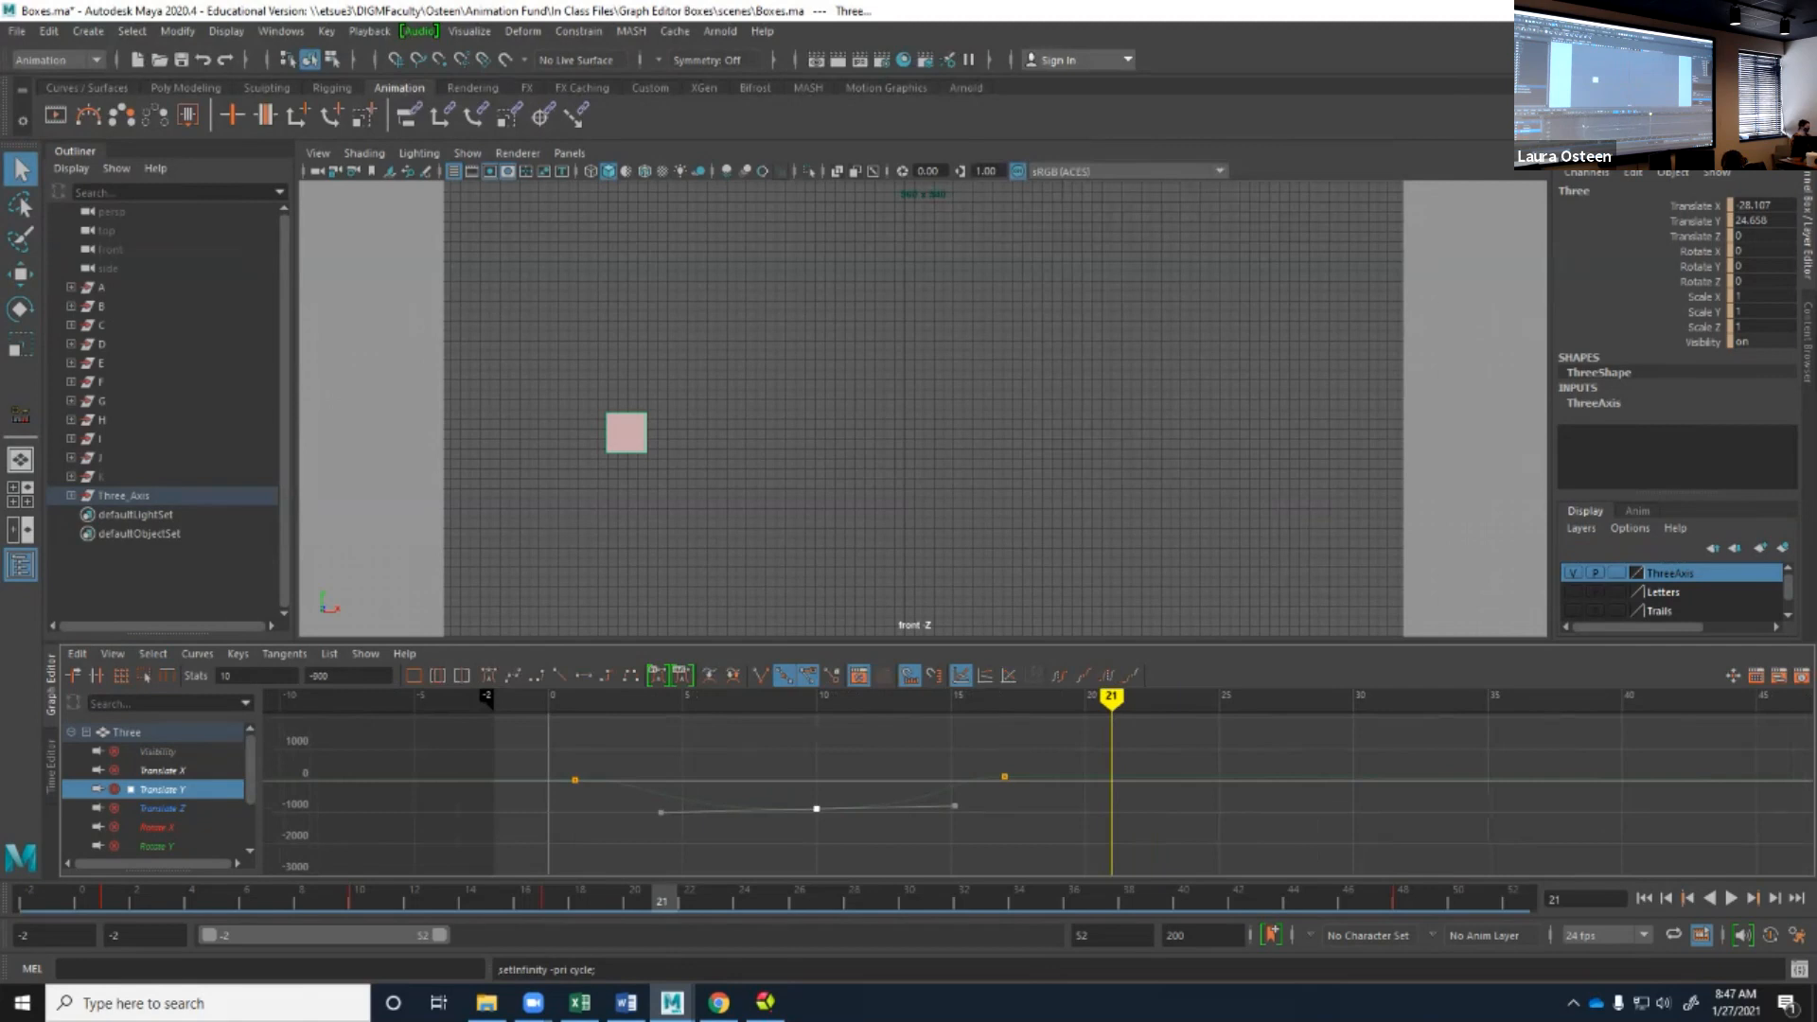
Delete the Translate Y keys at frames 10 and 17.
left_click_drag(681, 743, 1162, 804)
left_click_drag(739, 746, 856, 829, "shift")
key("Delete")
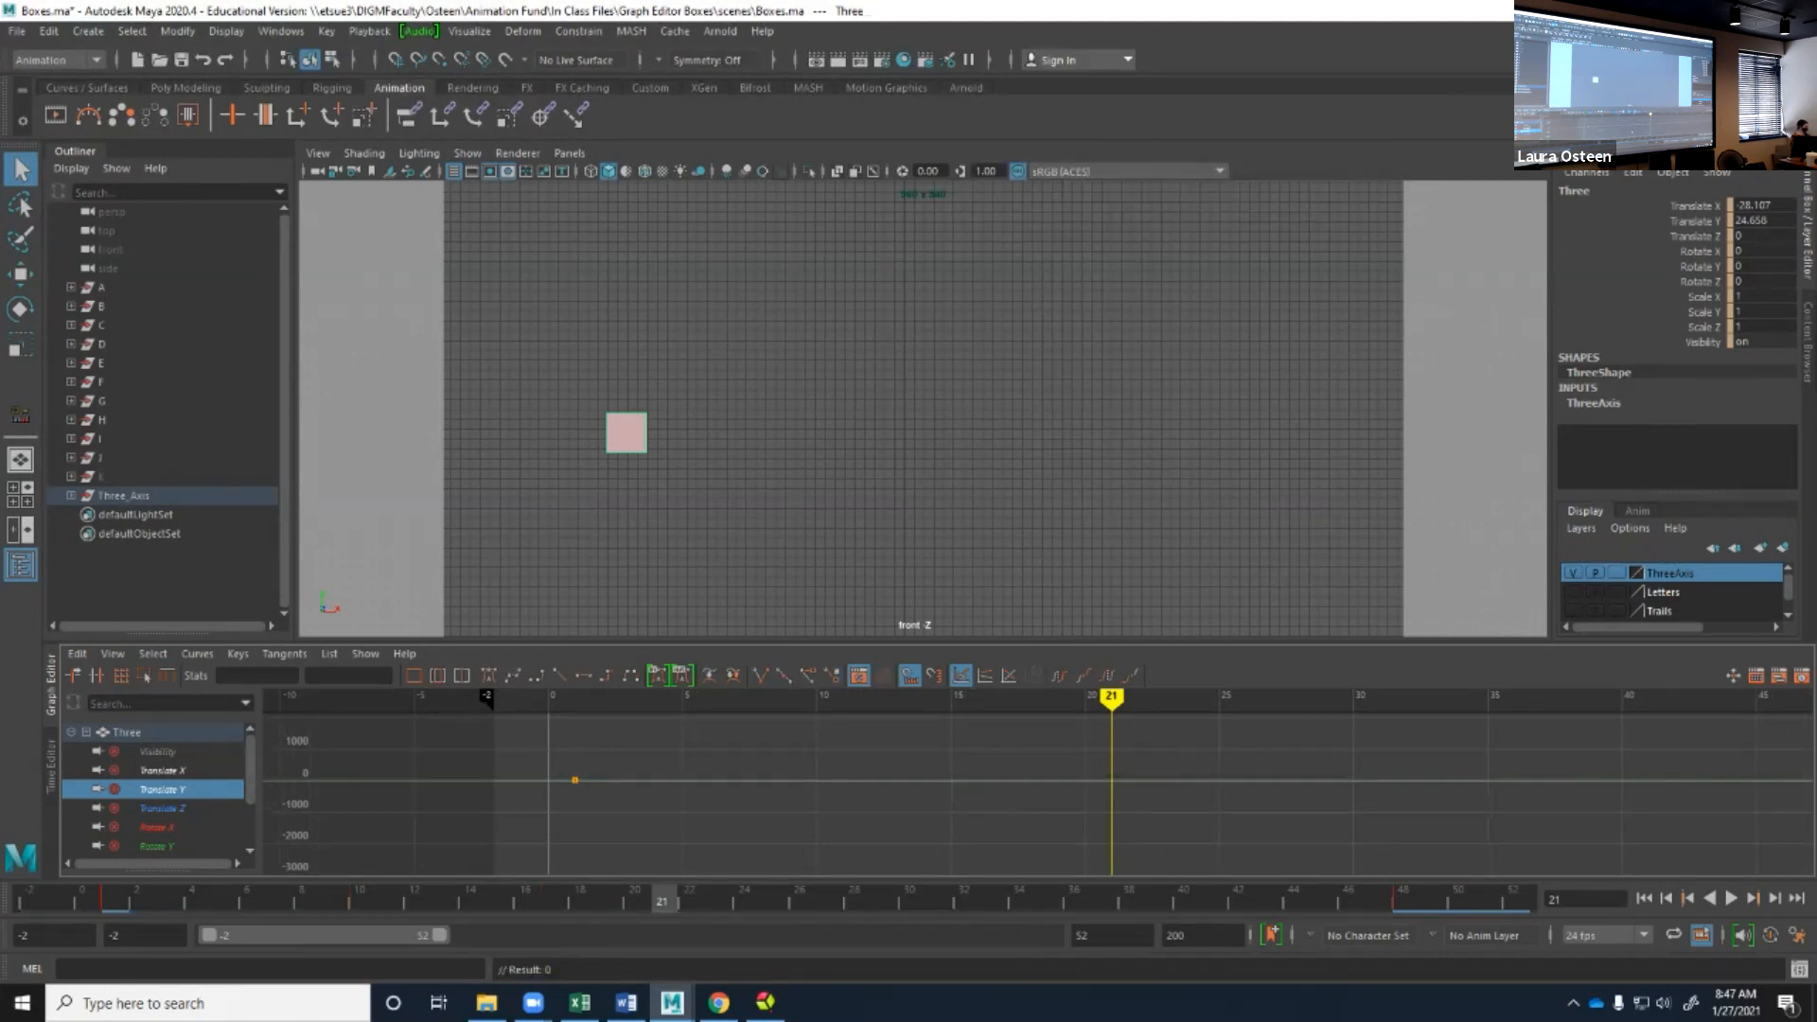
Insert keys on the Translate X curve at about frames 16 and 34, raising the frame 34 key into a peak.
left_click(162, 770)
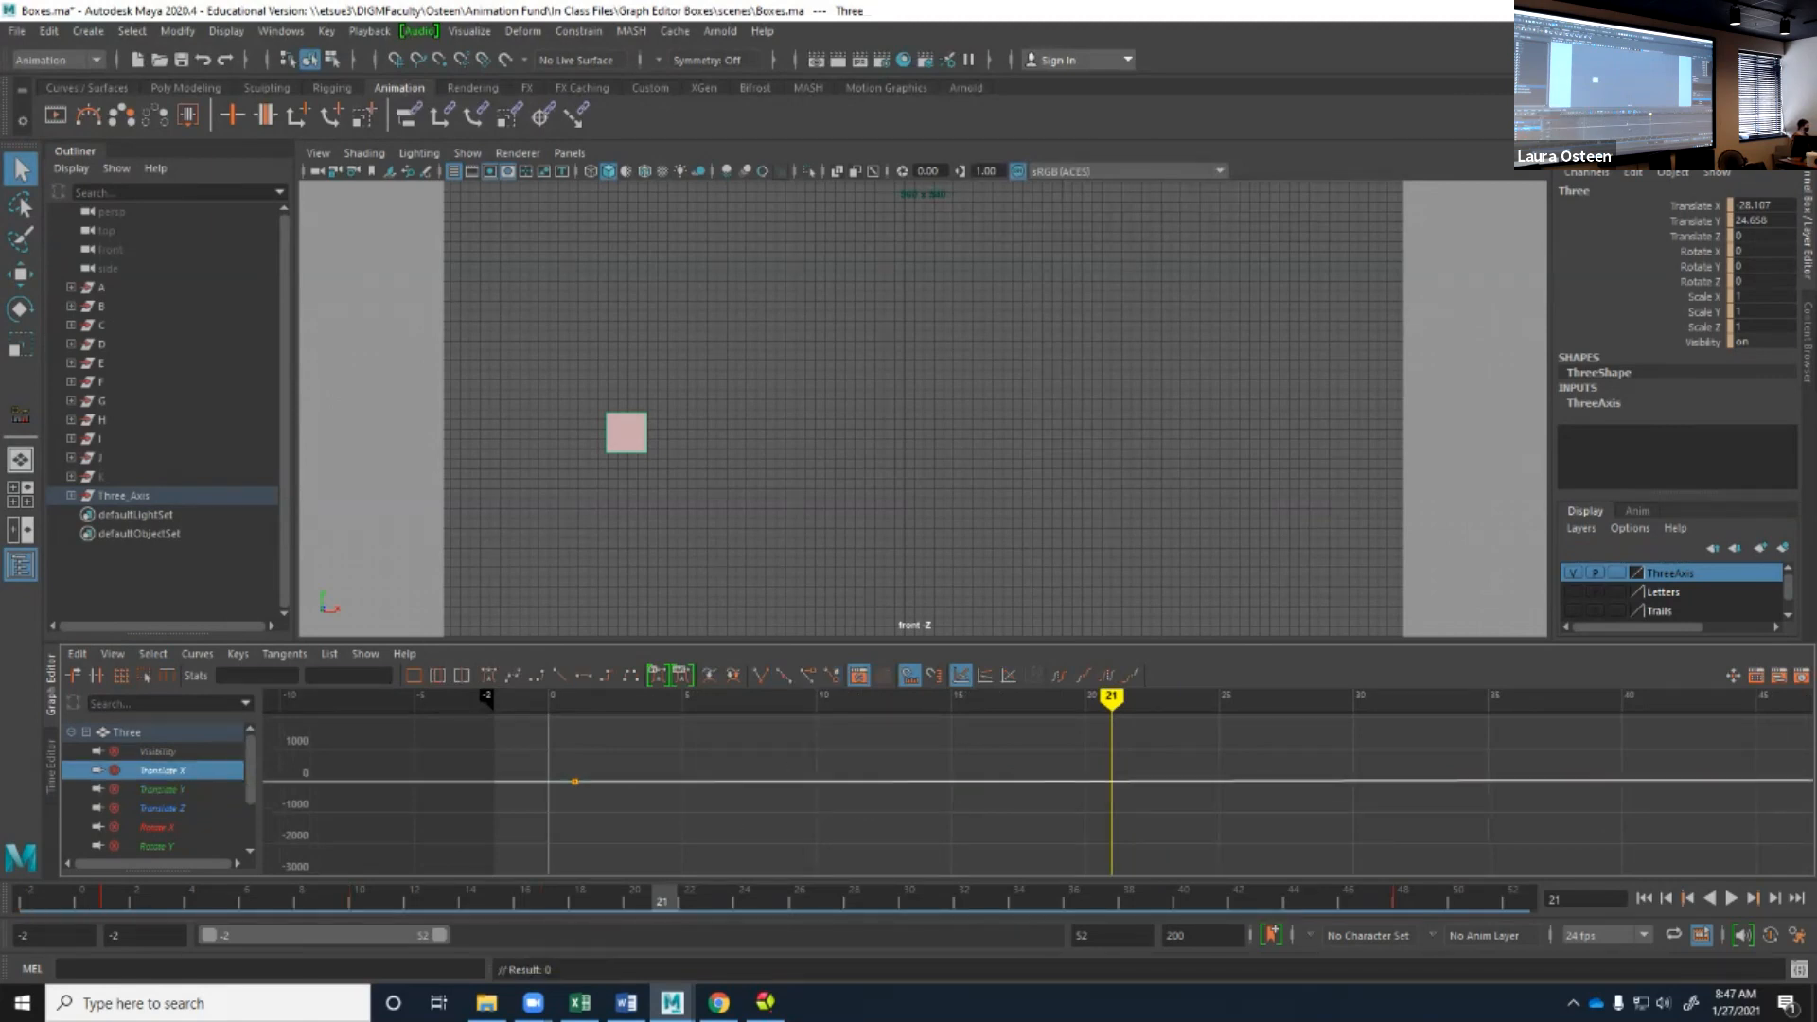
left_click(329, 653)
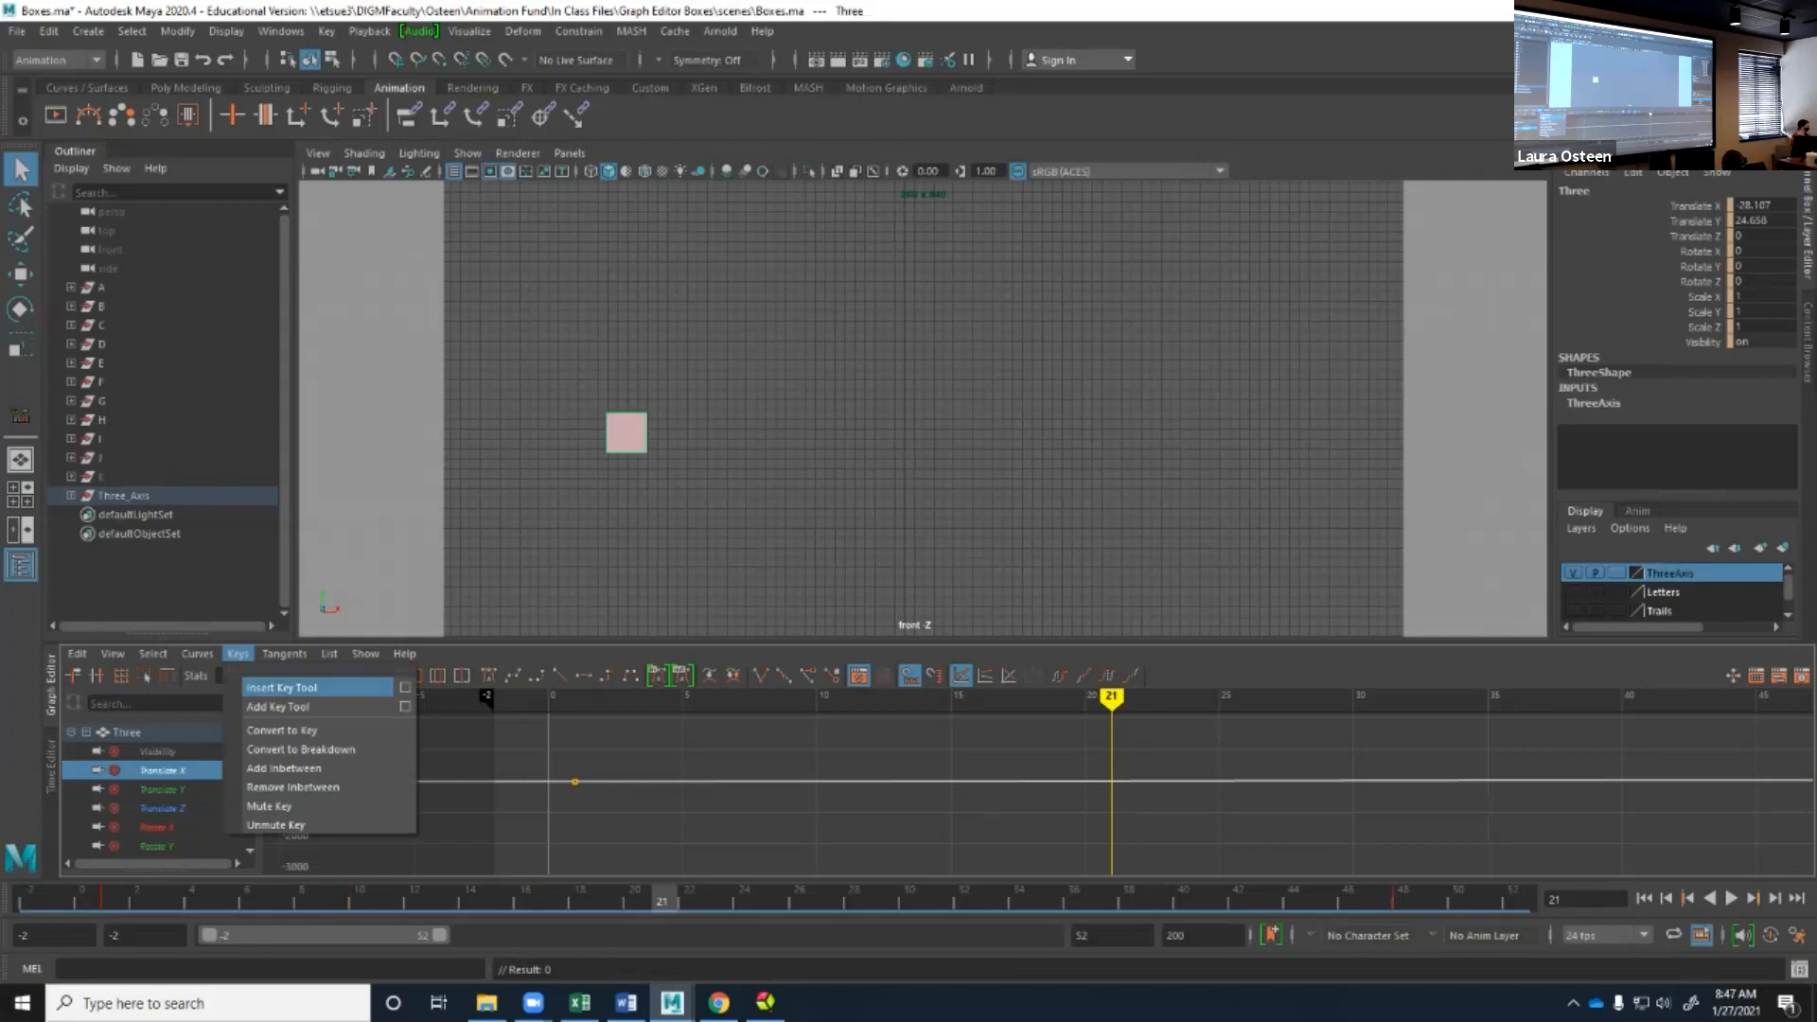
left_click(283, 685)
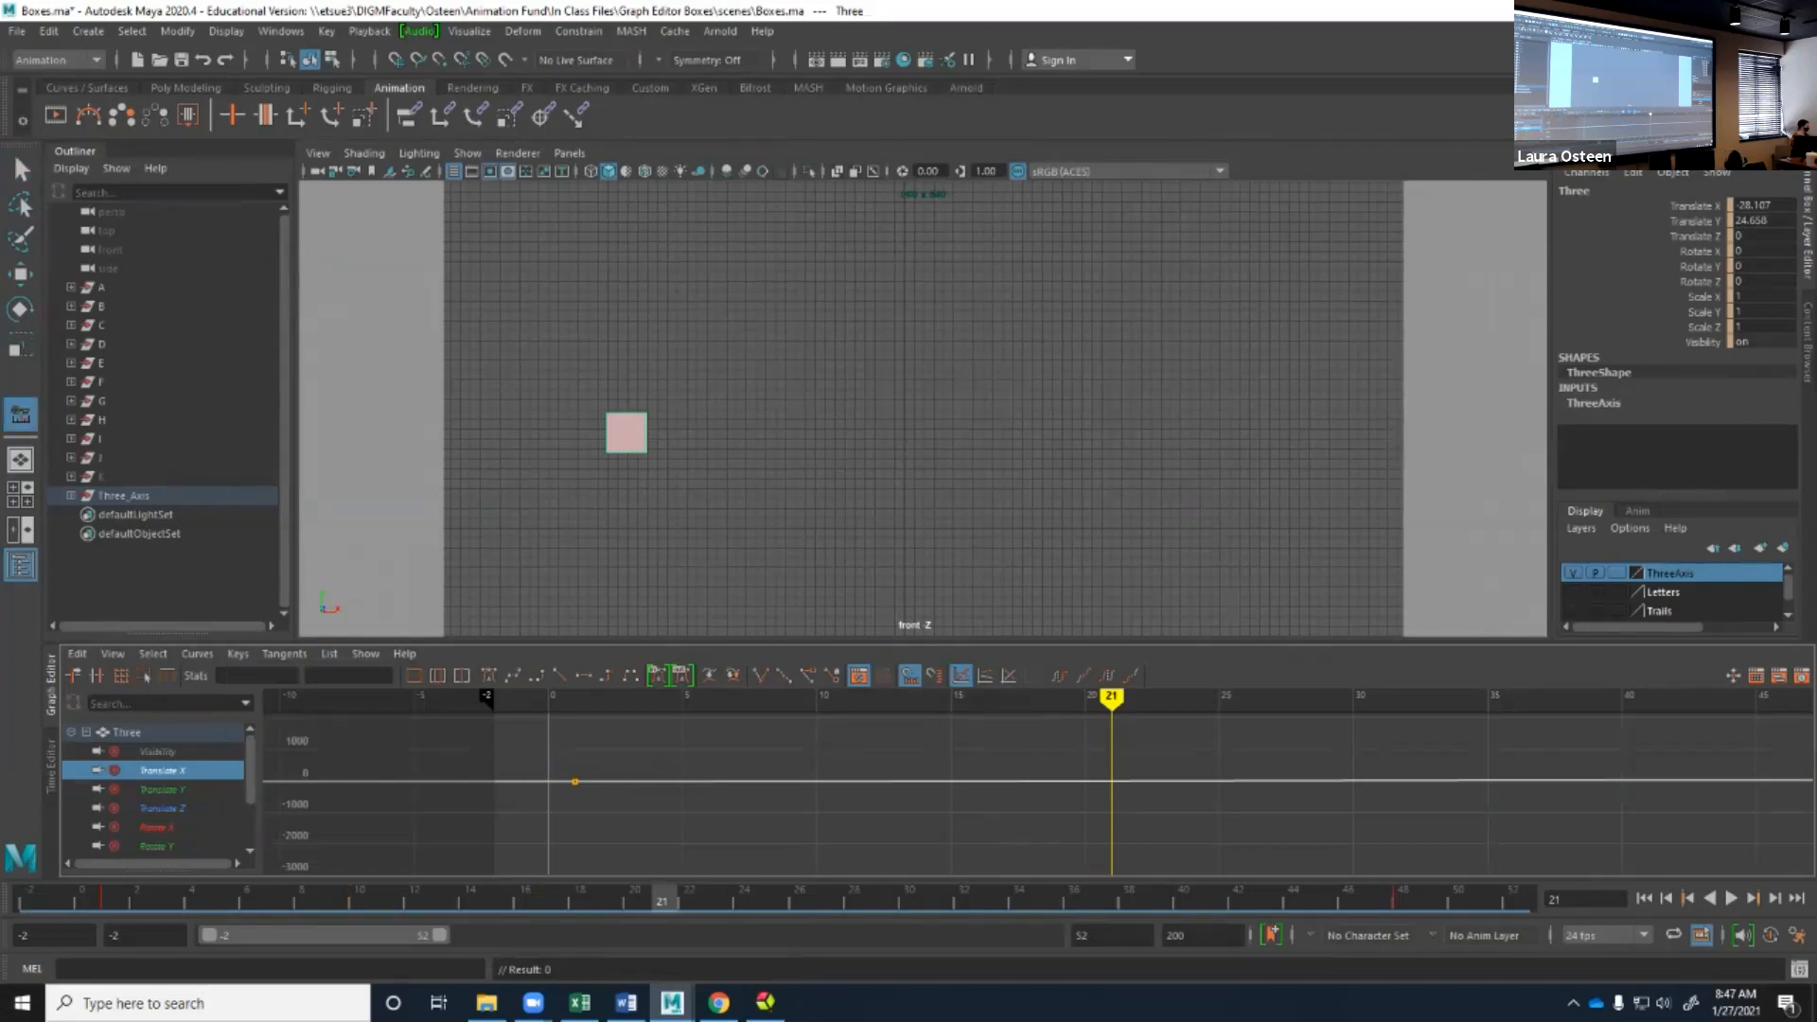
middle_click(978, 782)
middle_click_drag(1460, 779, 1460, 721)
Return to the selection tool and lower the frame 16 Translate X key to about -1650.
key("q")
left_click(978, 781)
middle_click_drag(977, 782, 977, 833)
Play back the animation, switch to the perspective and top view layout, and frame the box in the perspective view.
key("alt+v")
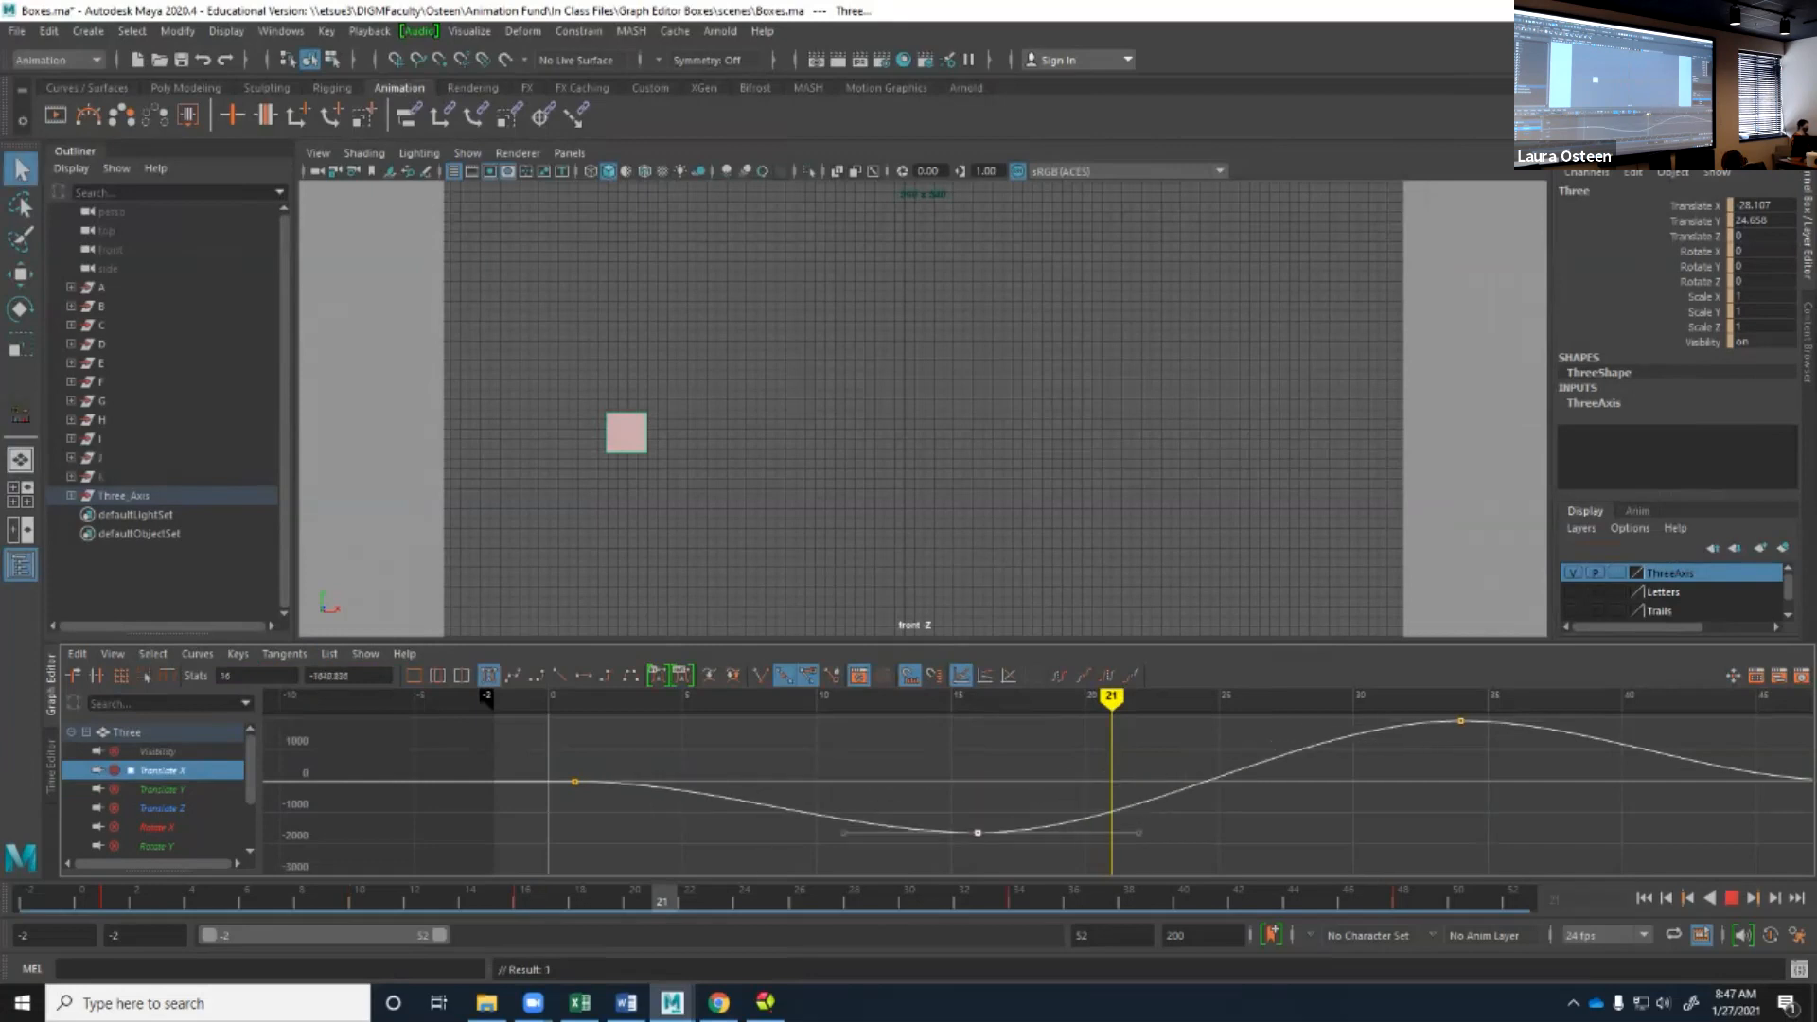
key("alt+v")
scroll(1038, 809, "down", 5)
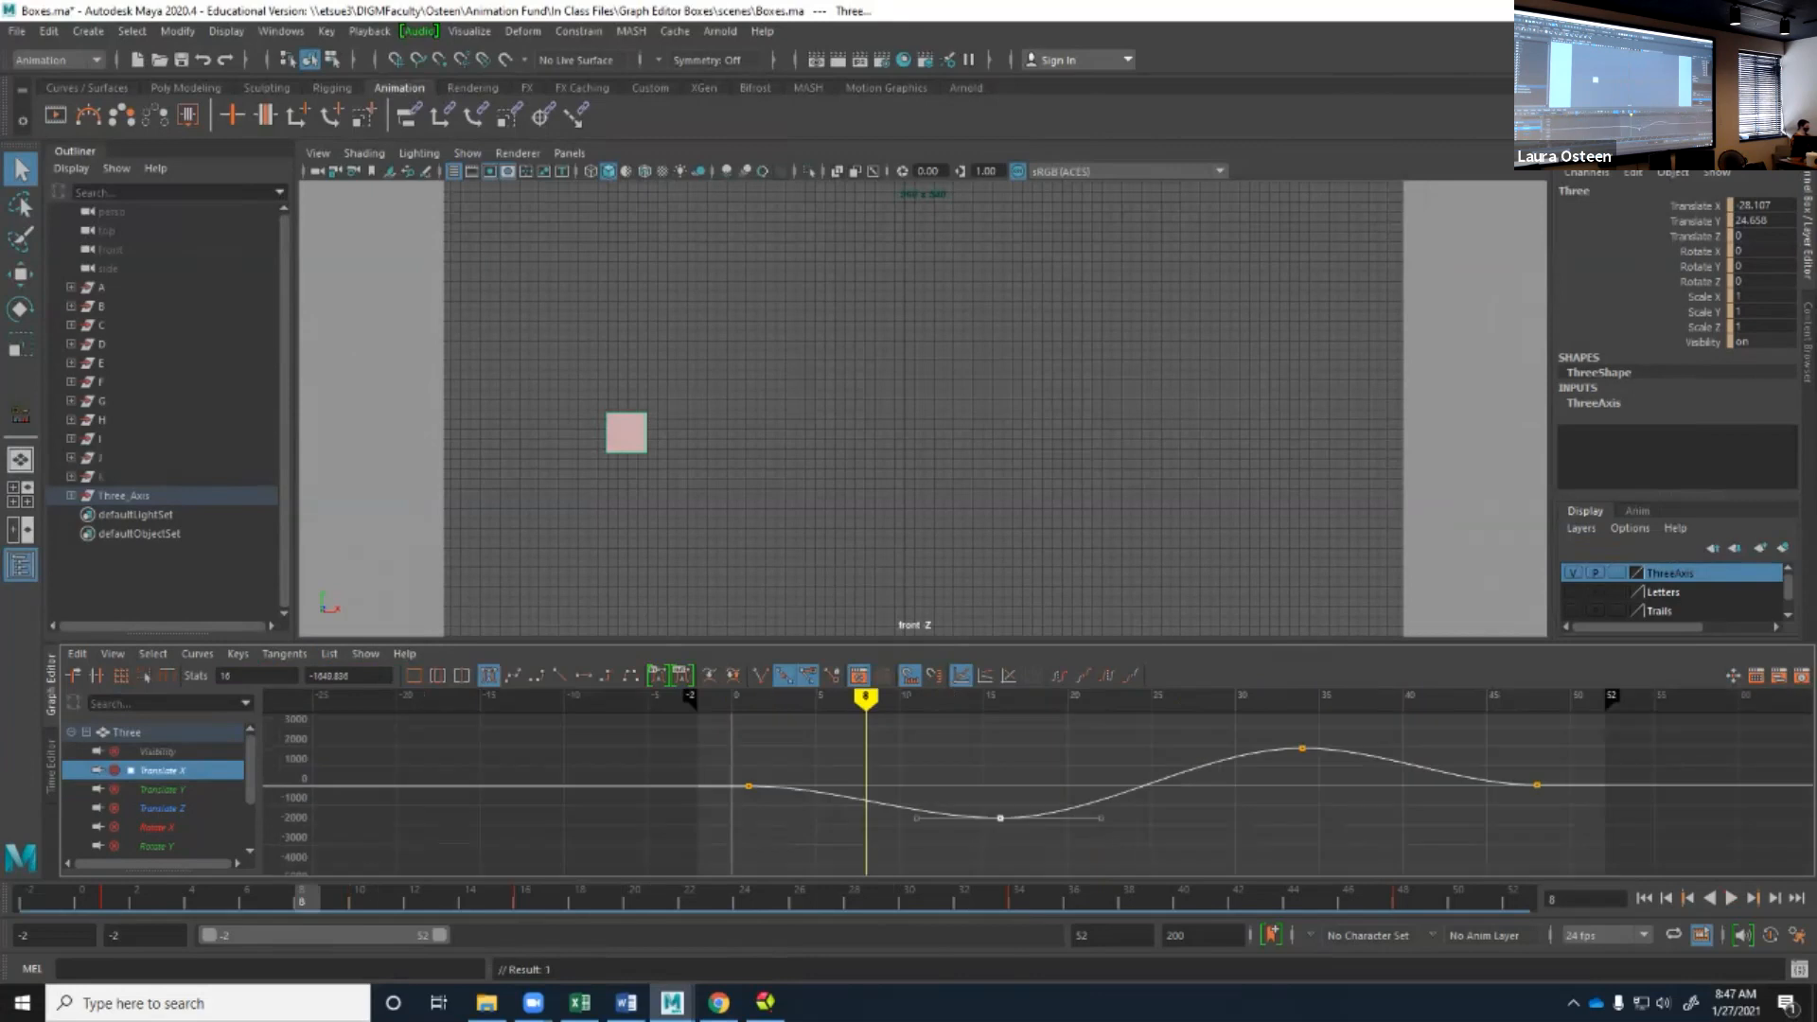
key("space")
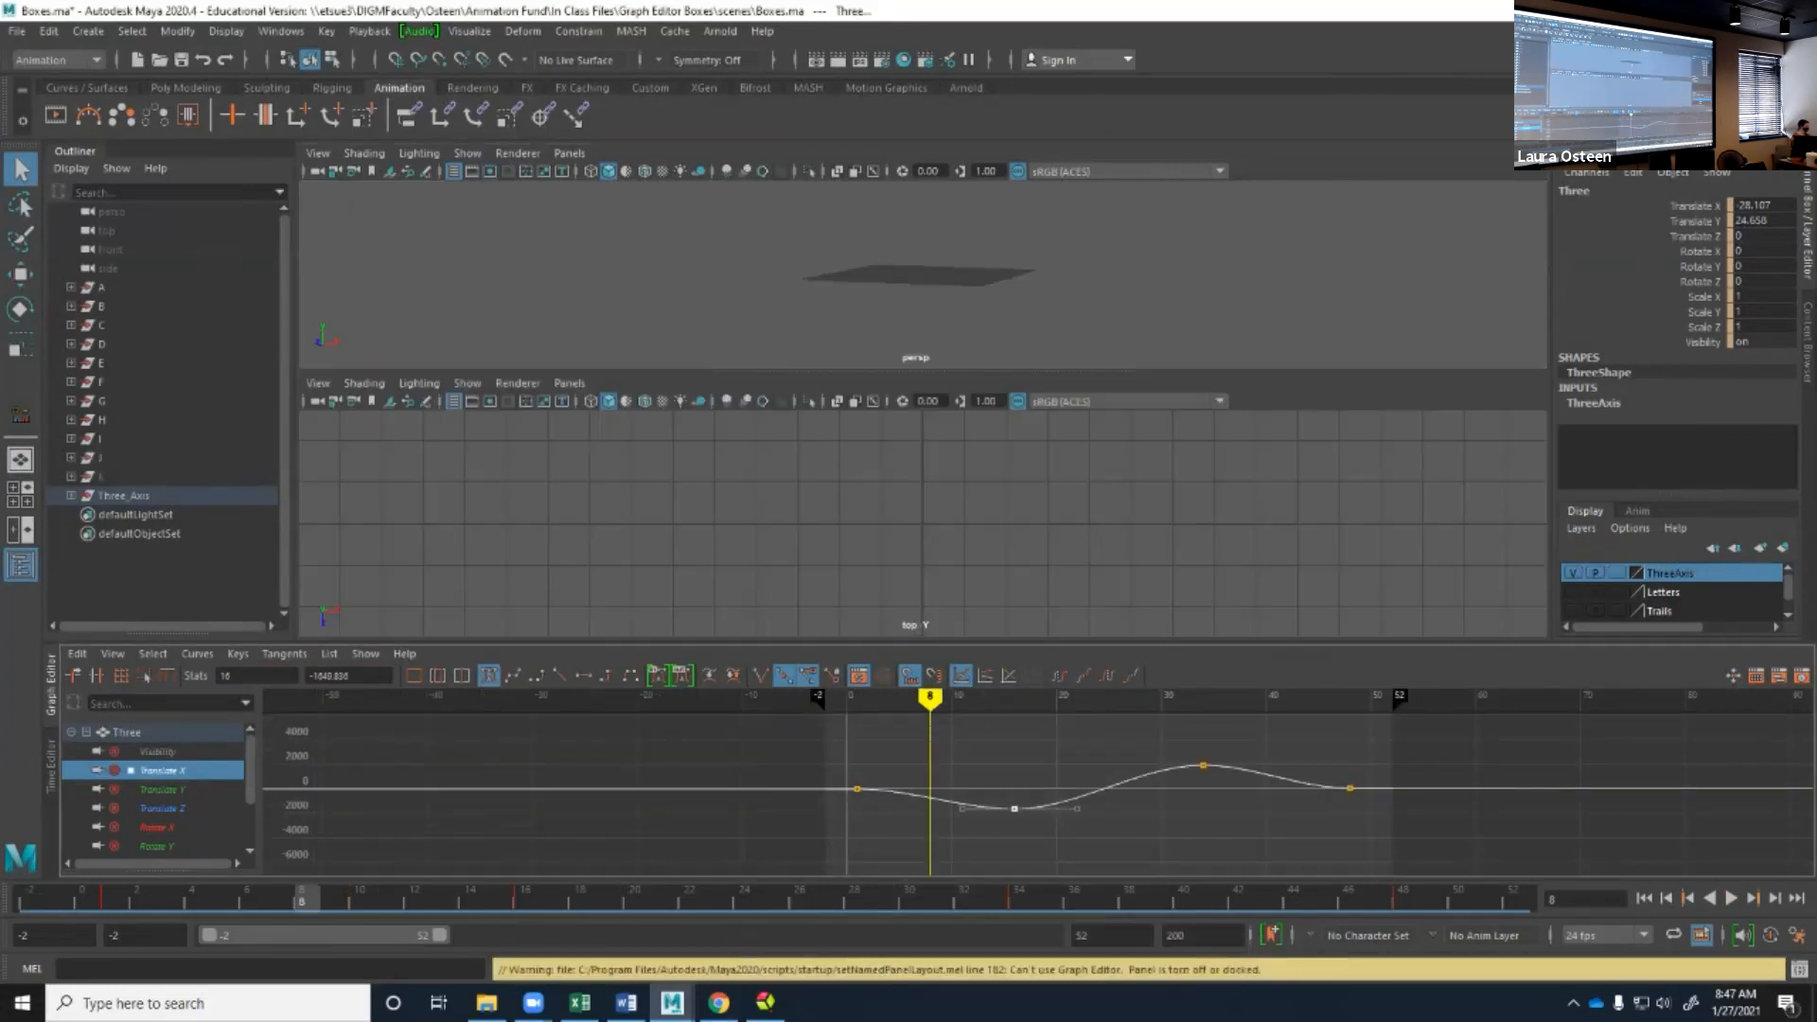
key("f")
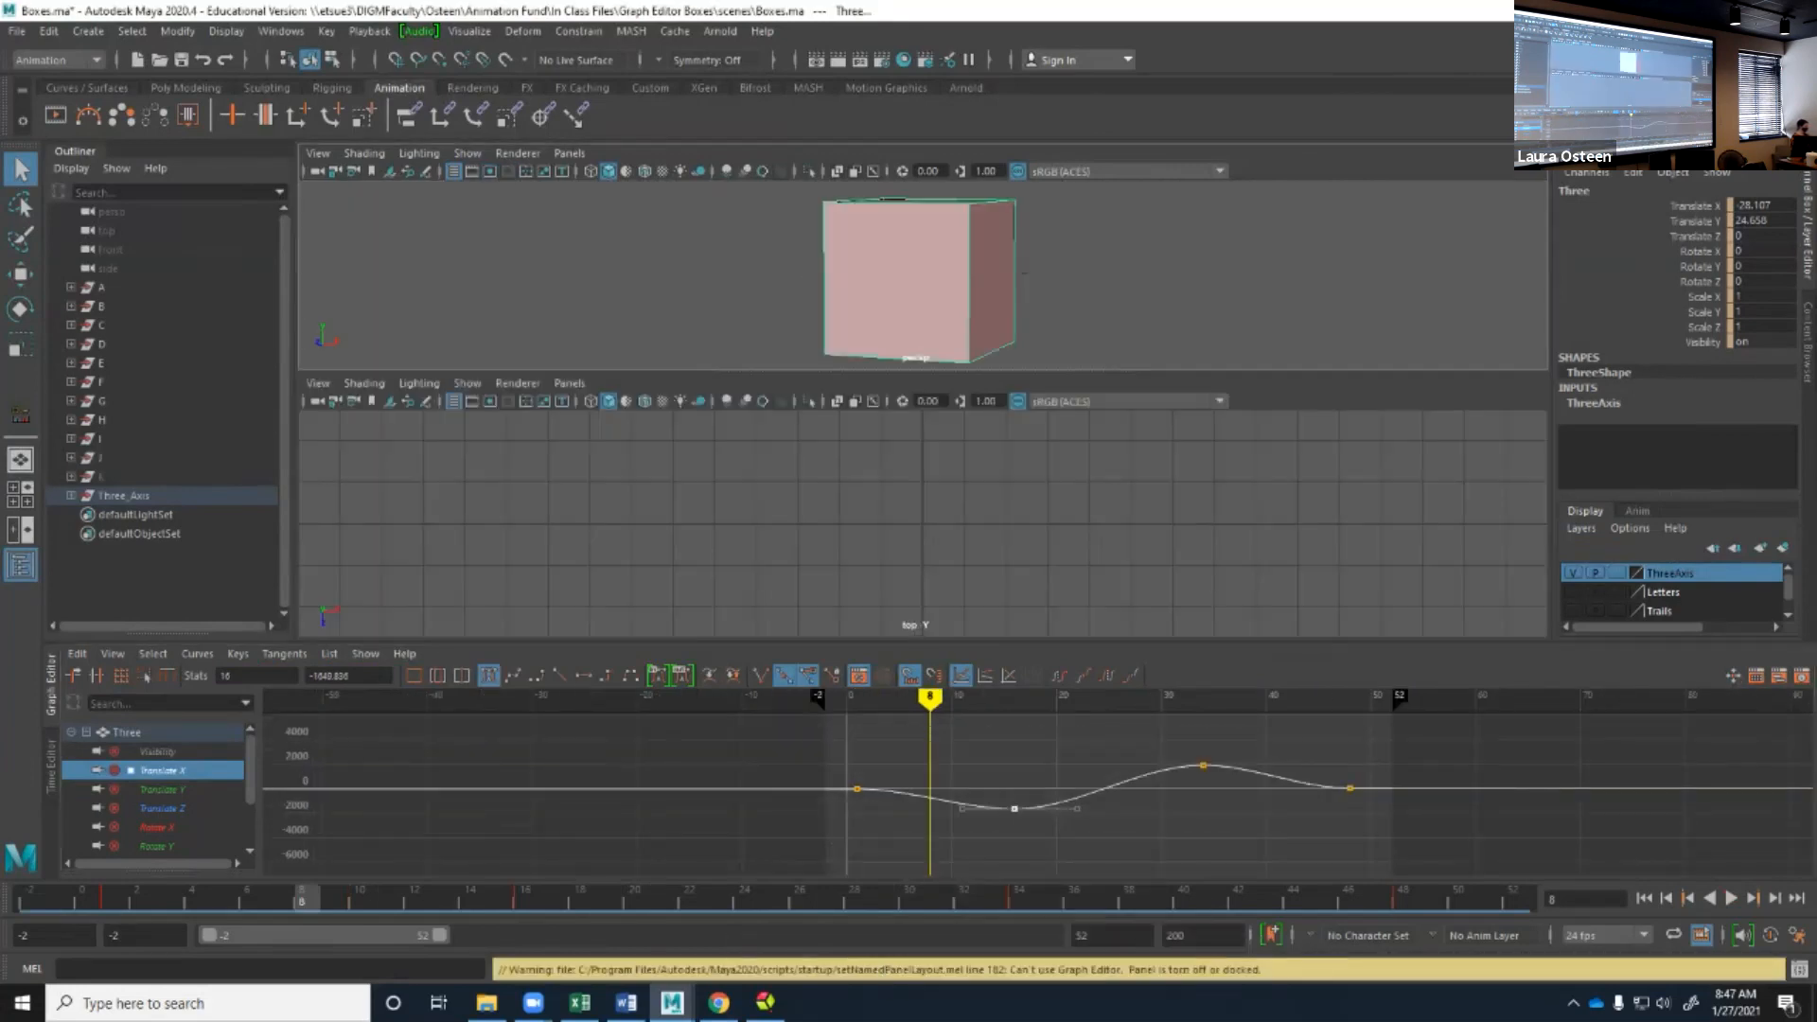
Zoom out the perspective view, play back the animation briefly, and move the current time to frame -2.
scroll(1024, 273, "down", 6)
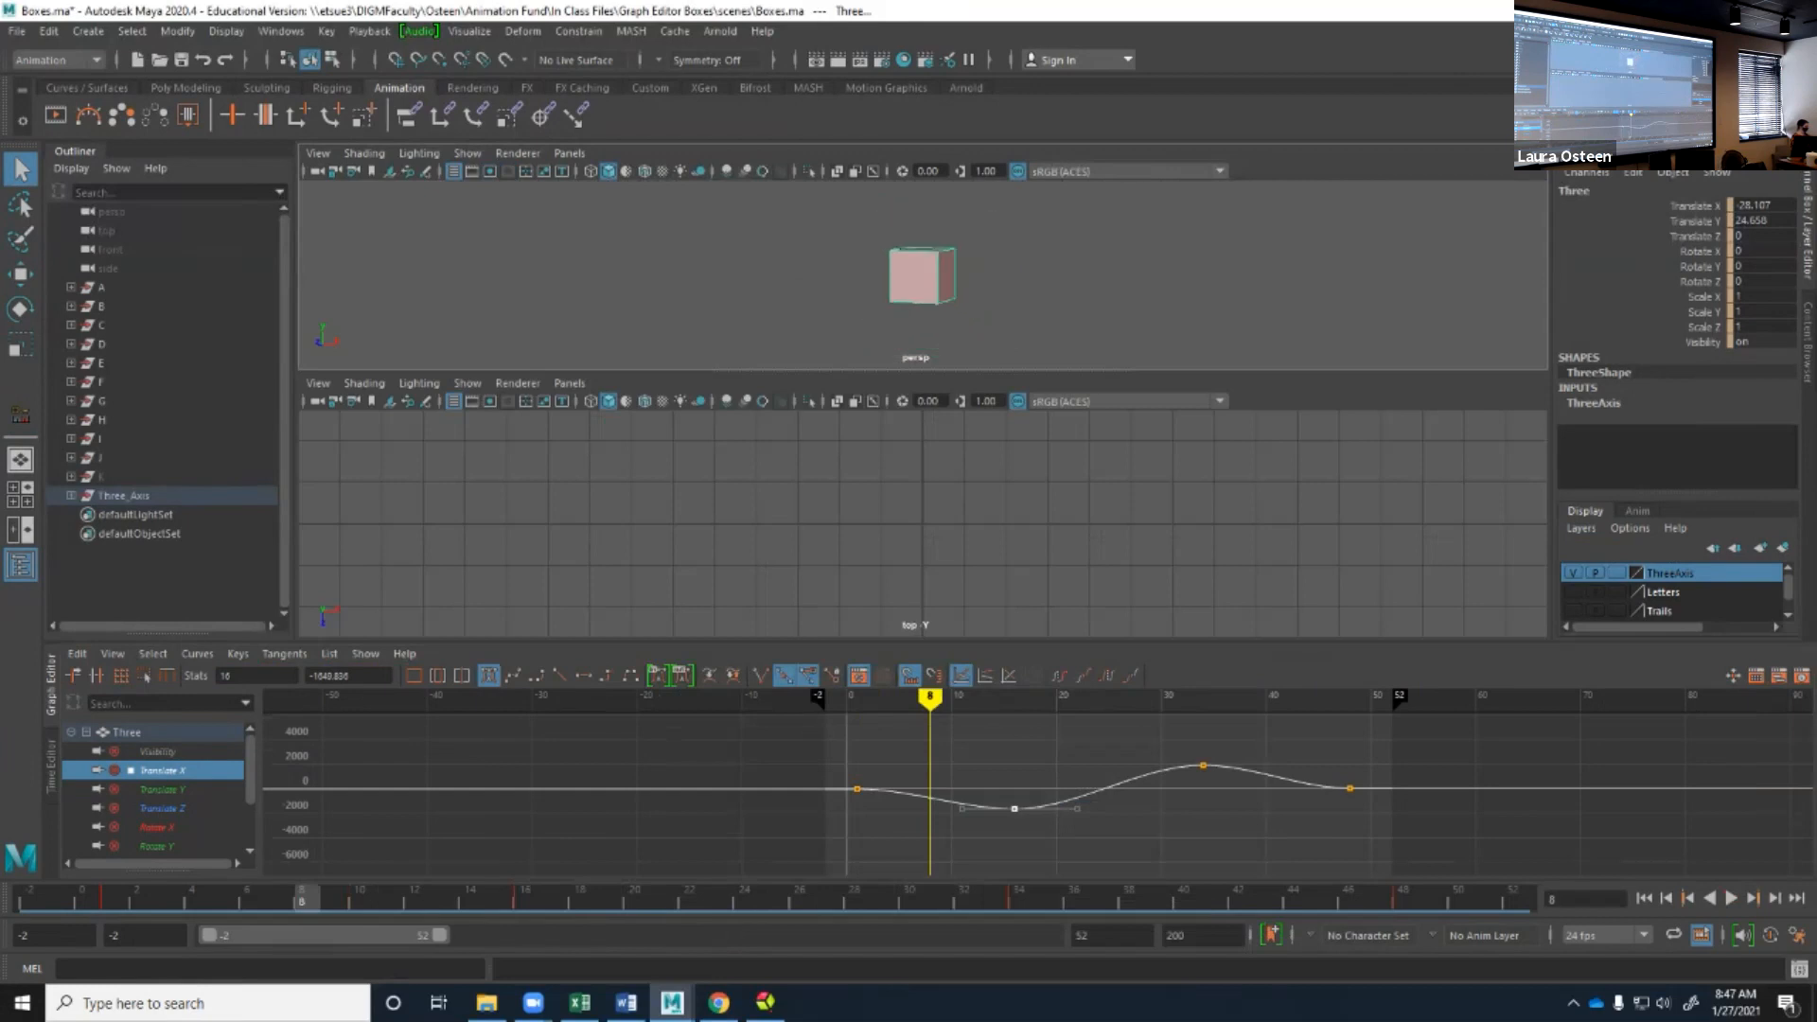
key("alt+v")
key("alt+v")
left_click_drag(1255, 698, 825, 697)
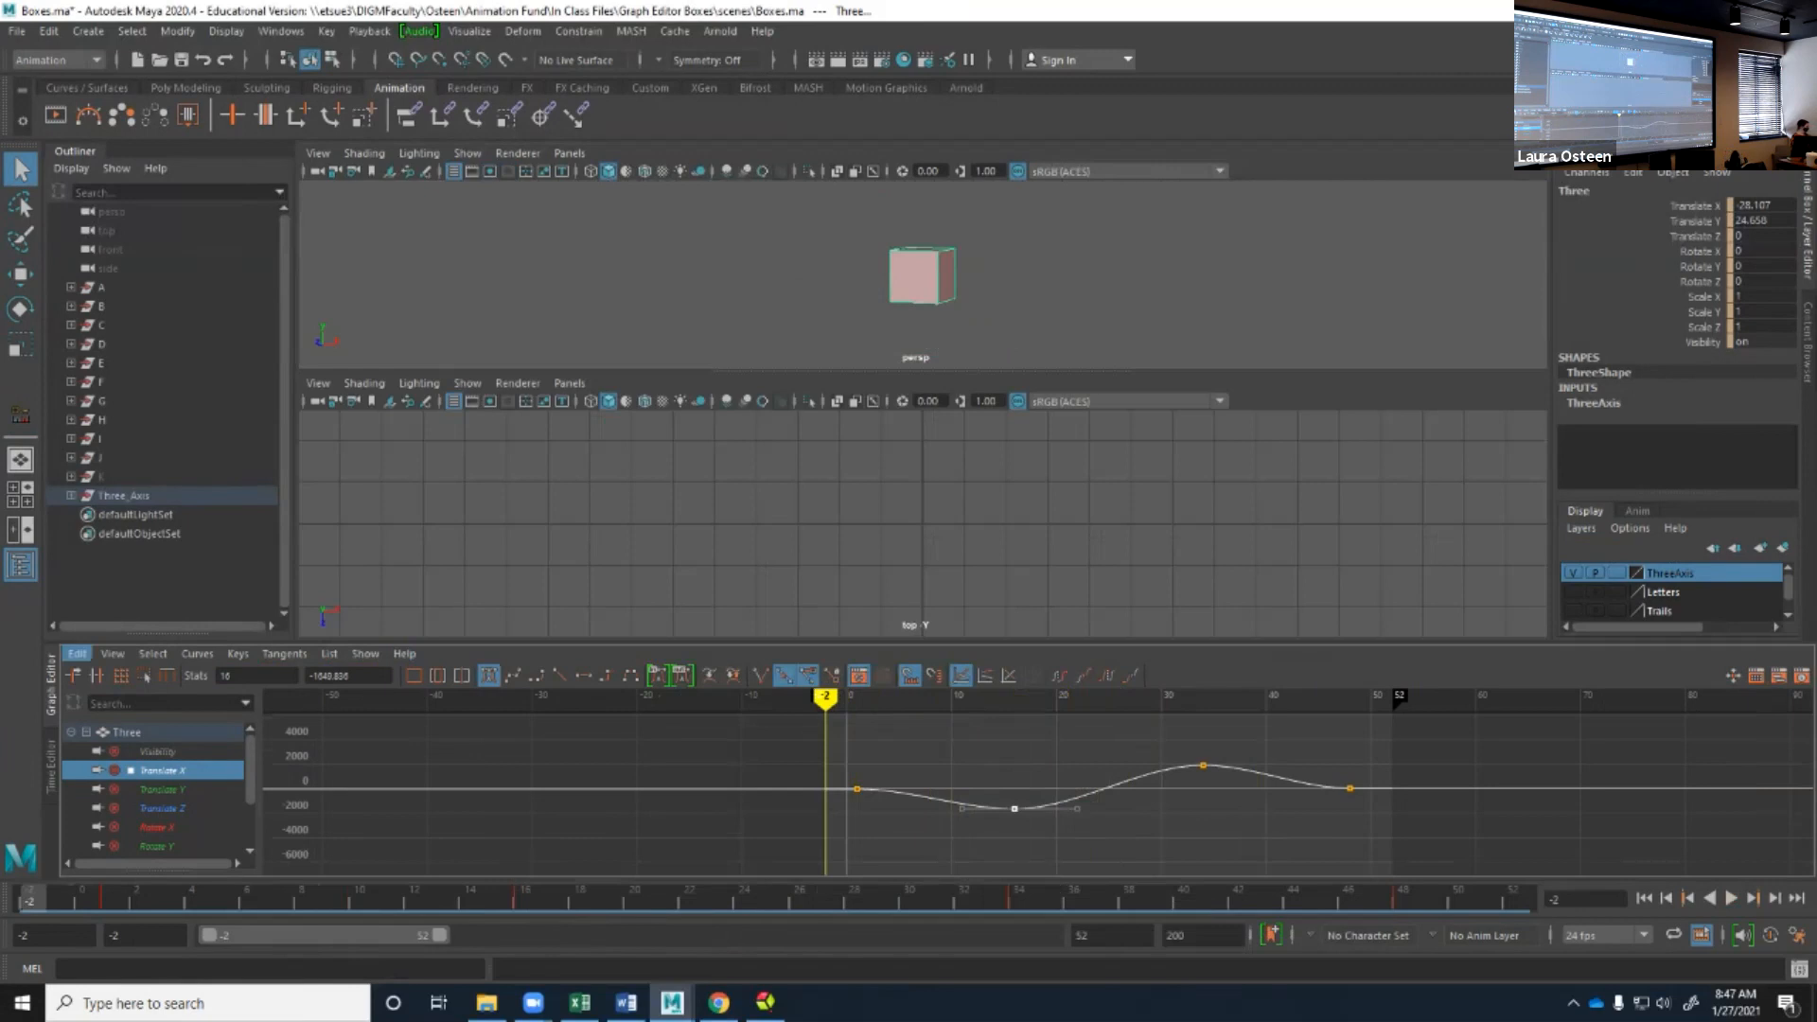
Review the Graph Editor's key and curve name display options, and run Select Curve Nodes on the Translate X curve.
left_click(76, 653)
mouse_move(113, 653)
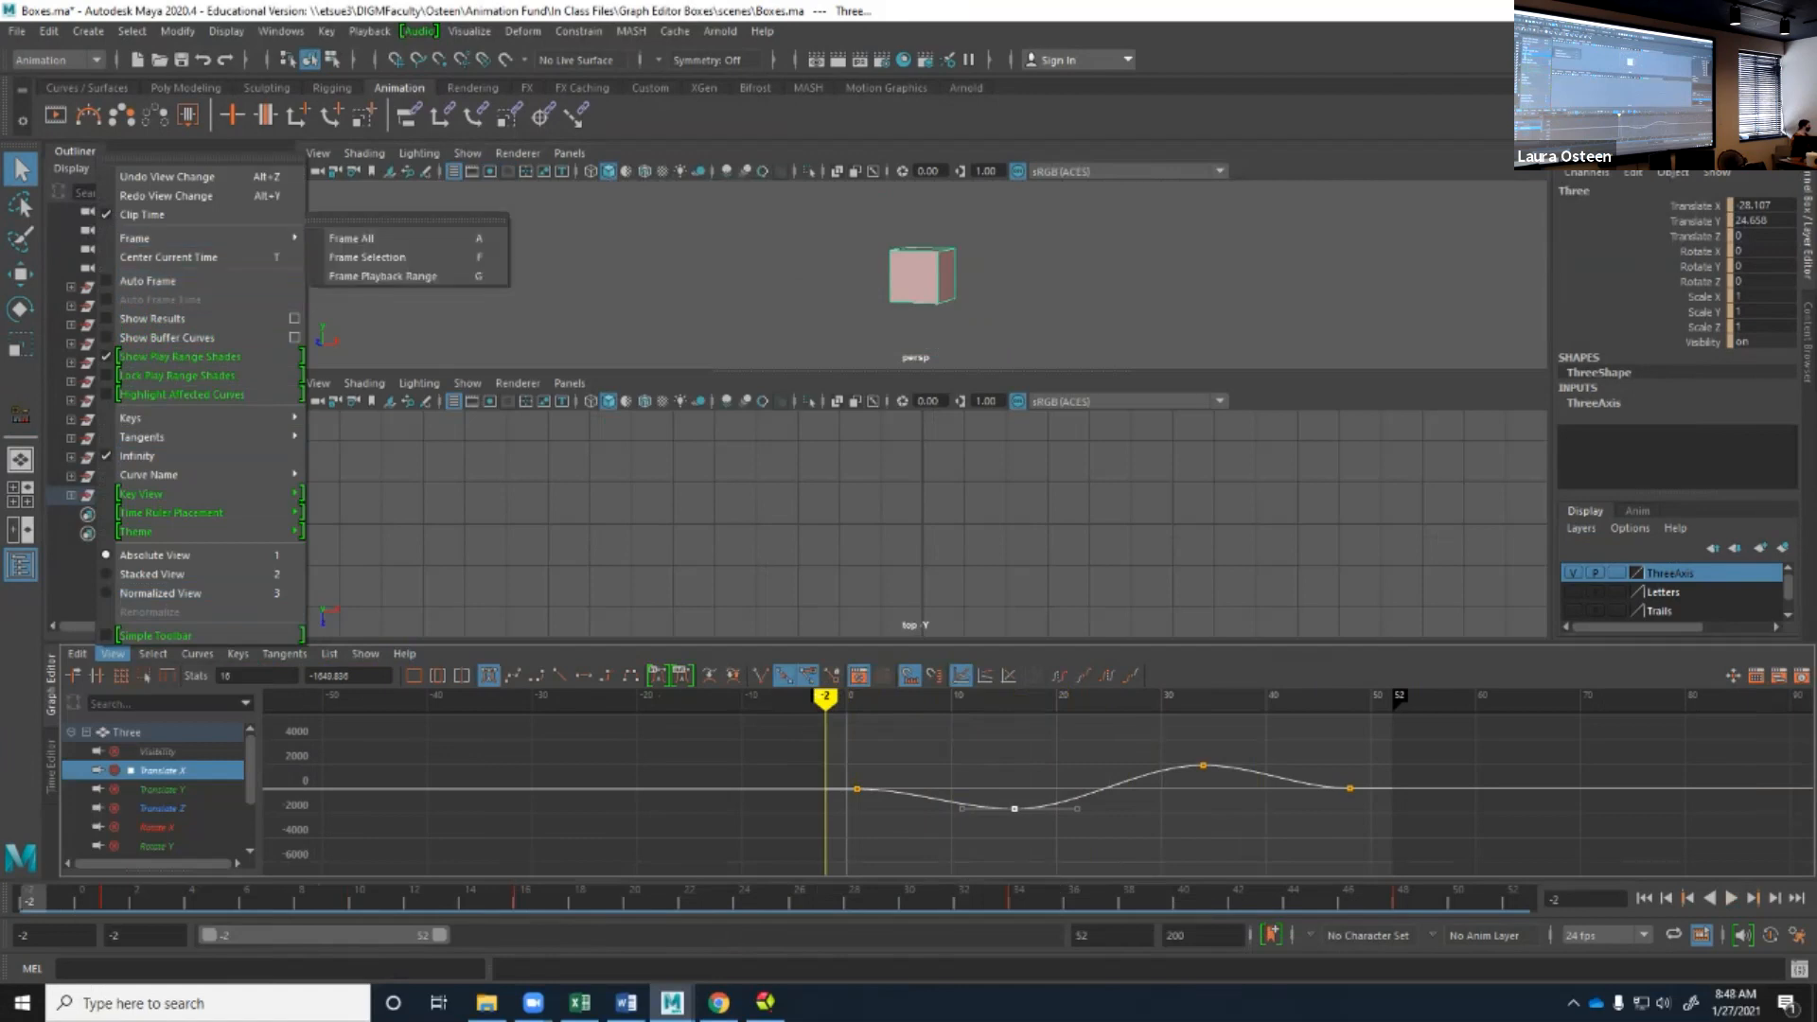
mouse_move(189, 417)
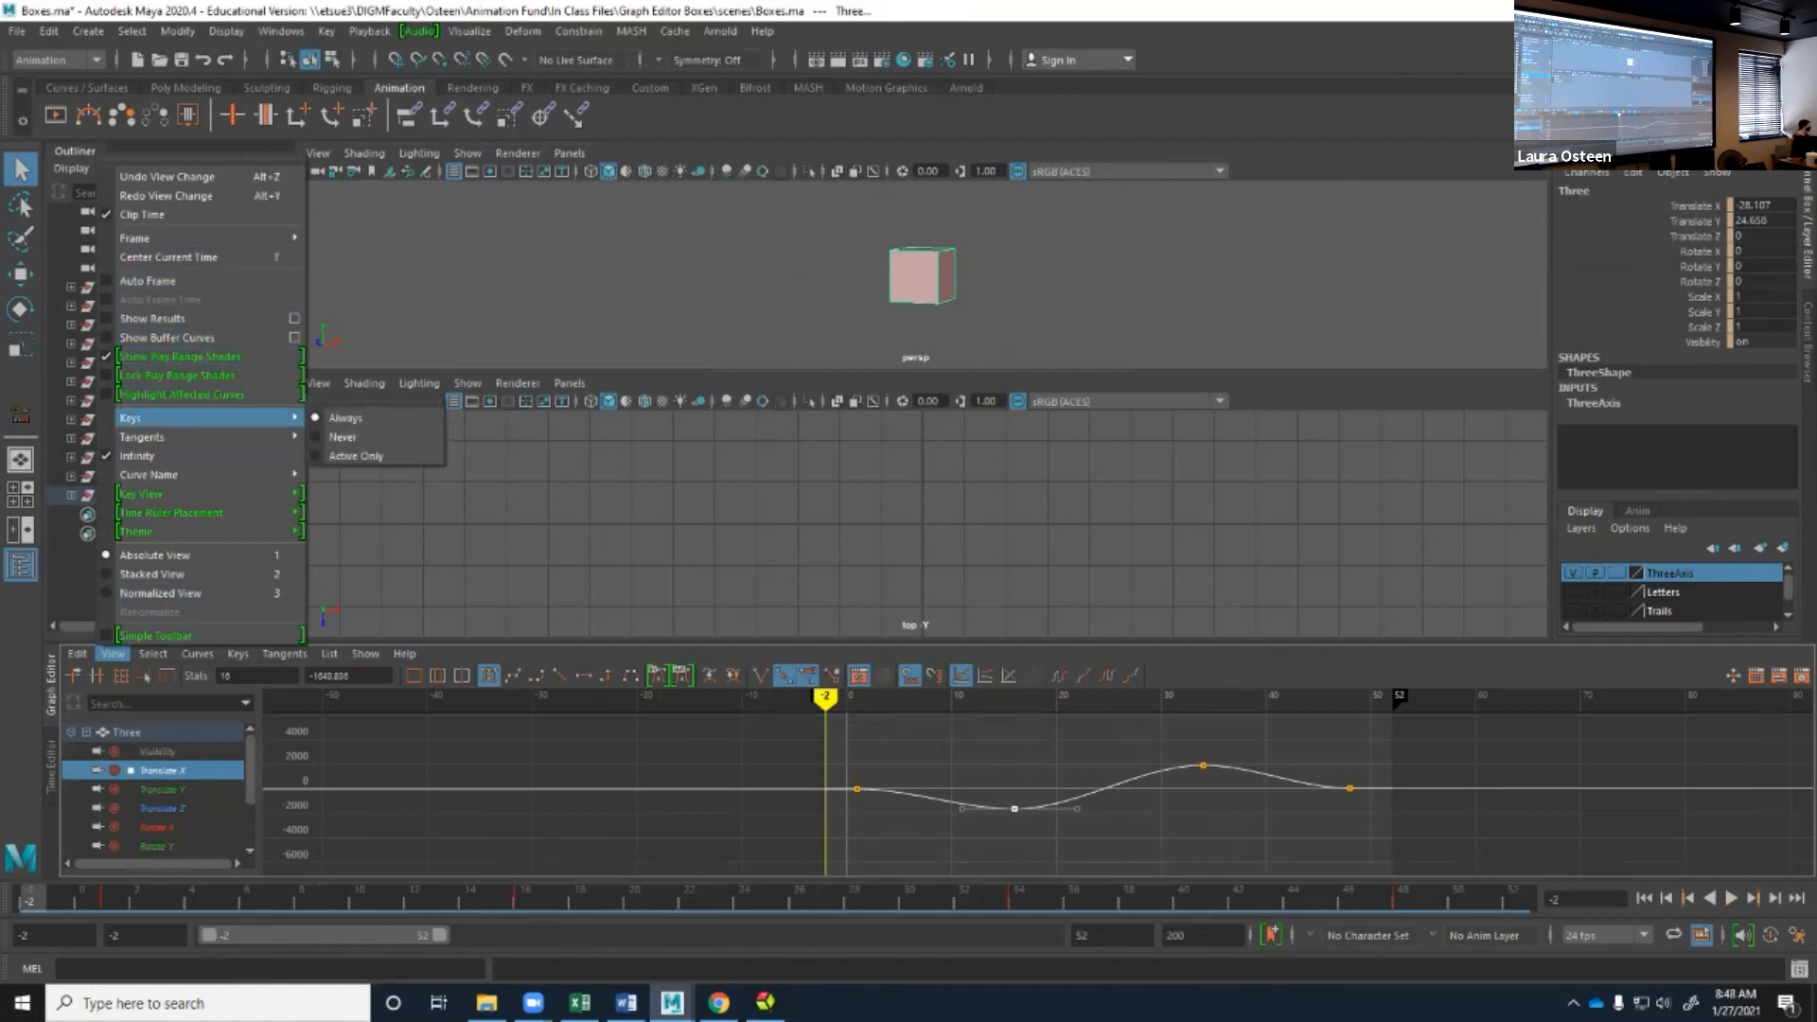
mouse_move(189, 474)
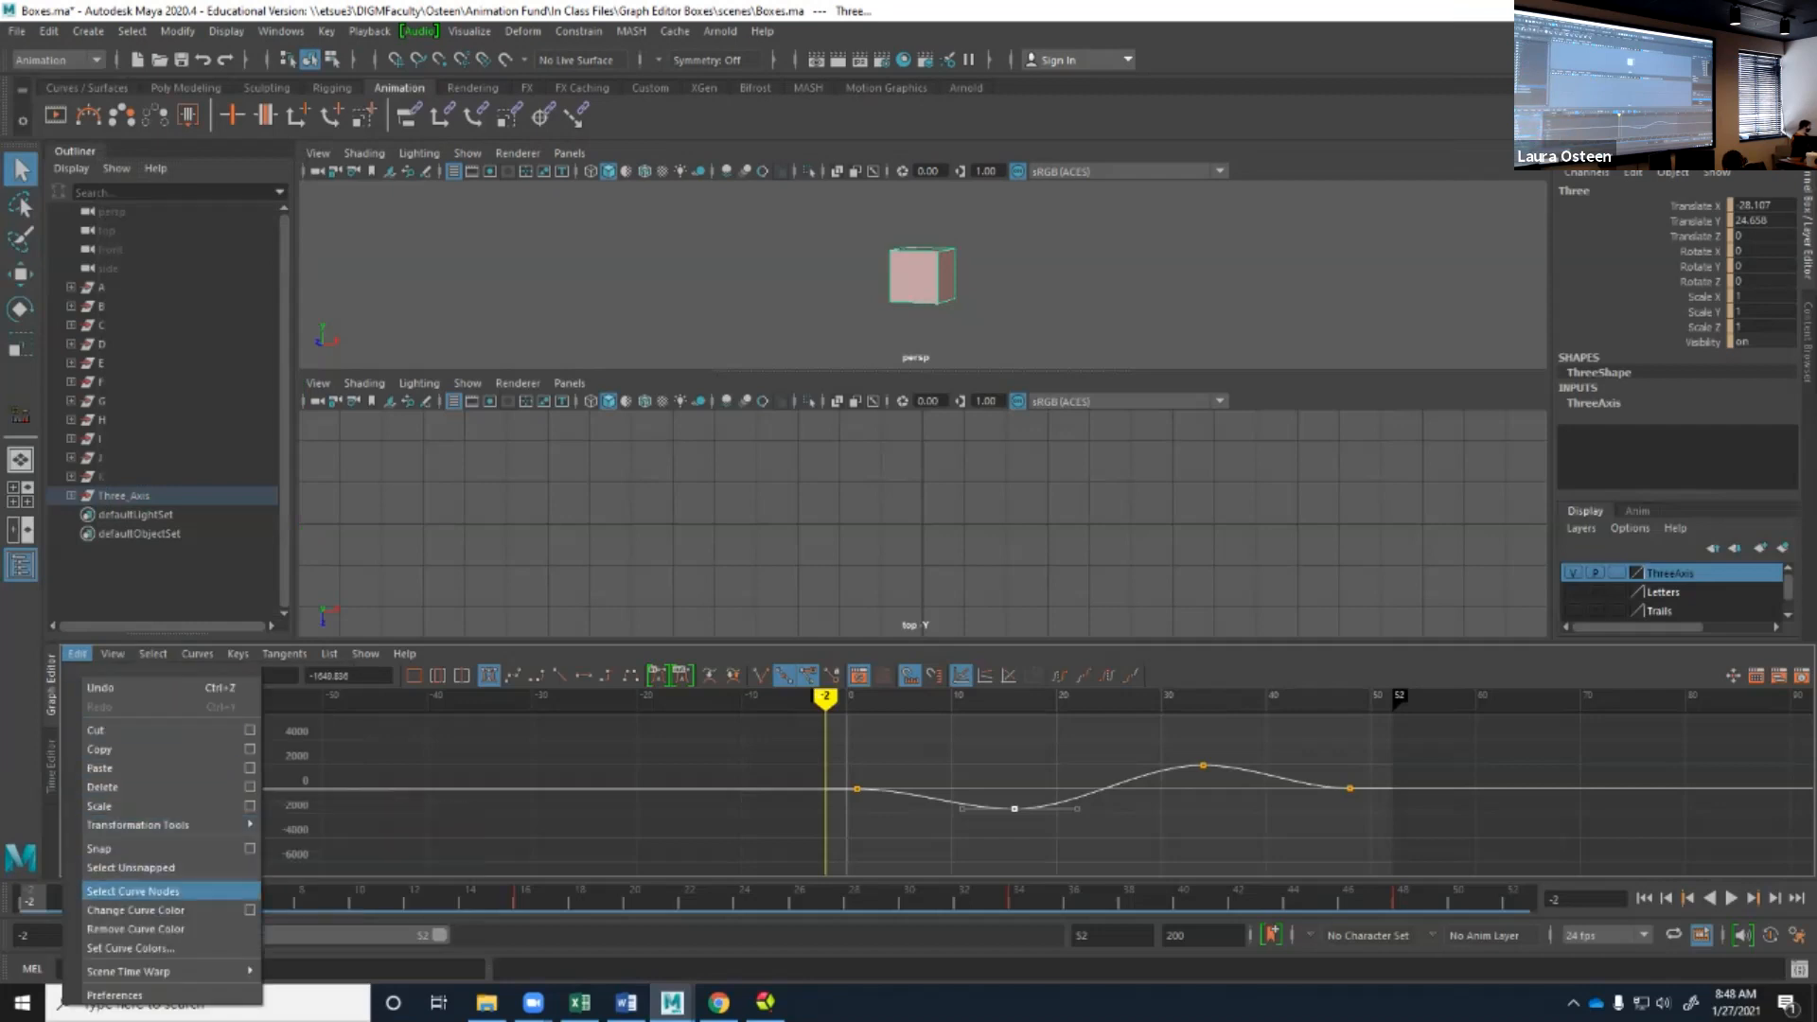
left_click(133, 890)
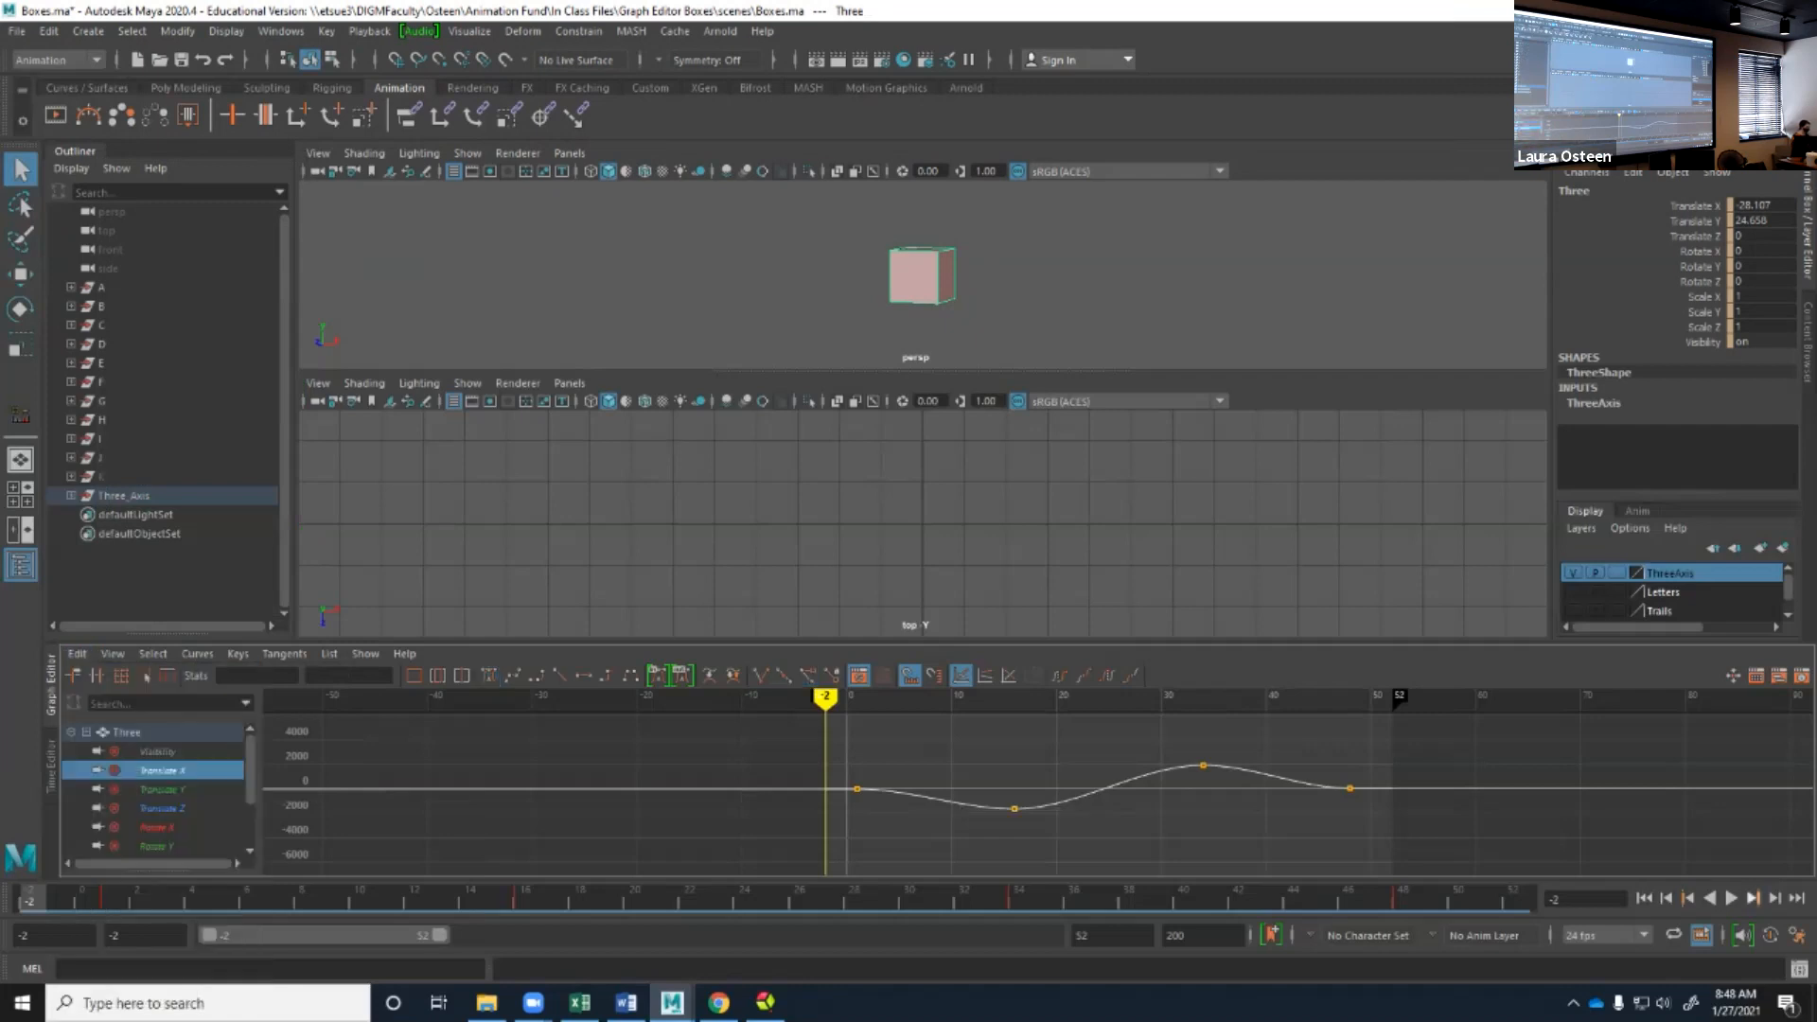
Switch the upper viewport from perspective to the front view and play back the animation from frame 1.
left_click(1731, 898)
key("Escape")
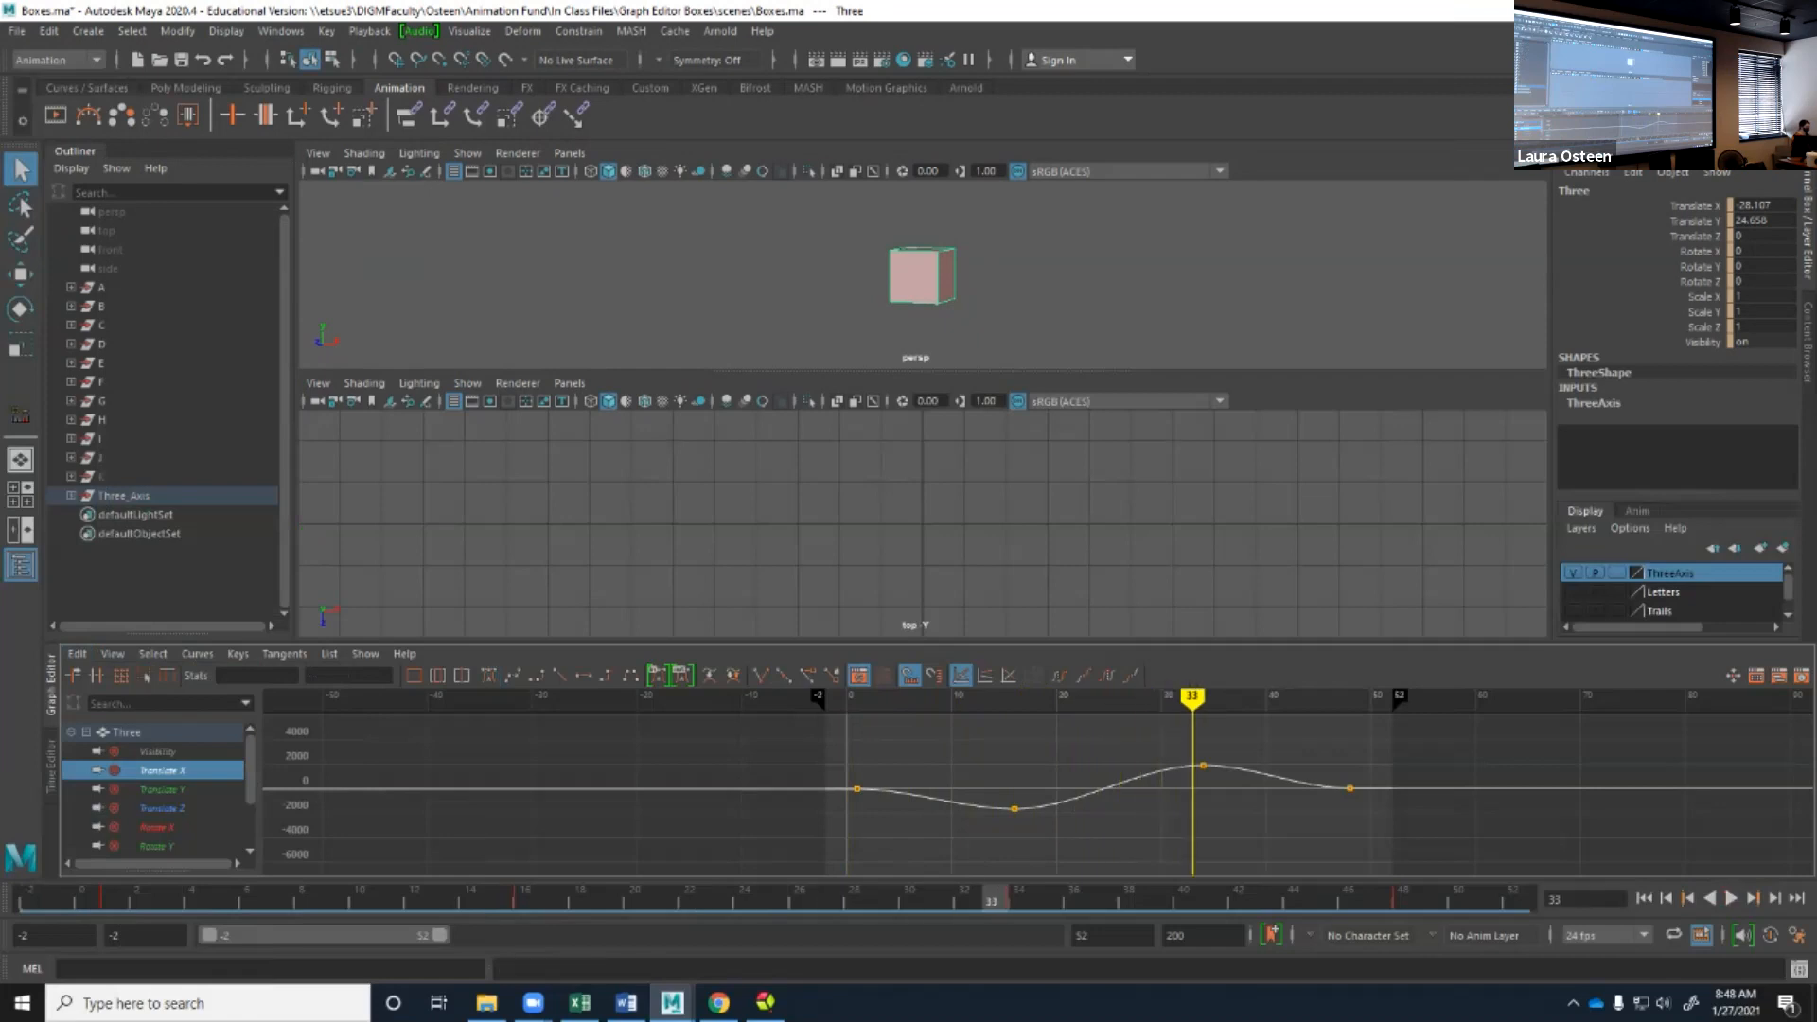
key("space")
left_click_drag(916, 313, 916, 350)
left_click(111, 898)
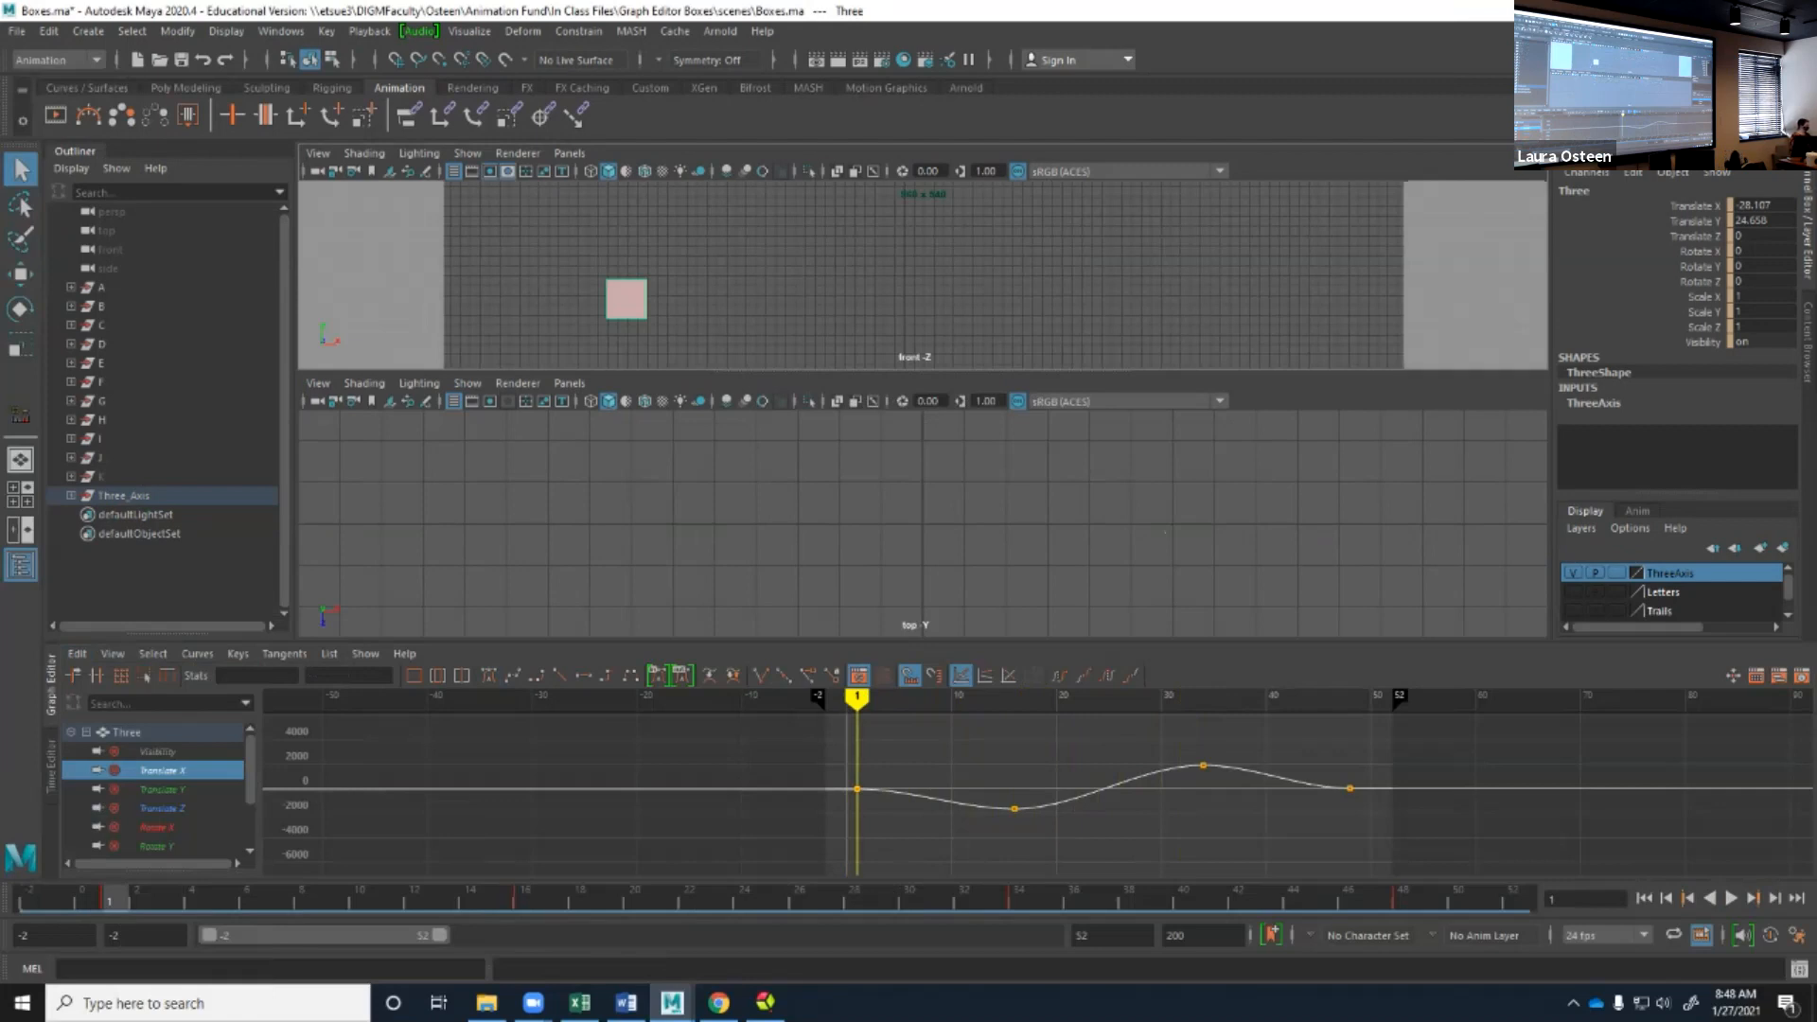
key("alt+v")
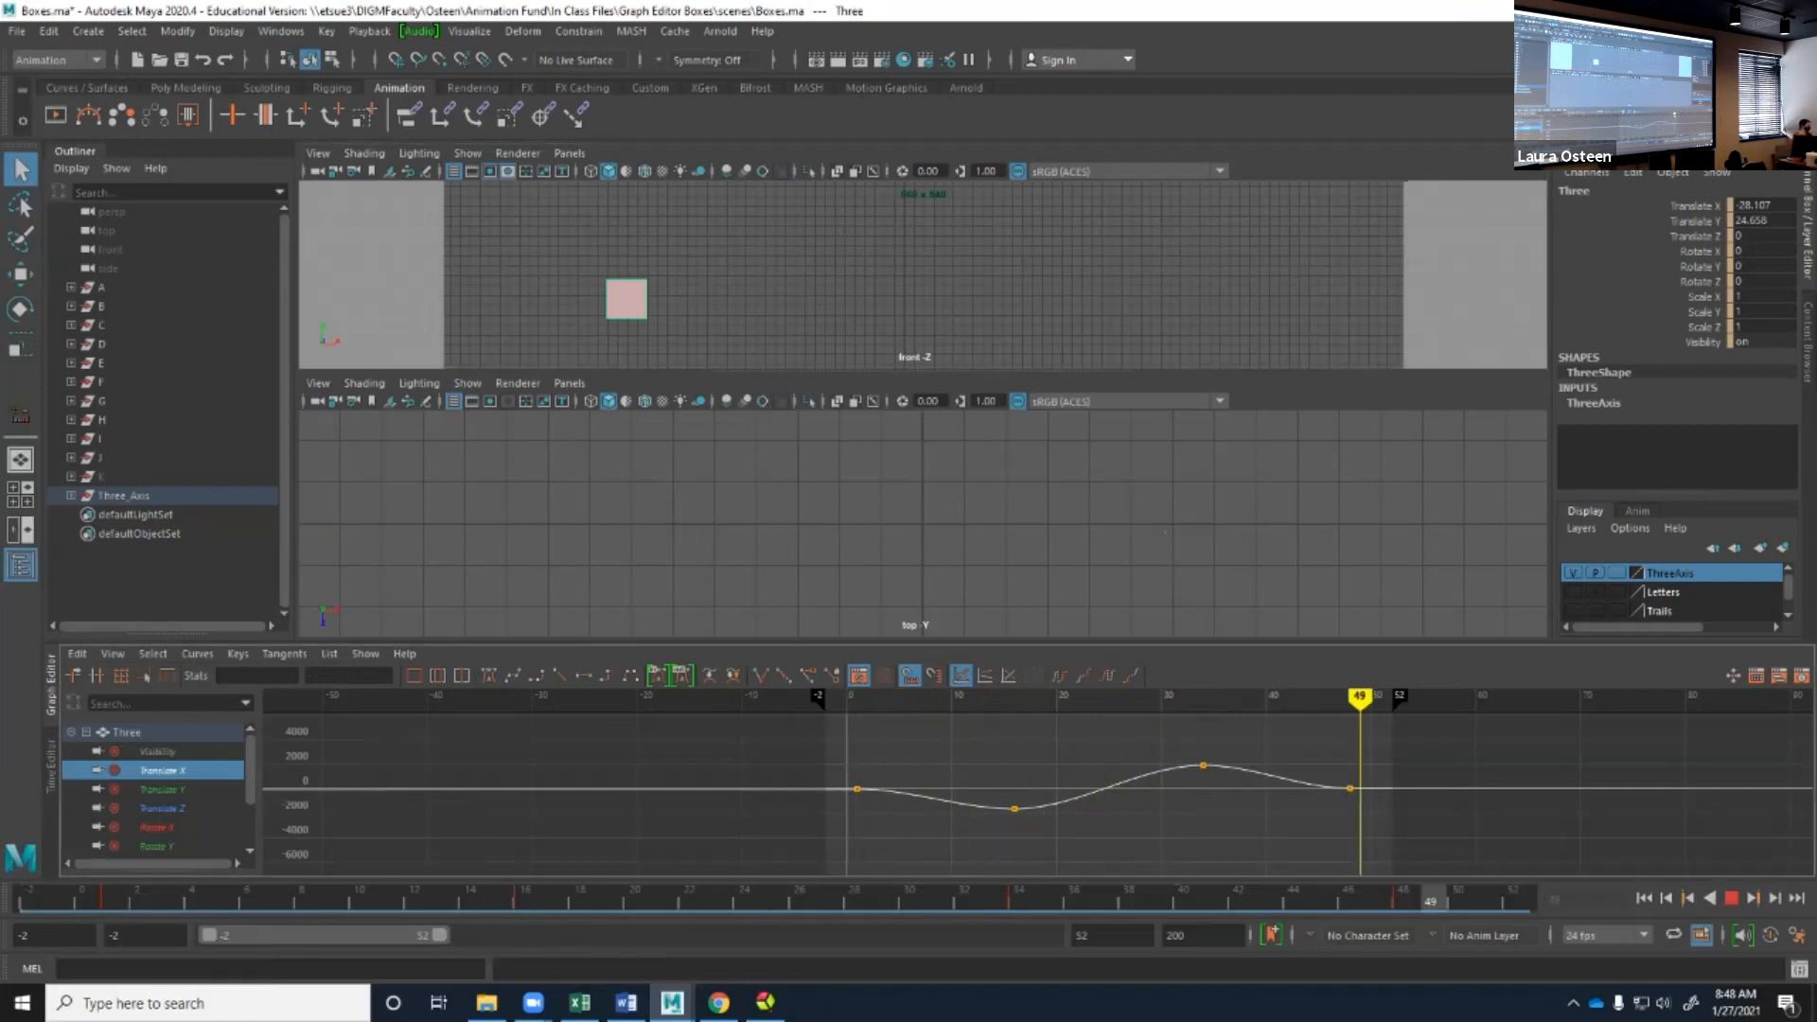
key("alt+v")
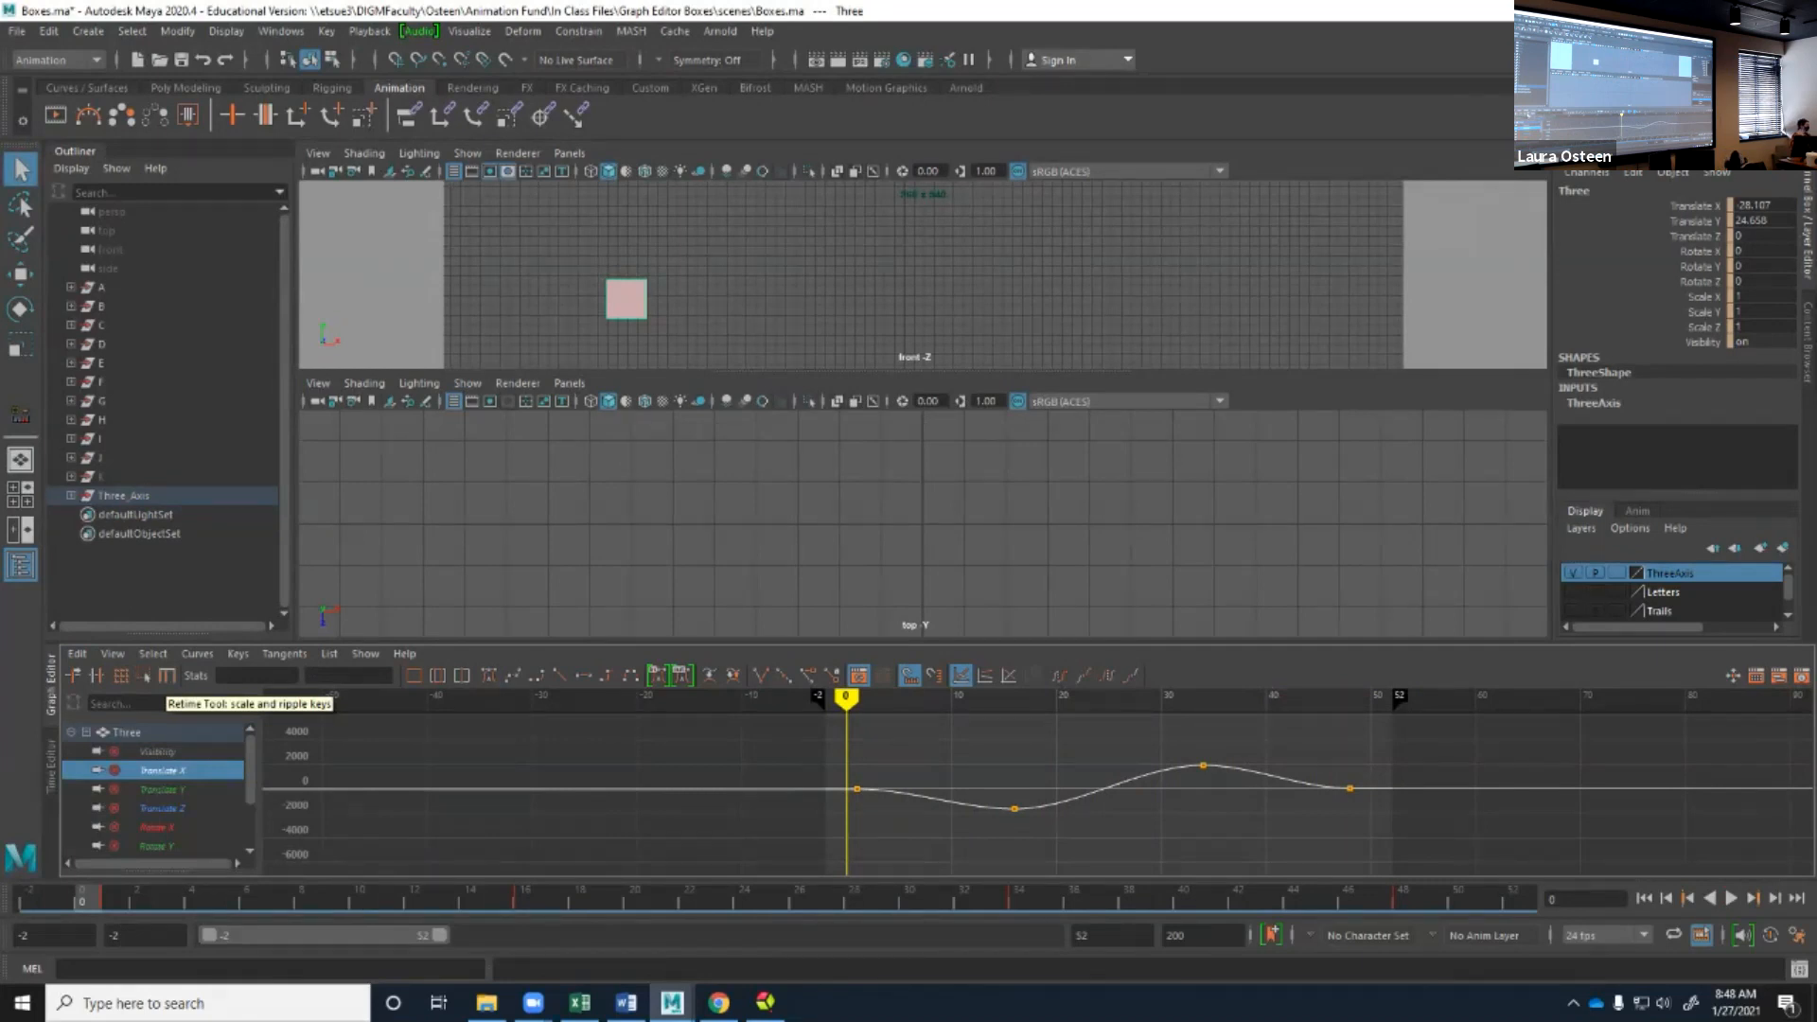
With the Retime tool, add a marker at about frame -1, try shifting the Translate X keys with it, and undo the shift.
left_click(166, 676)
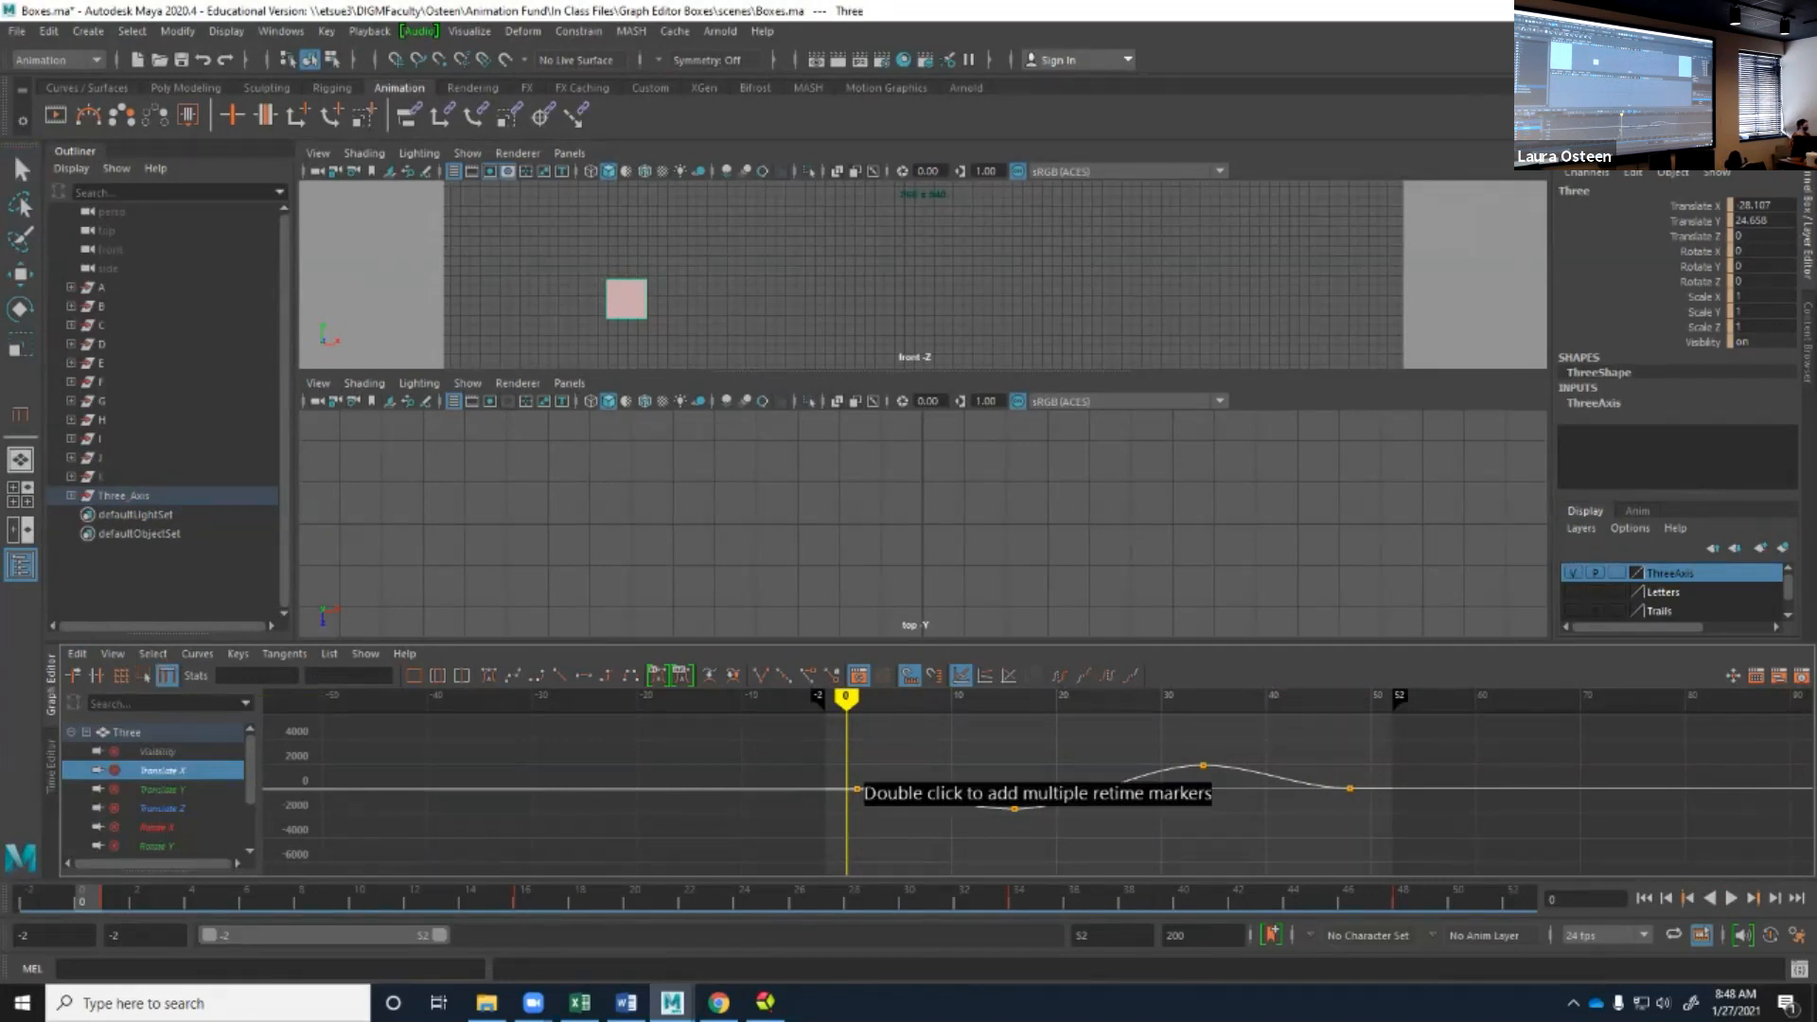
left_click(835, 787)
mouse_move(835, 814)
left_mouse_down()
mouse_move(868, 814)
mouse_move(804, 813)
mouse_move(926, 813)
left_mouse_up()
key("ctrl+z")
key("ctrl+z")
key("ctrl+z")
key("ctrl+z")
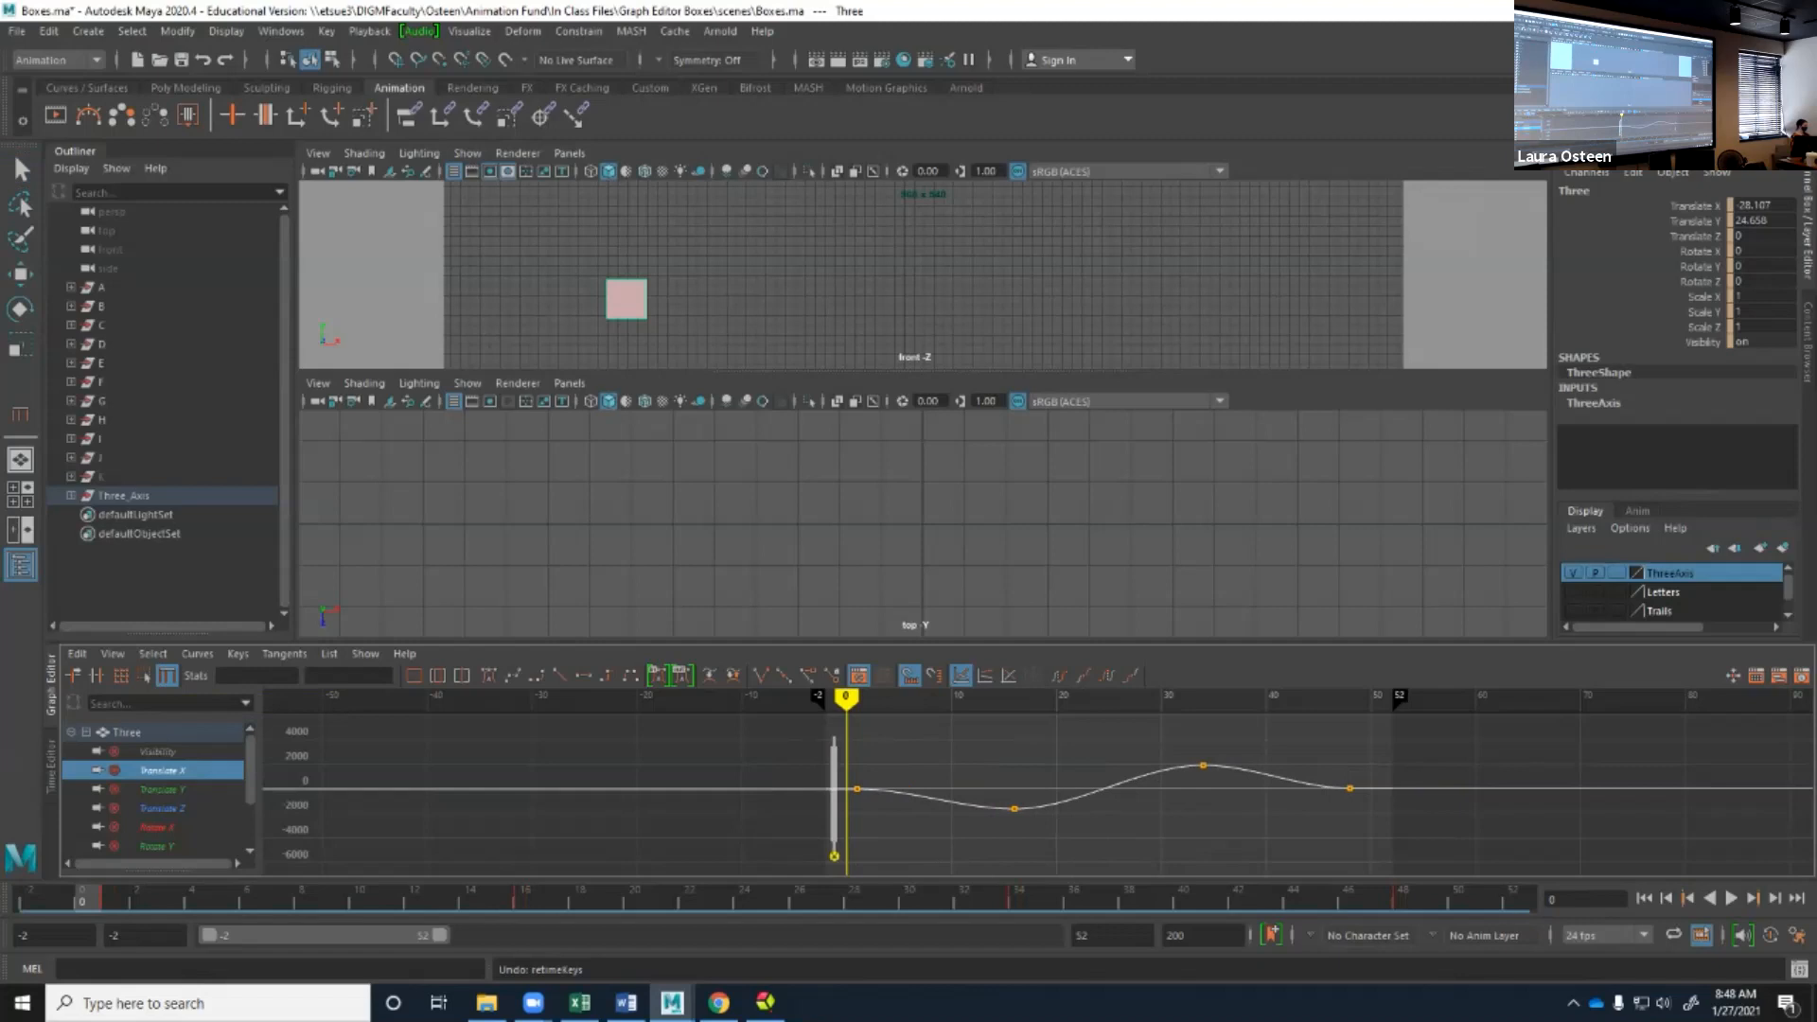
Add a second retime marker at about frame 50, try compressing the keys by moving it to about frame 16, and undo the retime.
left_click(1377, 813)
mouse_move(1377, 814)
left_mouse_down()
mouse_move(1681, 814)
mouse_move(1015, 814)
left_mouse_up()
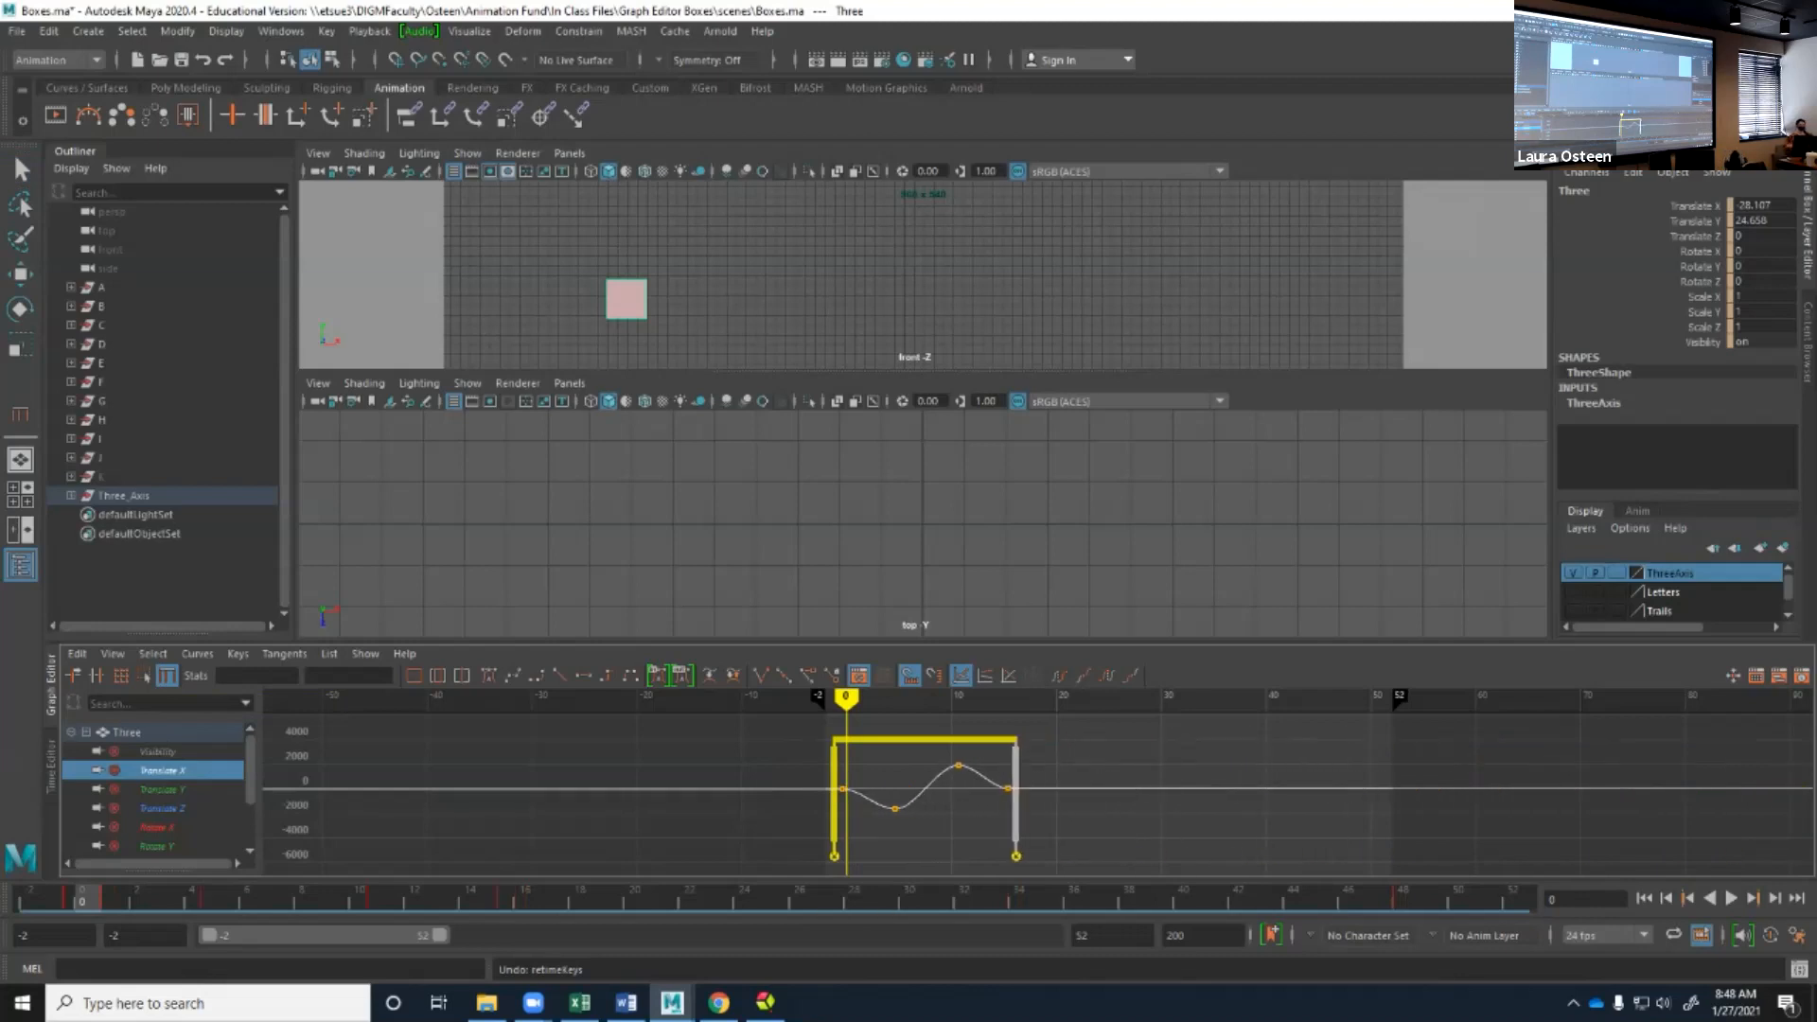
key("ctrl+z")
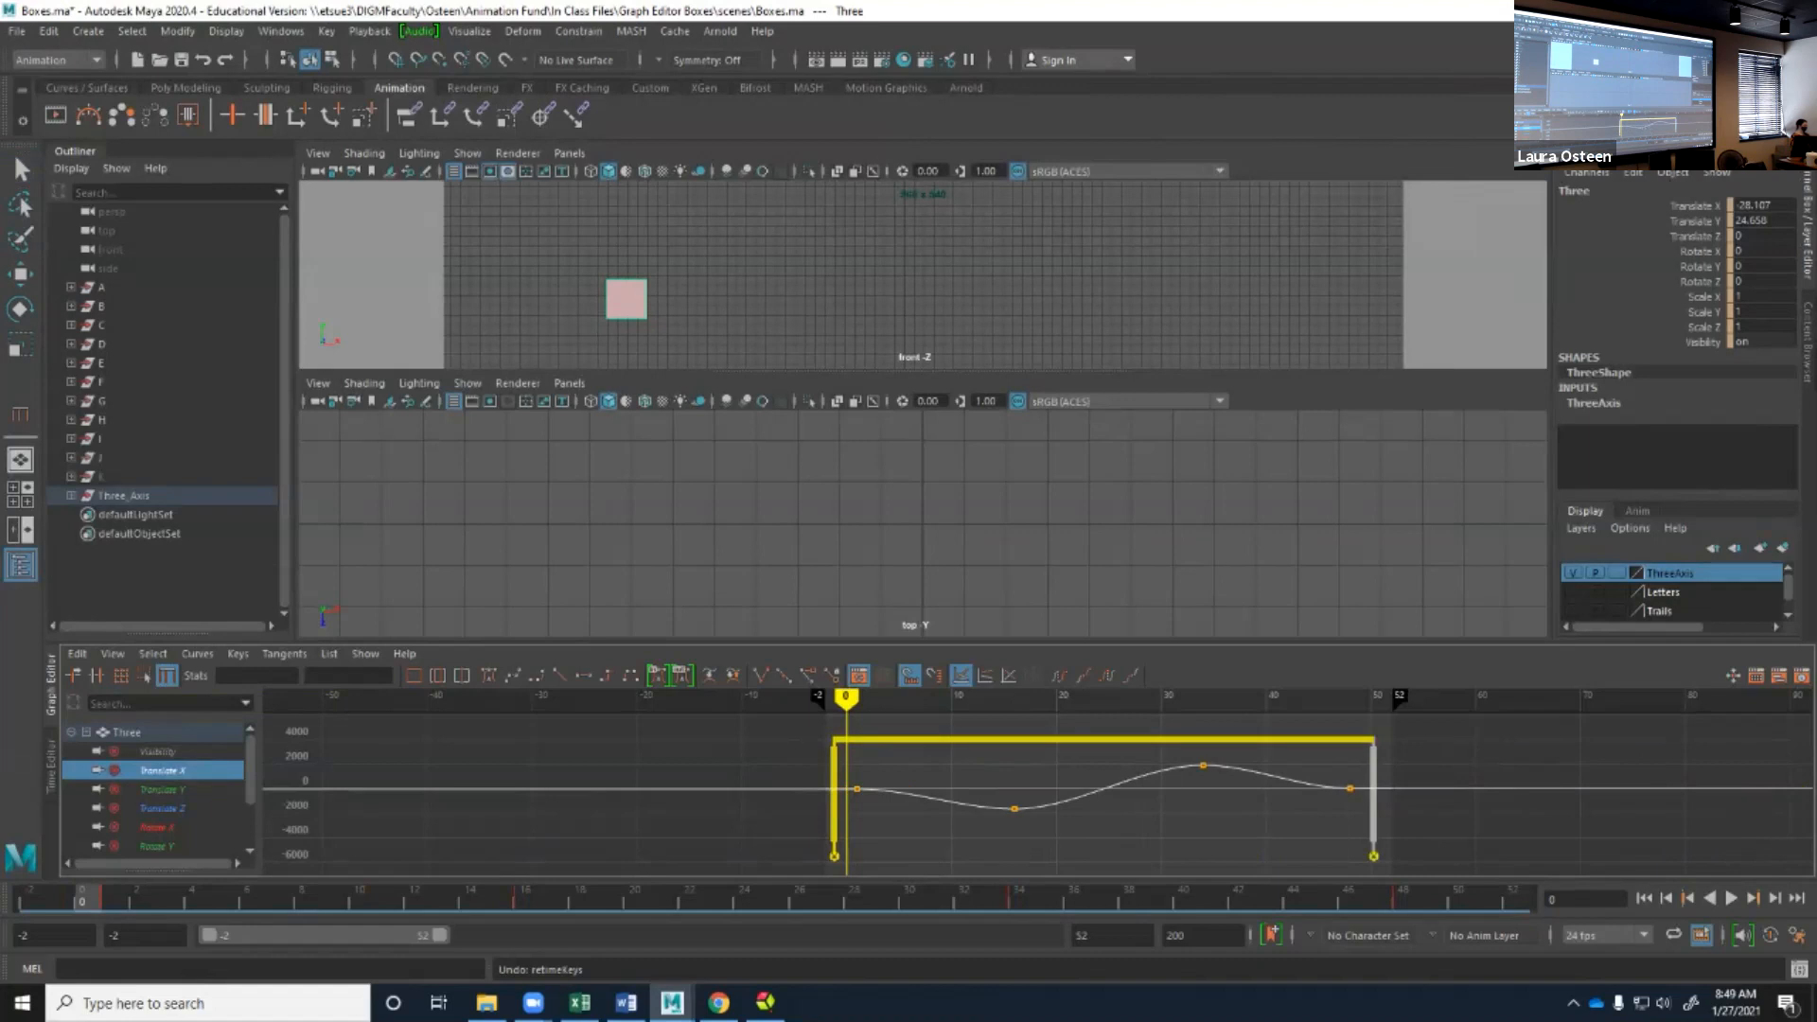
Retime the keys by moving a middle marker from about frame 24 to about frame 12, and remove all the retime markers.
double_click(1104, 793)
mouse_move(1105, 795)
left_mouse_down()
mouse_move(927, 795)
mouse_move(1264, 795)
mouse_move(950, 795)
mouse_move(1051, 795)
left_mouse_up()
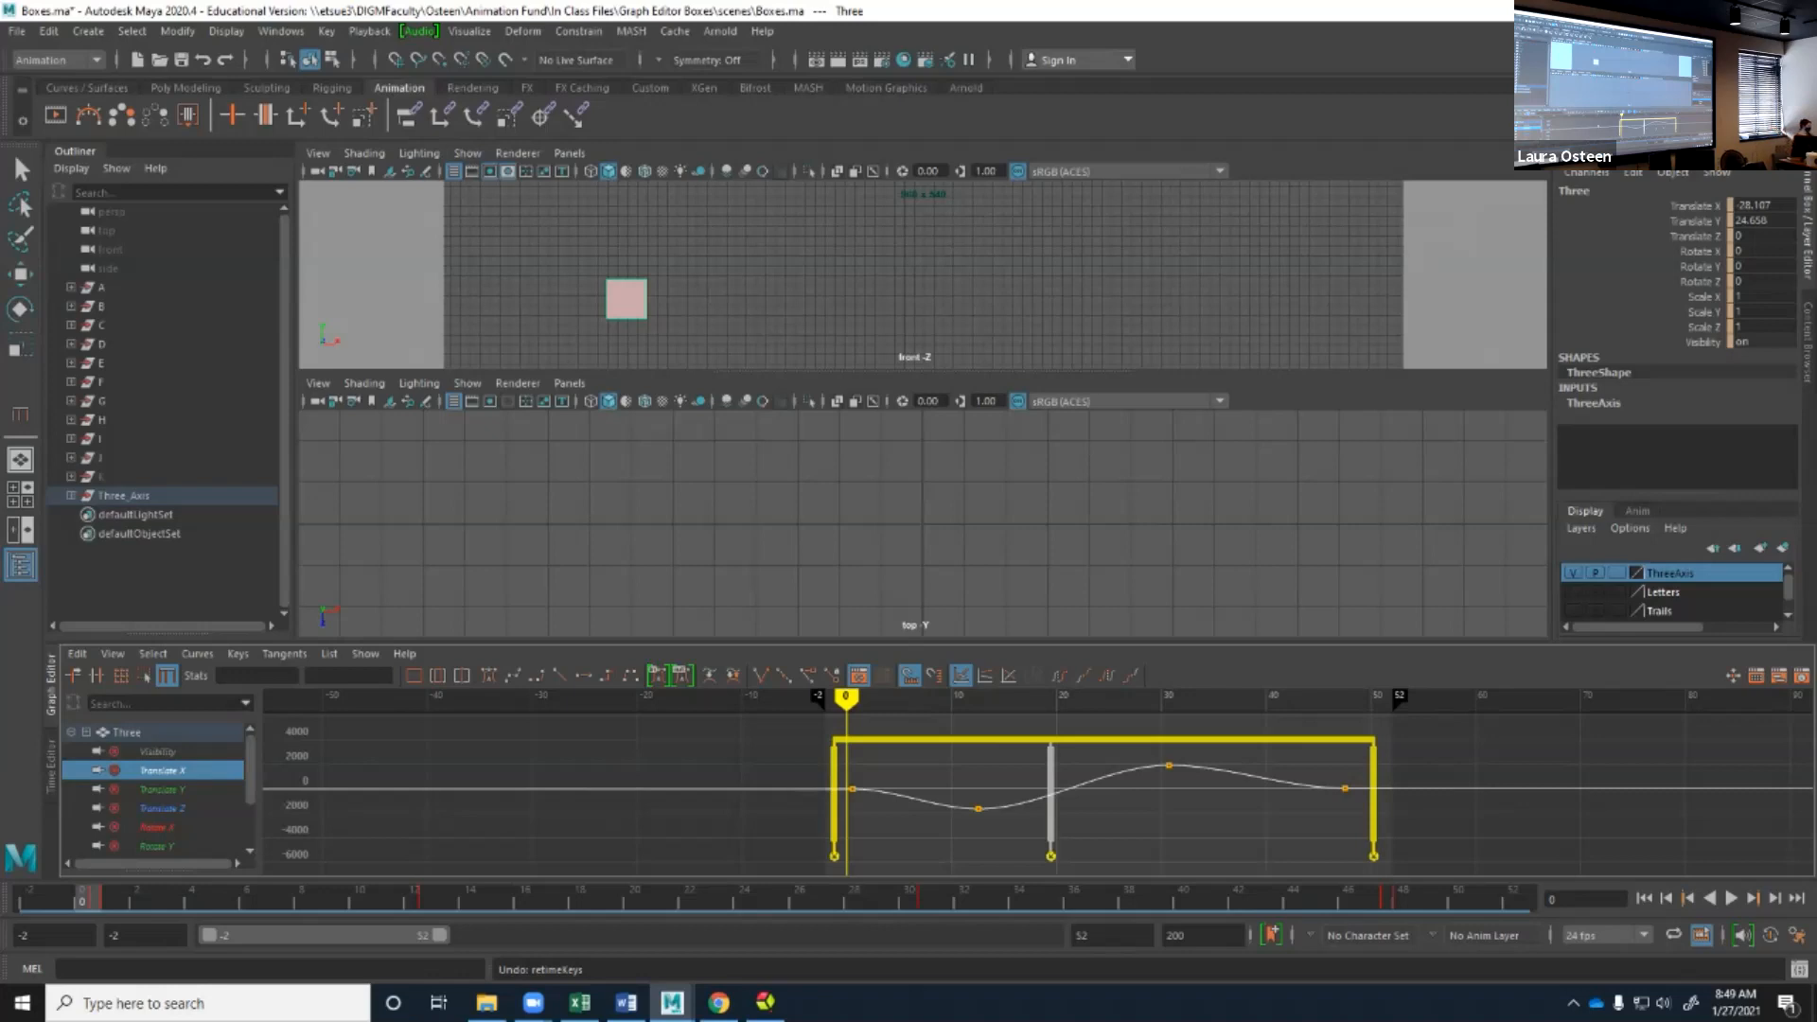
mouse_move(1050, 804)
left_mouse_down()
mouse_move(1013, 804)
mouse_move(1095, 804)
mouse_move(932, 804)
mouse_move(1134, 805)
mouse_move(972, 805)
left_mouse_up()
key("ctrl+z")
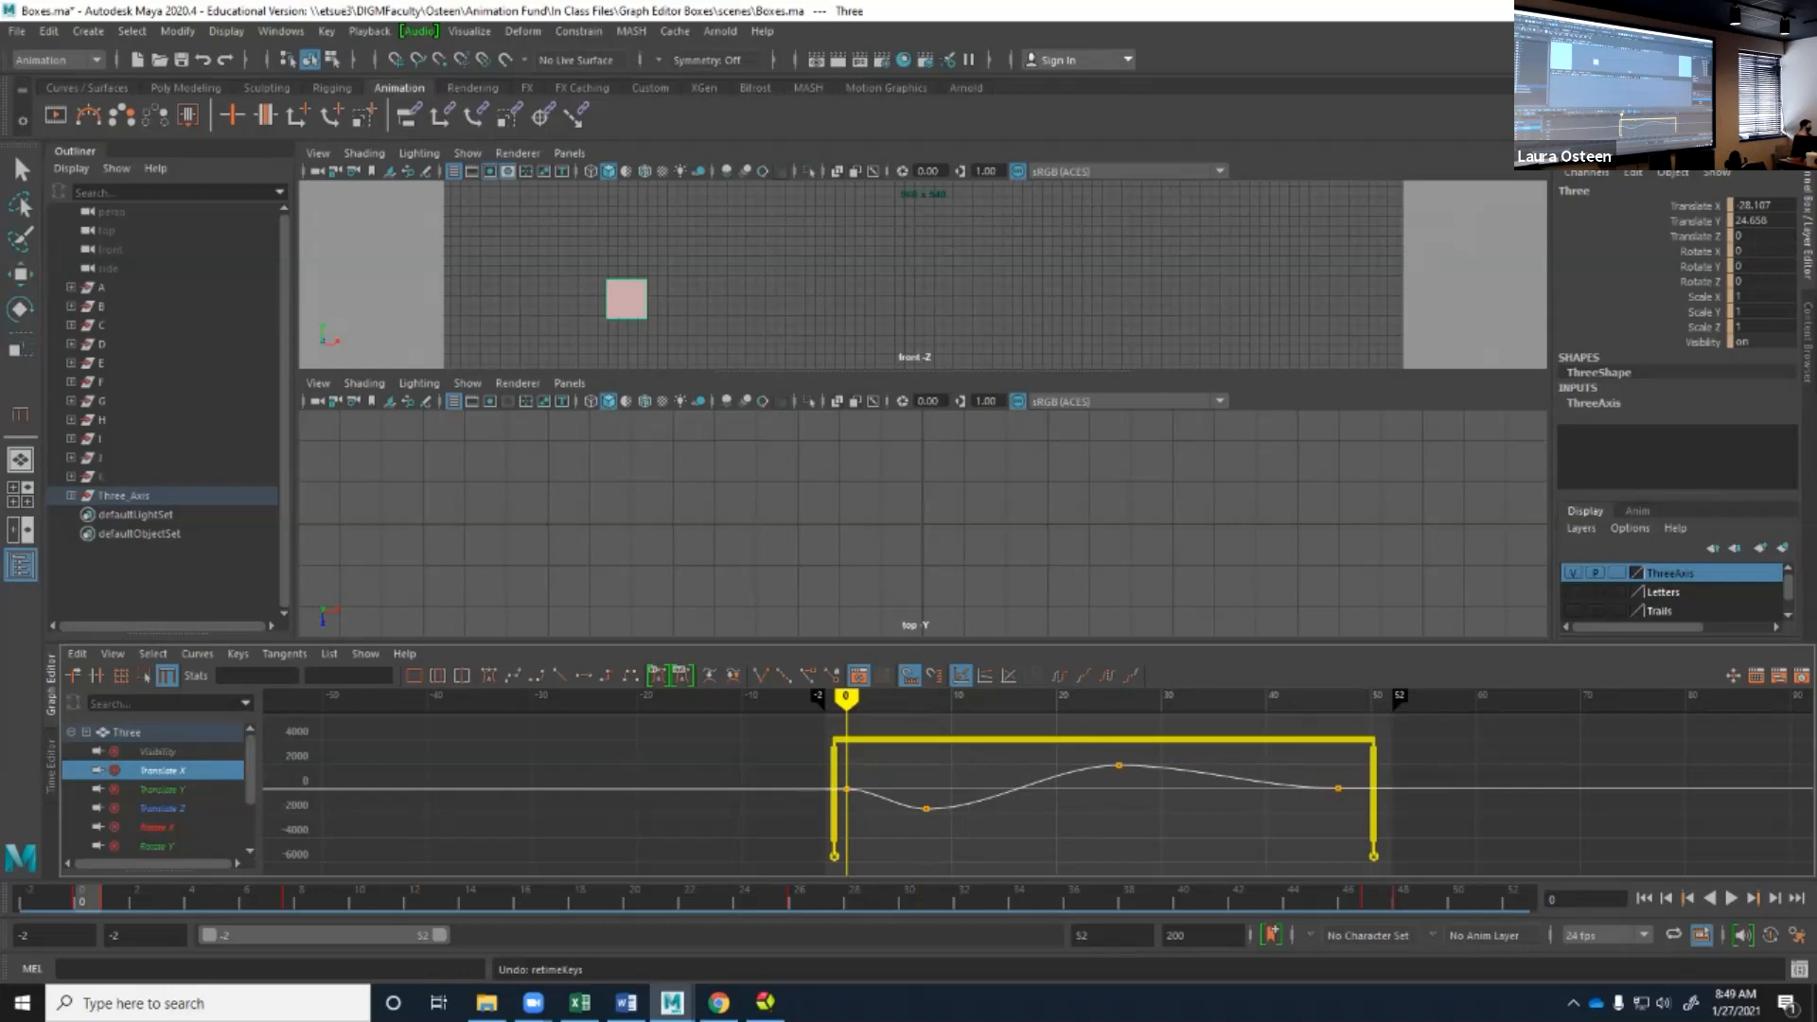
left_click(834, 856)
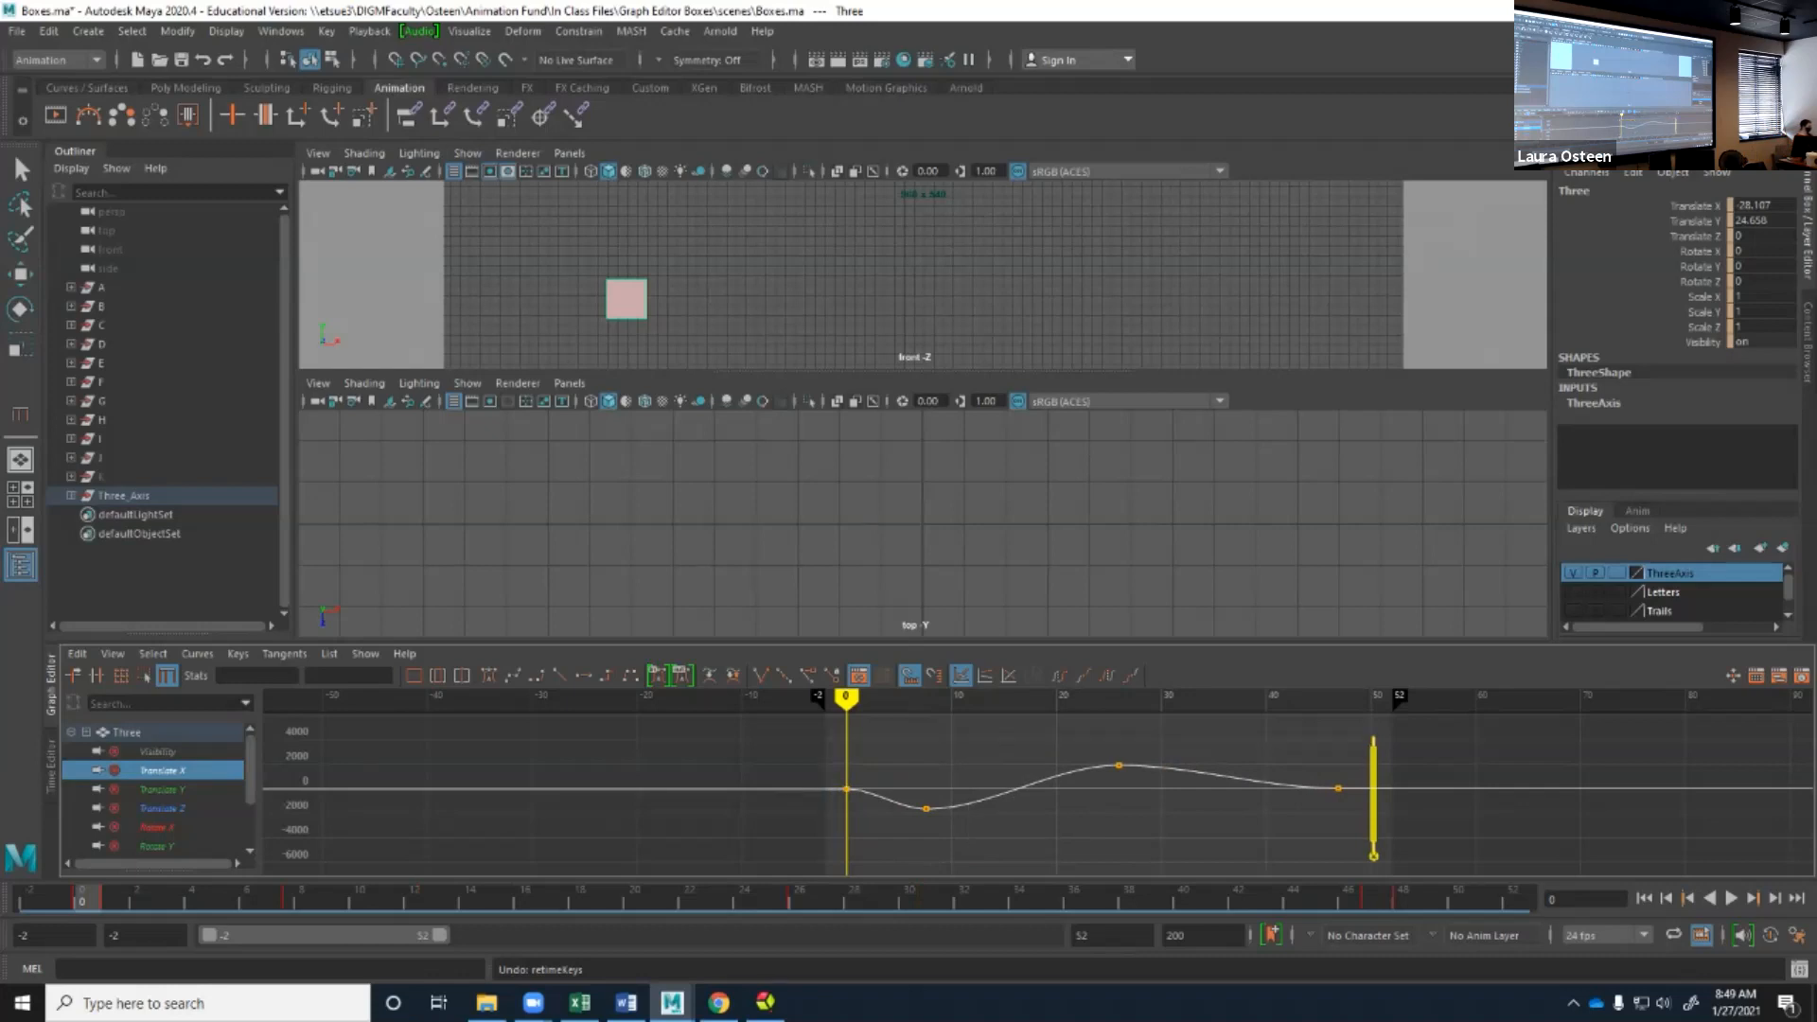
left_click(1373, 856)
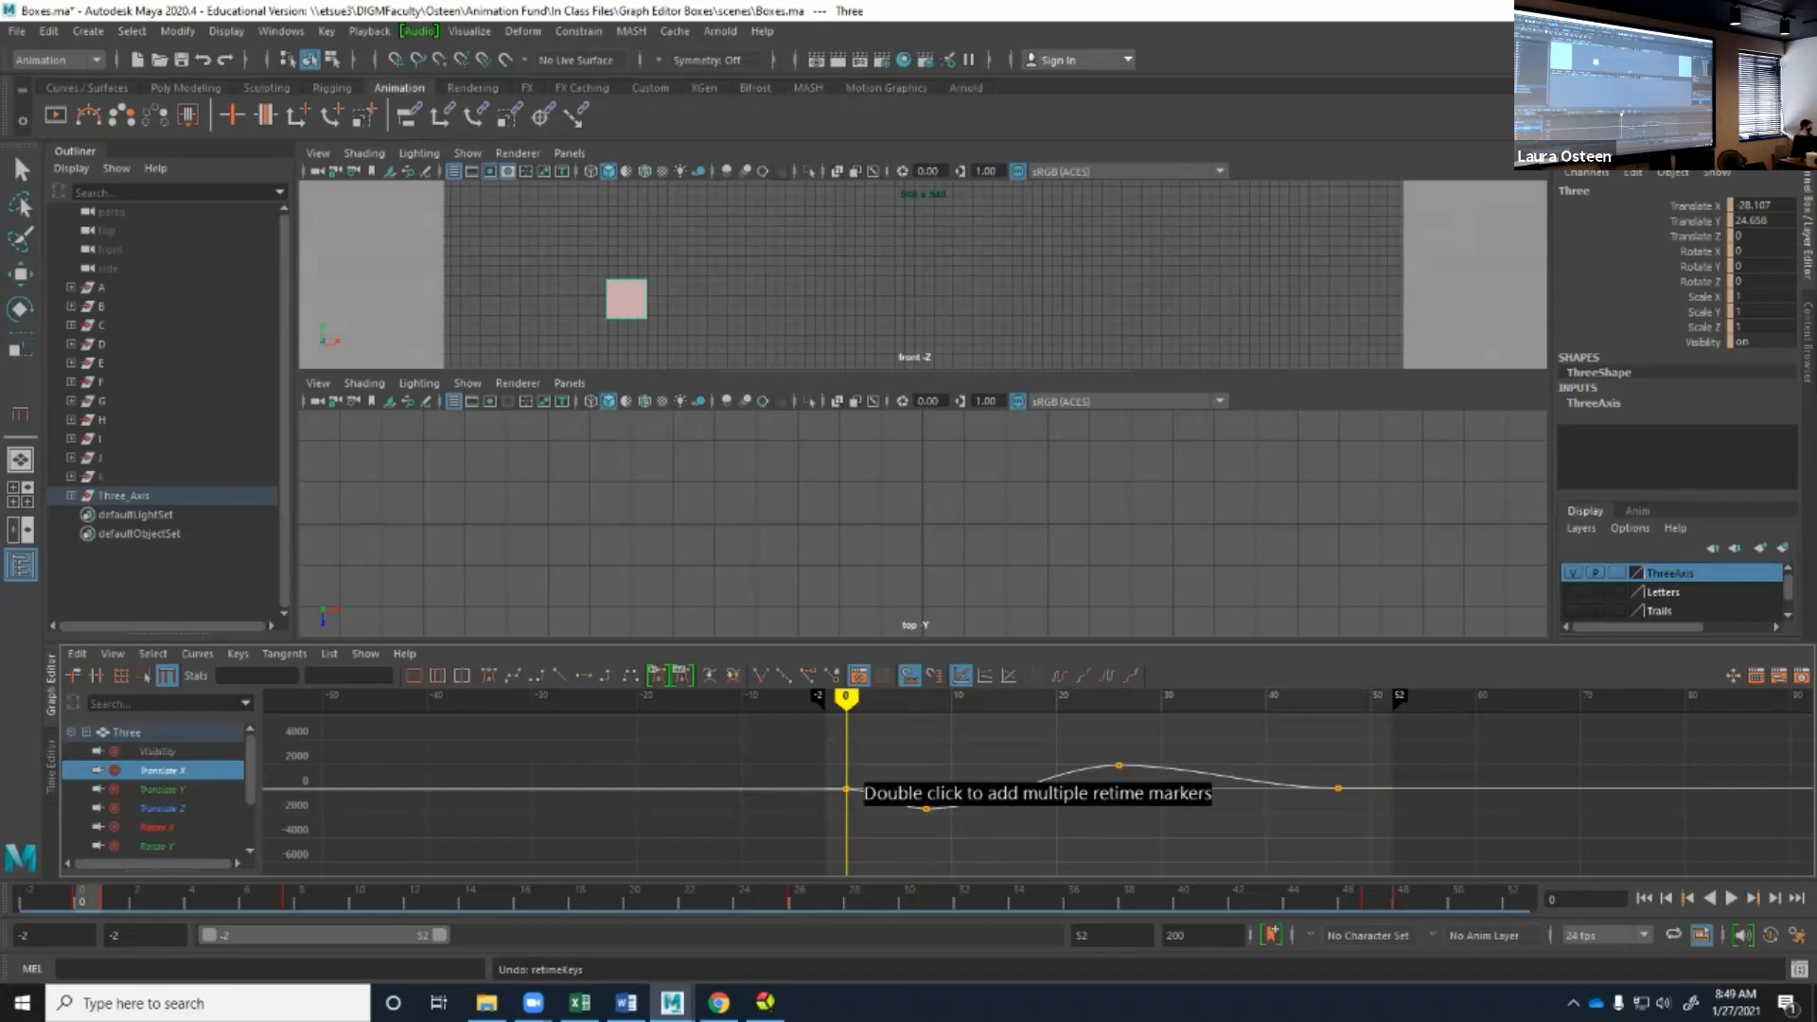
Select all Translate X keys with the Region tool, stretch them vertically, and rescale their timing to span about frames -2 to 38.
left_click(144, 674)
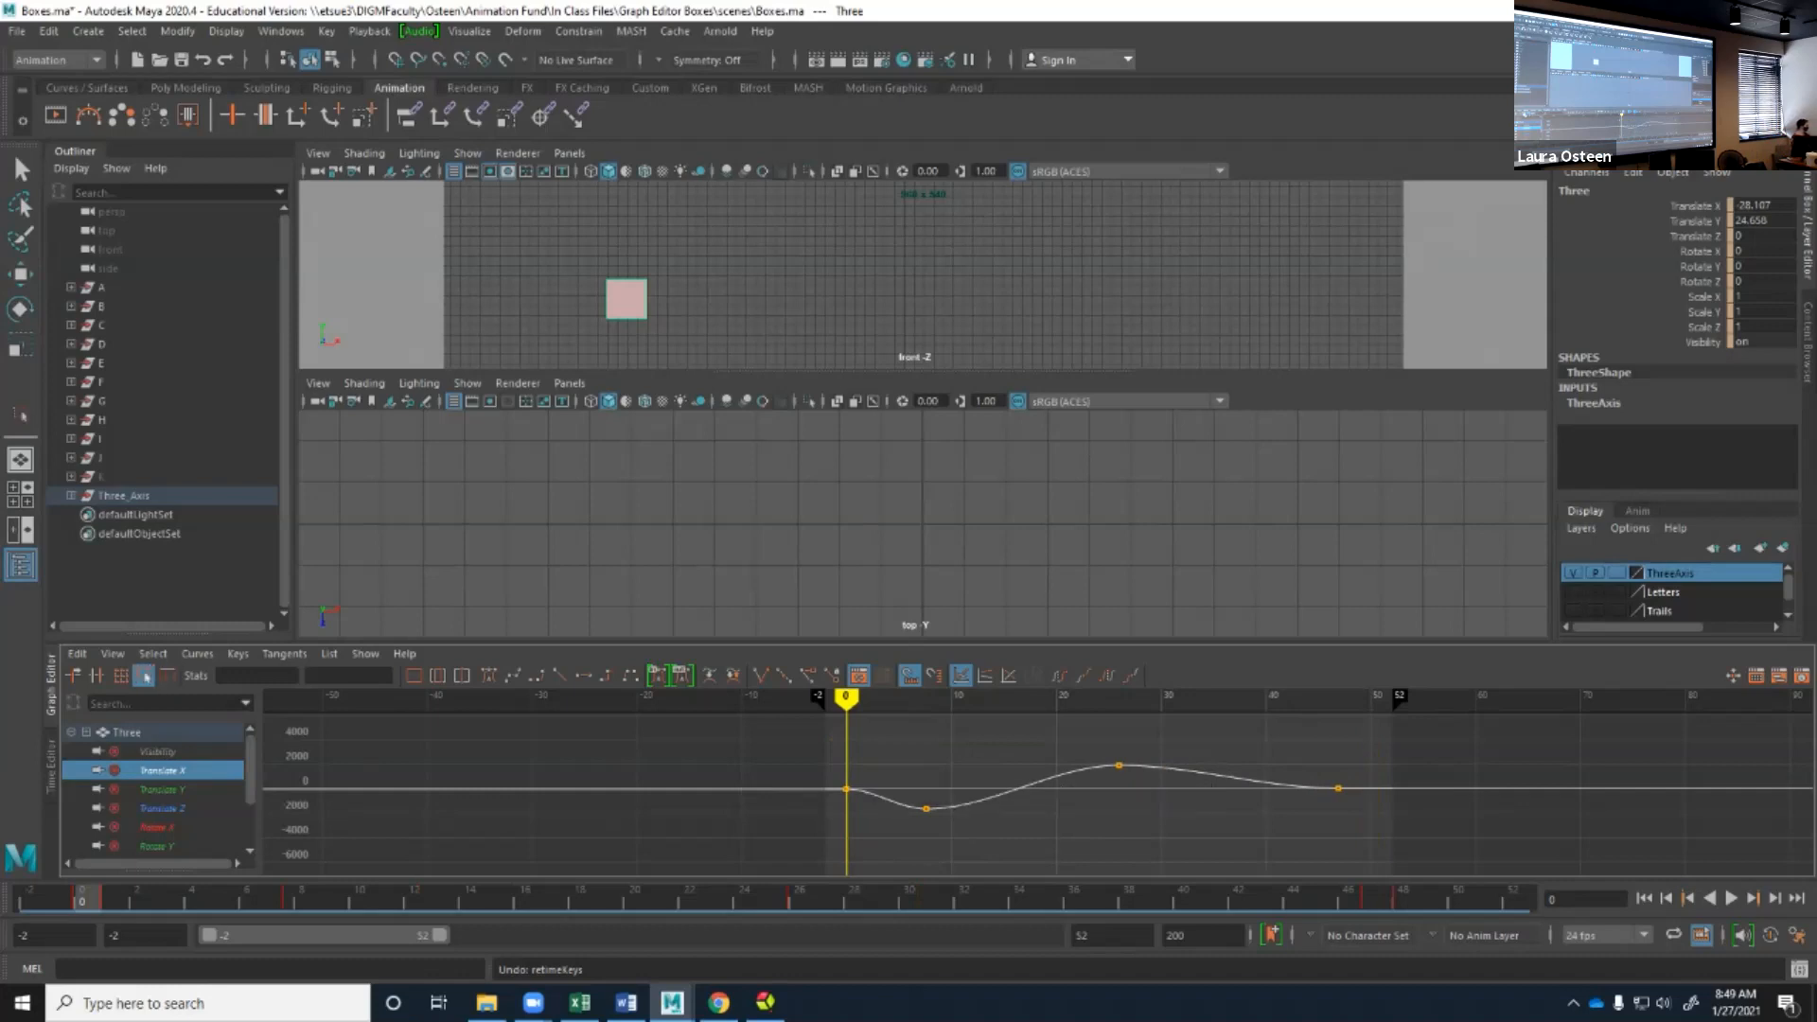
left_click_drag(815, 736, 1398, 862)
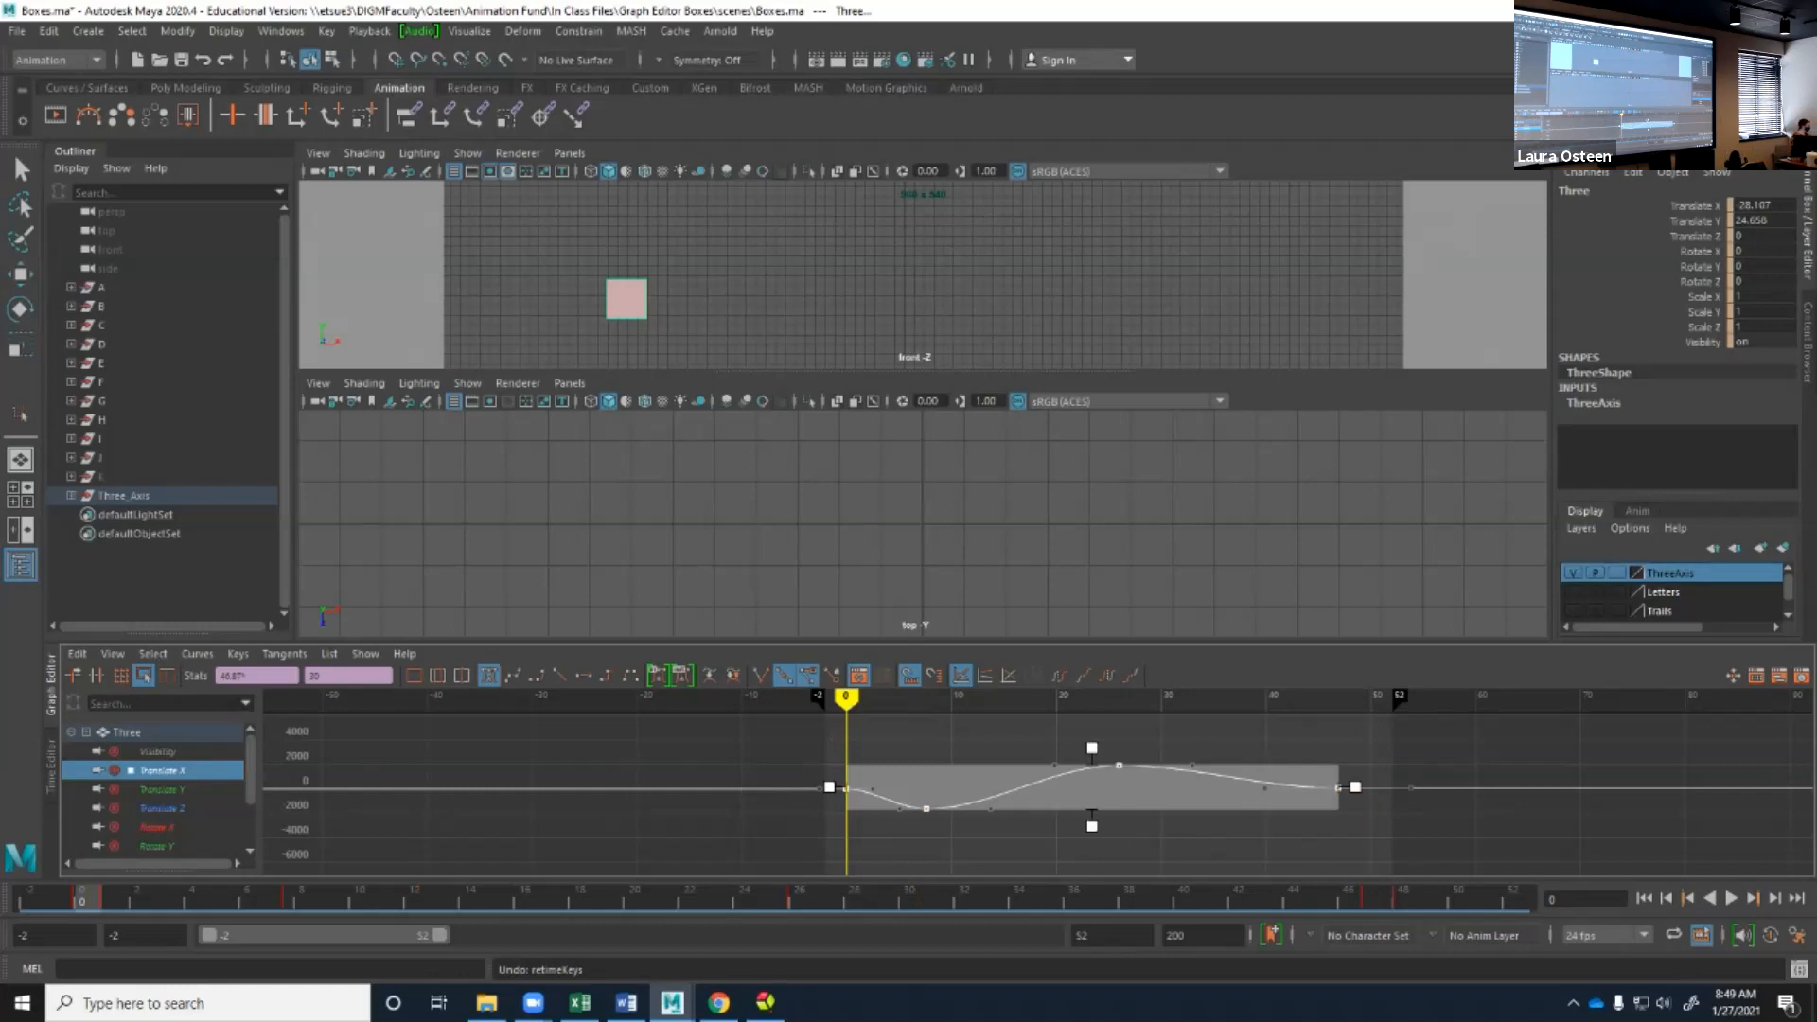
left_click_drag(1092, 748, 1092, 691)
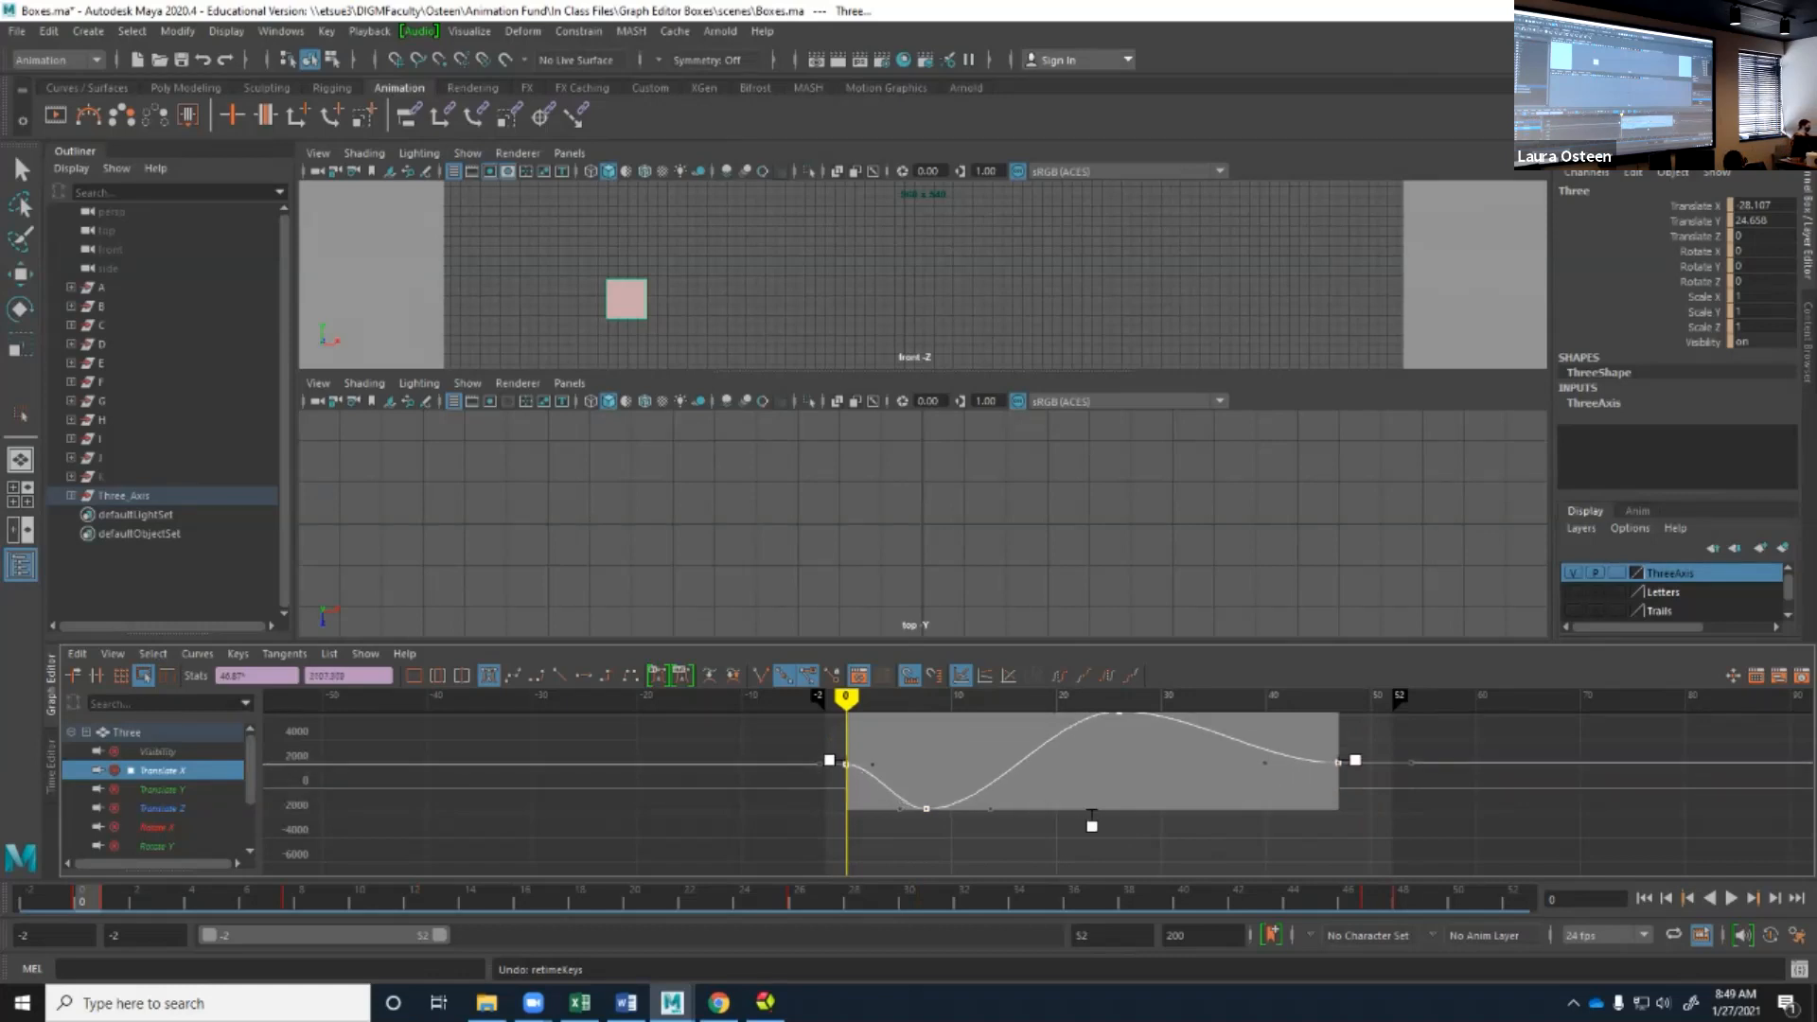
left_click_drag(1092, 816, 1092, 836)
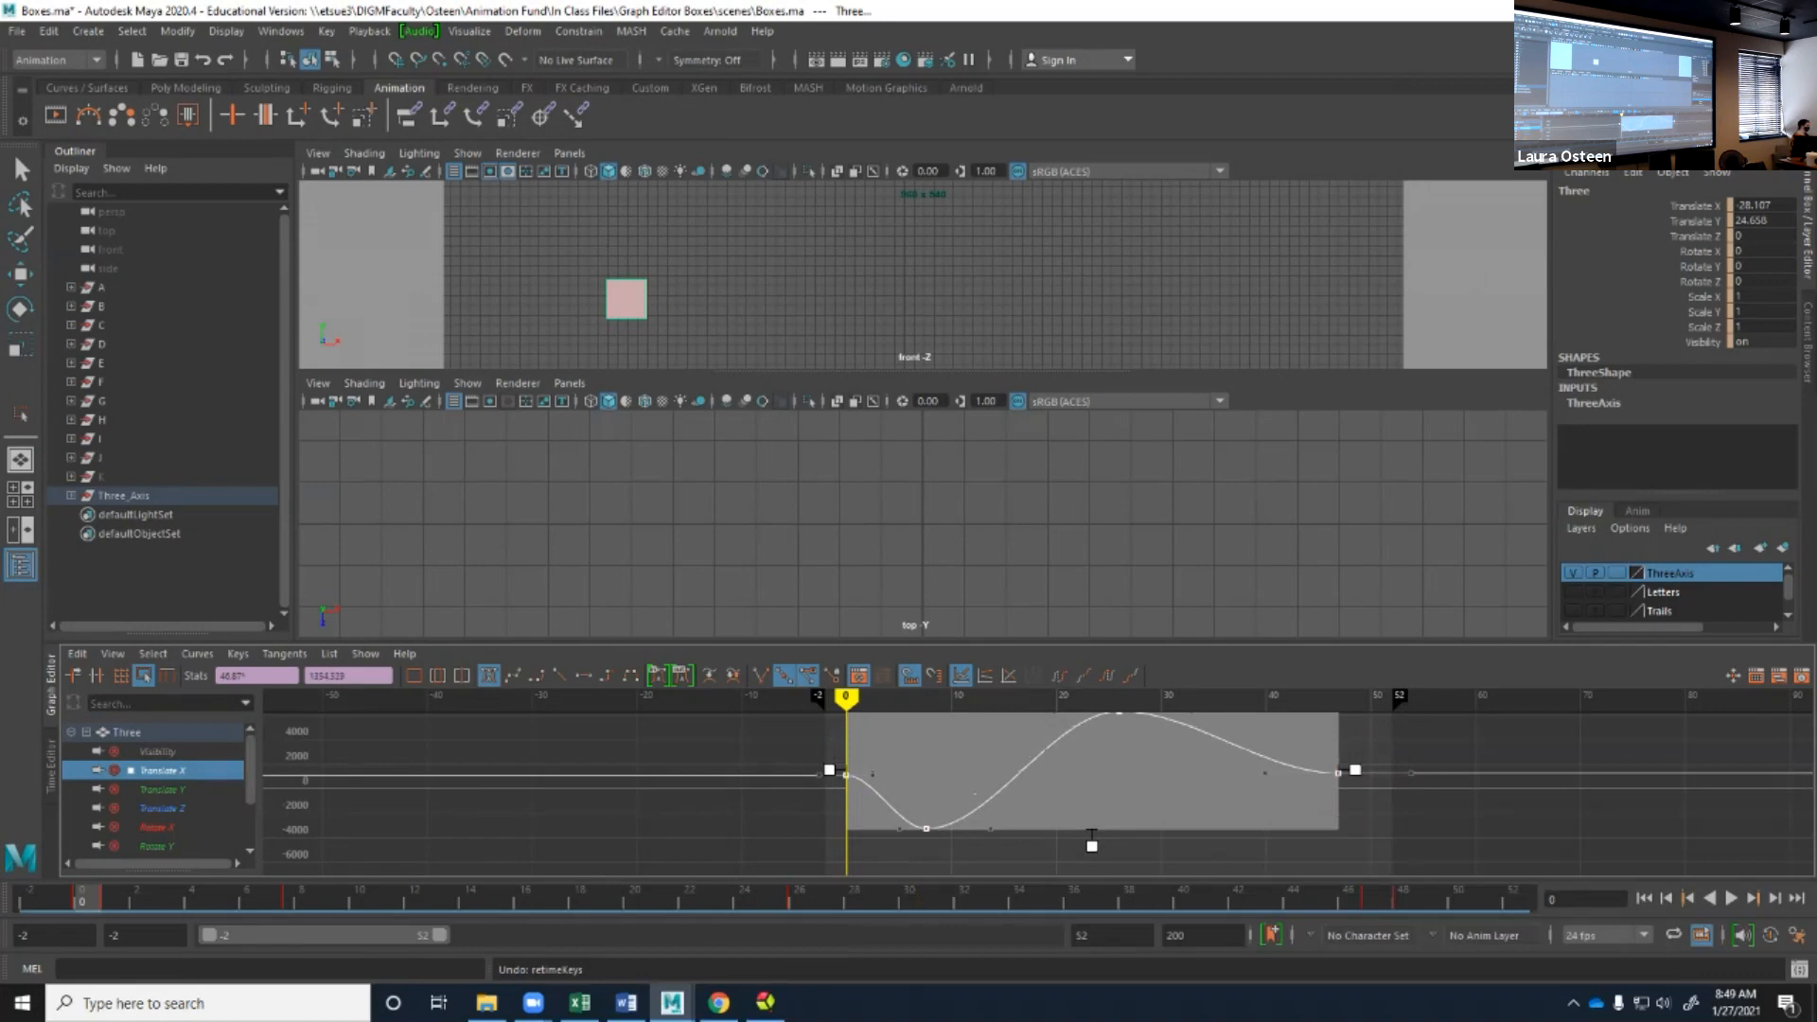
left_click_drag(1355, 770, 1262, 770)
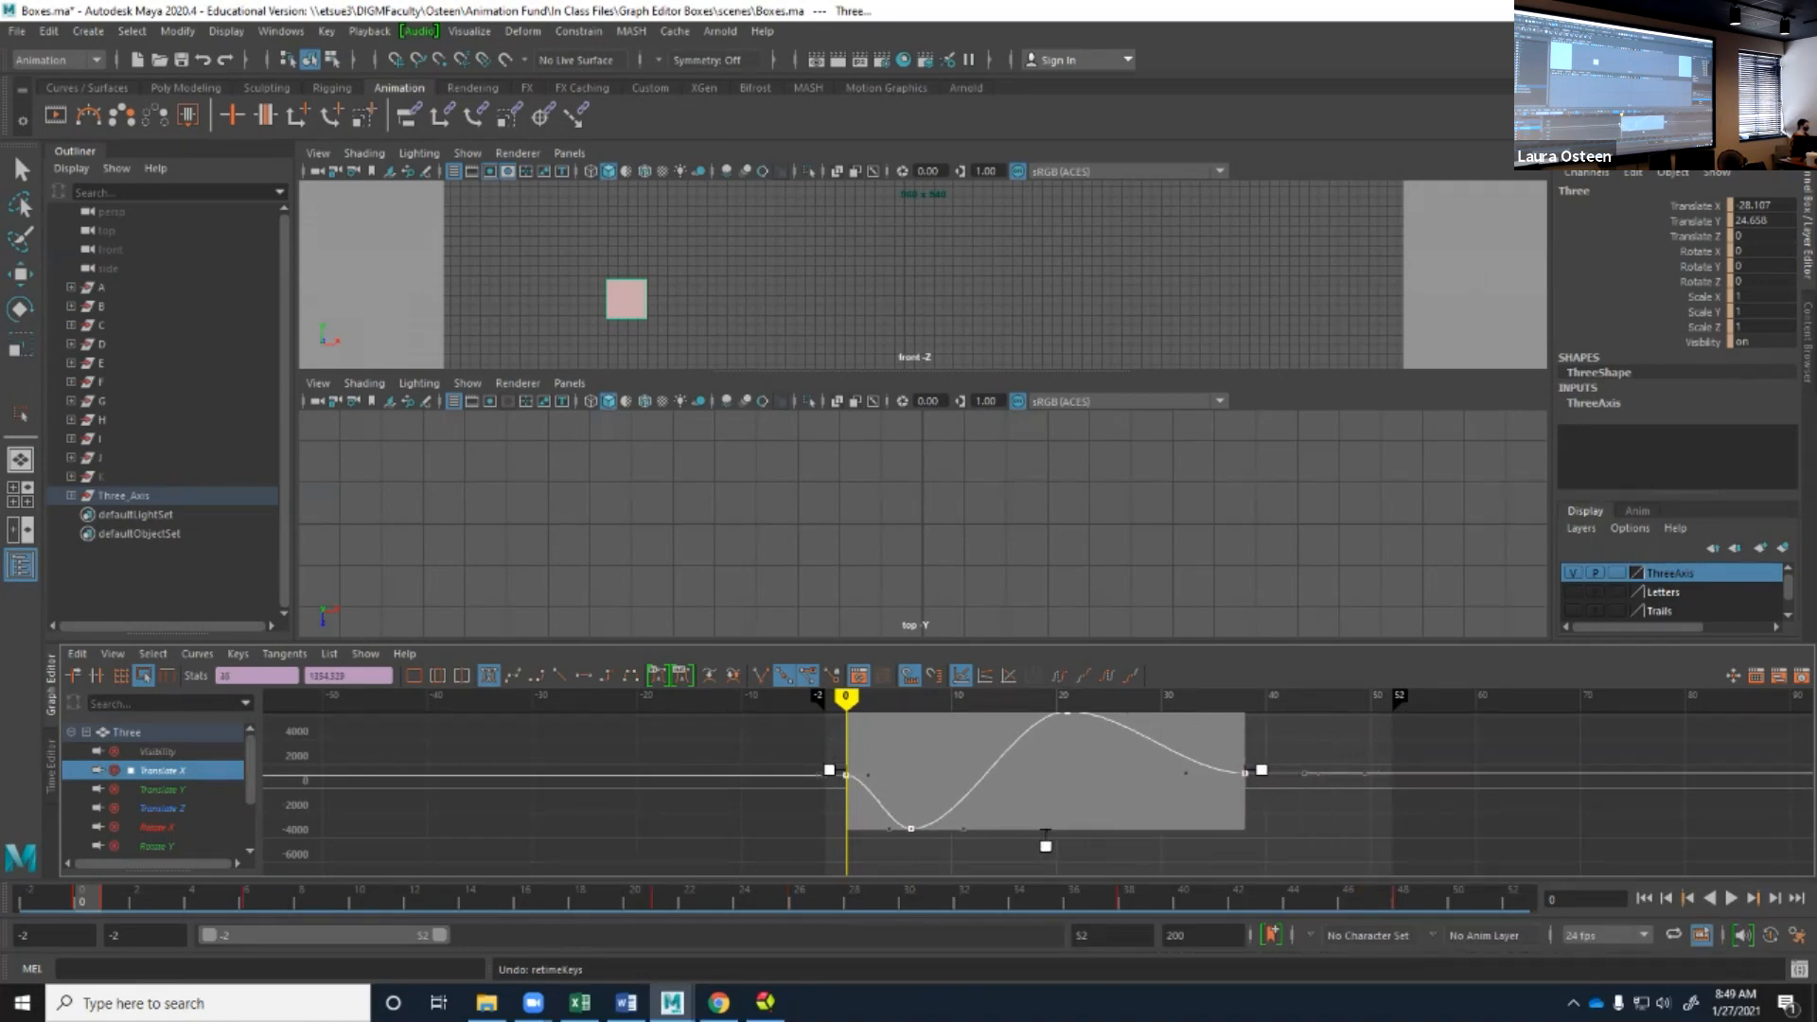
left_click_drag(829, 770, 807, 771)
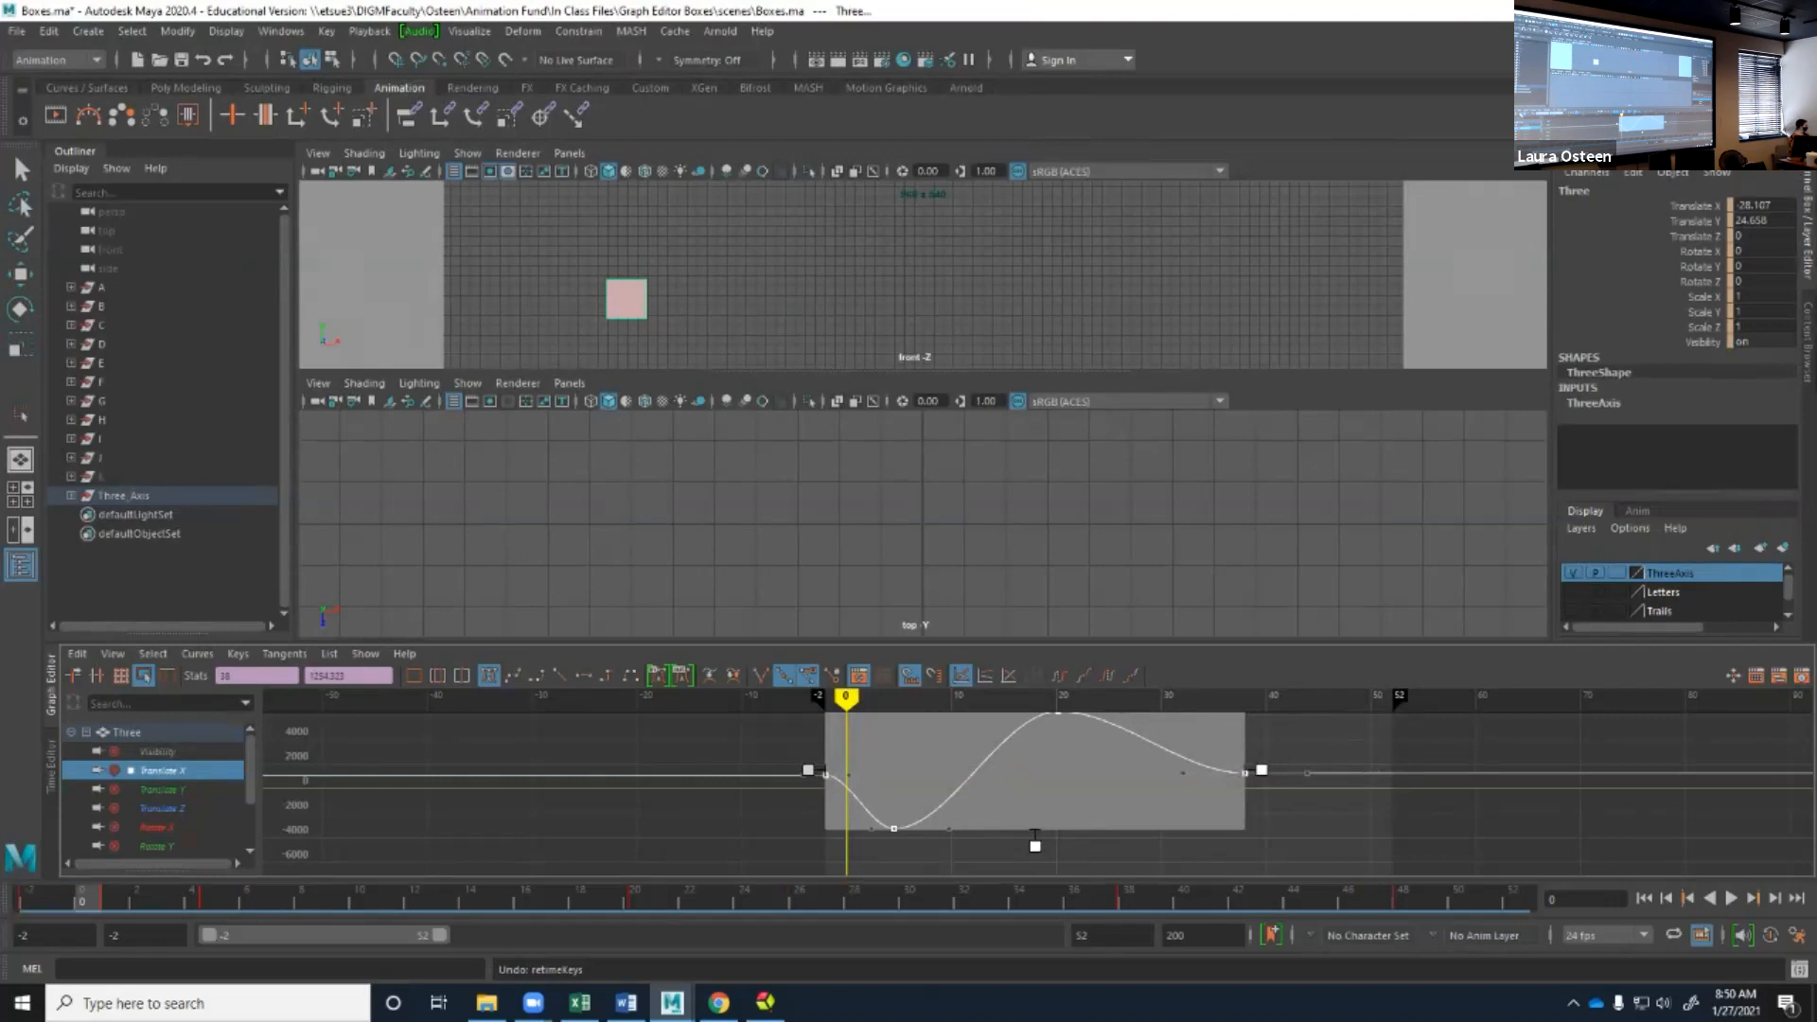
Apply the Lattice Deform Keys tool to the Translate X keys and pull the upper middle and center lattice points downward.
left_click(121, 675)
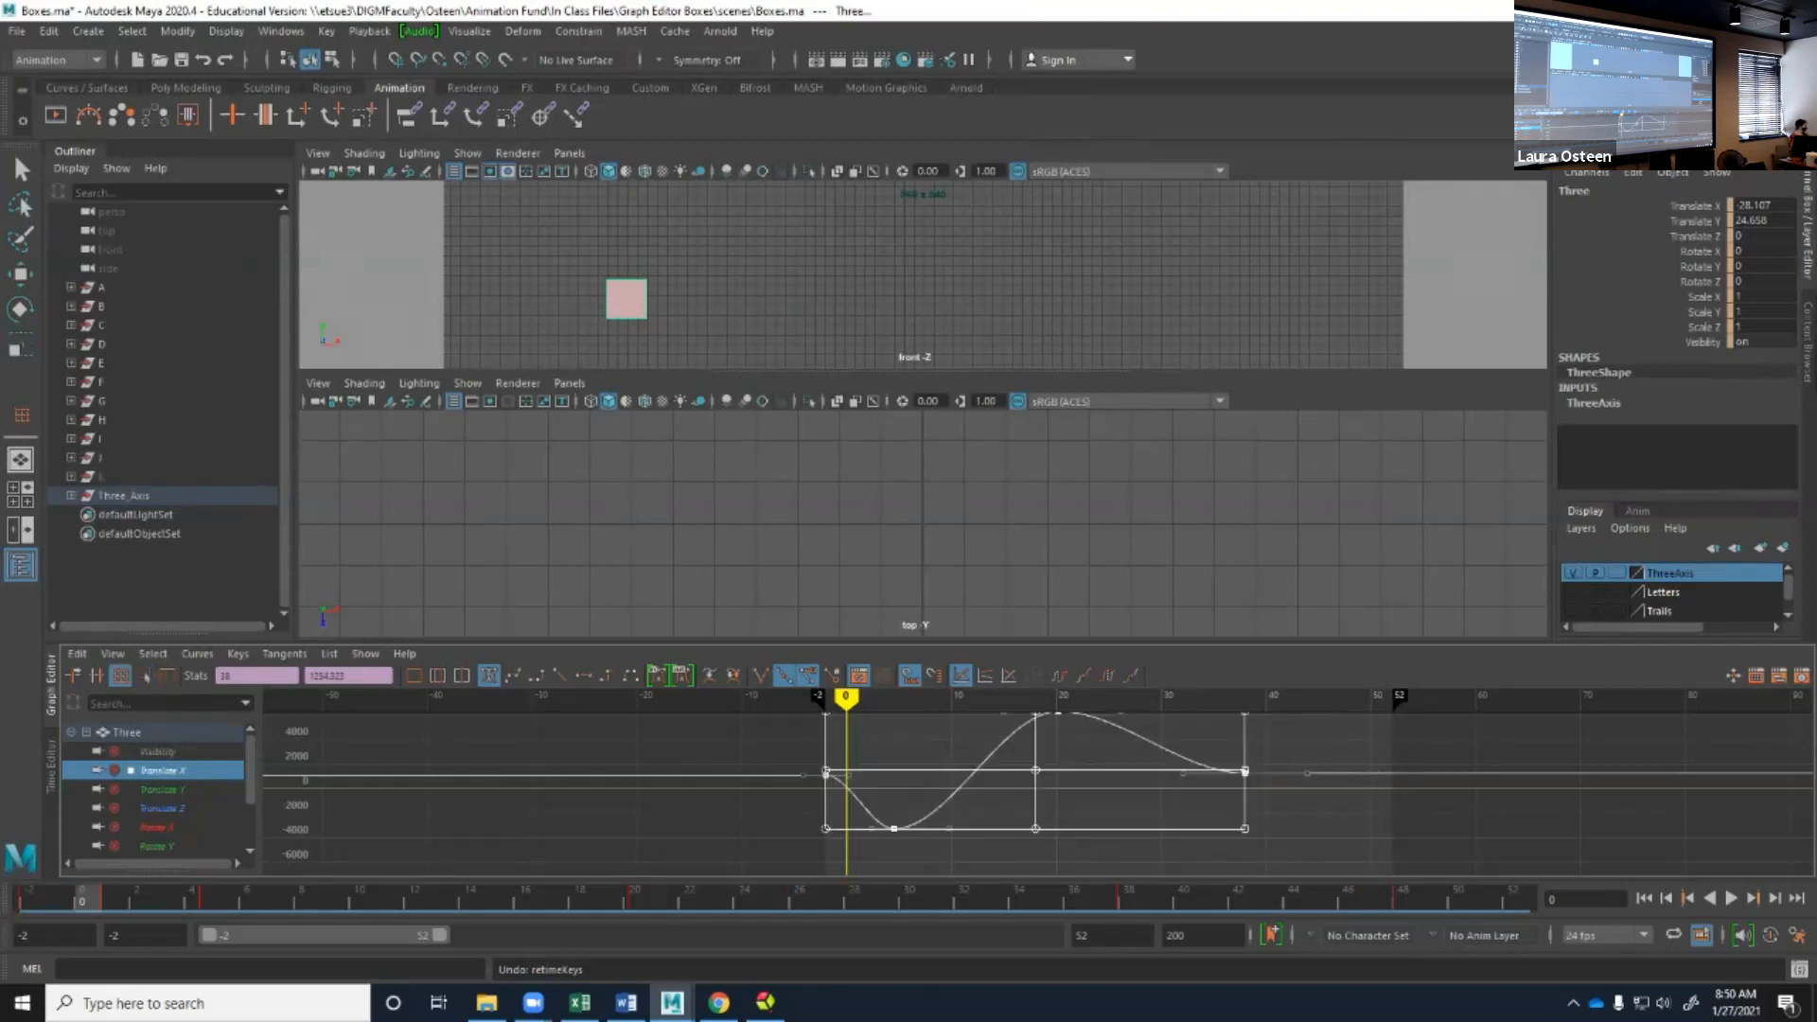
middle_click_drag(1038, 794, 1015, 812, "alt")
scroll(1038, 794, "down", 3)
scroll(1038, 794, "up", 3)
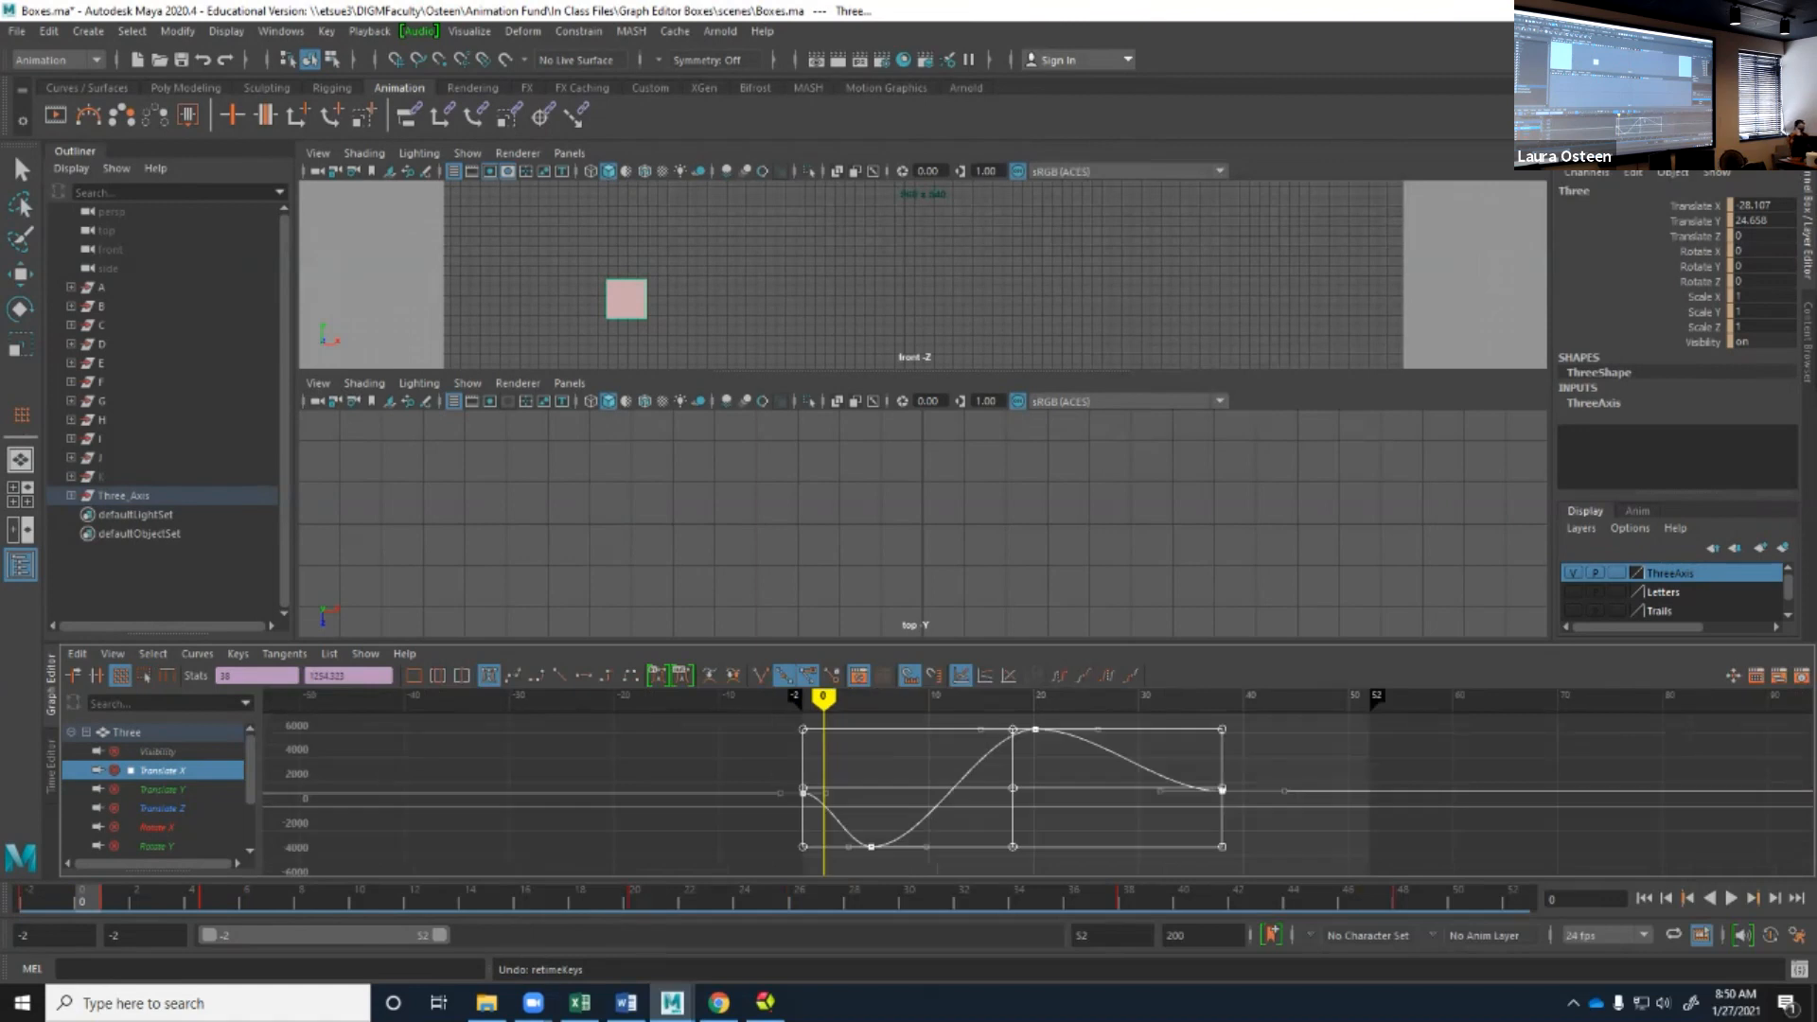
left_click_drag(1012, 730, 1044, 814)
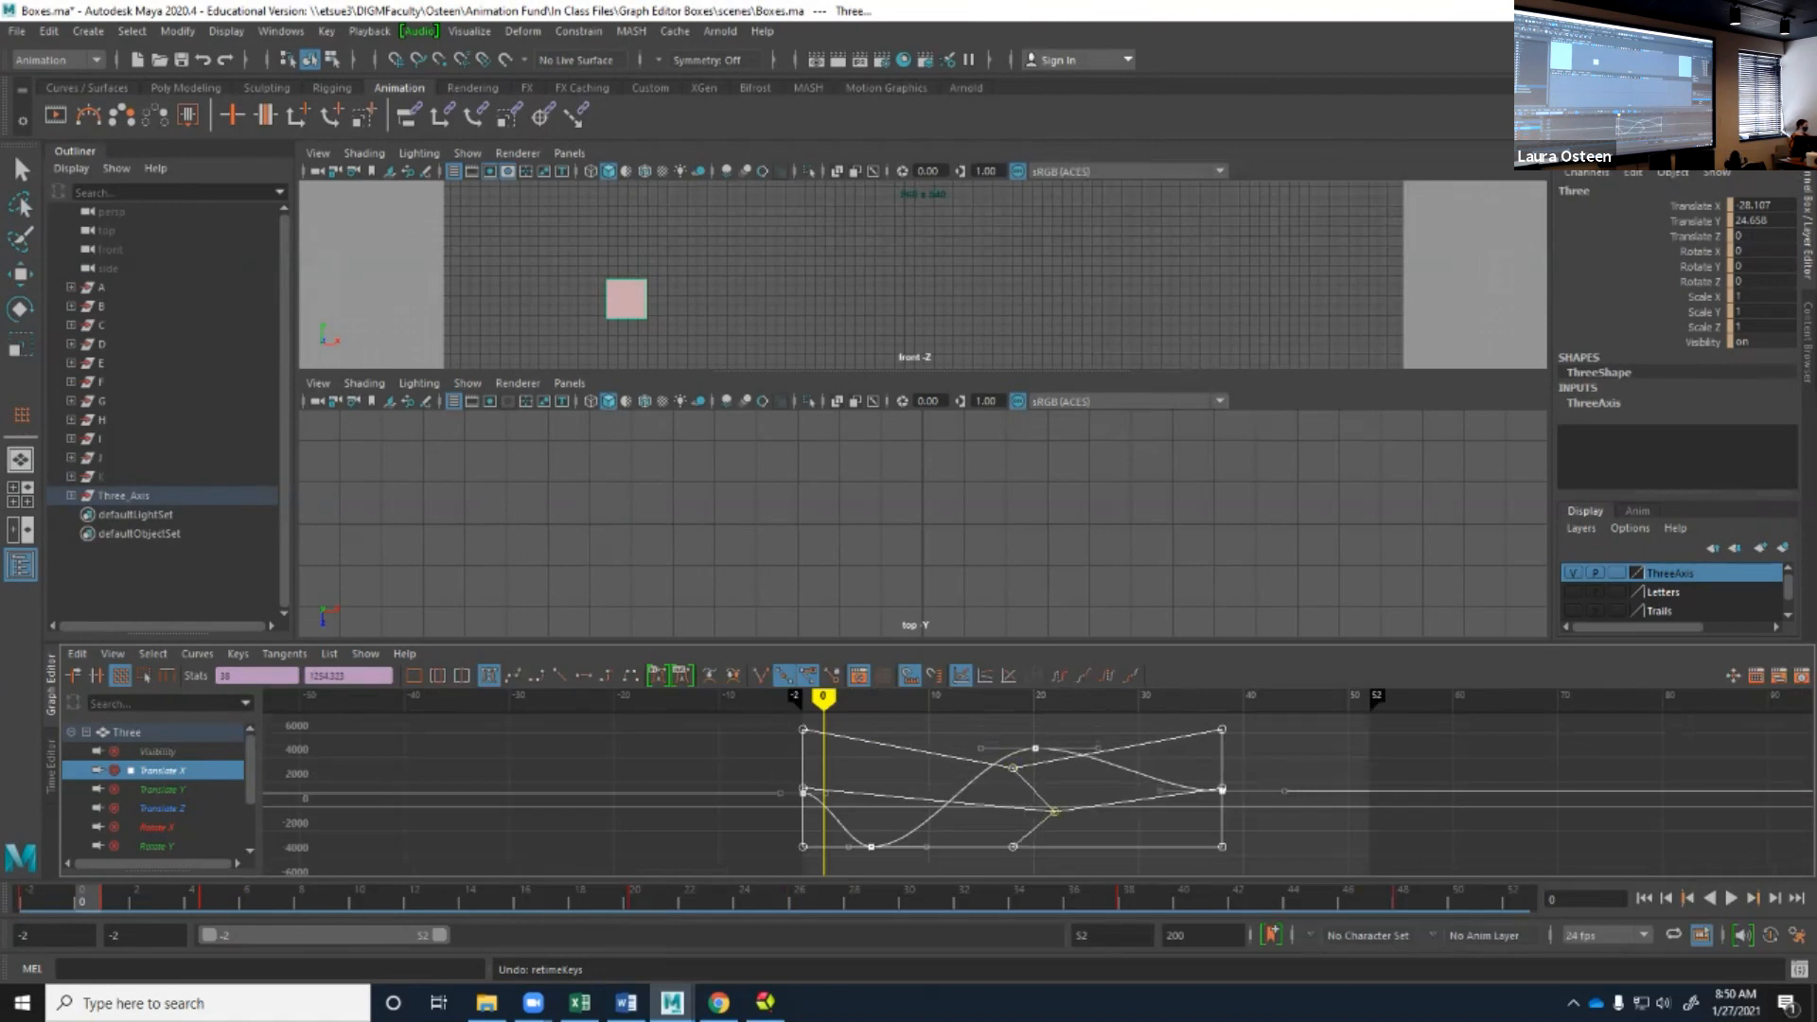
Reshape the Translate X curve by moving the outer and lower lattice points, and deselect the keys.
left_click_drag(1222, 788, 1159, 792)
mouse_move(1221, 729)
left_mouse_down()
mouse_move(1159, 755)
mouse_move(1211, 757)
left_mouse_up()
left_click_drag(1221, 846, 1306, 855)
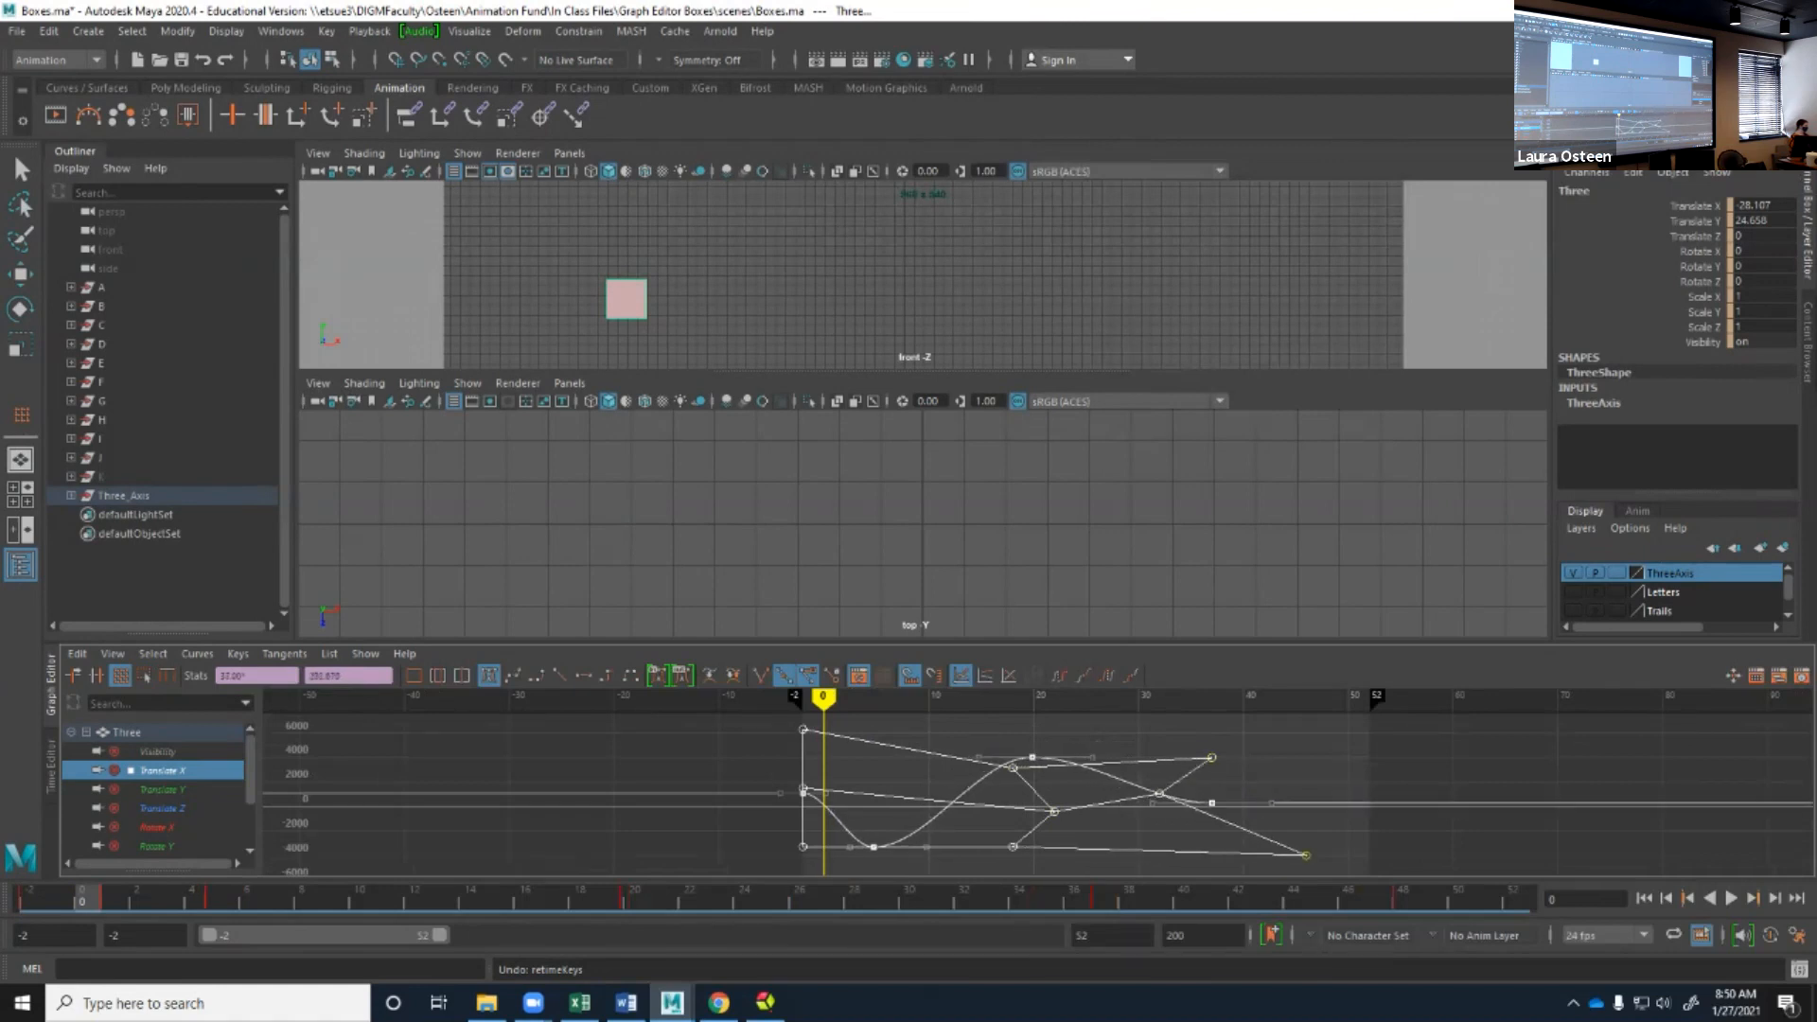
left_click_drag(1012, 845, 1023, 856)
left_click_drag(803, 846, 802, 890)
left_click_drag(803, 730, 730, 720)
left_click(689, 747)
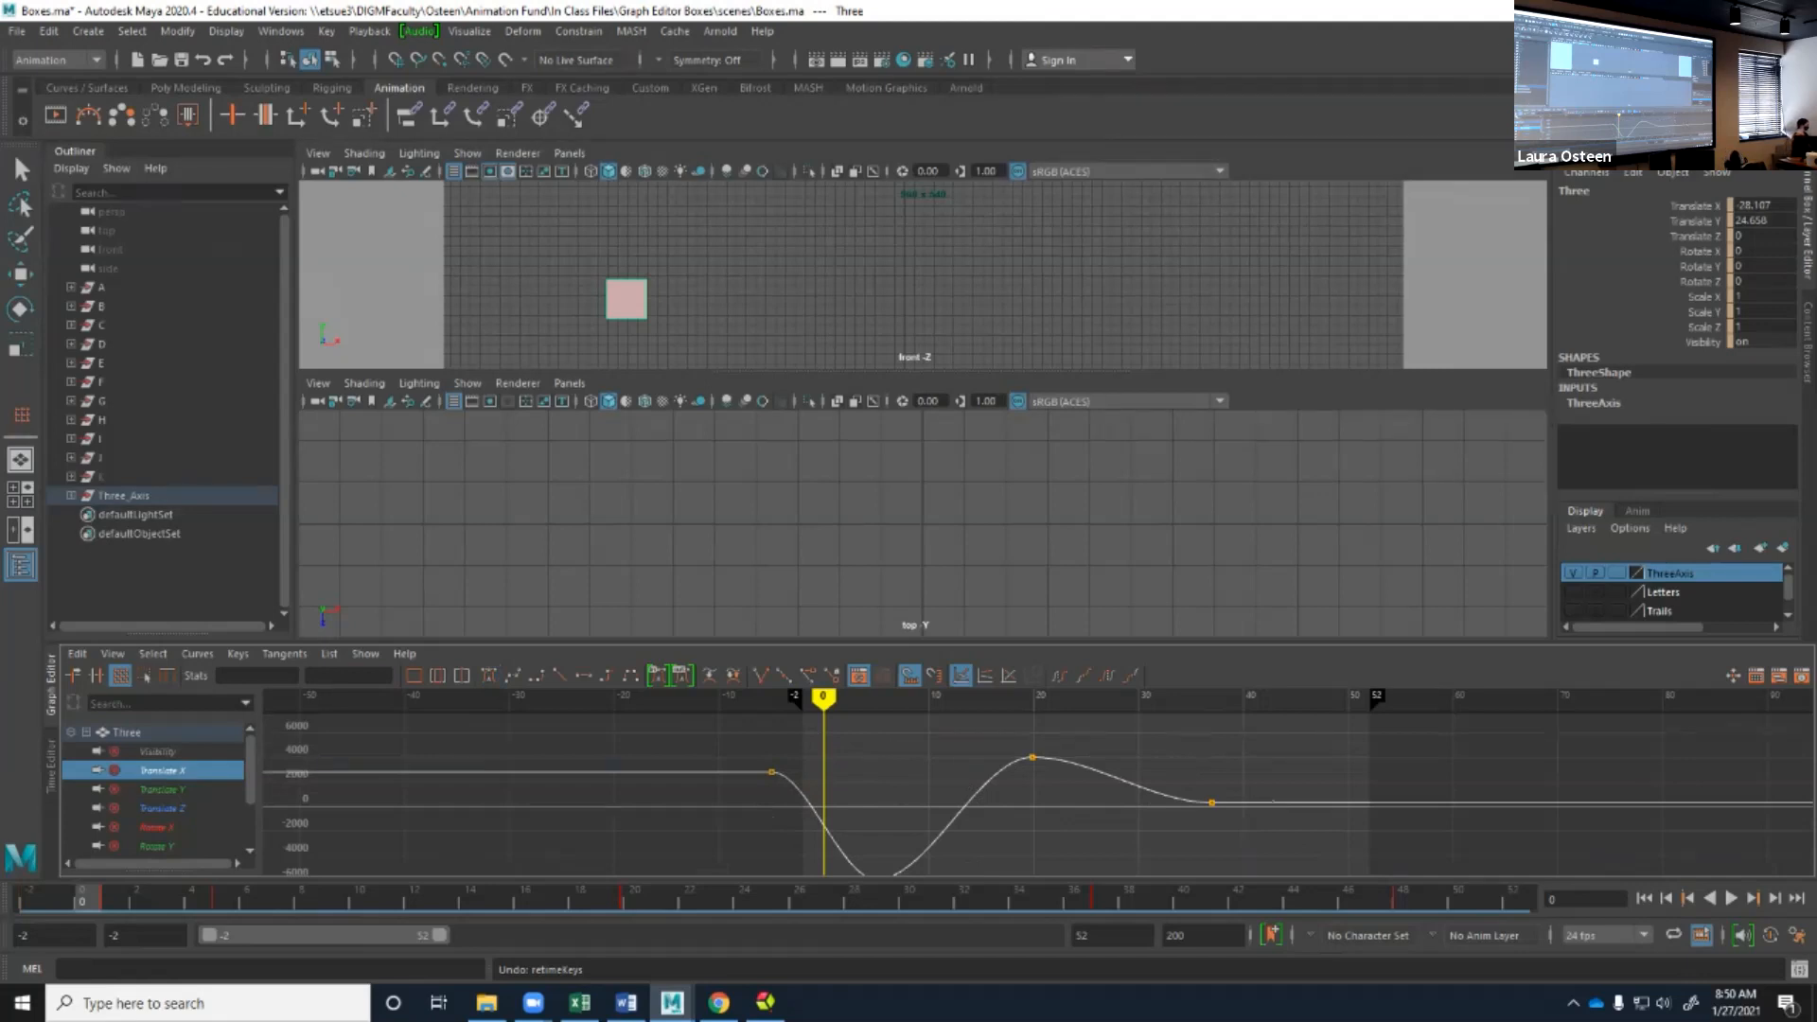
Frame the whole Translate X curve, pick the peak key near frame 20 with the Move Nearest Picked Key tool, and deselect it.
key("a")
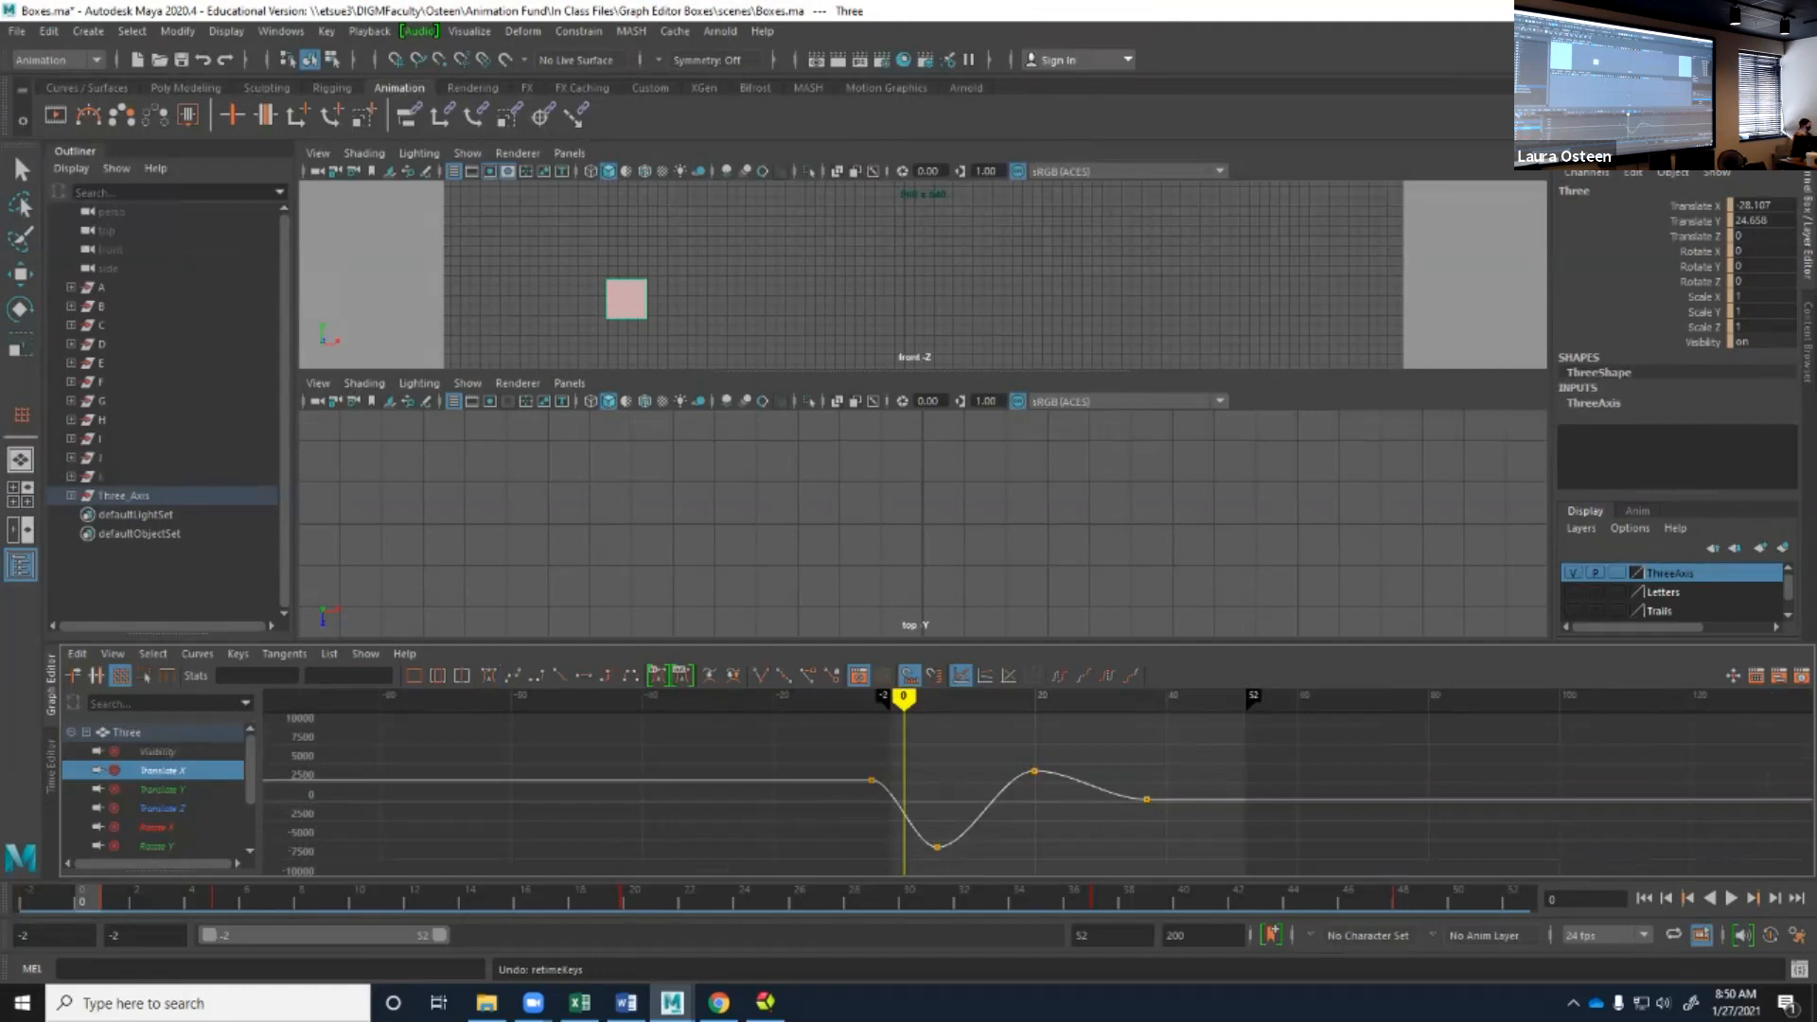
left_click(96, 676)
left_click(73, 675)
scroll(1038, 793, "up", 4)
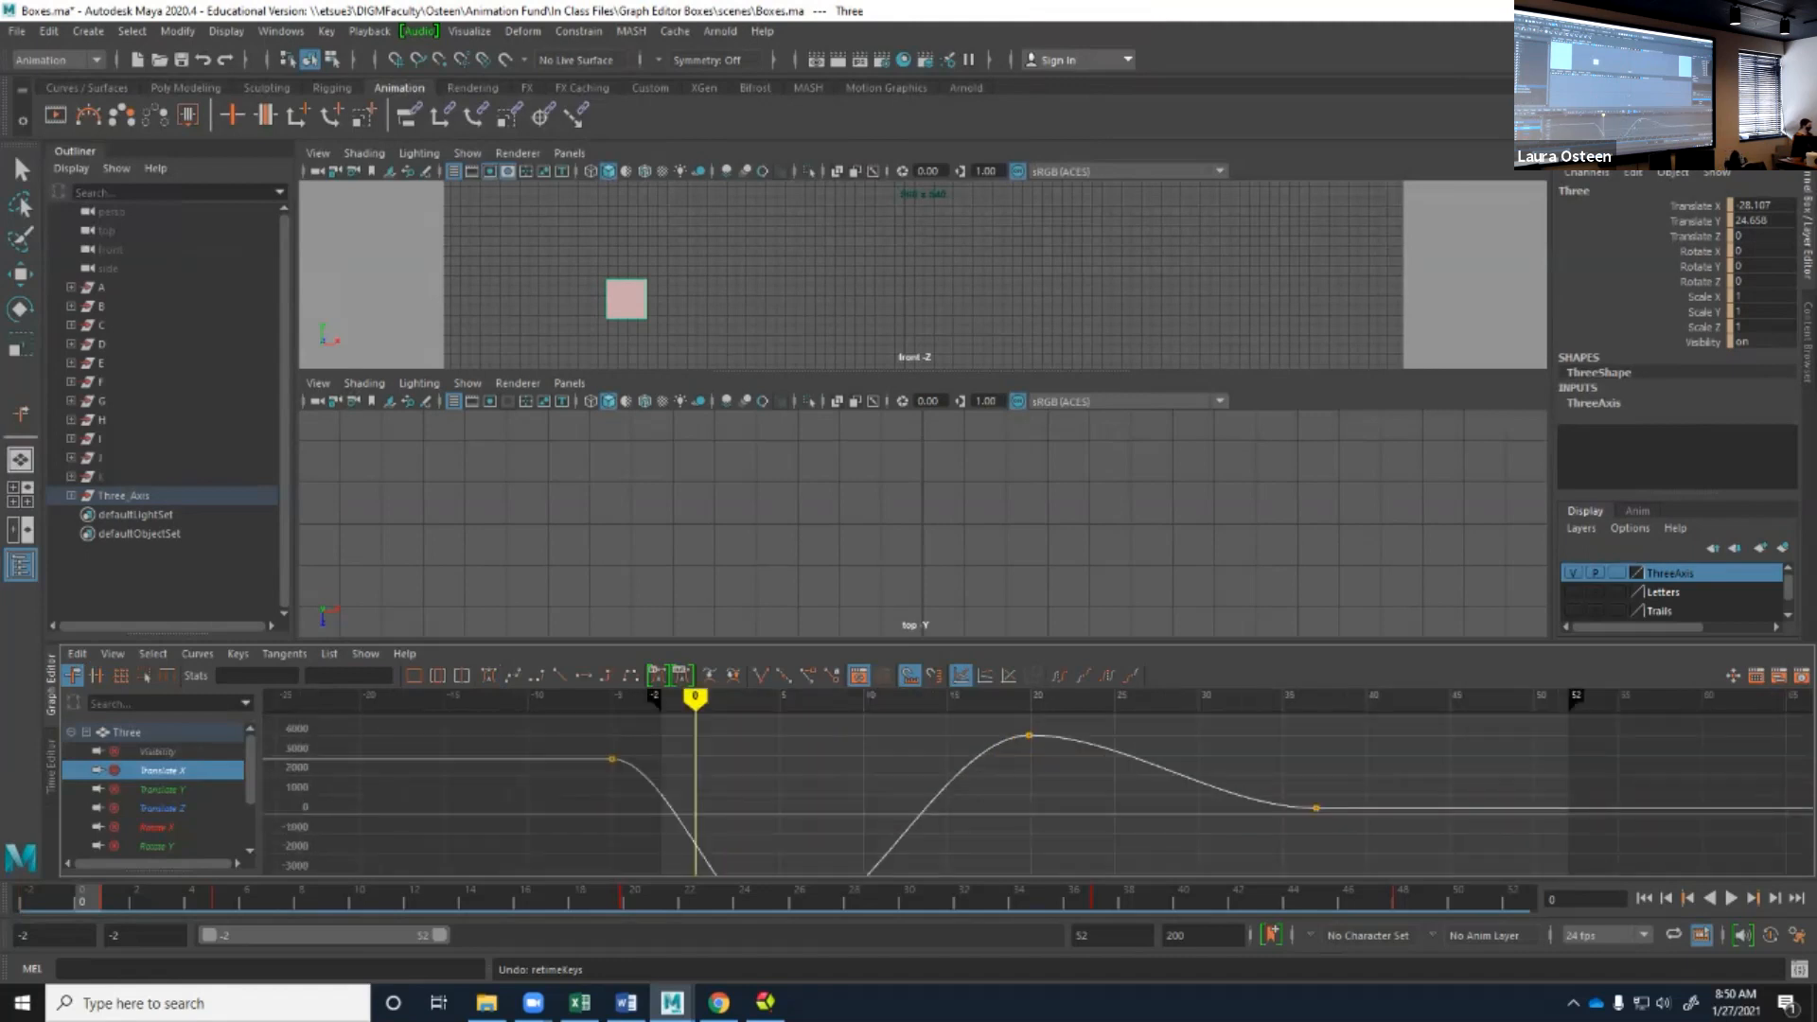
left_click(1029, 735)
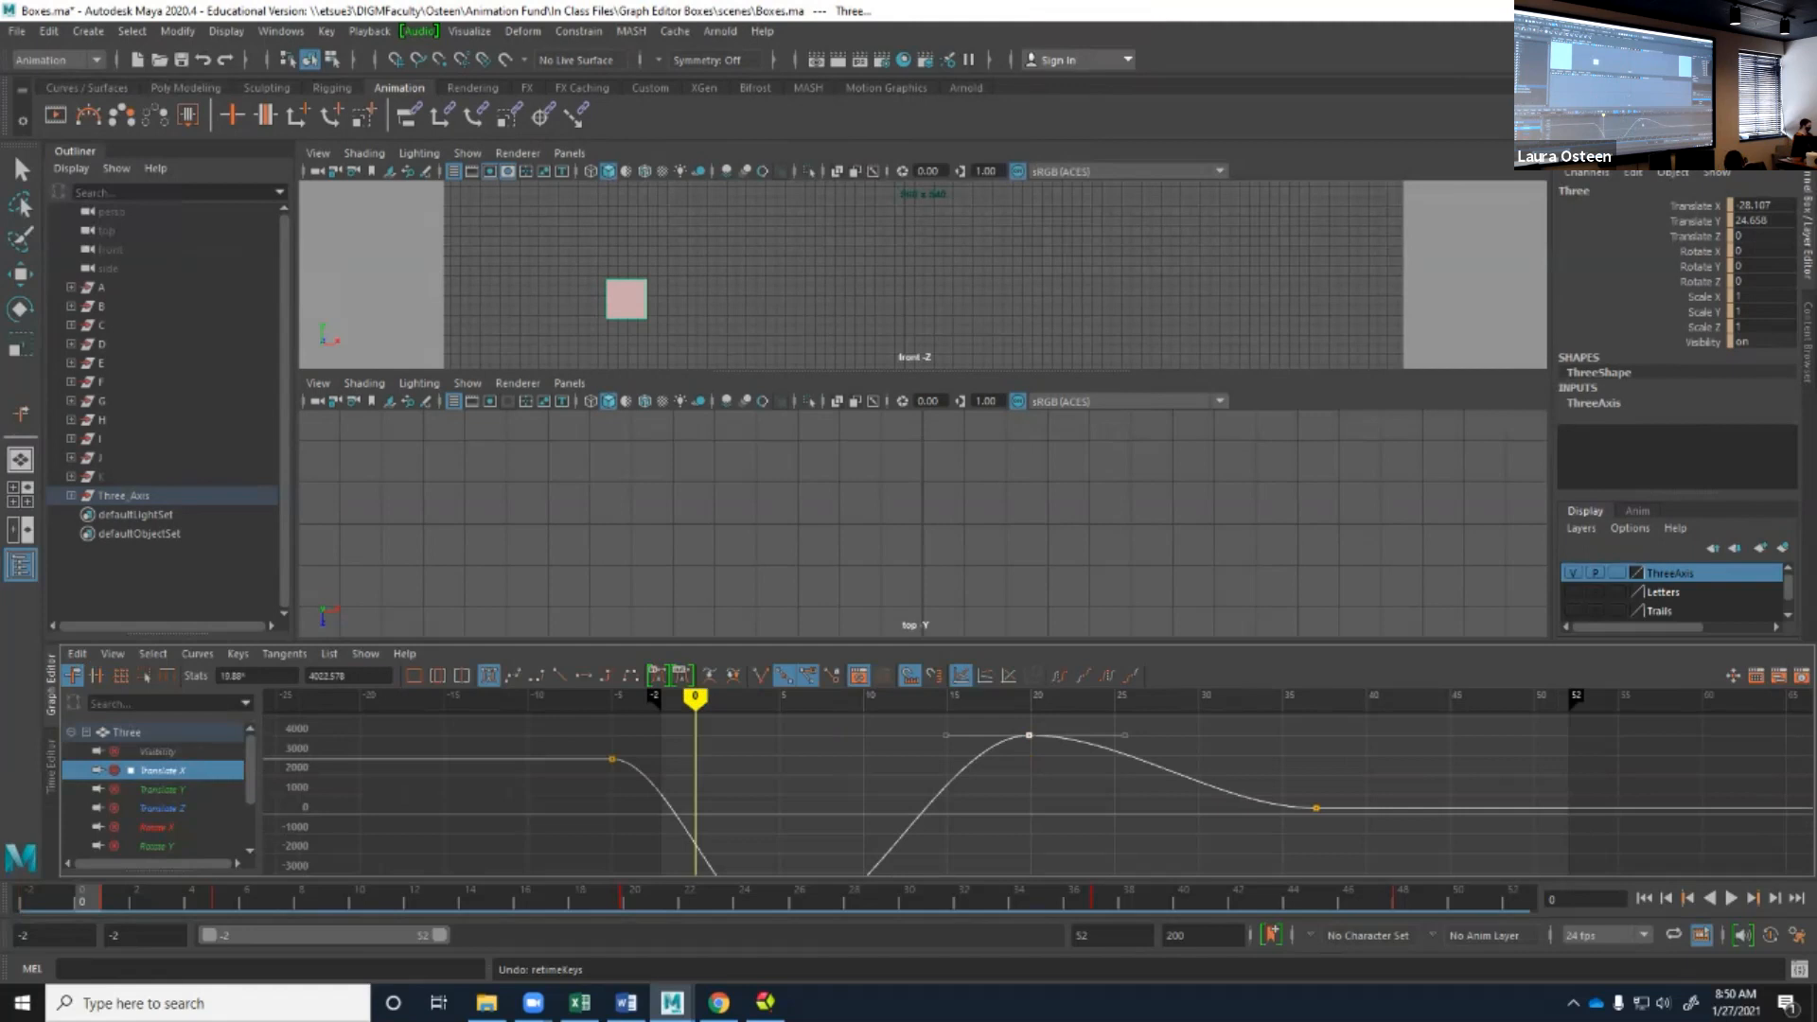
left_click(162, 789)
left_click(163, 770)
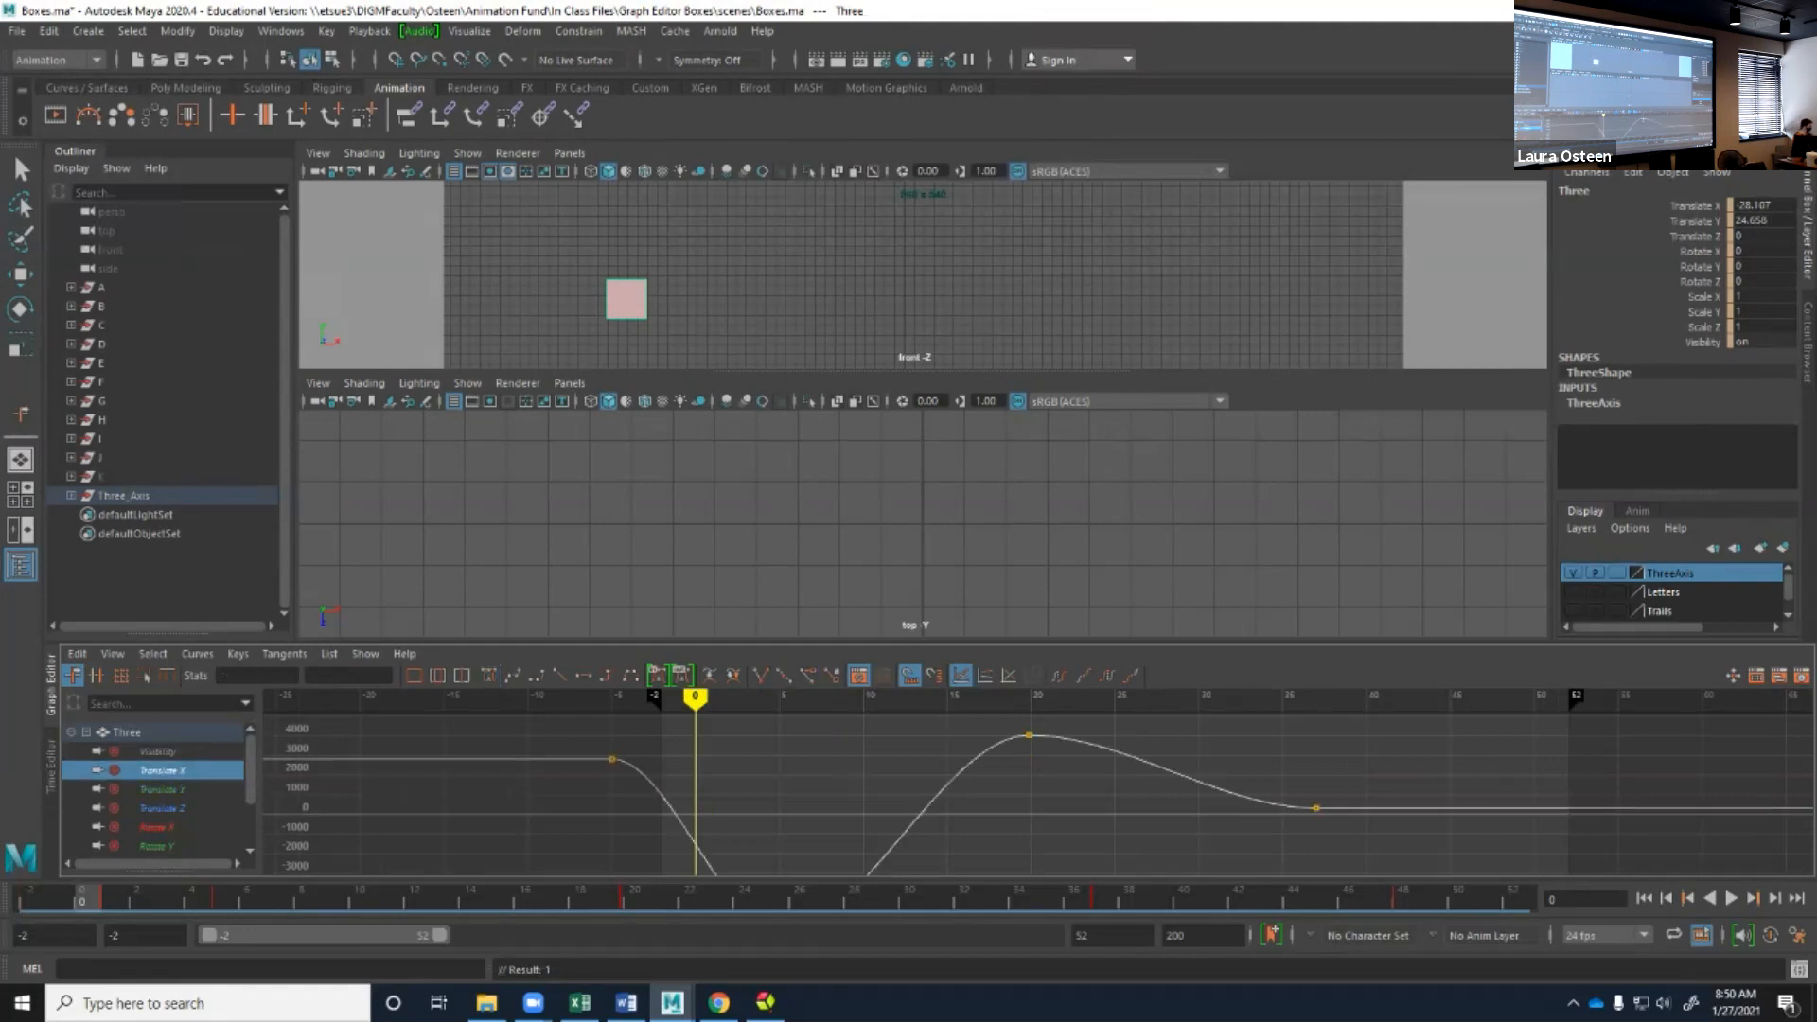
Reopen the Boxes.ma scene, discarding the unsaved changes.
left_click(17, 30)
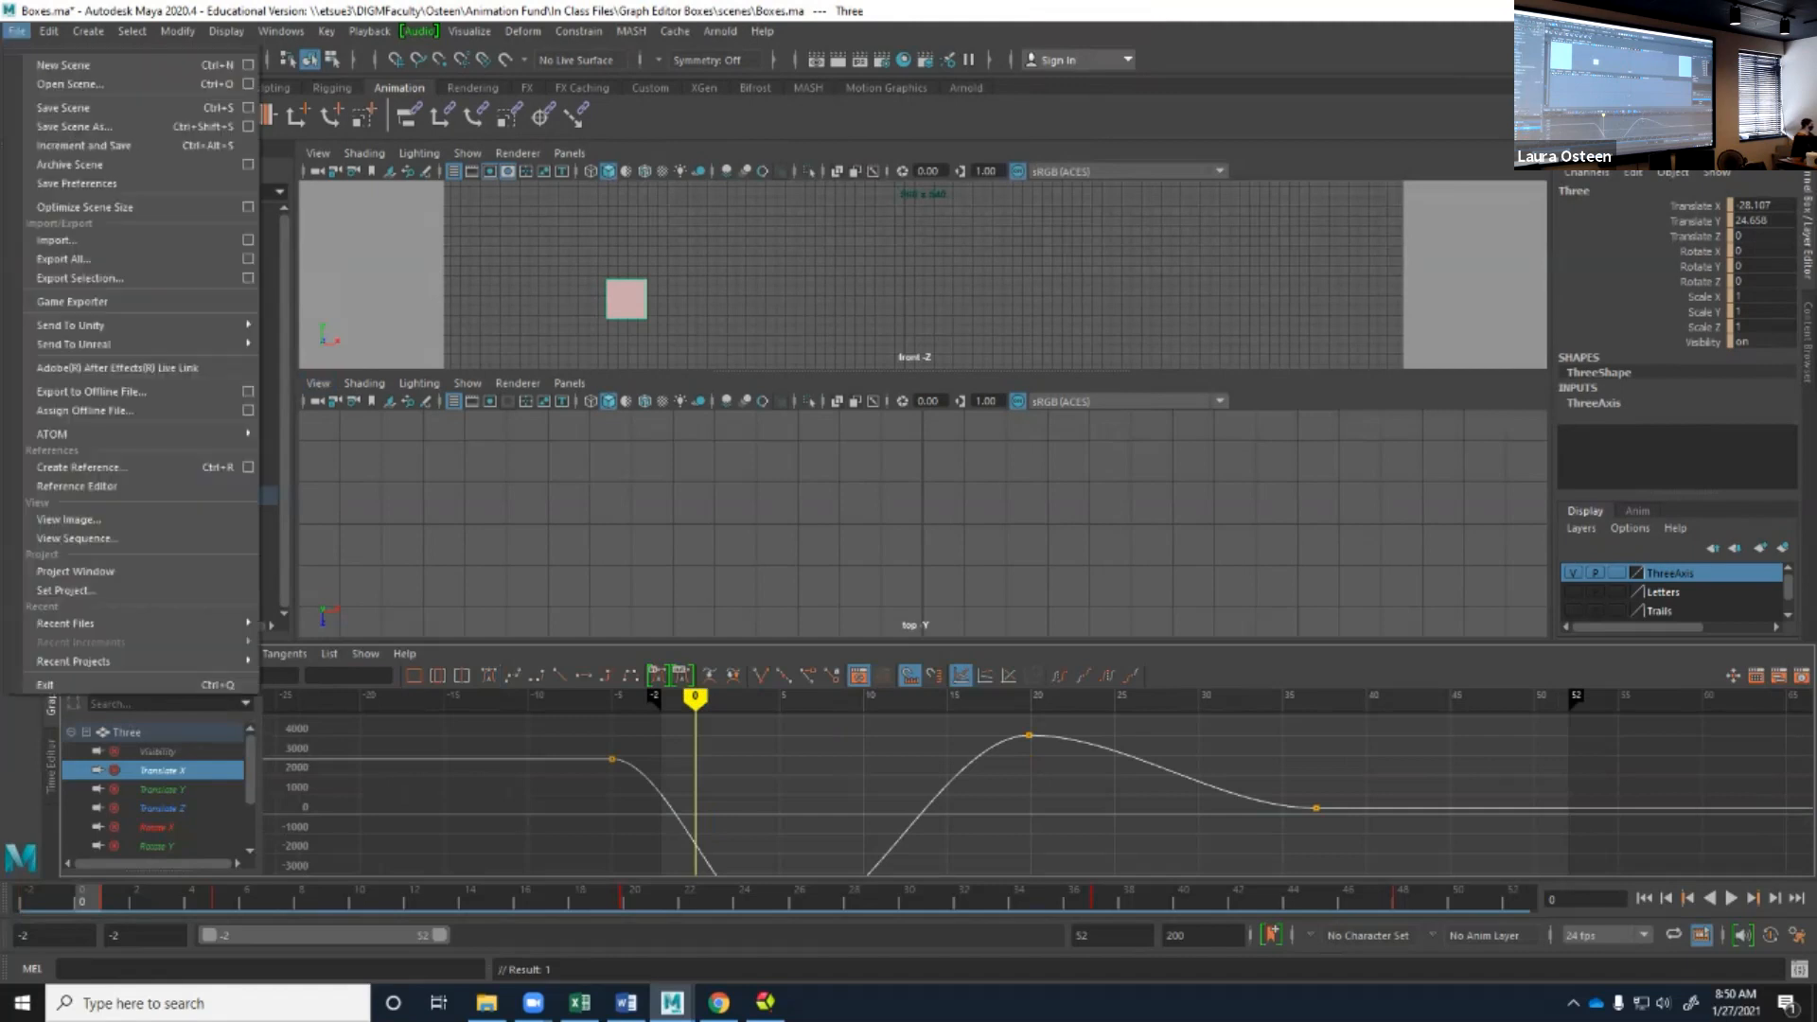
left_click(68, 83)
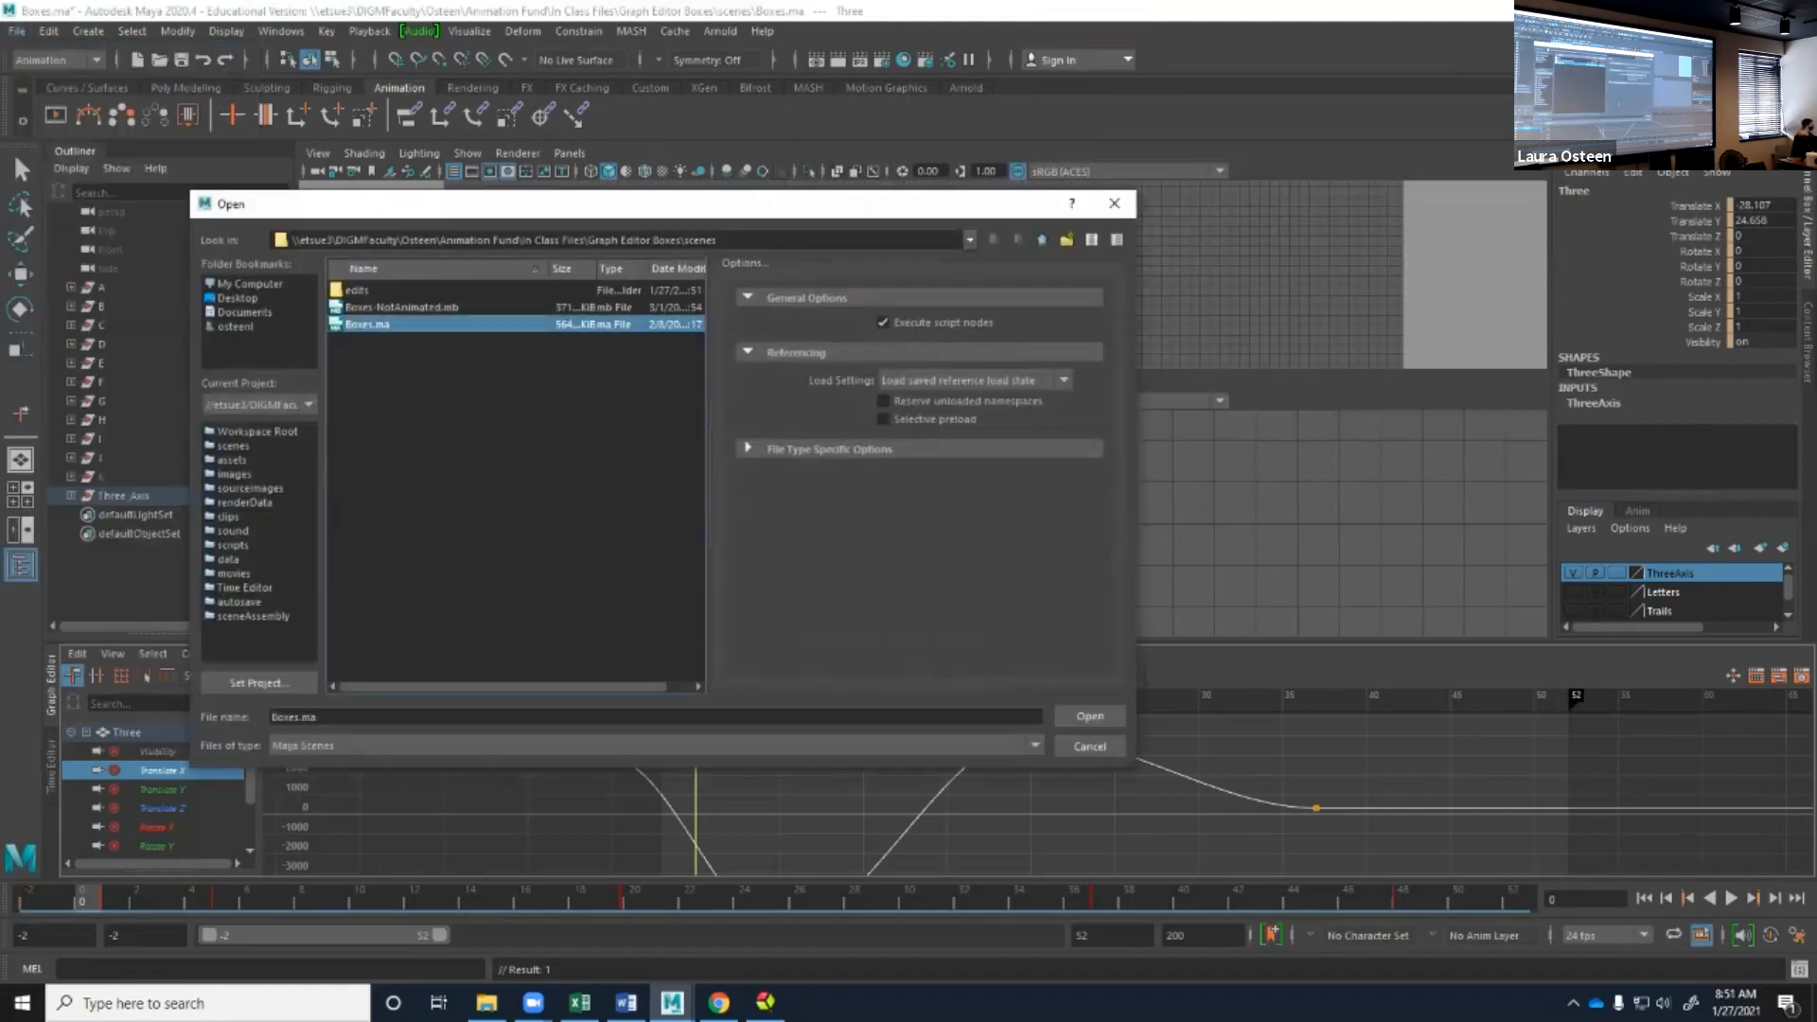
left_click(1089, 716)
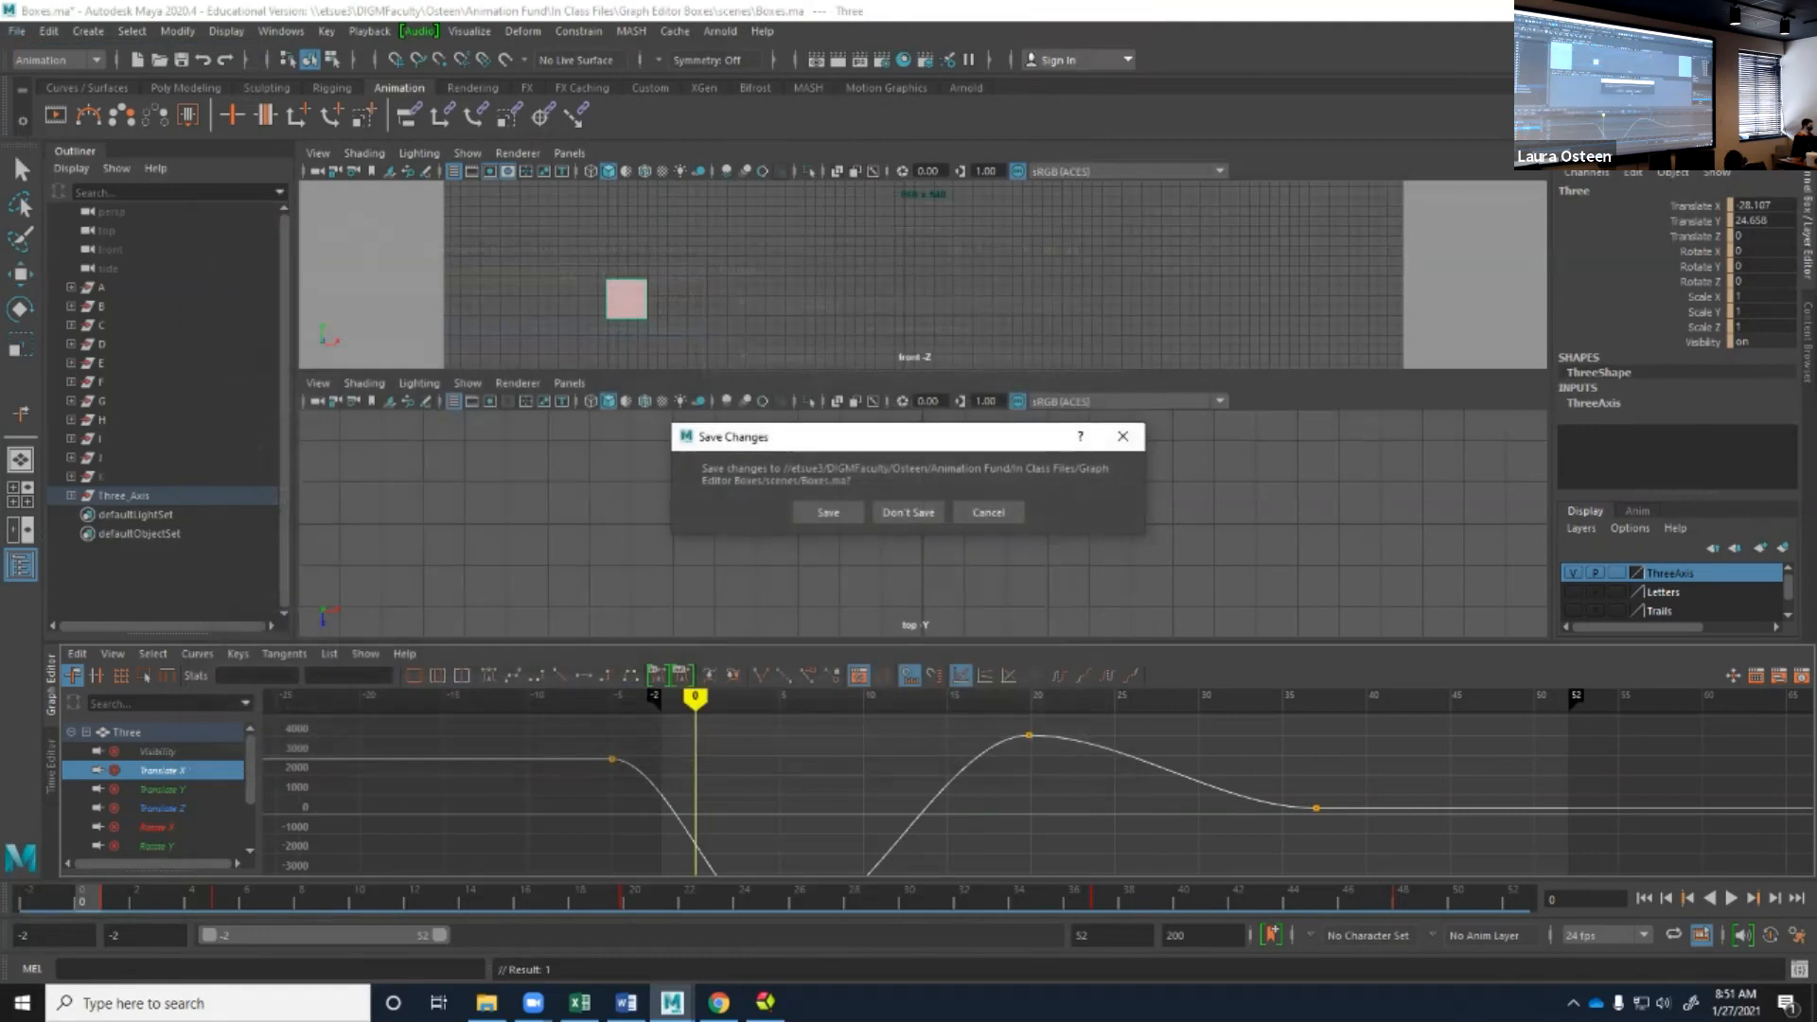
left_click(910, 512)
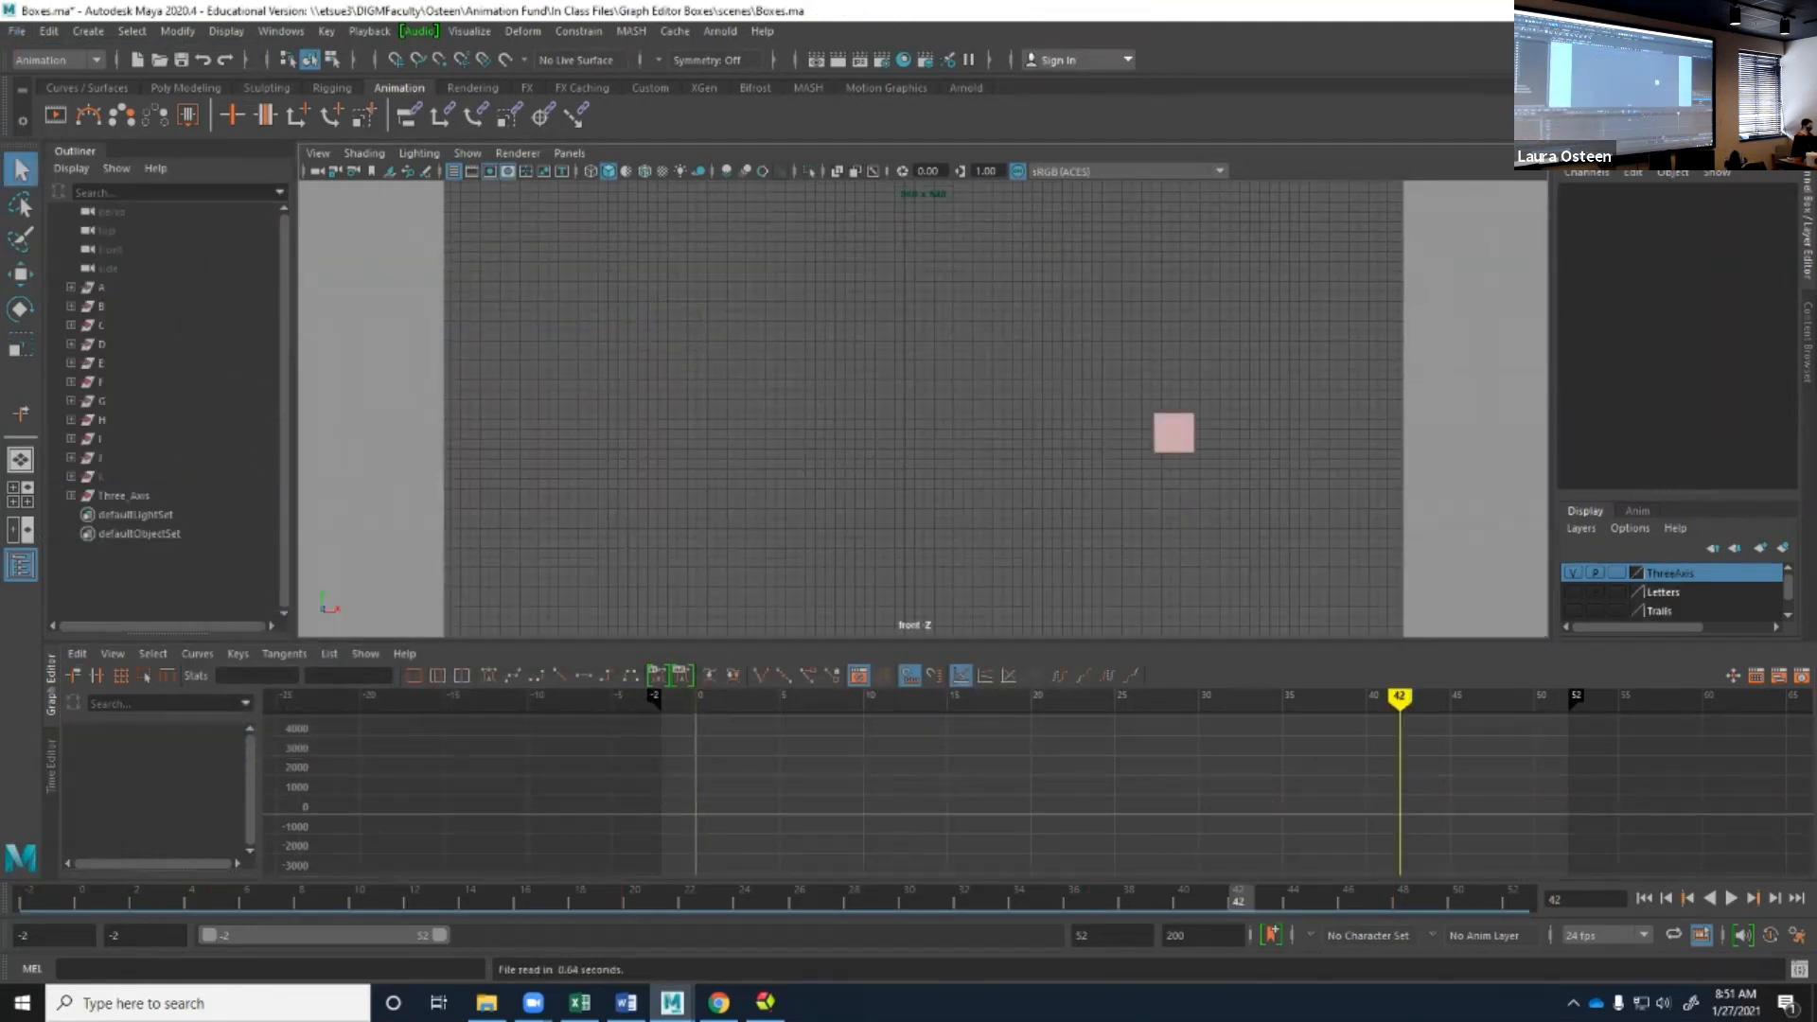
Check the time slider's playback speed options and show only the box's Translate X curve in the Graph Editor.
right_click(1453, 897)
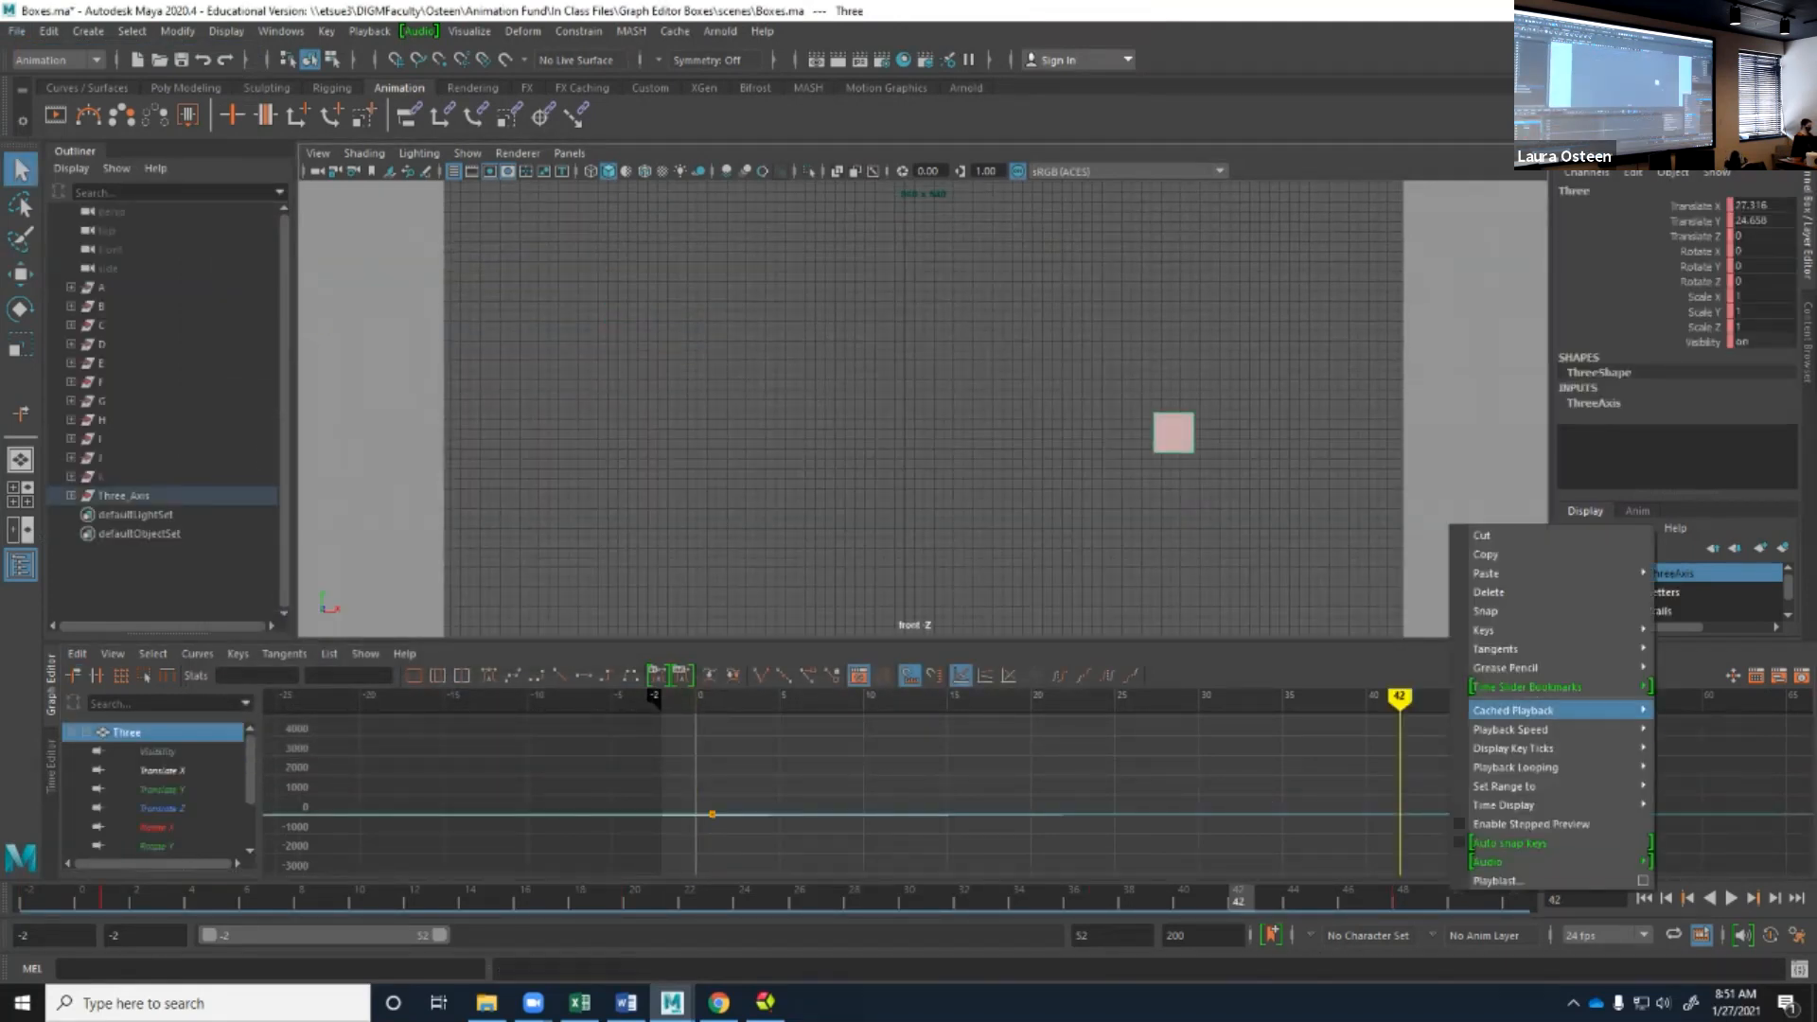
mouse_move(1514, 729)
left_click(1311, 766)
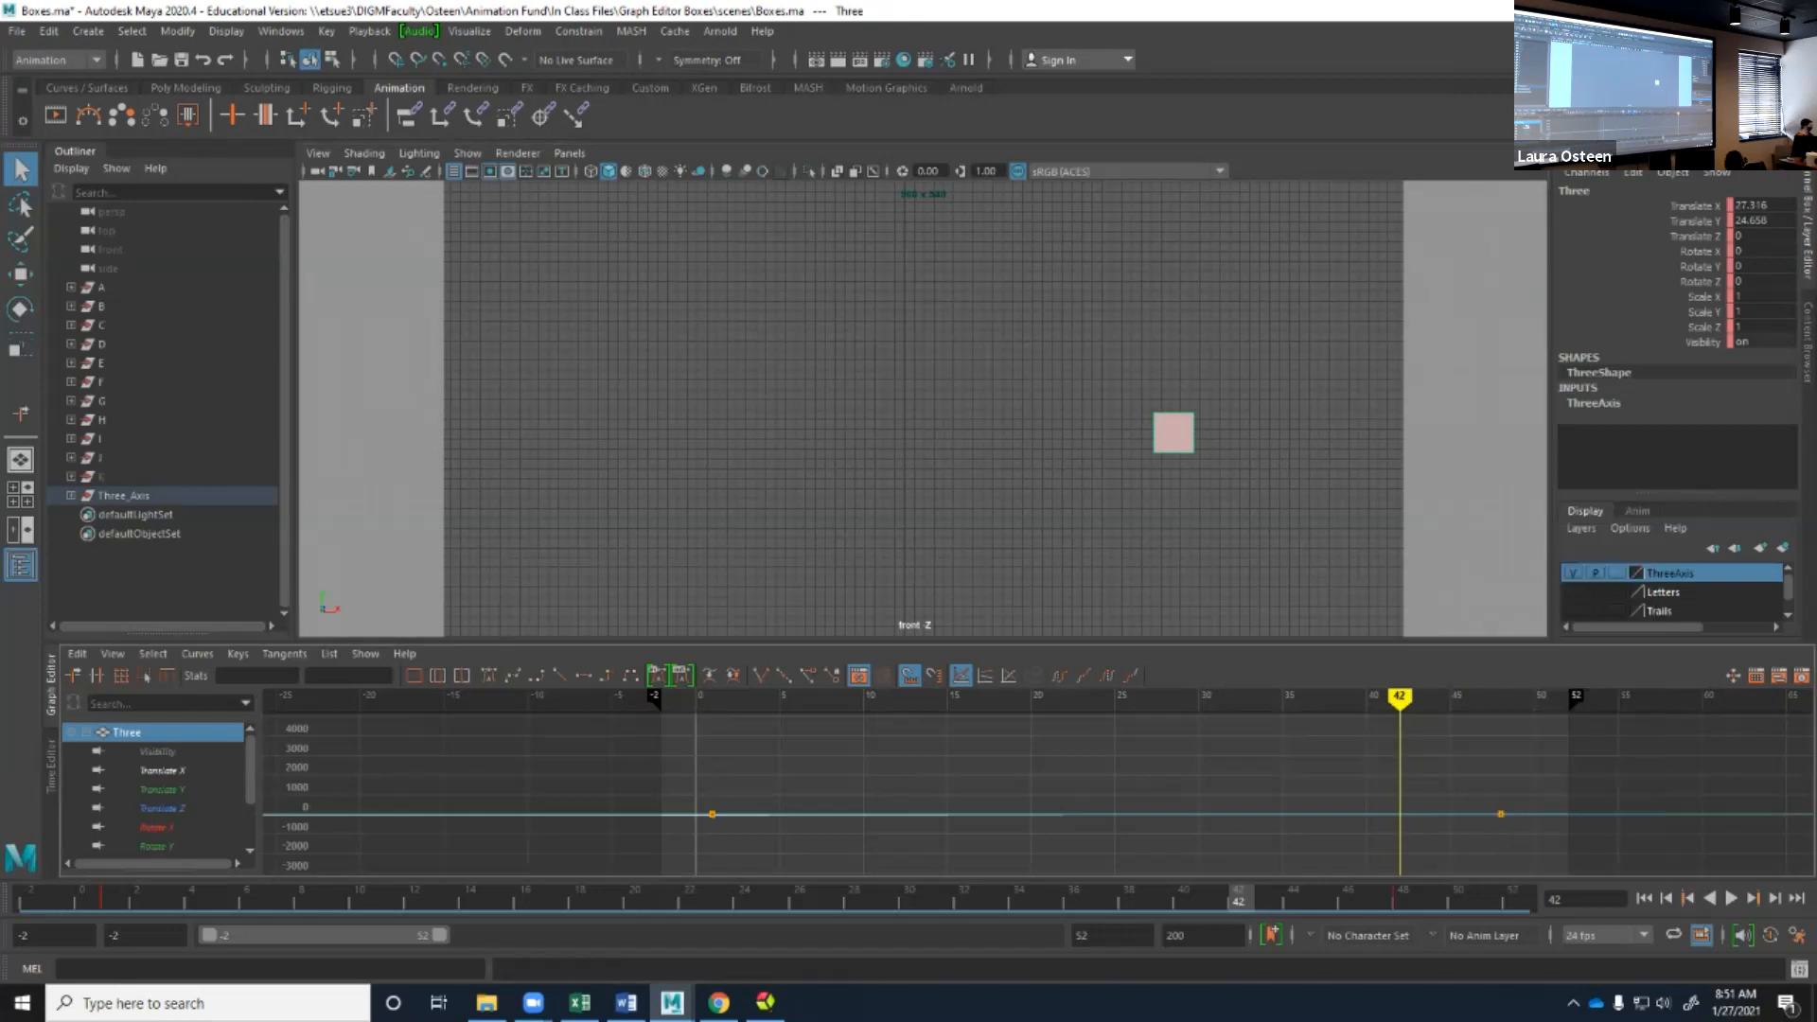
left_click(163, 770)
middle_click_drag(1088, 797, 925, 783, "alt")
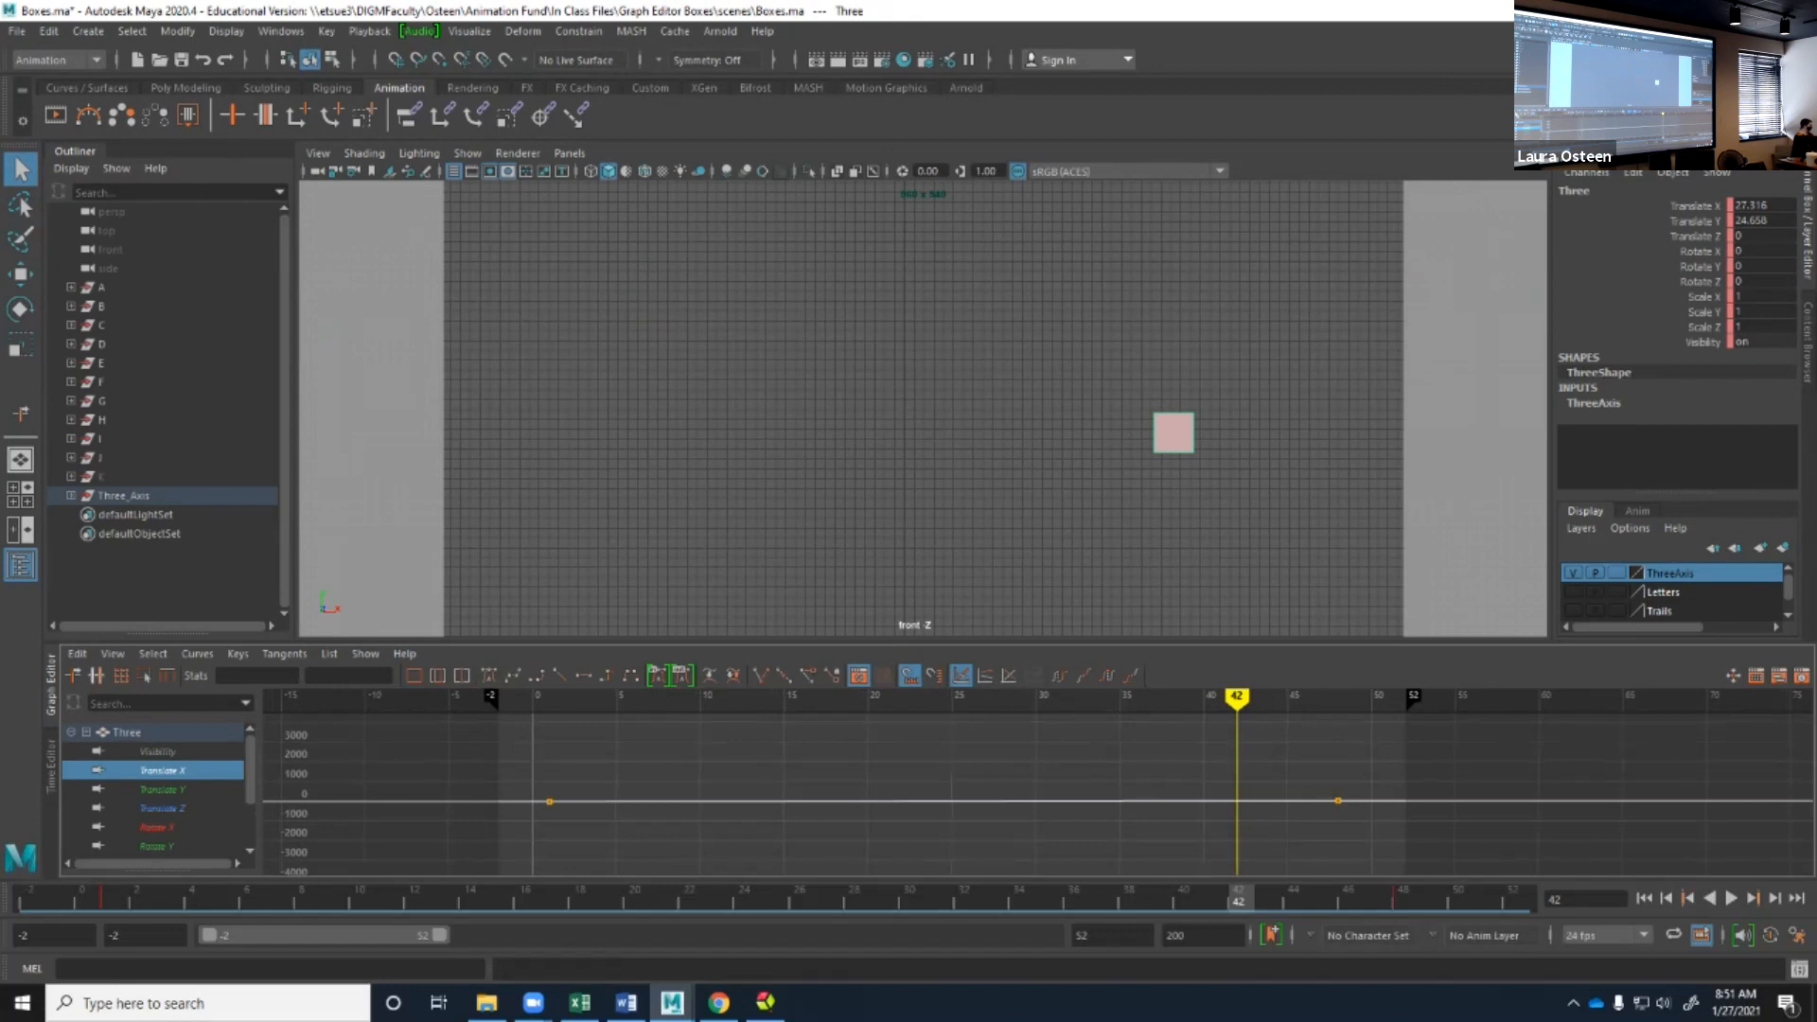
Insert two keys on the Translate X curve at frames 17 and 38 with the Insert Keys tool.
left_click(95, 675)
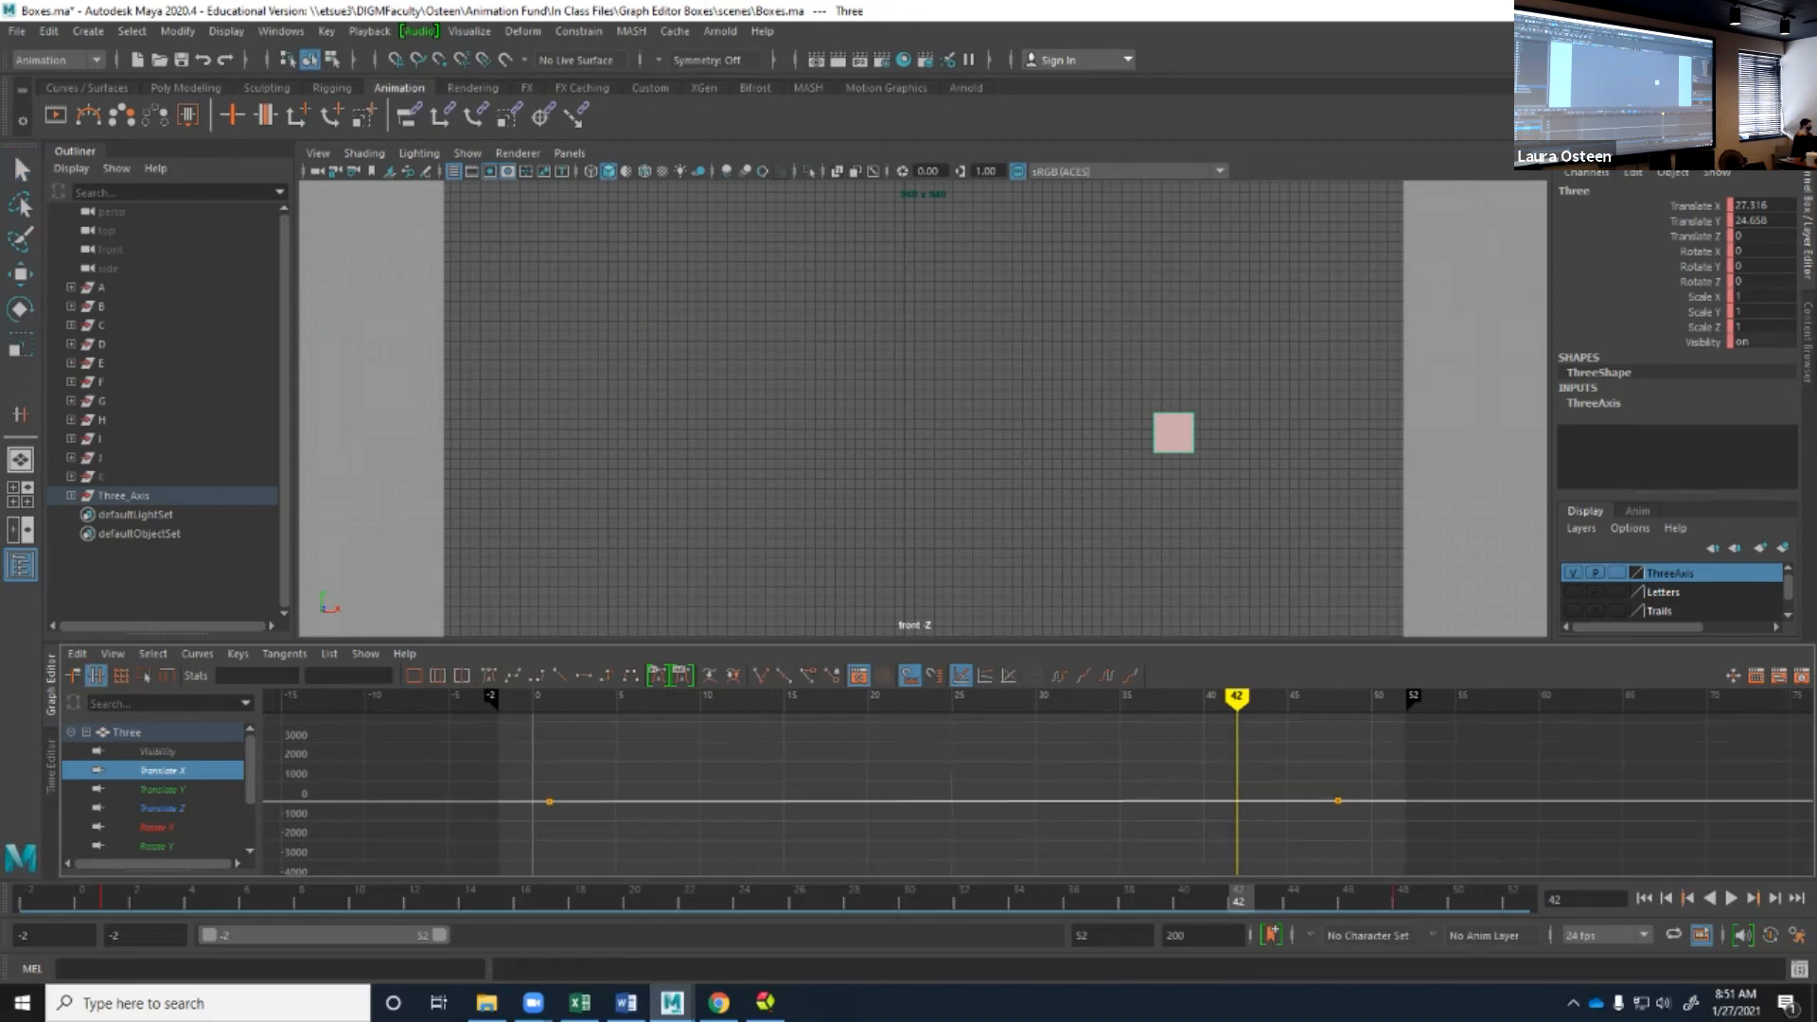
left_click(818, 801)
middle_click(819, 802)
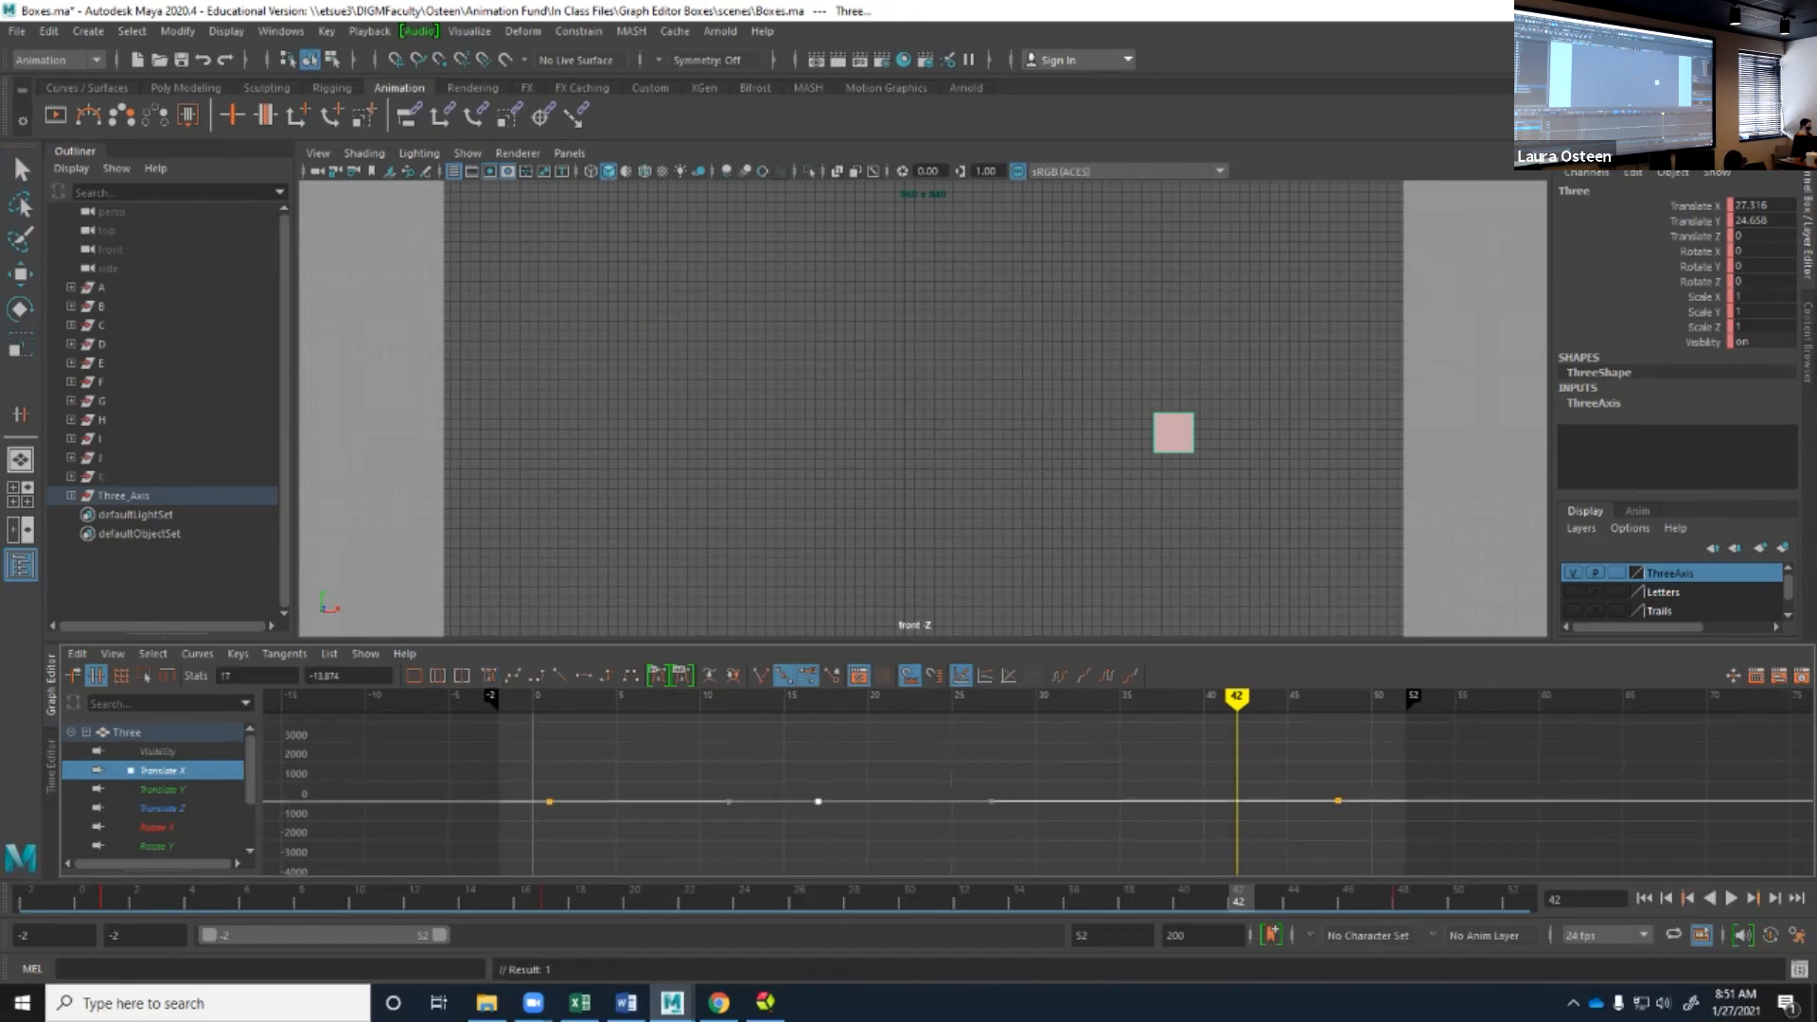
middle_click(1170, 801)
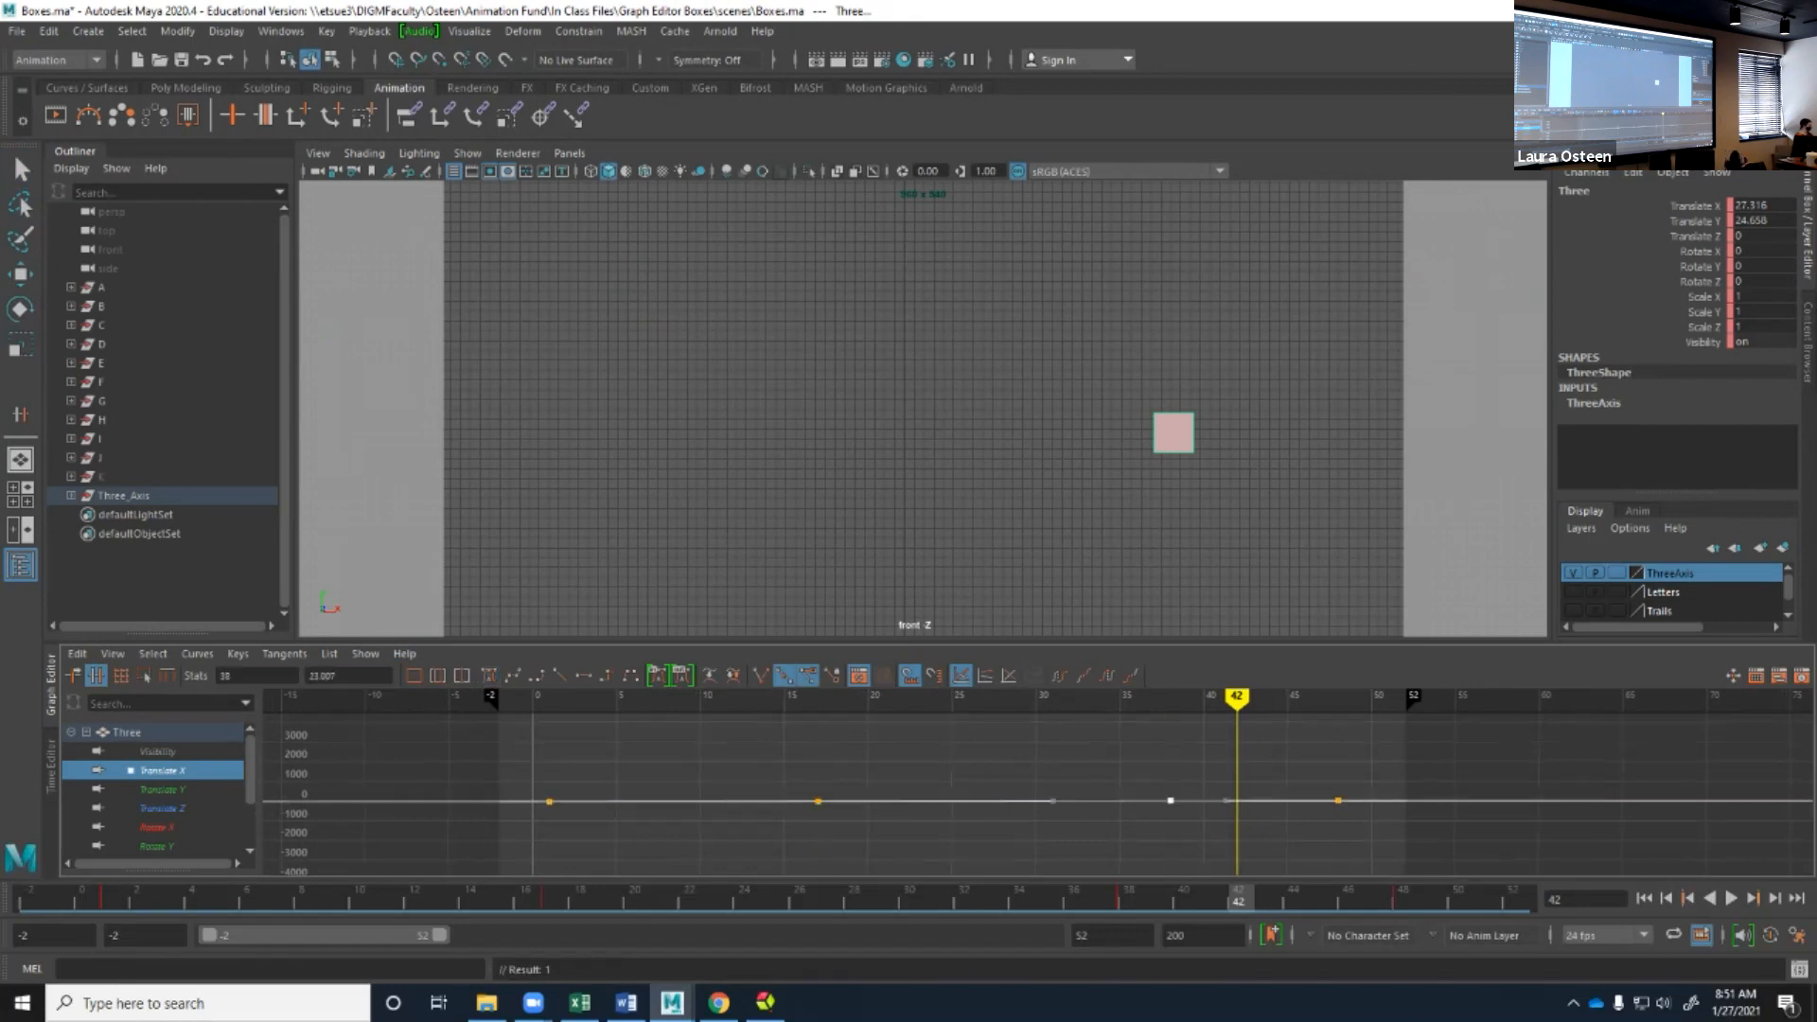
Raise the frame 17 Translate X key into a peak and lower the frame 38 key to about -2390.
key("q")
left_click_drag(786, 790, 829, 827)
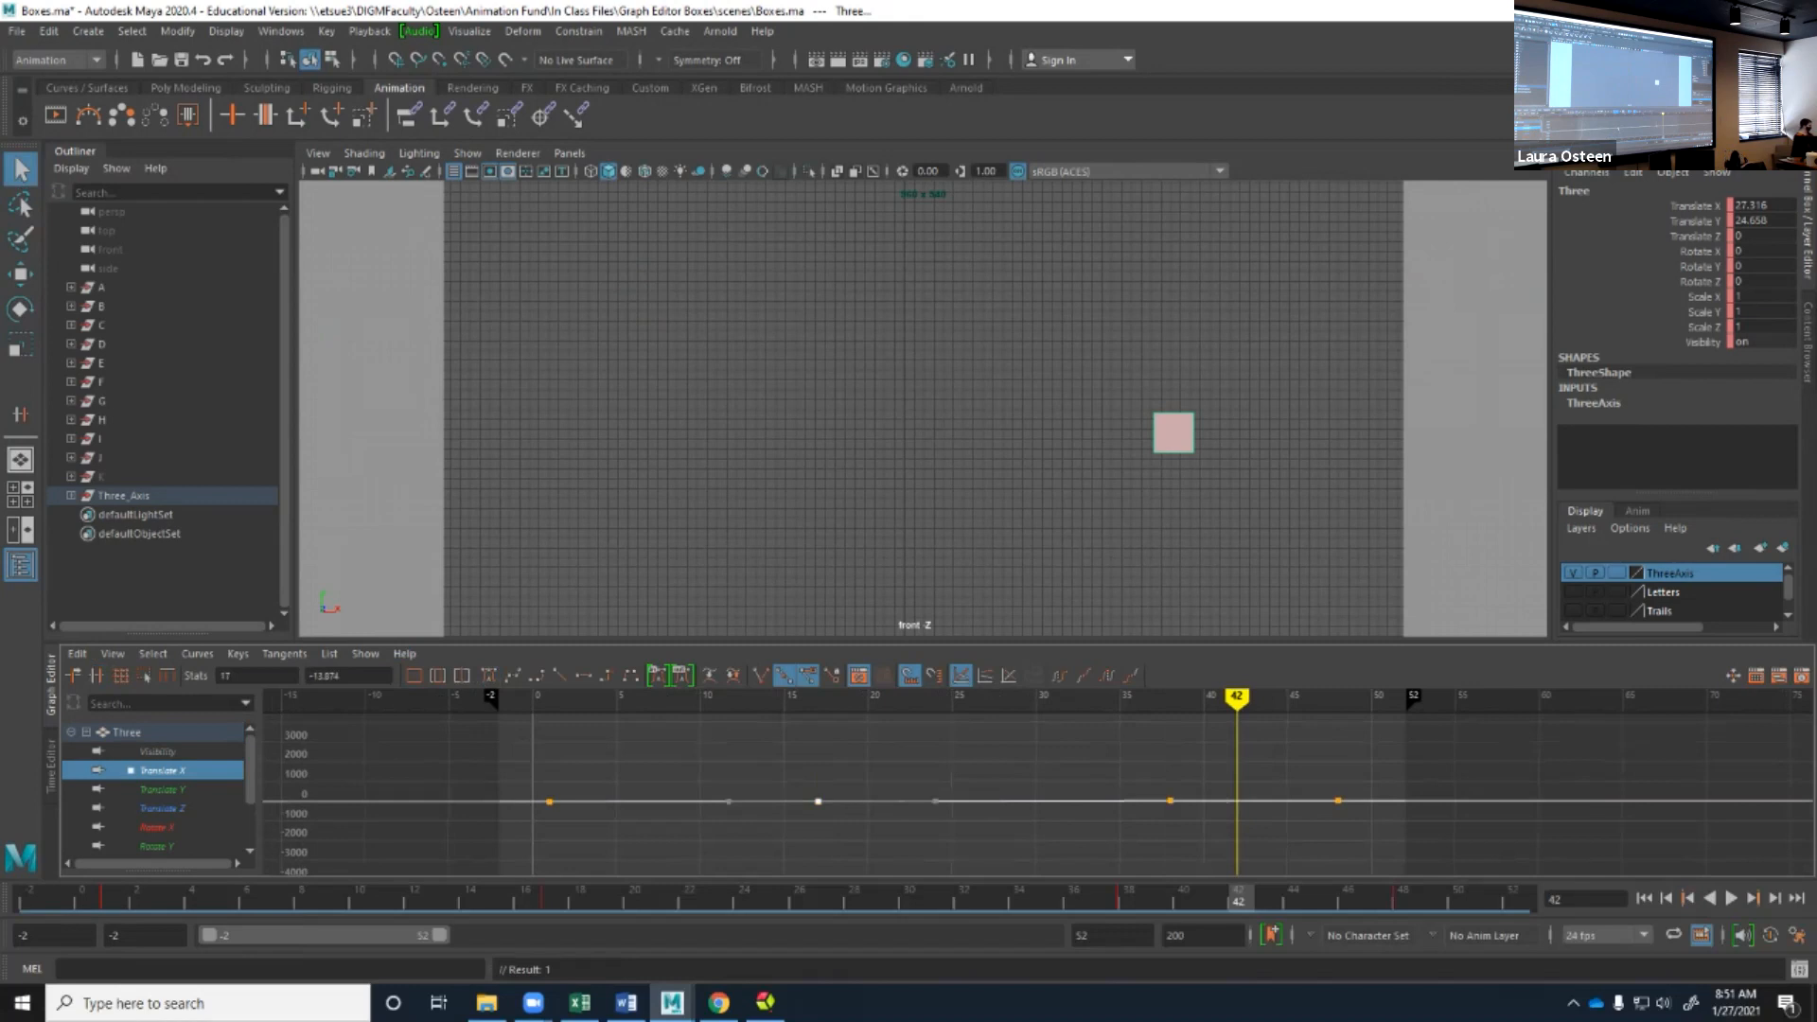
middle_click_drag(819, 802, 818, 737)
left_click(1170, 802)
middle_click_drag(1170, 802, 1170, 847)
Play back the animation, return to frame 1 with the keys deselected, and reframe the box in the front view.
key("alt+v")
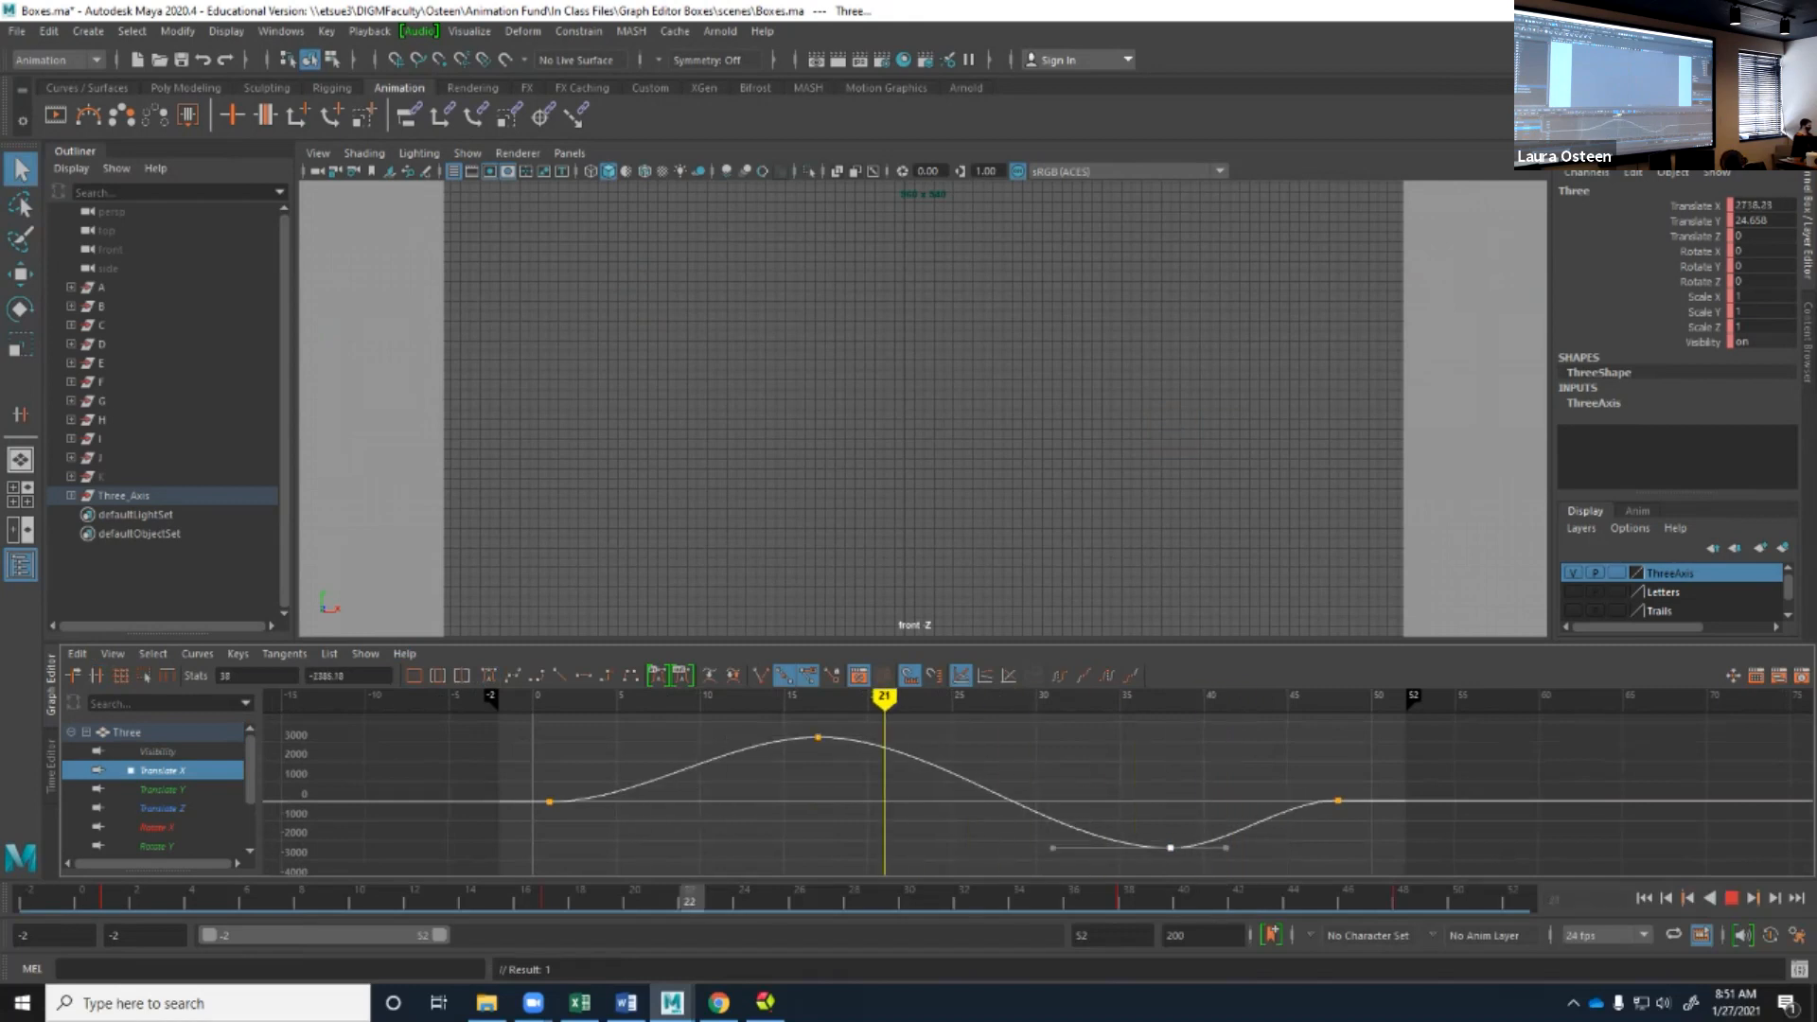
left_click_drag(751, 698, 550, 698)
left_click(619, 744)
scroll(993, 401, "down", 3)
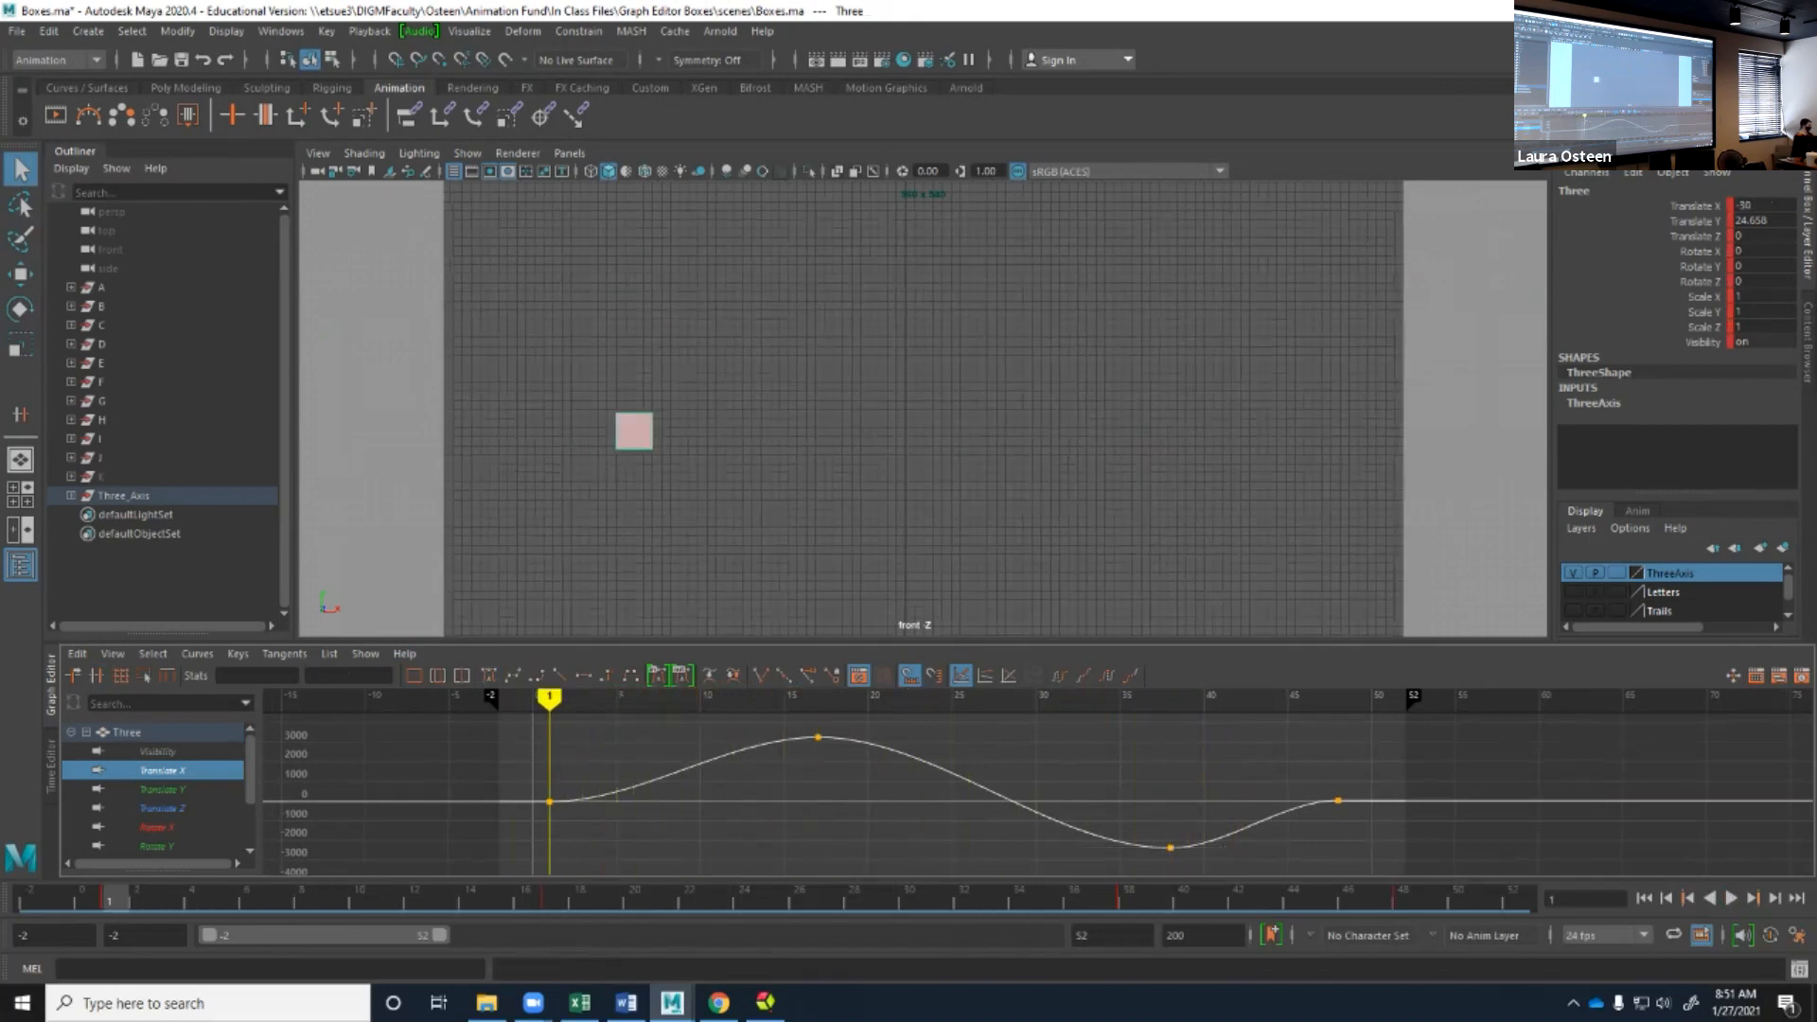
key("f")
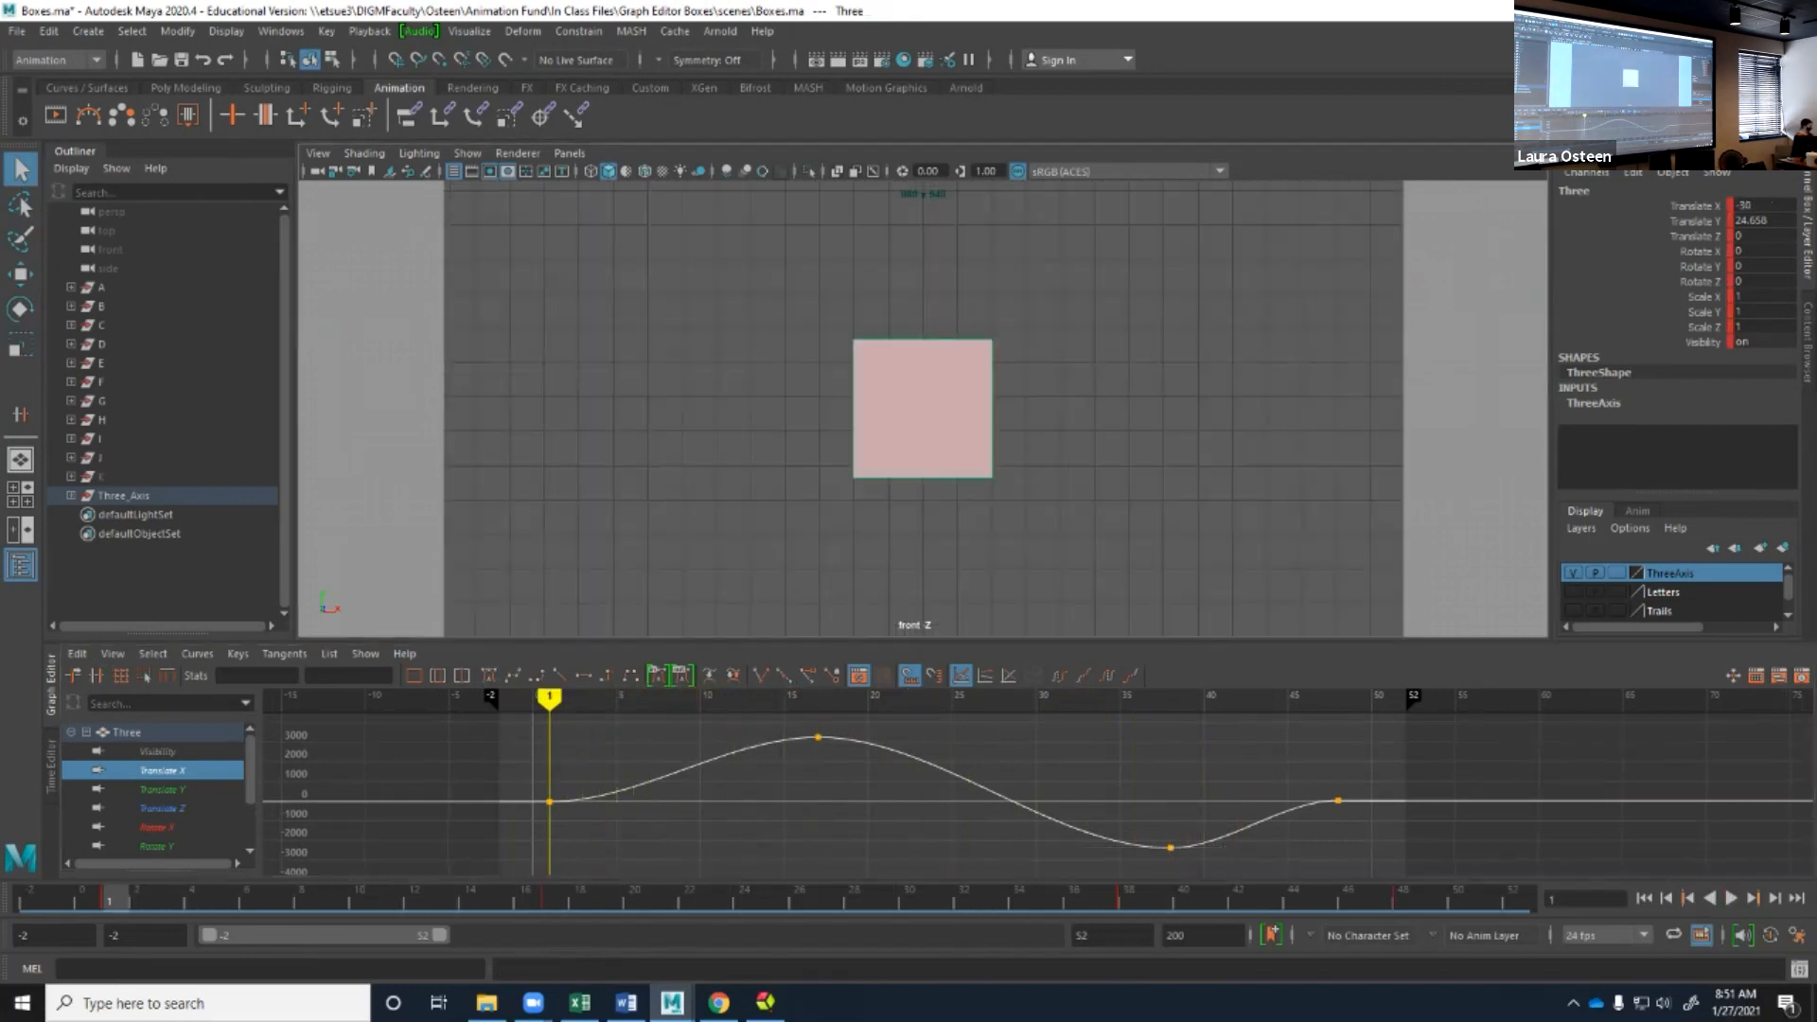
scroll(786, 409, "down", 5)
scroll(835, 410, "down", 2)
middle_click_drag(835, 410, 658, 405, "alt")
Lower the frame 17 peak key slightly to about 3000 with the Move Nearest Picked Key tool.
left_click(73, 675)
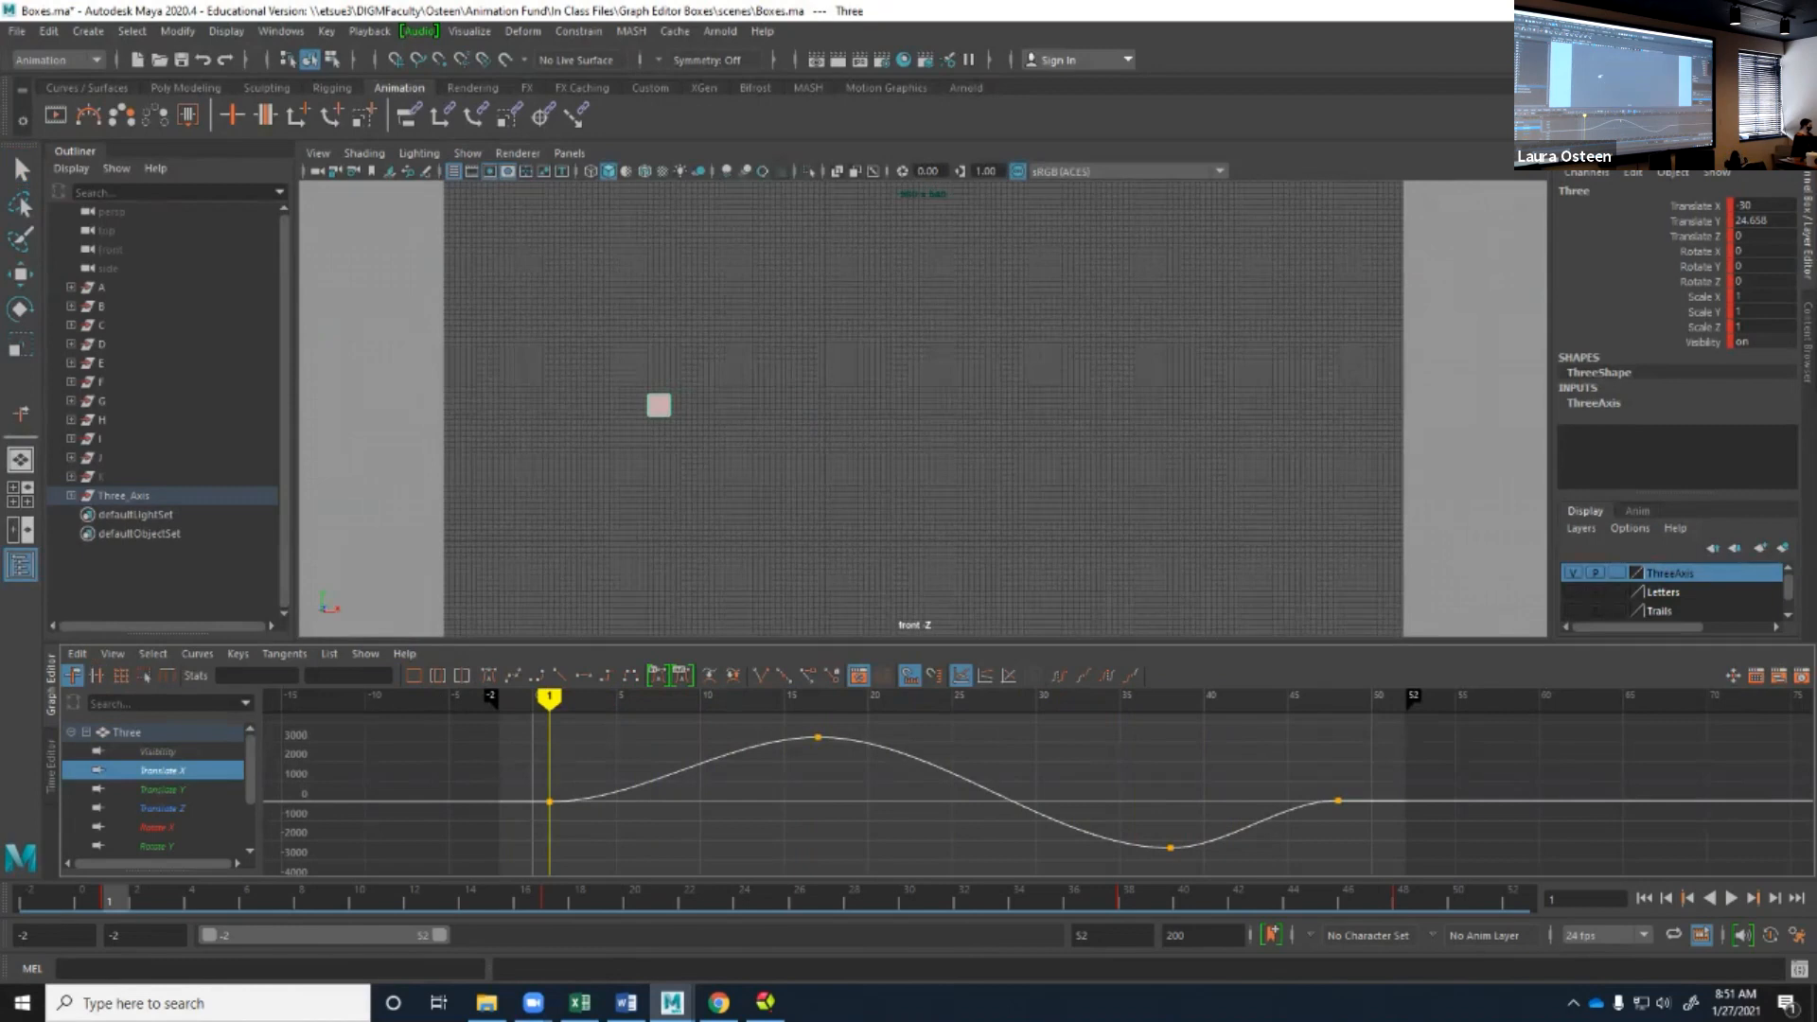
left_click(851, 741)
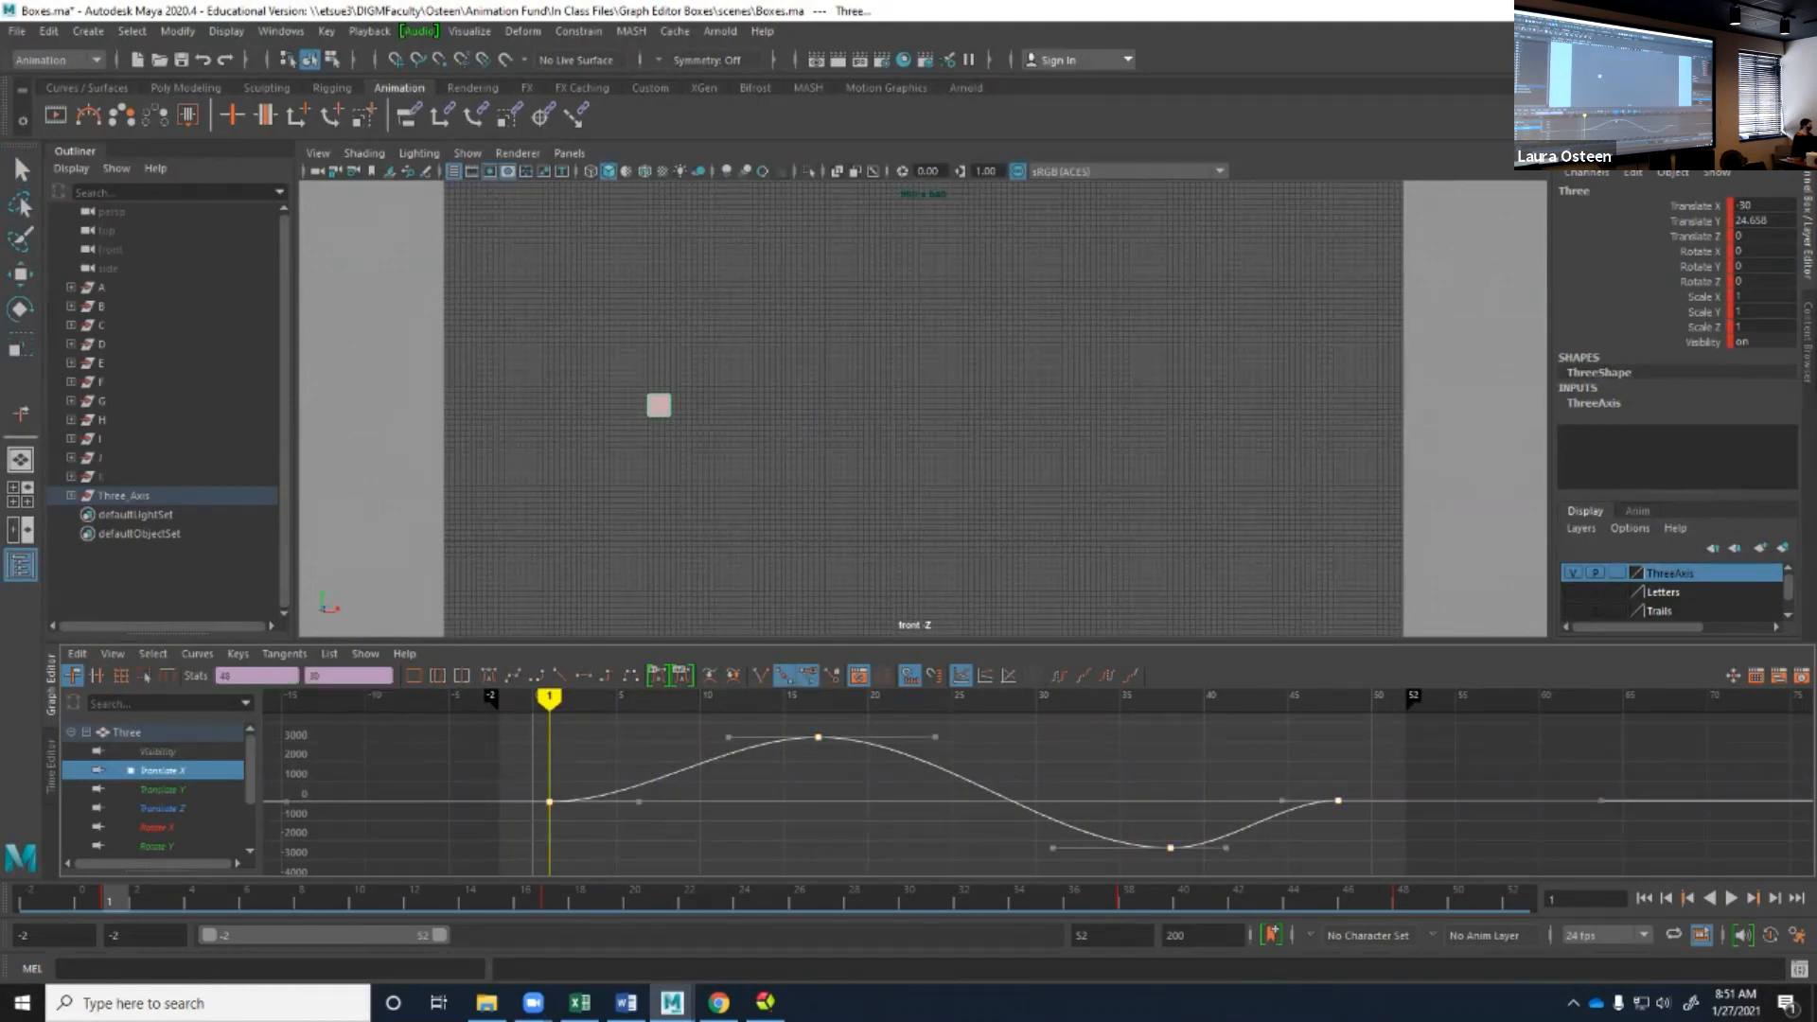
left_click(844, 759)
left_click(819, 737)
mouse_move(819, 737)
left_mouse_down()
mouse_move(799, 763)
mouse_move(852, 738)
mouse_move(750, 735)
mouse_move(817, 743)
left_mouse_up()
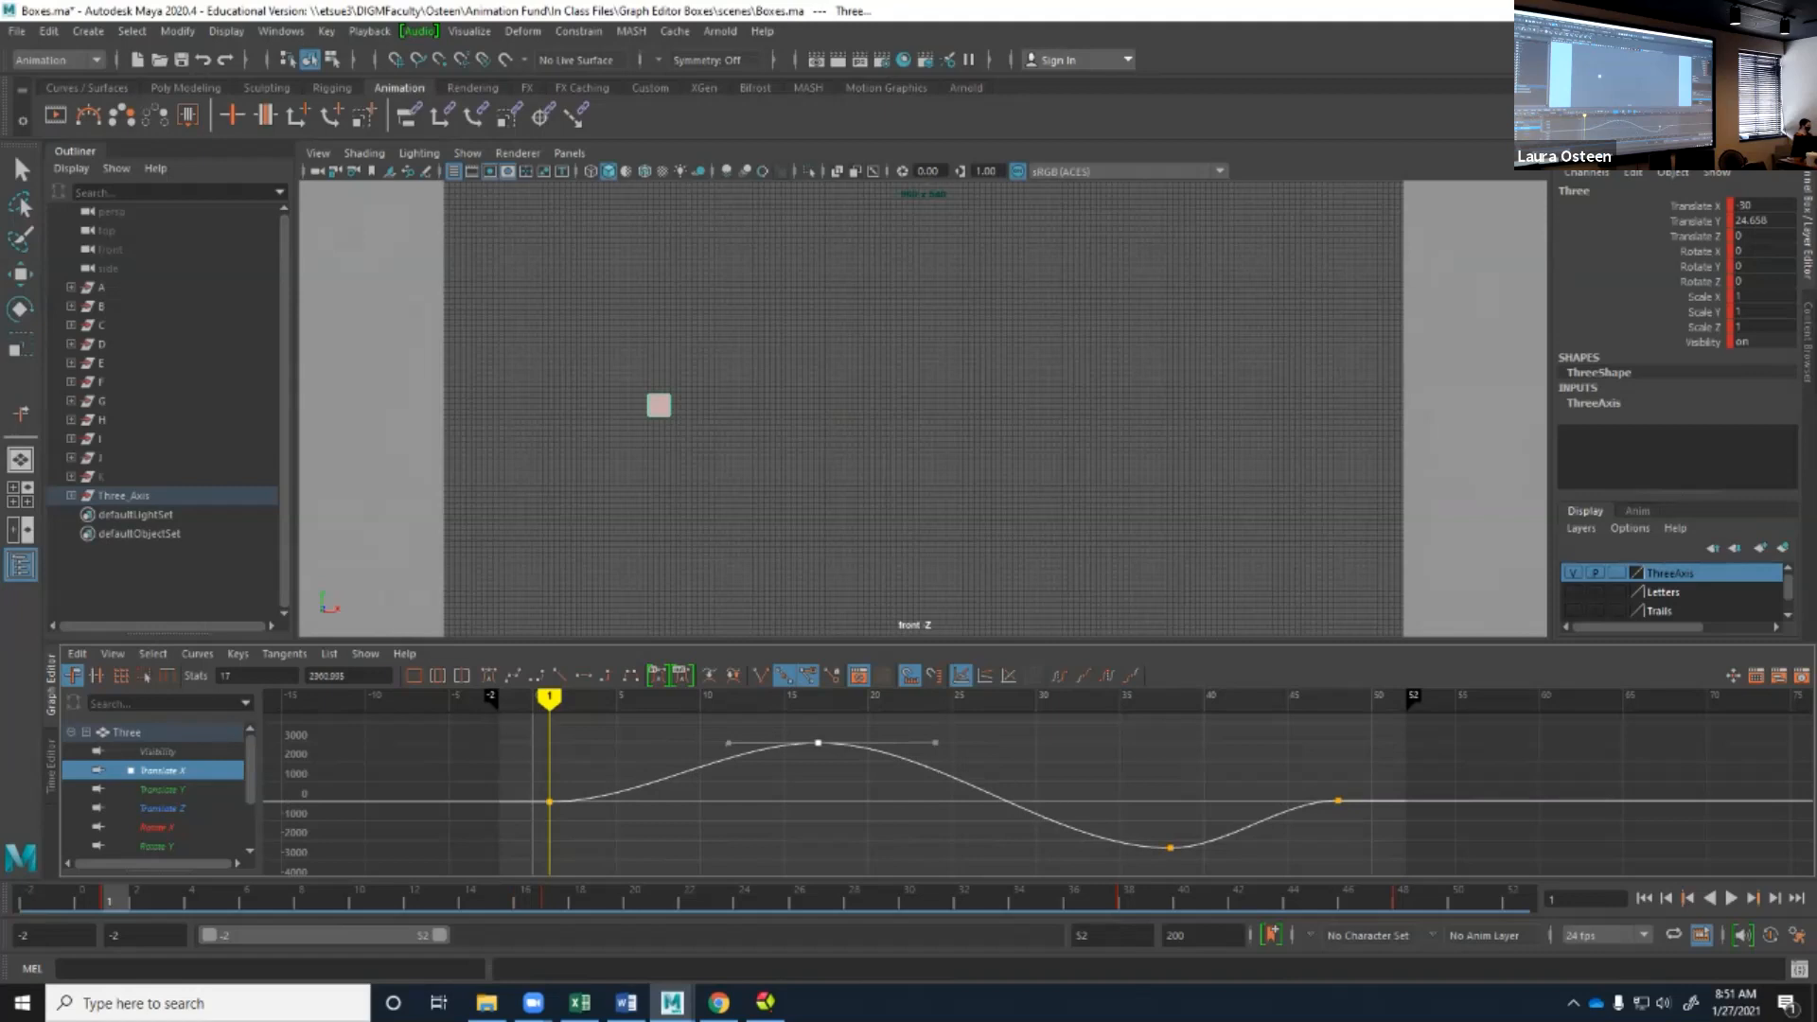
Tilt the frame 38 key's outgoing tangent upward and lower the last Translate X key to about -1270.
left_click(1170, 848)
left_click_drag(1226, 847, 1241, 815)
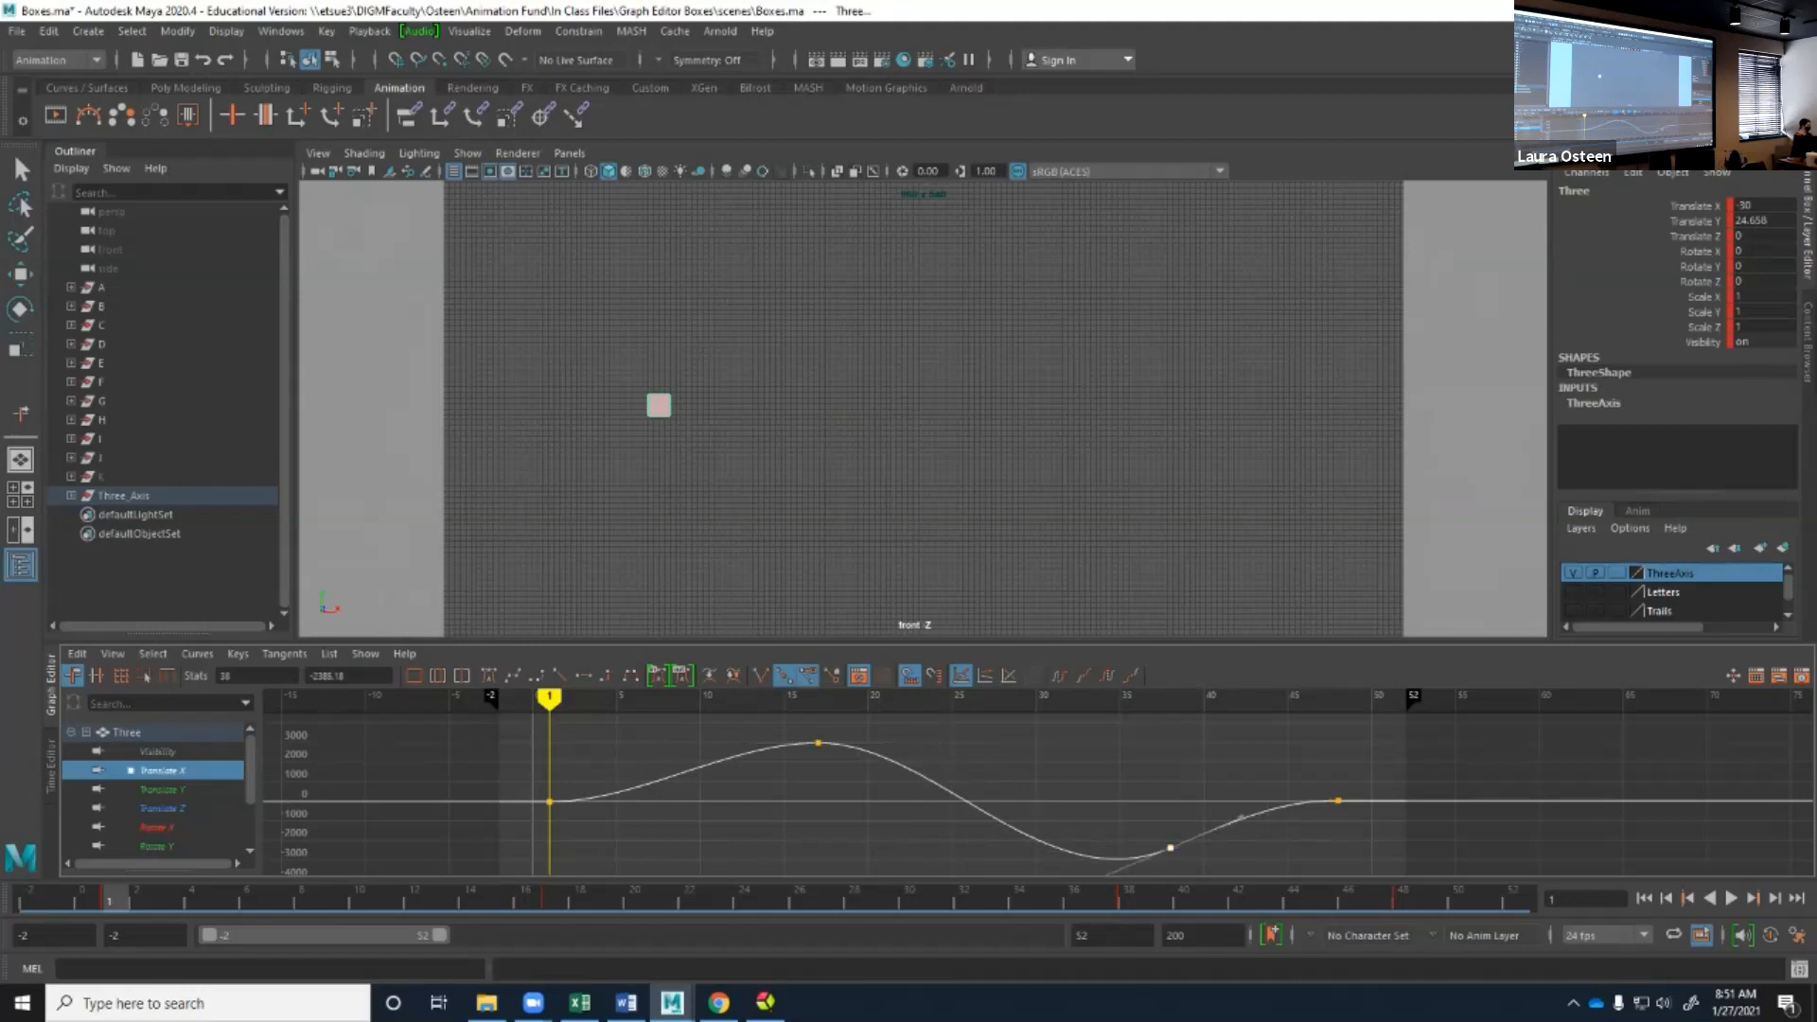
left_click(1338, 800)
middle_click_drag(1338, 801, 1338, 826)
Try moving the frame 17 peak key earlier and lower, and undo the move.
scroll(1338, 826, "down", 3)
scroll(1038, 793, "up", 3)
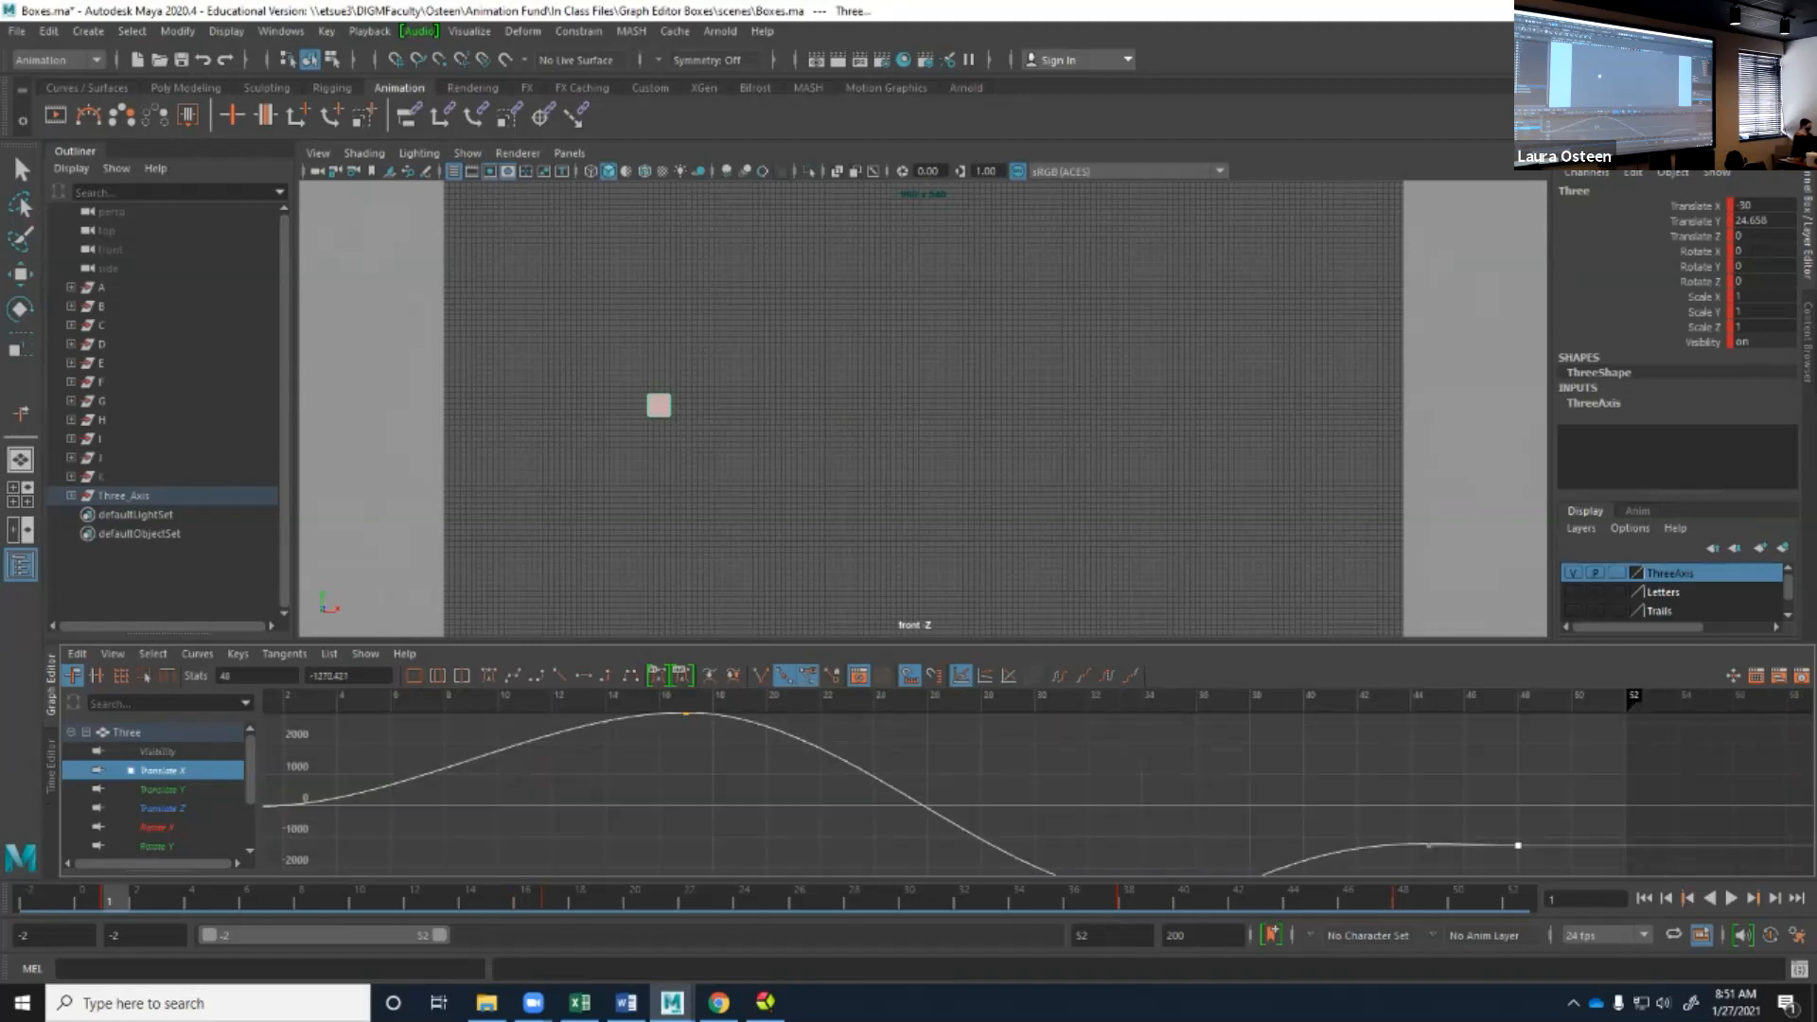
scroll(1036, 785, "down", 3)
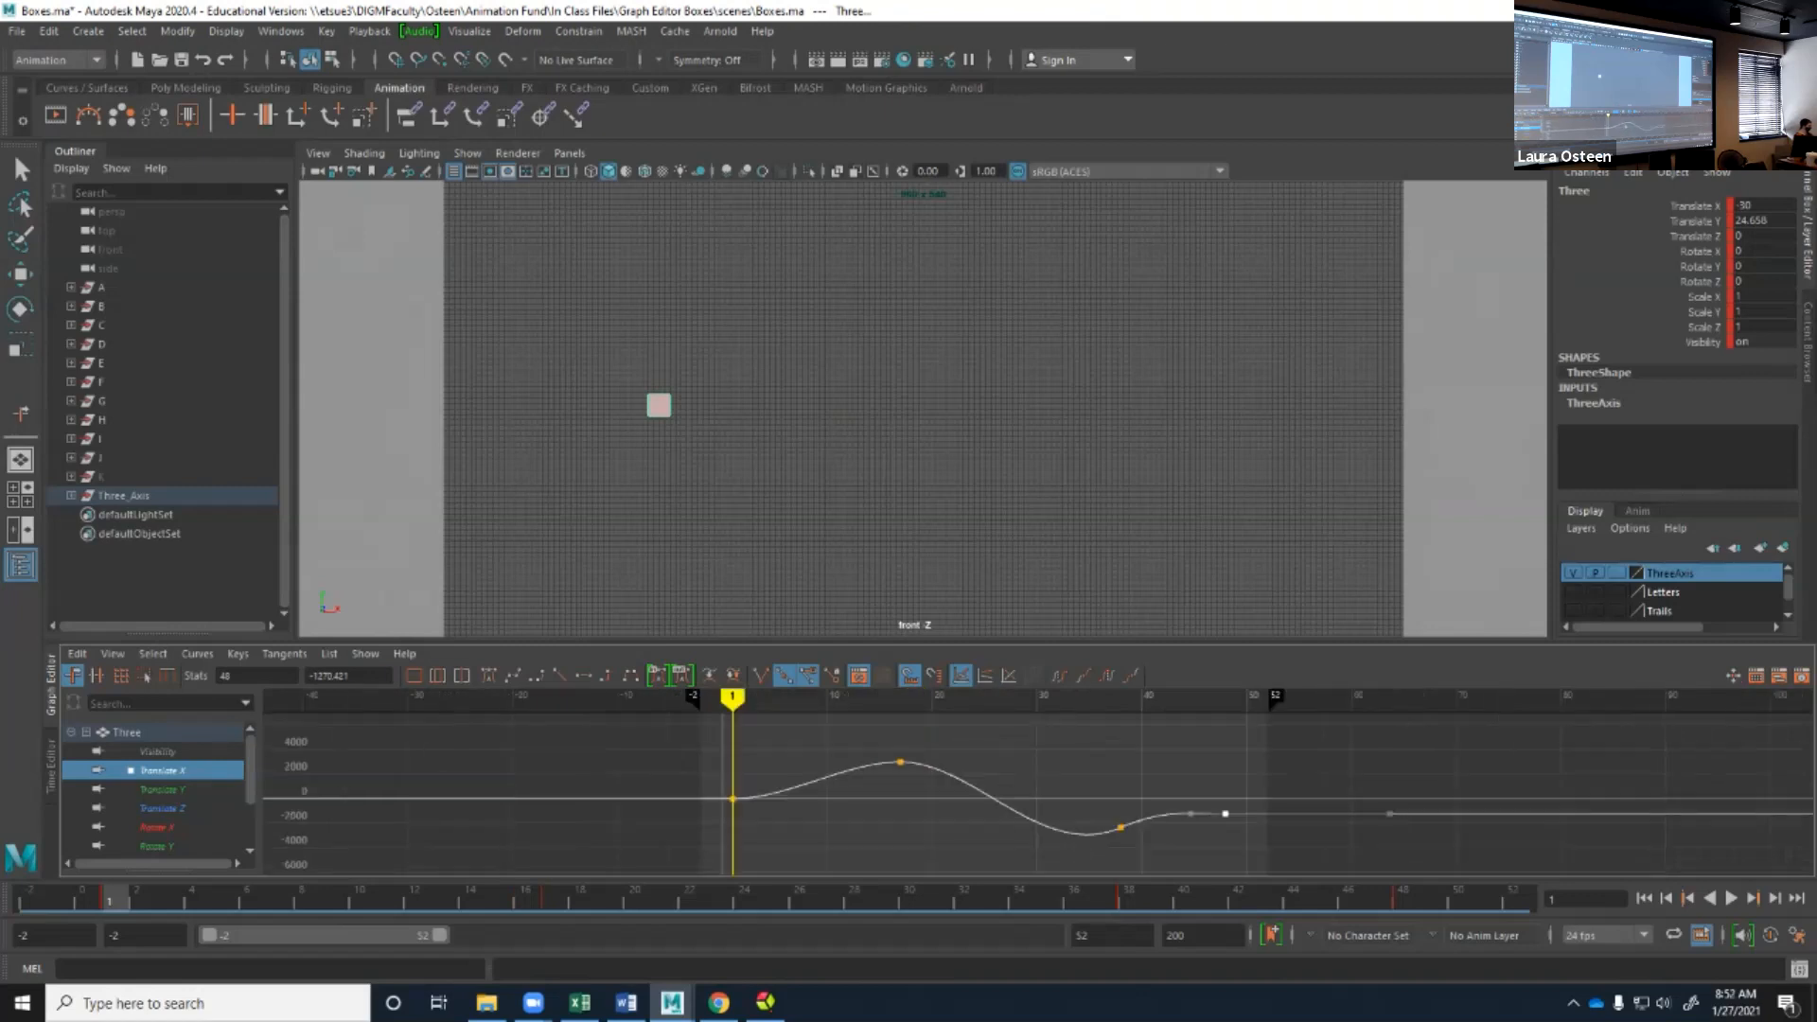
scroll(1037, 793, "up", 3)
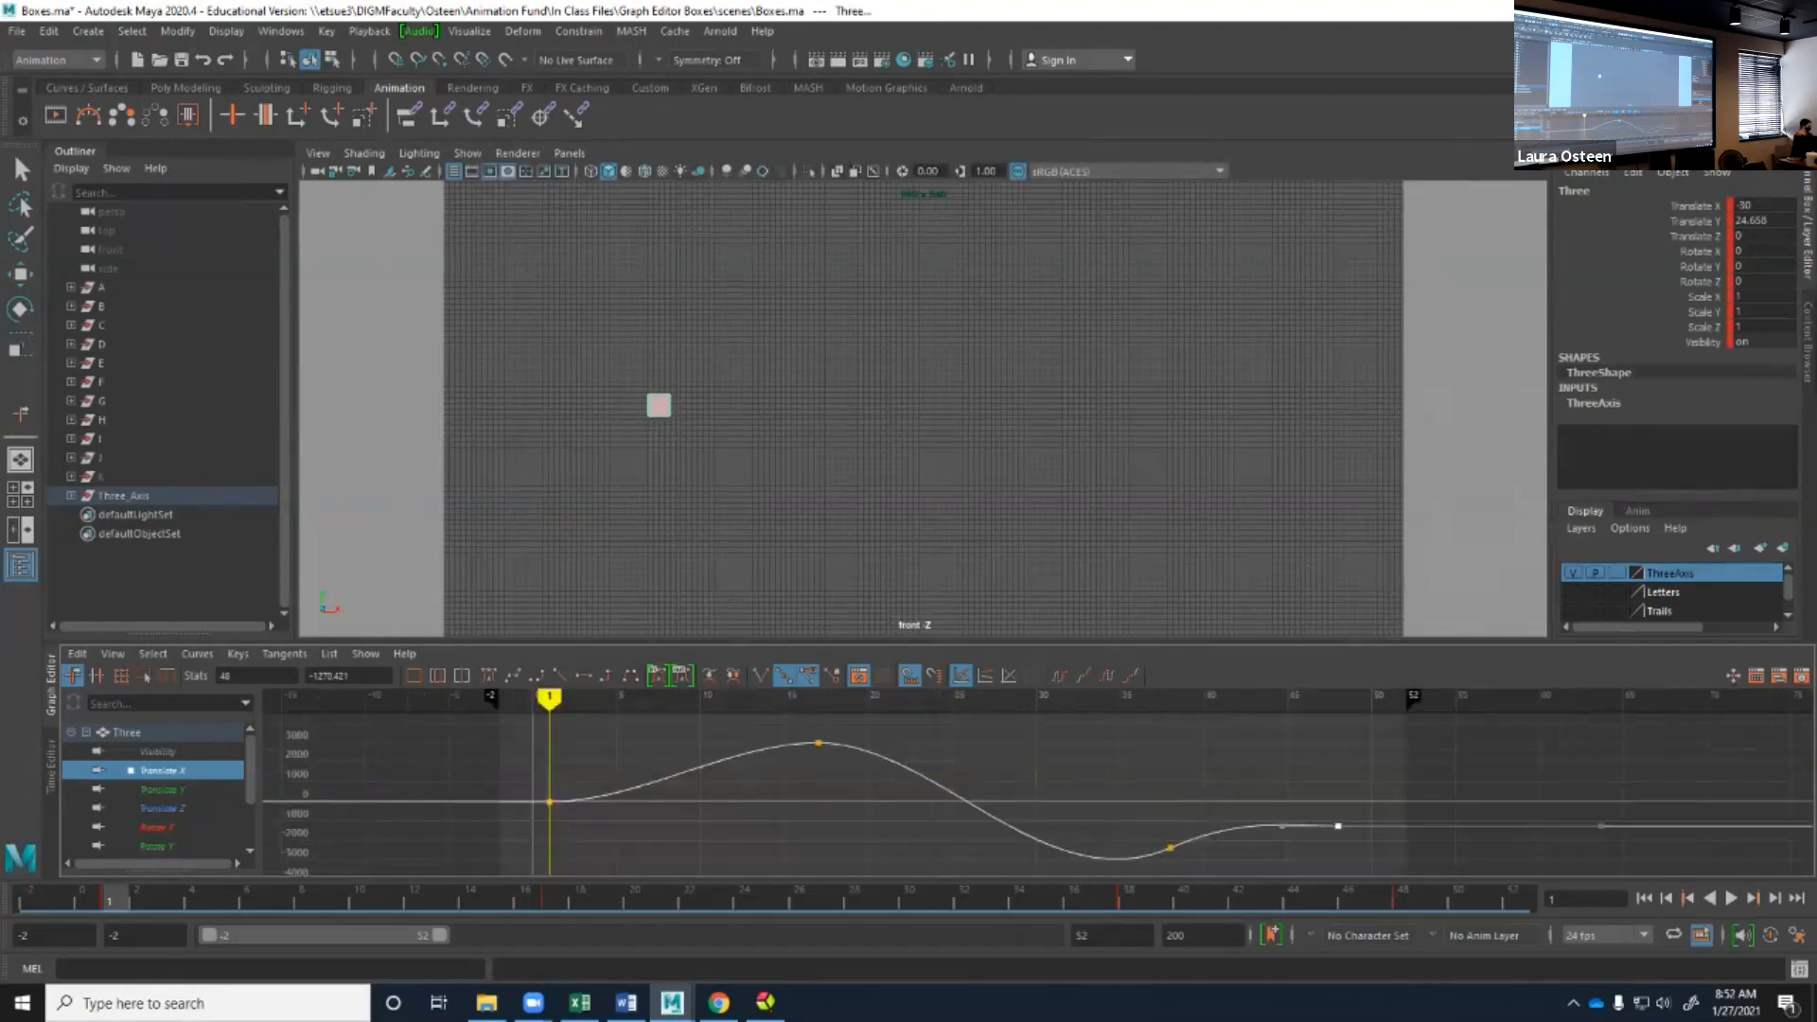
left_click(819, 742)
middle_click_drag(820, 742, 783, 754)
key("ctrl+z")
key("ctrl+z")
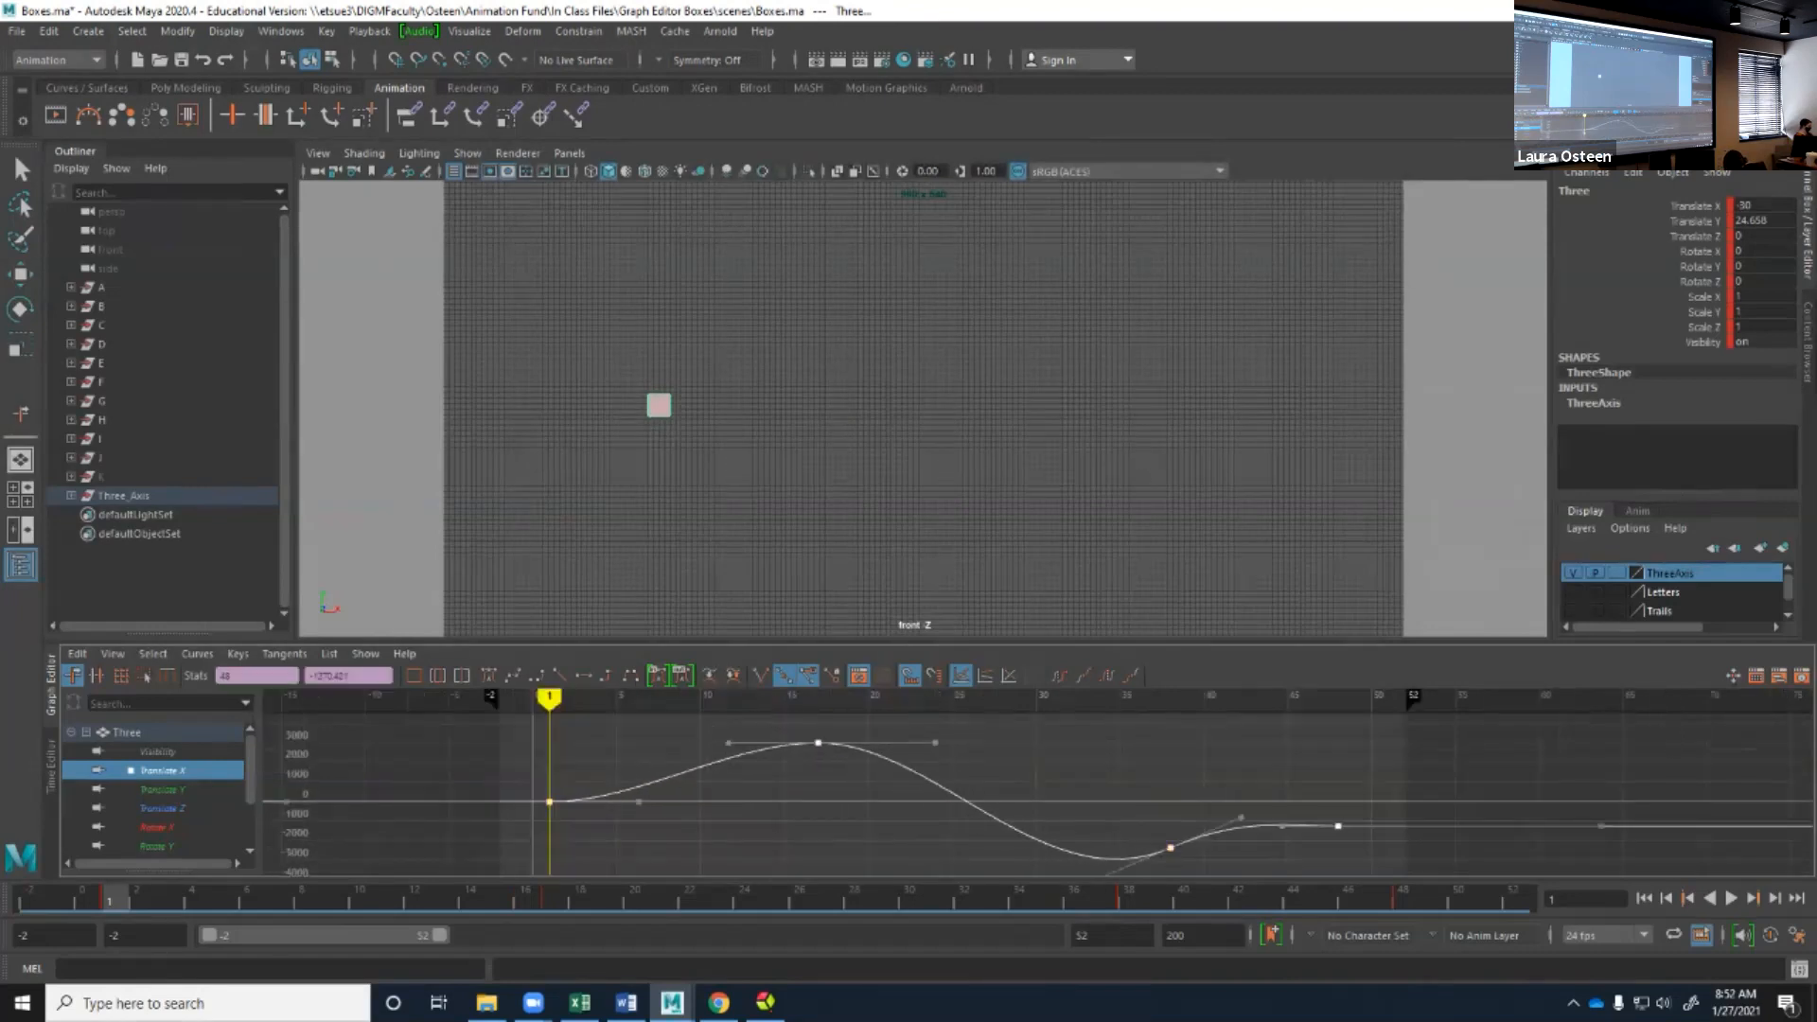
Reshape the Translate X curve: raise the first key to about 1078, and shift the others to about frames 16, 34 and 50.
left_click(552, 801)
mouse_move(549, 802)
middle_mouse_down()
mouse_move(600, 797)
mouse_move(552, 816)
mouse_move(566, 779)
mouse_move(551, 781)
middle_mouse_up()
scroll(550, 781, "down", 3)
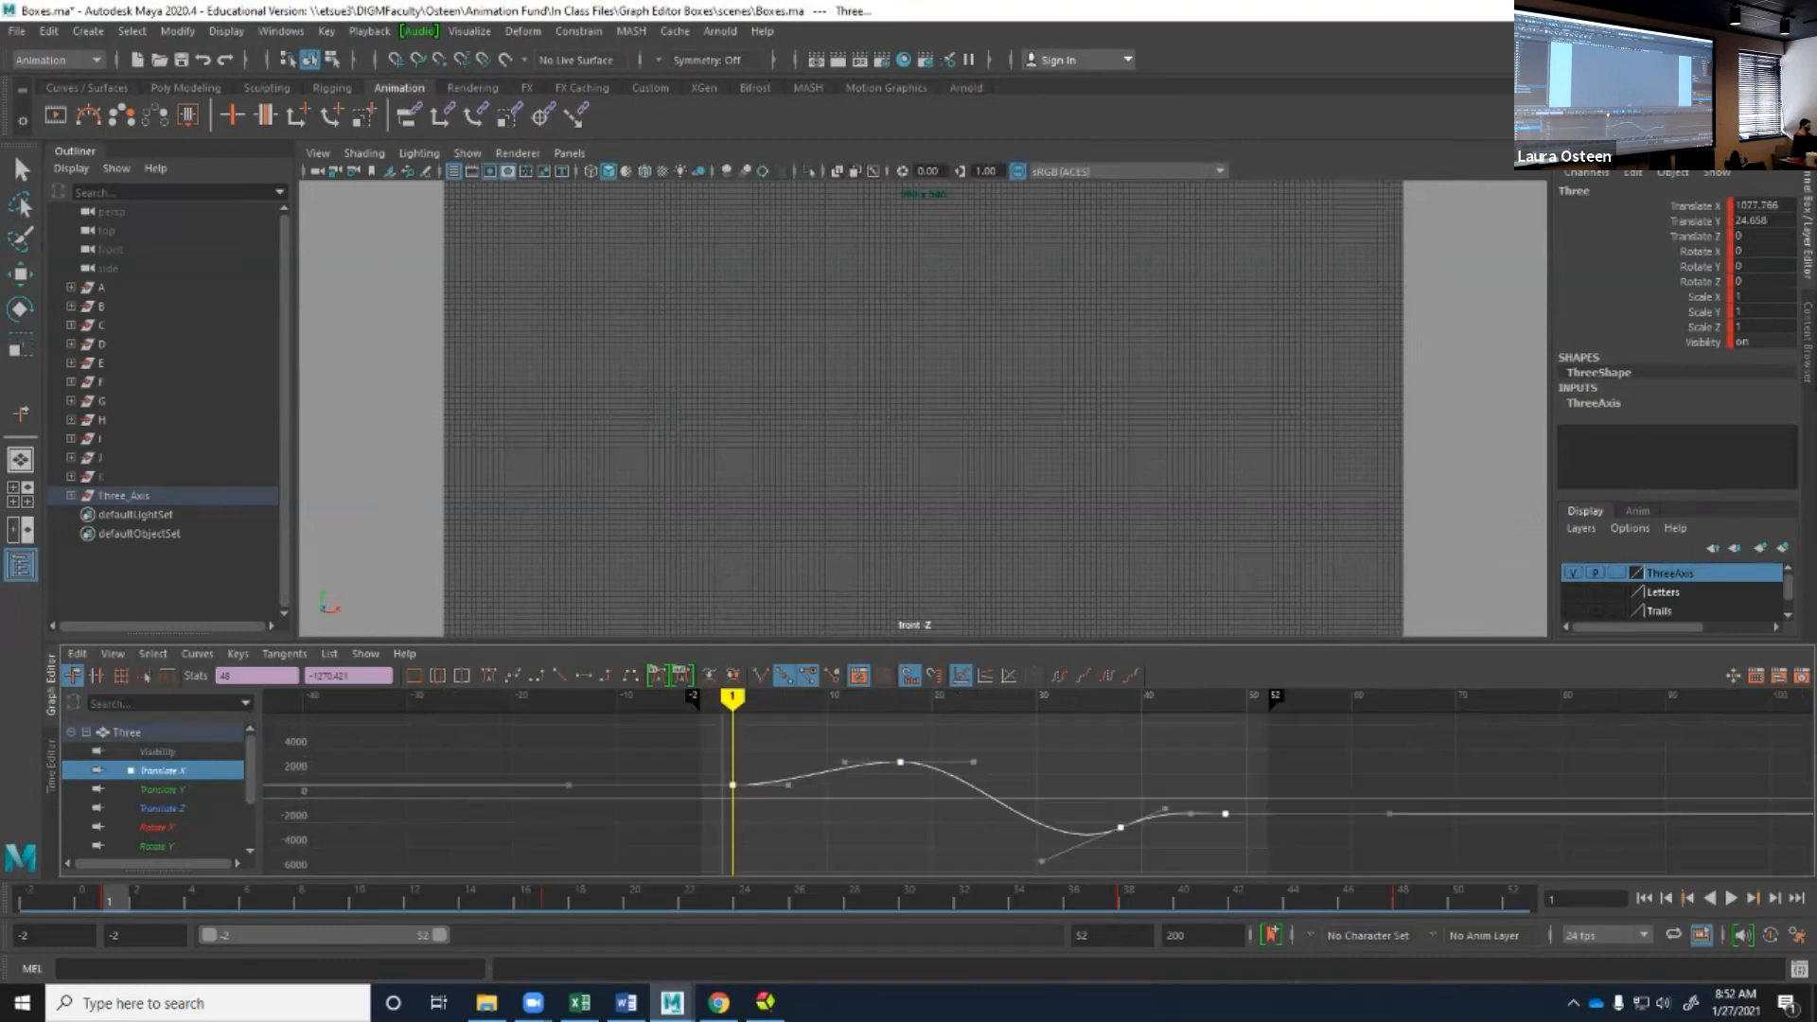
middle_click_drag(1120, 828, 1079, 809)
middle_click_drag(1226, 813, 1246, 748)
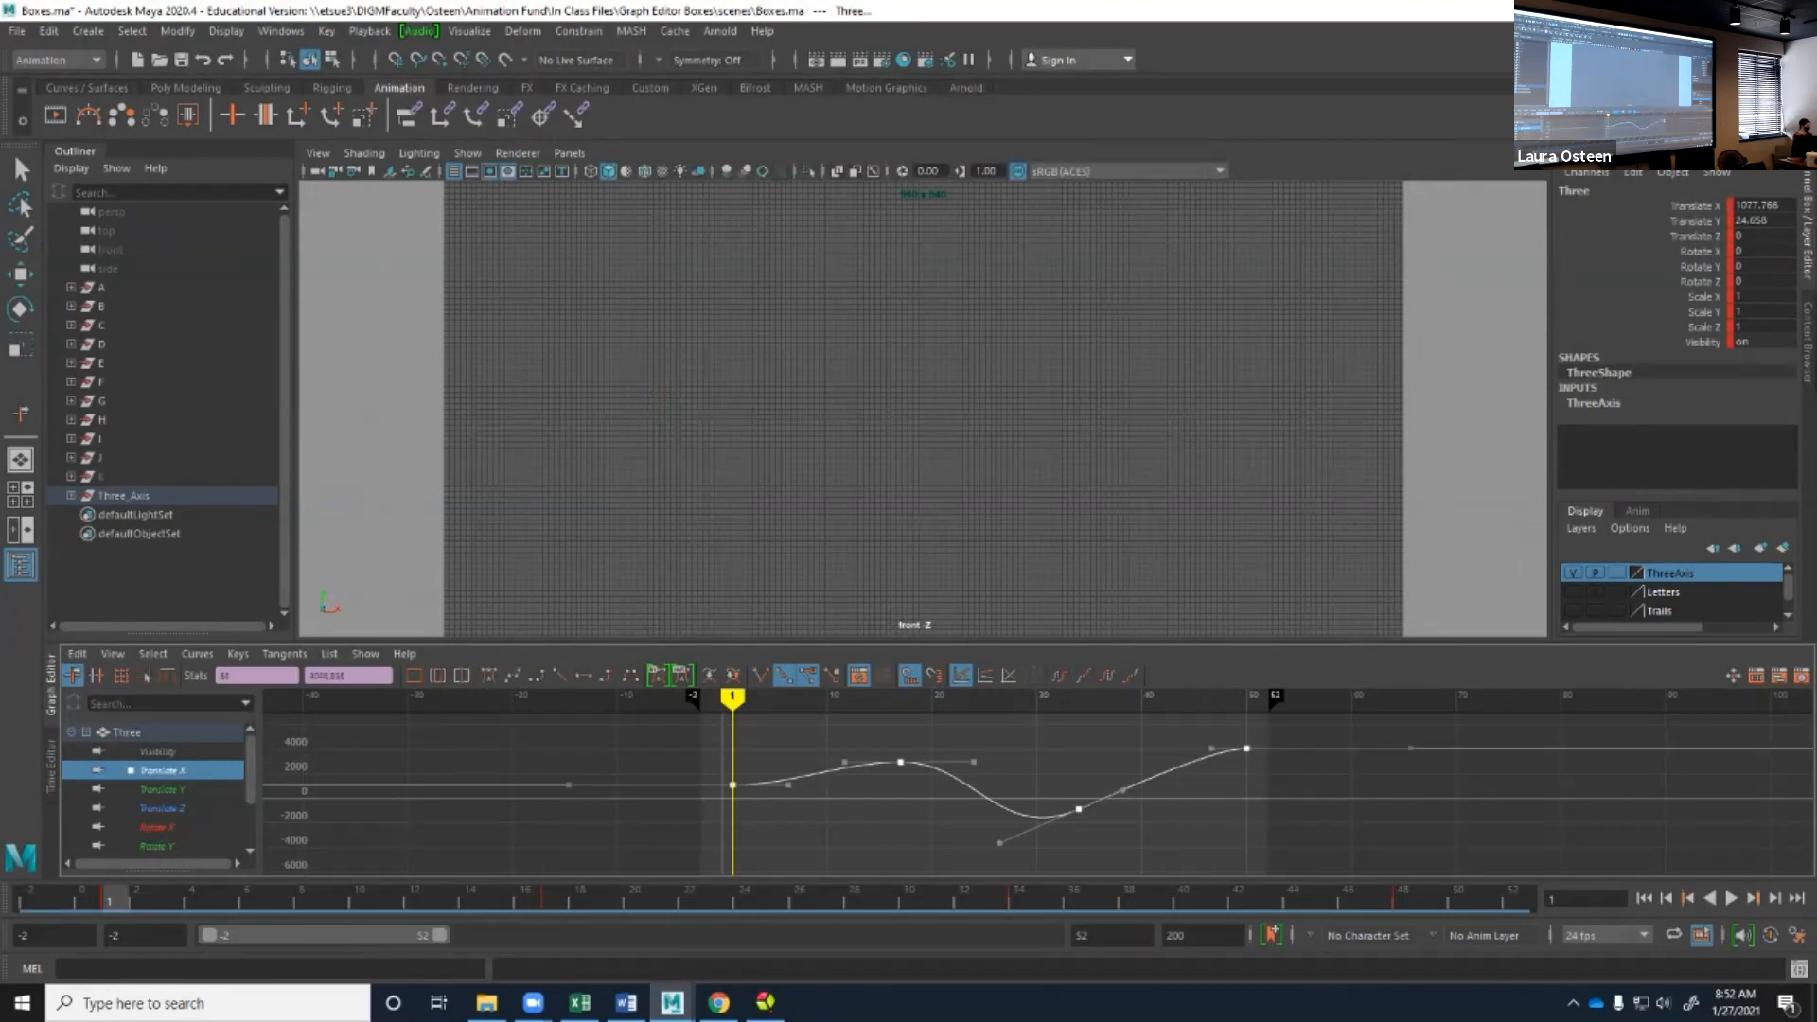
mouse_move(900, 762)
middle_mouse_down()
mouse_move(920, 749)
mouse_move(900, 774)
mouse_move(889, 759)
middle_mouse_up()
Insert a Translate X key near frame -17, ahead of the first key, and move it to frame 44 at about -3400.
scroll(890, 759, "down", 3)
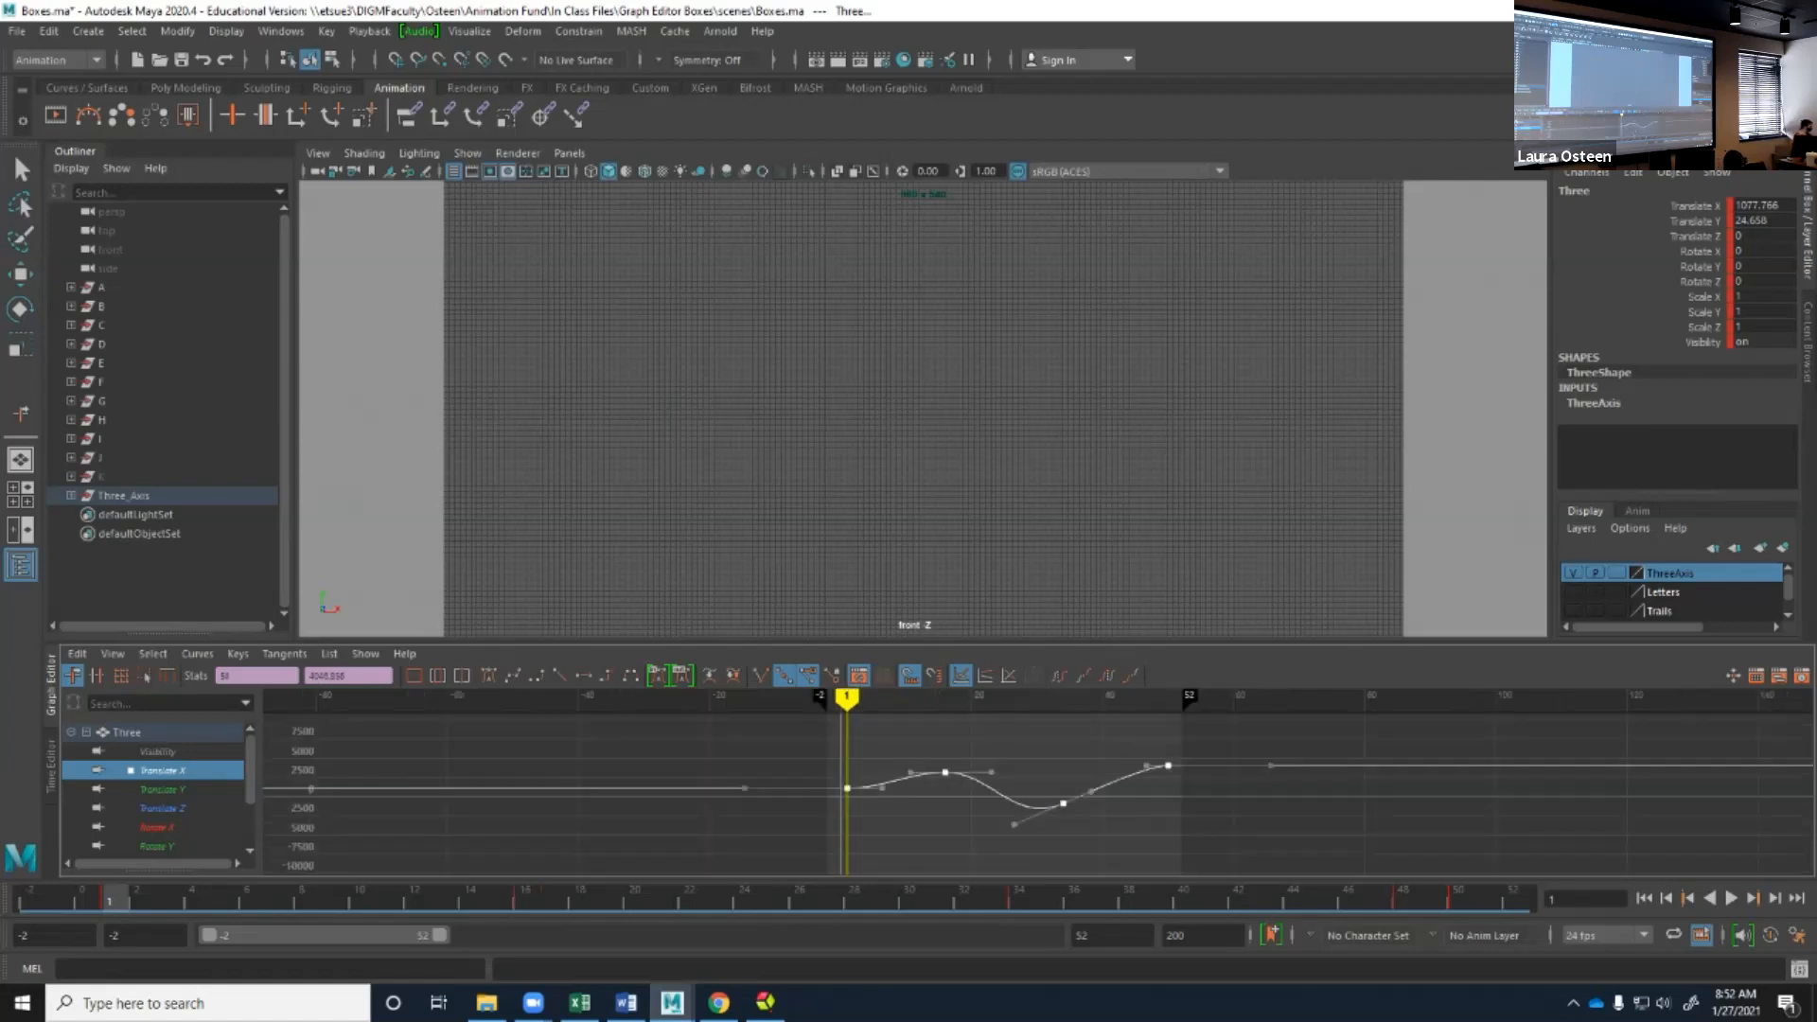
key("i")
left_click(238, 653)
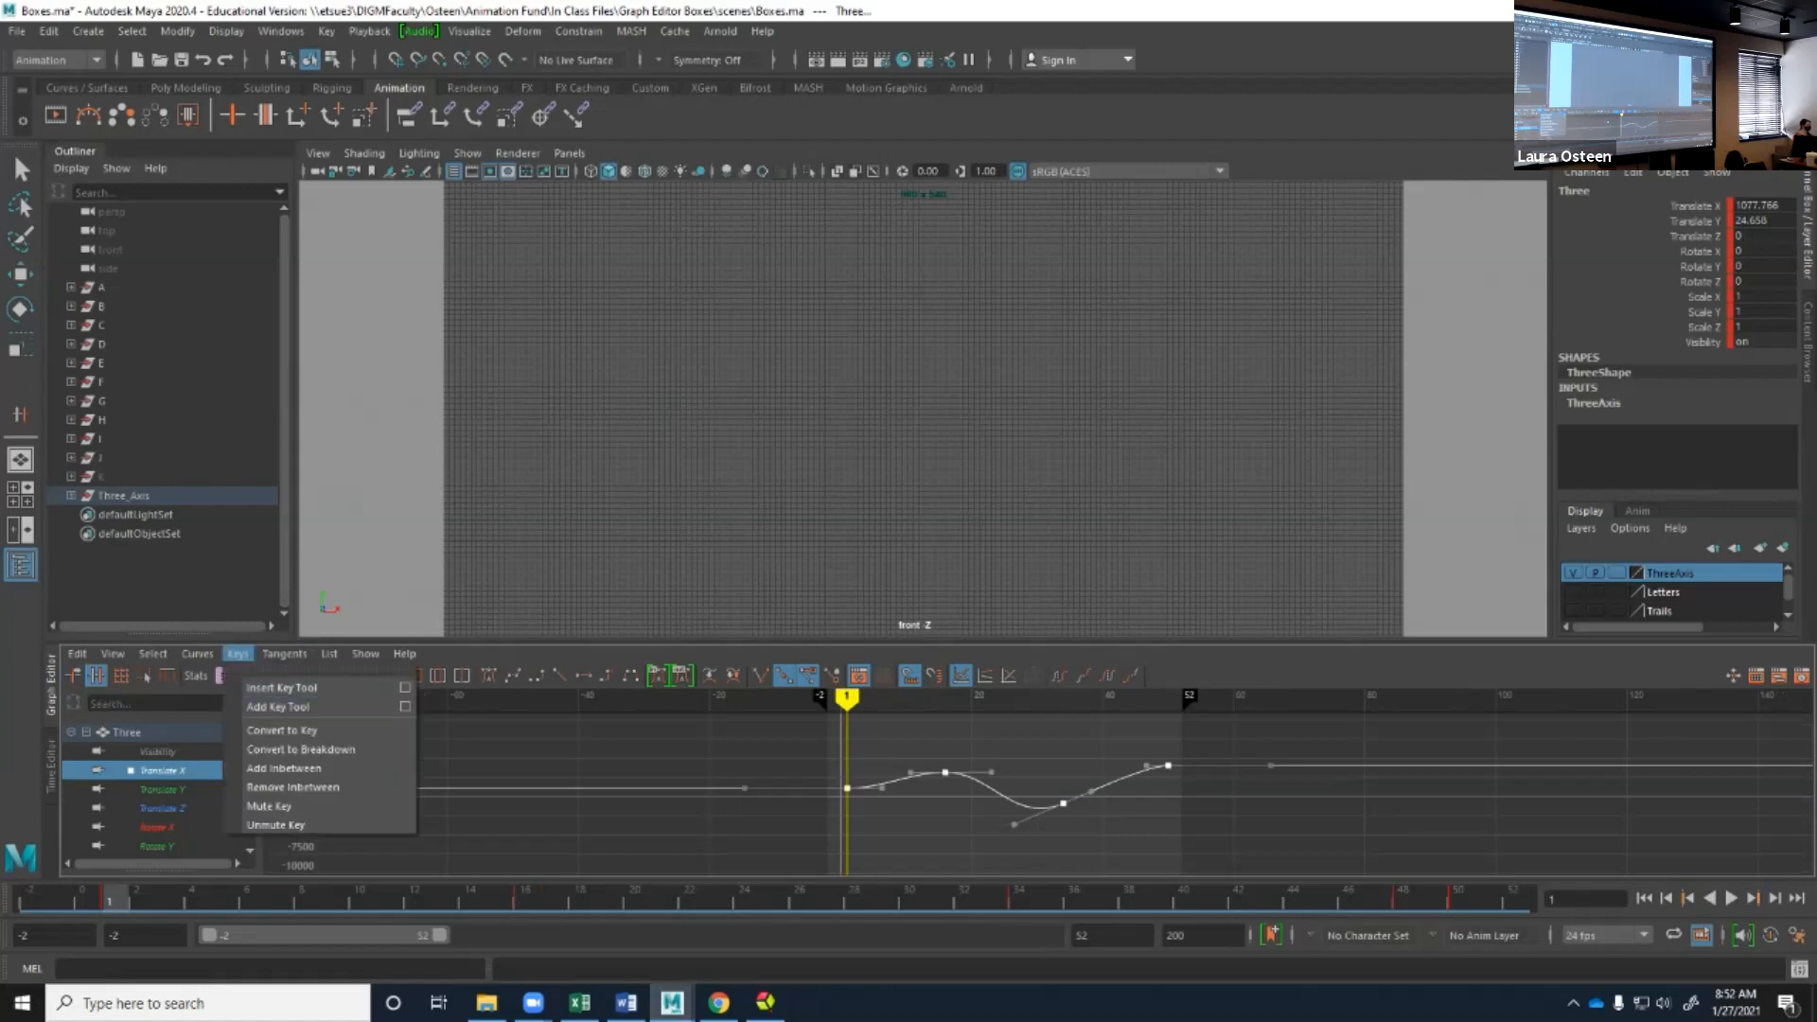
middle_click(729, 787)
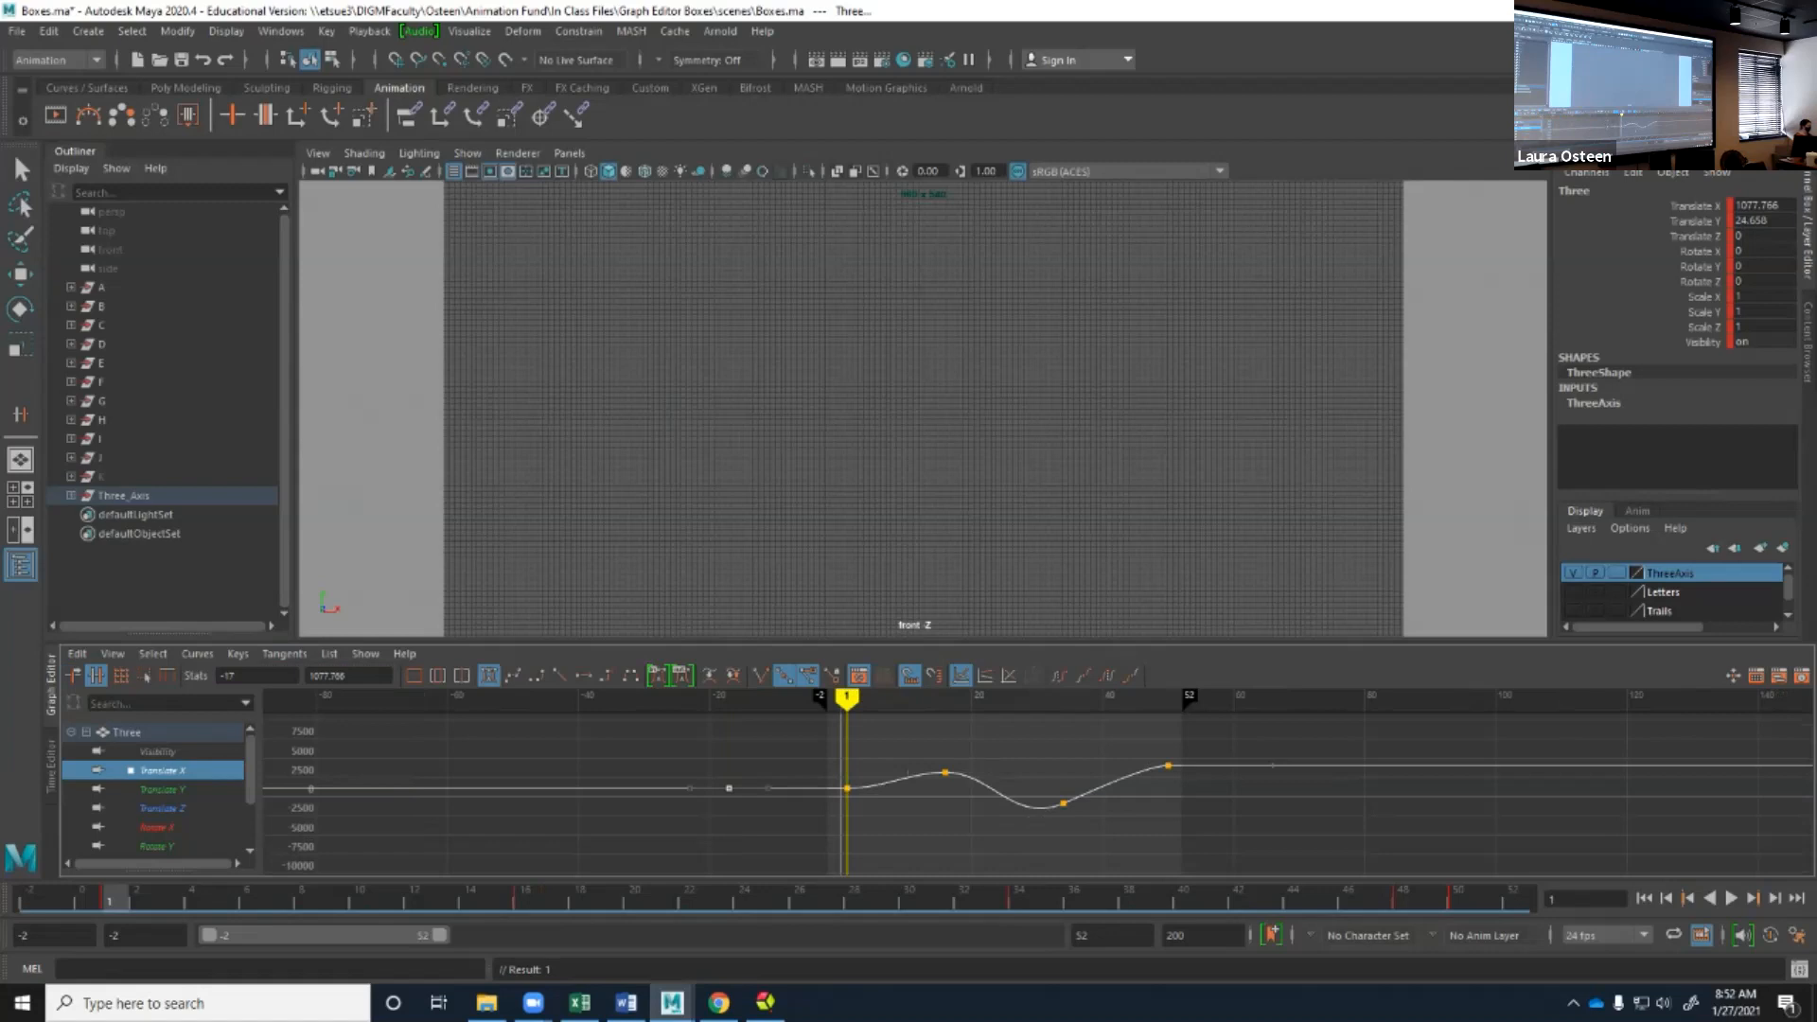
key("ctrl+z")
key("q")
left_click_drag(746, 777, 713, 821)
middle_click_drag(729, 788, 1129, 824)
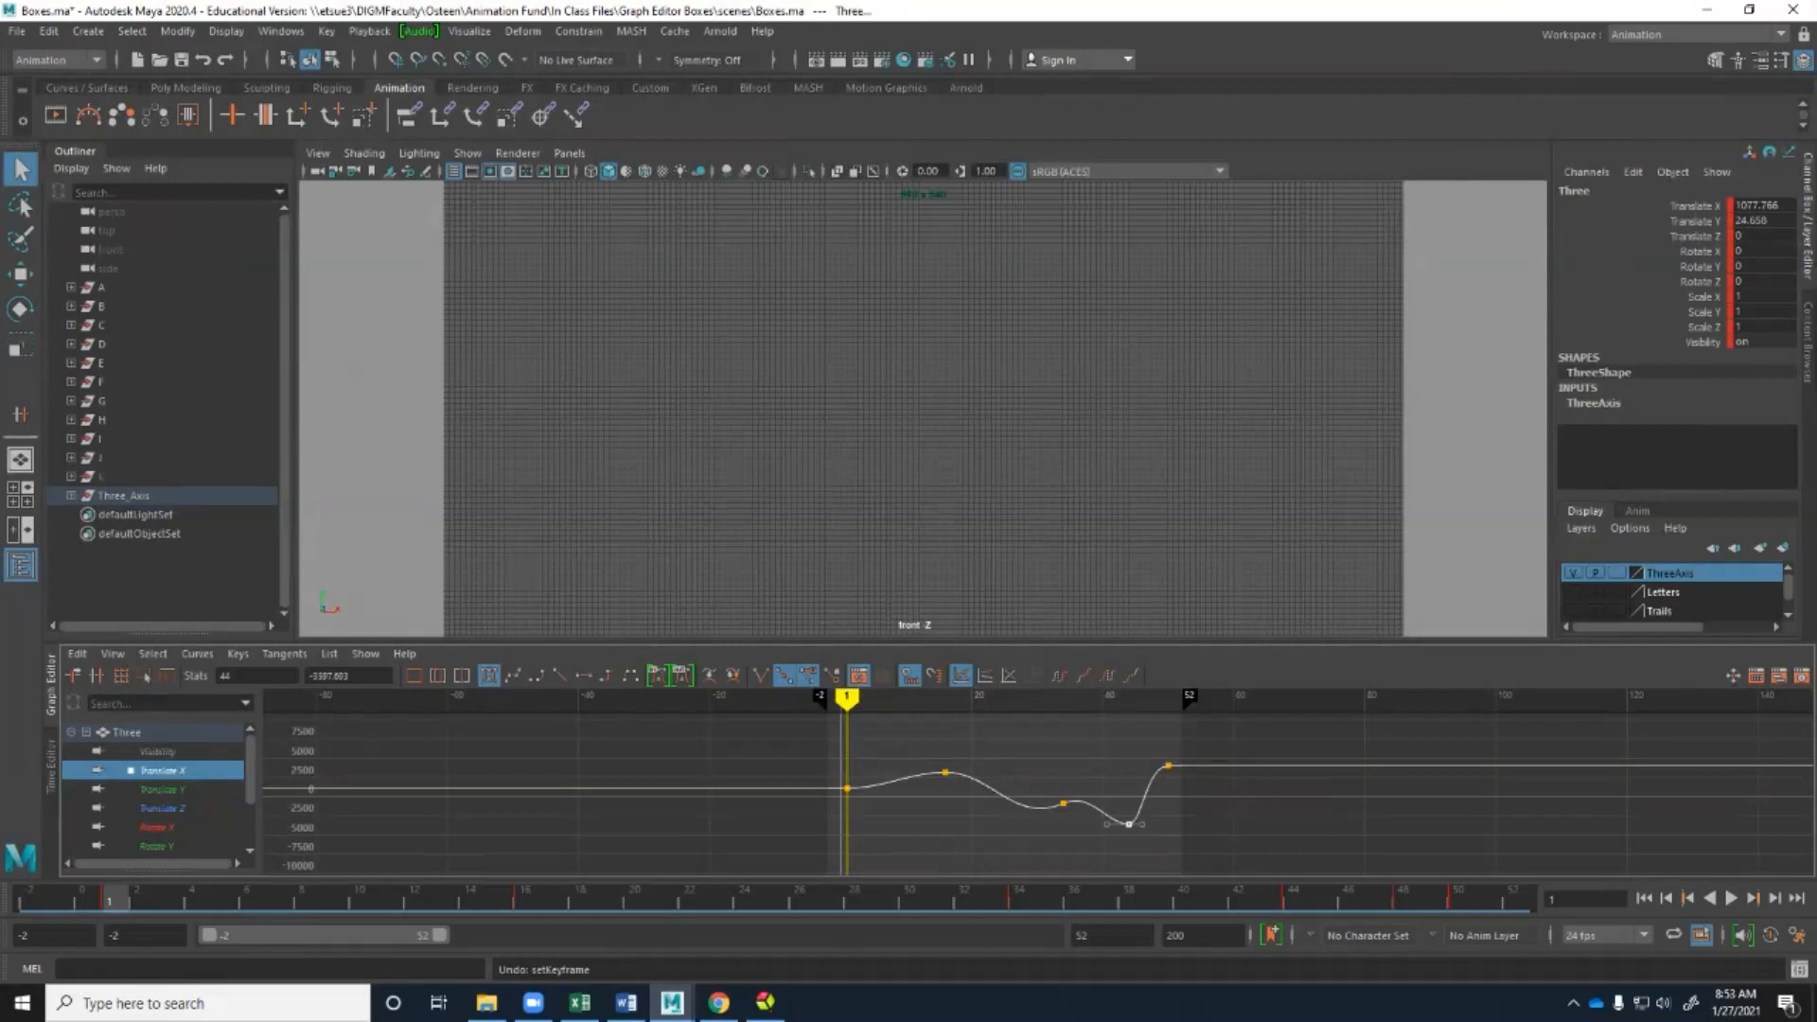
Move the Translate X peak key to frame 14 and raise it to about 7280.
scroll(1041, 785, "up", 2)
scroll(1040, 785, "down", 2)
scroll(1041, 785, "up", 2)
mouse_move(1041, 785)
middle_mouse_down("alt")
mouse_move(961, 778)
mouse_move(863, 814)
mouse_move(1034, 775)
mouse_move(1526, 808)
mouse_move(1169, 858)
mouse_move(1058, 821)
mouse_move(1087, 783)
mouse_move(1033, 782)
middle_mouse_up("alt")
right_click_drag(1033, 782, 1278, 786, "alt")
key("a")
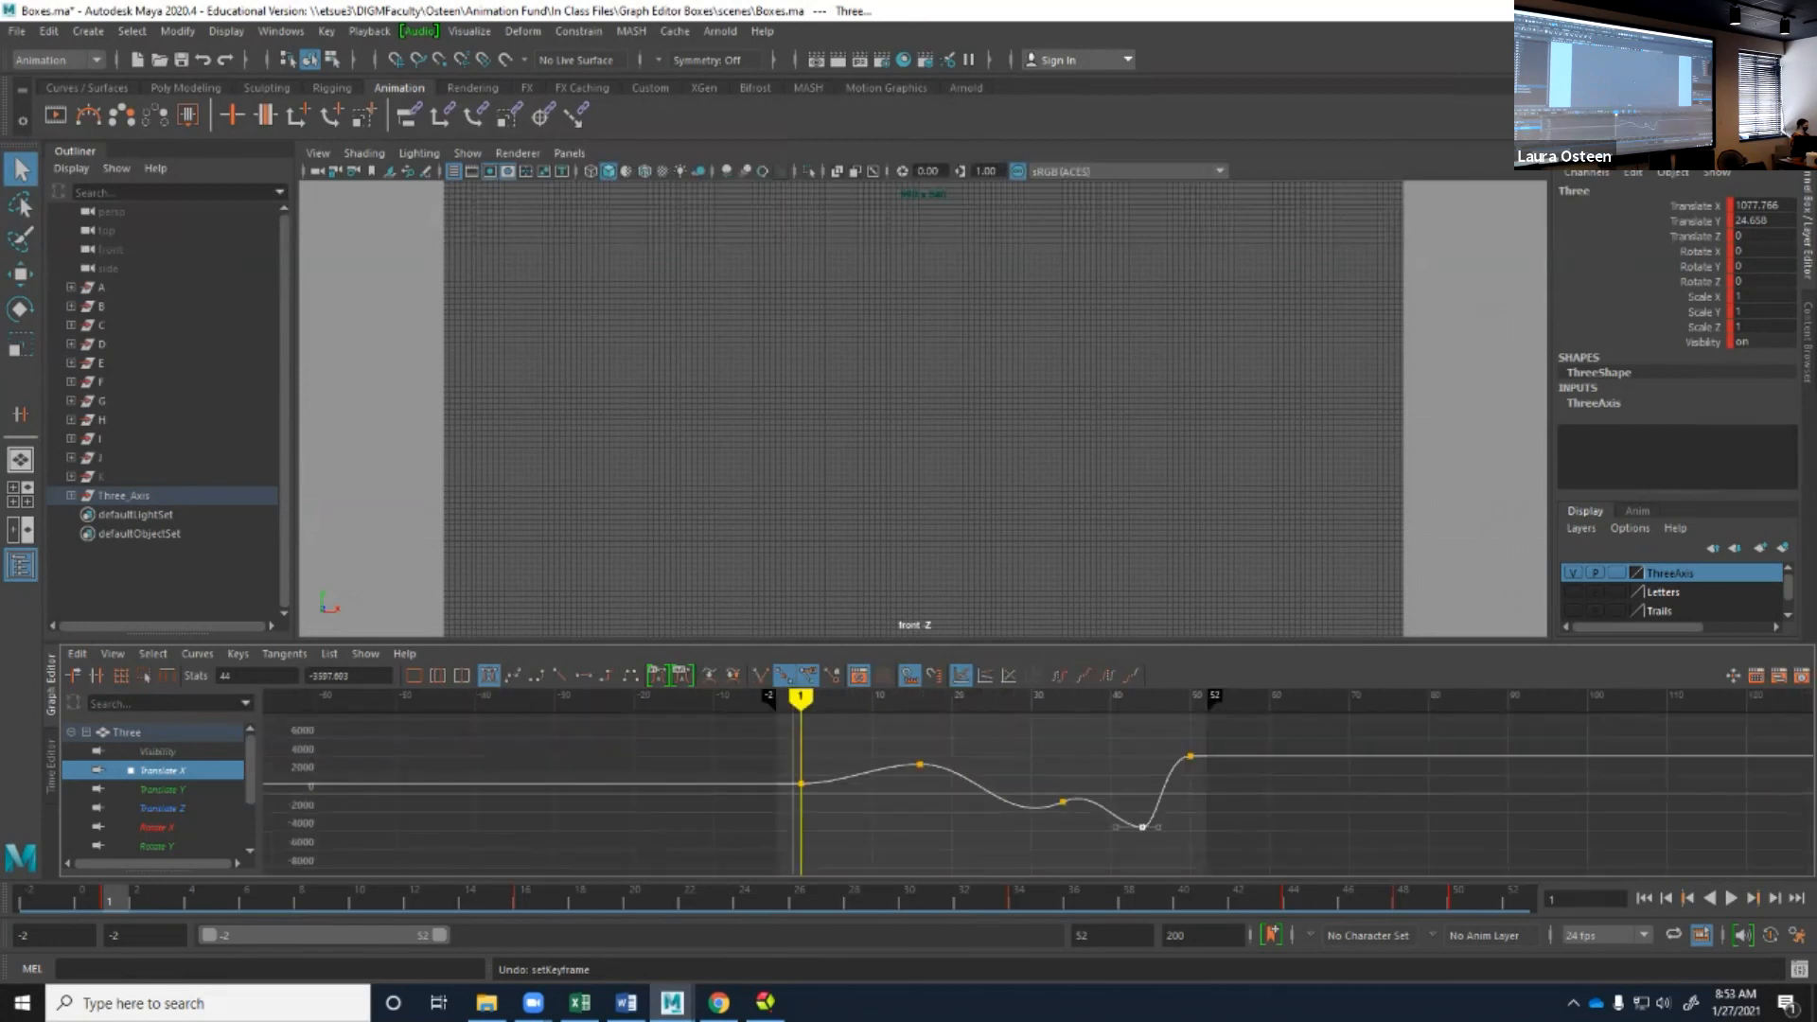
middle_click_drag(909, 786, 944, 796, "alt")
left_click_drag(921, 745, 987, 800)
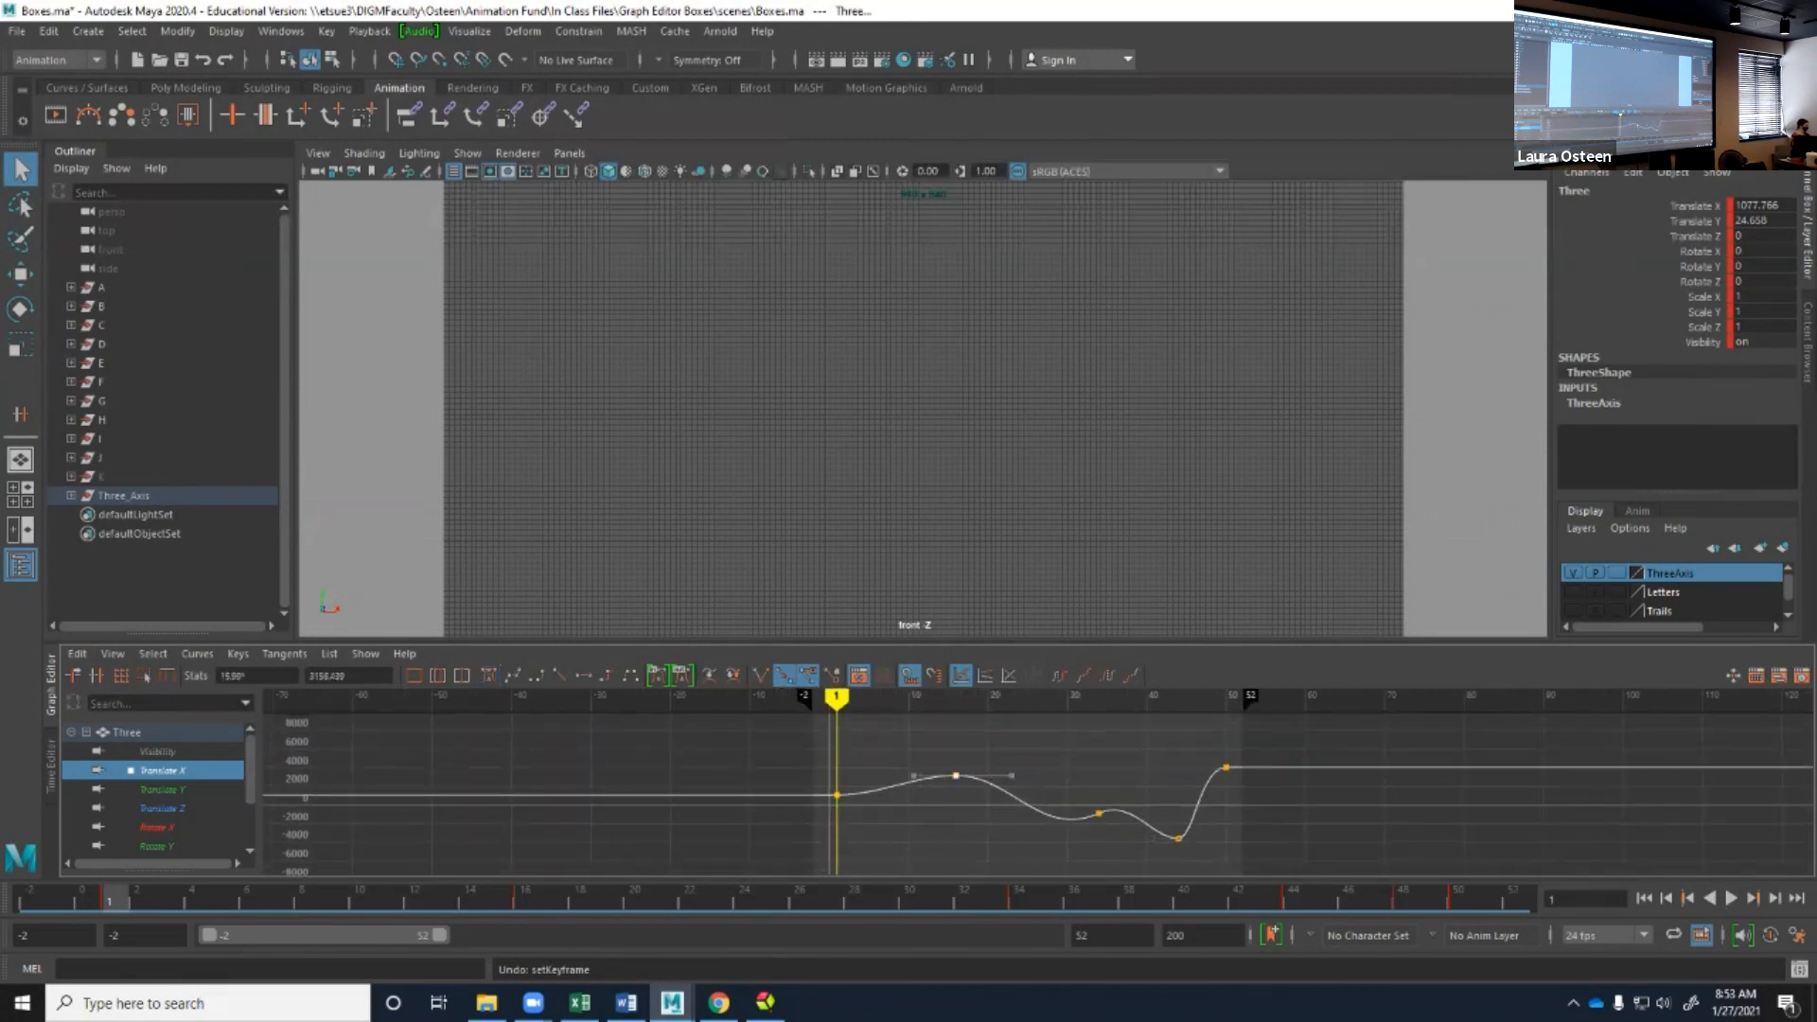
middle_click_drag(956, 775, 941, 734)
Frame the selected peak key, and fit the whole Translate X curve in the graph view.
scroll(941, 735, "up", 4)
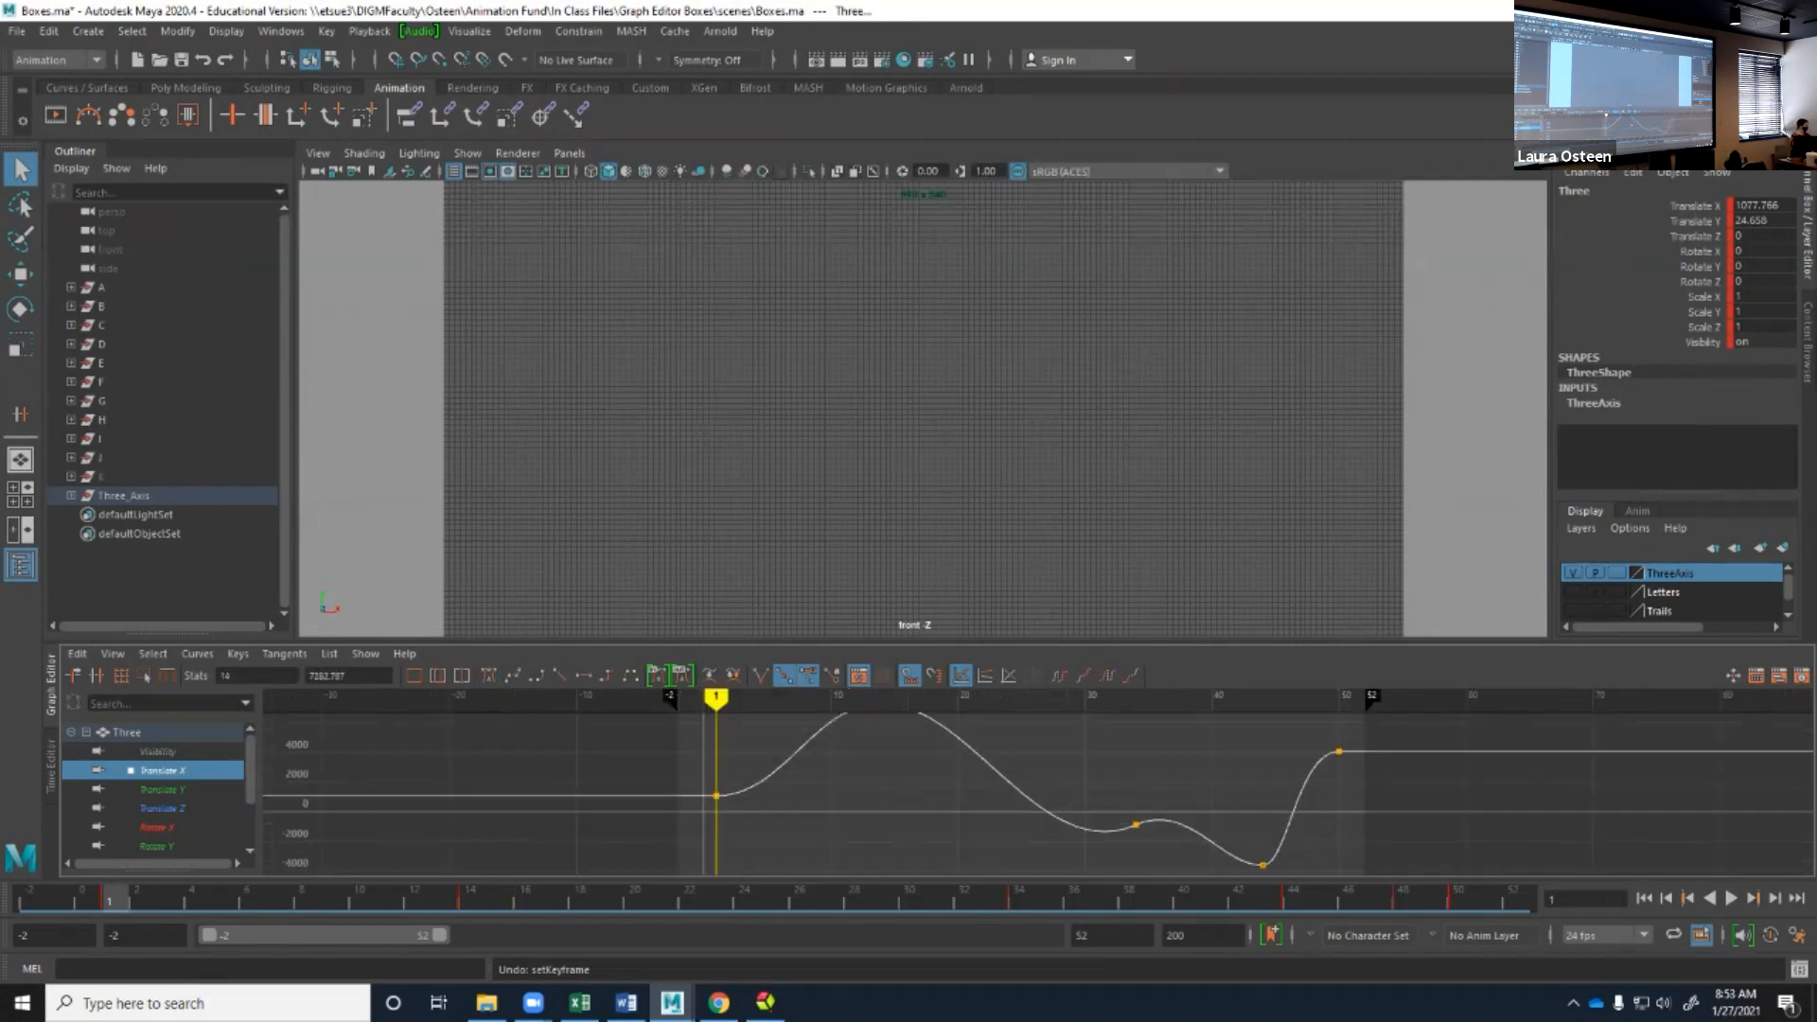
key("f")
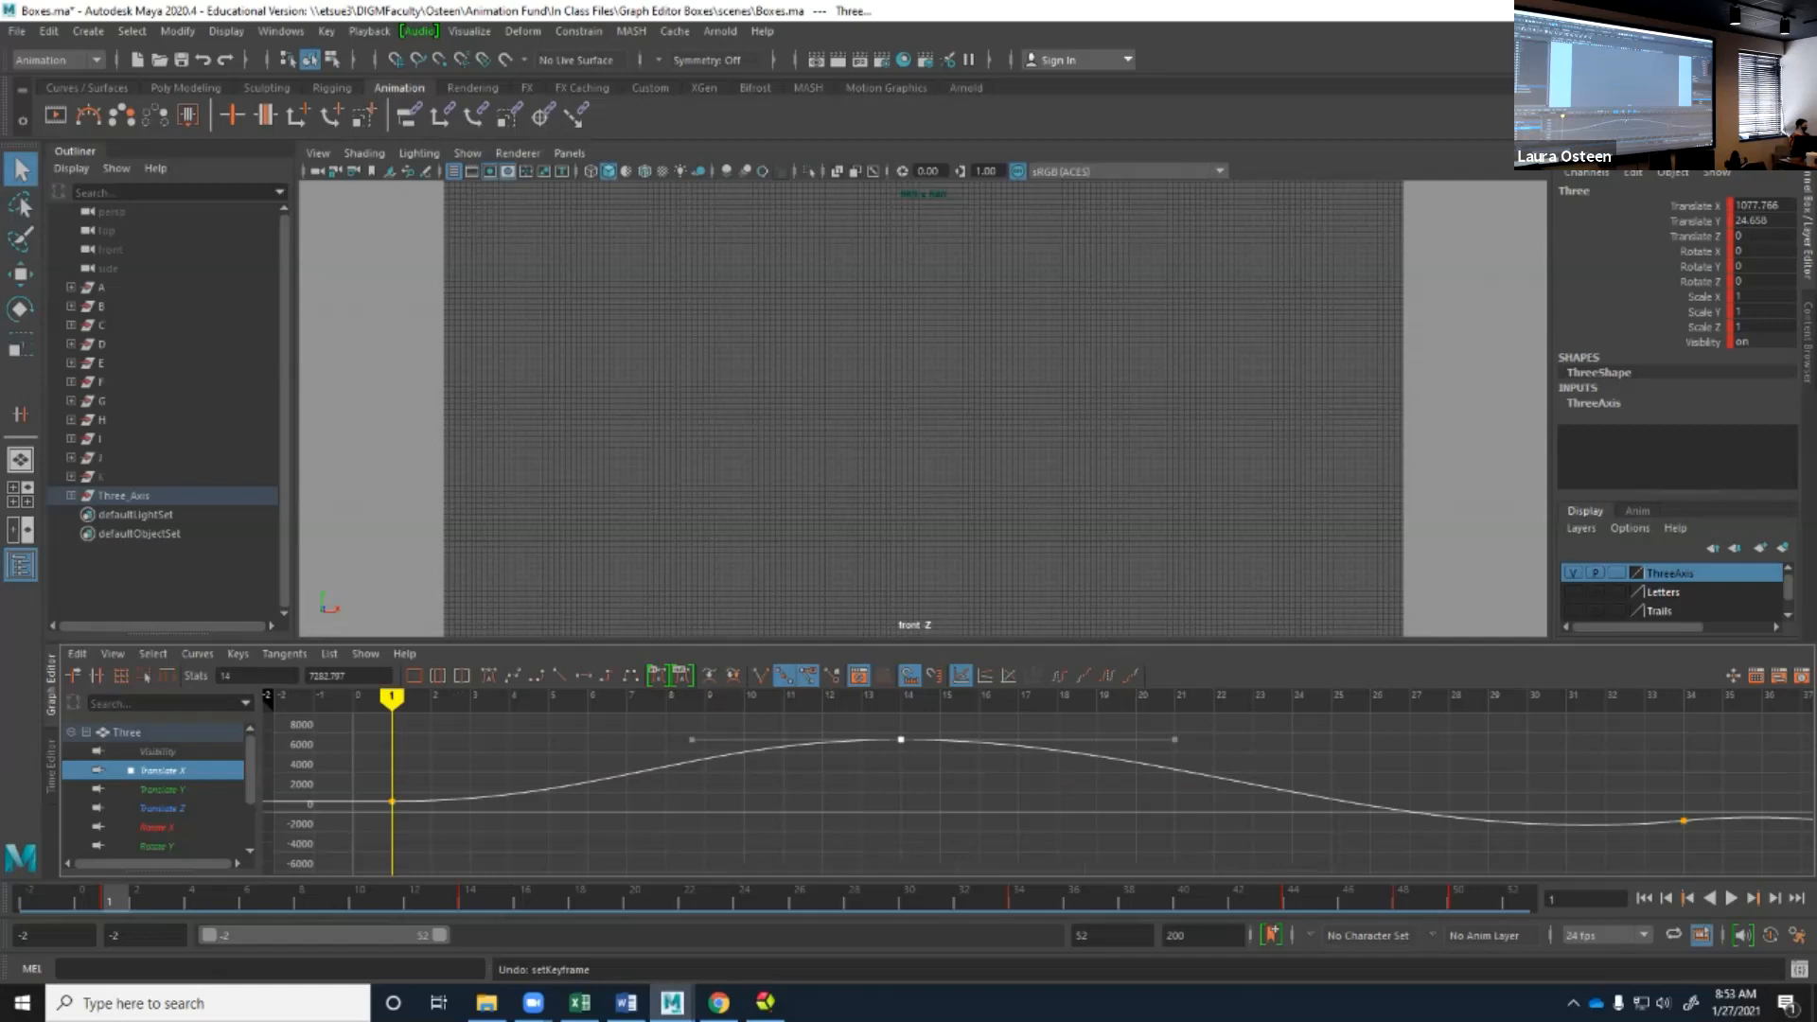
scroll(1053, 788, "down", 4)
key("a")
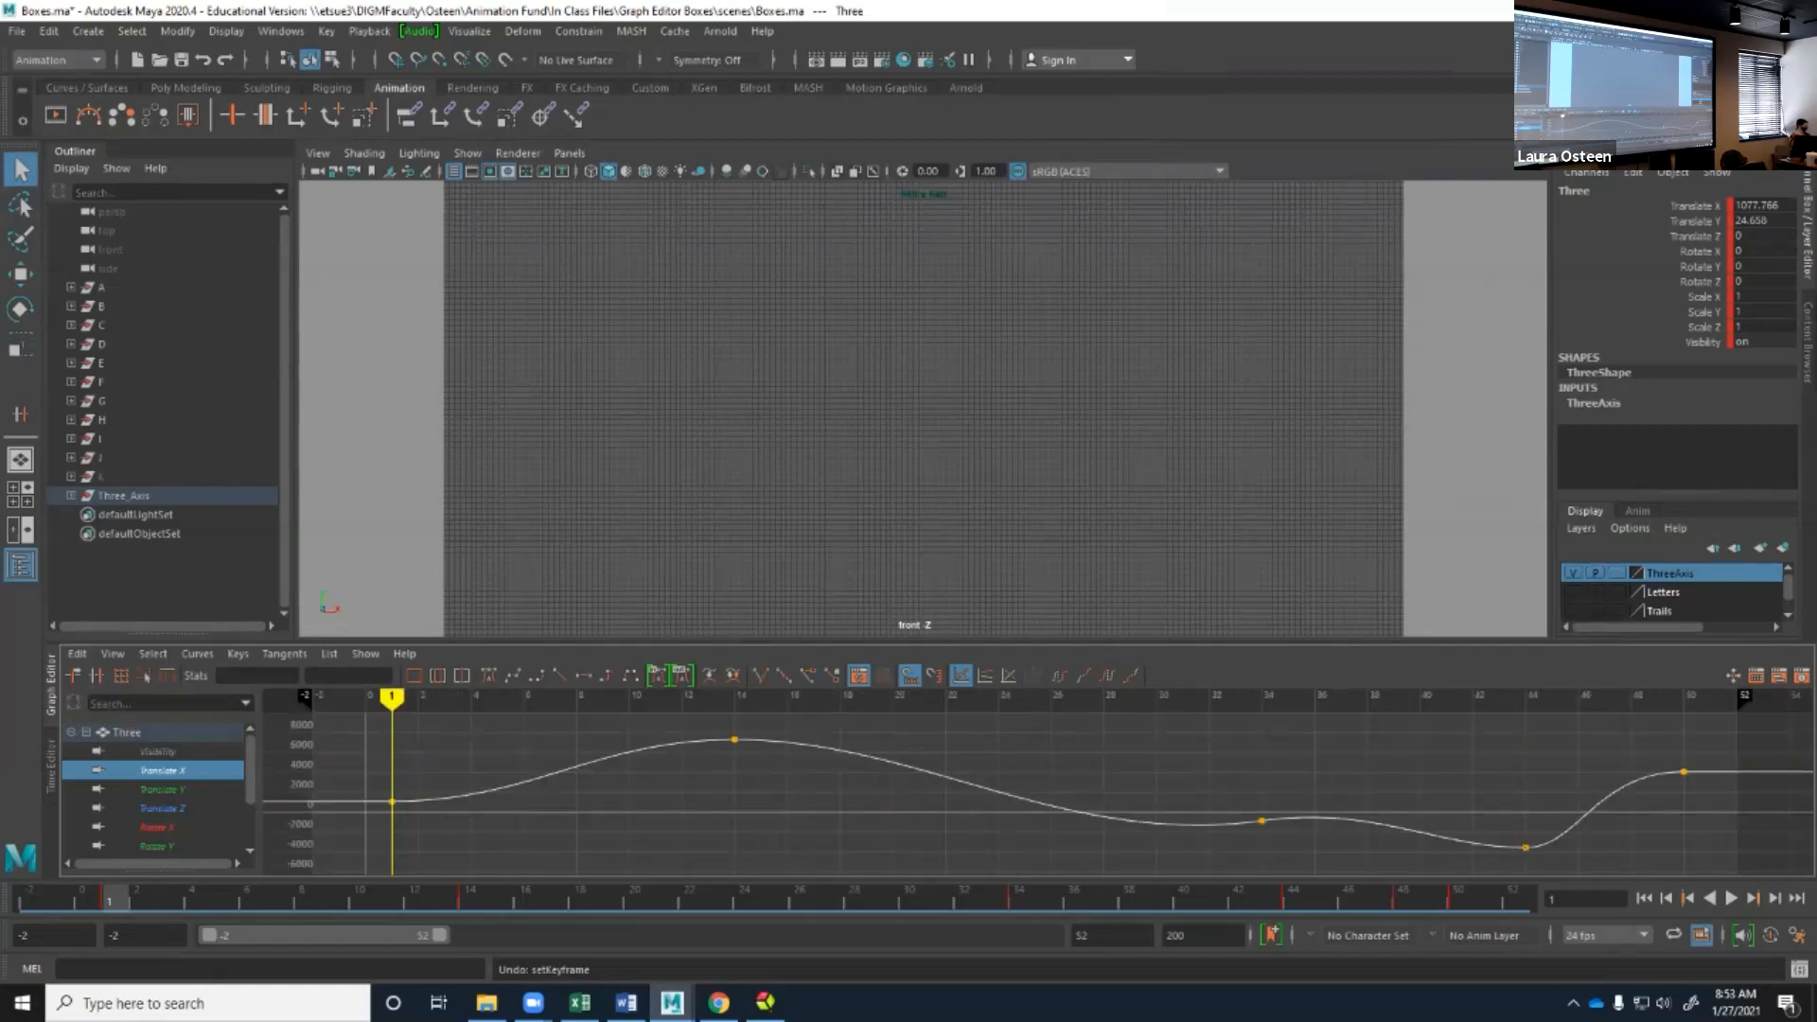
Show all curves of the box and compare the Frame All, Frame Playback Range and Center Current Time views.
left_click(127, 733)
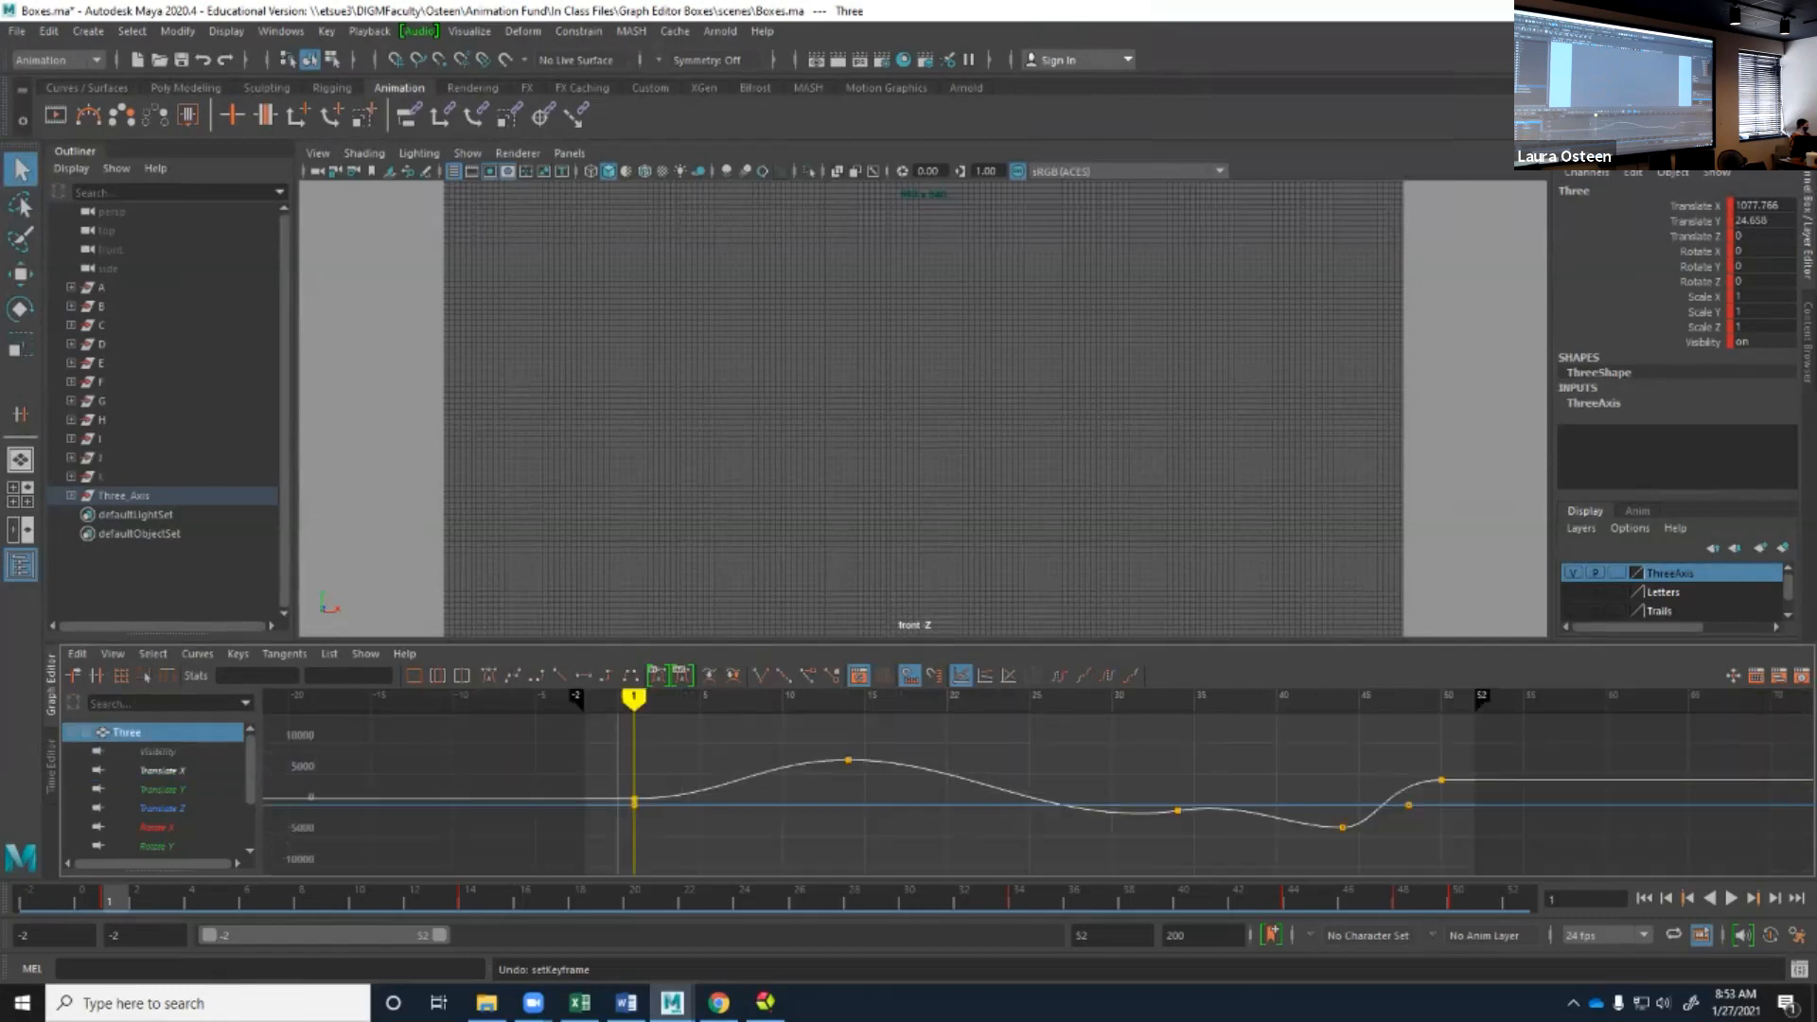
left_click(414, 676)
left_click(437, 676)
left_click(462, 676)
left_click(437, 676)
left_click(414, 676)
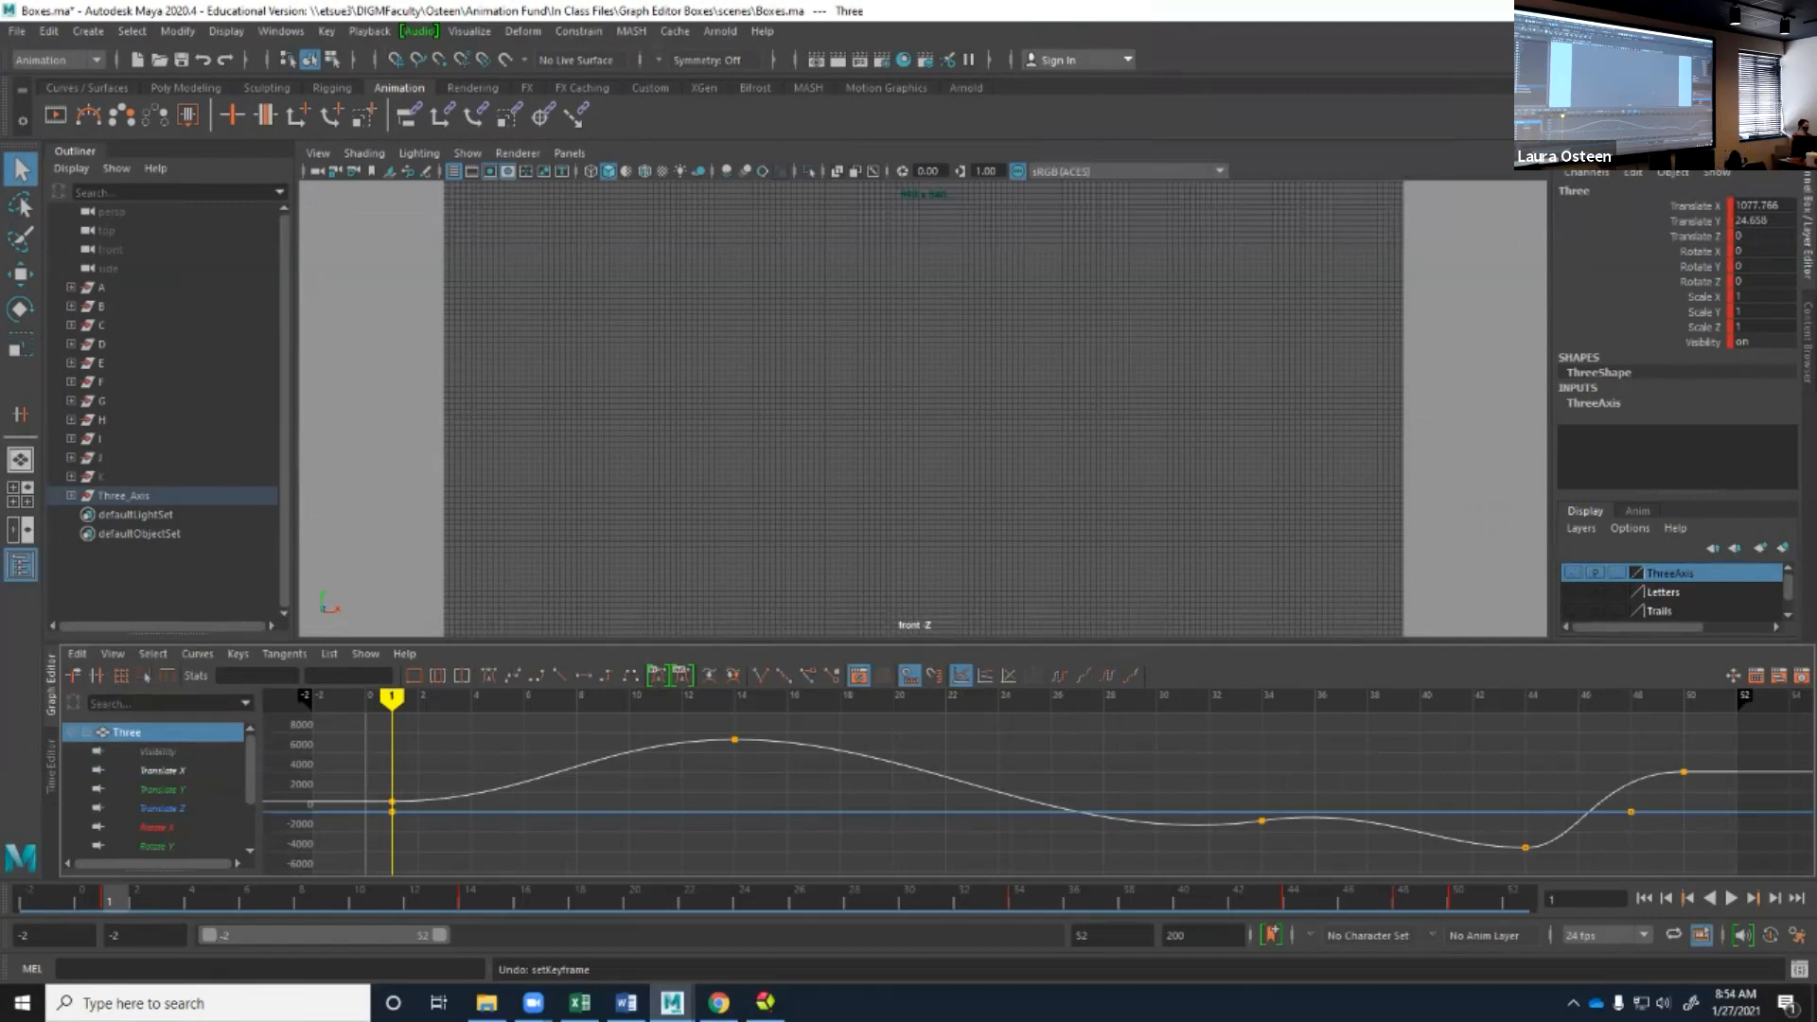
Switch the workspace to Maya Classic and select the topmost box in the column.
left_click(1700, 31)
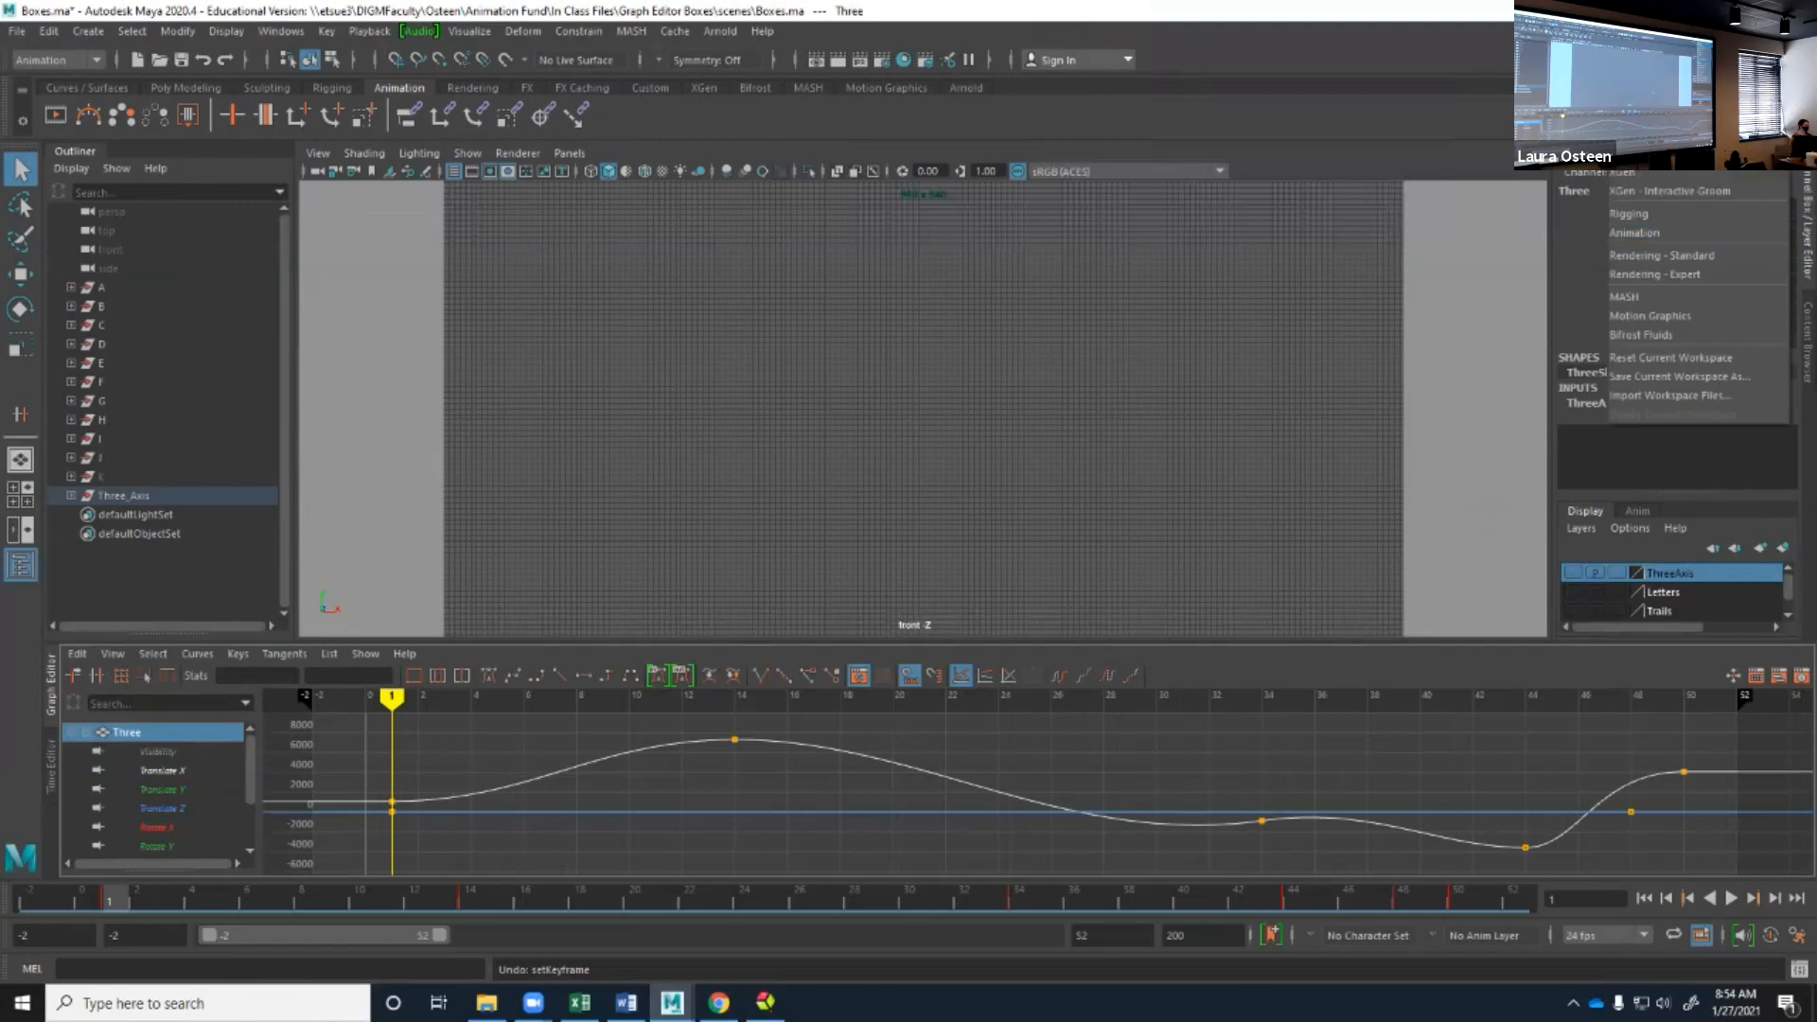
left_click(1645, 51)
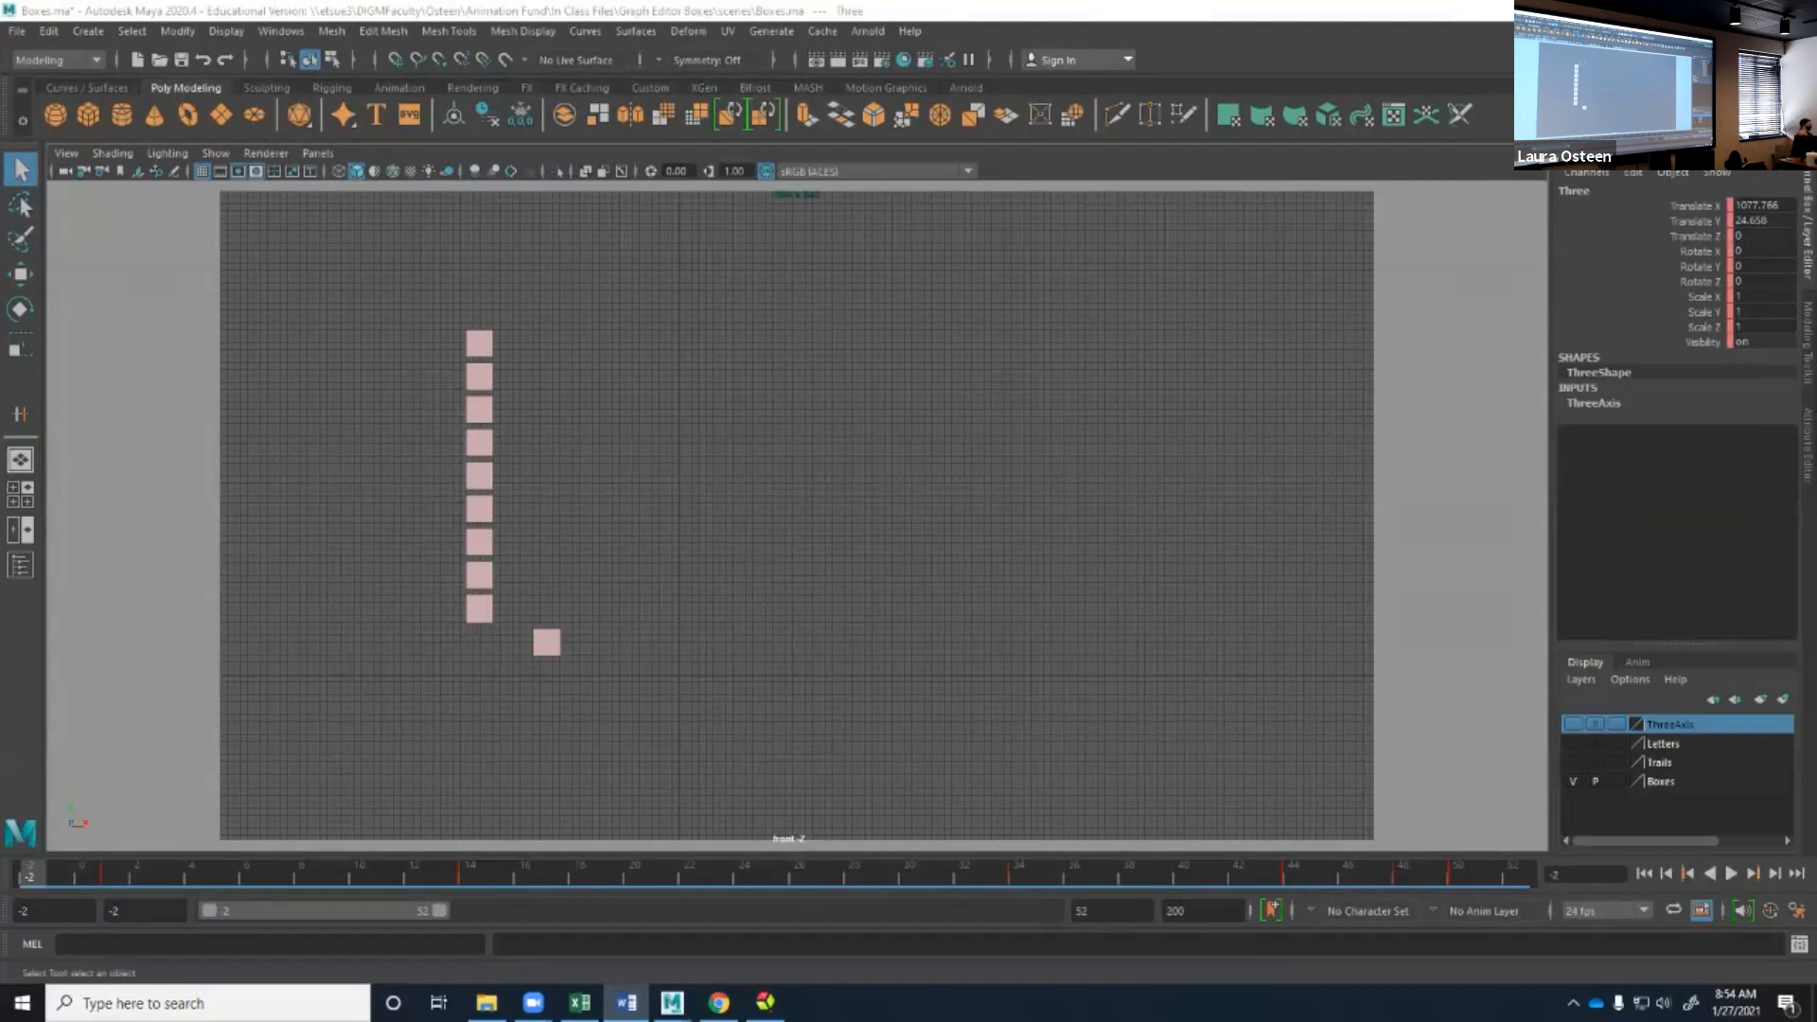
left_click(480, 343)
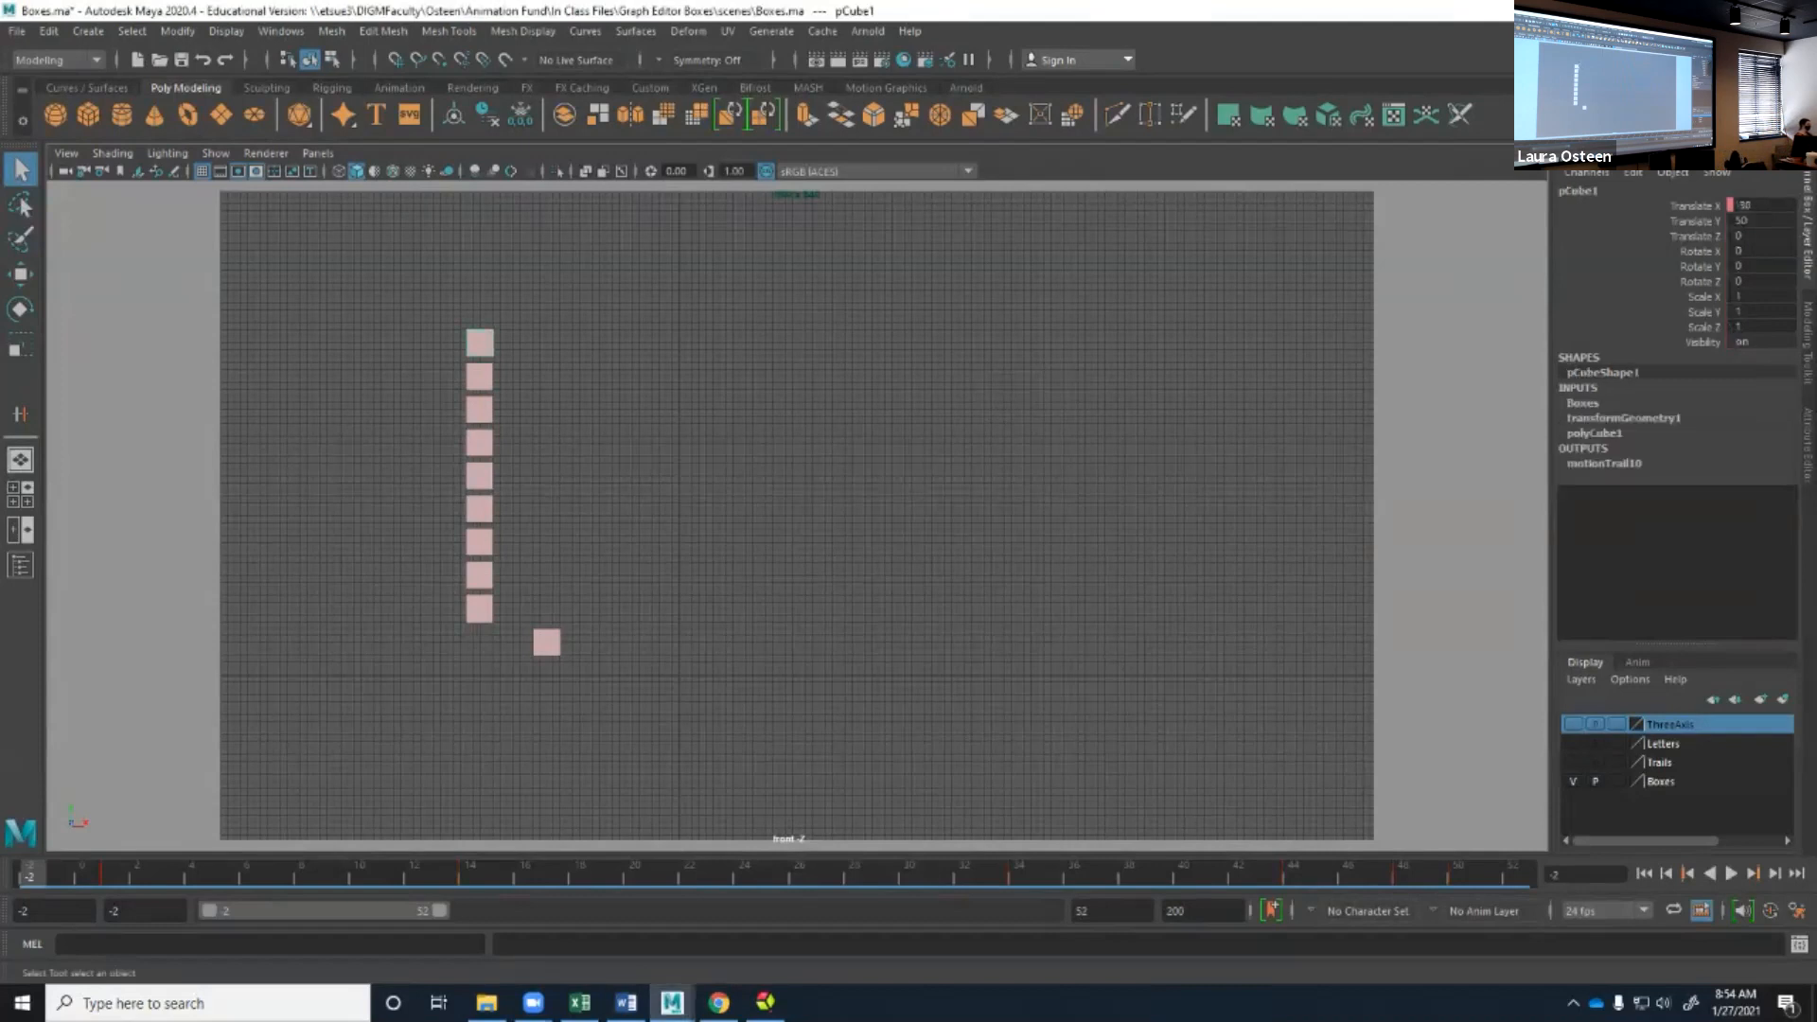
Play the animation of all the boxes, stop it, and rewind to the start of the range.
left_click(1730, 873)
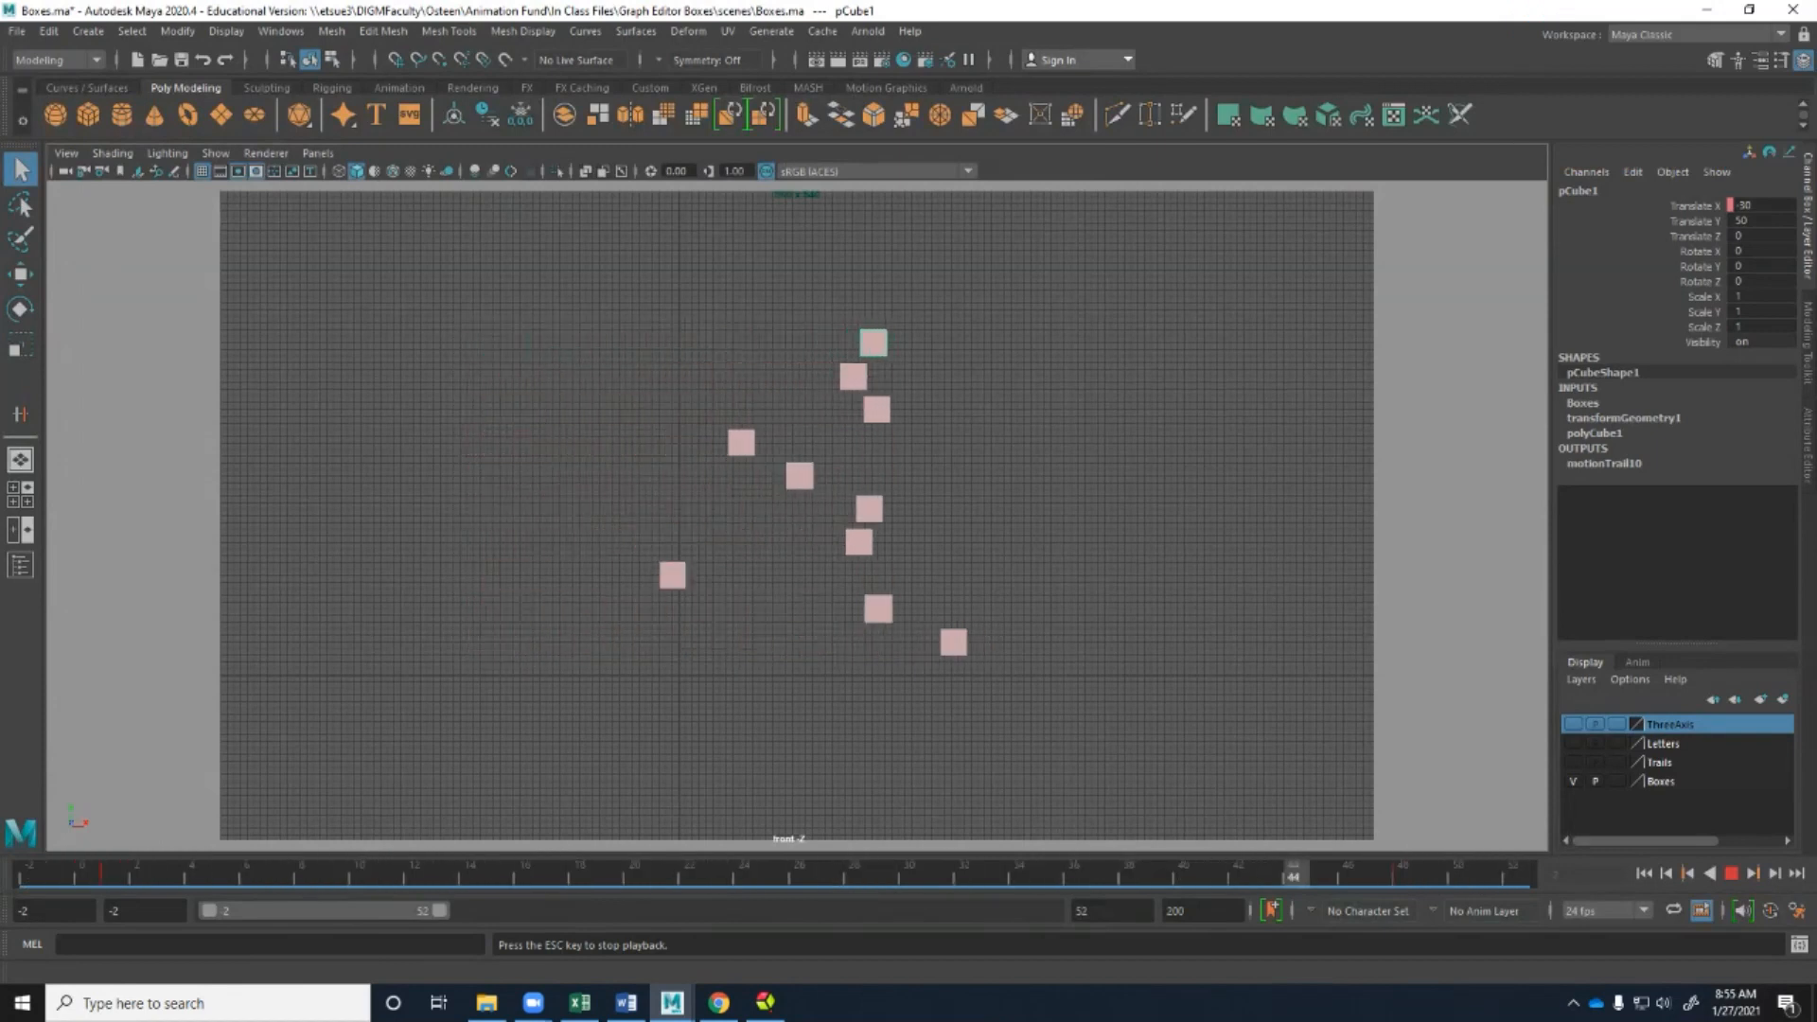
left_click(1730, 873)
left_click(1644, 873)
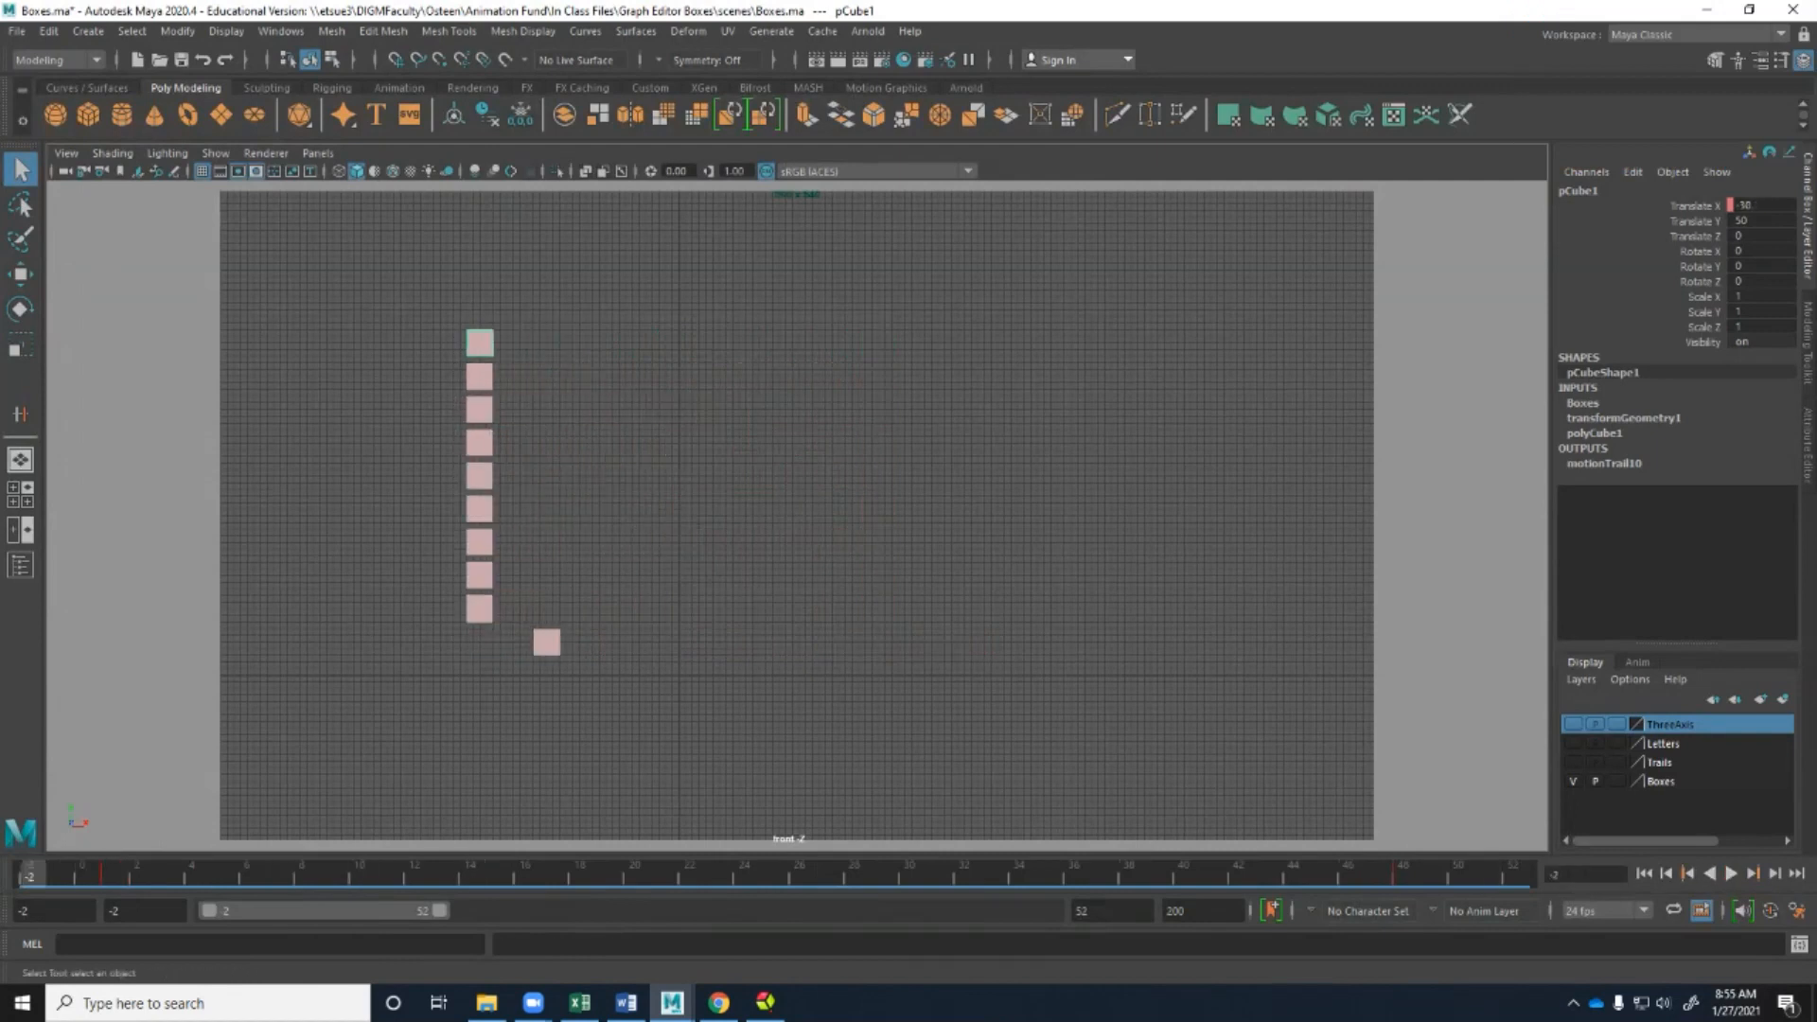
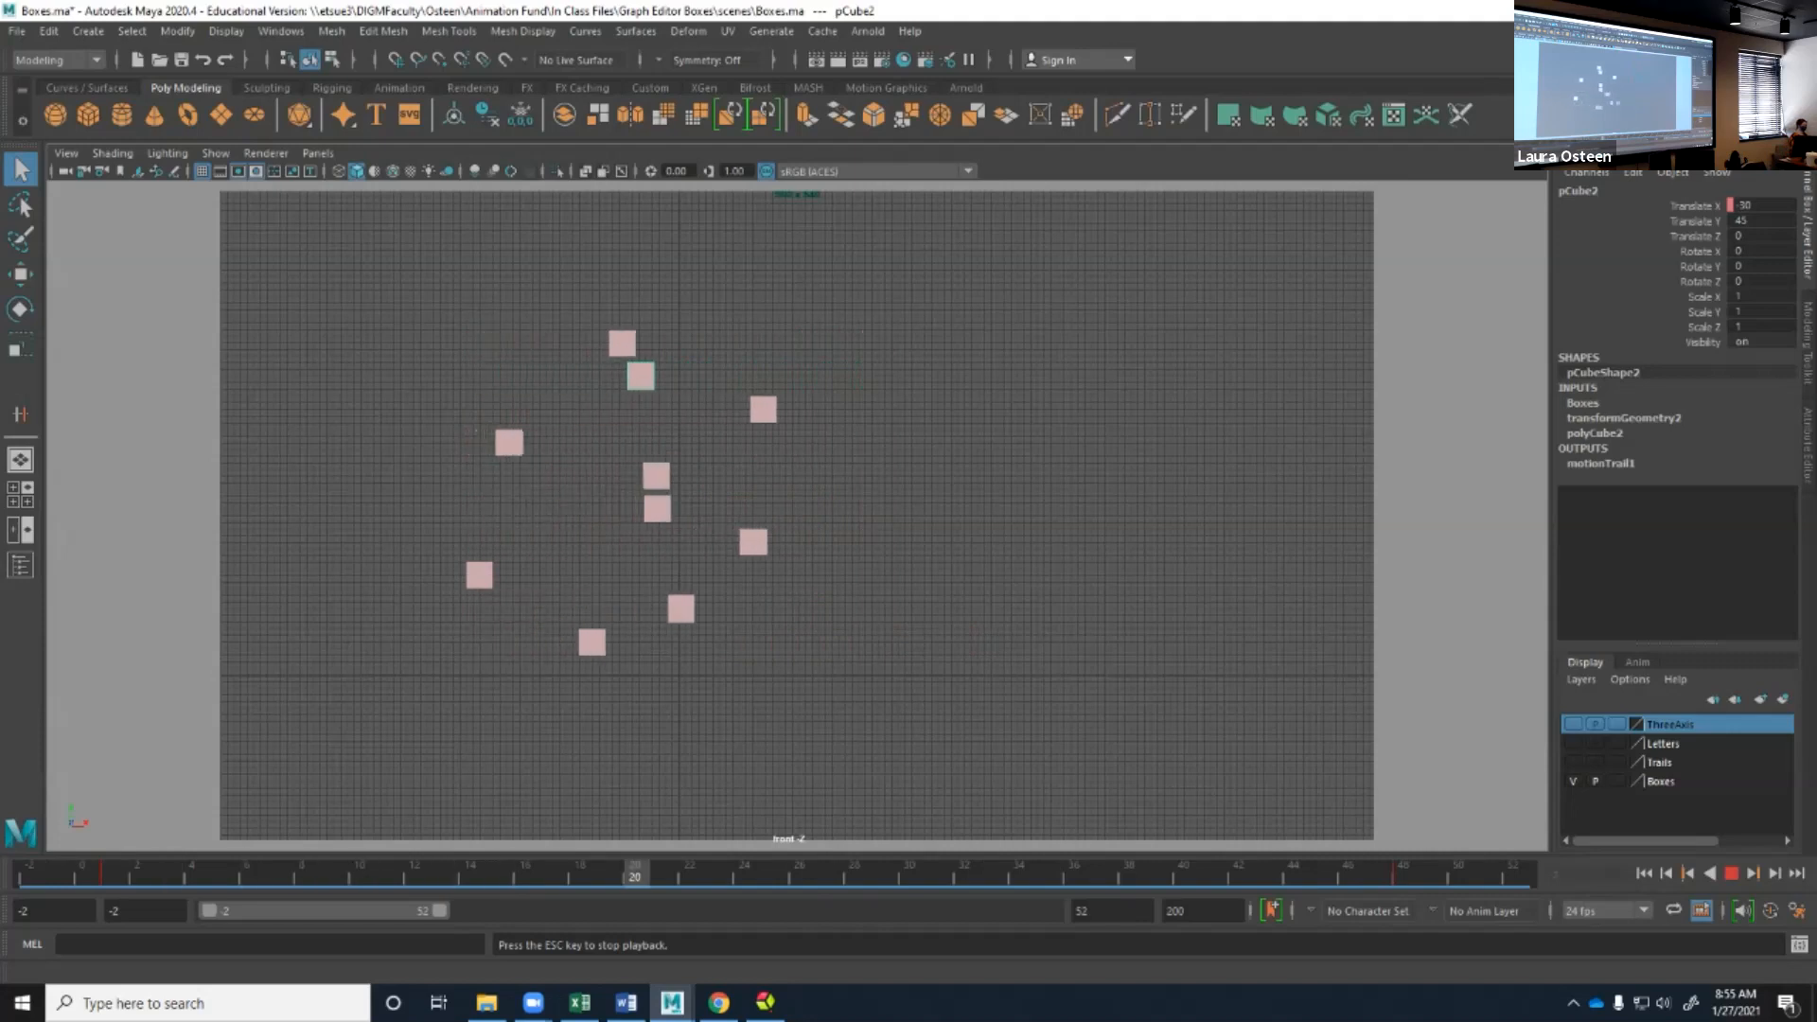
Review the motion of boxes B and C, stopping and rewinding the playback for each.
key("Escape")
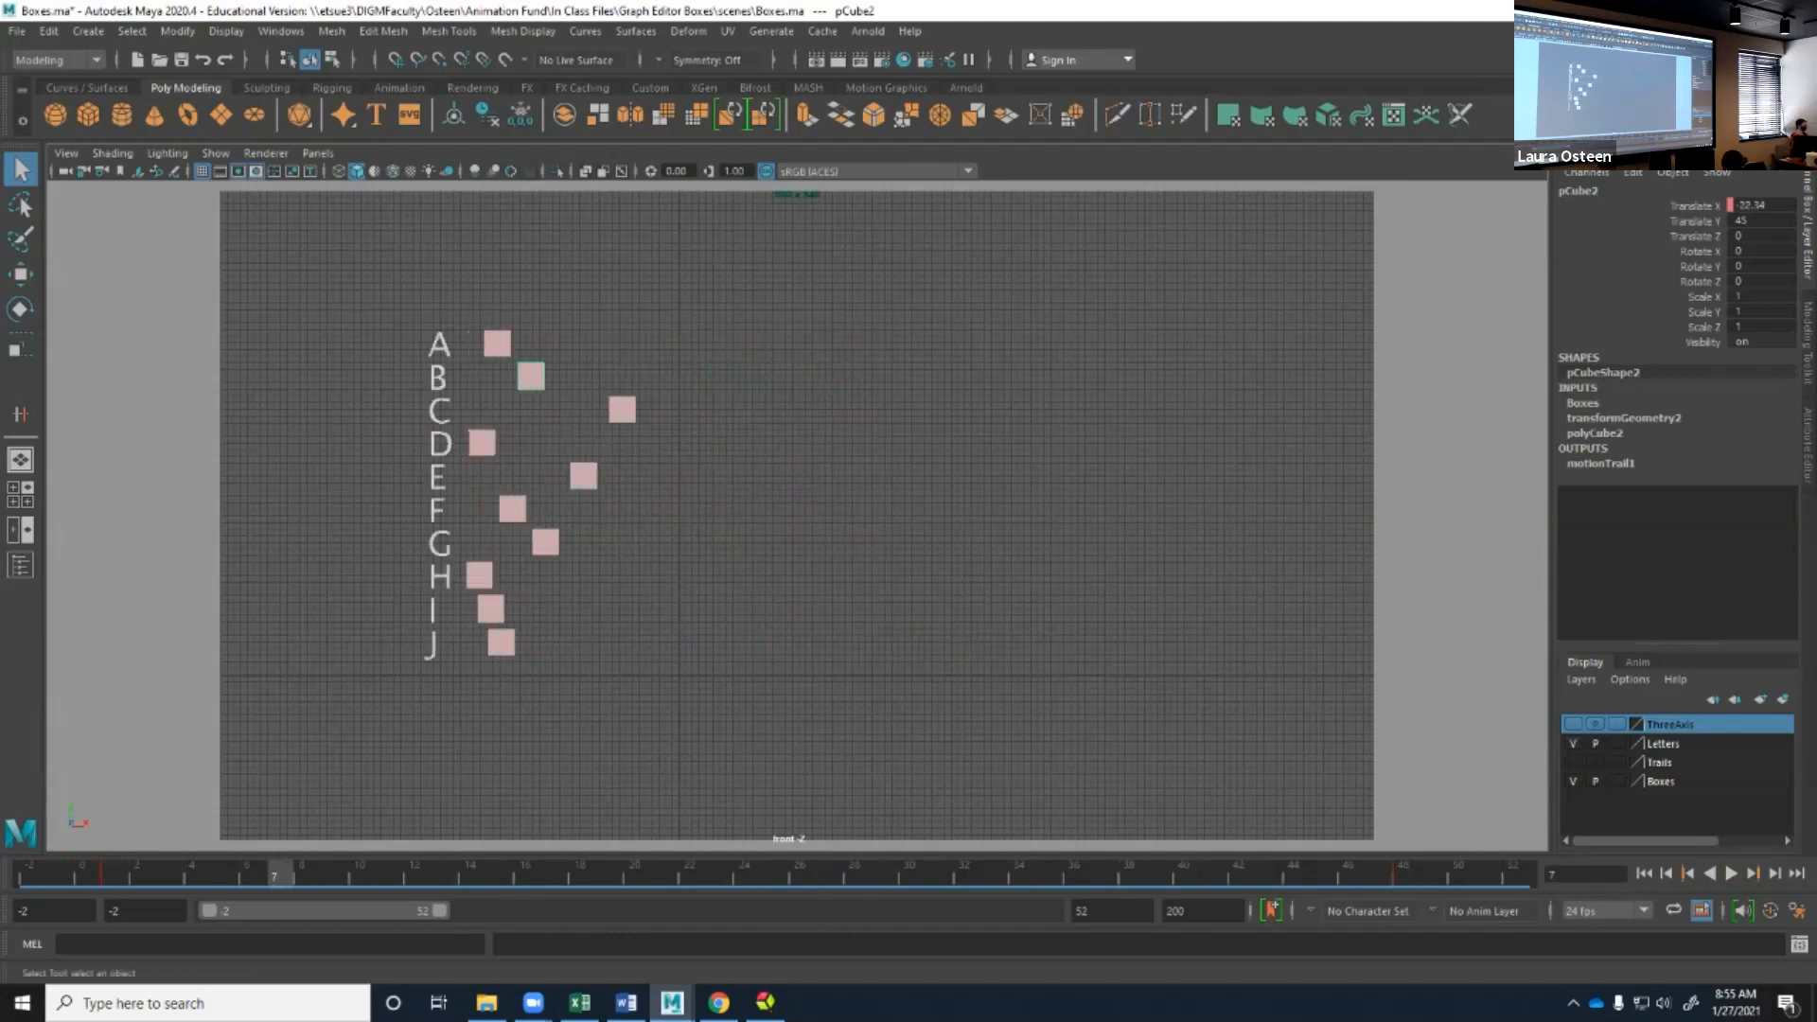
left_click(1643, 873)
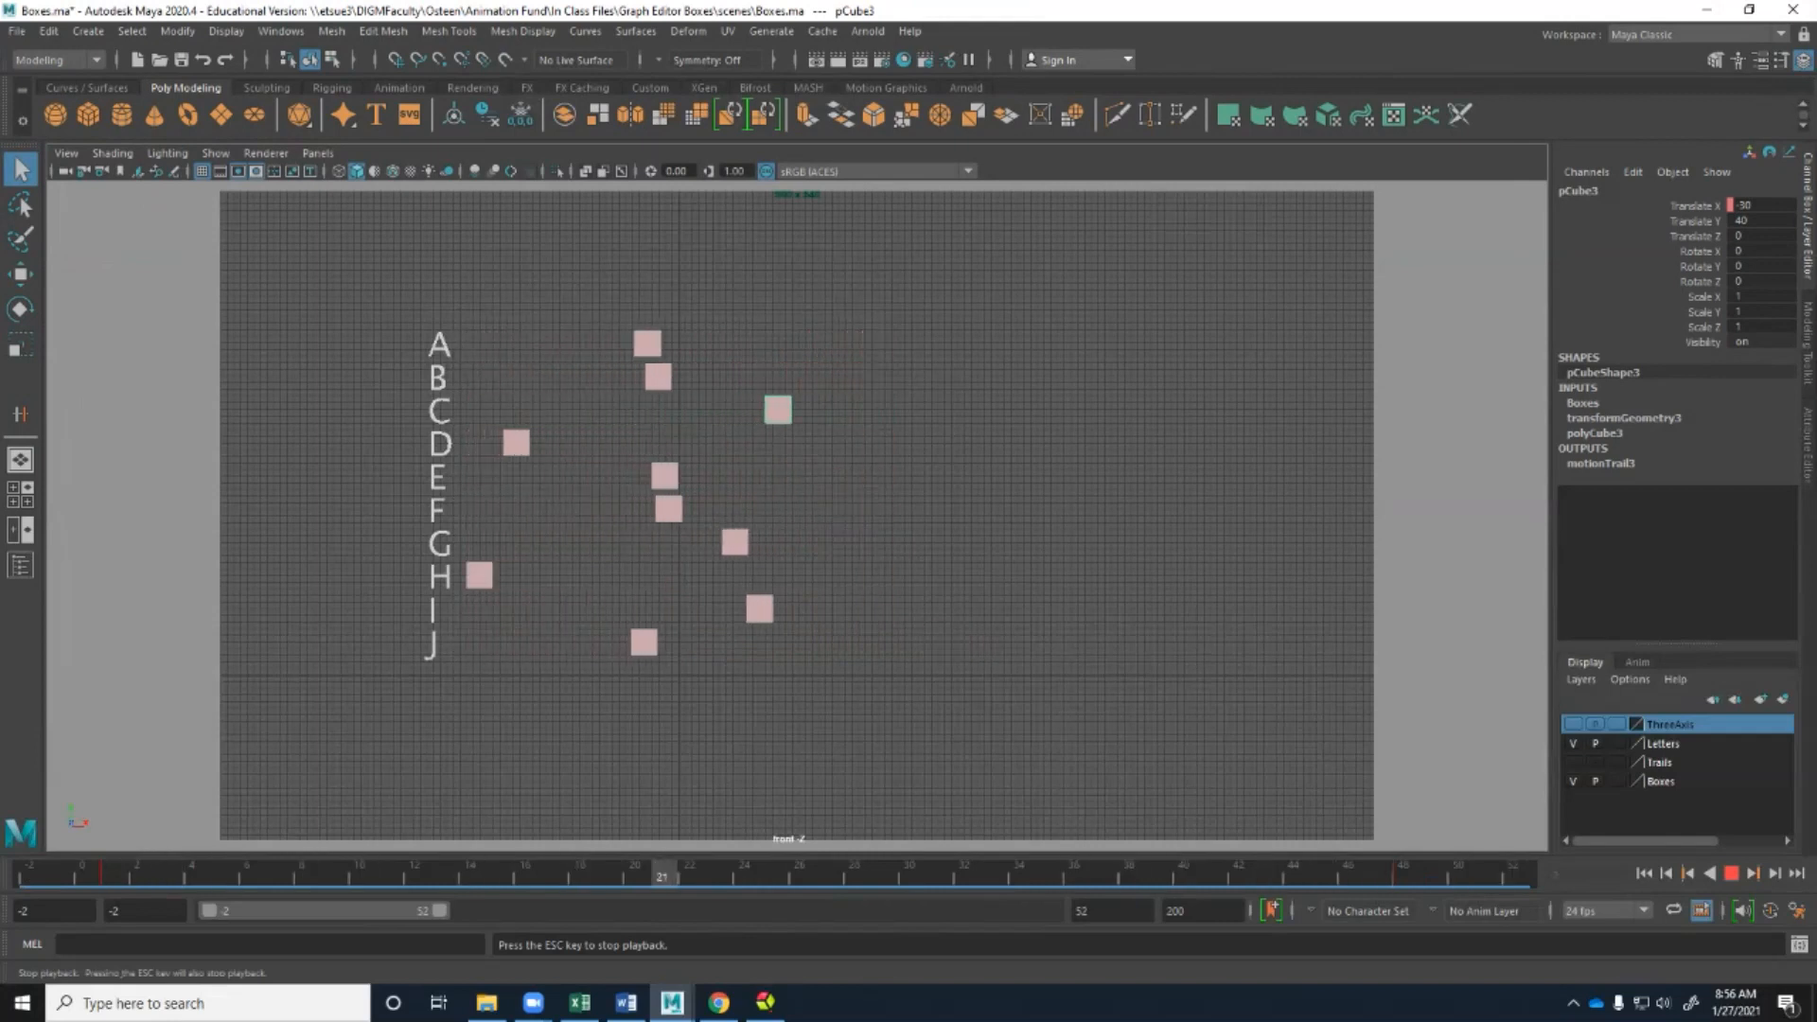
left_click(1645, 873)
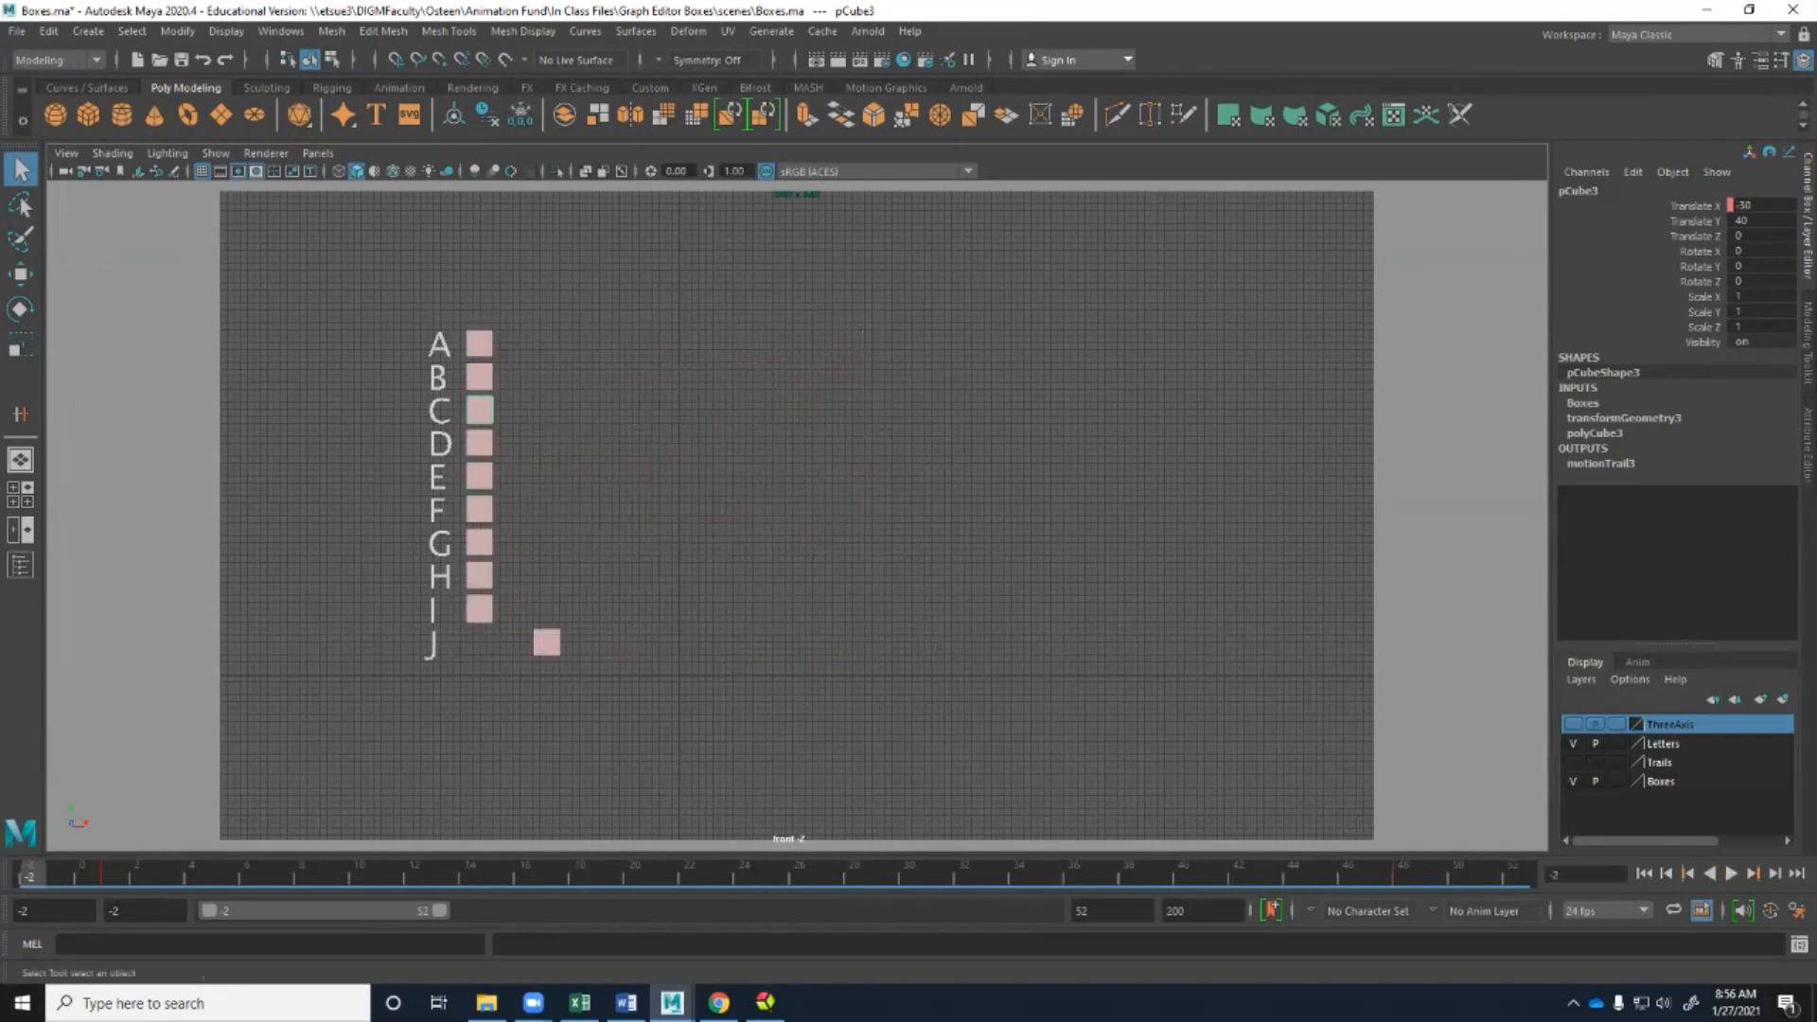
Select boxes D and E in turn, play each one's motion, and rewind to the start of the range.
left_click(479, 442)
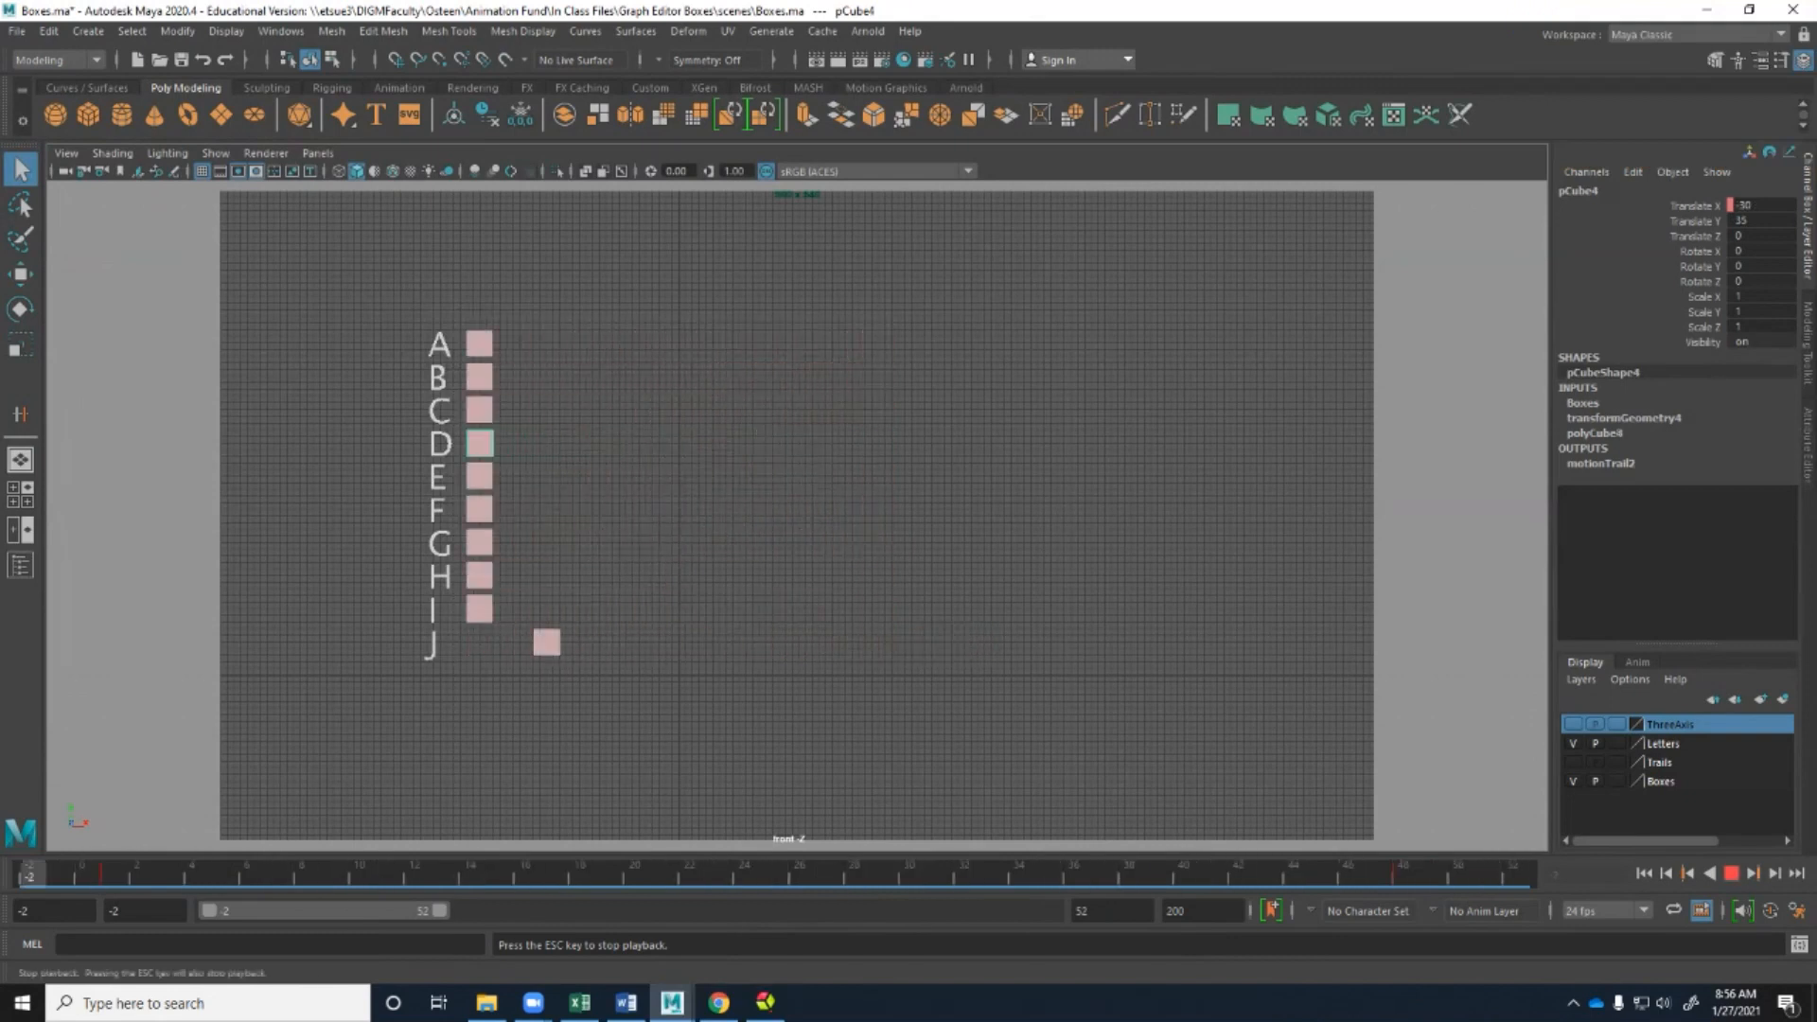
key("Escape")
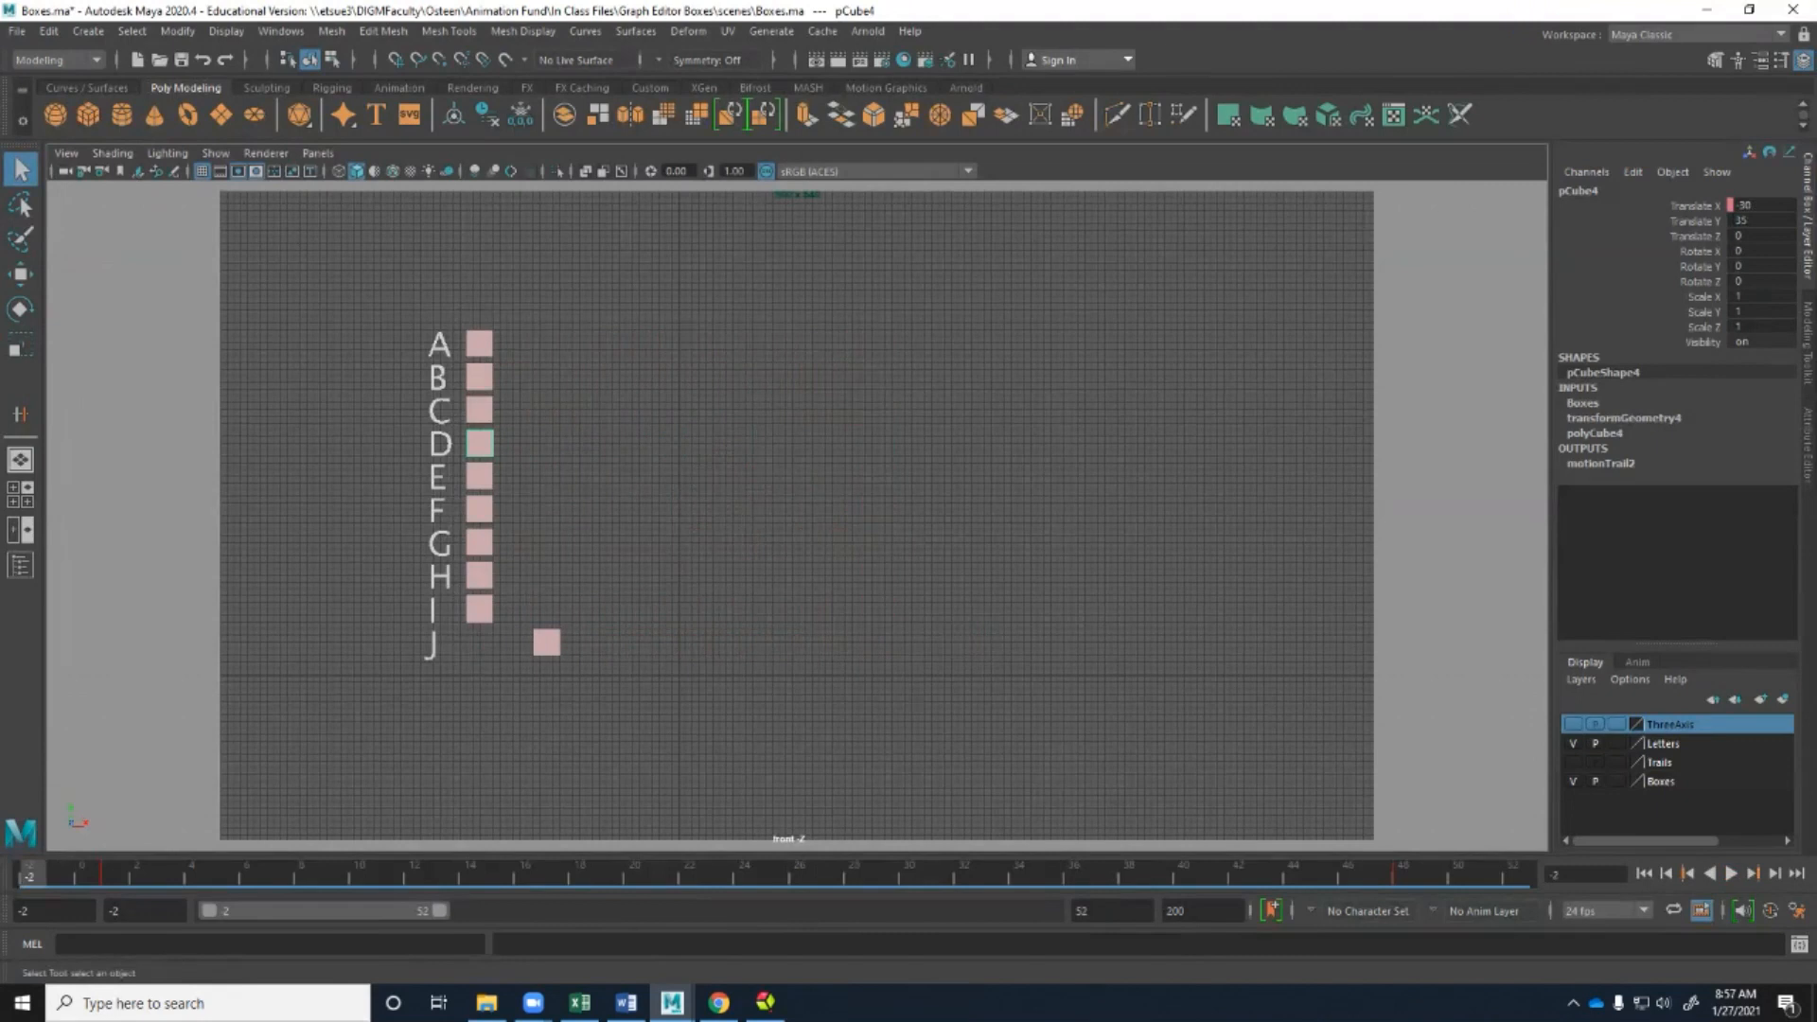
left_click(479, 476)
left_click(1731, 873)
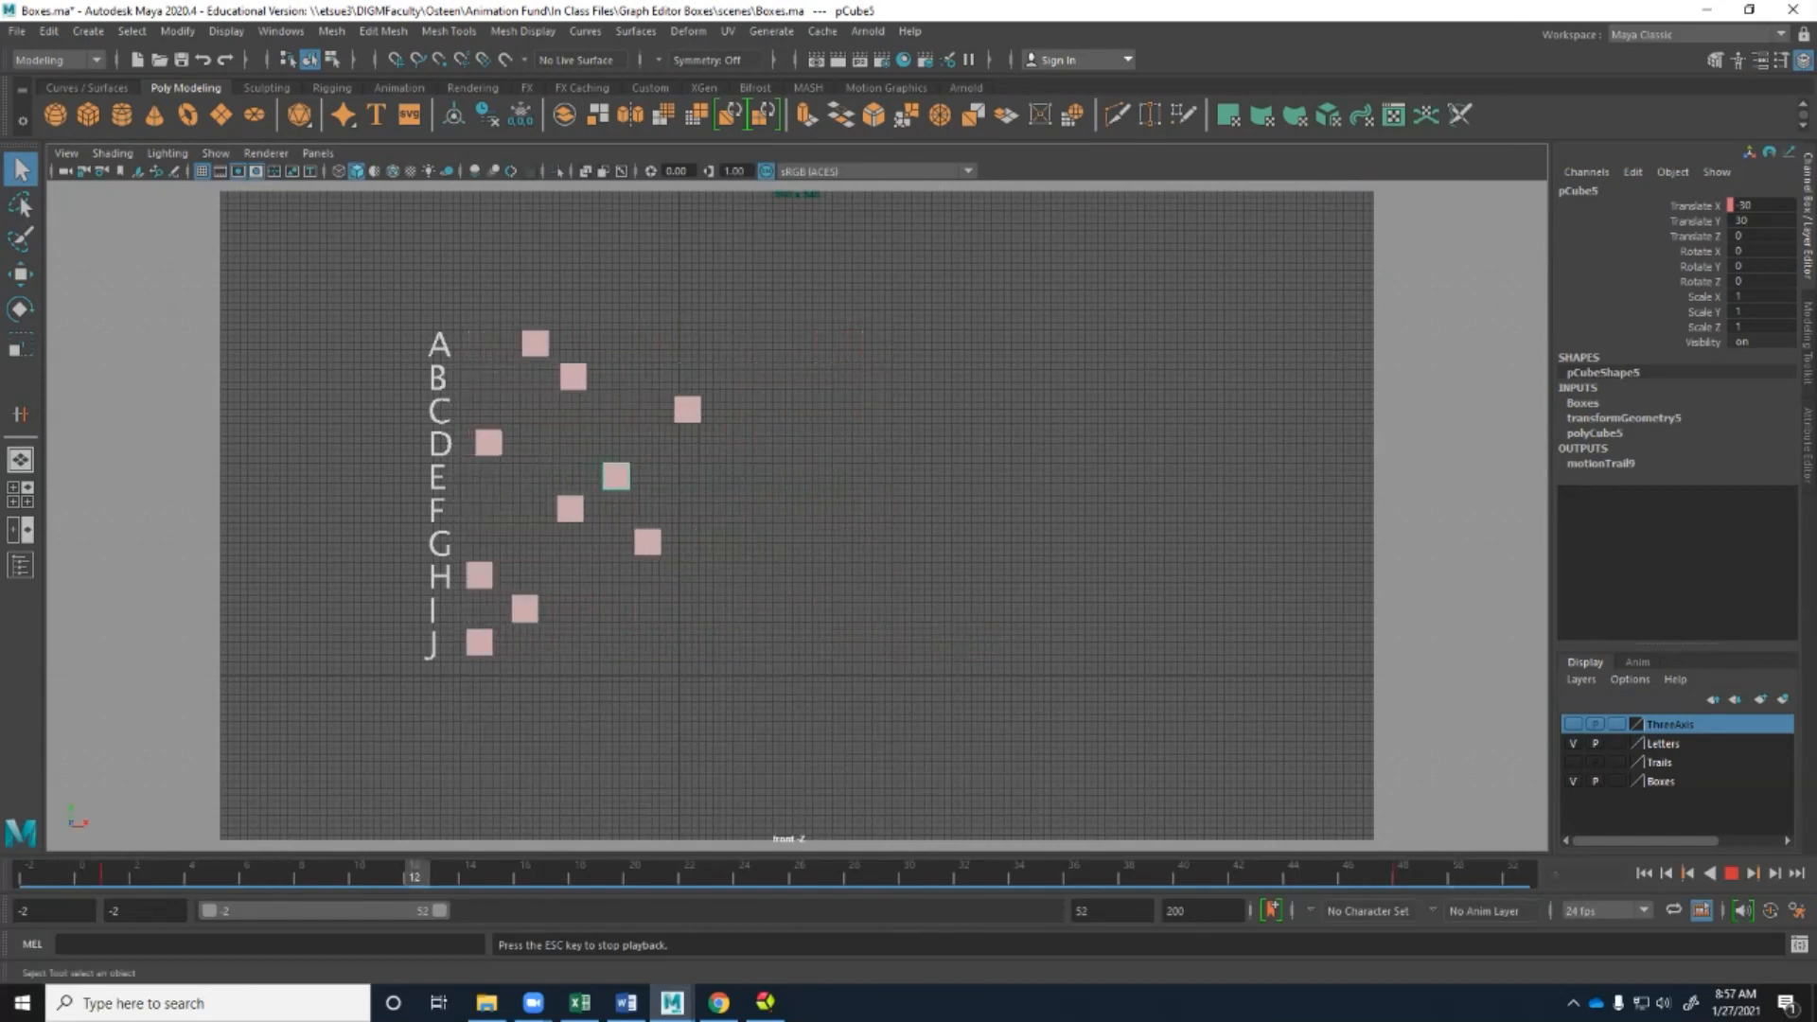
left_click(1730, 873)
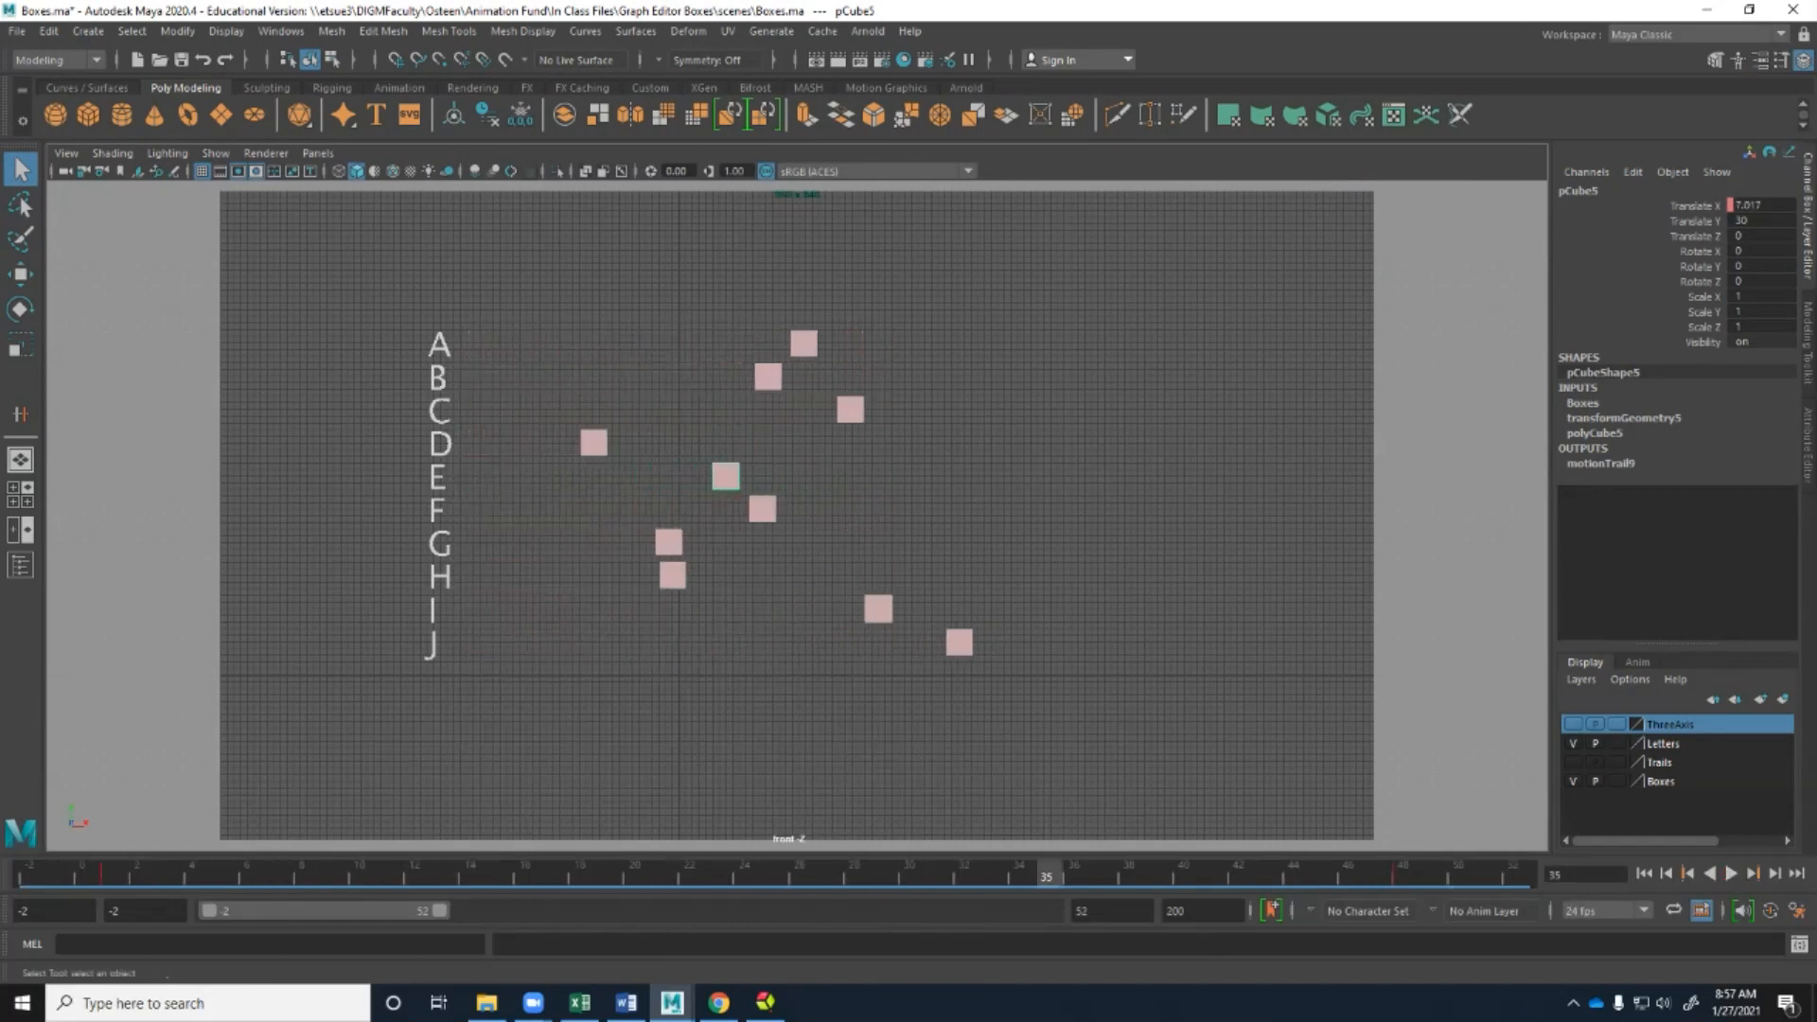
left_click(1643, 872)
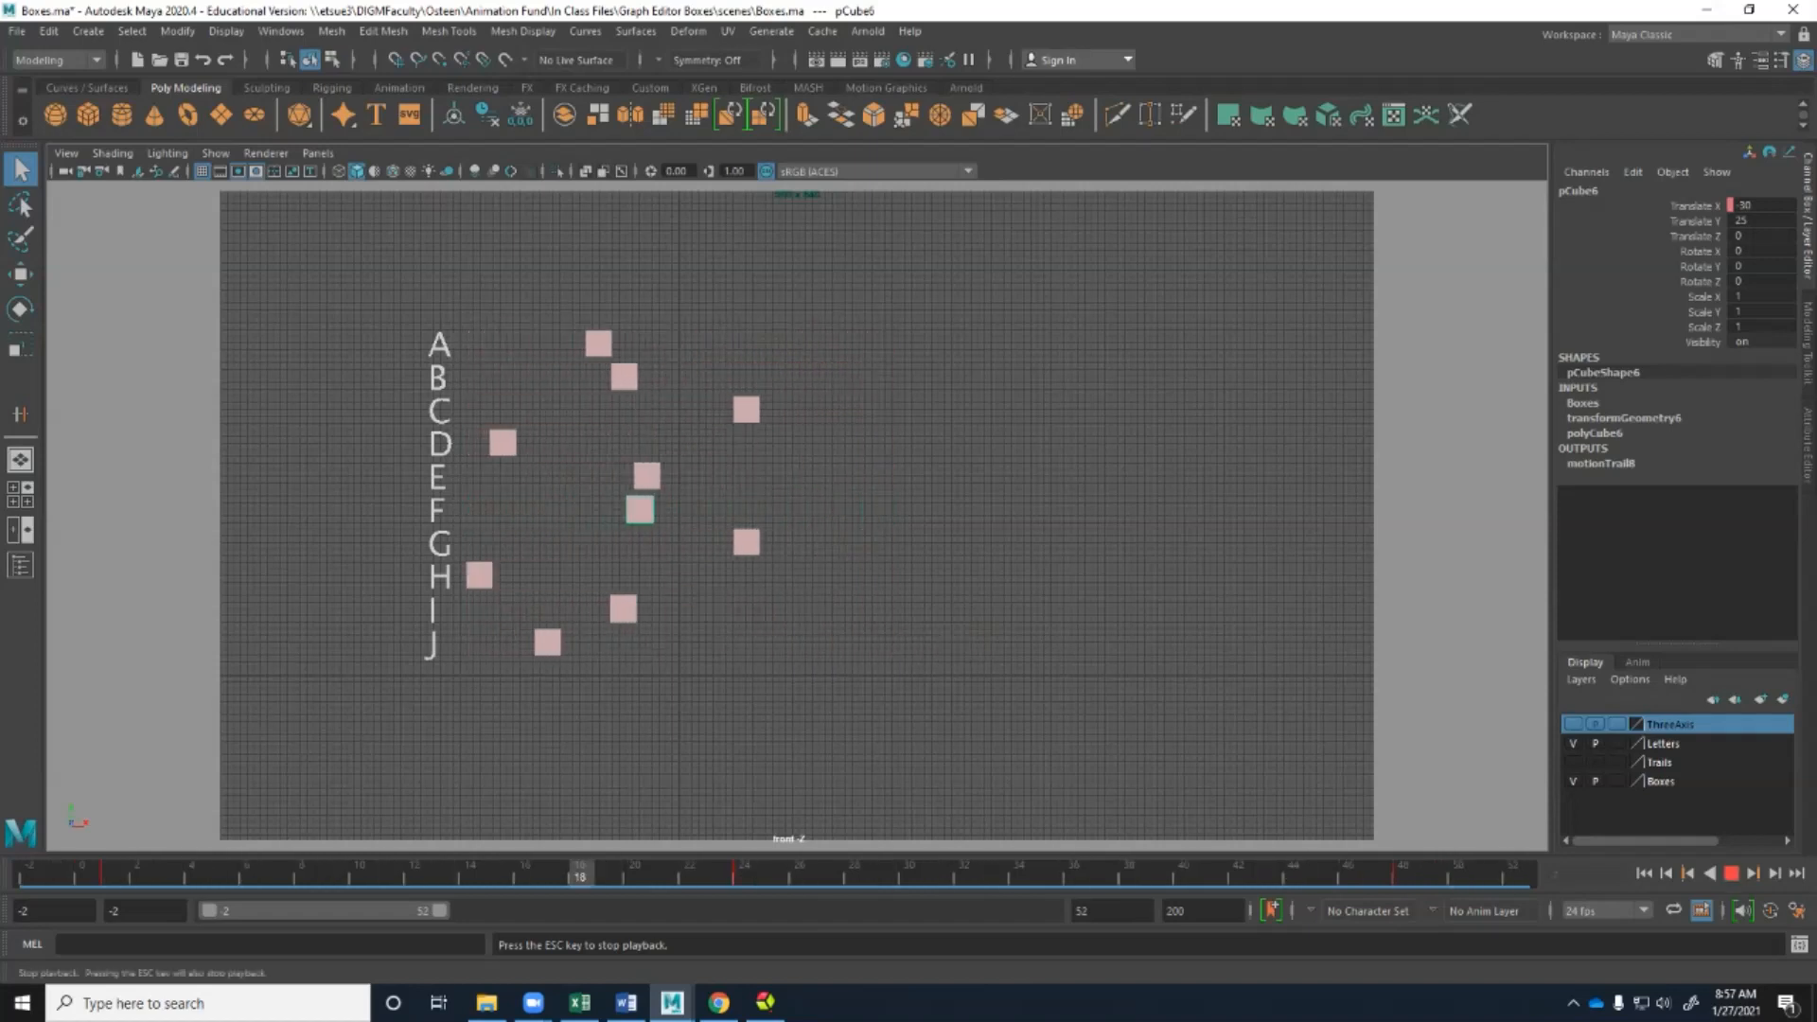
Review the motion of boxes F and G, stopping and rewinding to the range start after each.
key("Escape")
key("alt+shift+v")
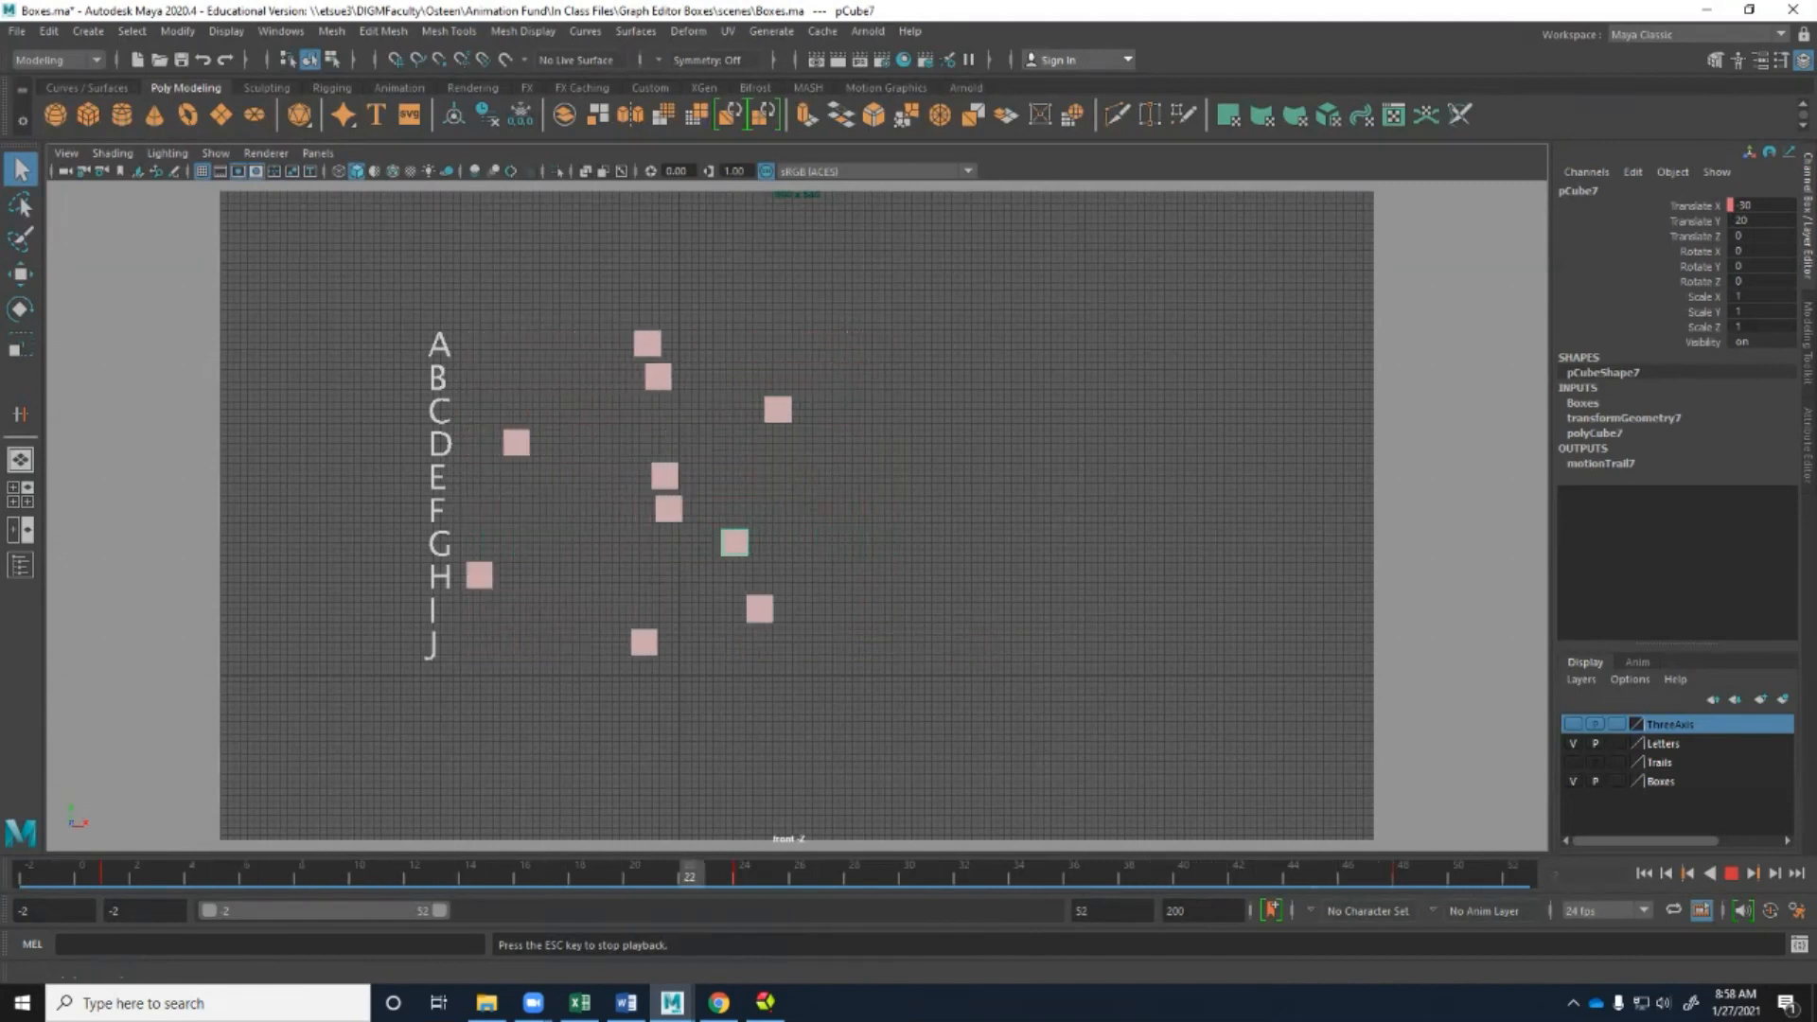
left_click(1644, 872)
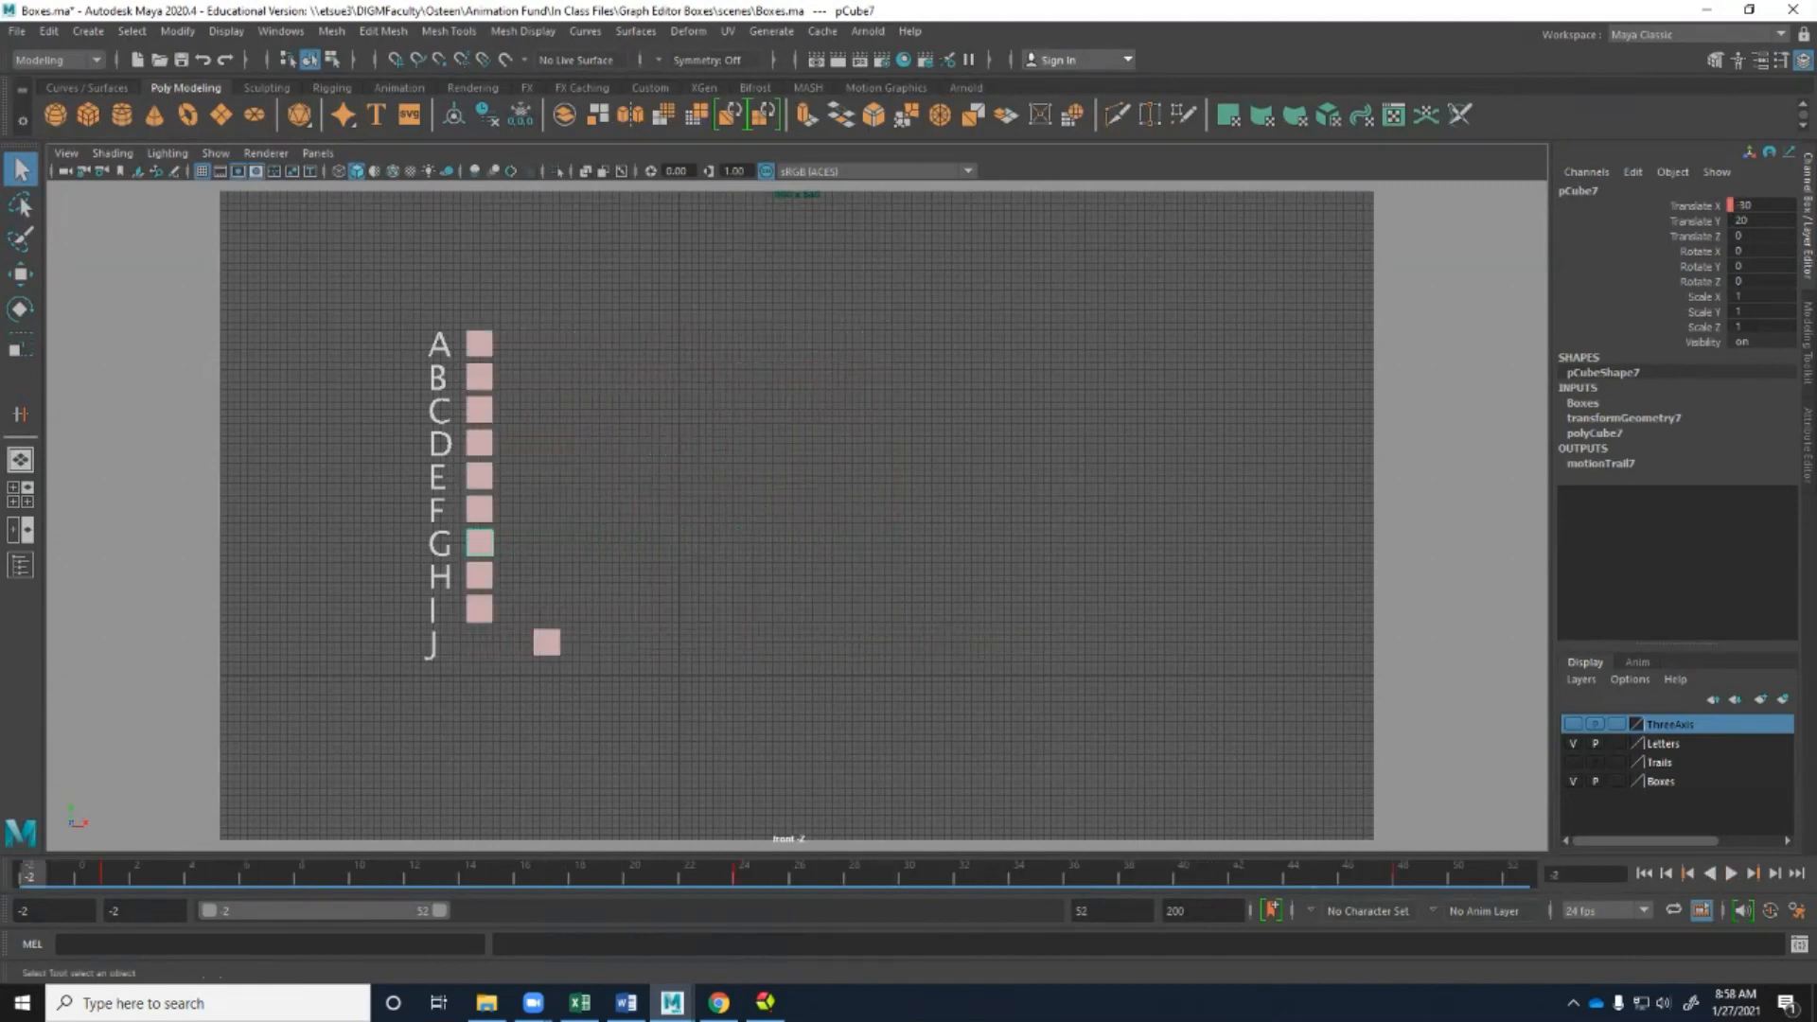
Select boxes H, I and J in turn to review their motion, and rewind the animation.
left_click(480, 575)
left_click(479, 609)
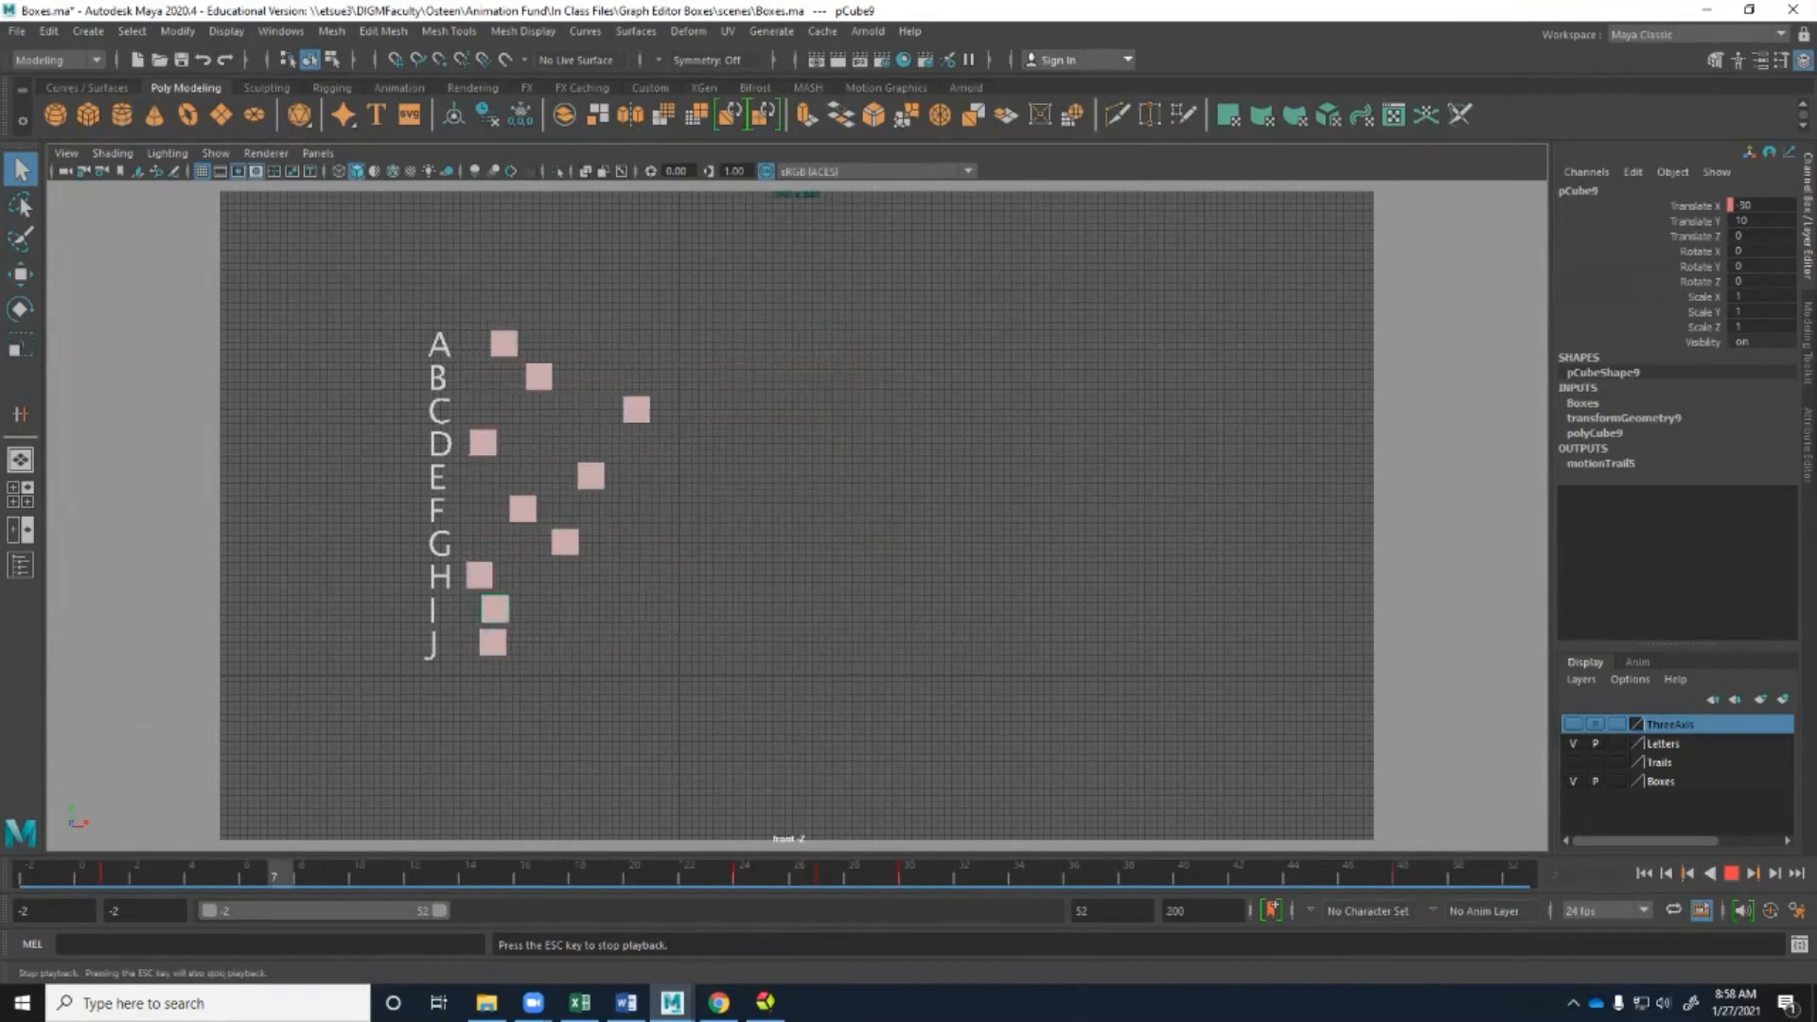
key("Escape")
left_click(1643, 872)
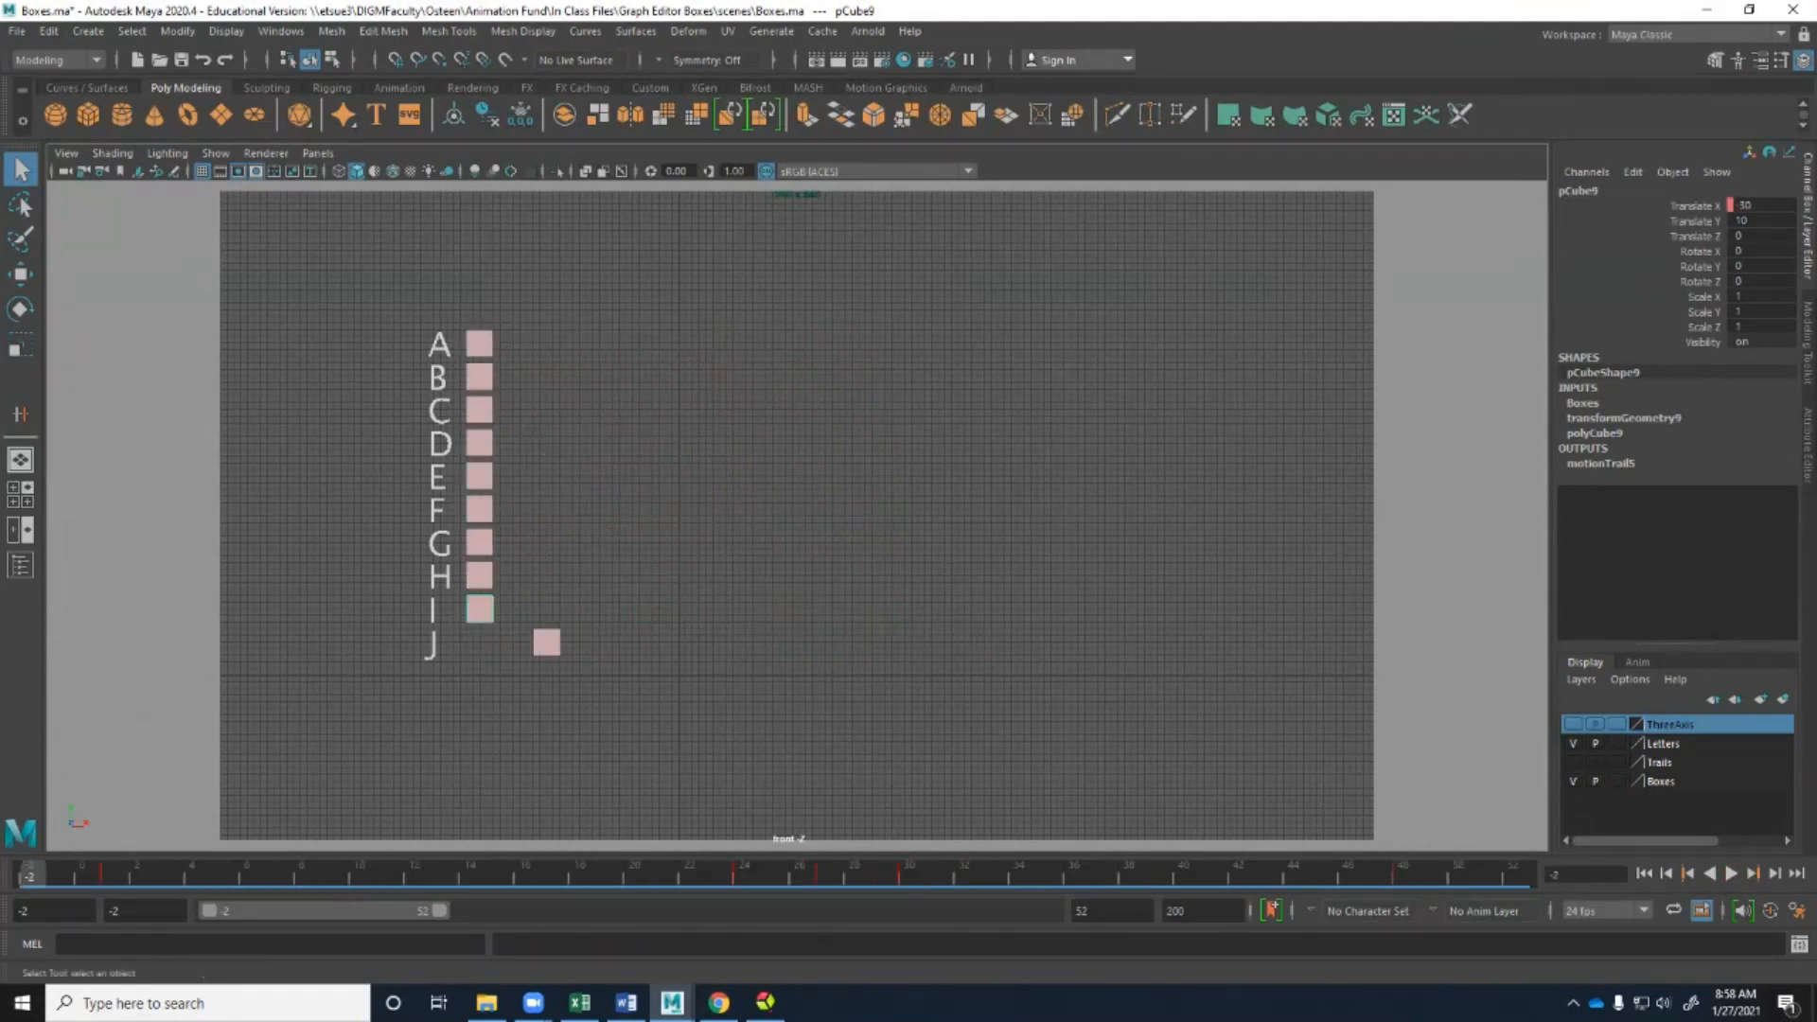
left_click(546, 643)
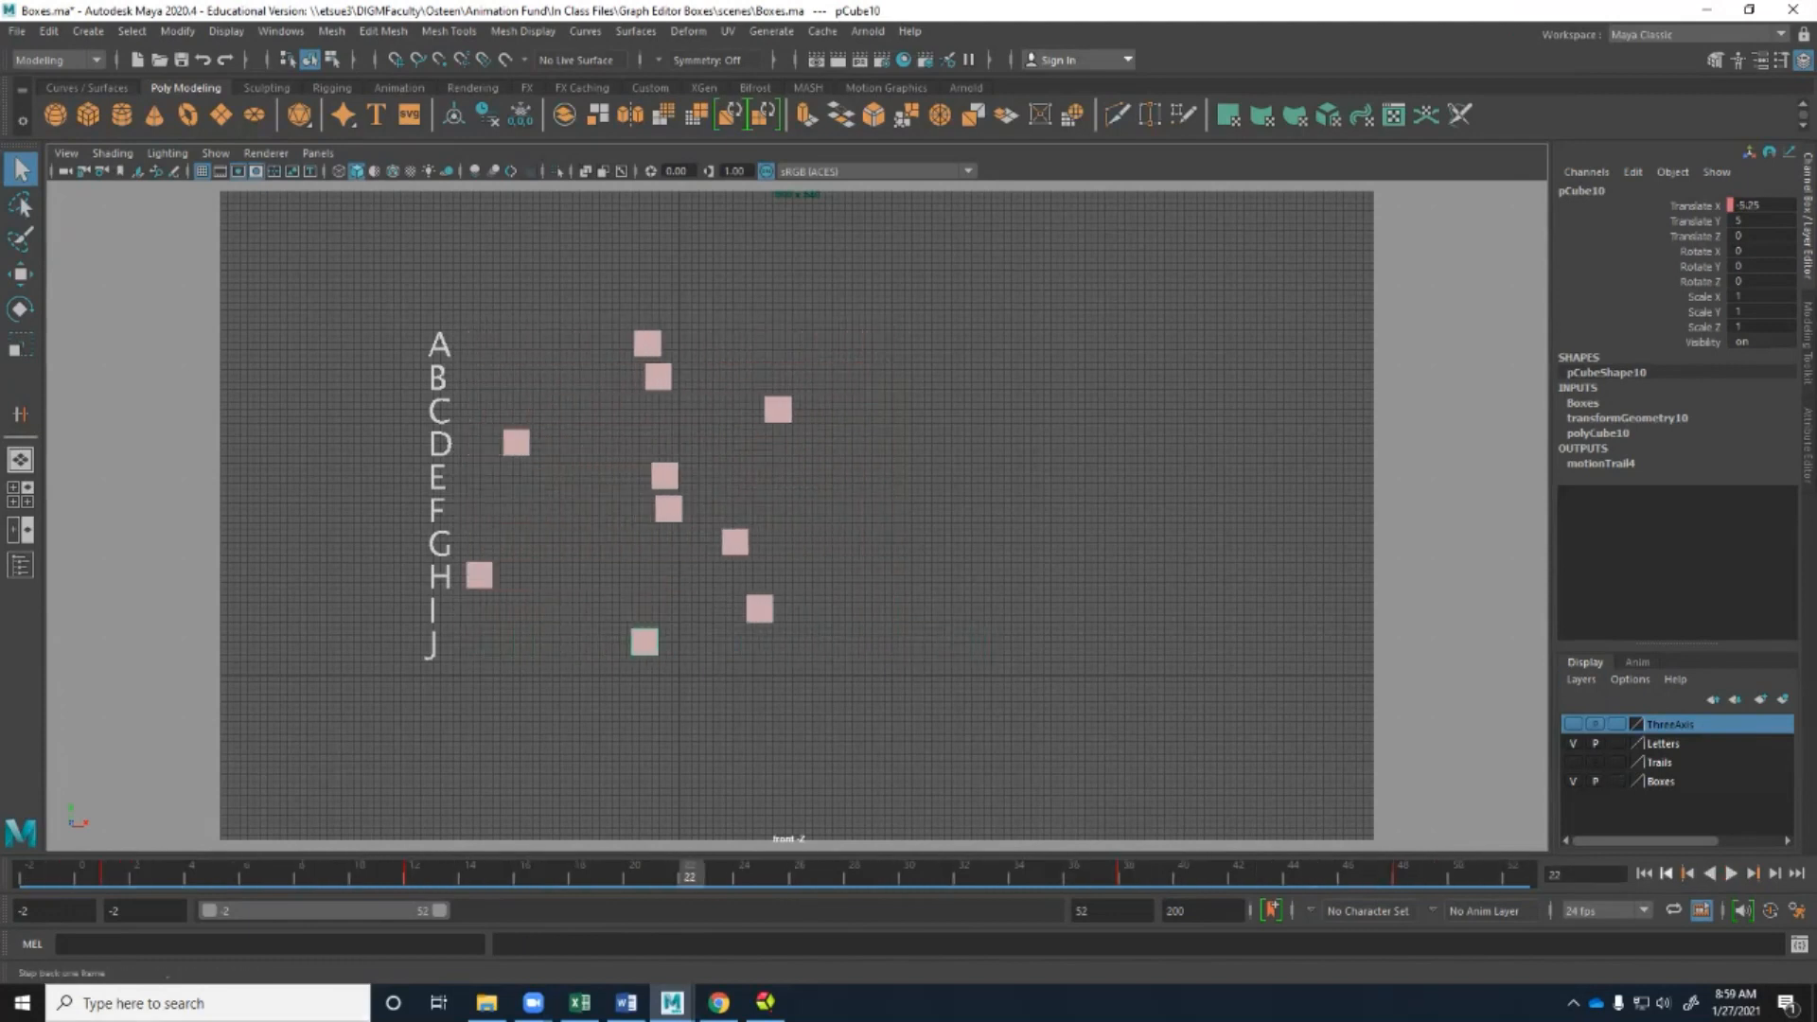
left_click(1643, 872)
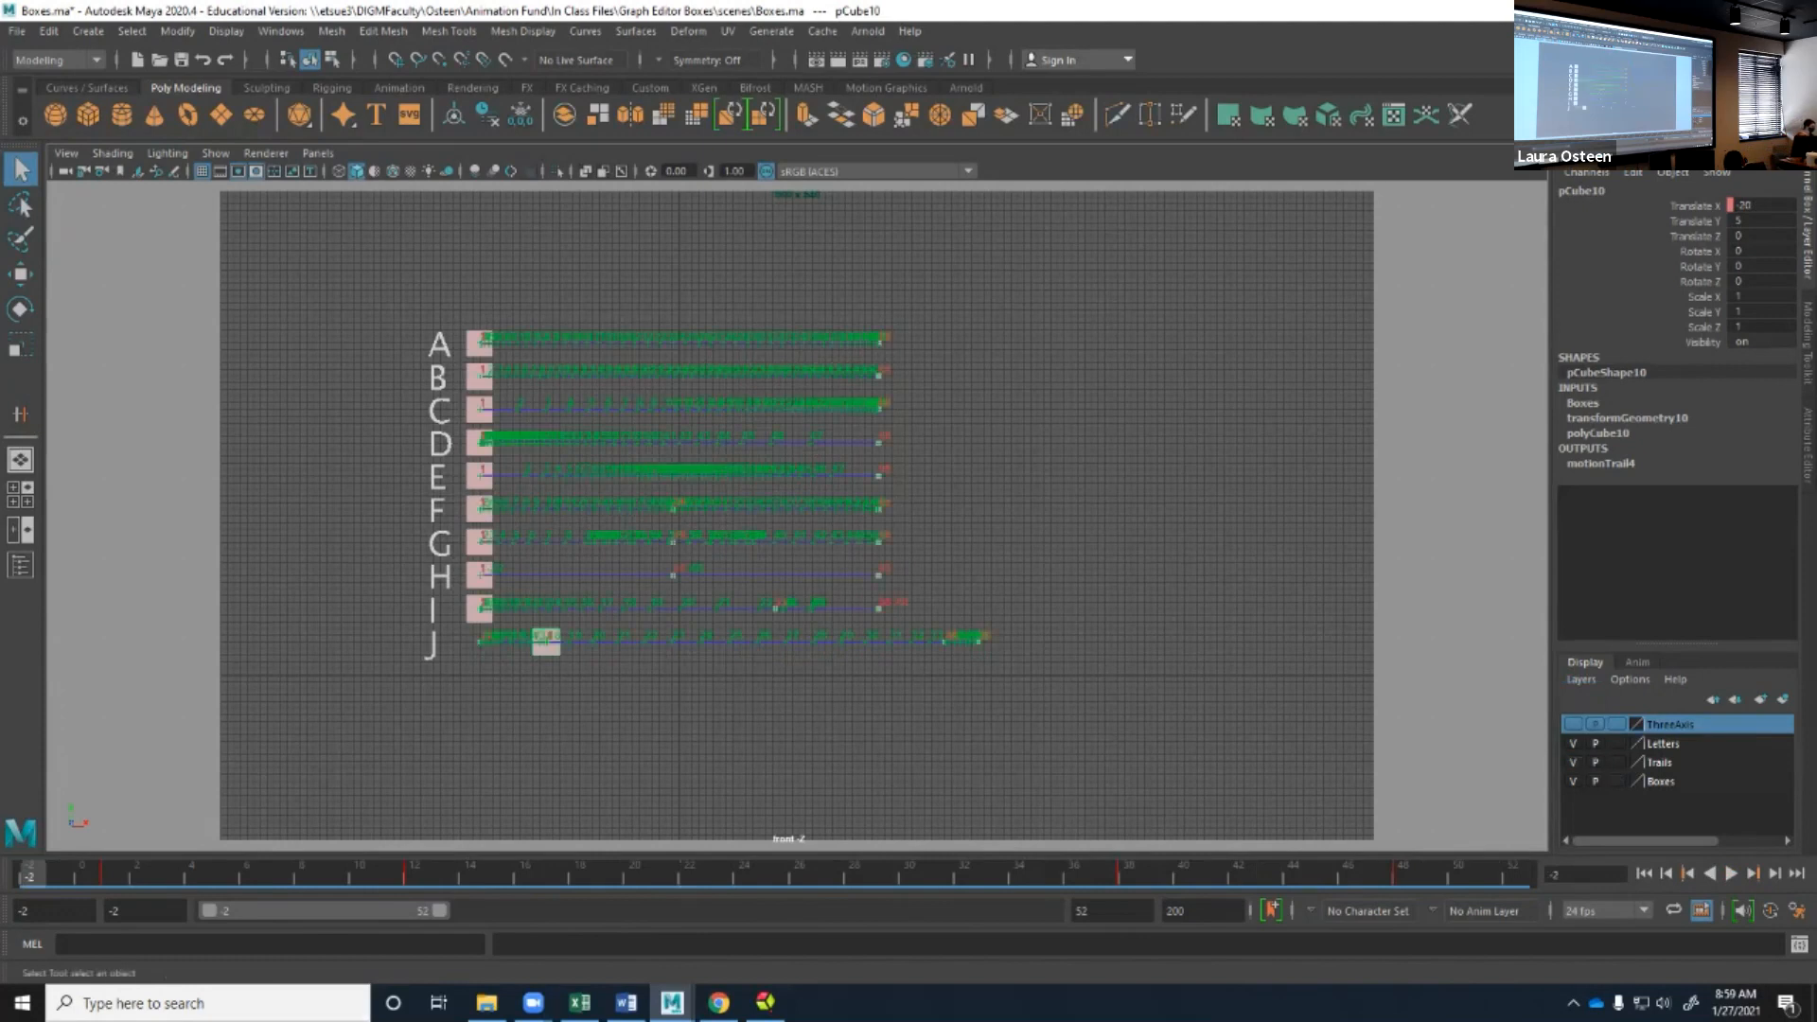
Deselect everything, enlarge the view of the motion trails, play all boxes along them, and rewind.
left_click(719, 710)
scroll(796, 515, "up", 5)
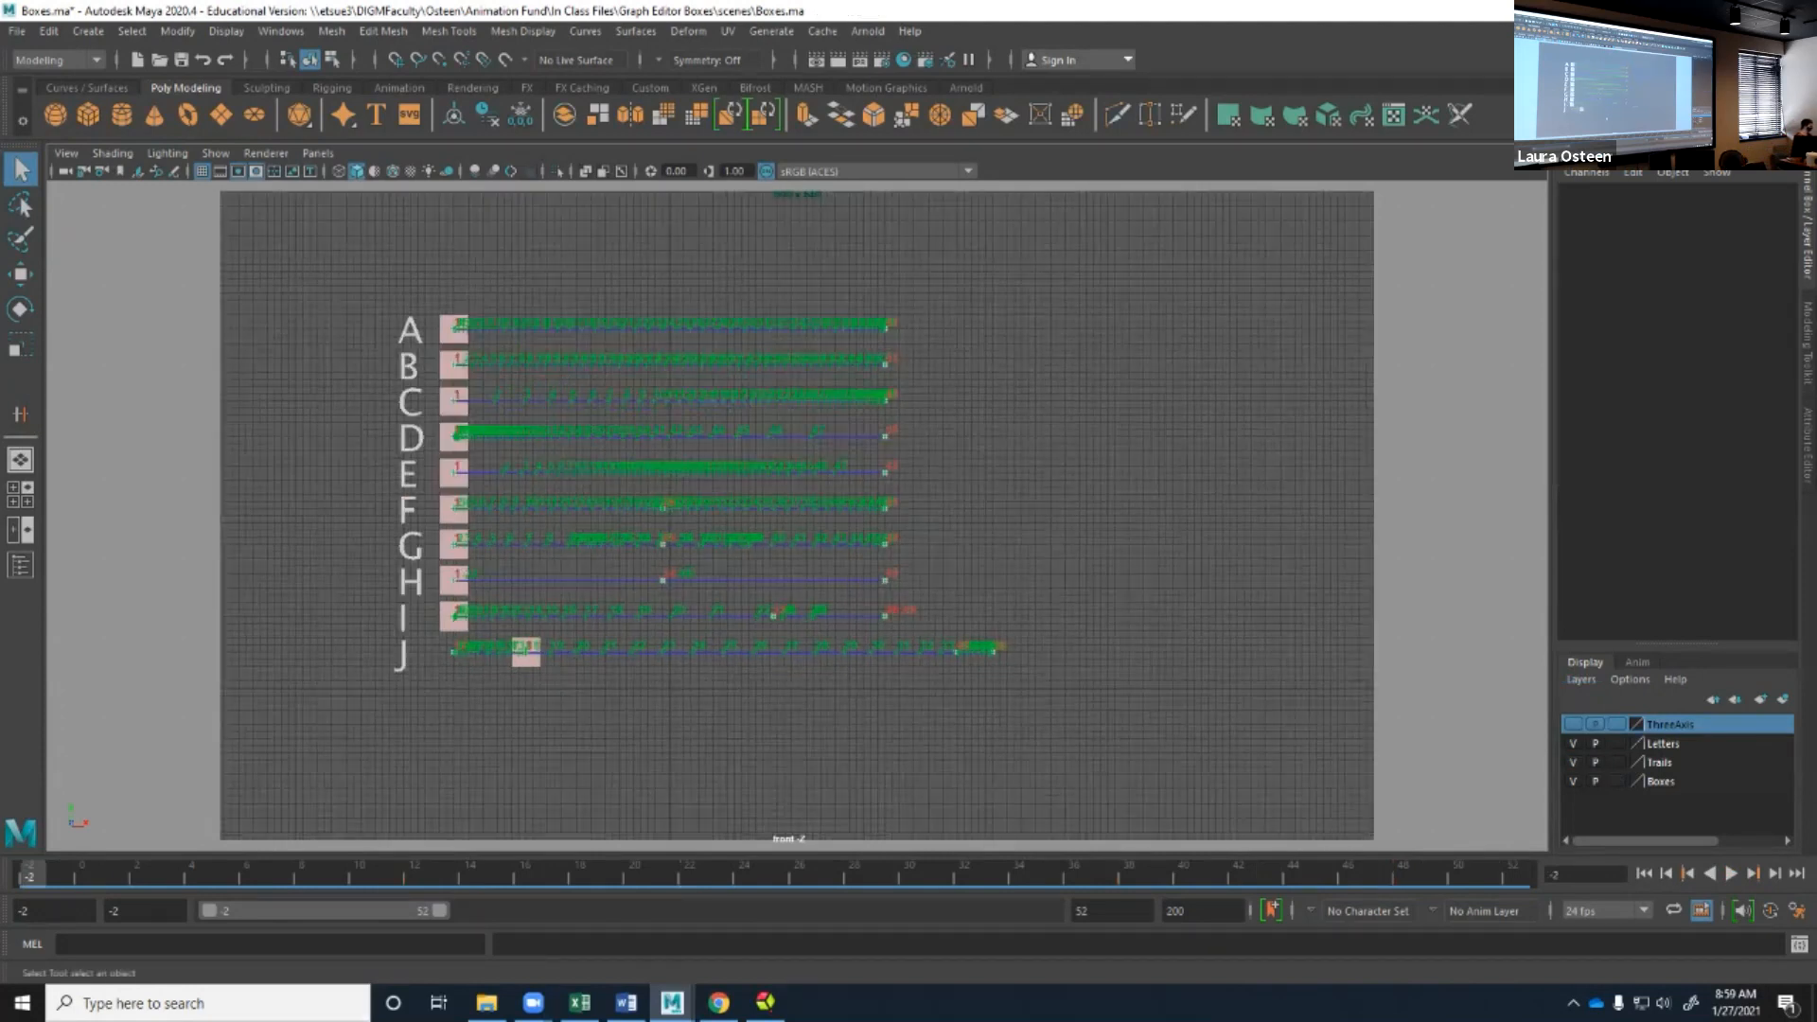
middle_click_drag(483, 607, 659, 624, "alt")
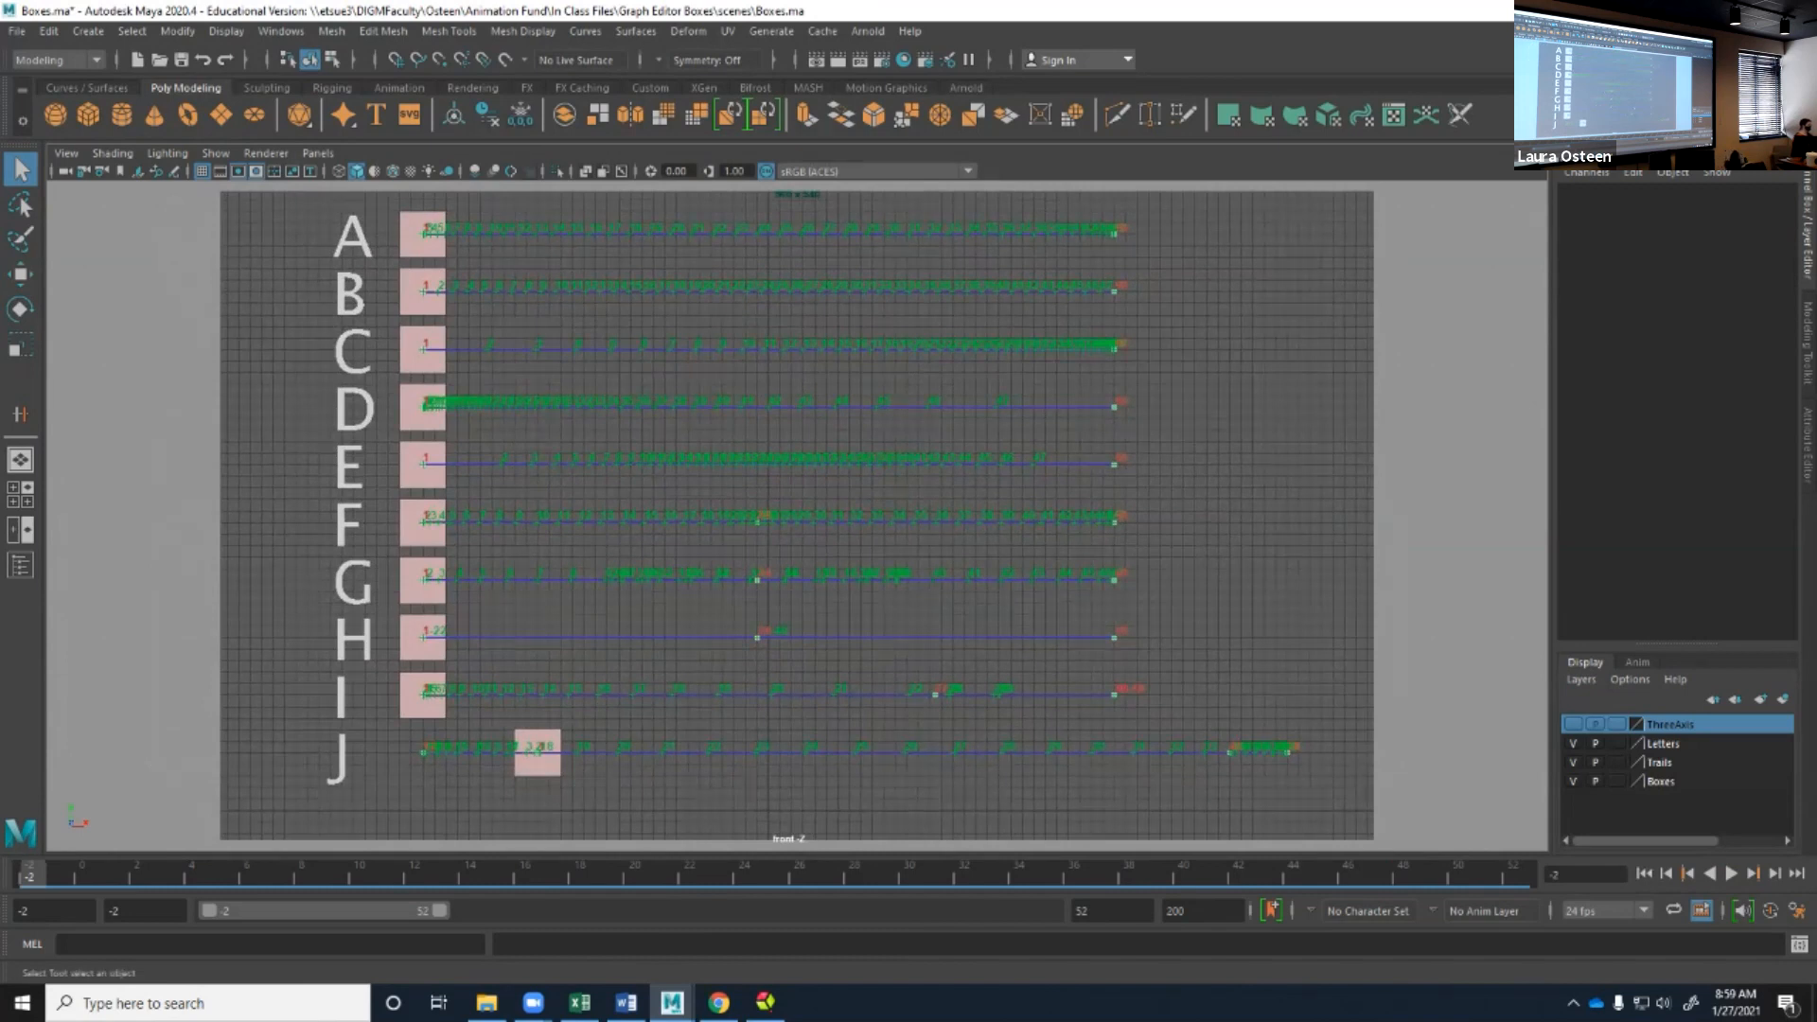
middle_click_drag(659, 625, 661, 635, "alt")
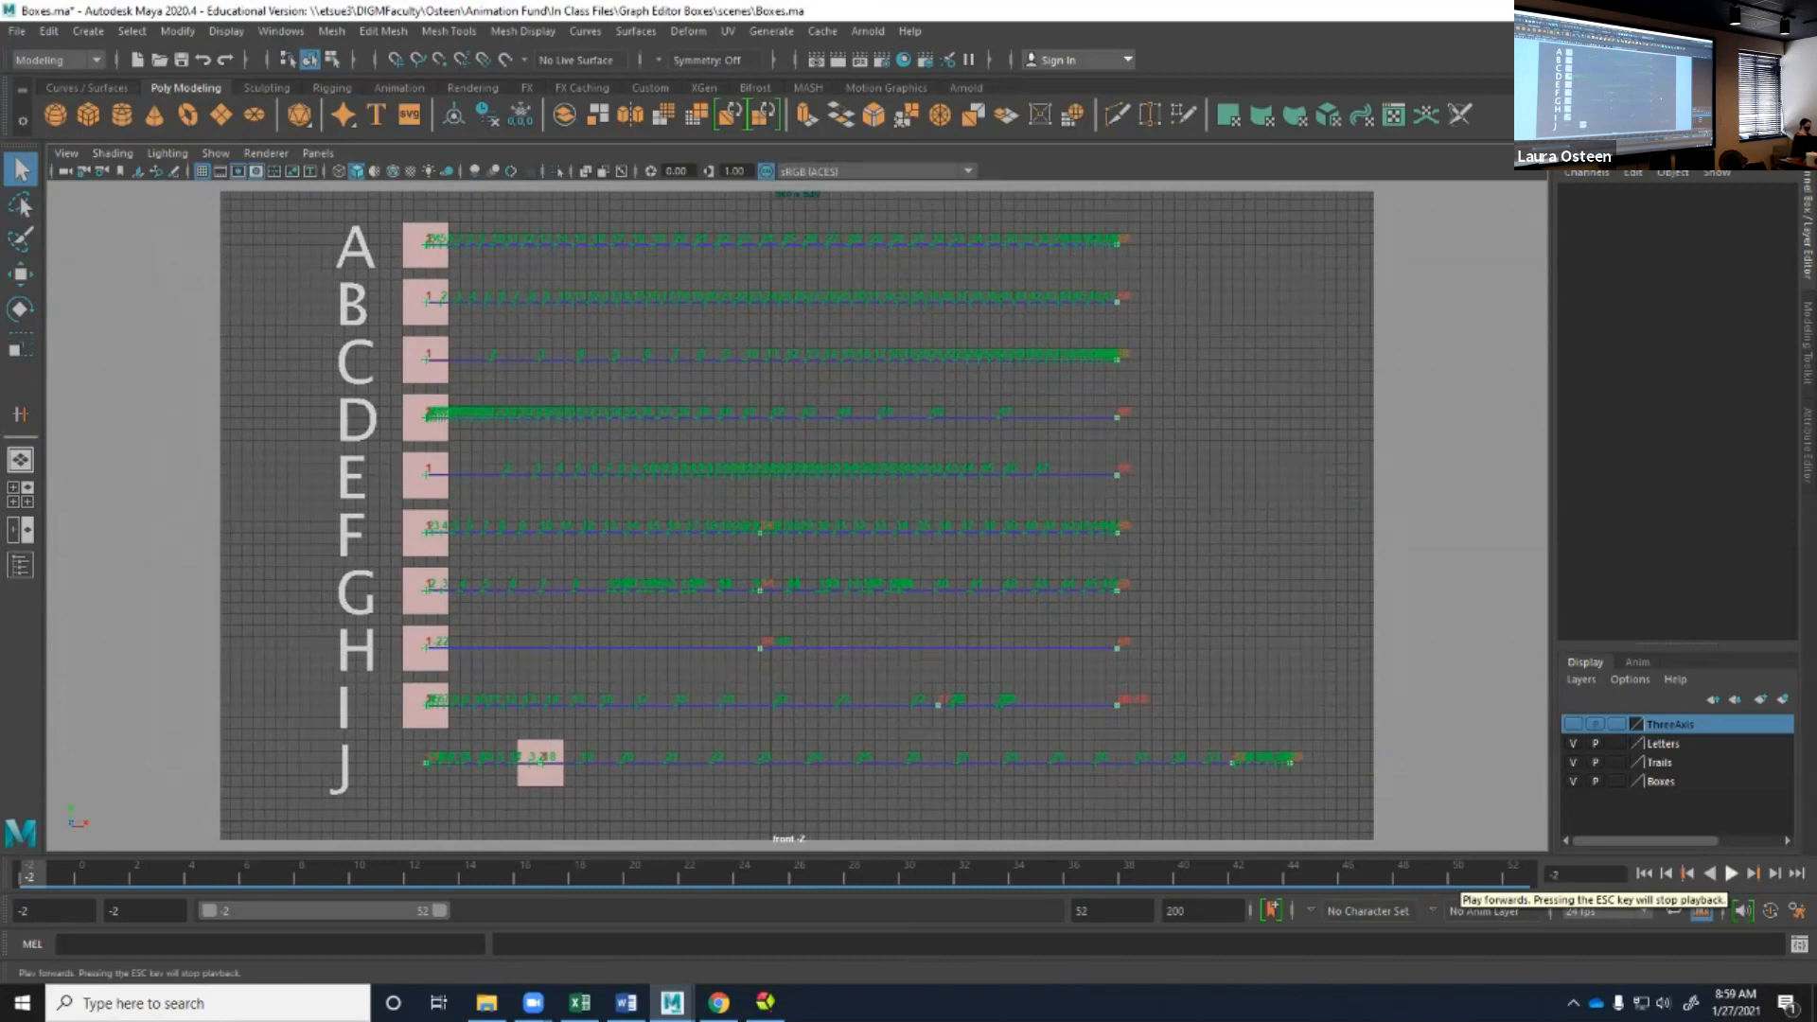
left_click(1731, 872)
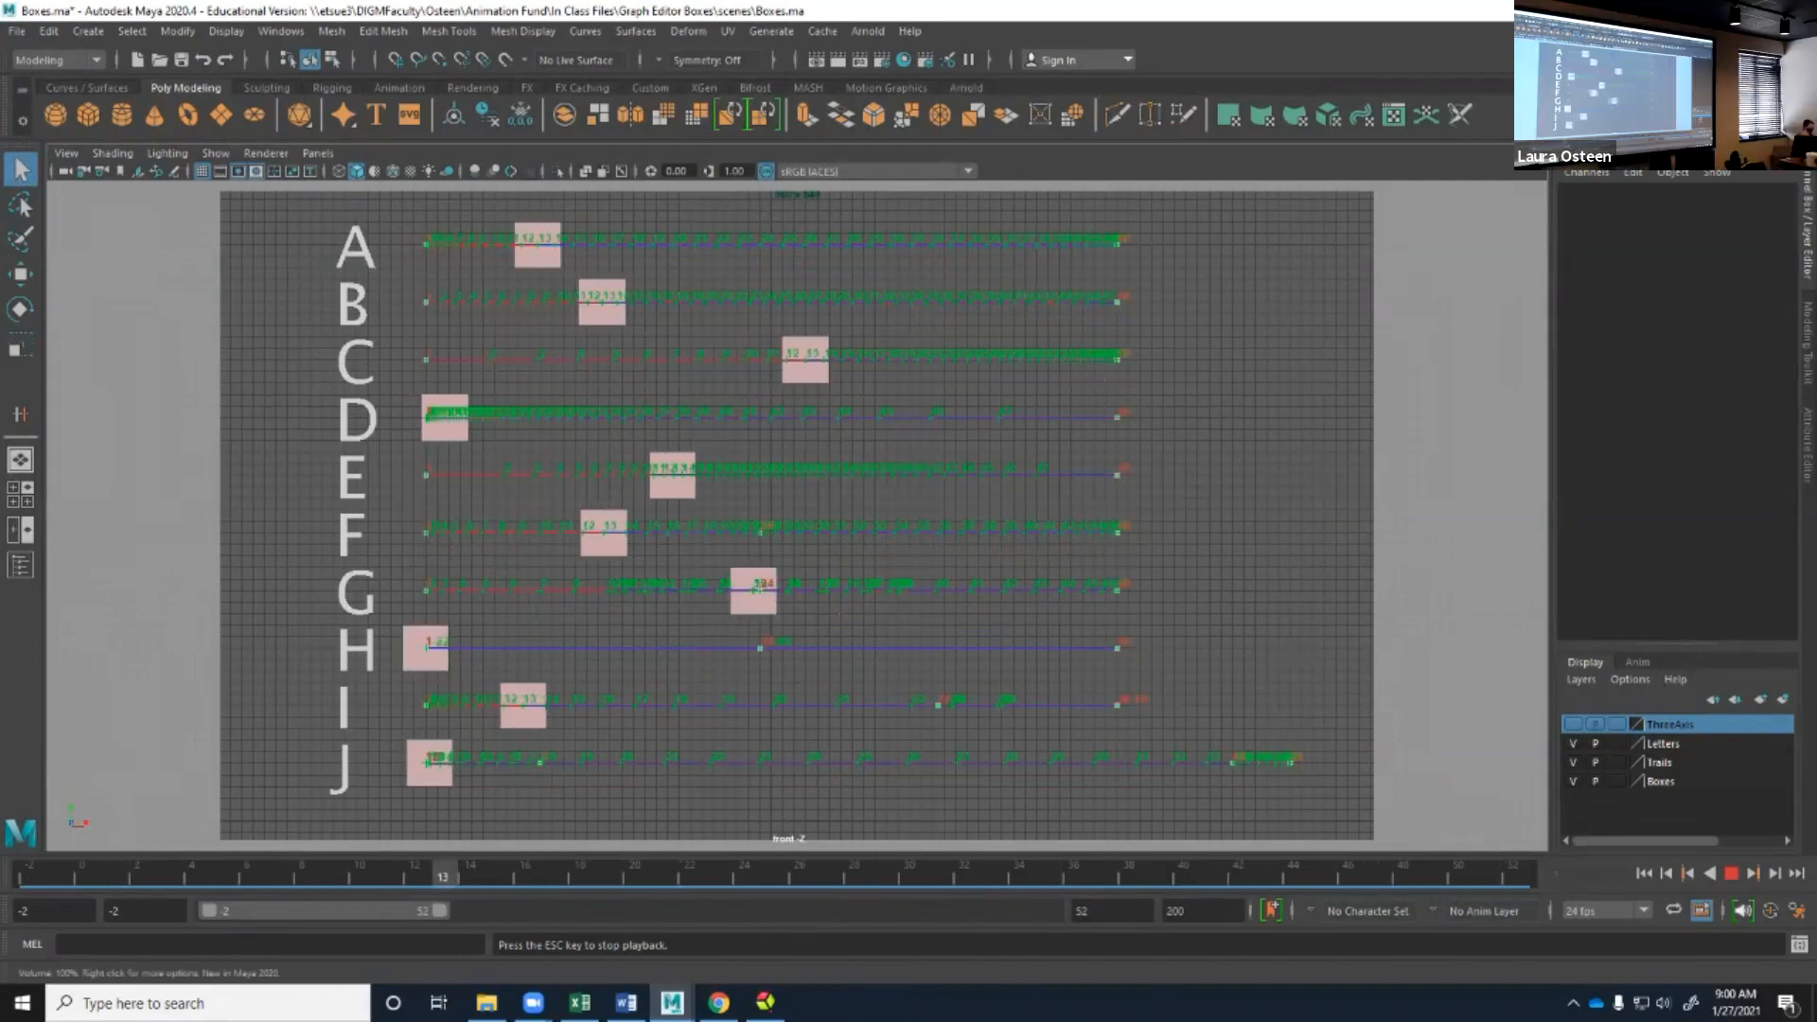
left_click(1731, 873)
left_click(1644, 873)
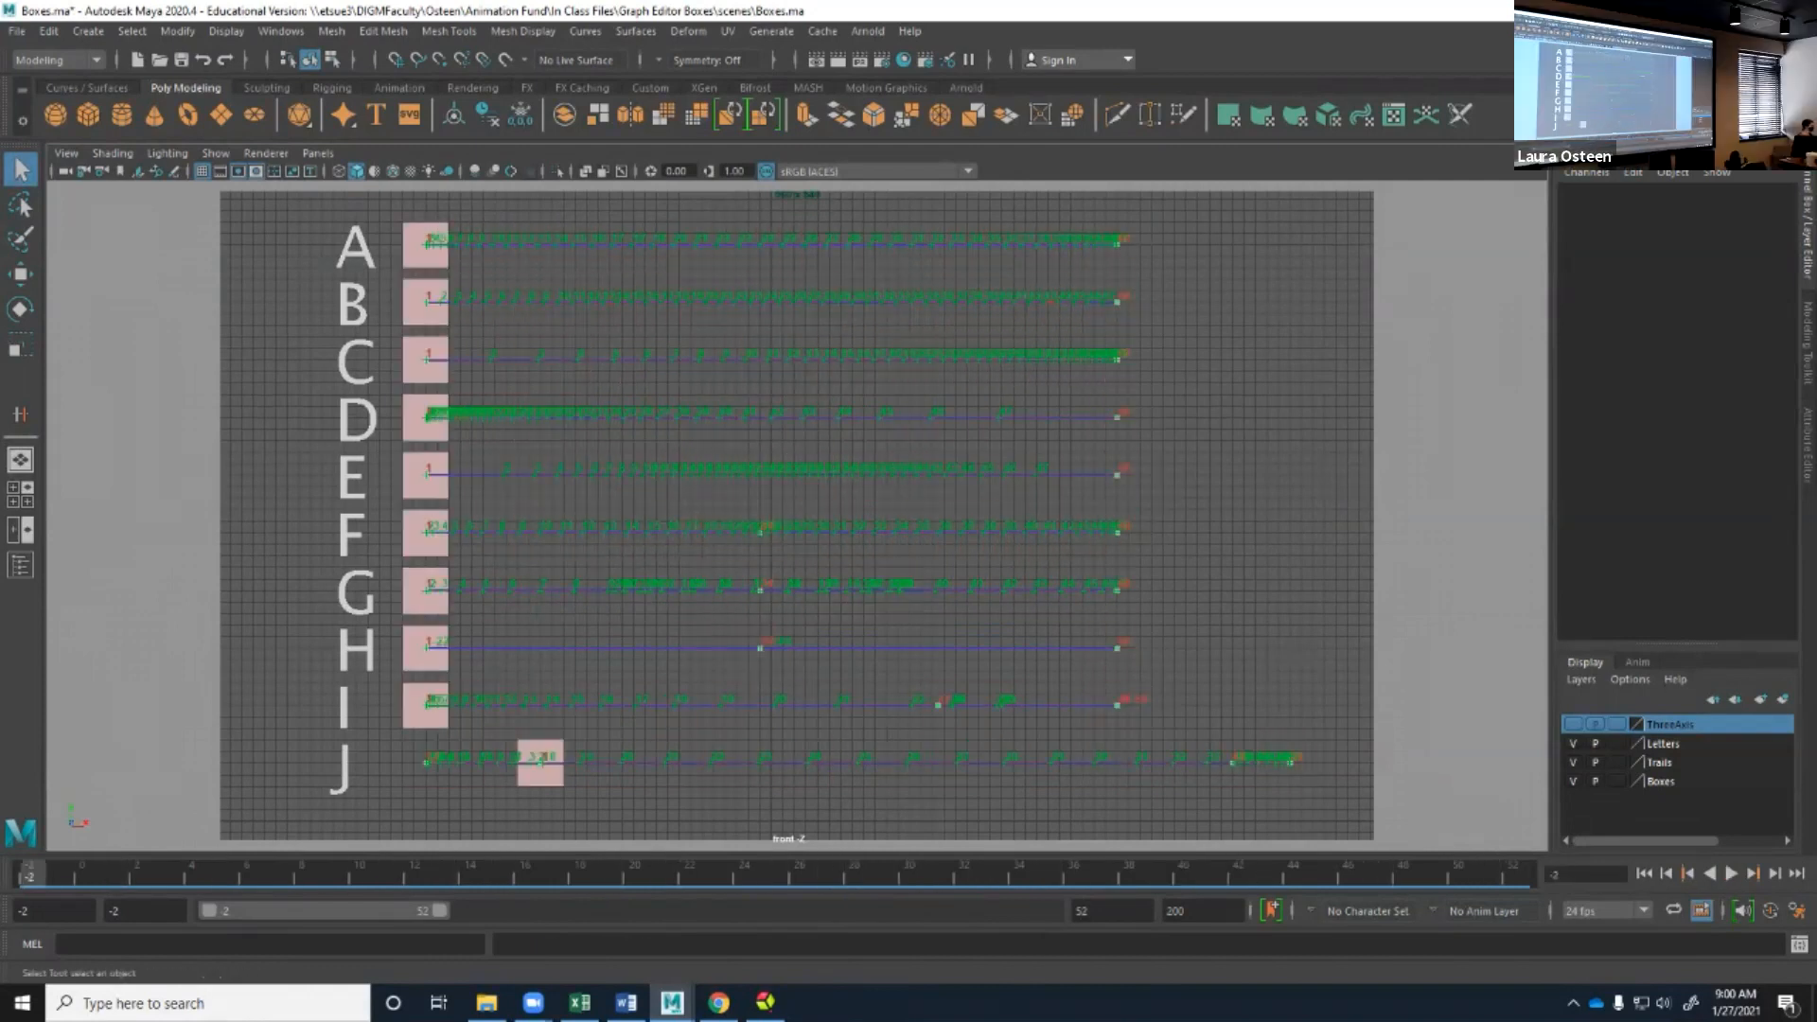
Select box A and switch the workspace to Animation.
left_click(426, 246)
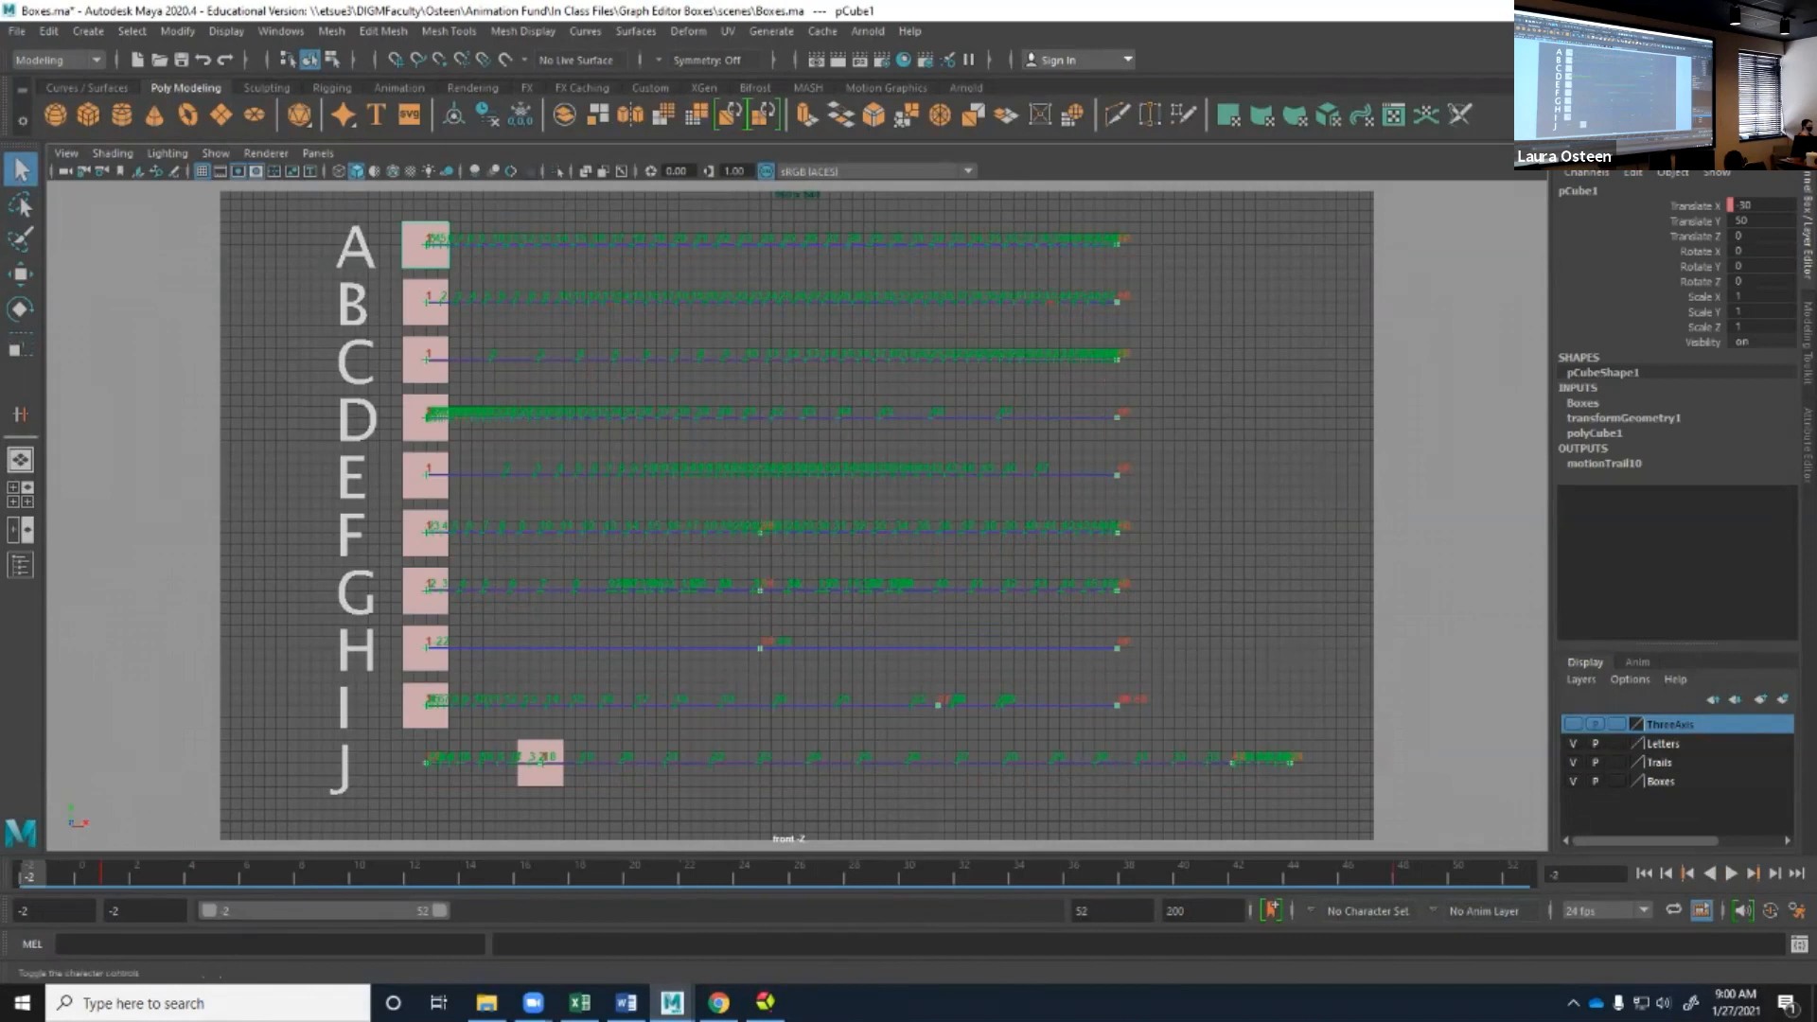
left_click(1711, 32)
left_click(1651, 232)
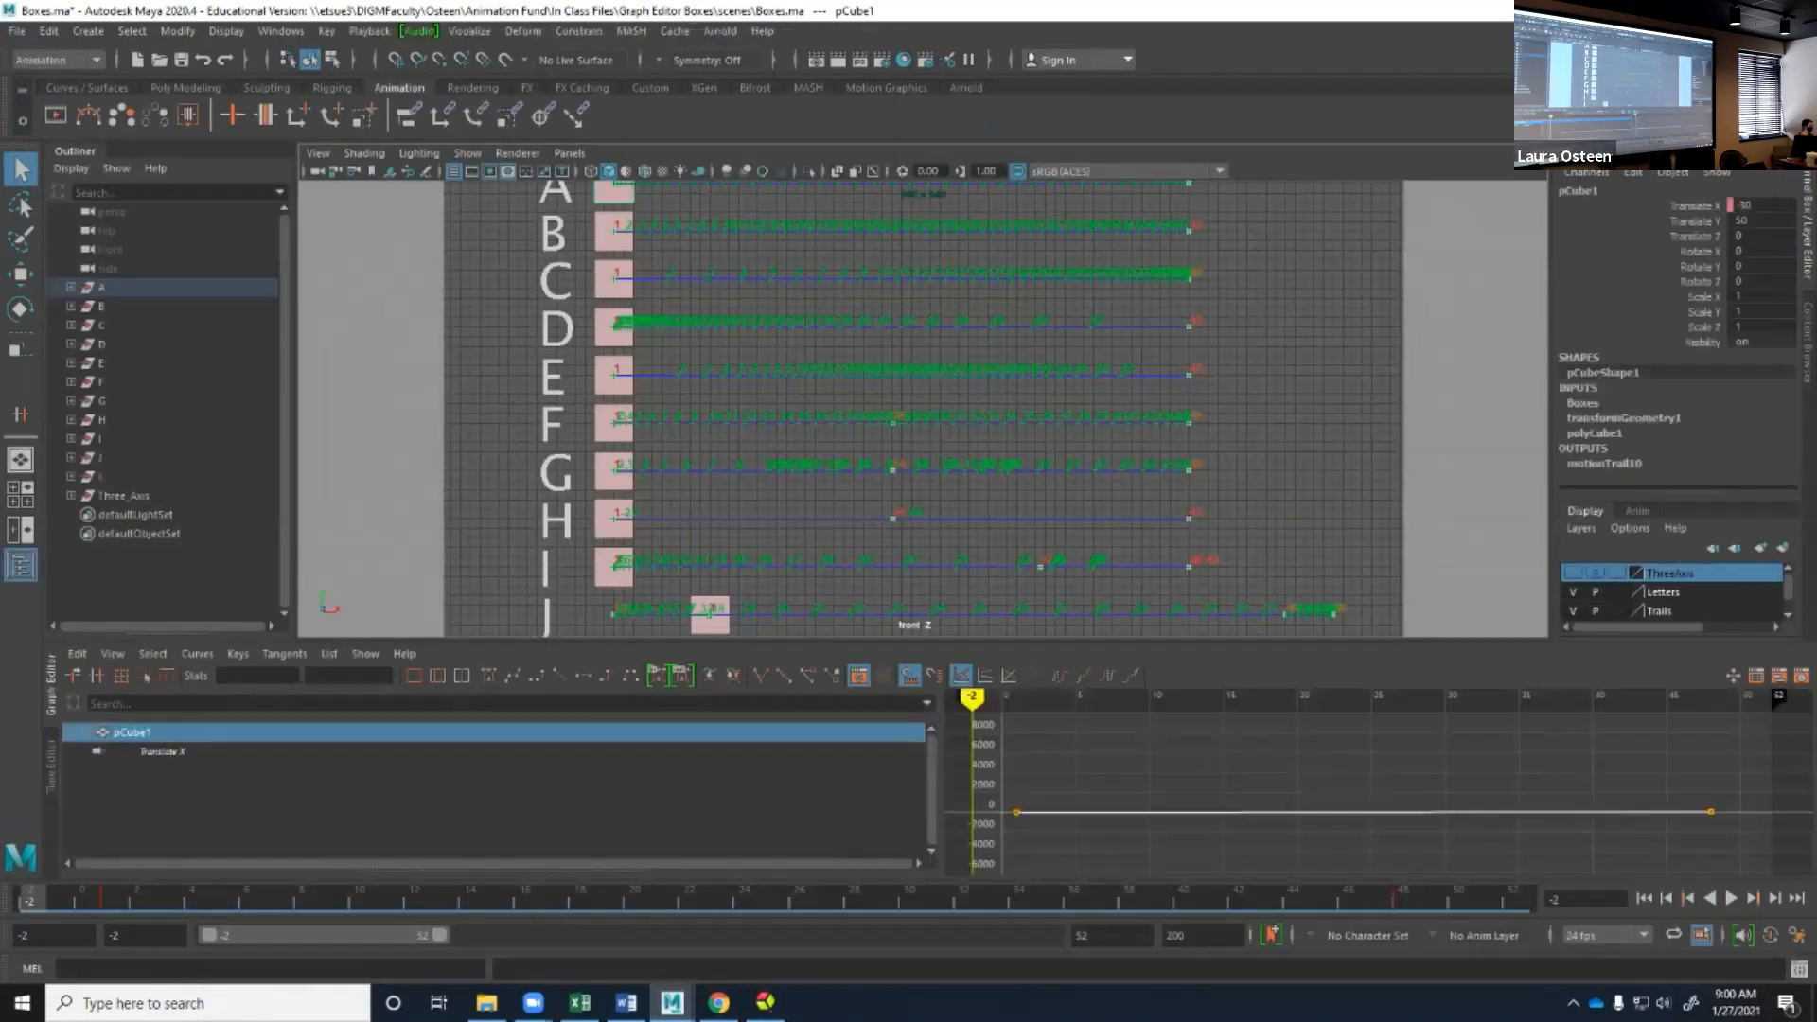
Fit all ten boxes and their trails in the viewport, and frame box A's Translate X curve in the graph view.
right_click_drag(958, 407, 946, 401, "alt")
middle_click_drag(947, 401, 905, 414, "alt")
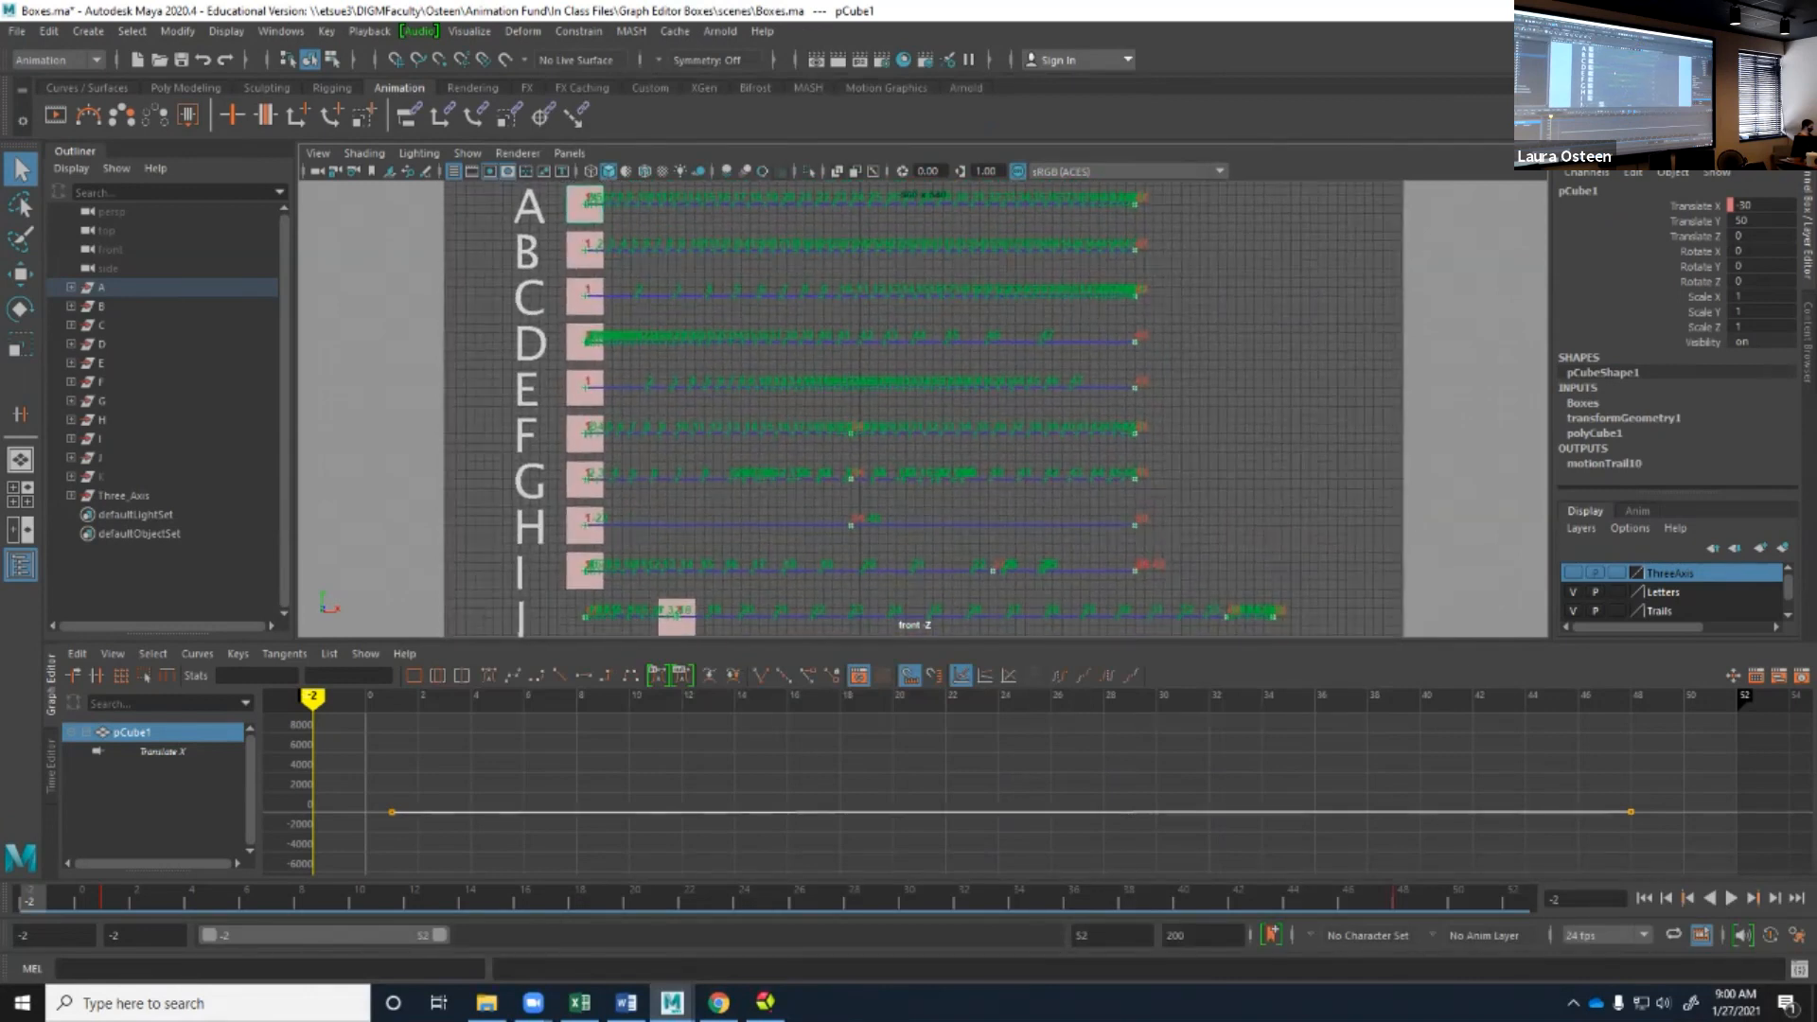
right_click_drag(899, 410, 869, 413, "alt")
left_click(161, 751)
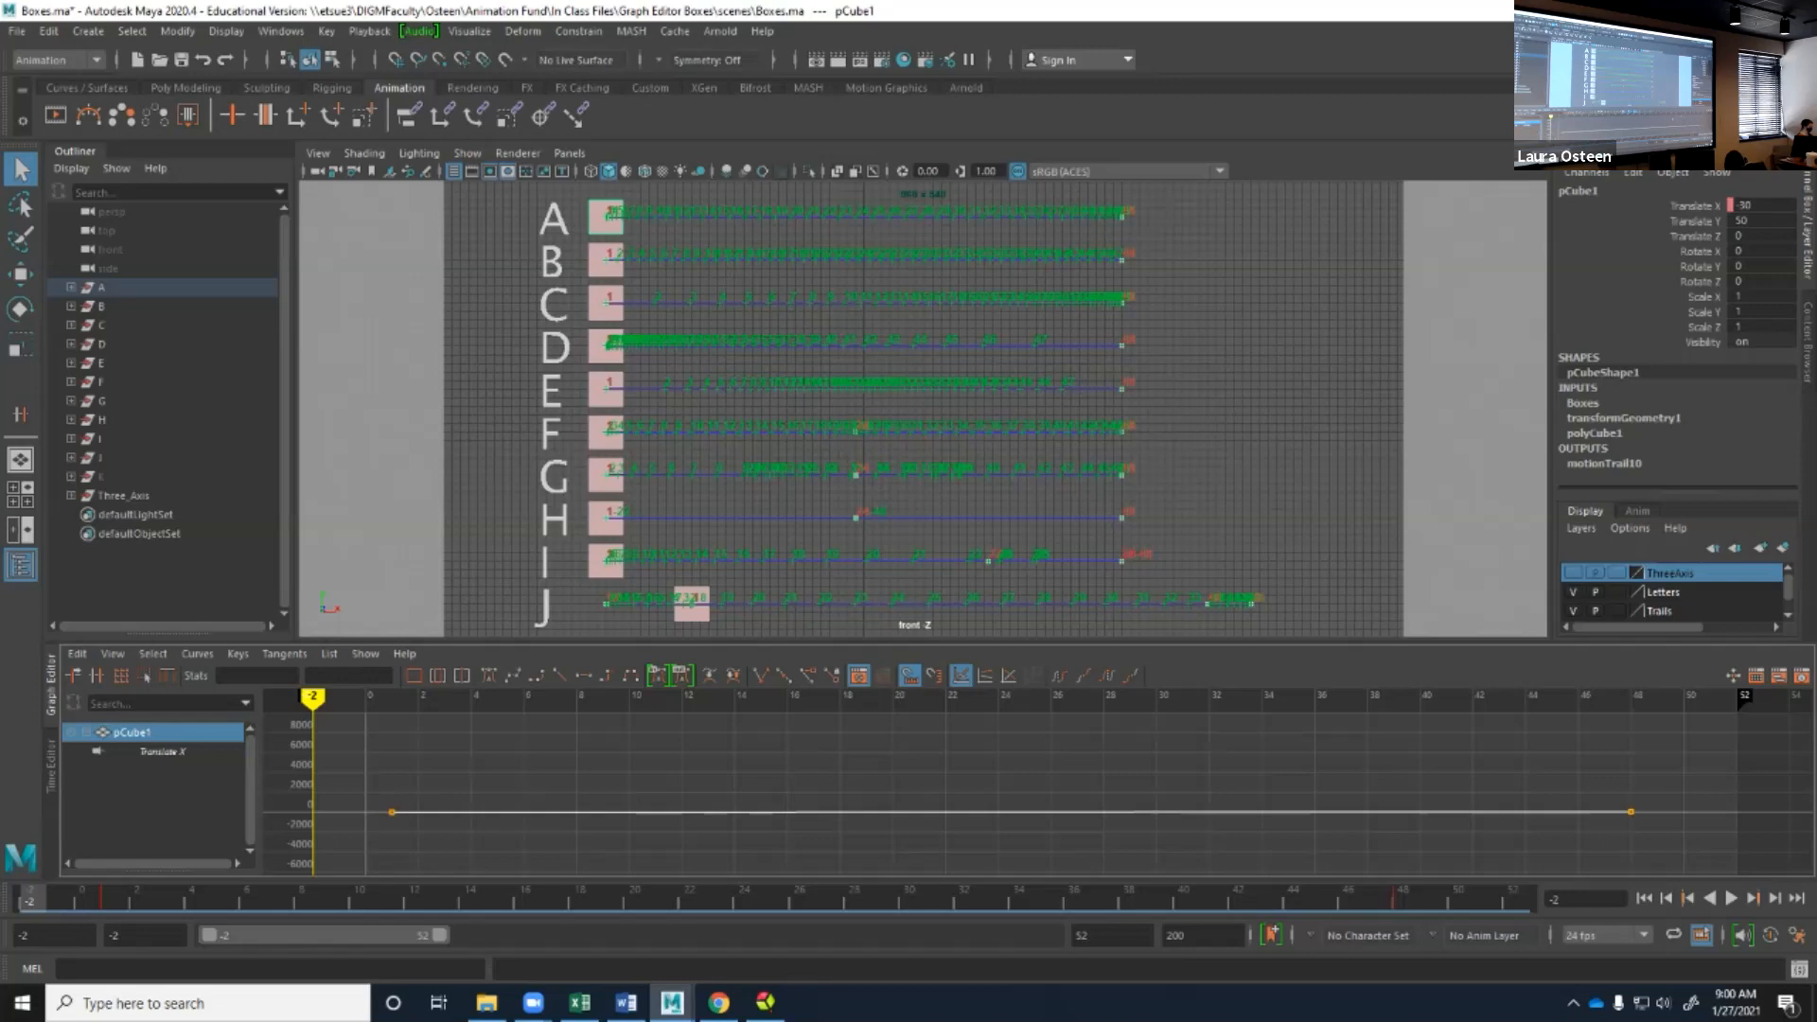
key("f")
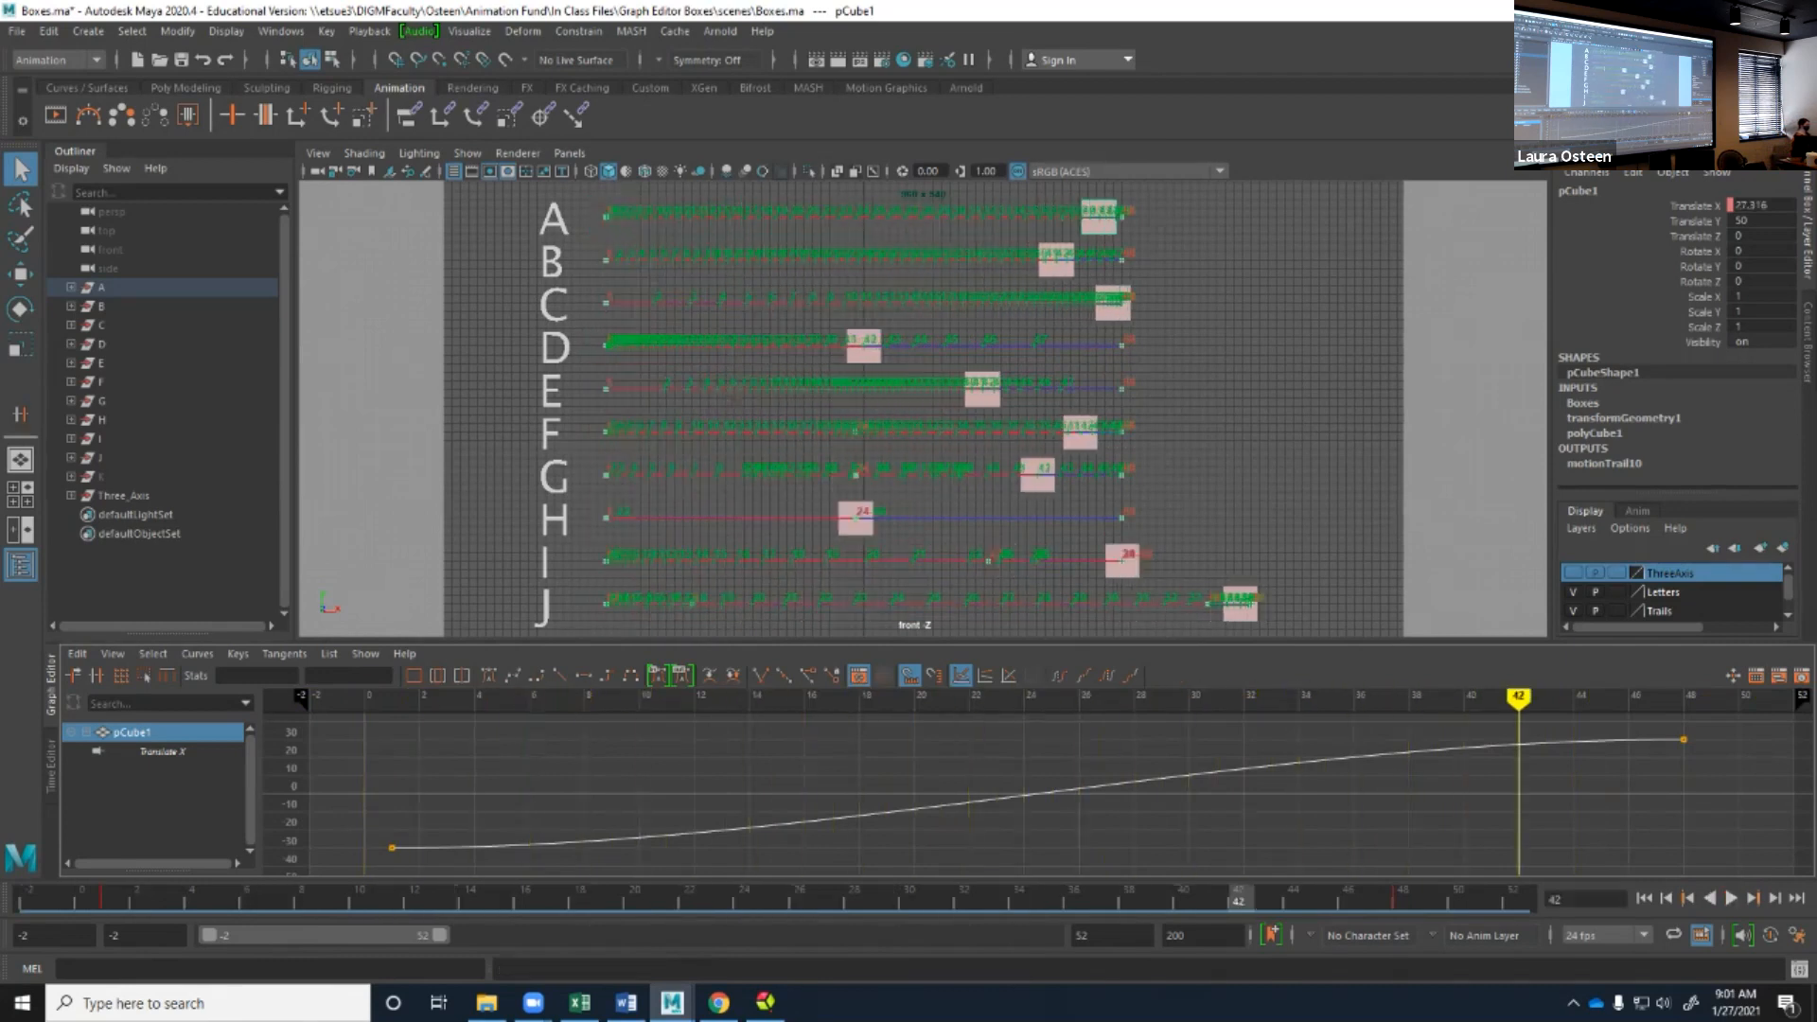
Select box B, rewind the animation, and frame its Translate X curve to examine the playback.
left_click(1056, 263)
left_click(1644, 897)
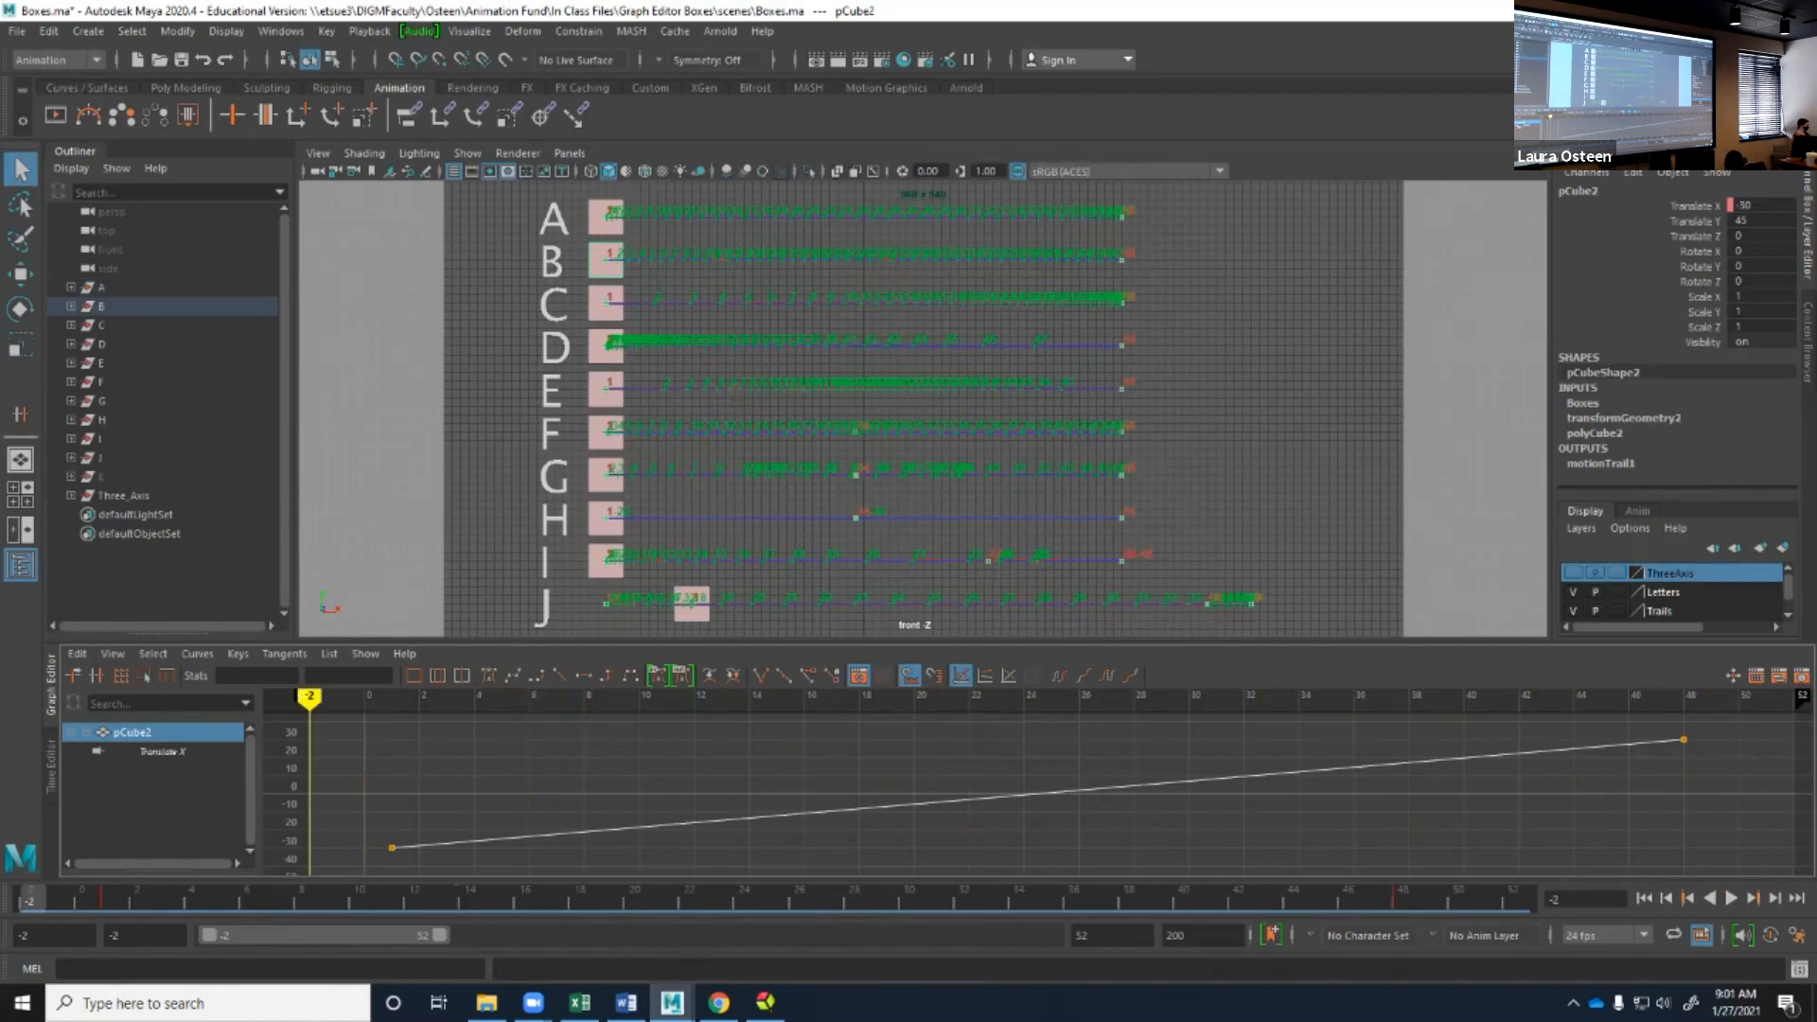
scroll(1038, 793, "down", 6)
scroll(1038, 793, "up", 4)
key("f")
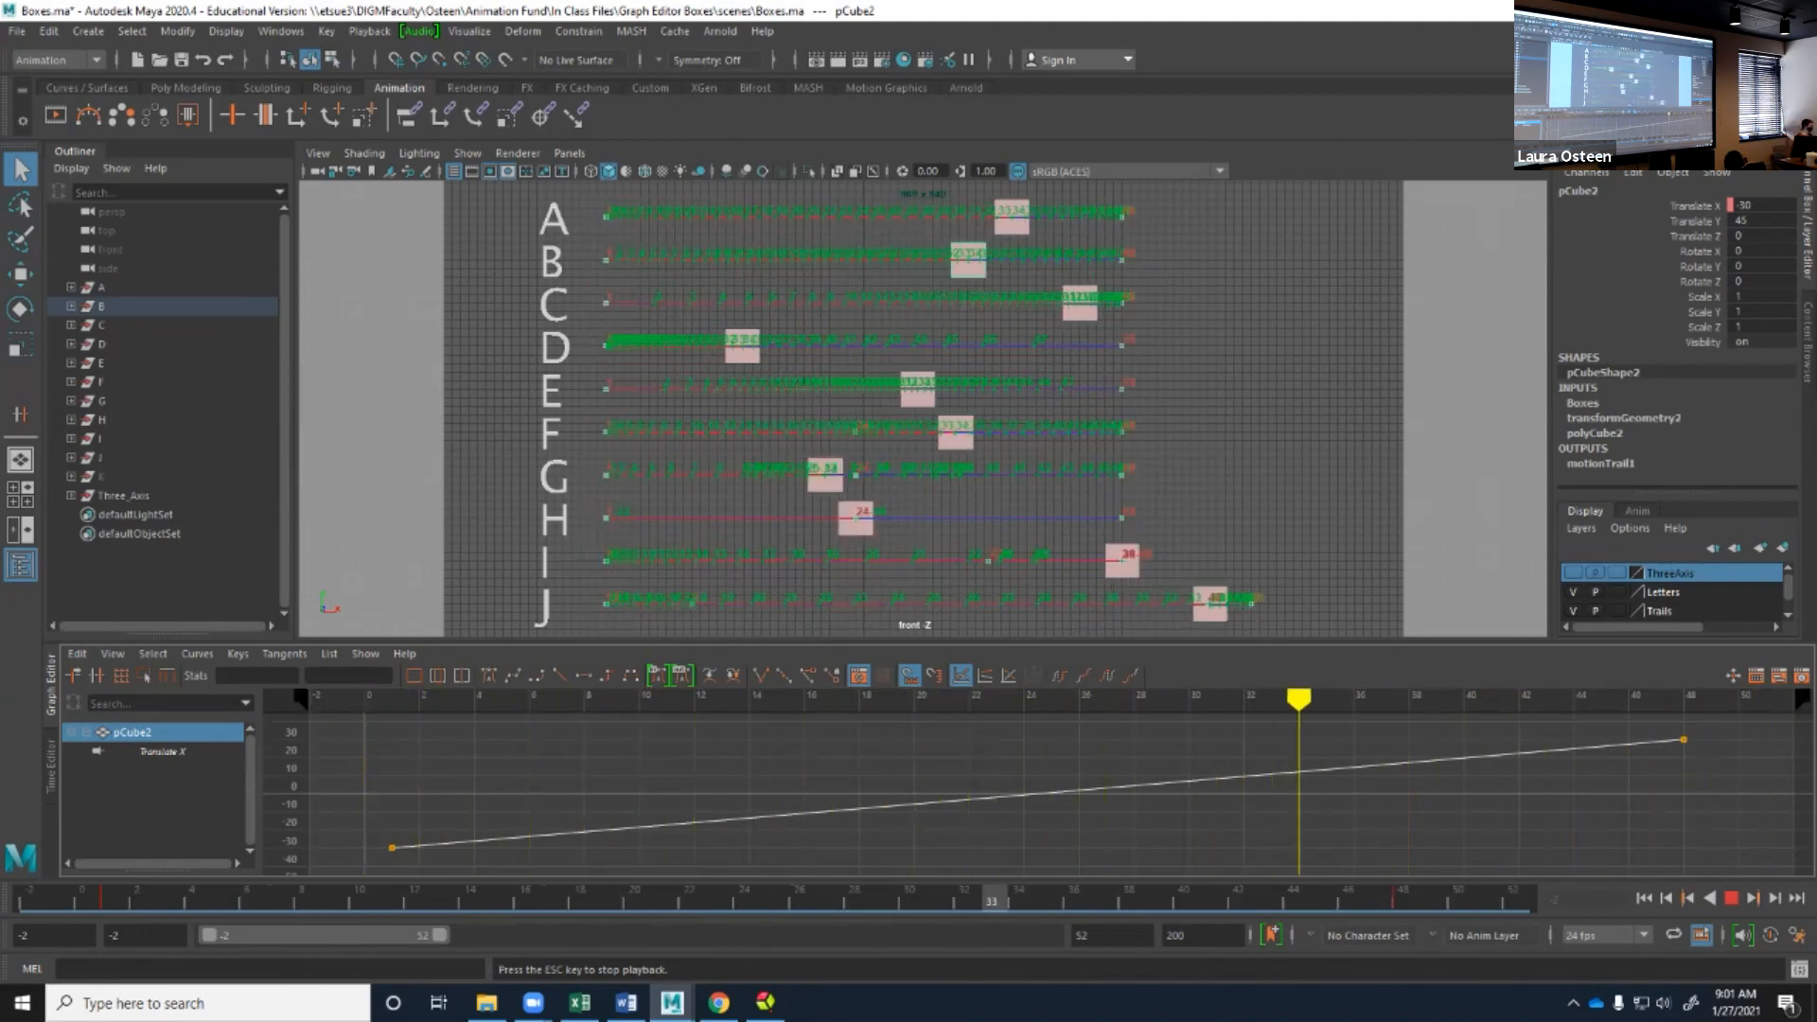
Stop the playback, select box C to show its Translate X curve, and return to the range start.
left_click(1306, 417)
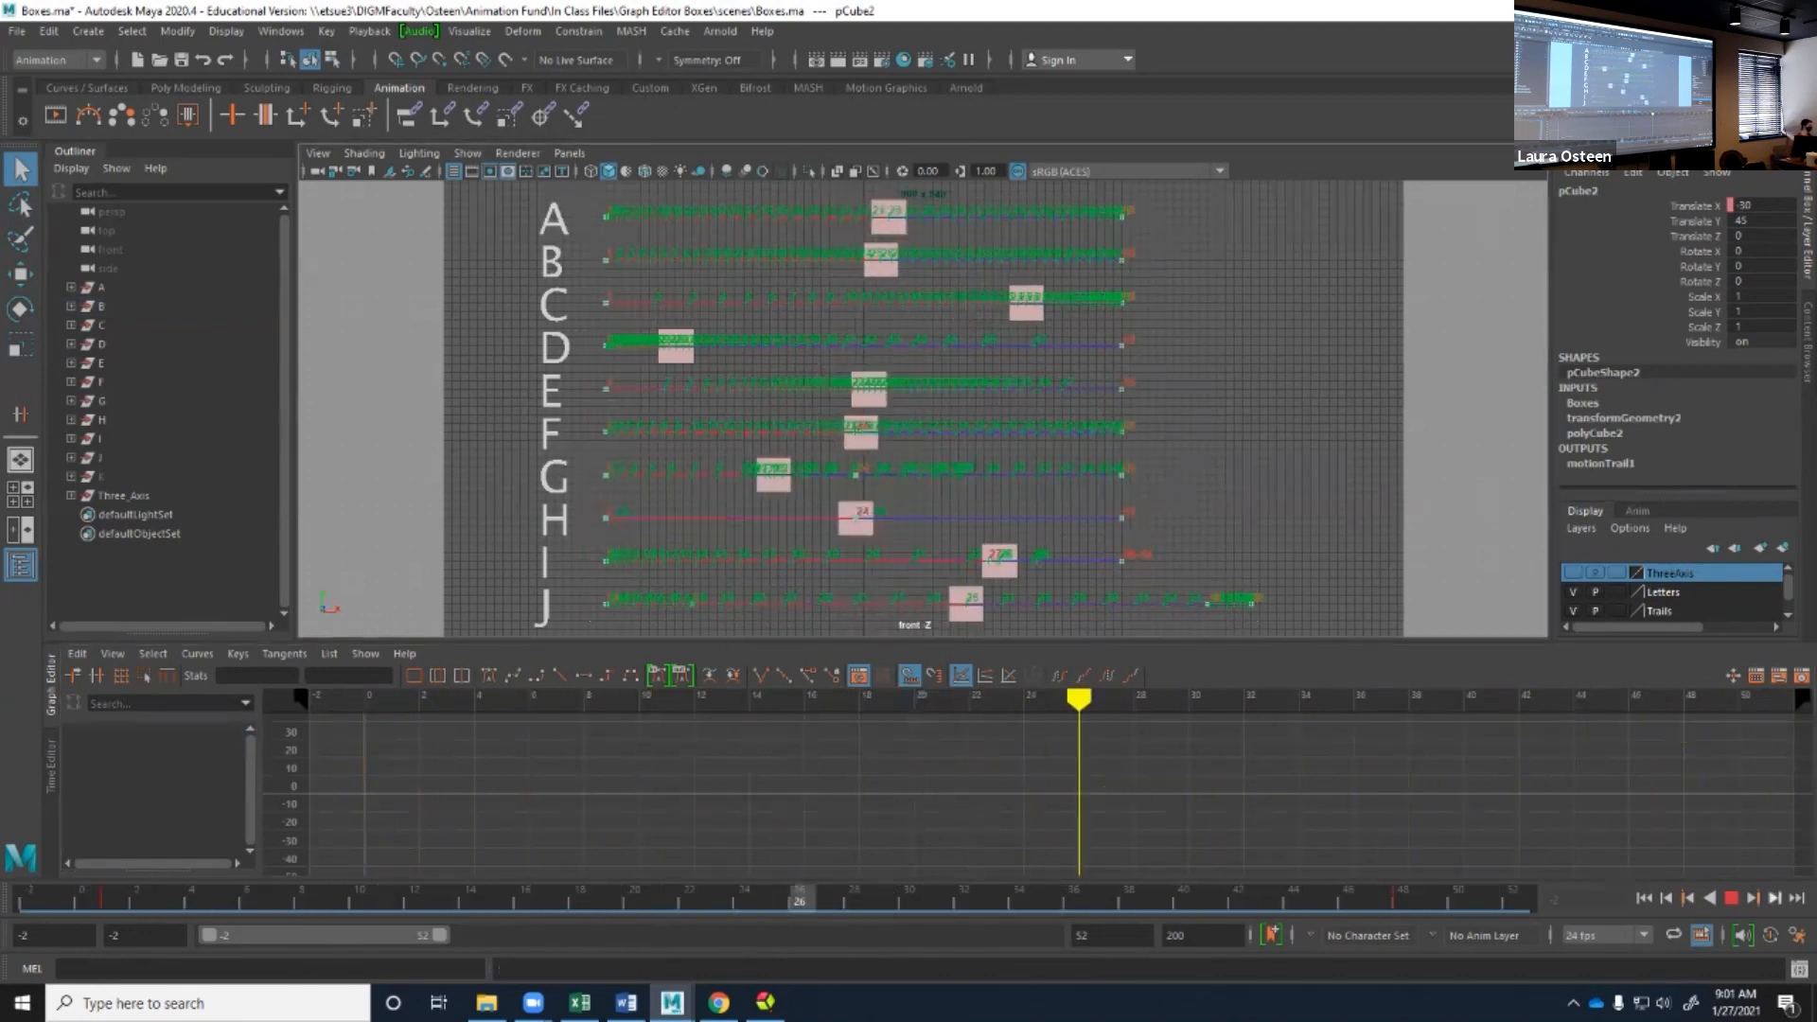
key("Escape")
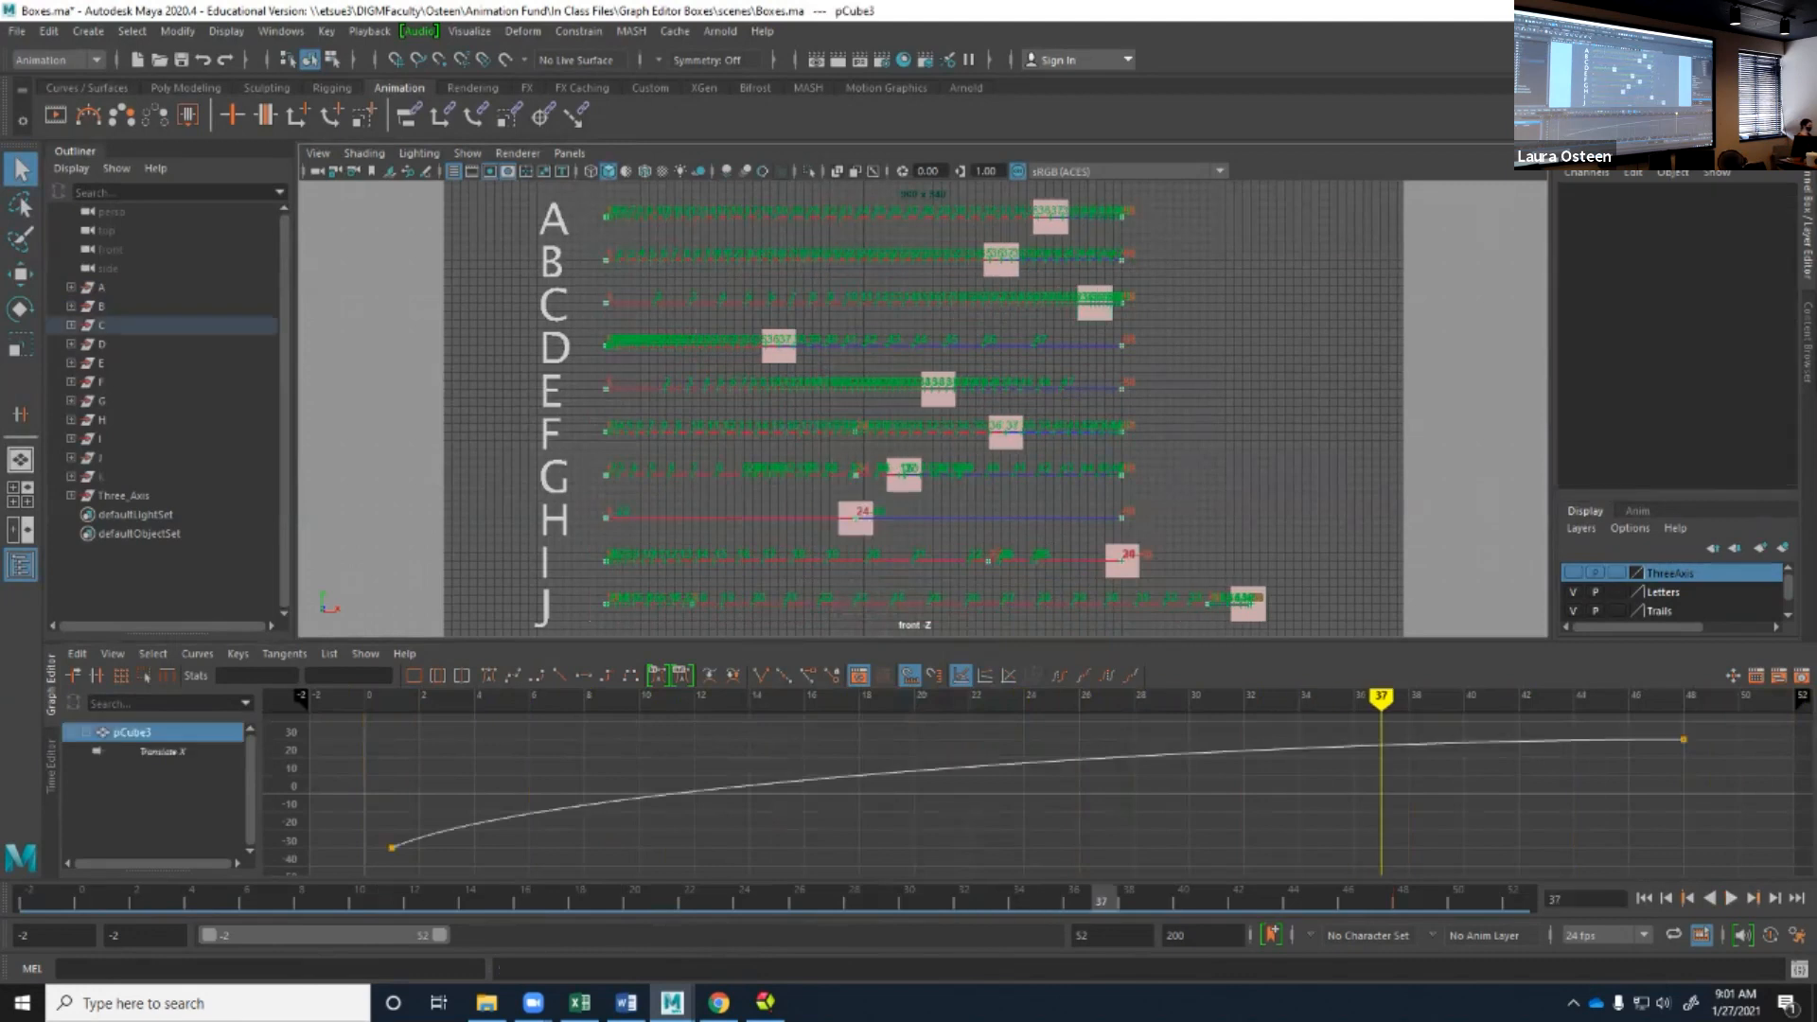
key("alt+shift+v")
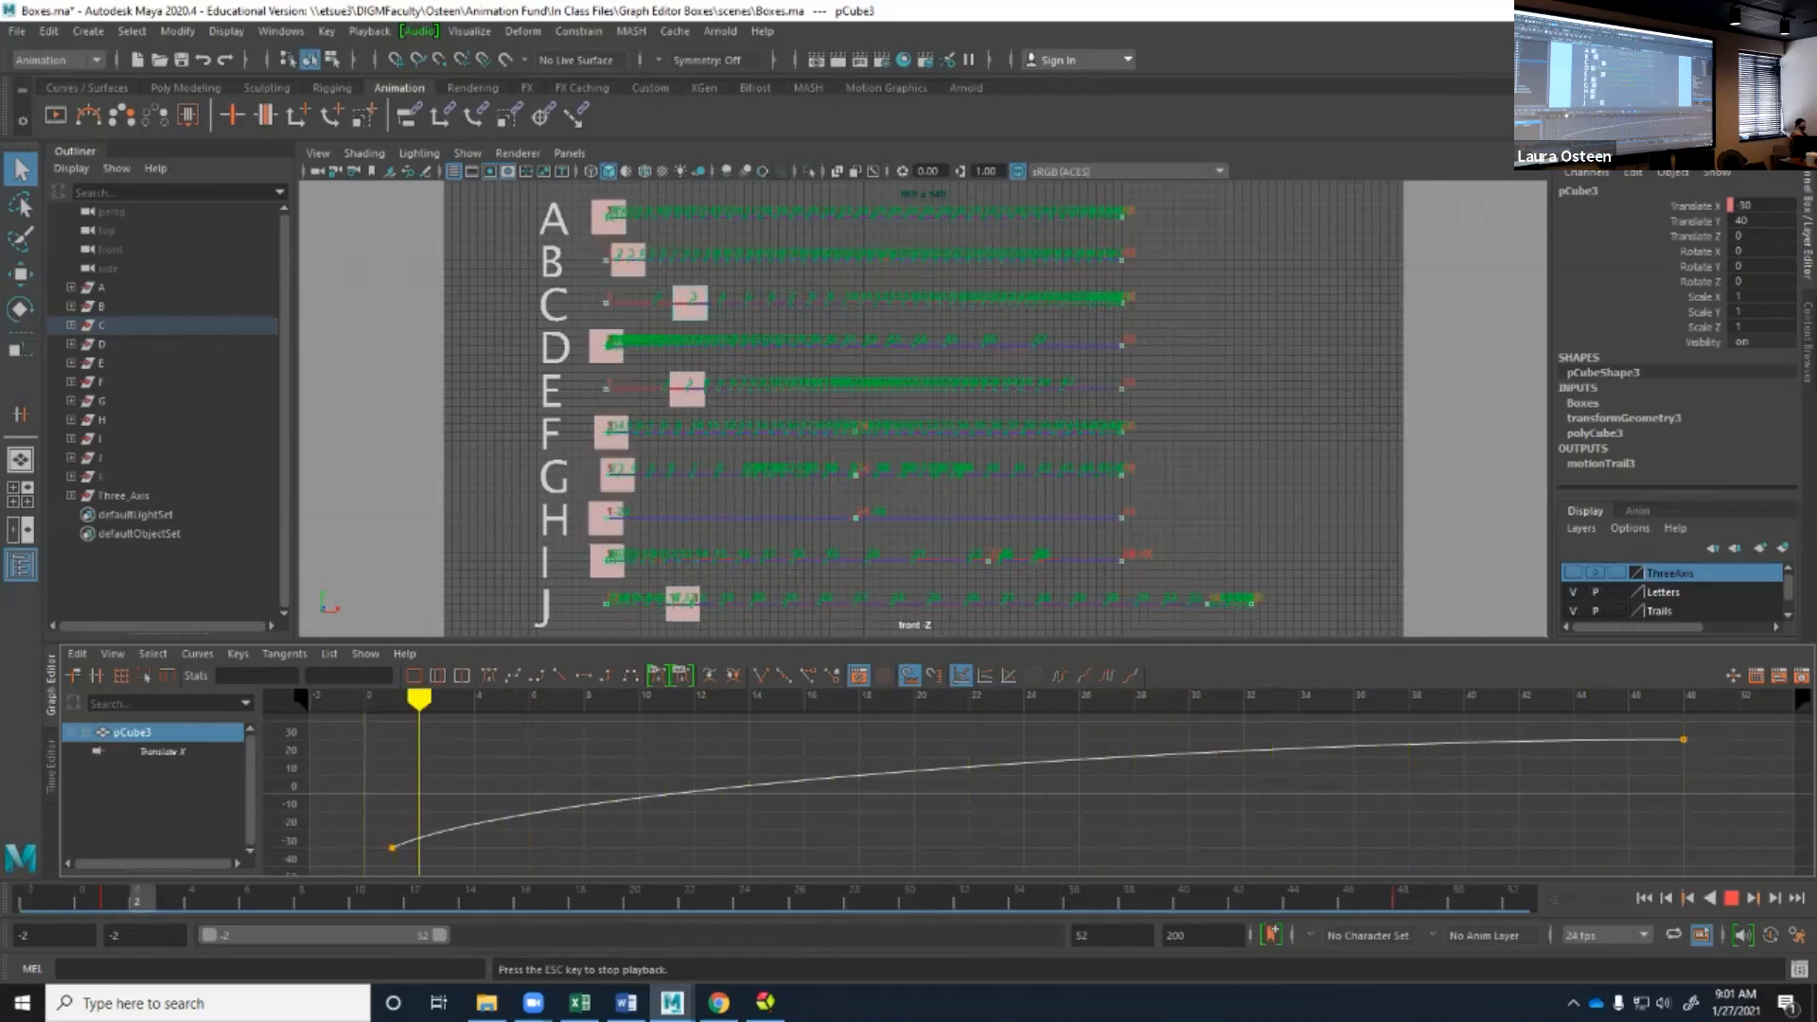
Select box D, rewind, and compare its playback with its Translate X curve.
key("Escape")
left_click(624, 347)
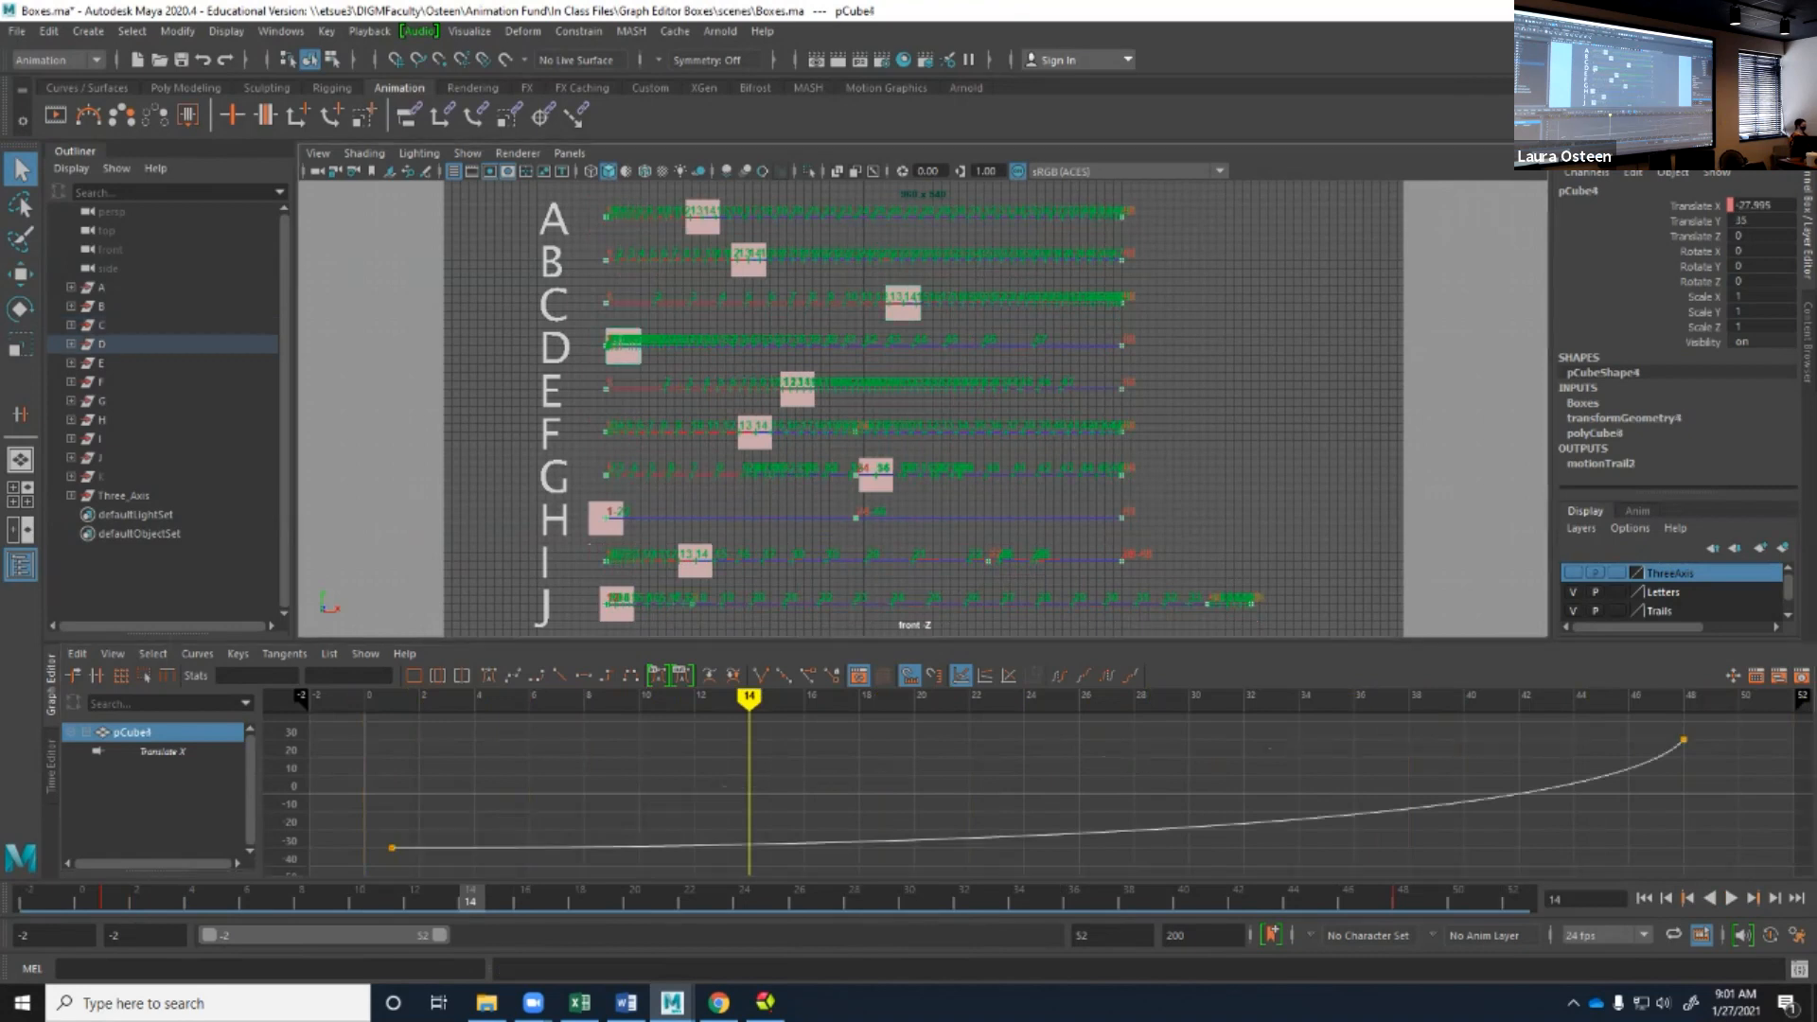
left_click(1644, 898)
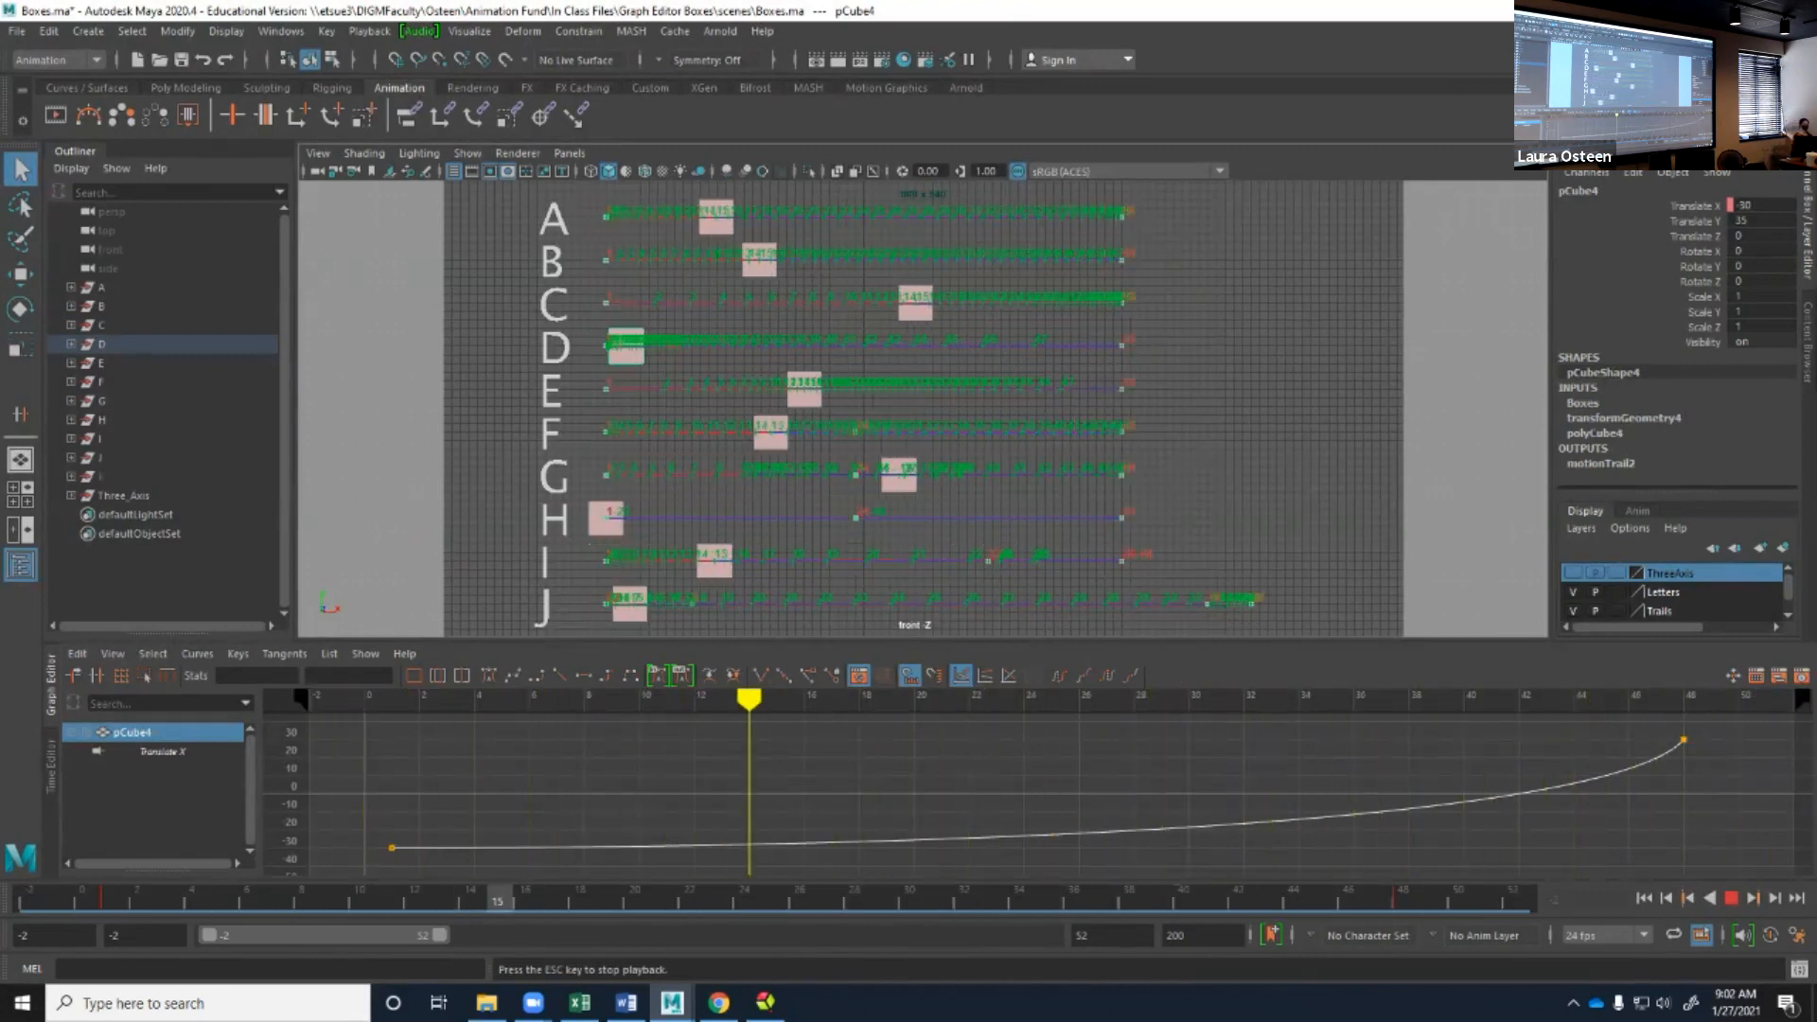
key("Escape")
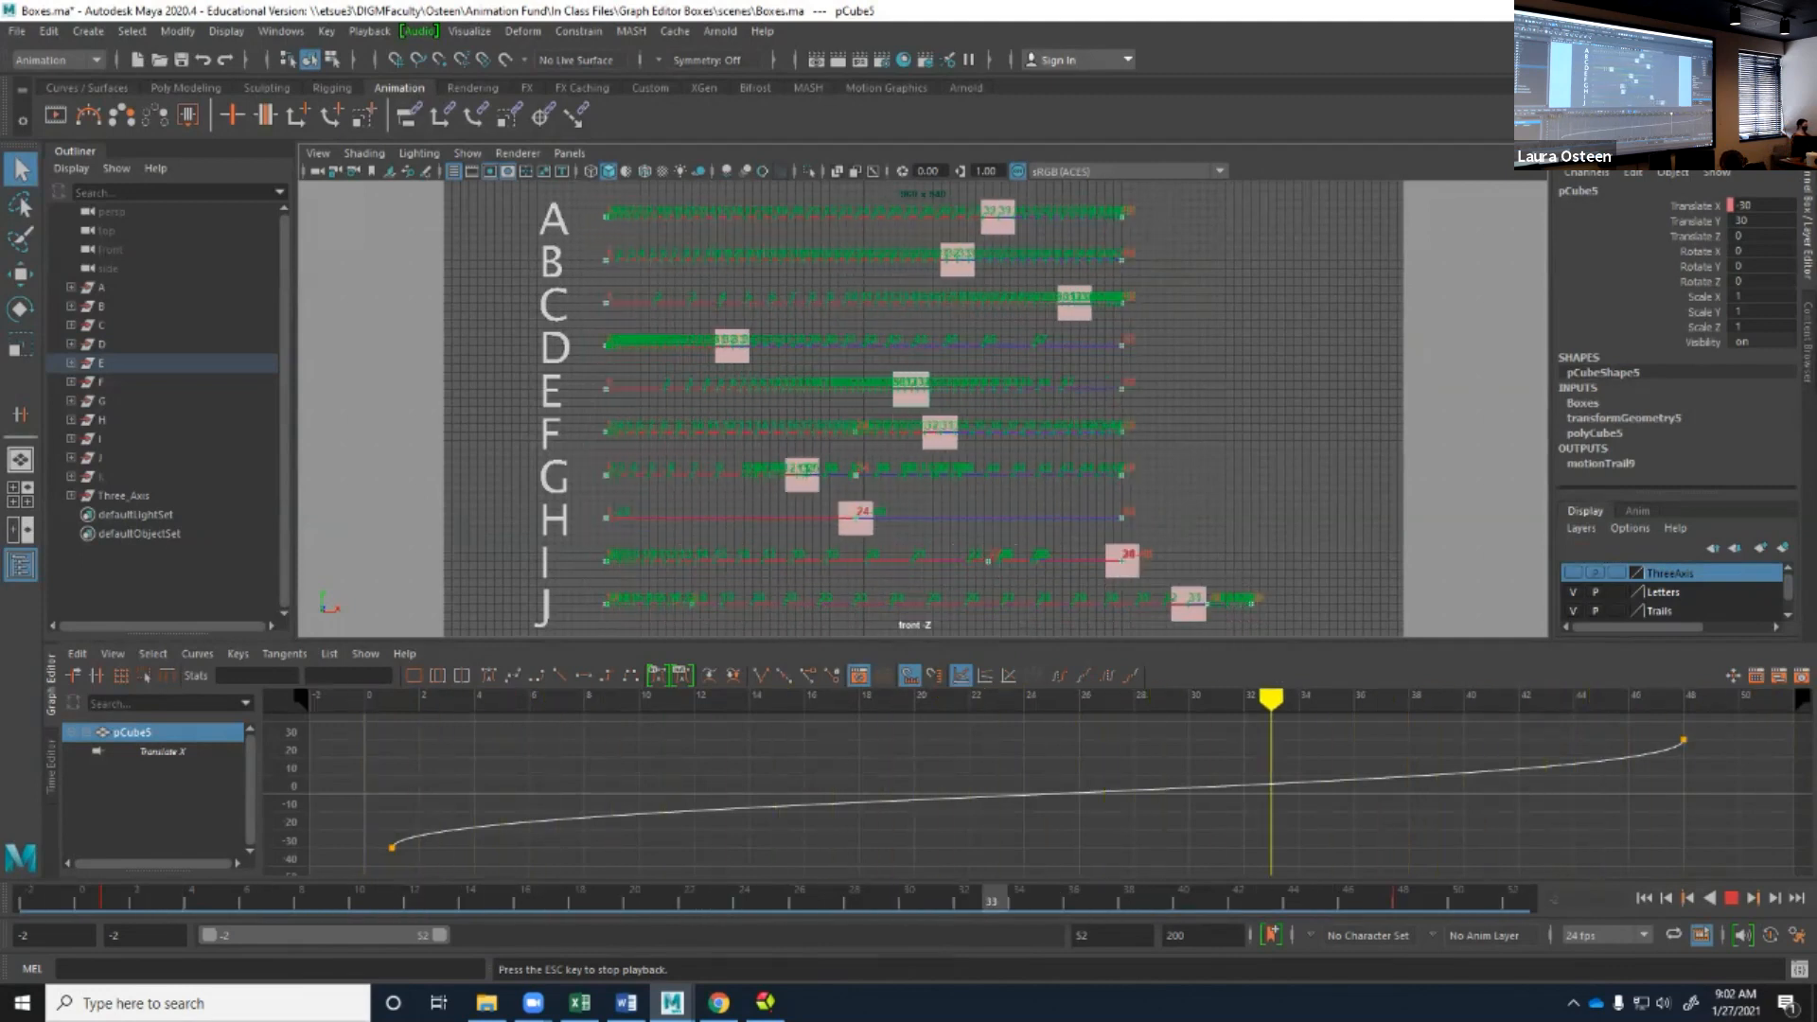
Stop box E's playback, show box F's Translate X curve, and play F's motion from the range start.
key("Escape")
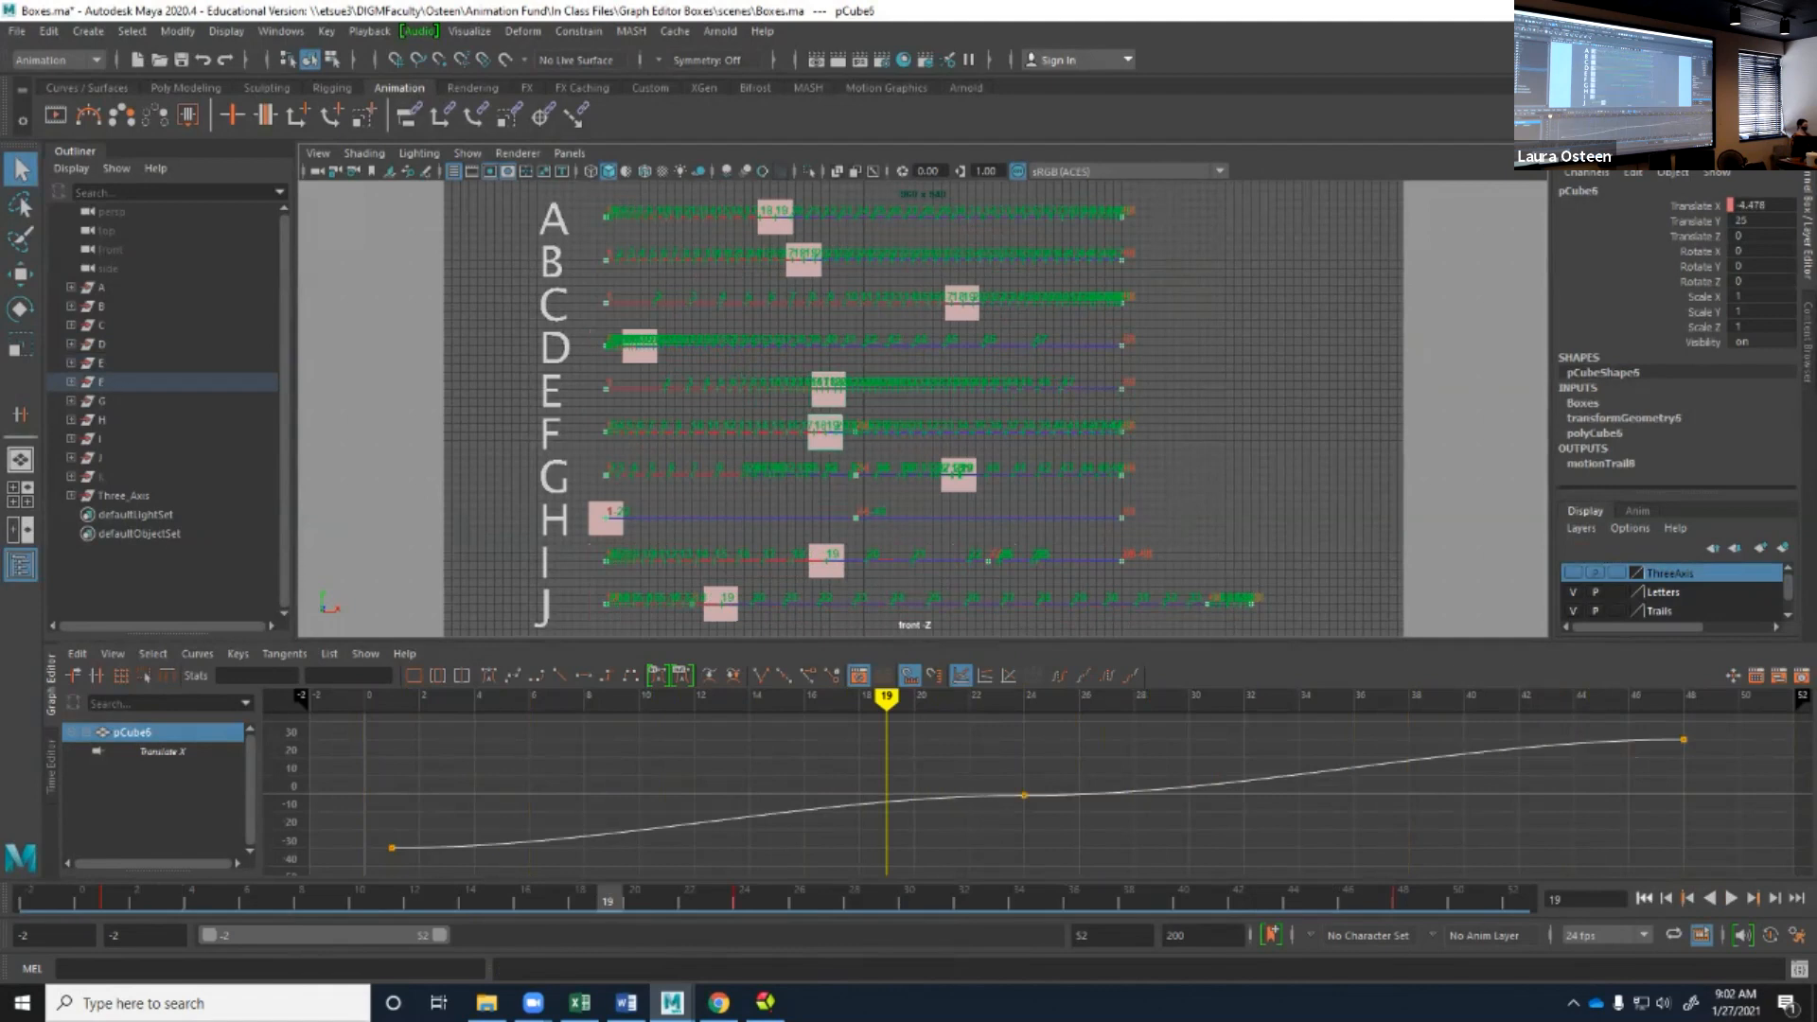
left_click(1643, 898)
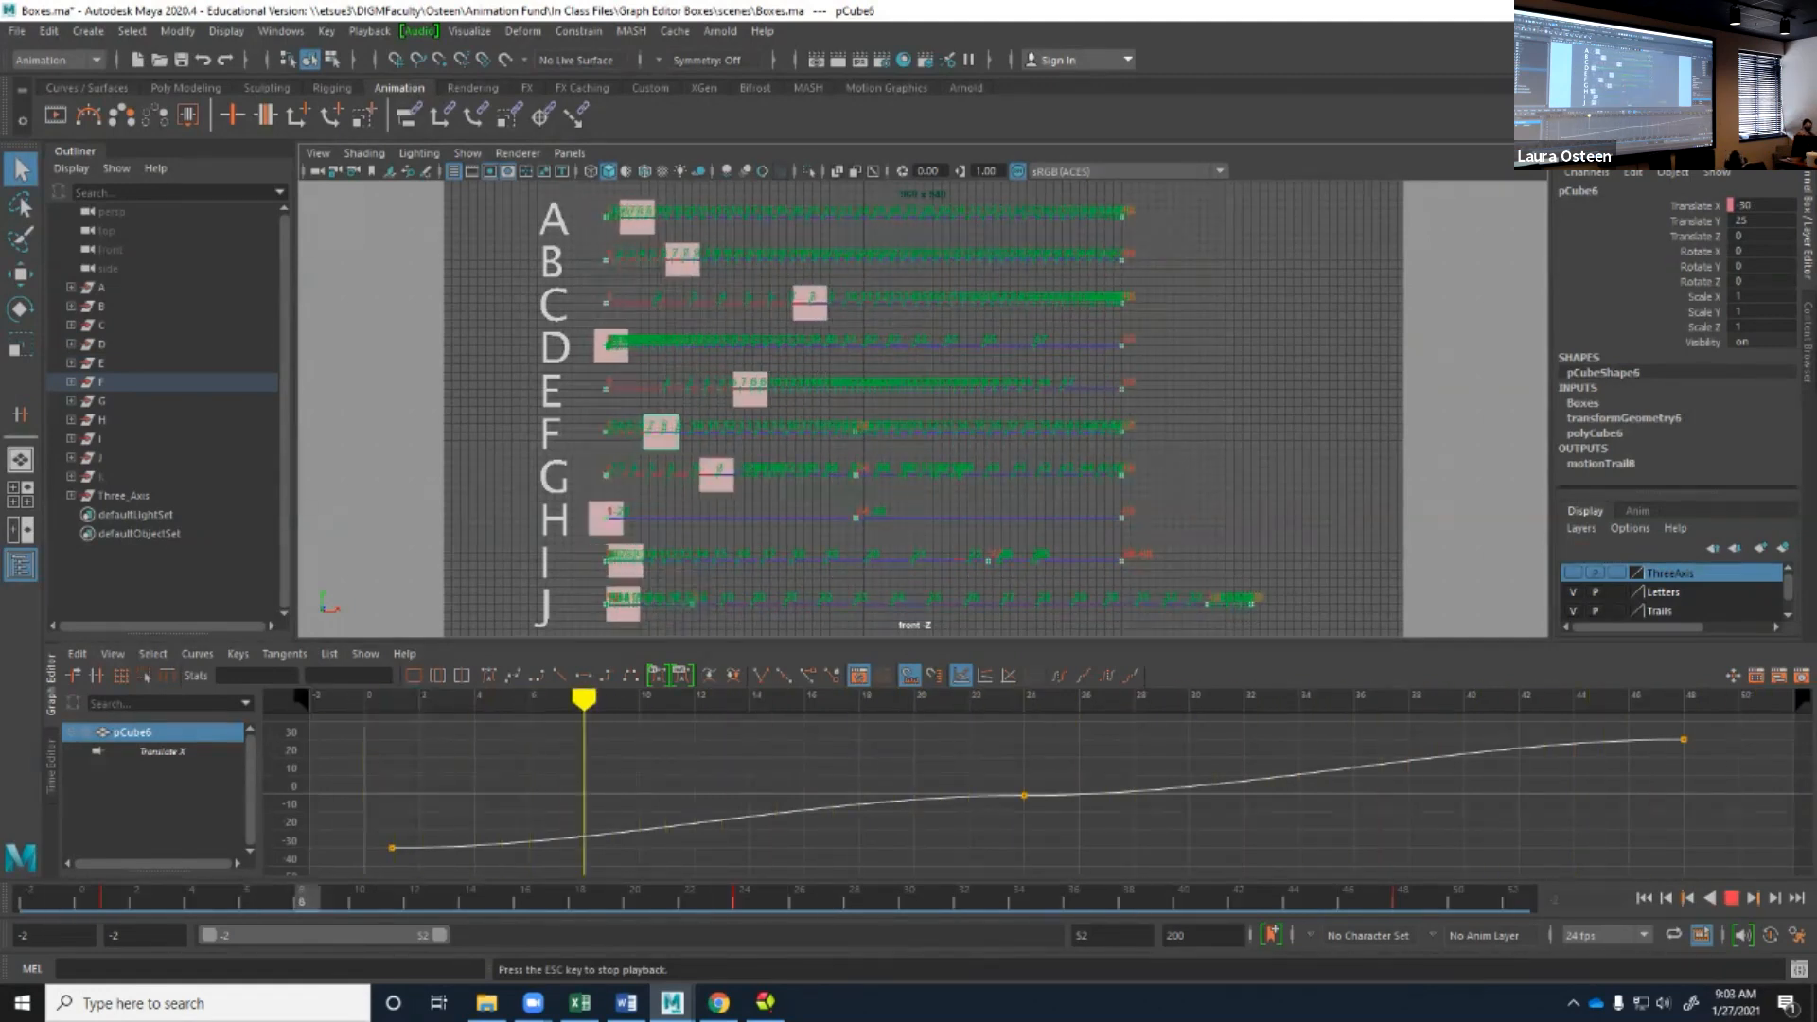
key("Escape")
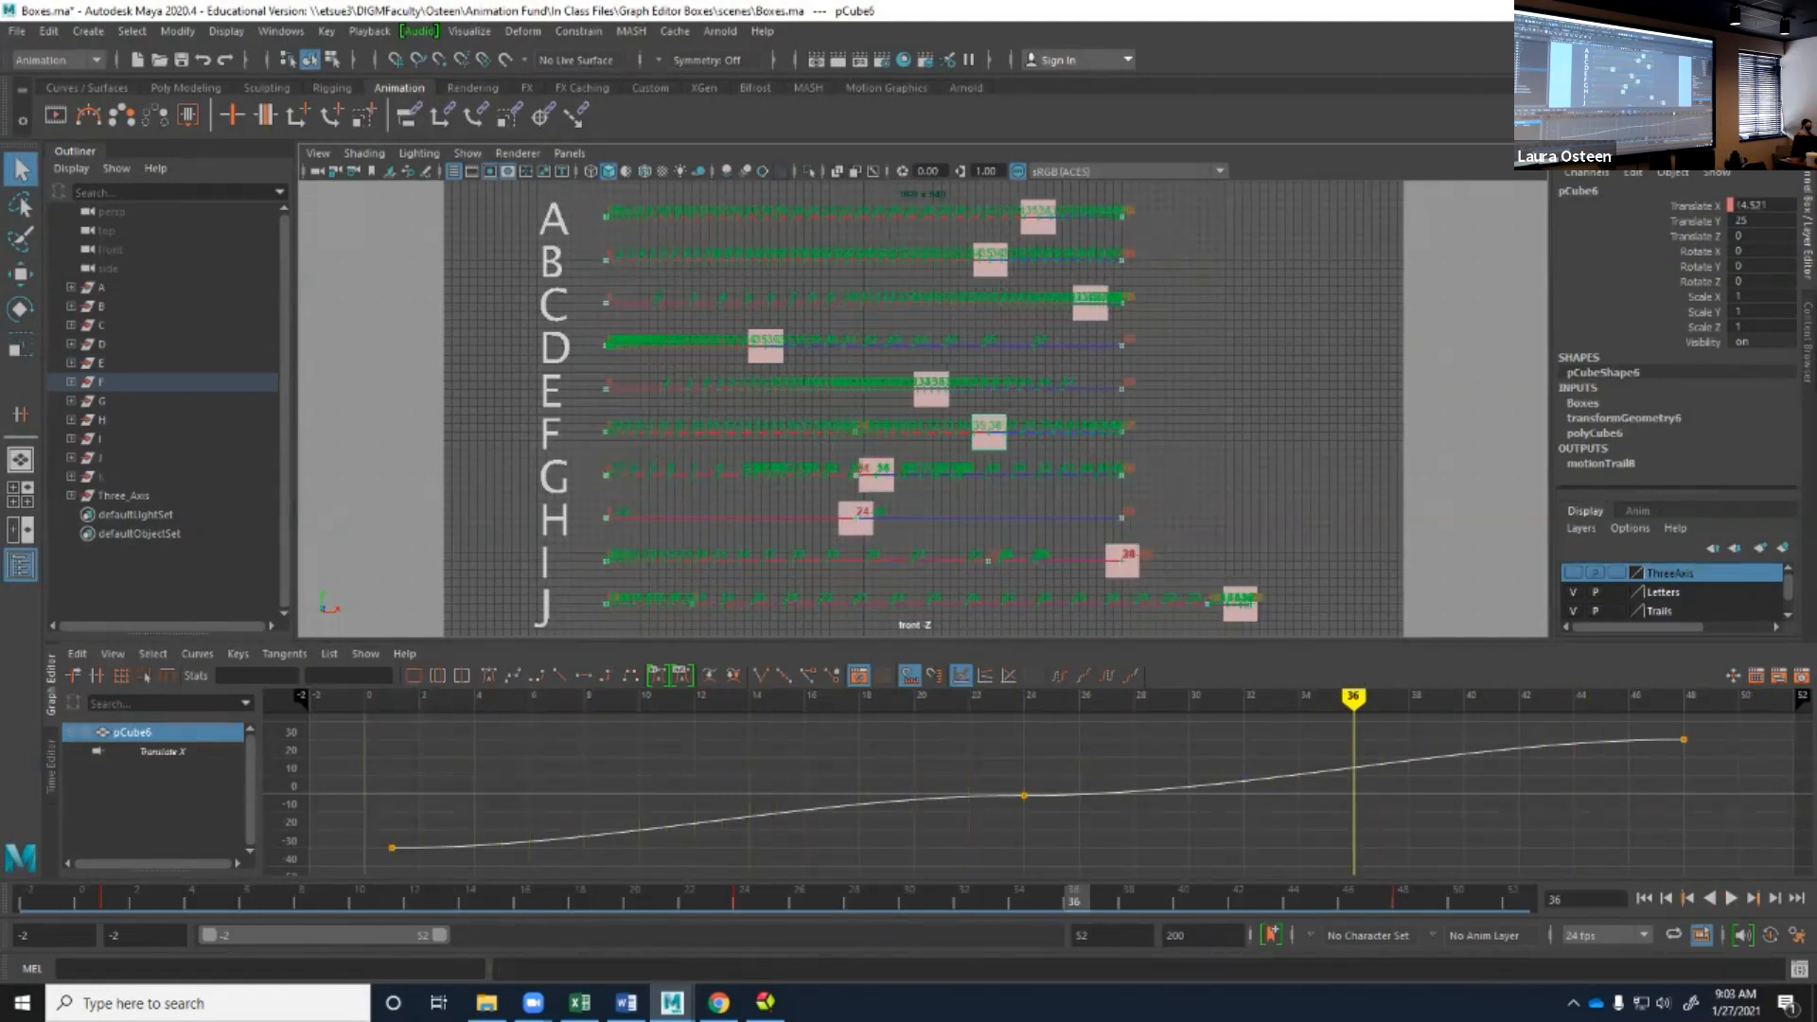
Rewind and play the motion of boxes G and H, comparing it with their Translate X curves, and stop the playback.
left_click(1644, 898)
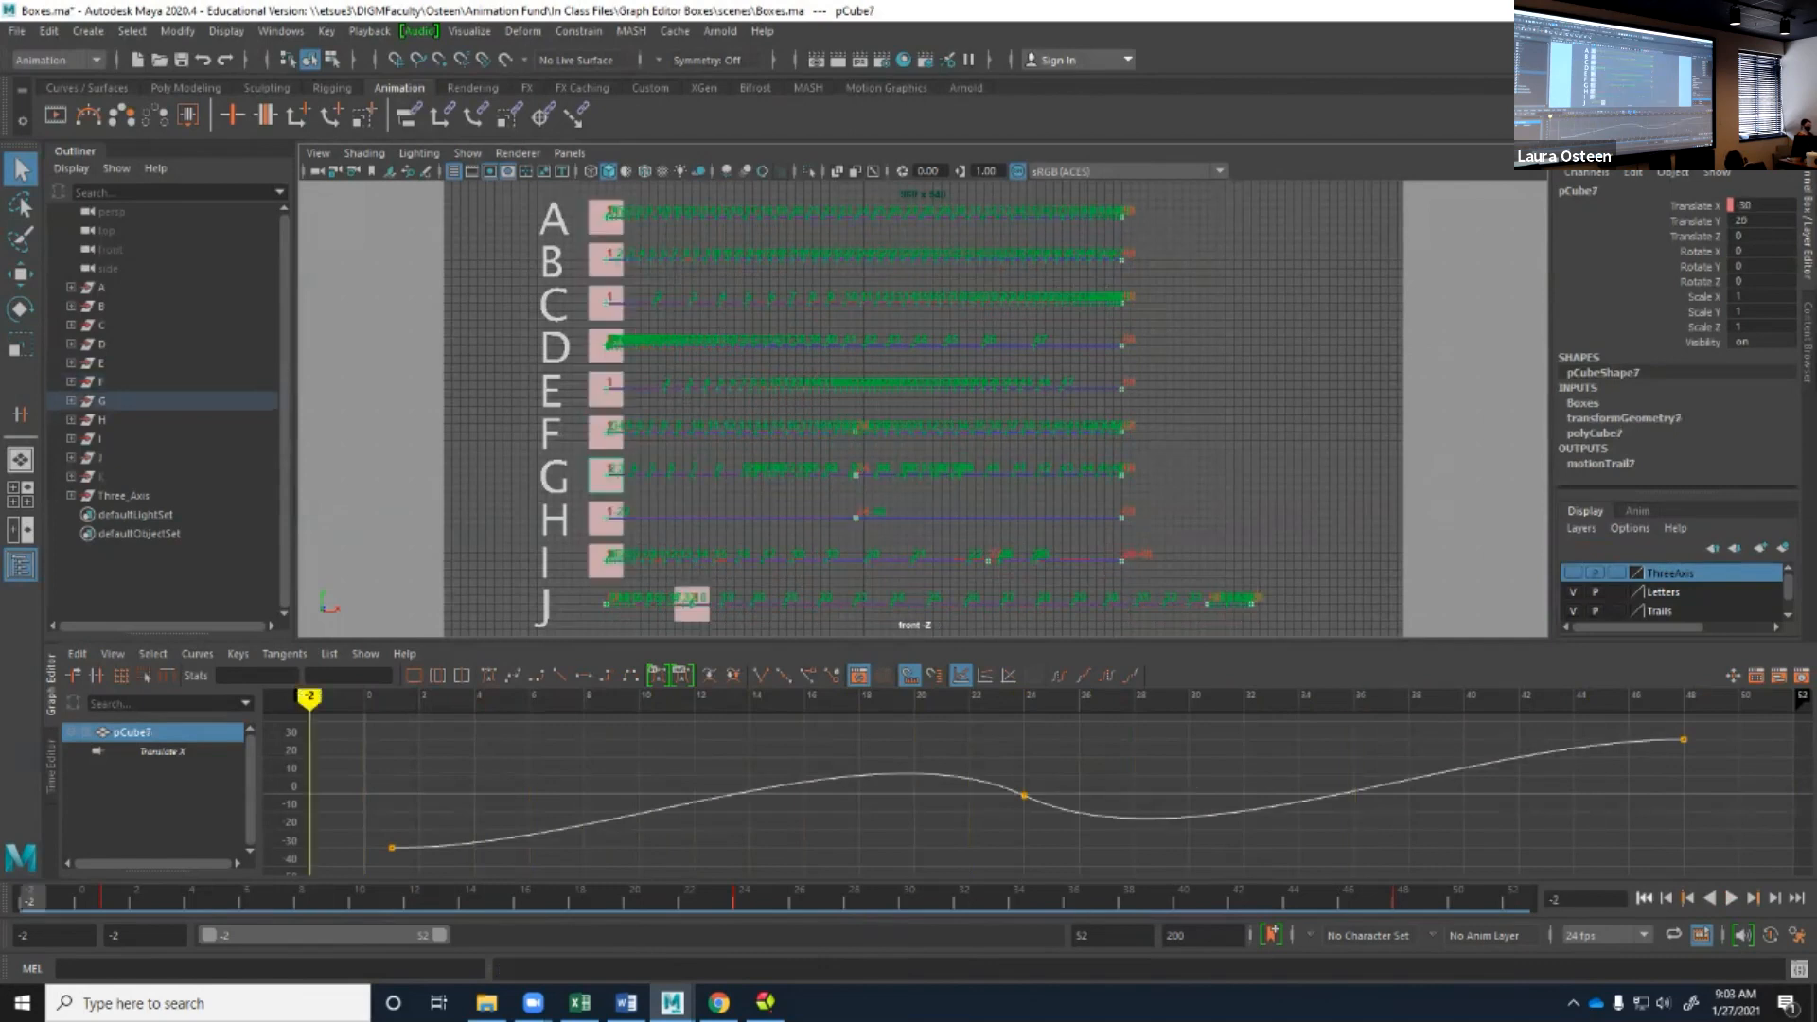
key("alt+v")
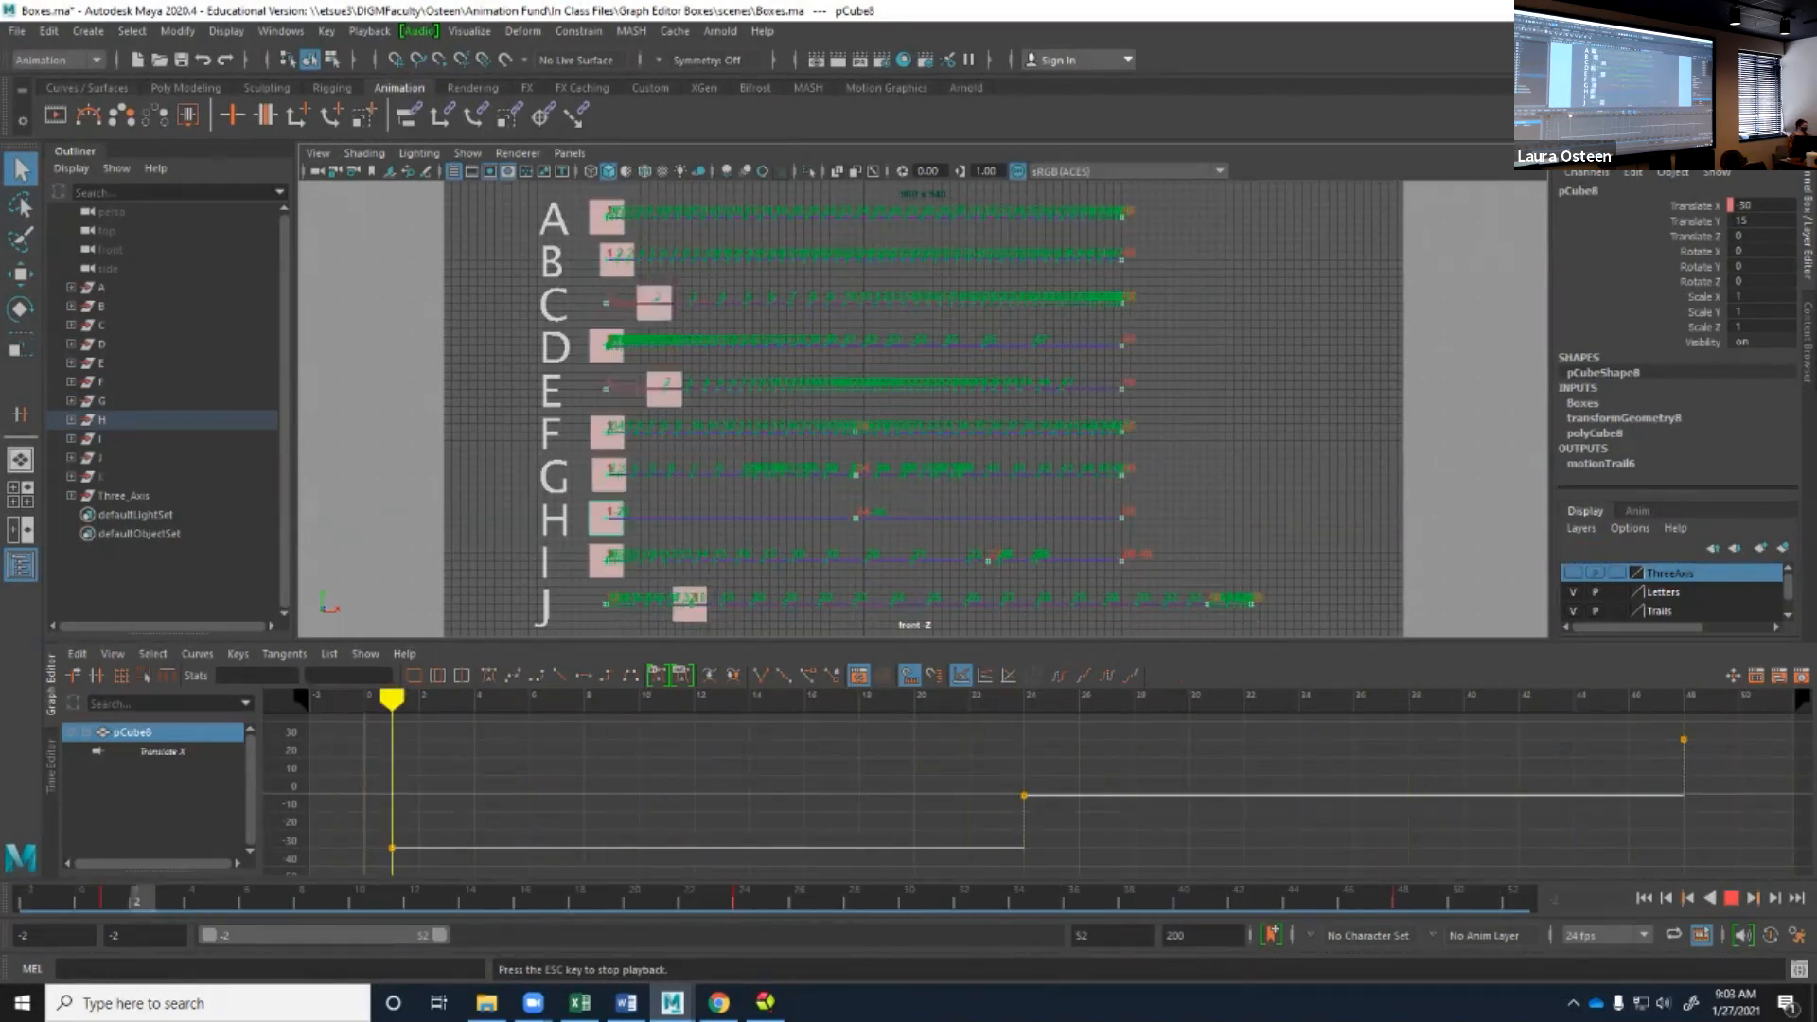
key("Escape")
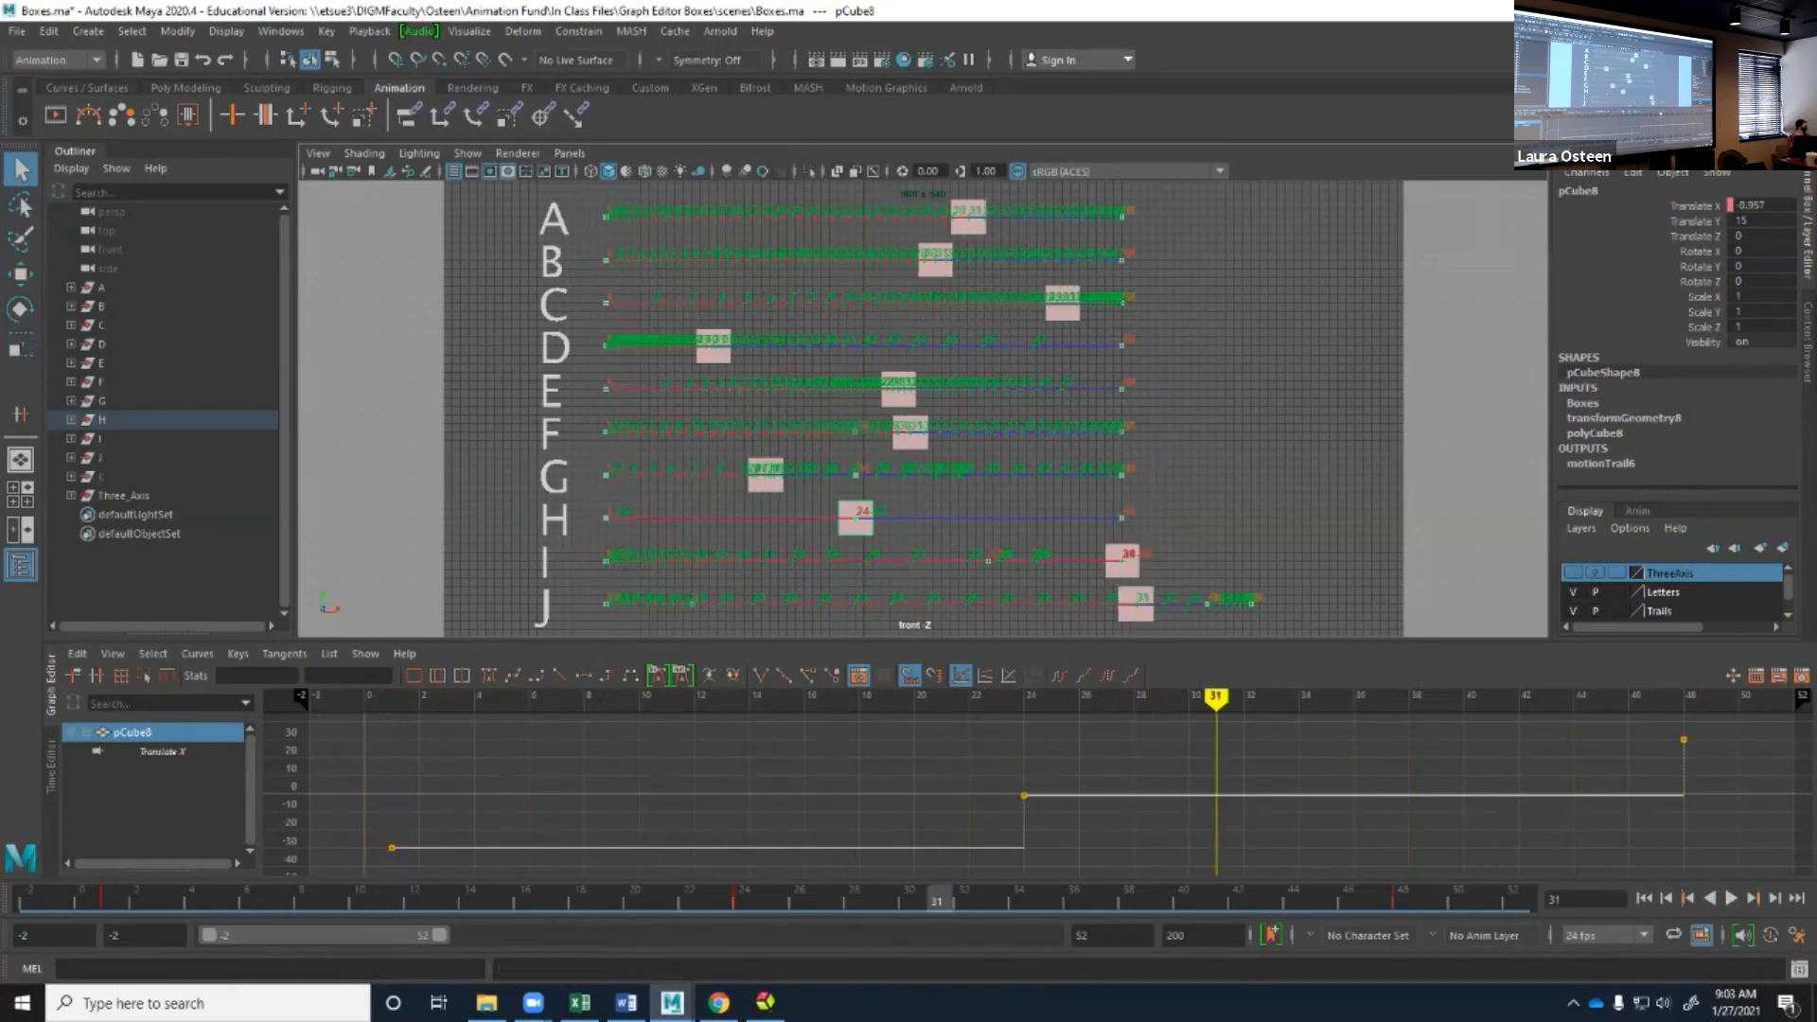
Return to the range start and compare box I's playback with its Translate X curve.
key("alt+shift+v")
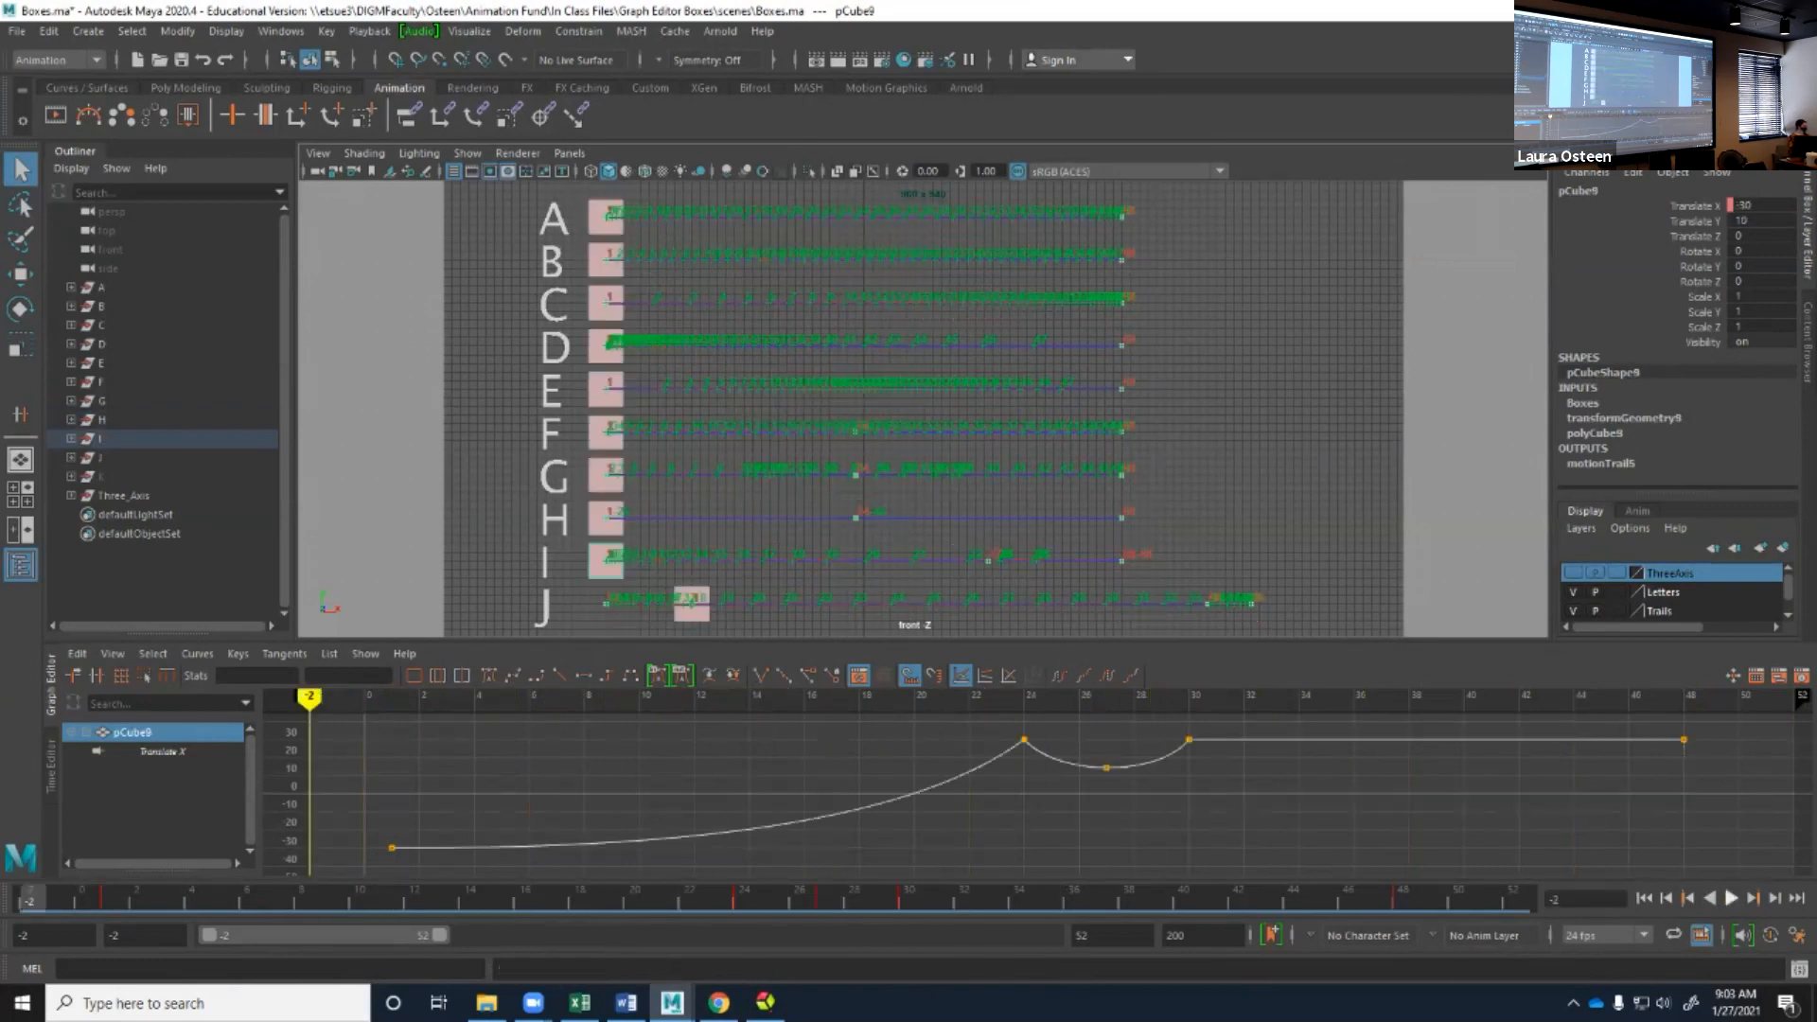
key("alt+v")
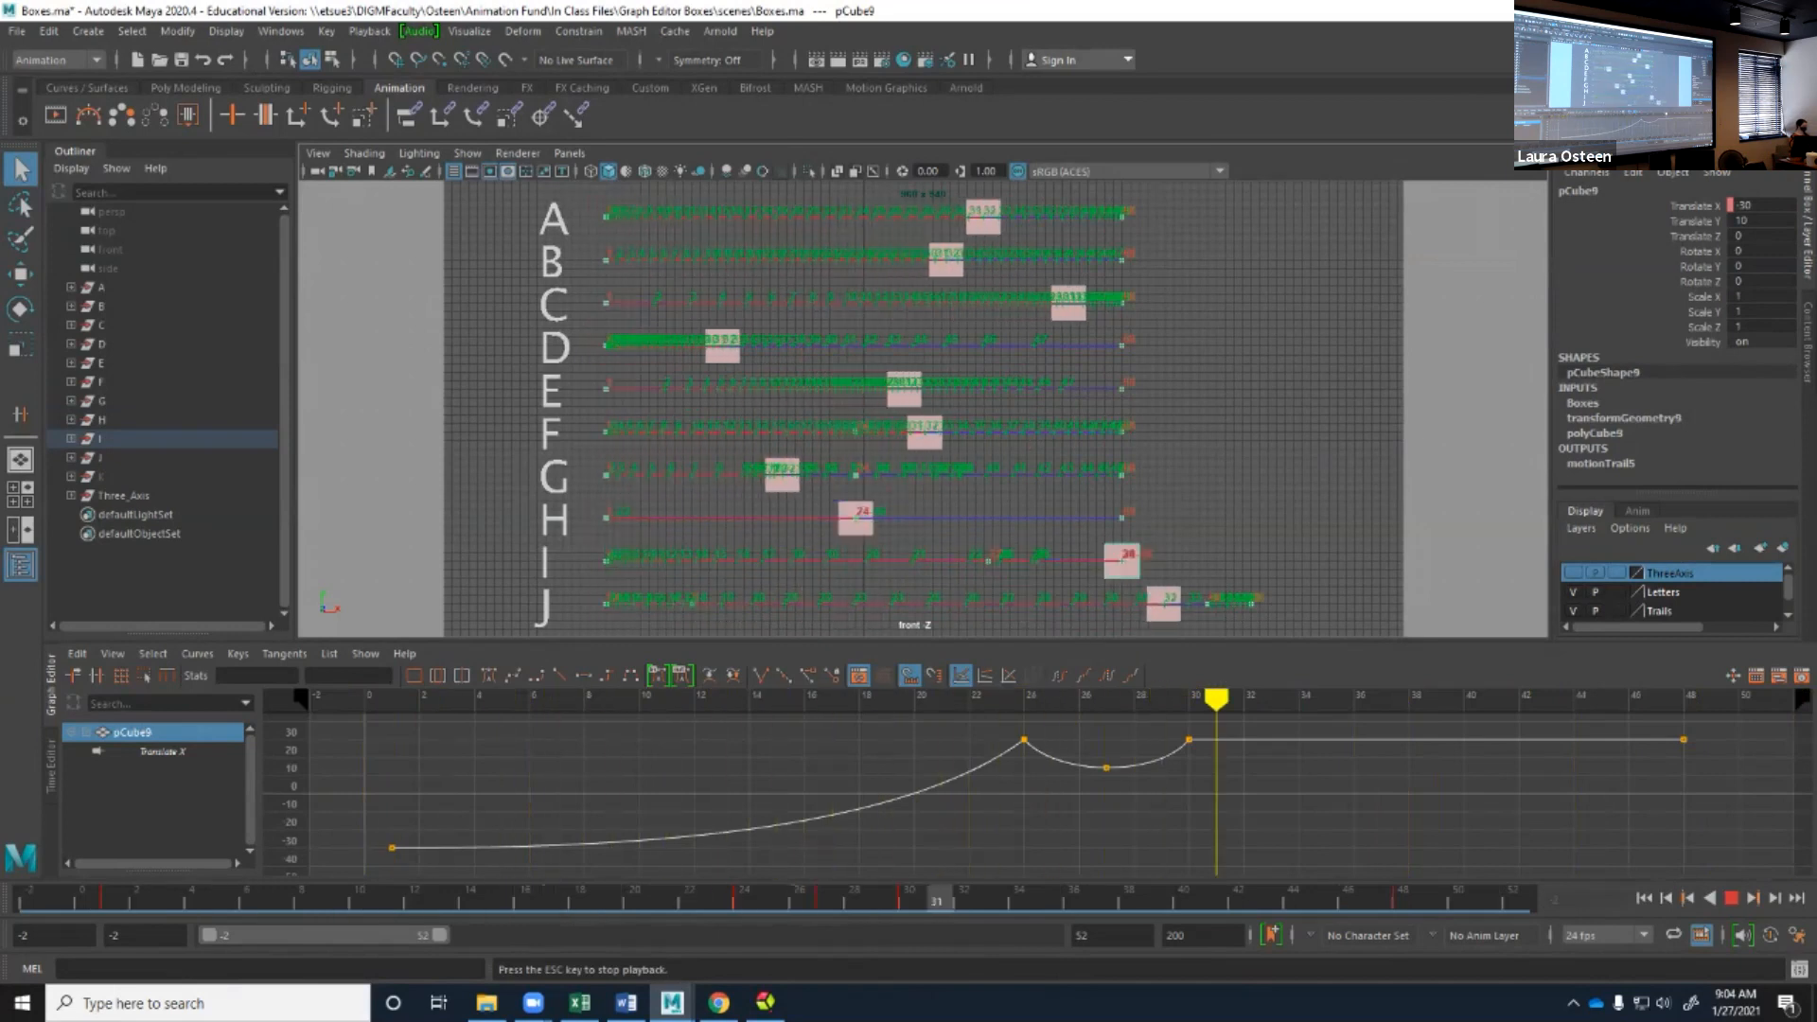
key("Escape")
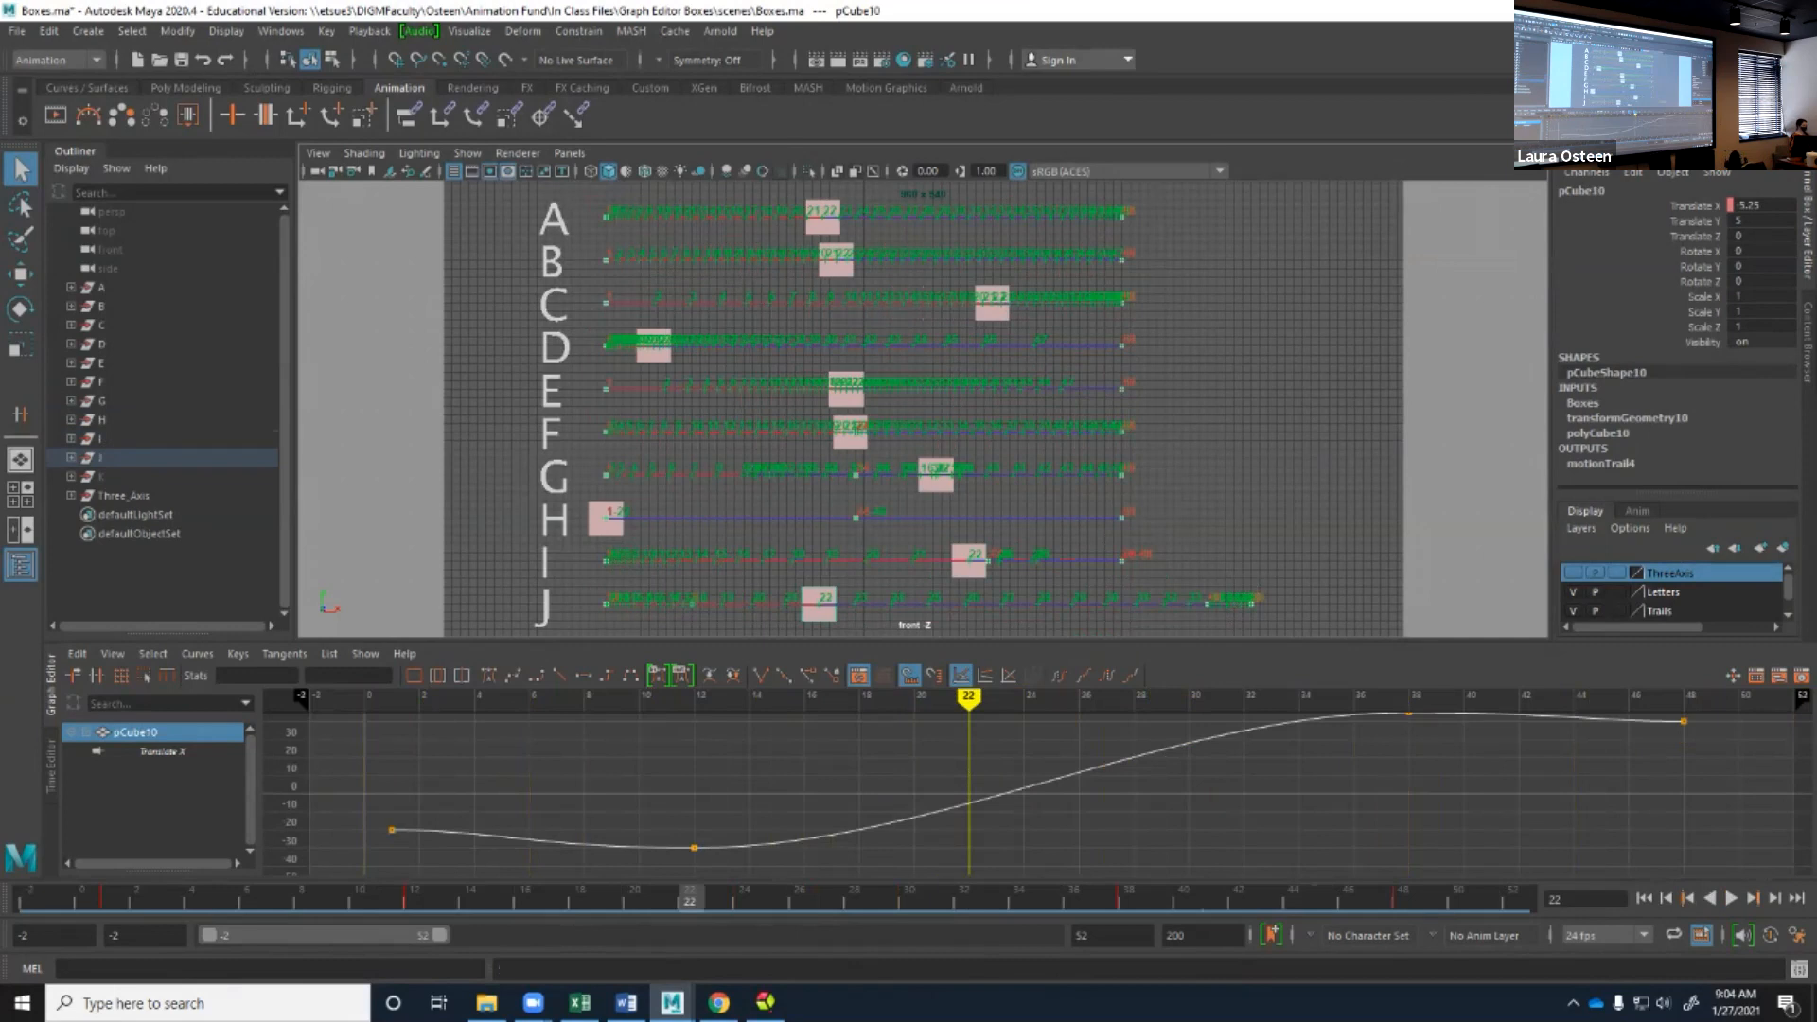
Play box J's motion from the range start, examine the frame spacing on the motion trails up close, and stop.
left_click(1643, 897)
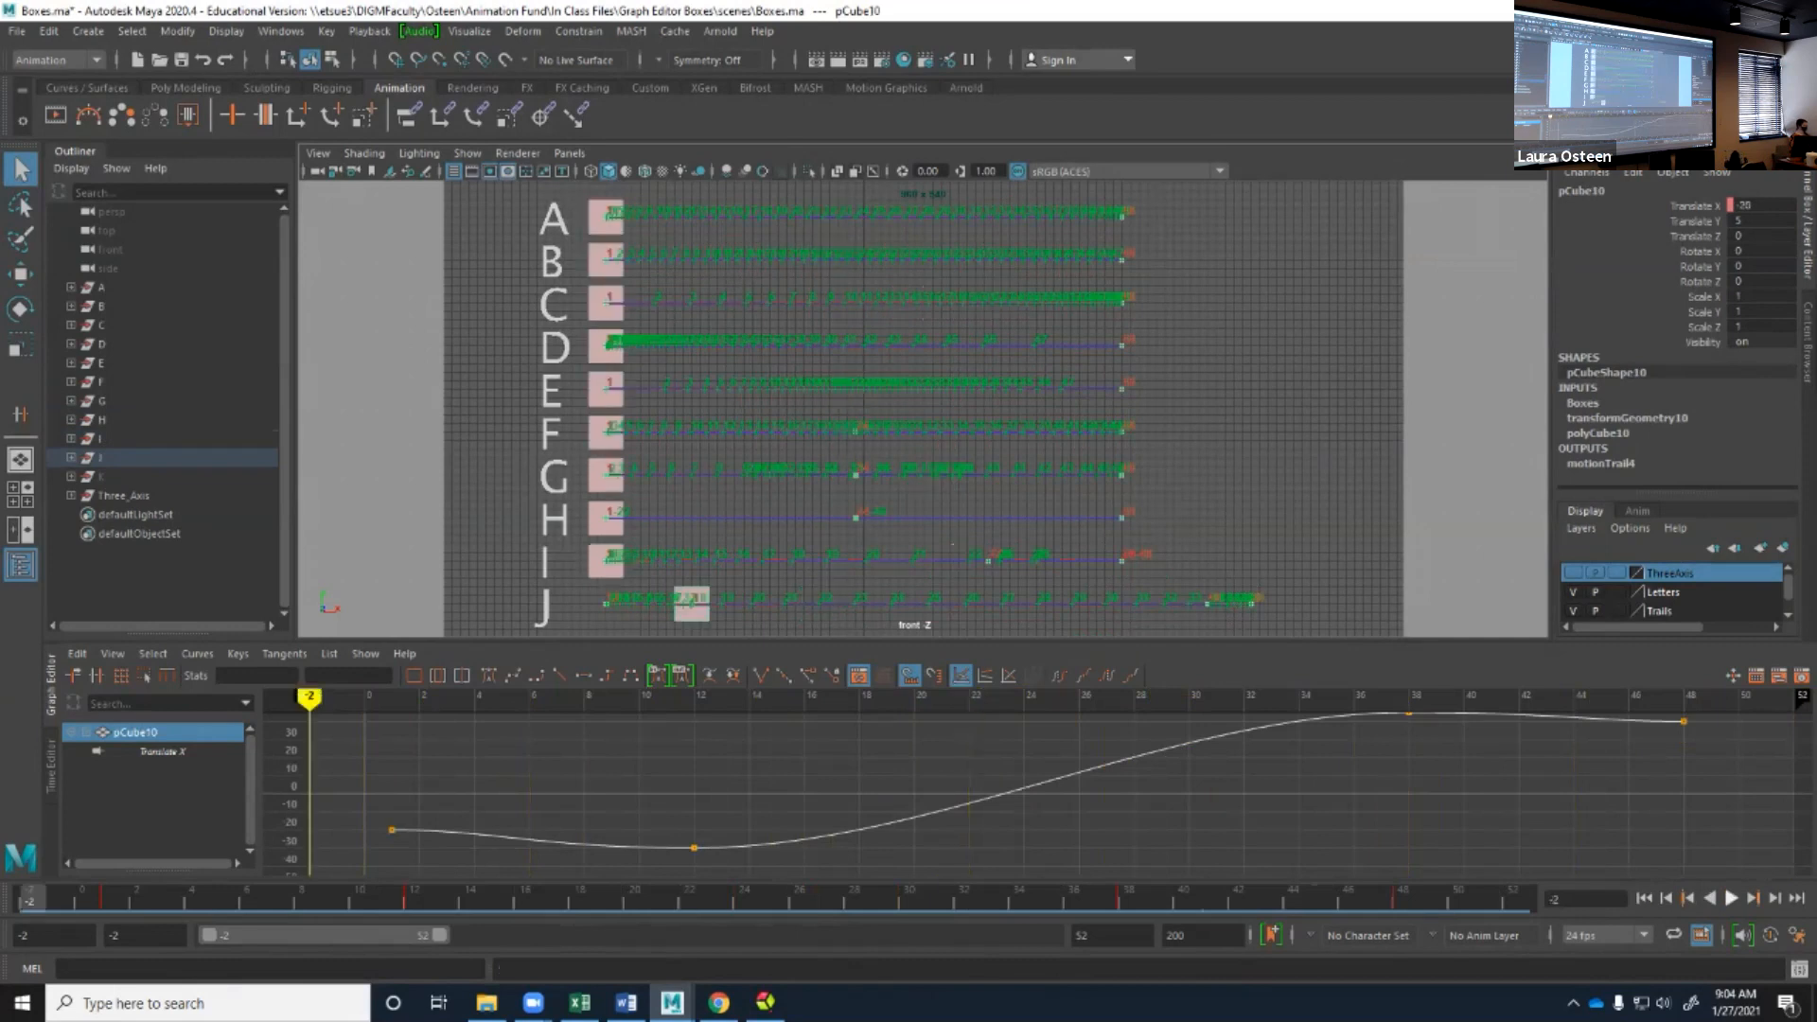
key("alt+v")
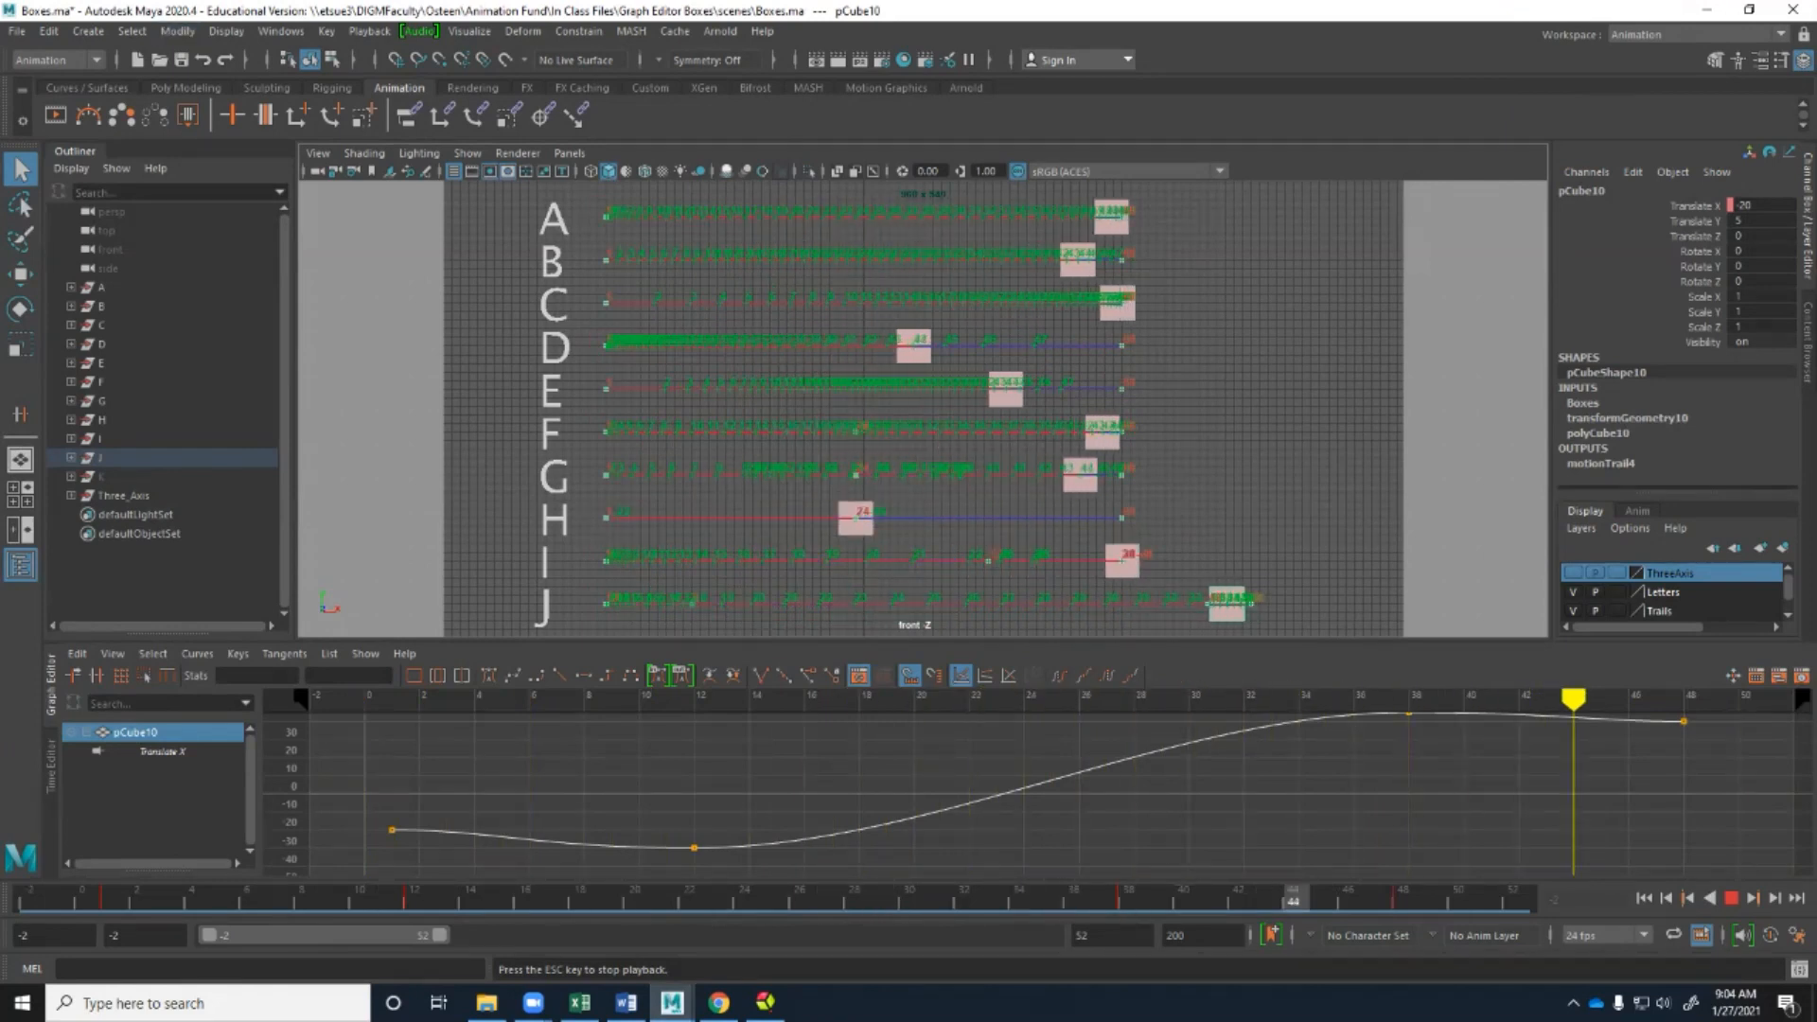
scroll(923, 409, "up", 12)
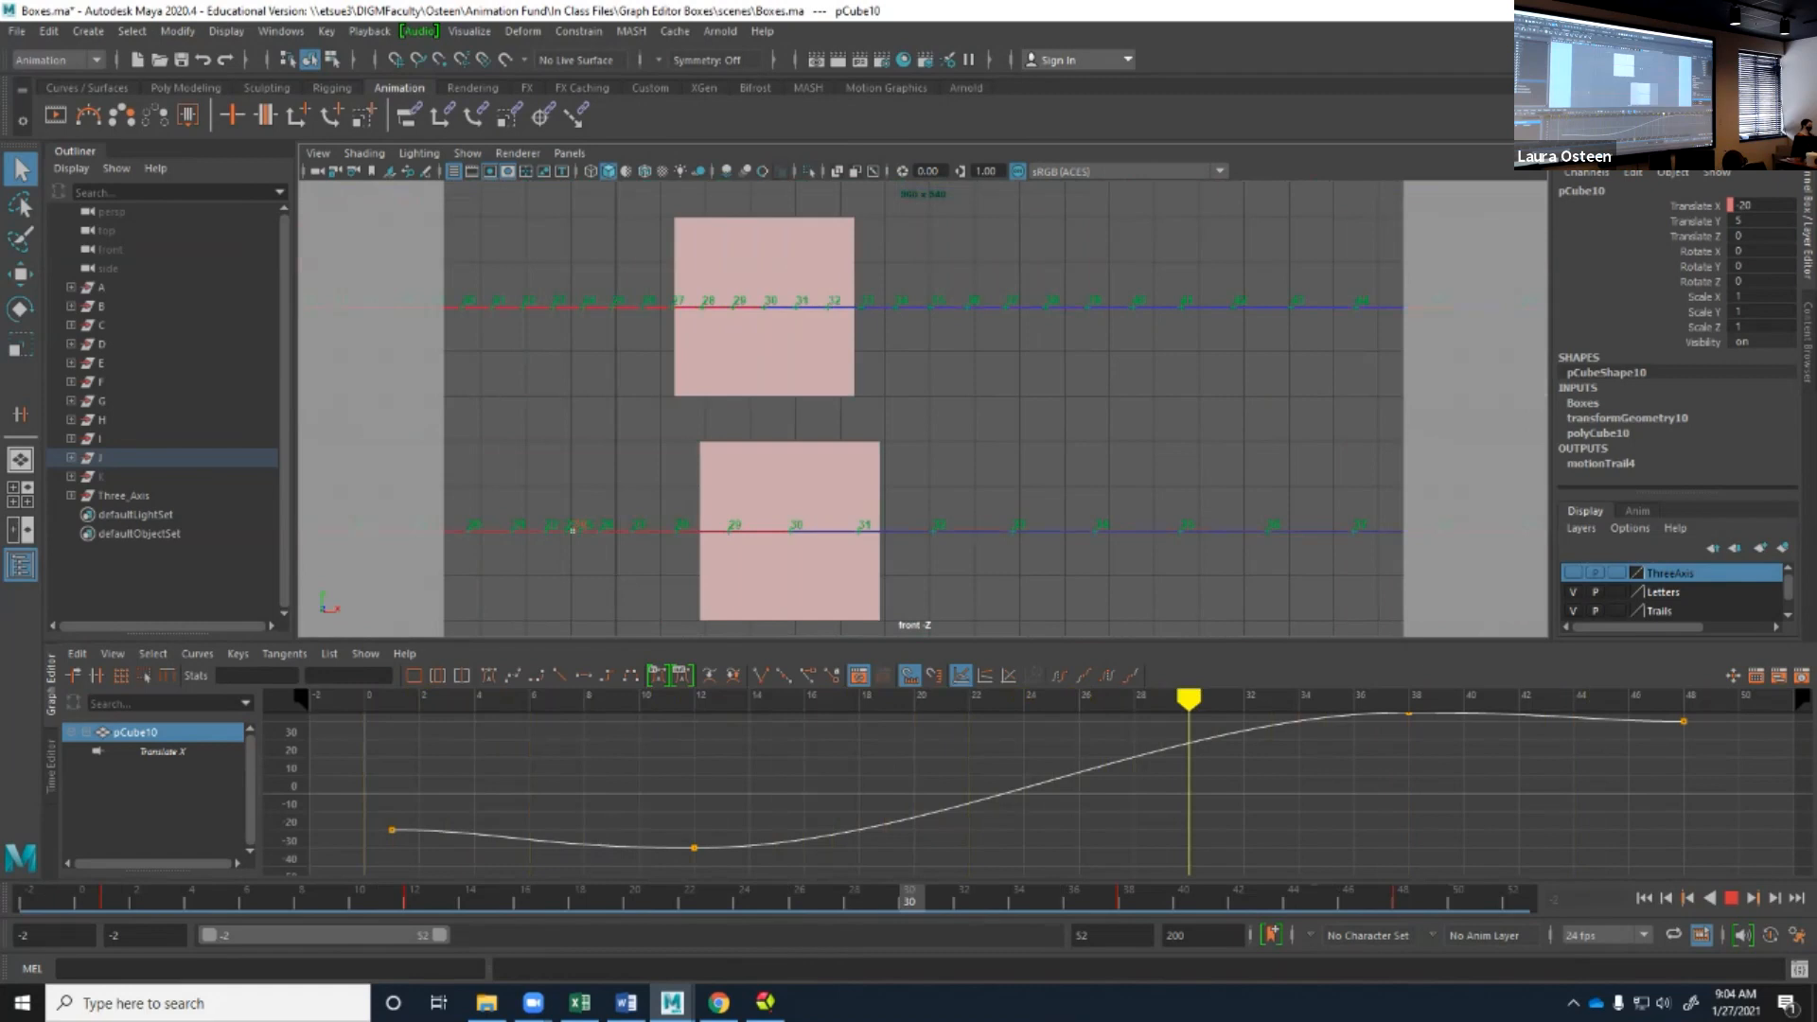
scroll(923, 408, "down", 5)
scroll(924, 408, "down", 7)
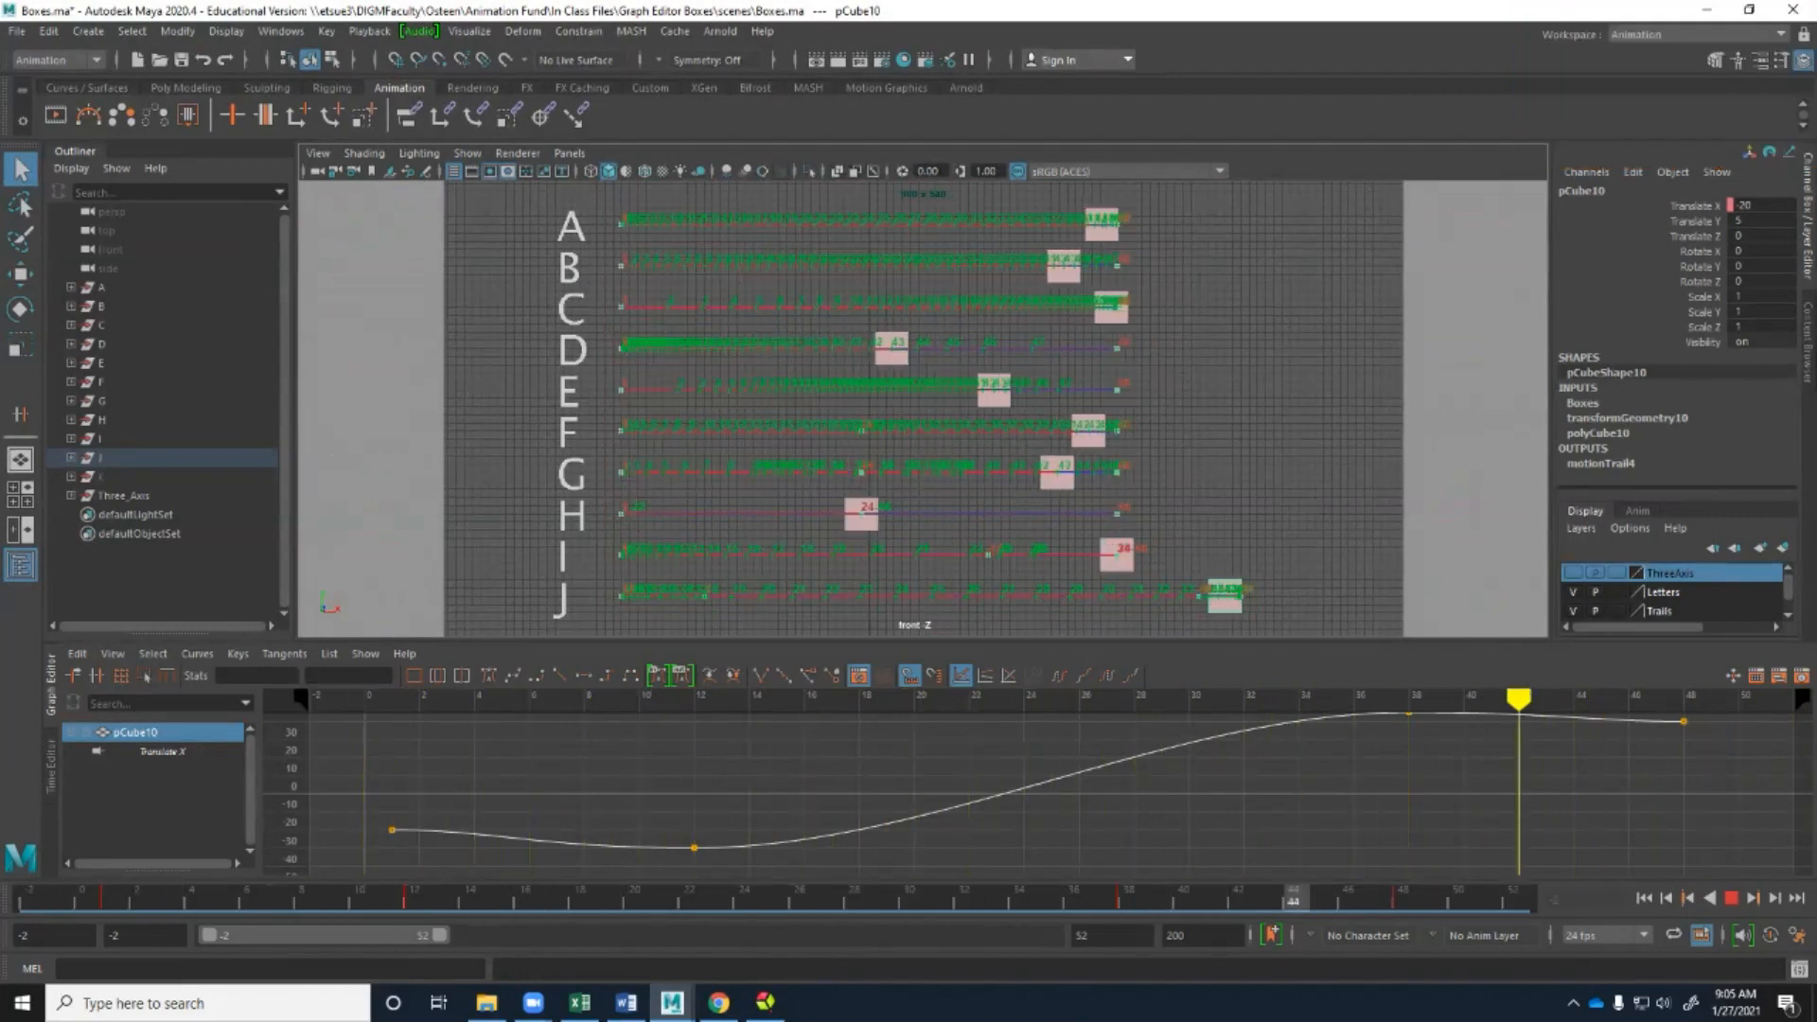
key("Escape")
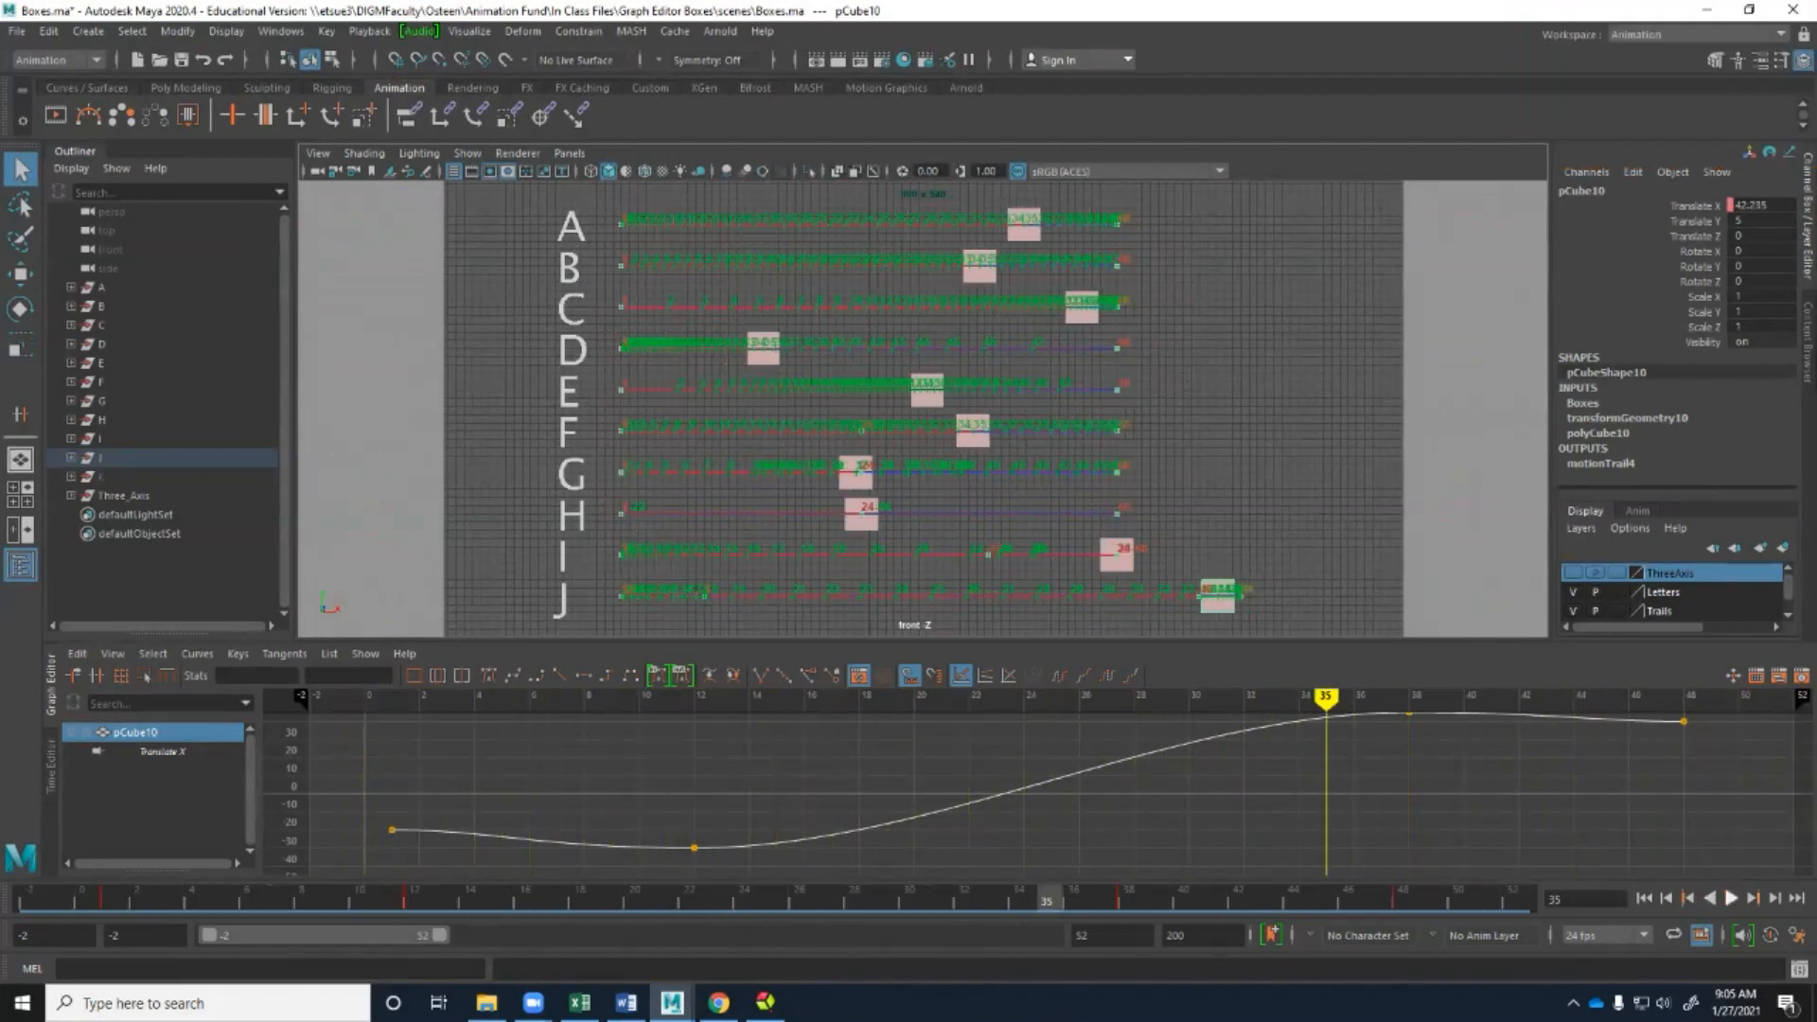
Replay the boxes' animation from the range start with box J's Translate X curve shown, and stop it.
key("alt+shift+v")
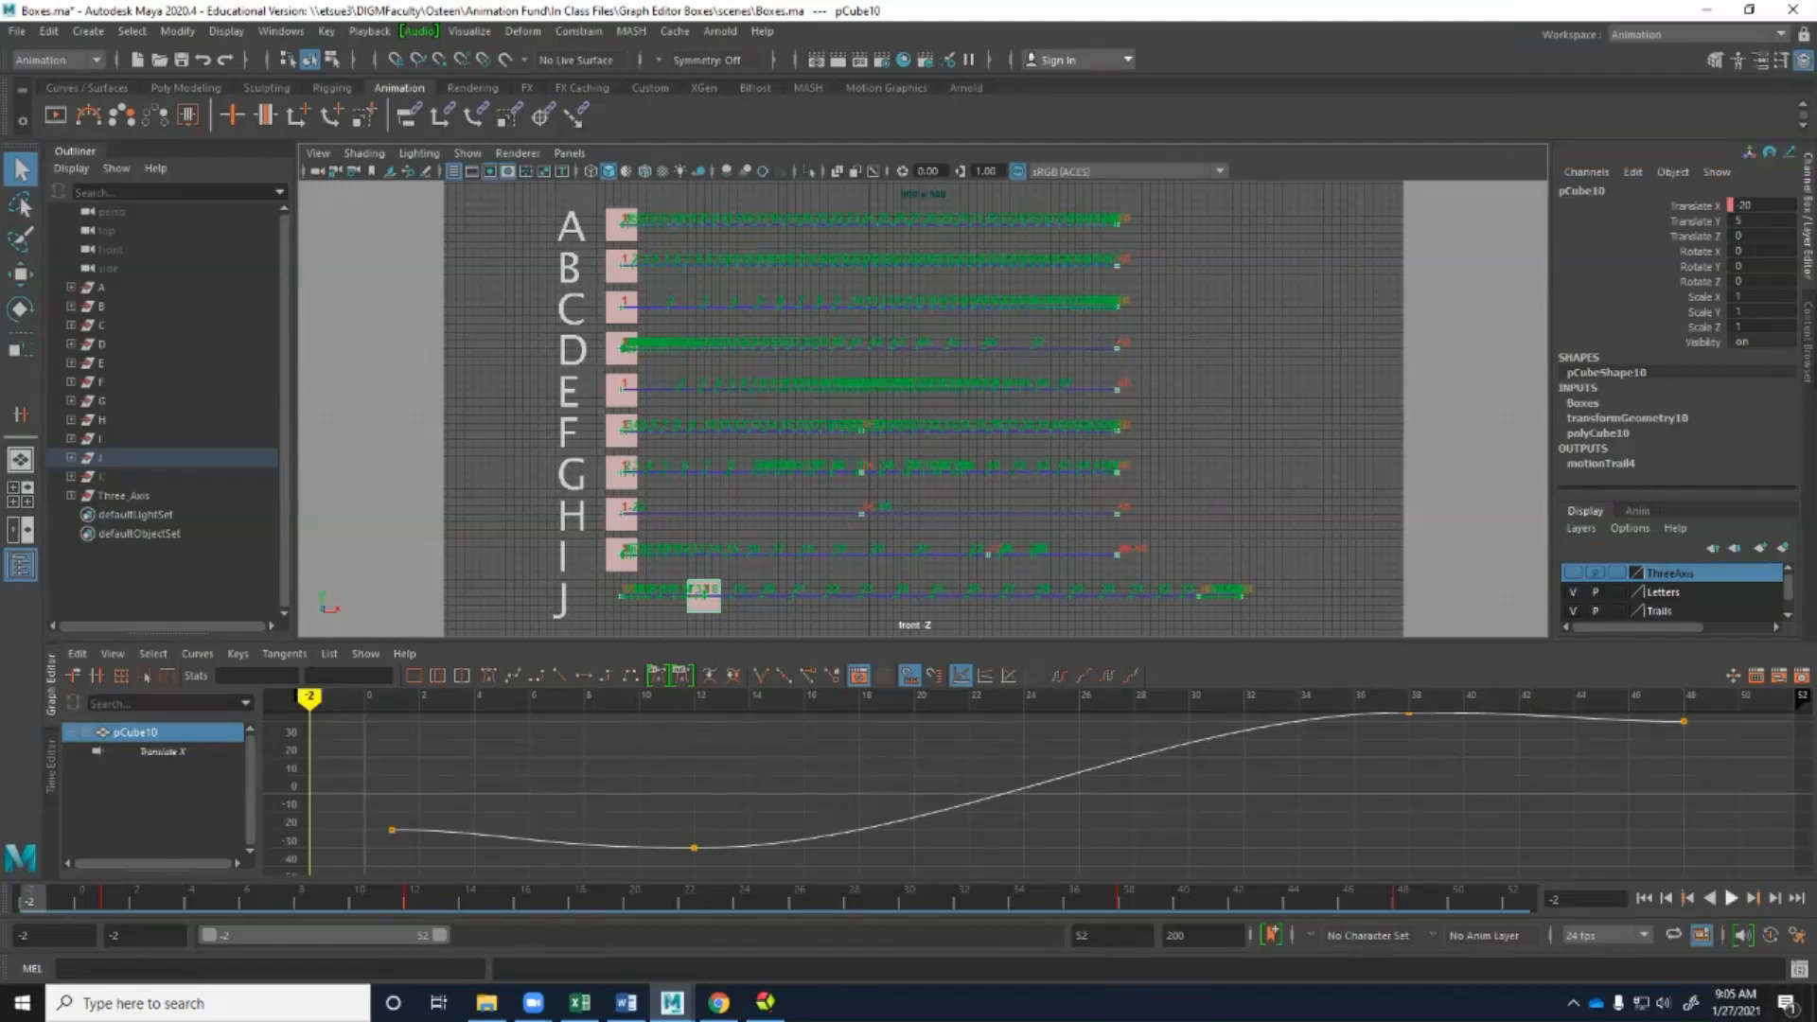
key("alt+v")
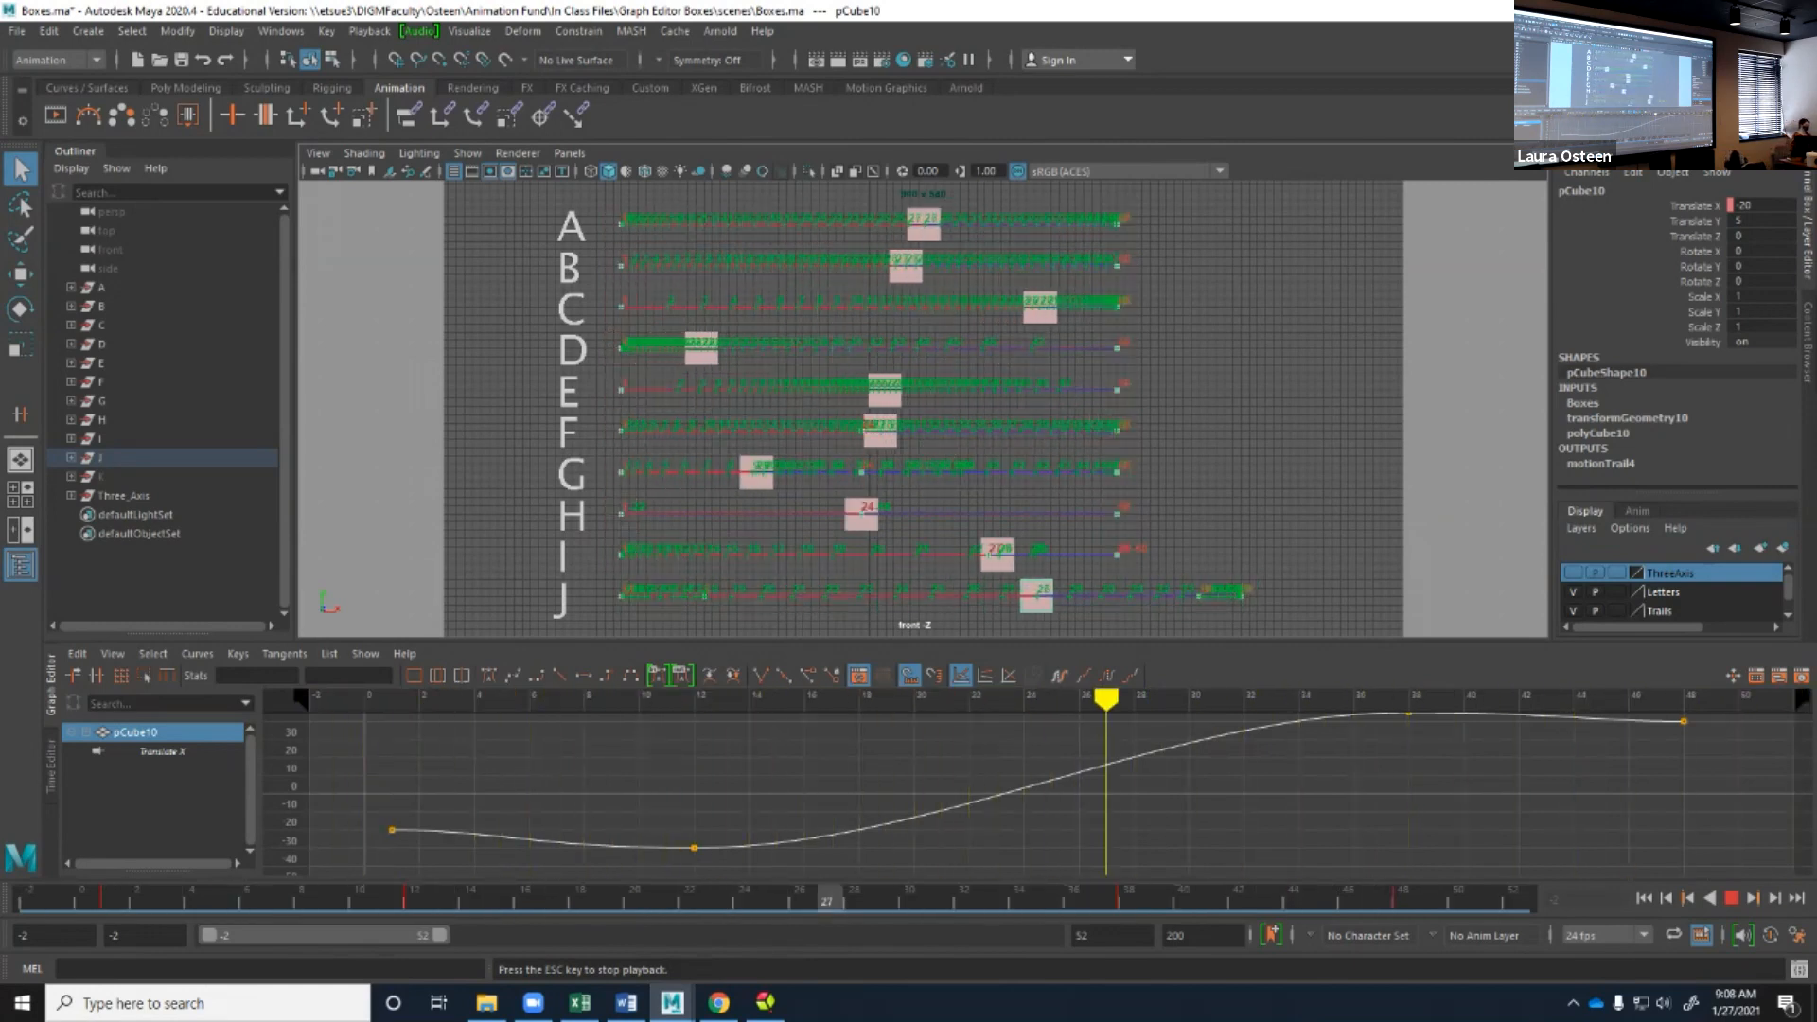
key("Escape")
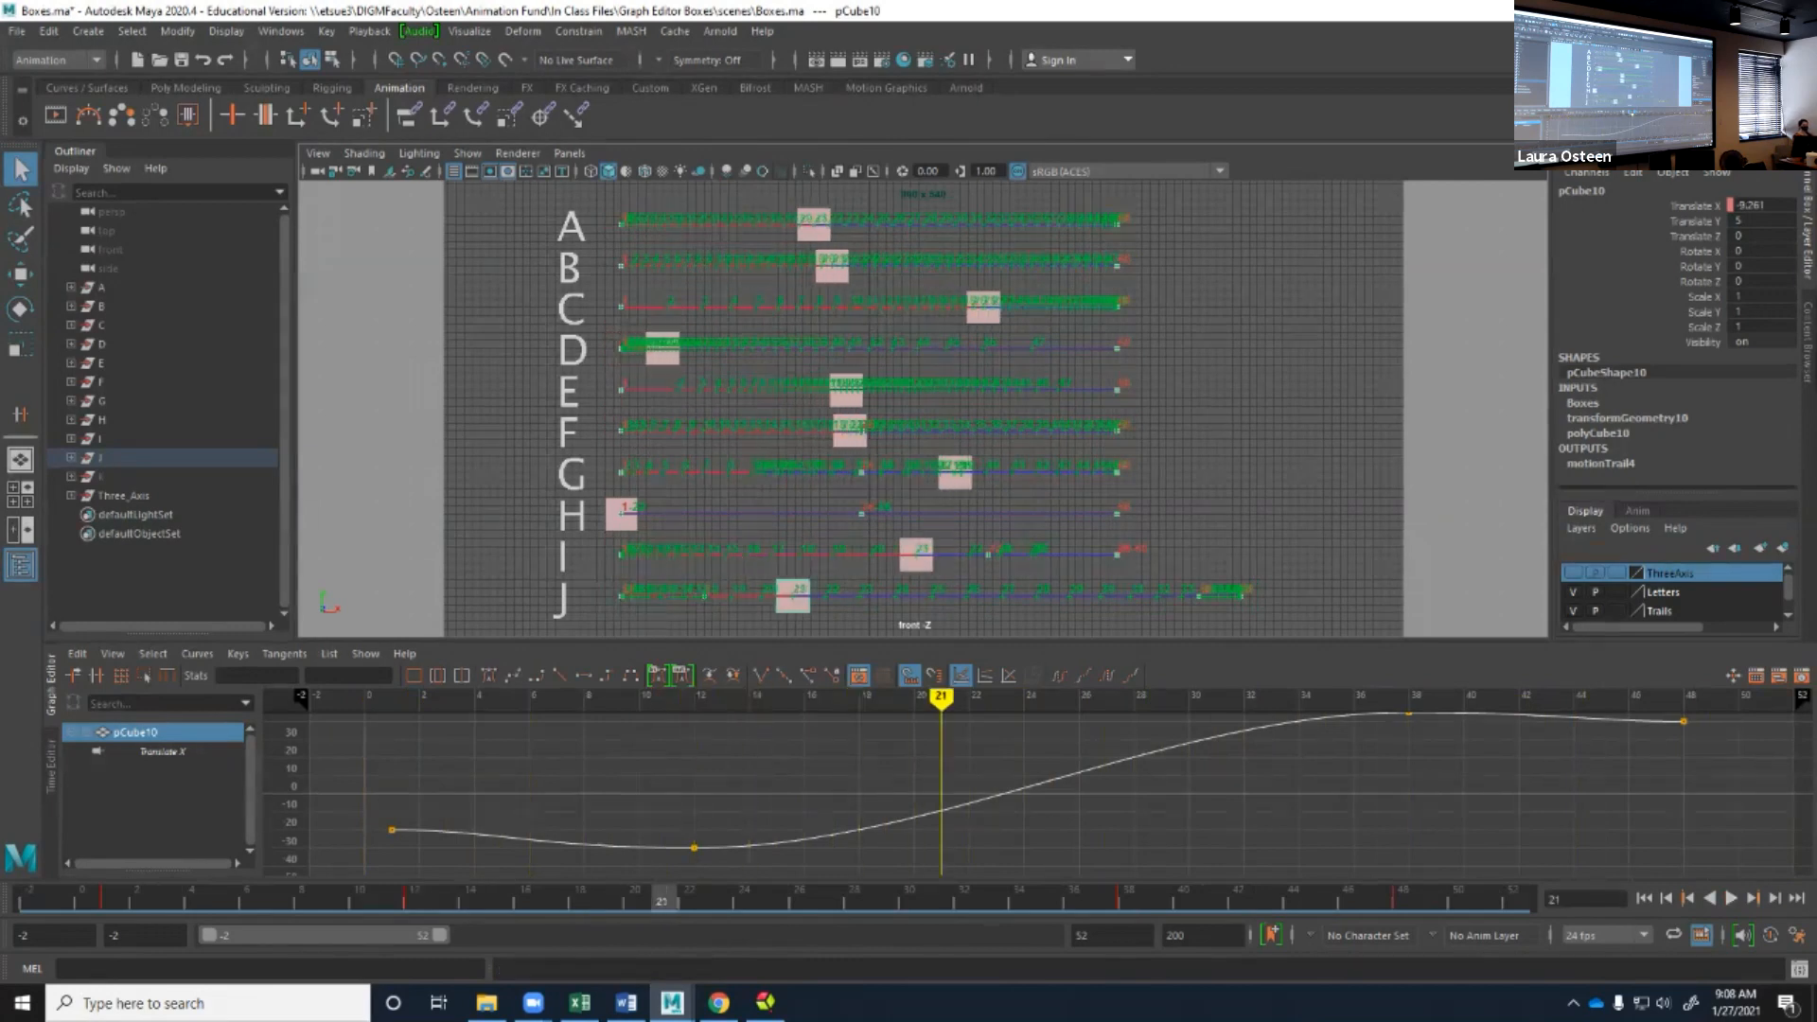
Switch to the Maya window with the Ex2 - Graph Editor Arrow scene and view the arrow's obstacle course.
key("super+d")
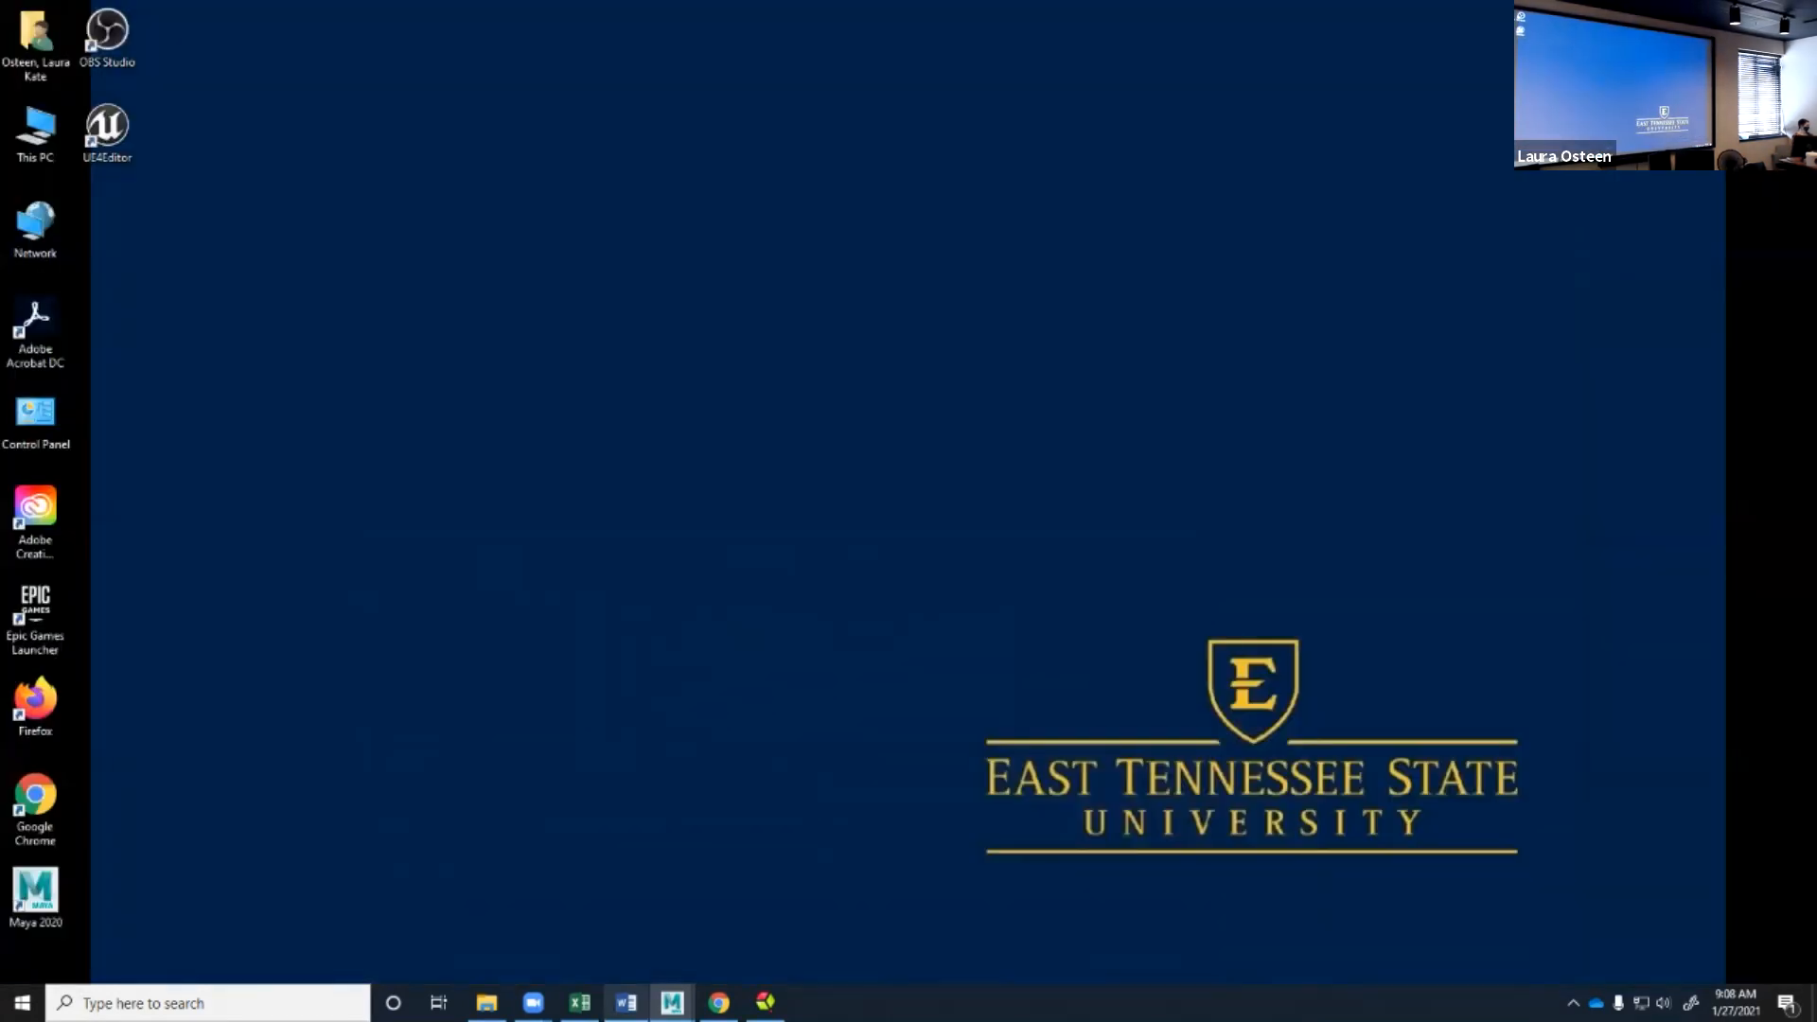
mouse_move(672, 1002)
left_click(979, 922)
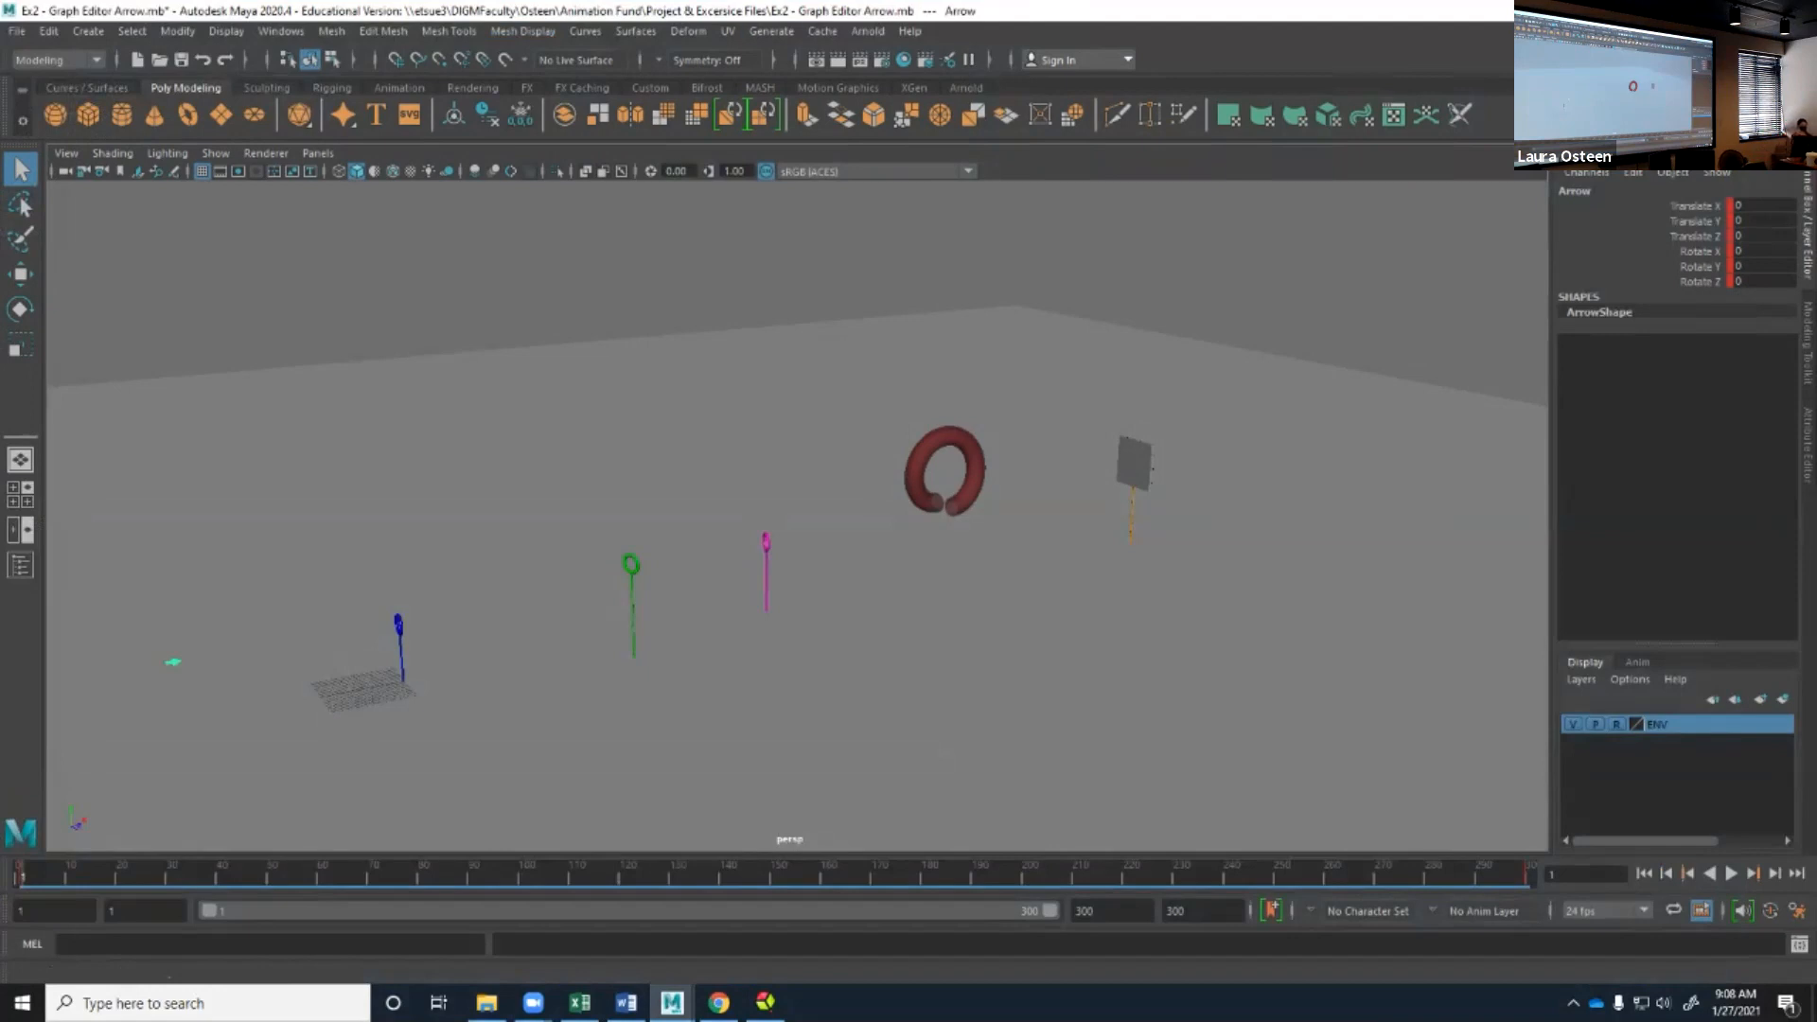
left_click(719, 1003)
left_click_drag(1040, 9, 1816, 308)
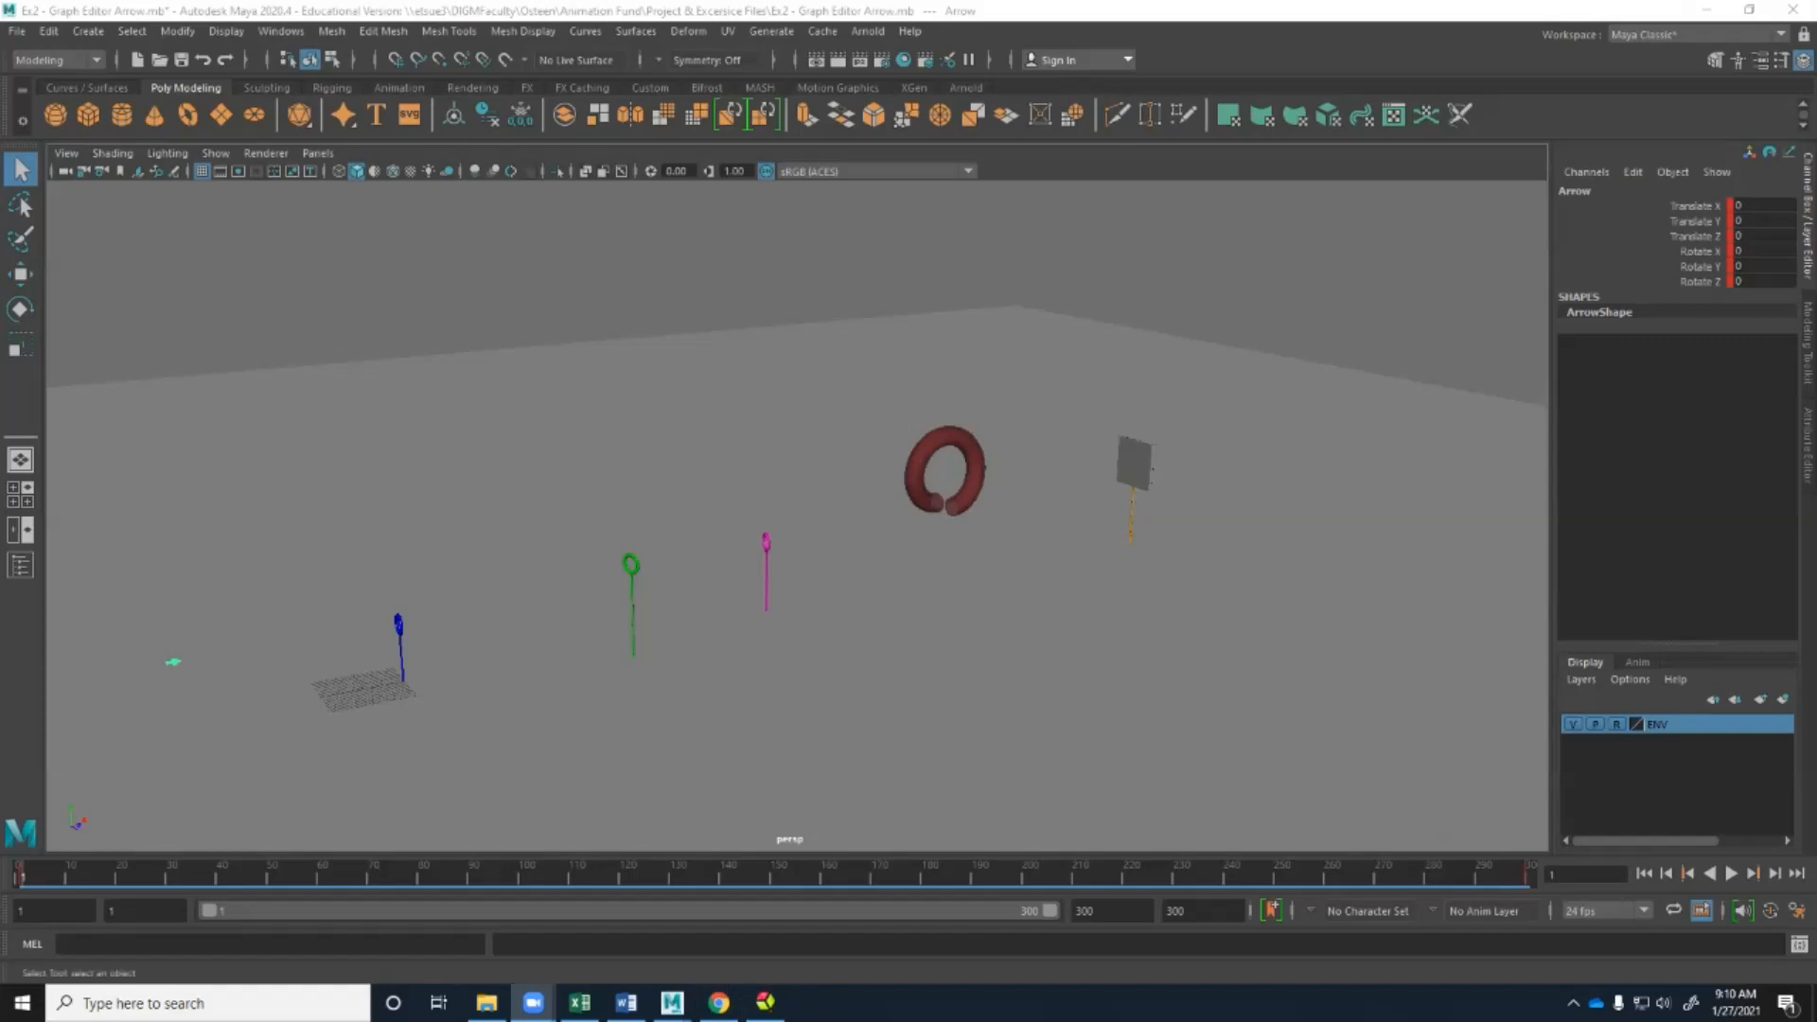
mouse_move(795, 529)
left_mouse_down("alt")
mouse_move(710, 449)
mouse_move(761, 582)
mouse_move(804, 590)
mouse_move(786, 516)
left_mouse_up("alt")
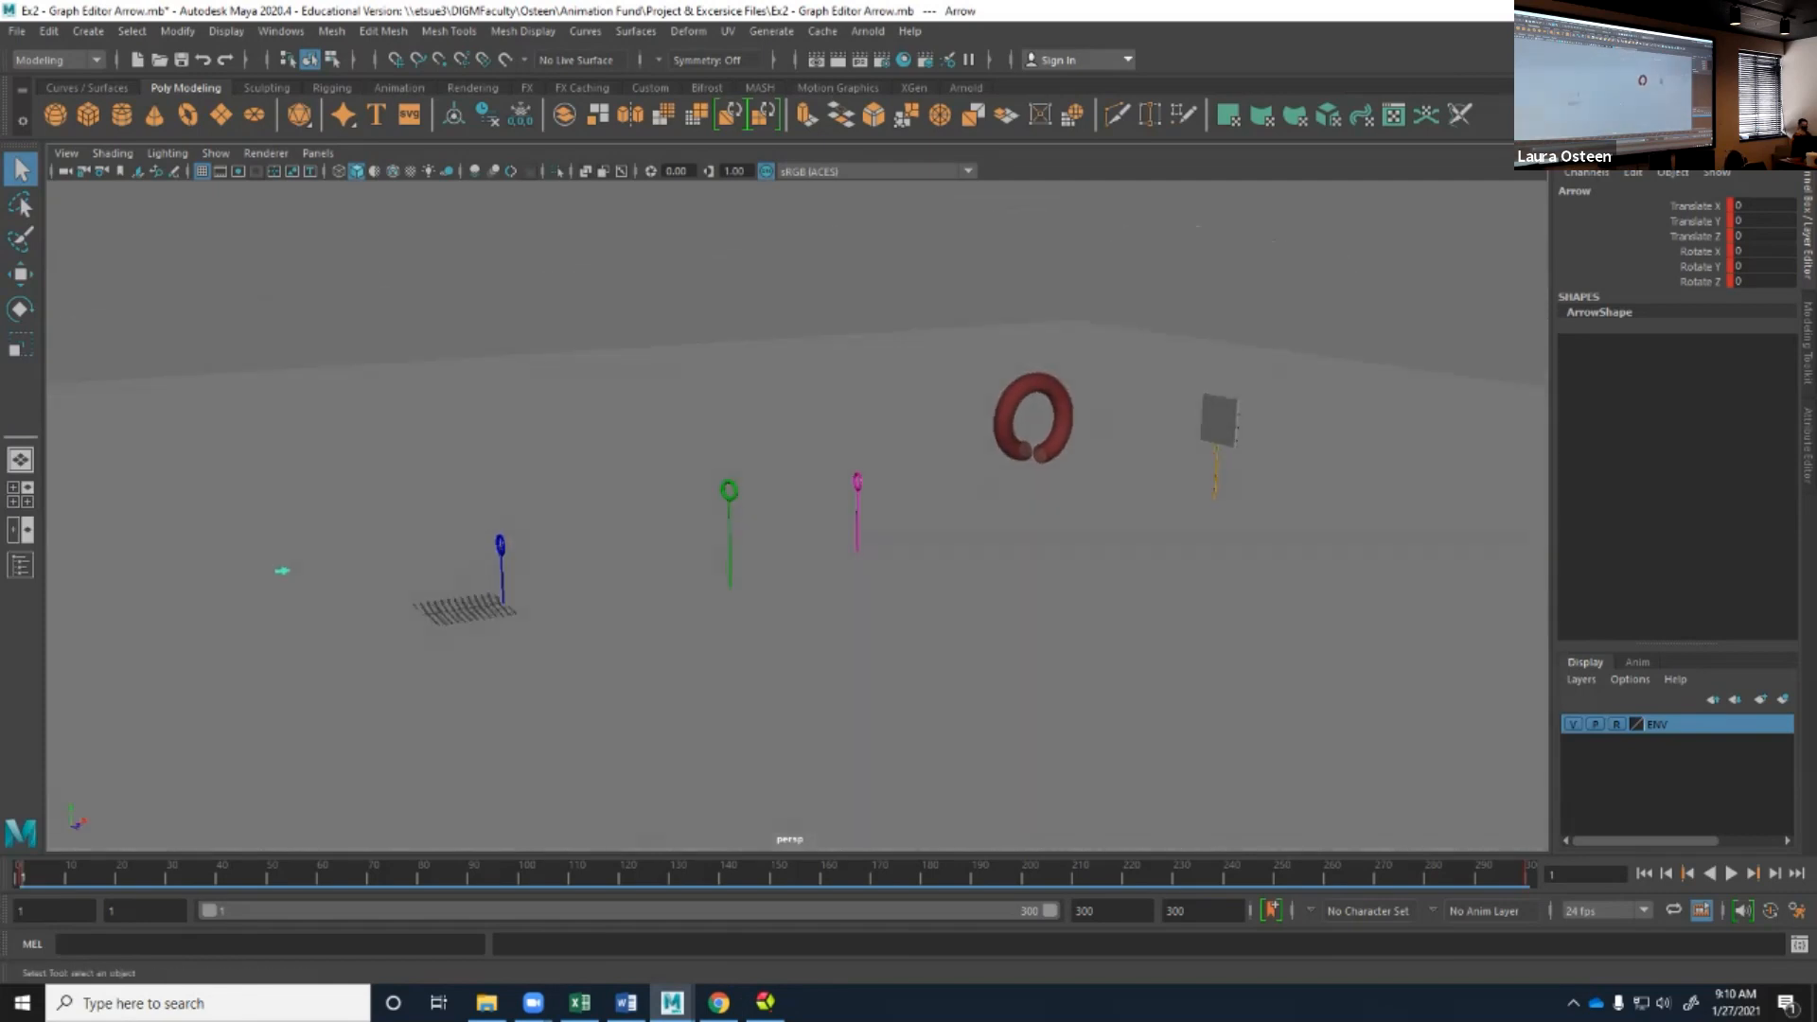
Switch to the course site in Chrome and open the Exercises document from the Assignments module.
left_click_drag(1816, 341, 1066, 0)
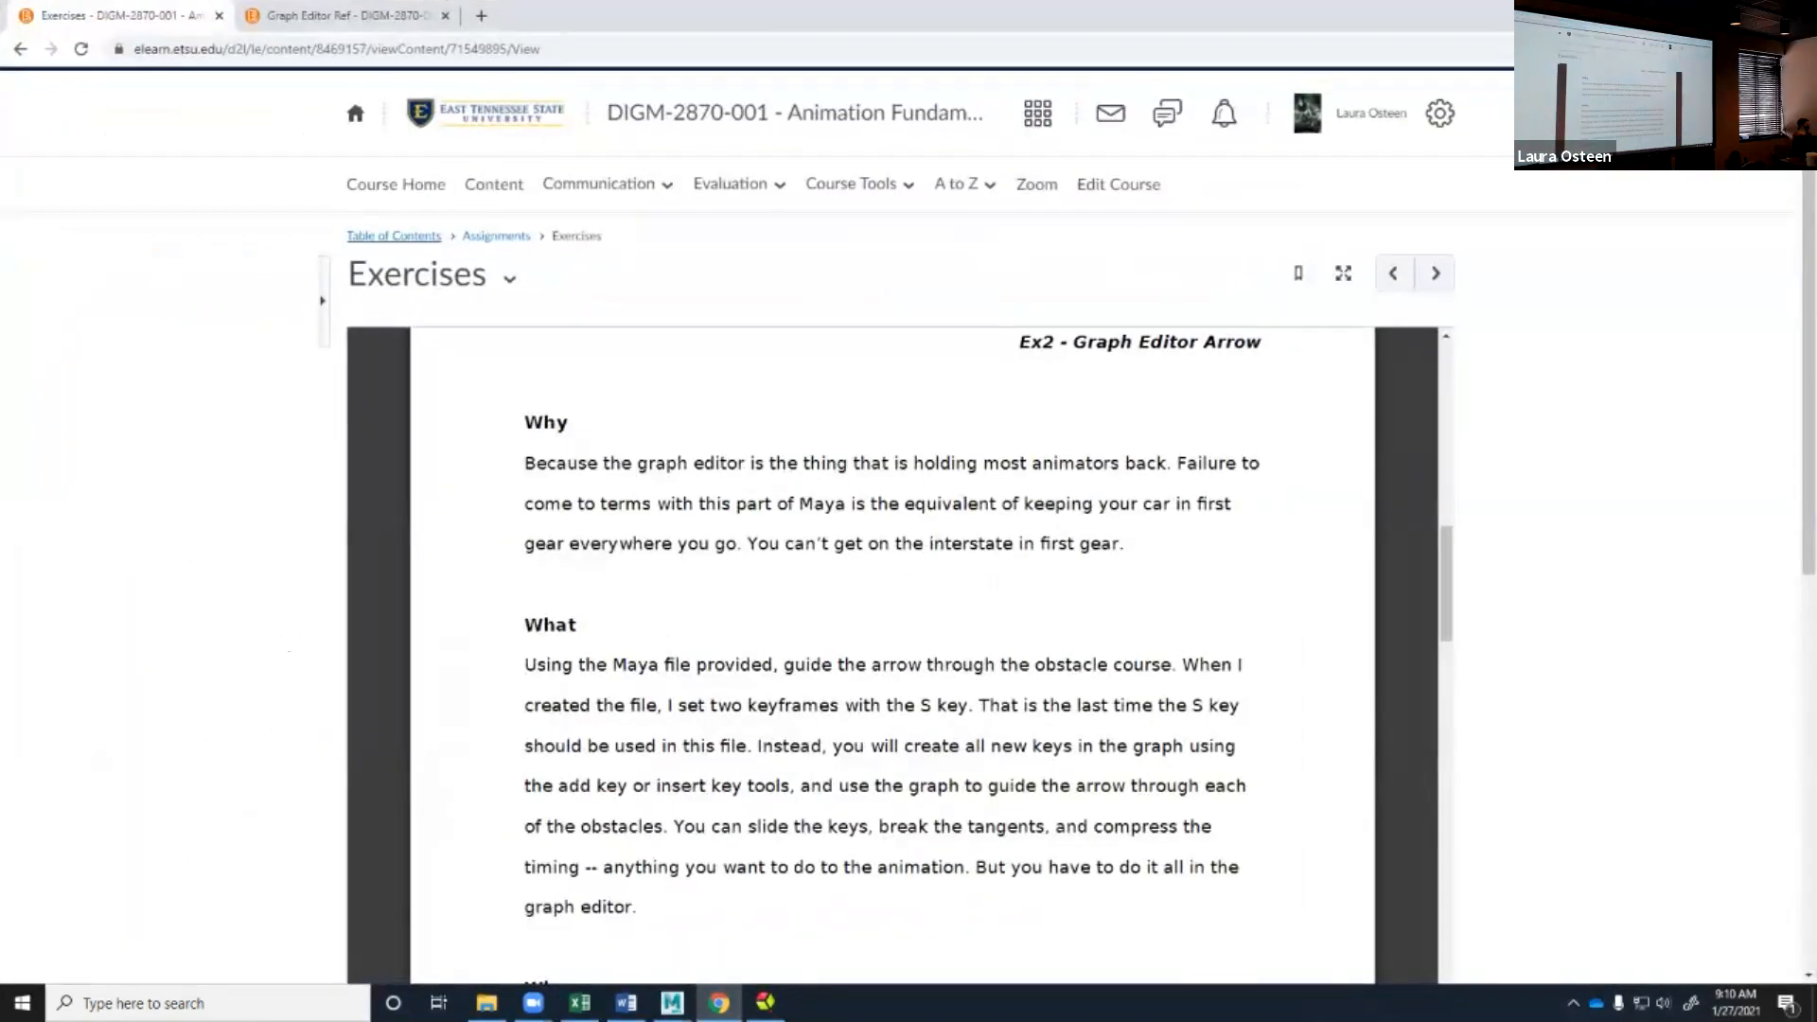
left_click(393, 237)
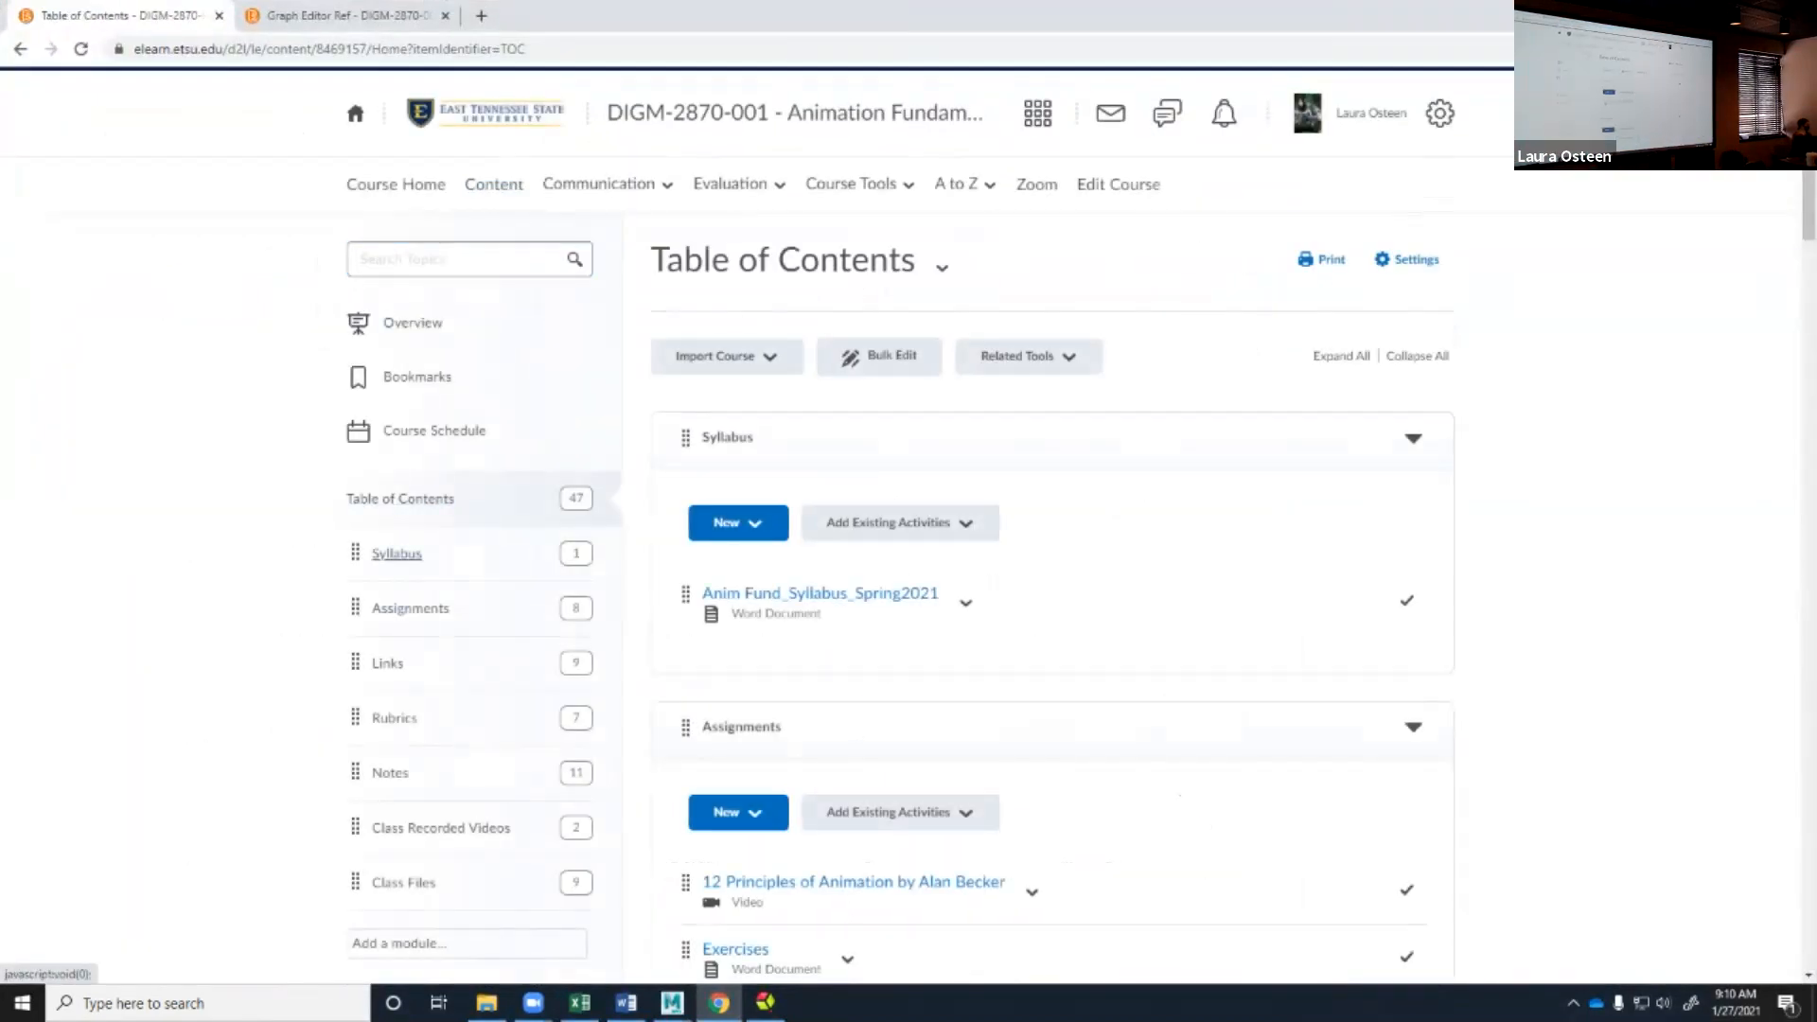
left_click(410, 607)
scroll(908, 511, "down", 2)
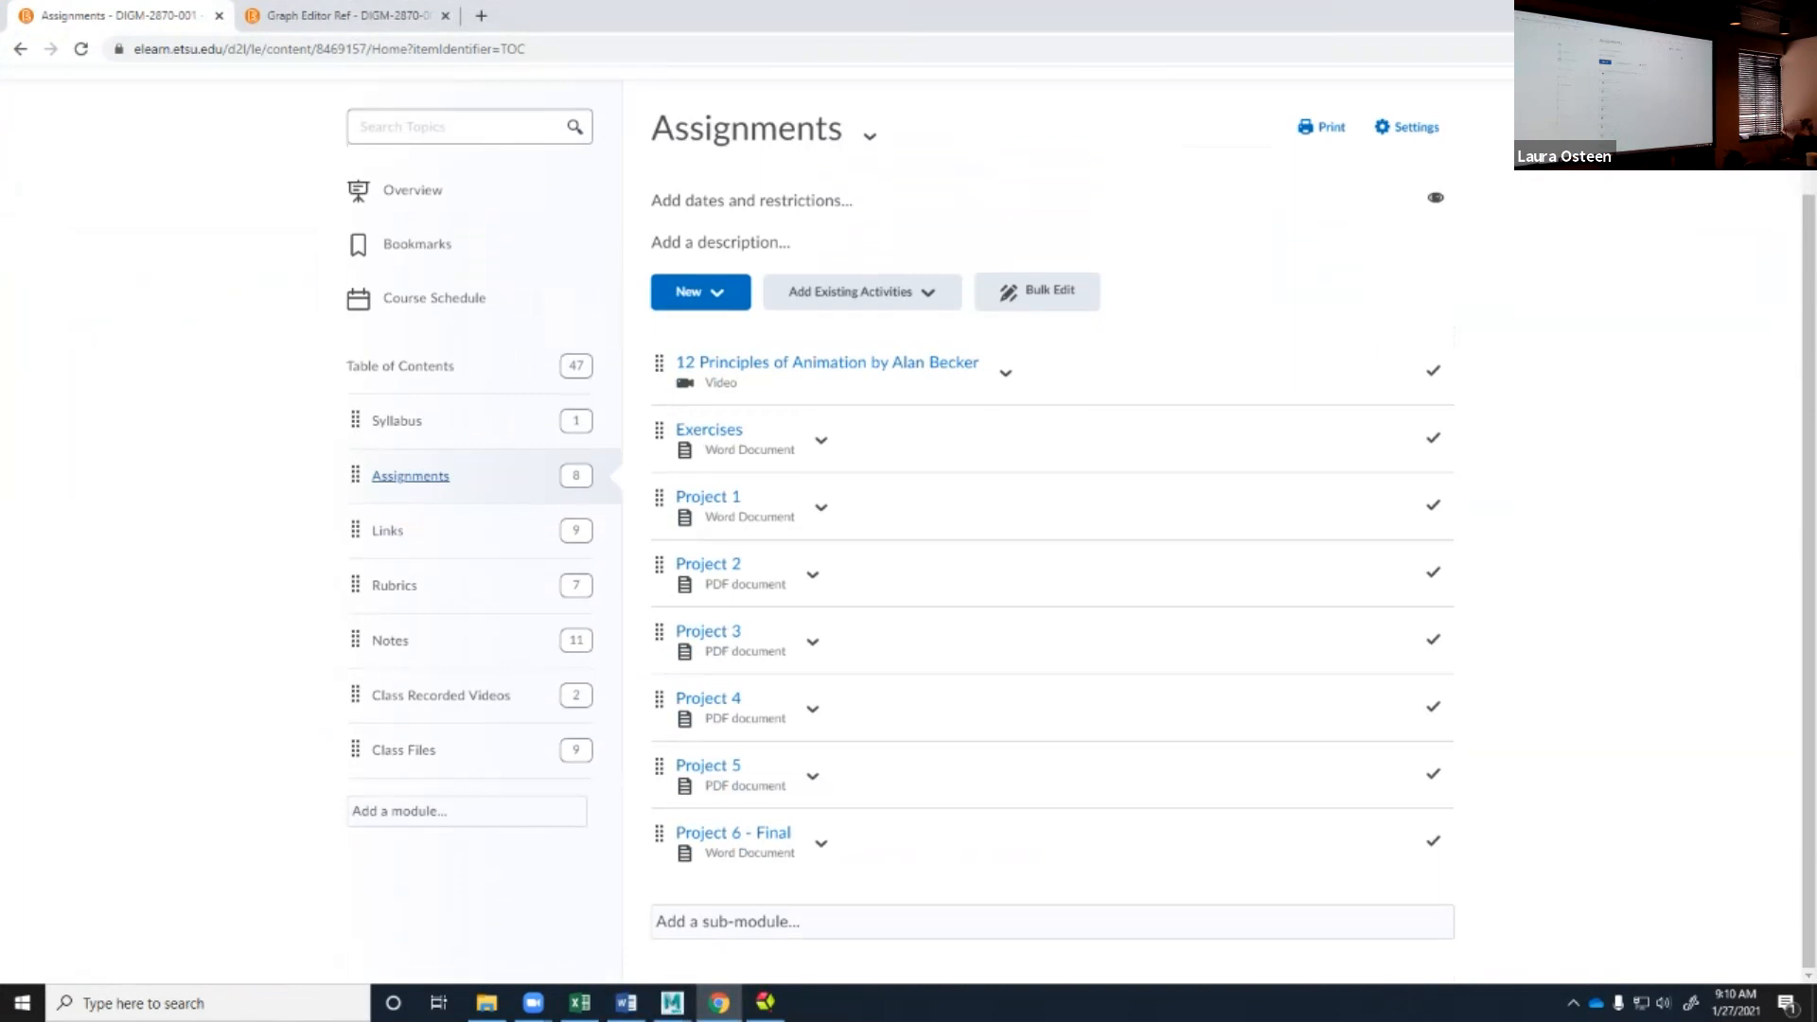
left_click(709, 429)
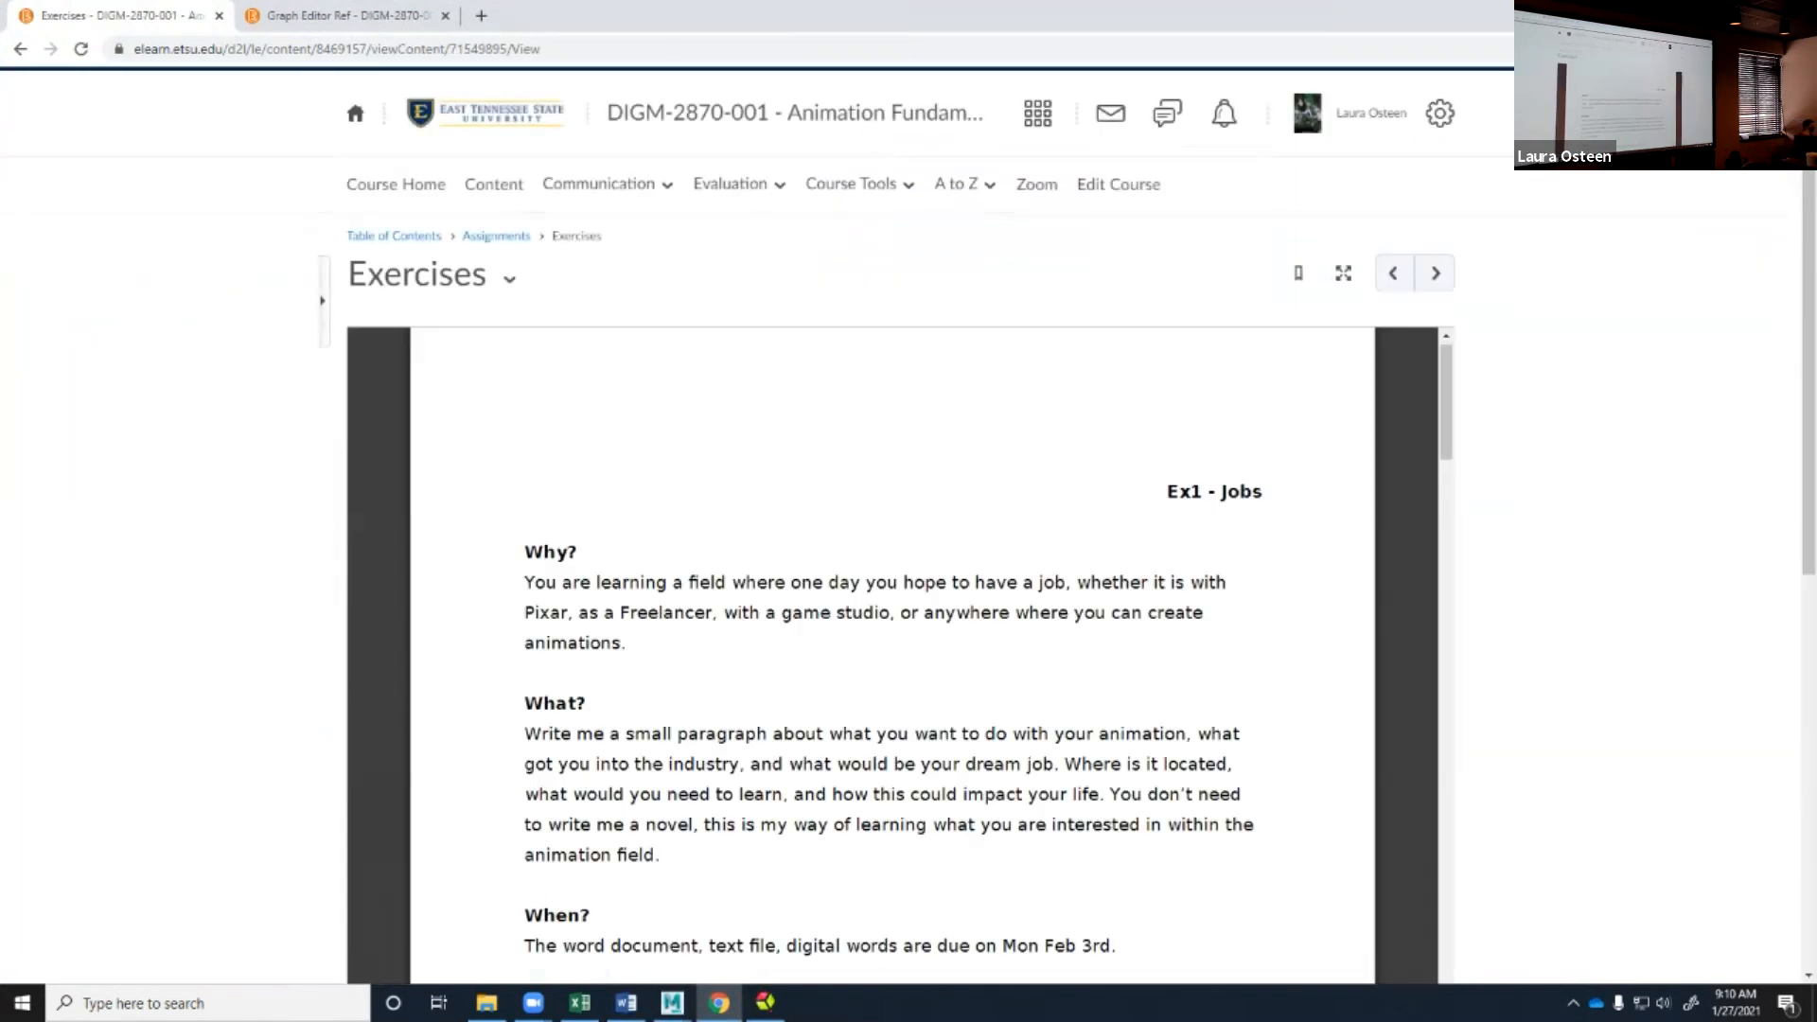
Read the Why and What sections of the Ex2 - Graph Editor Arrow assignment.
scroll(892, 653, "down", 1)
scroll(893, 653, "down", 12)
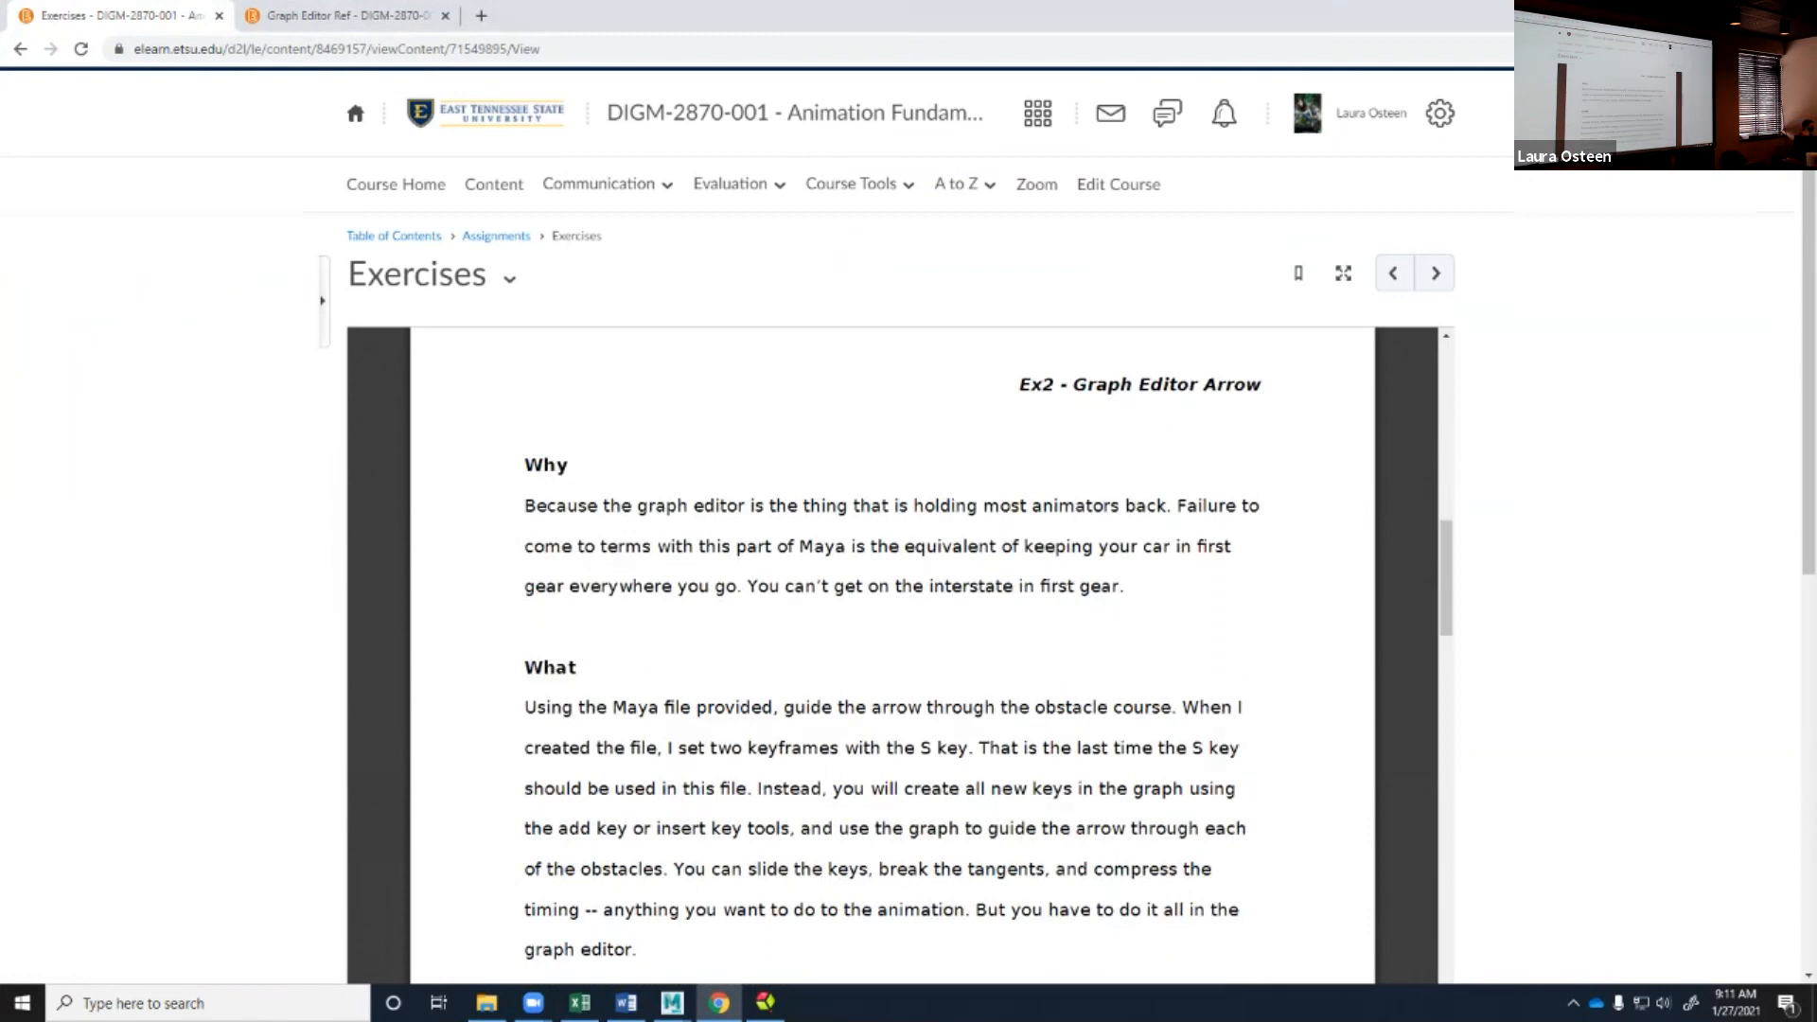
left_click_drag(1019, 385, 994, 385)
left_click(993, 385)
scroll(892, 653, "down", 1)
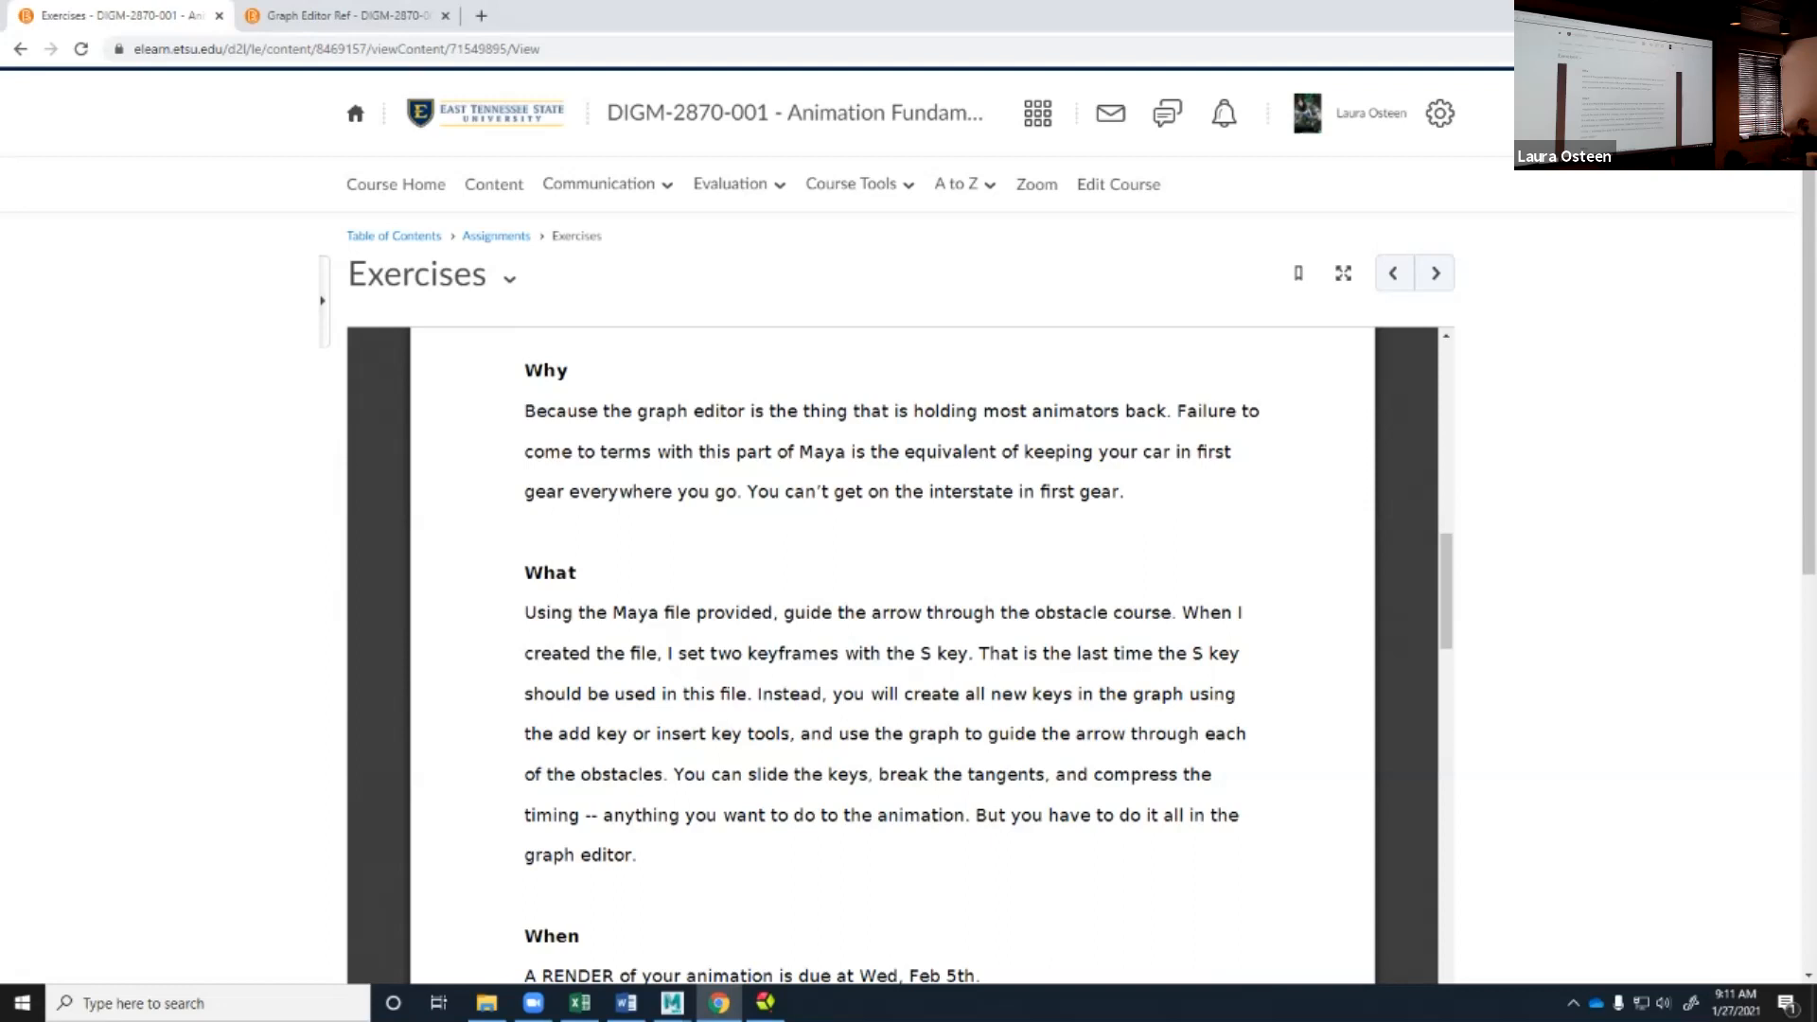
Return to the arrow scene in Maya and examine the obstacle course's rings and target sign.
left_click_drag(889, 15, 1816, 530)
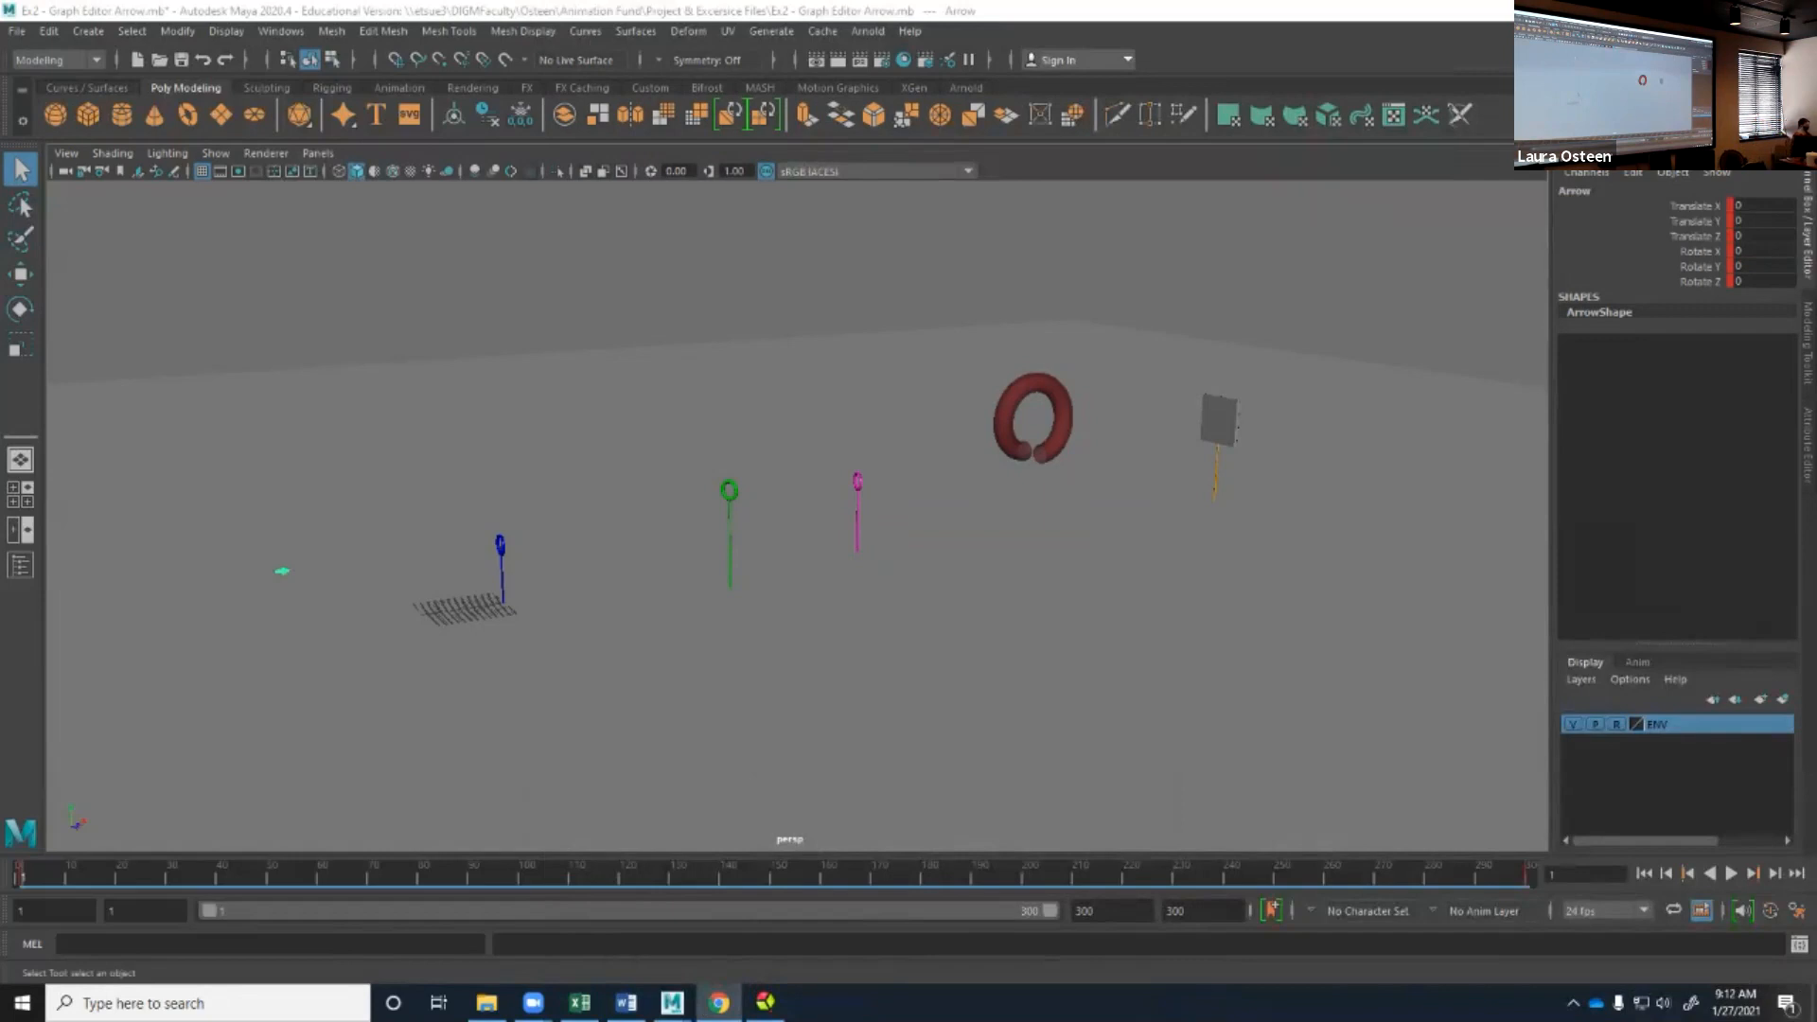
right_click_drag(757, 530, 913, 530, "alt")
mouse_move(880, 530)
left_mouse_down("alt")
mouse_move(1164, 535)
mouse_move(870, 515)
left_mouse_up("alt")
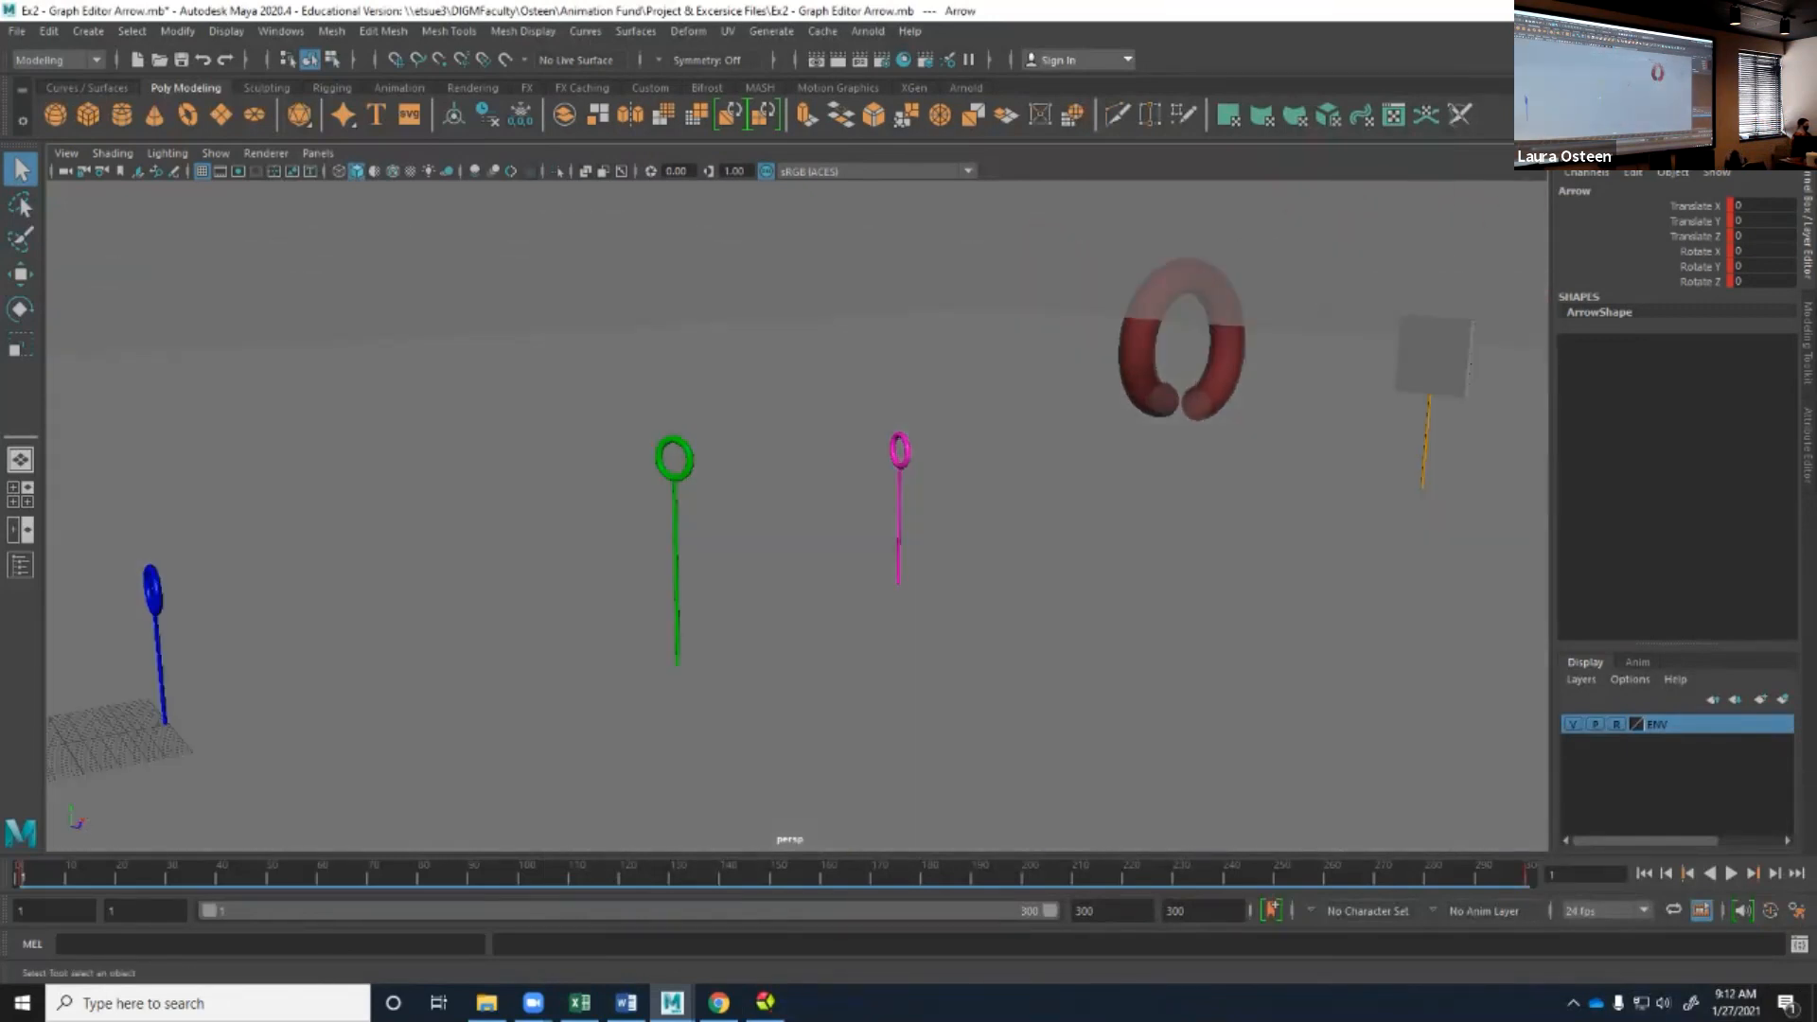
scroll(797, 515, "down", 5)
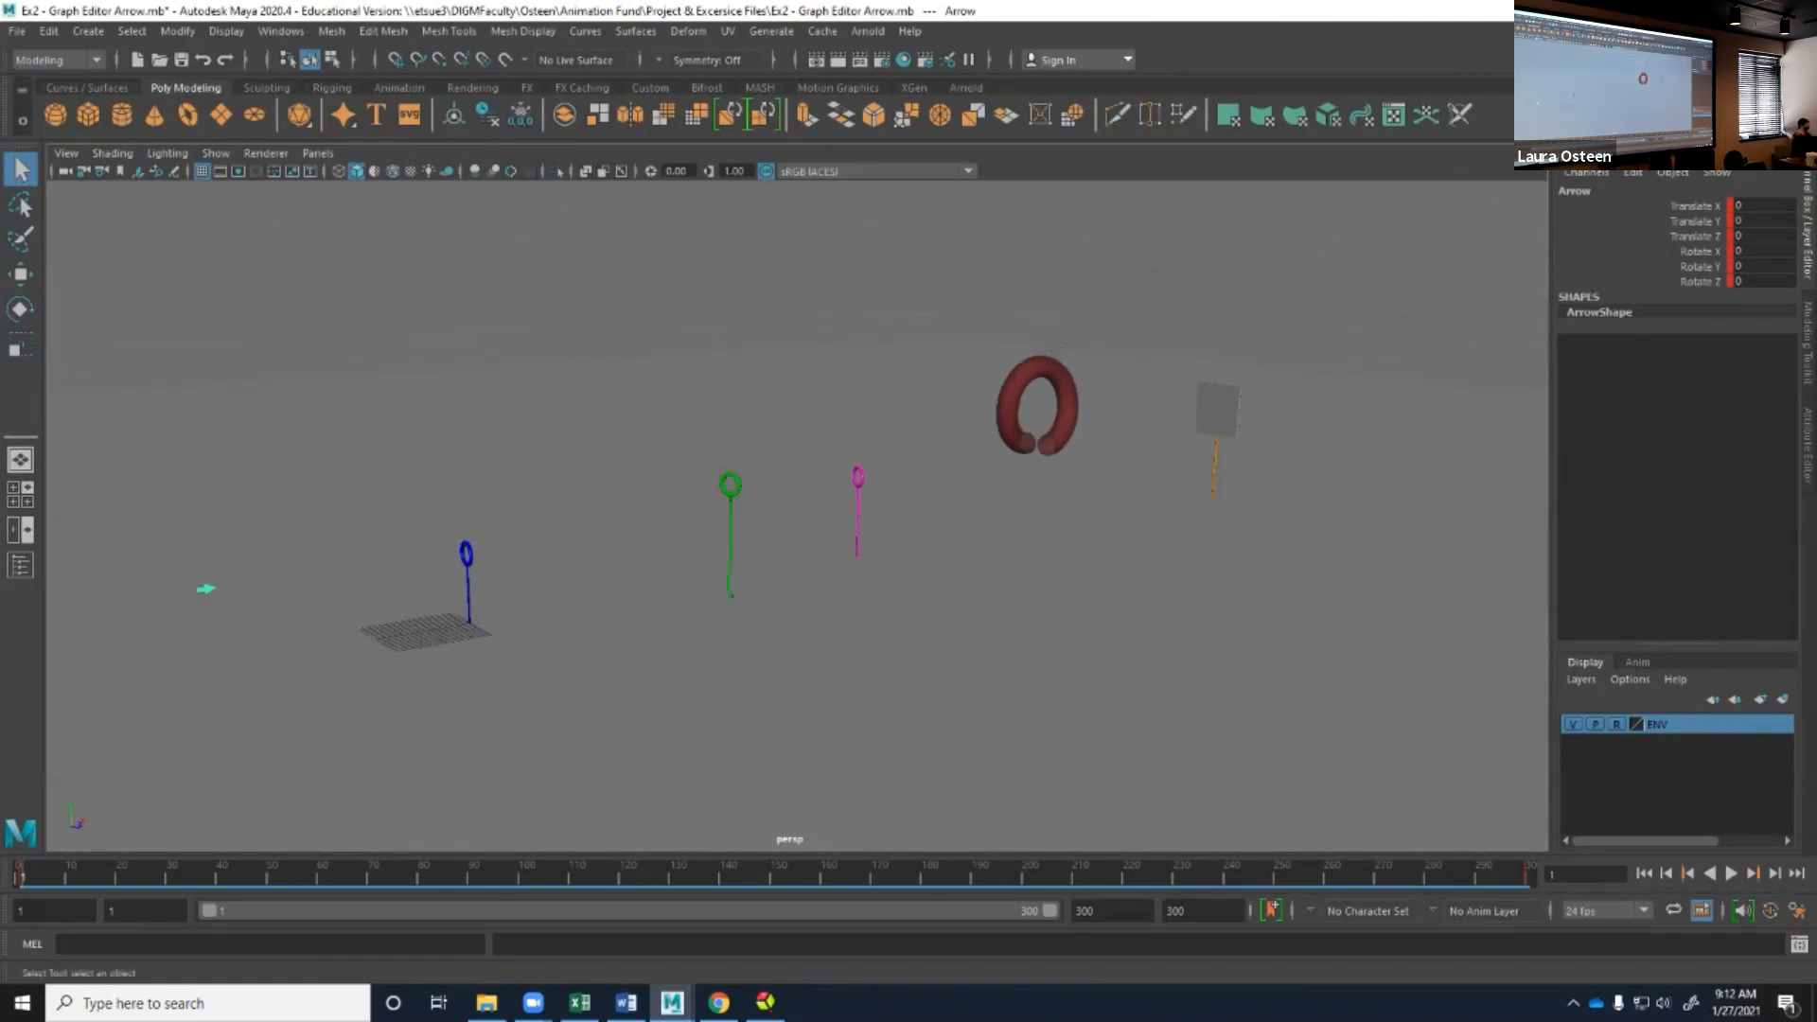
key("w")
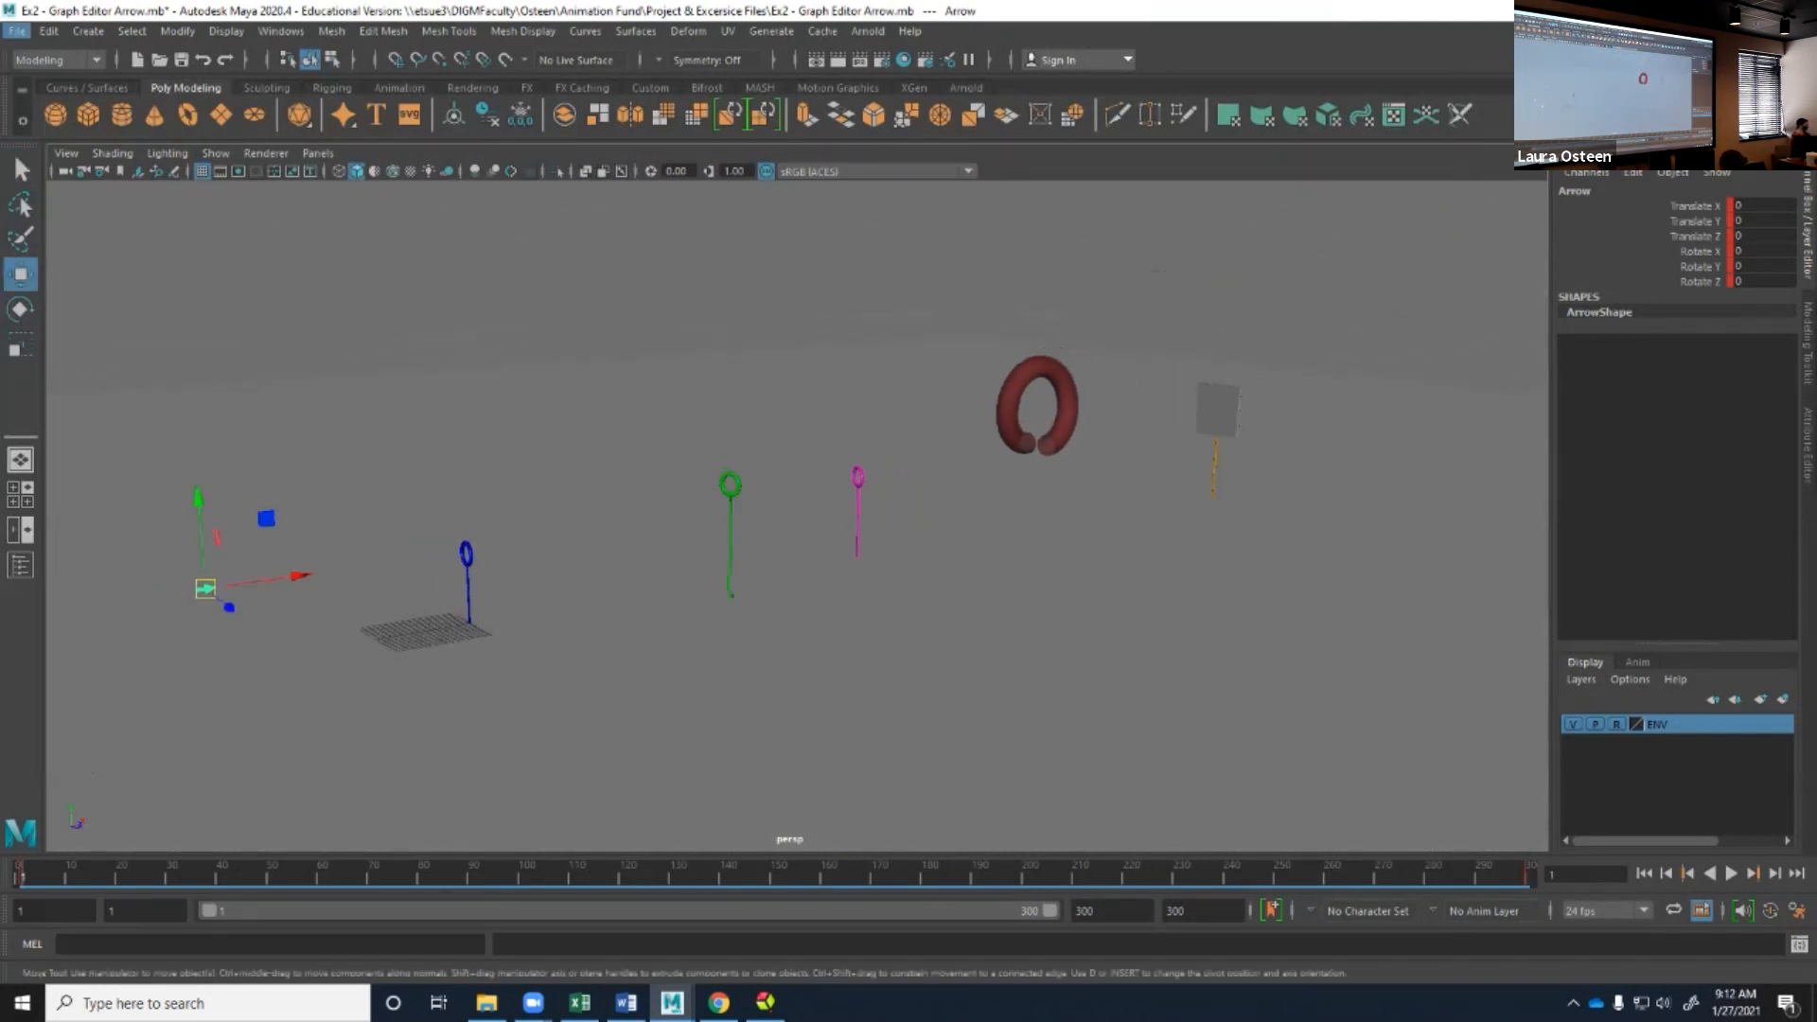
key("r")
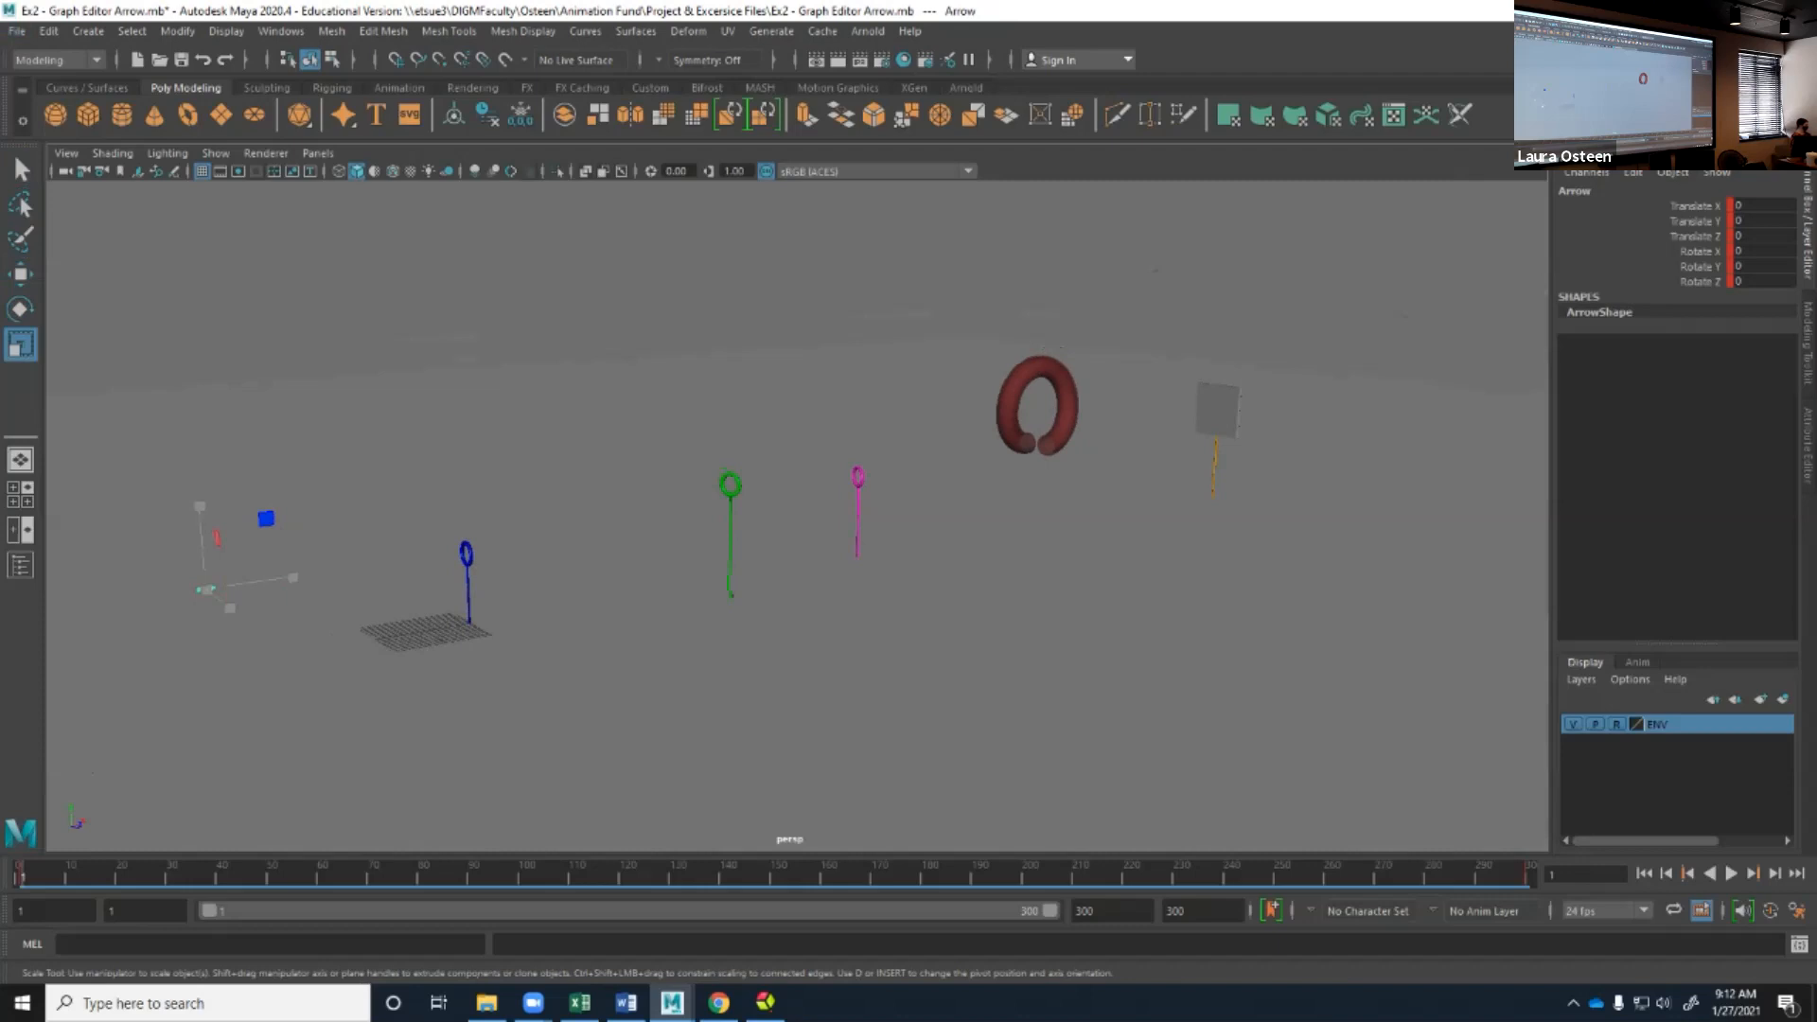
key("t")
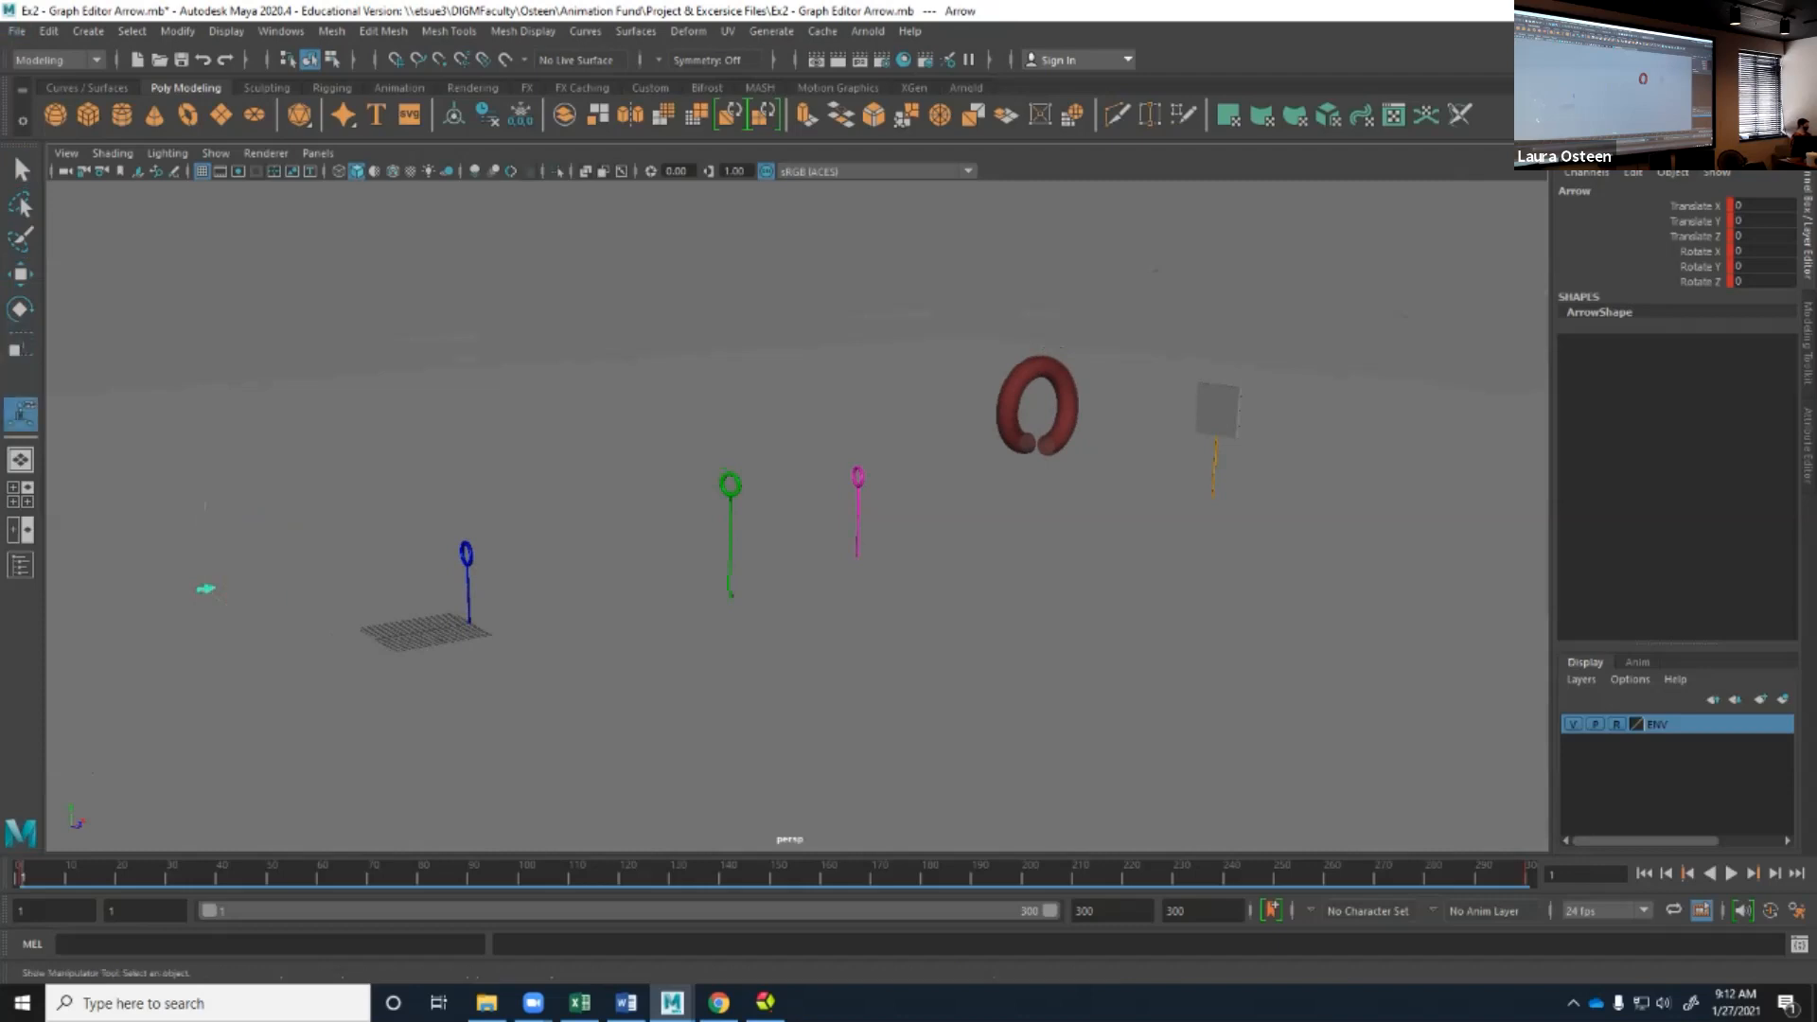
key("q")
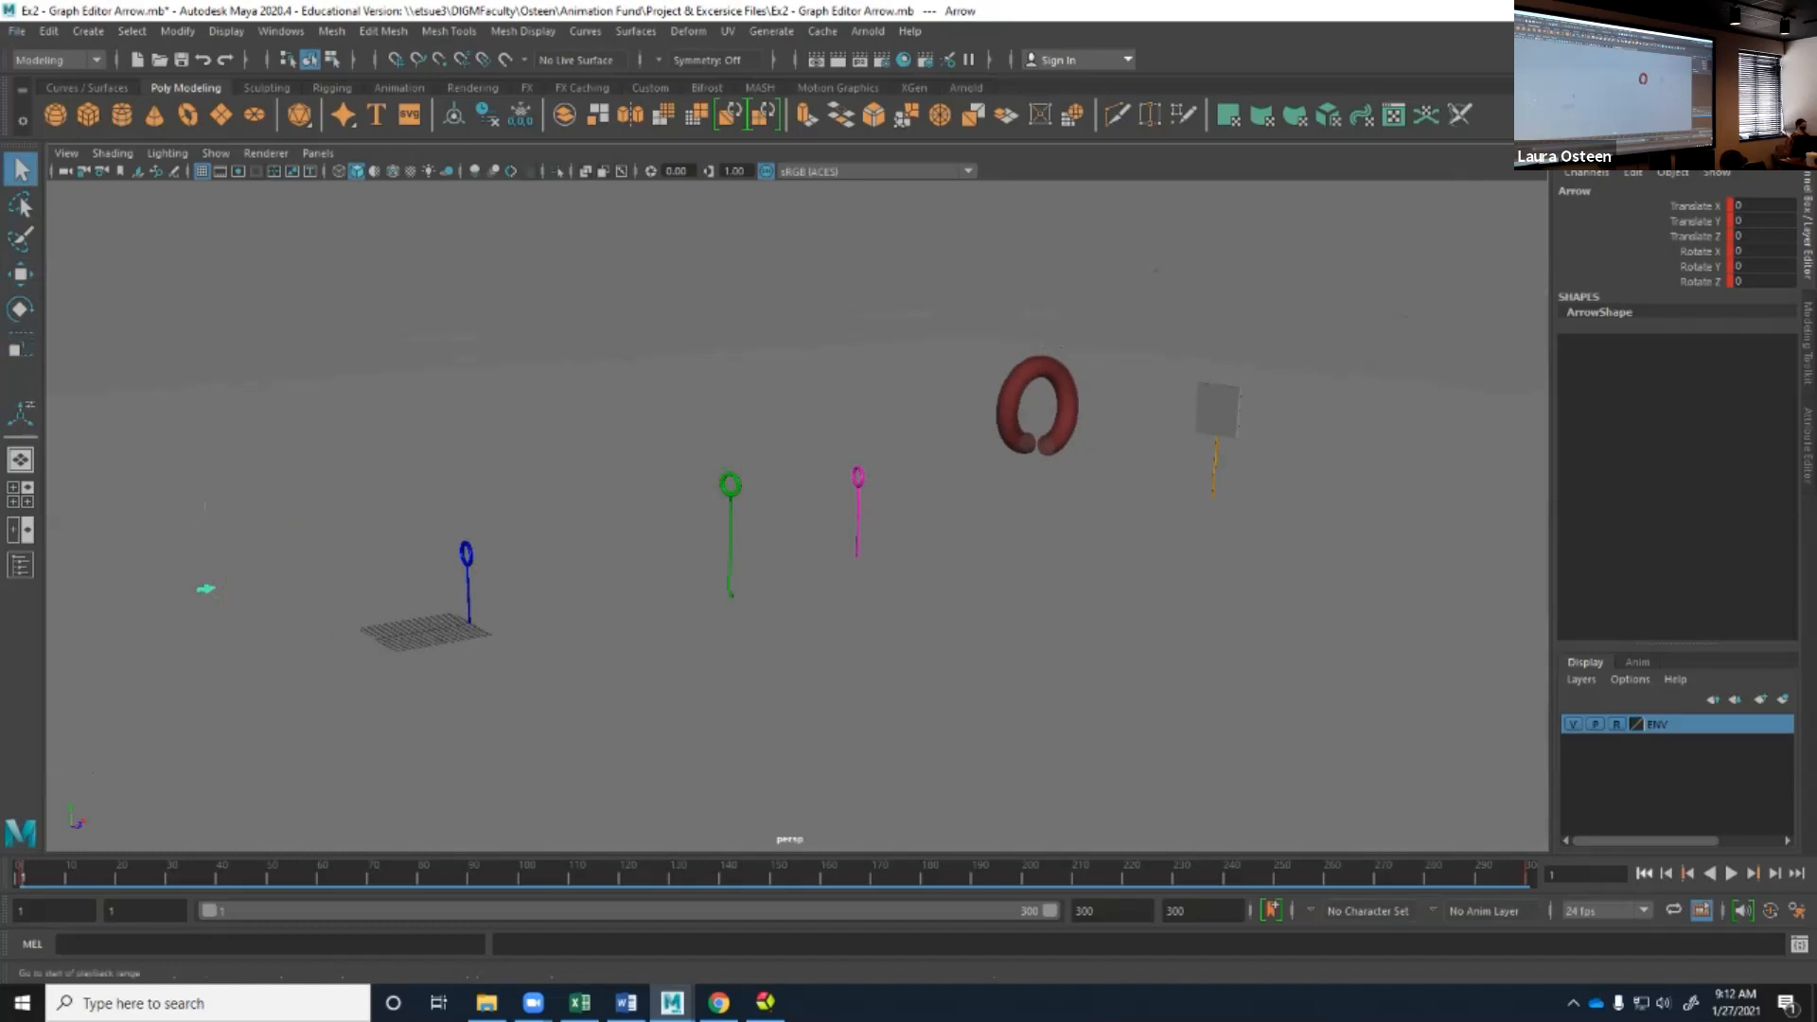
Preview the arrow's animation, change the playback speed option, and replay the animation to check it.
left_click(1731, 873)
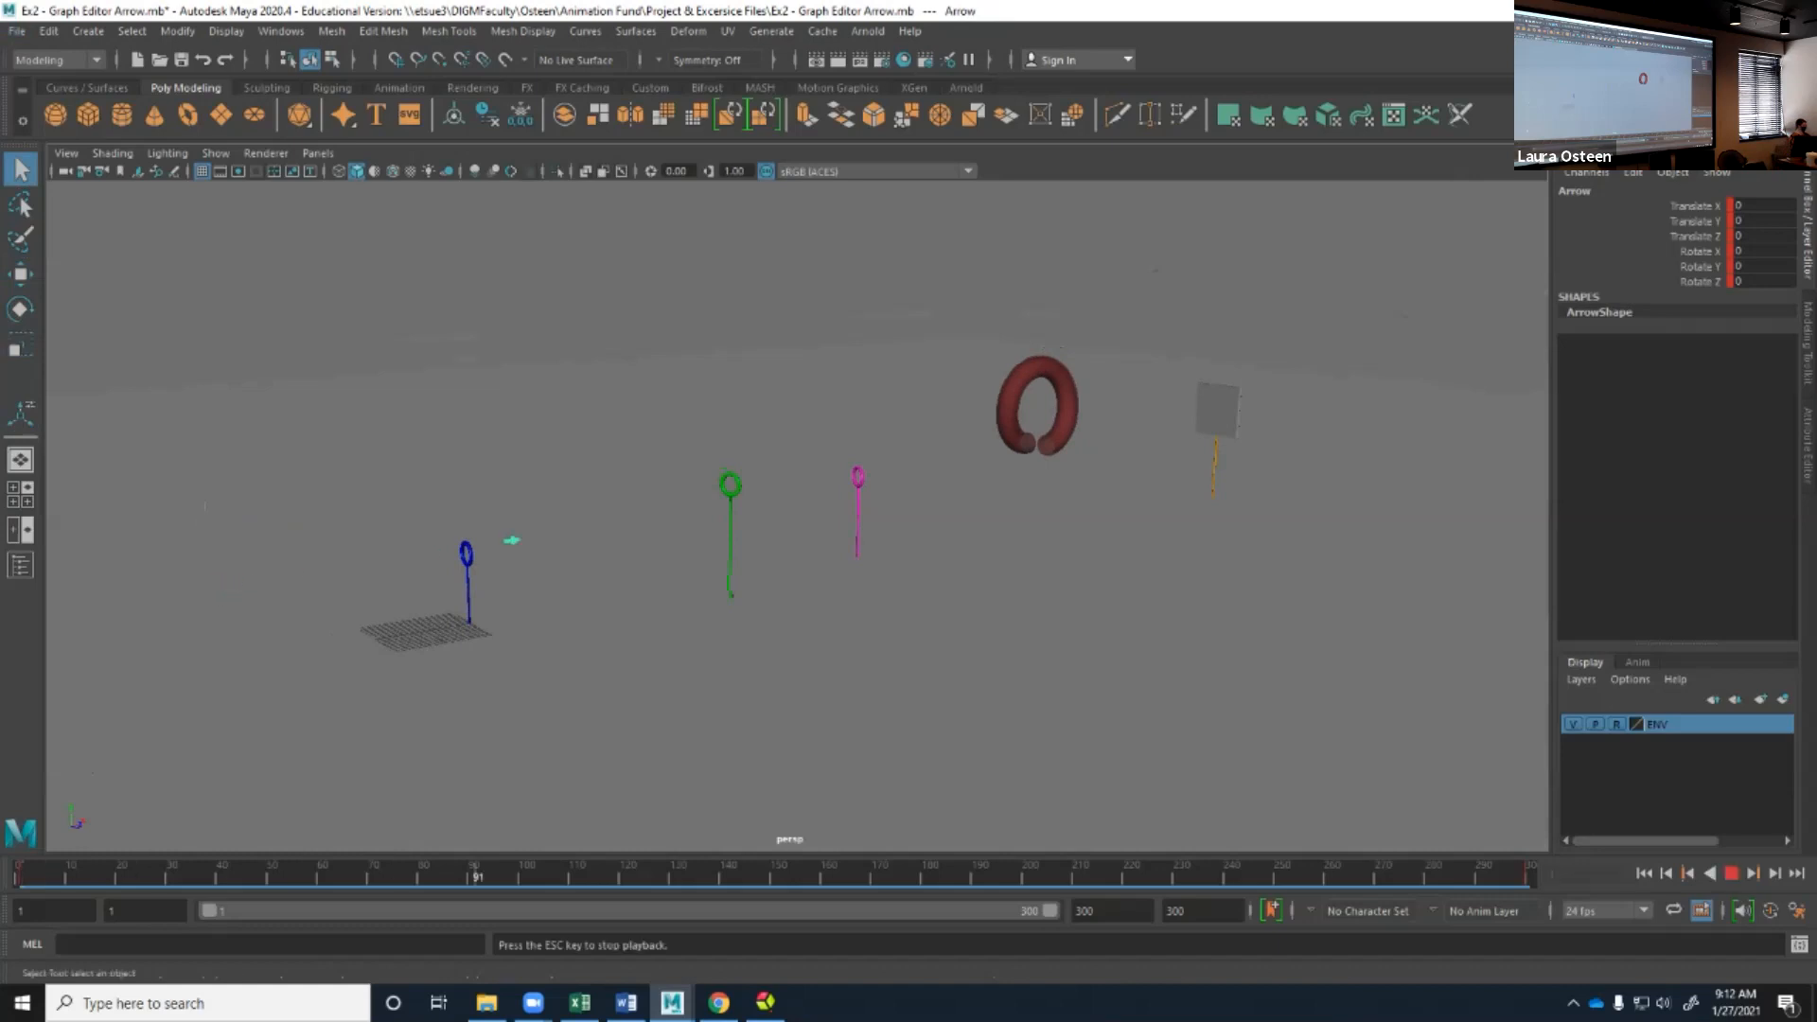
left_click(1730, 874)
right_click(1479, 875)
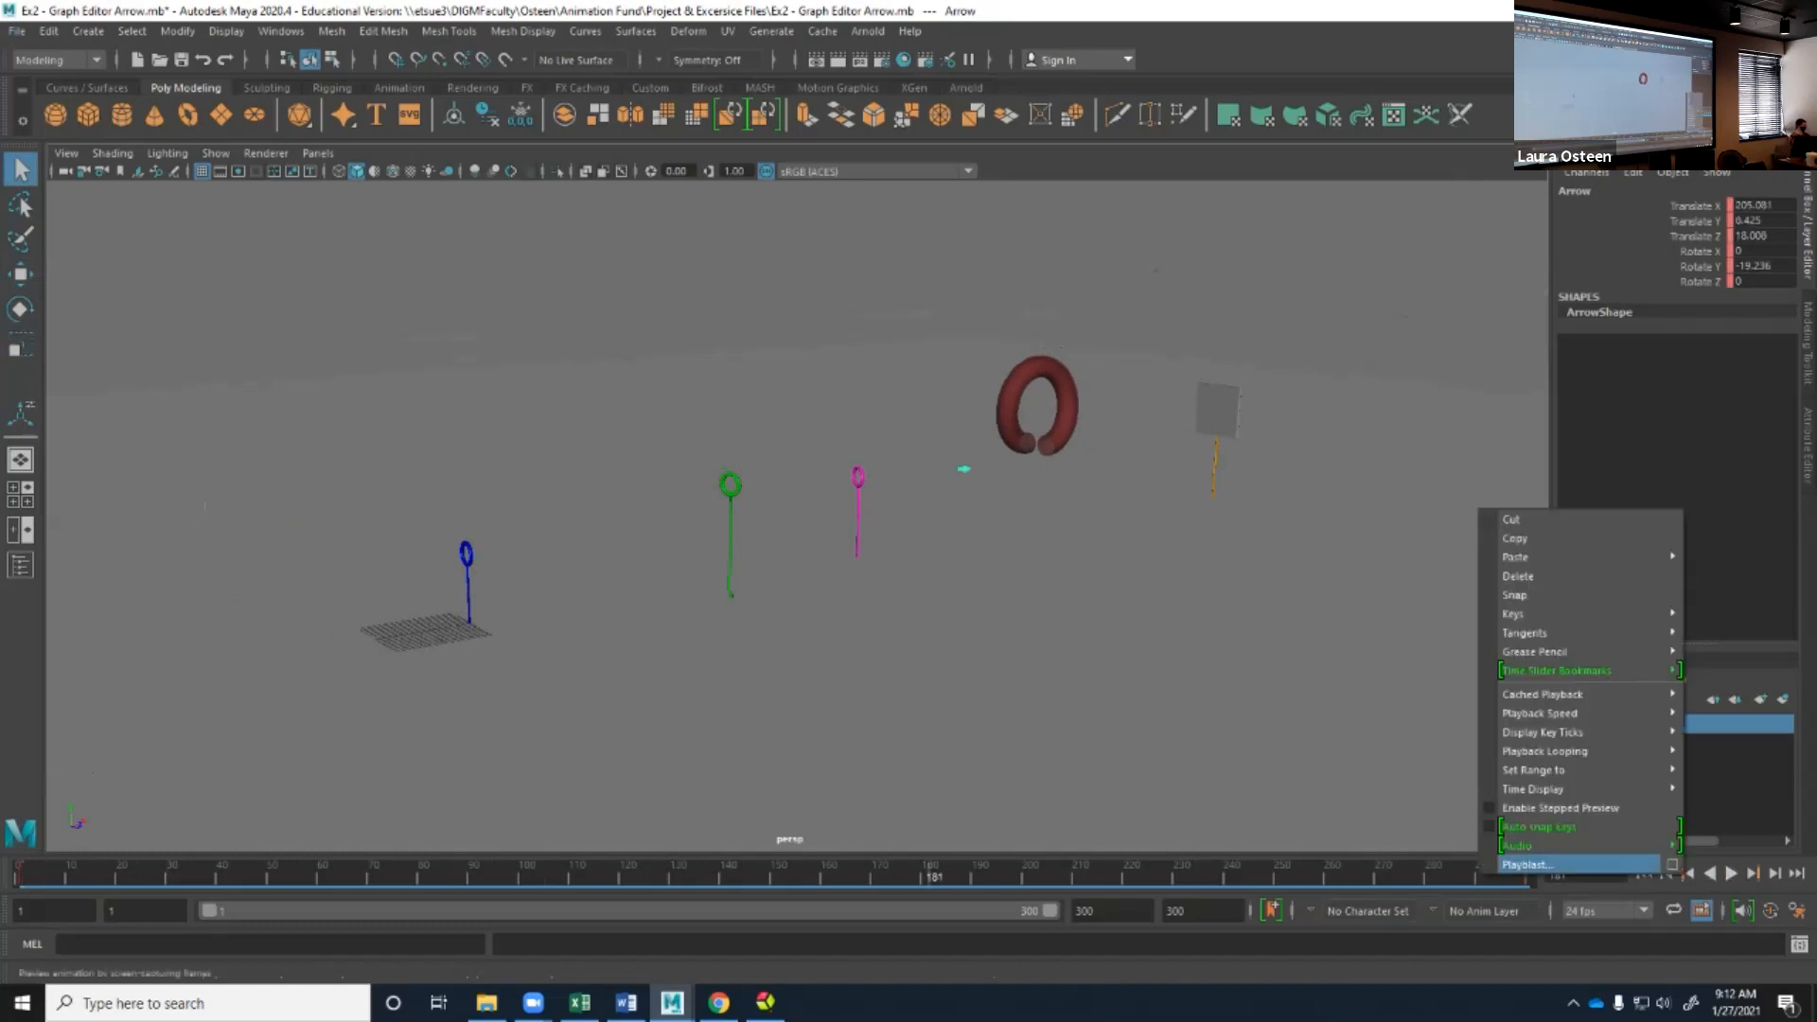
mouse_move(1533, 711)
left_click(1372, 749)
left_click(1709, 873)
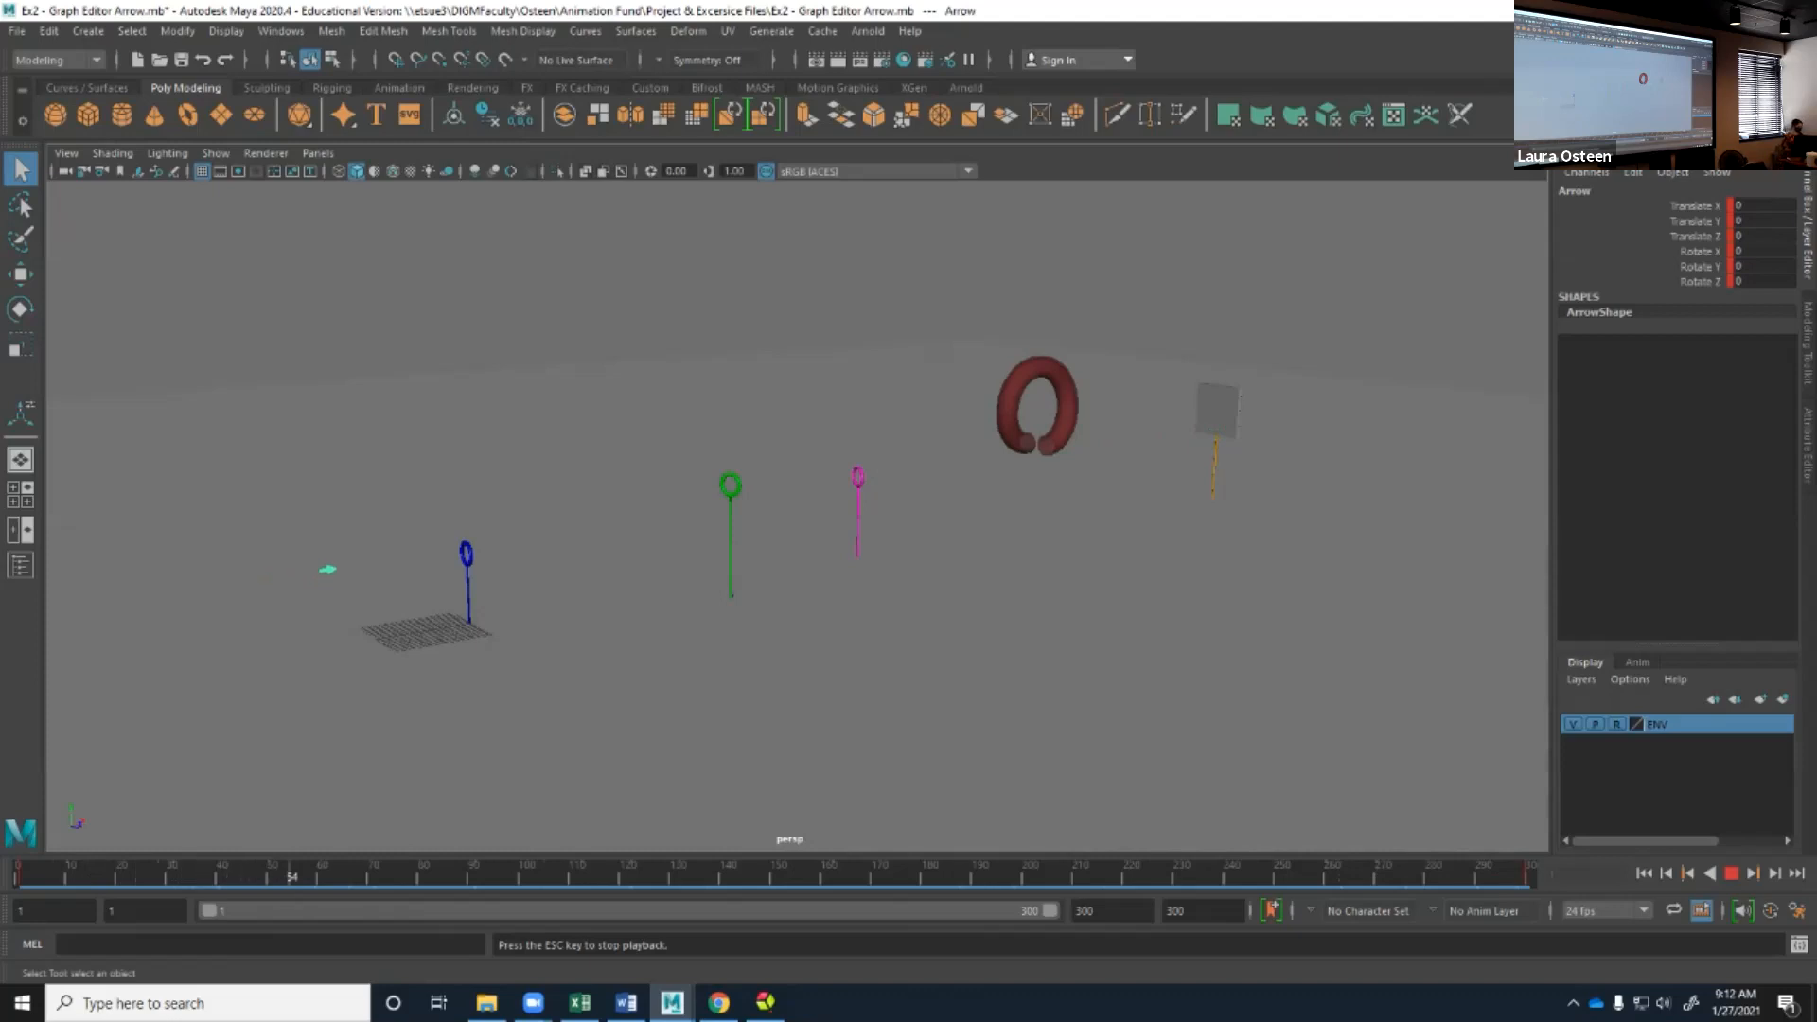
left_click(1730, 873)
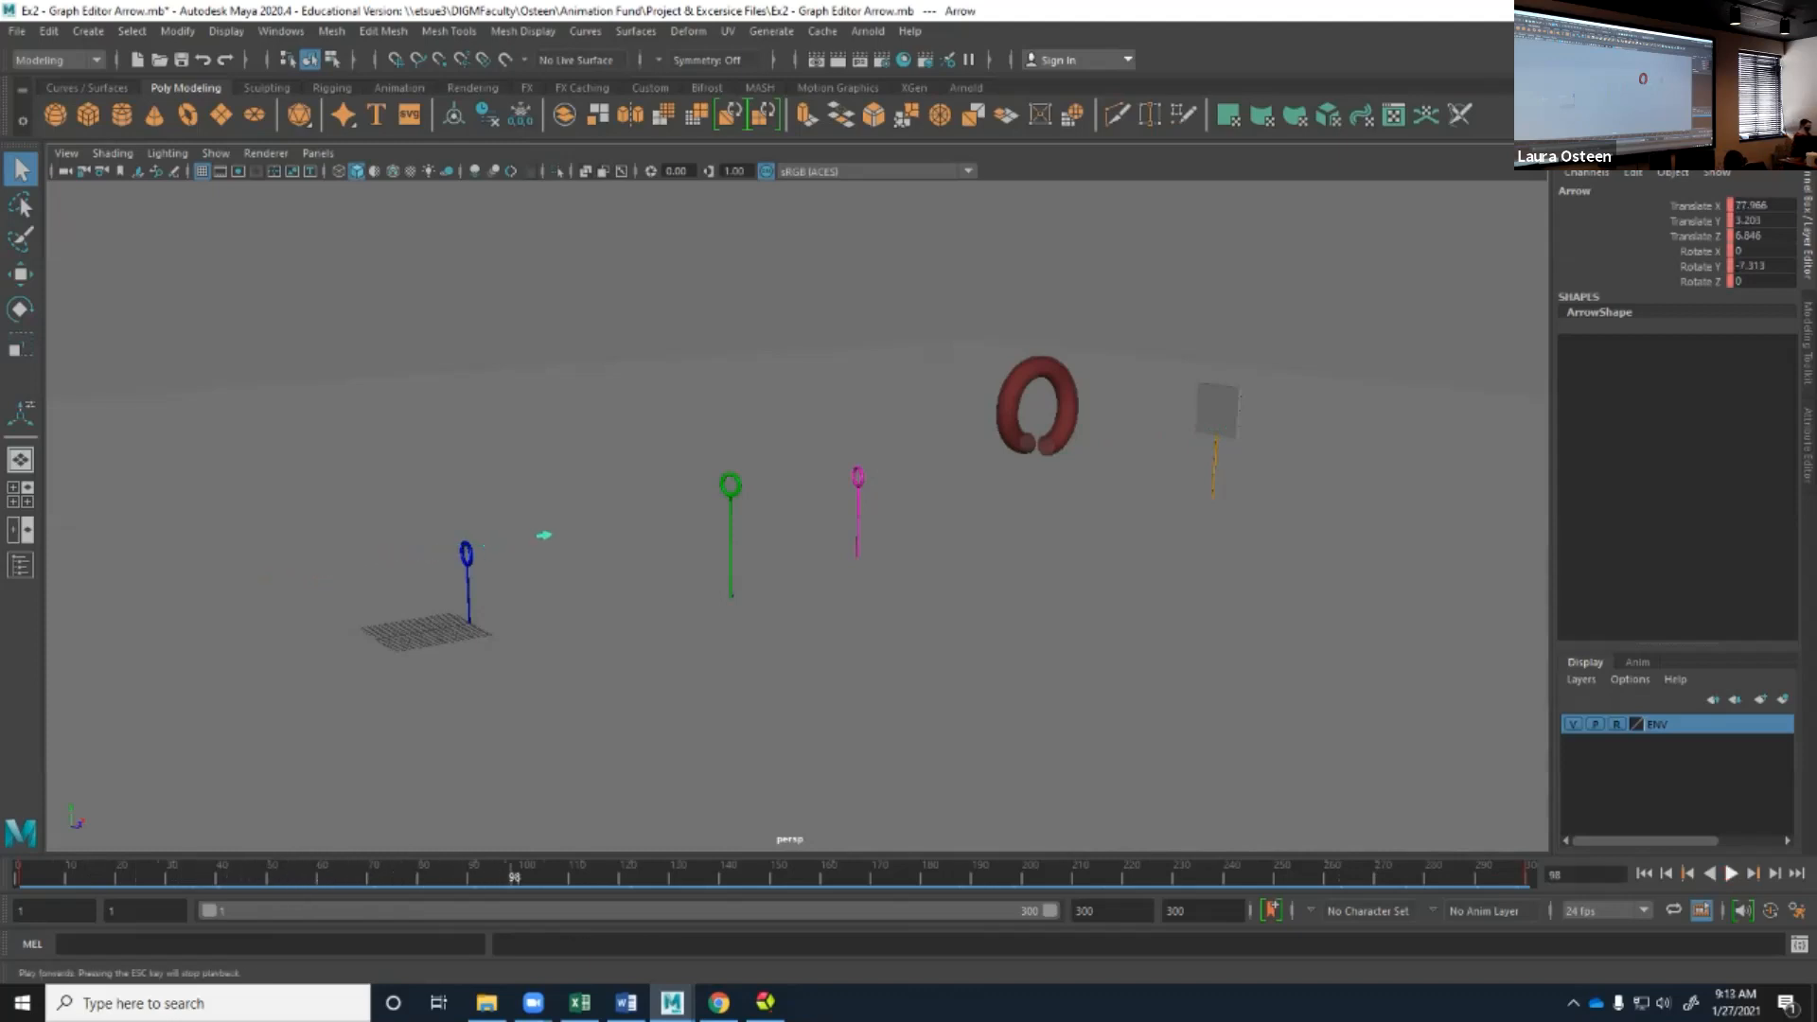
Switch to the Animation workspace and rewind the arrow animation to frame 1.
left_click(1718, 31)
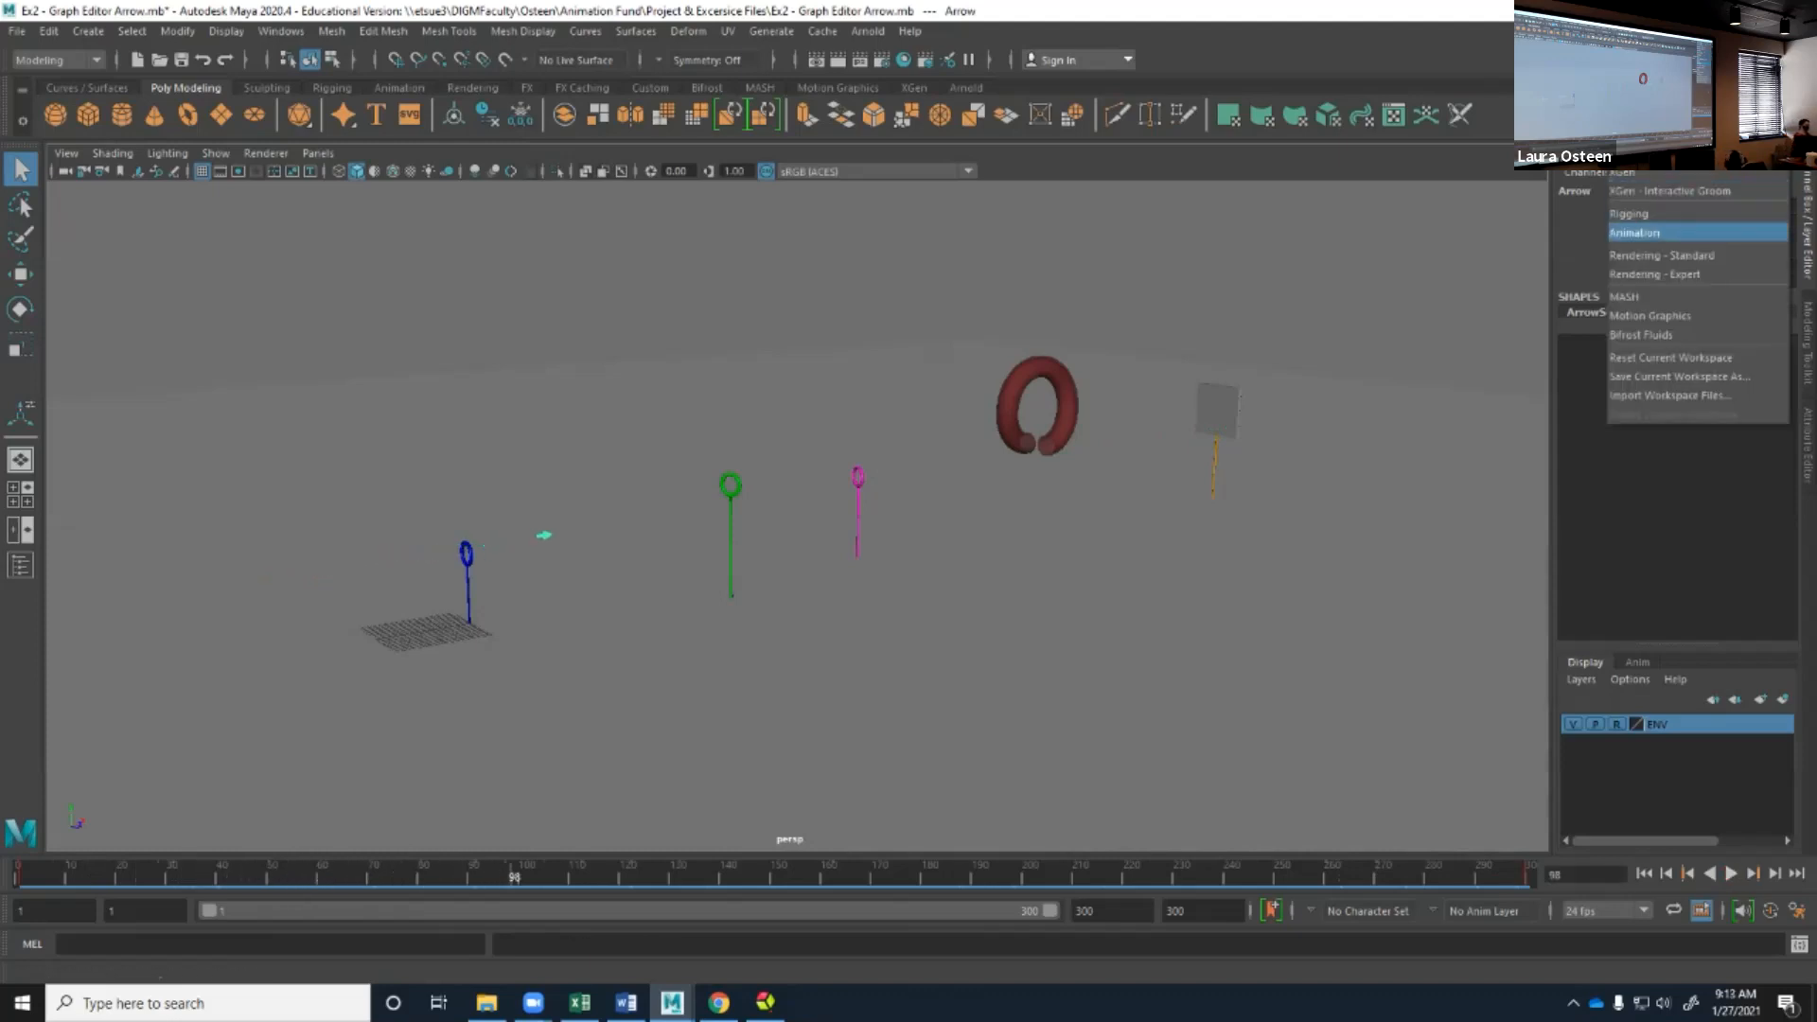
left_click(1696, 232)
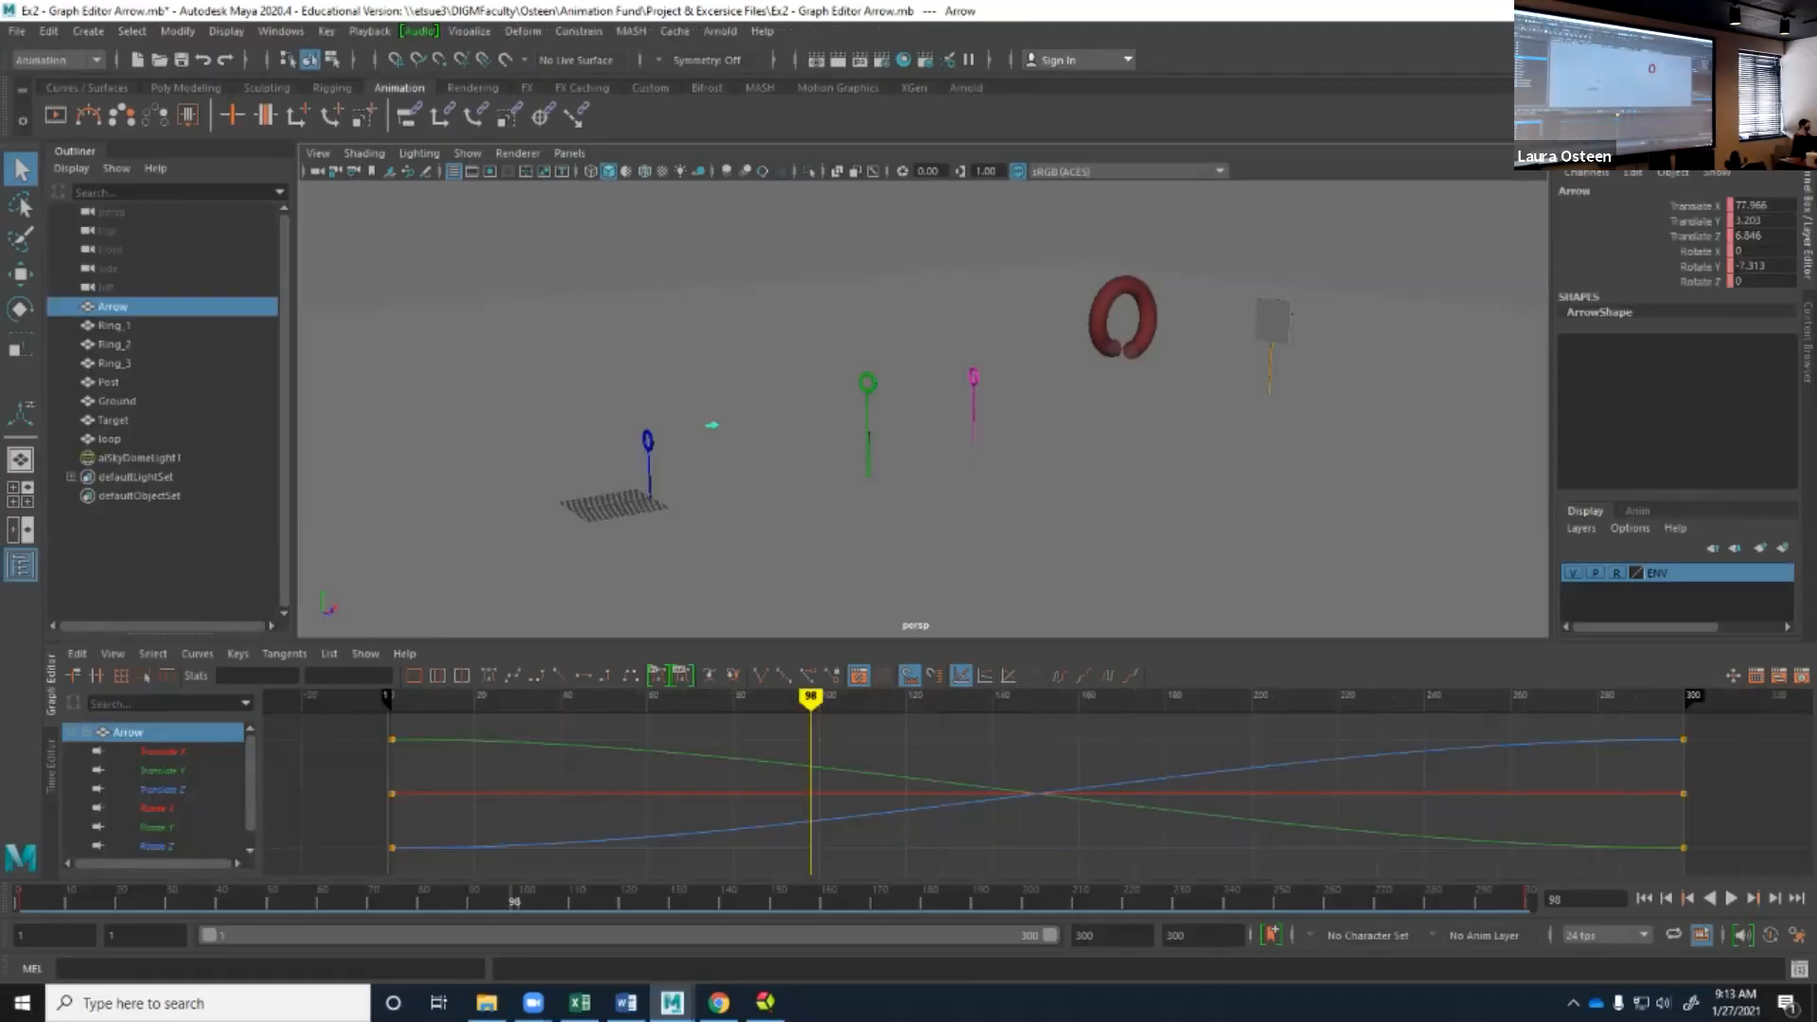
left_click_drag(378, 724, 1758, 863)
left_click(1758, 863)
key("alt+shift+v")
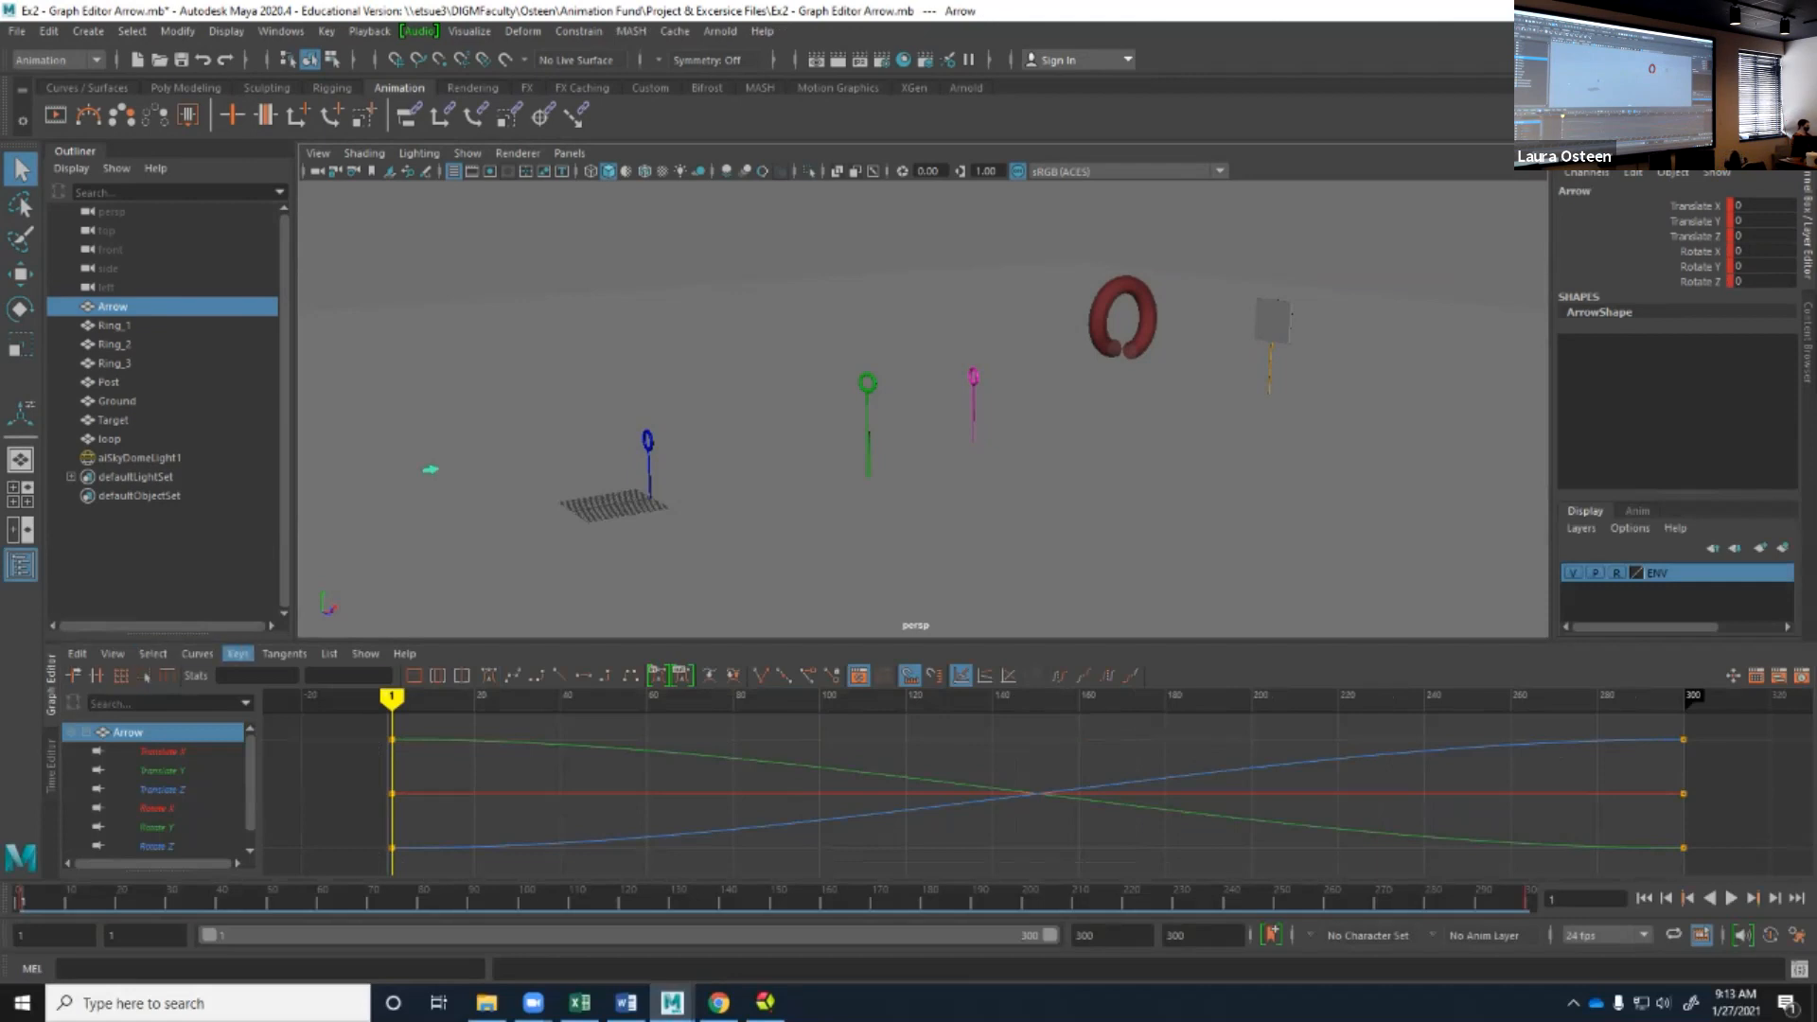
Look over the Graph Editor's key insertion tools and select the arrow's Translate Z curve.
left_click(237, 653)
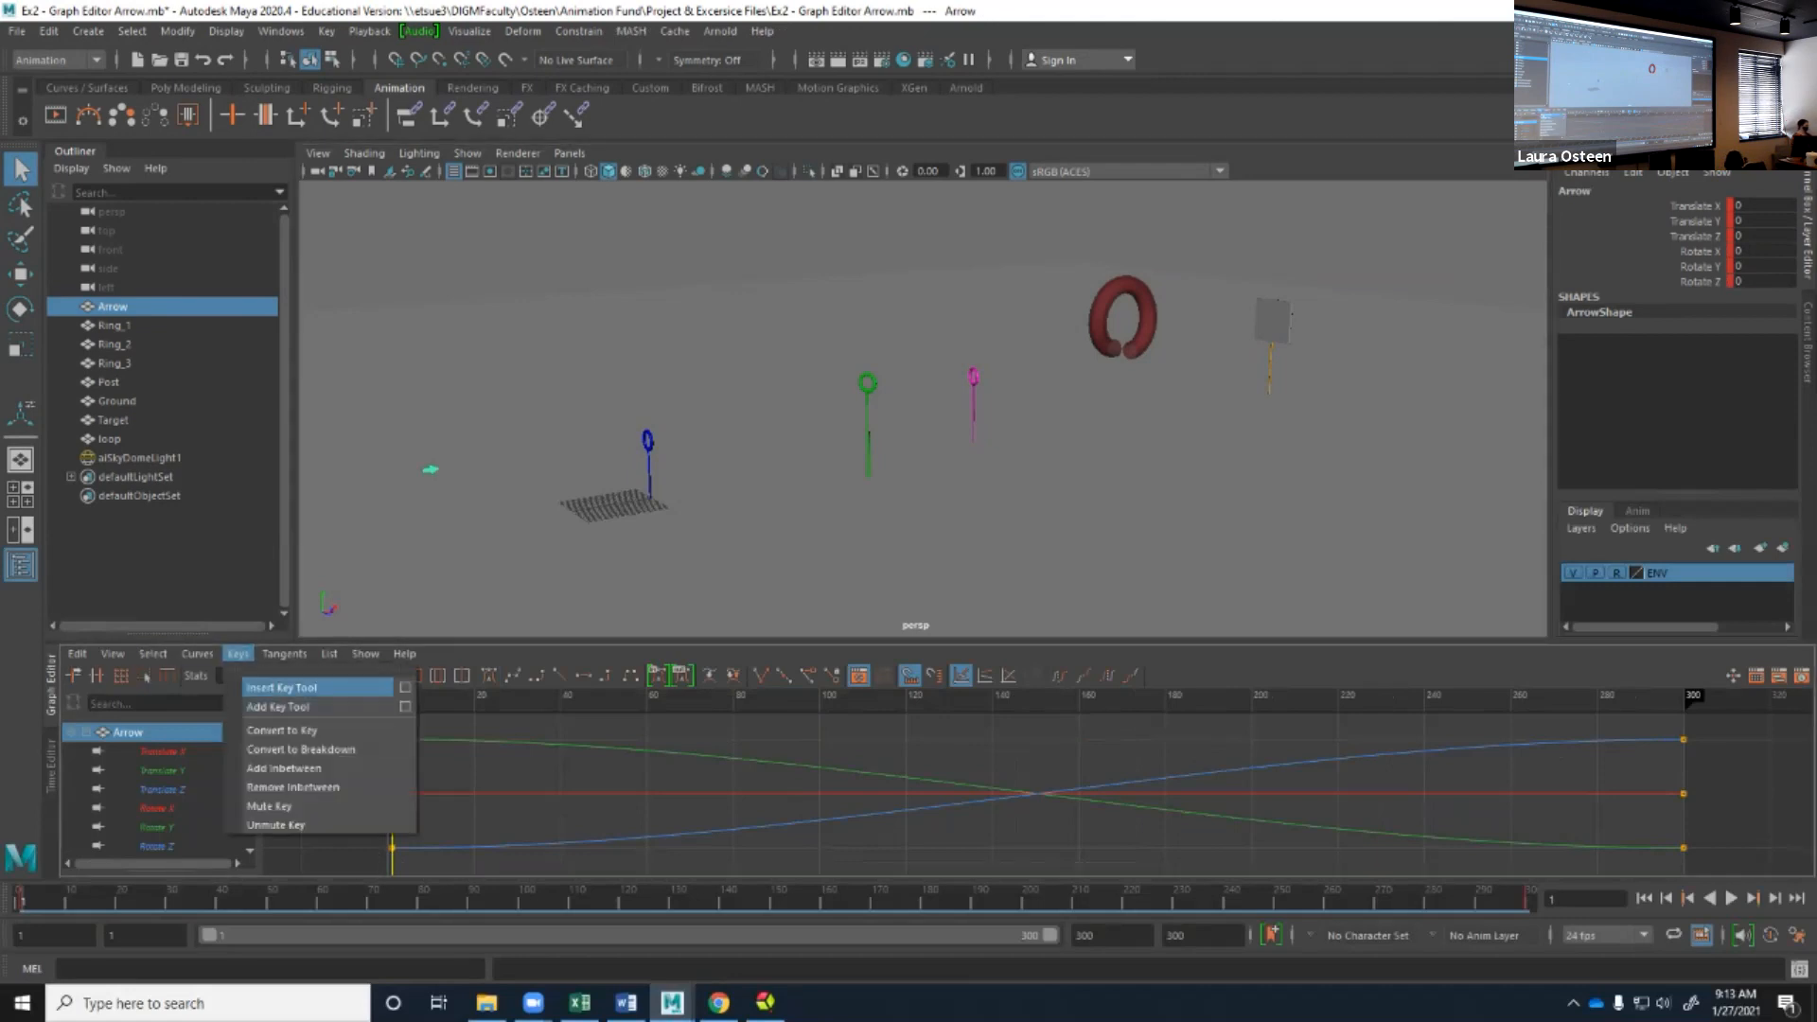
left_click(738, 758)
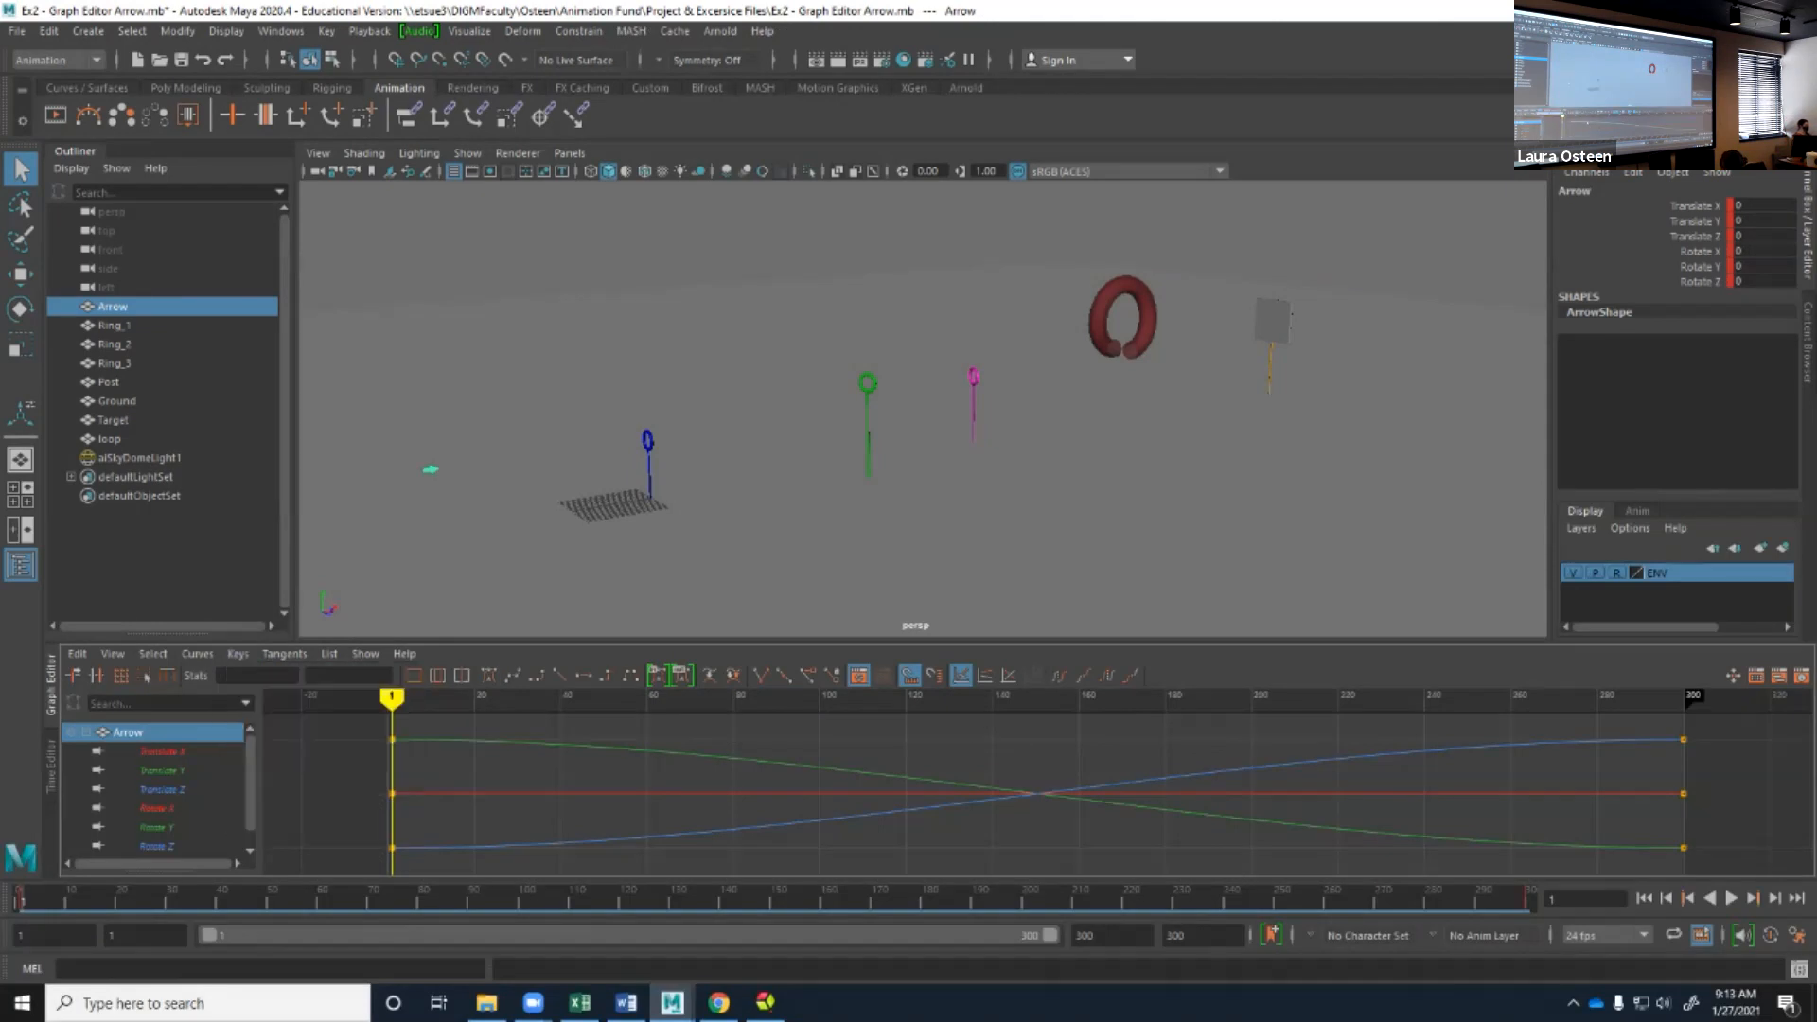
left_click(805, 833)
left_click(805, 822)
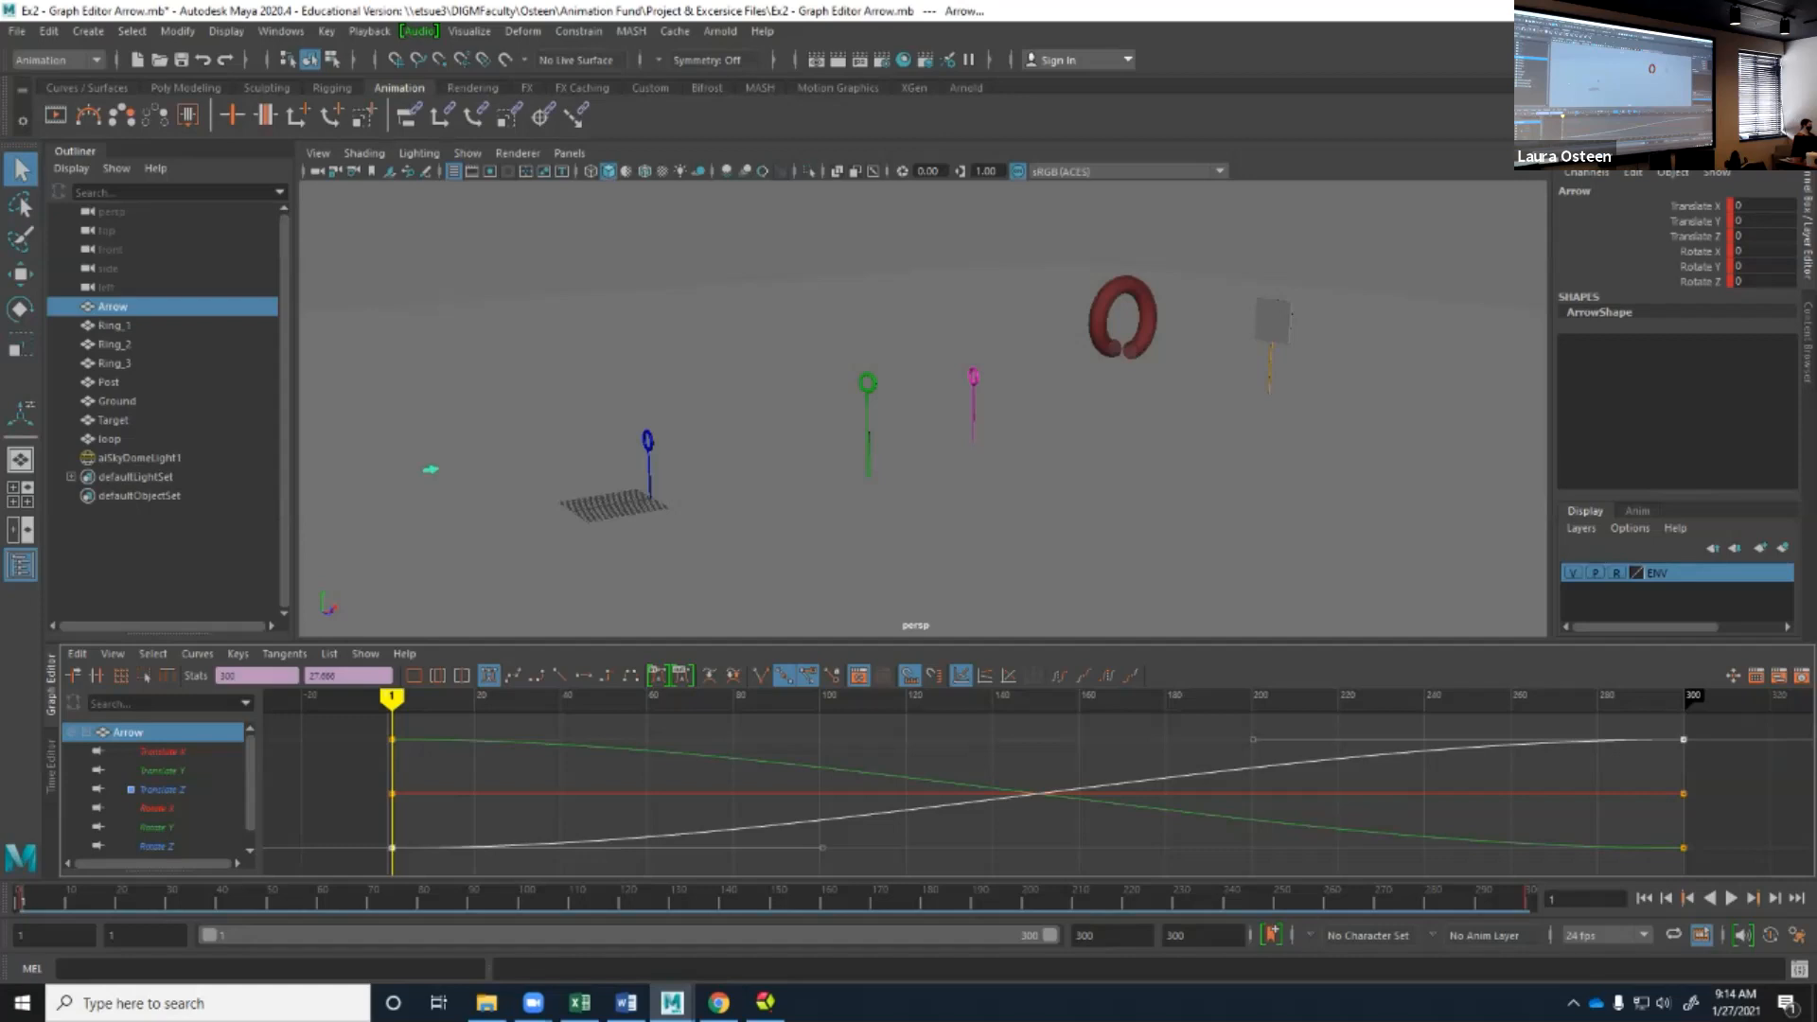
Show the scene in the front view, zoomed on the blue ring, and play until the arrow reaches it at frame 85.
mouse_move(852, 426)
left_mouse_down("alt")
mouse_move(994, 440)
mouse_move(833, 403)
left_mouse_up("alt")
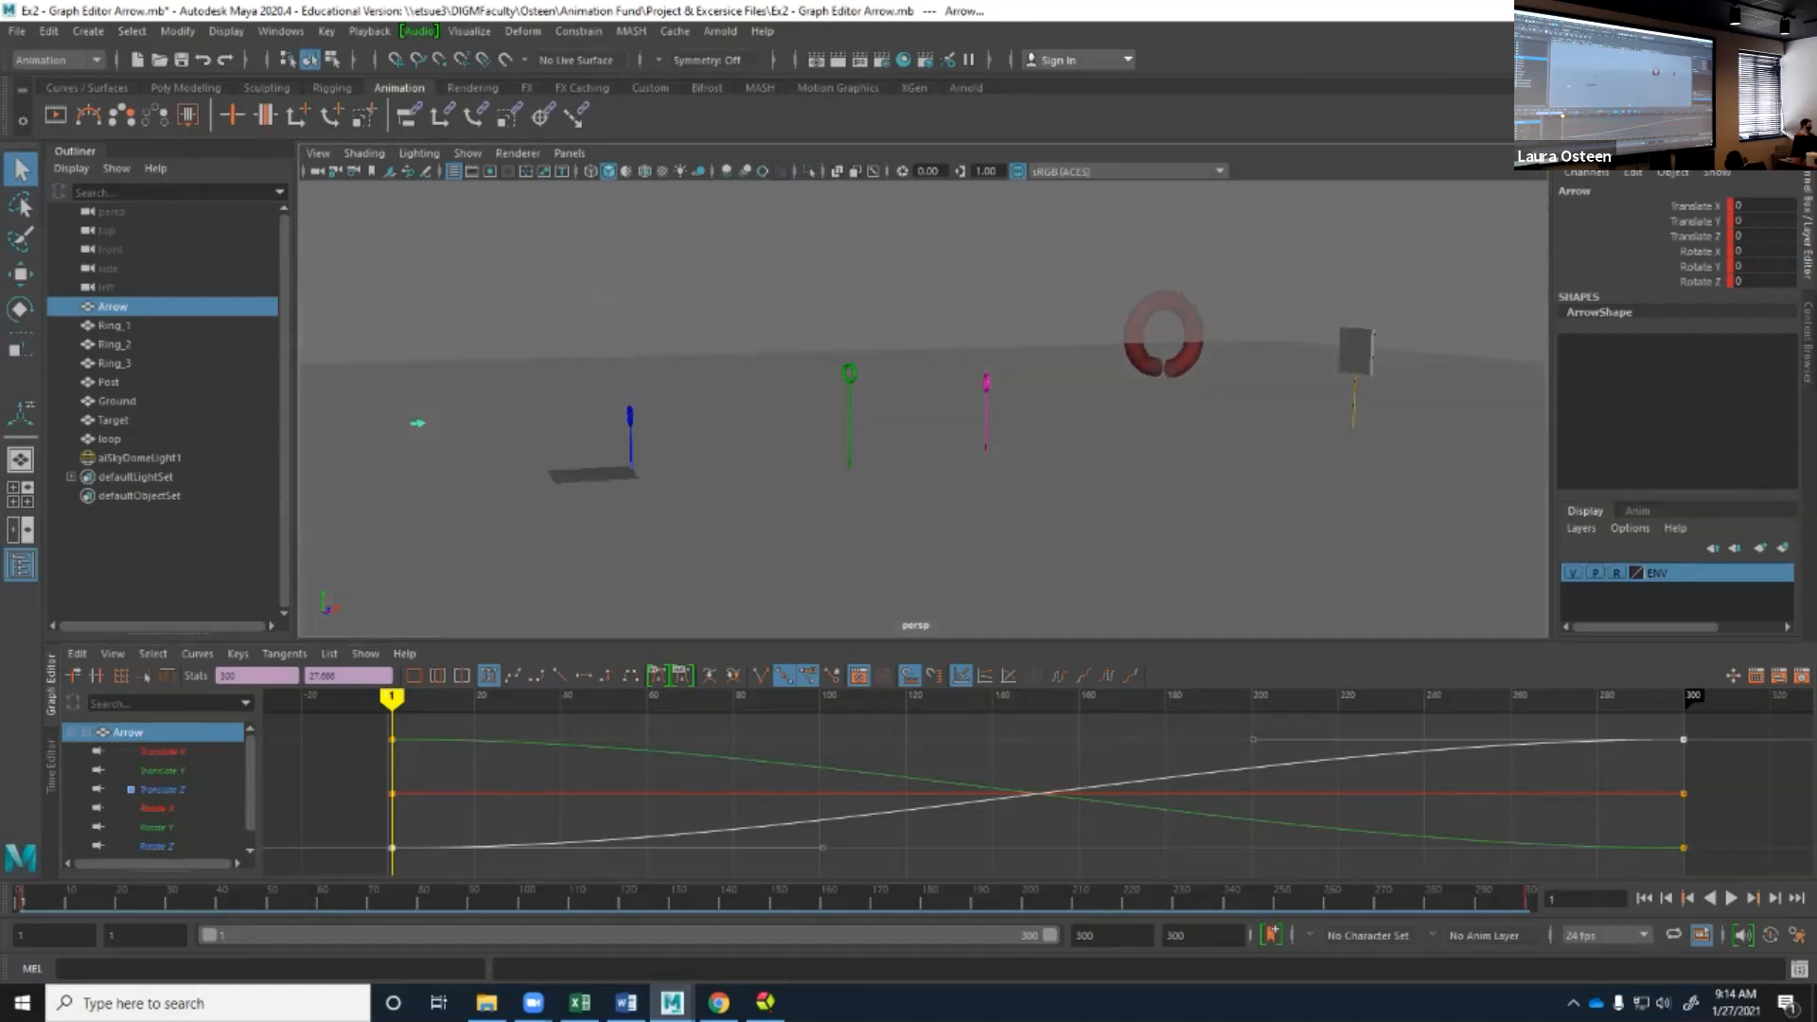
key("space")
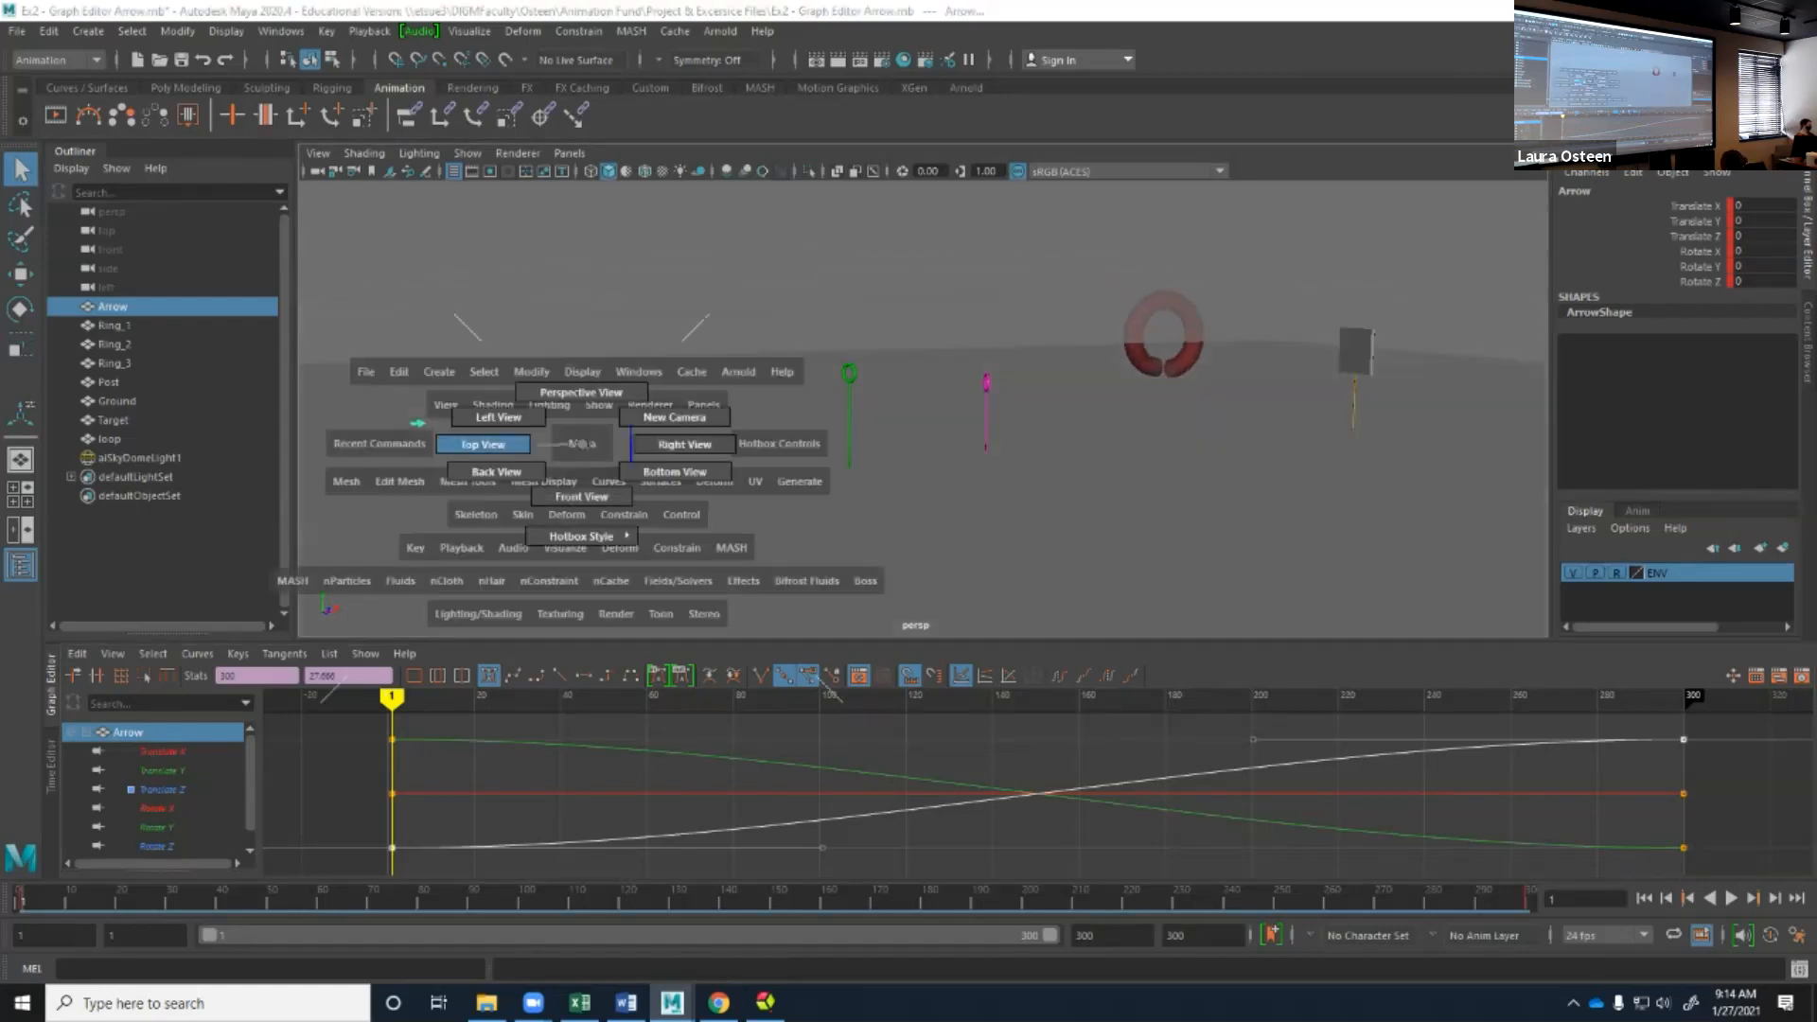
left_click_drag(582, 443, 581, 517)
scroll(921, 426, "up", 10)
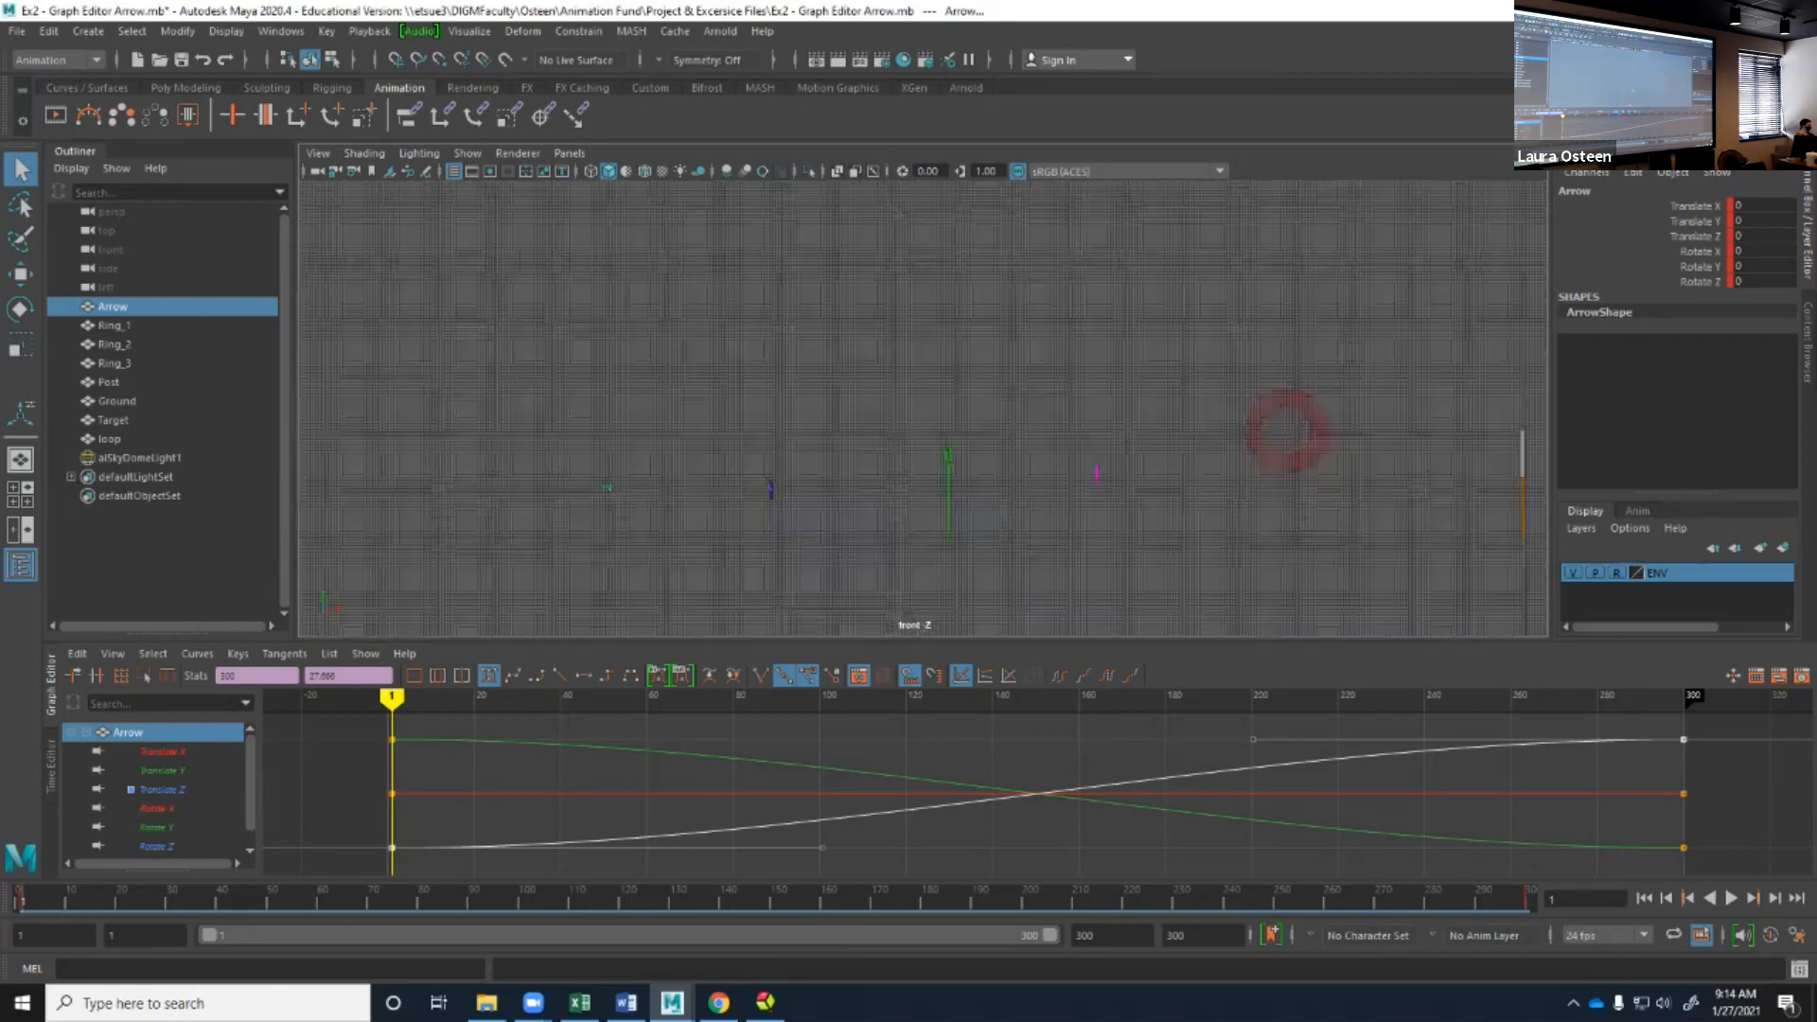
middle_click_drag(606, 568, 1170, 258, "alt")
scroll(923, 409, "down", 1)
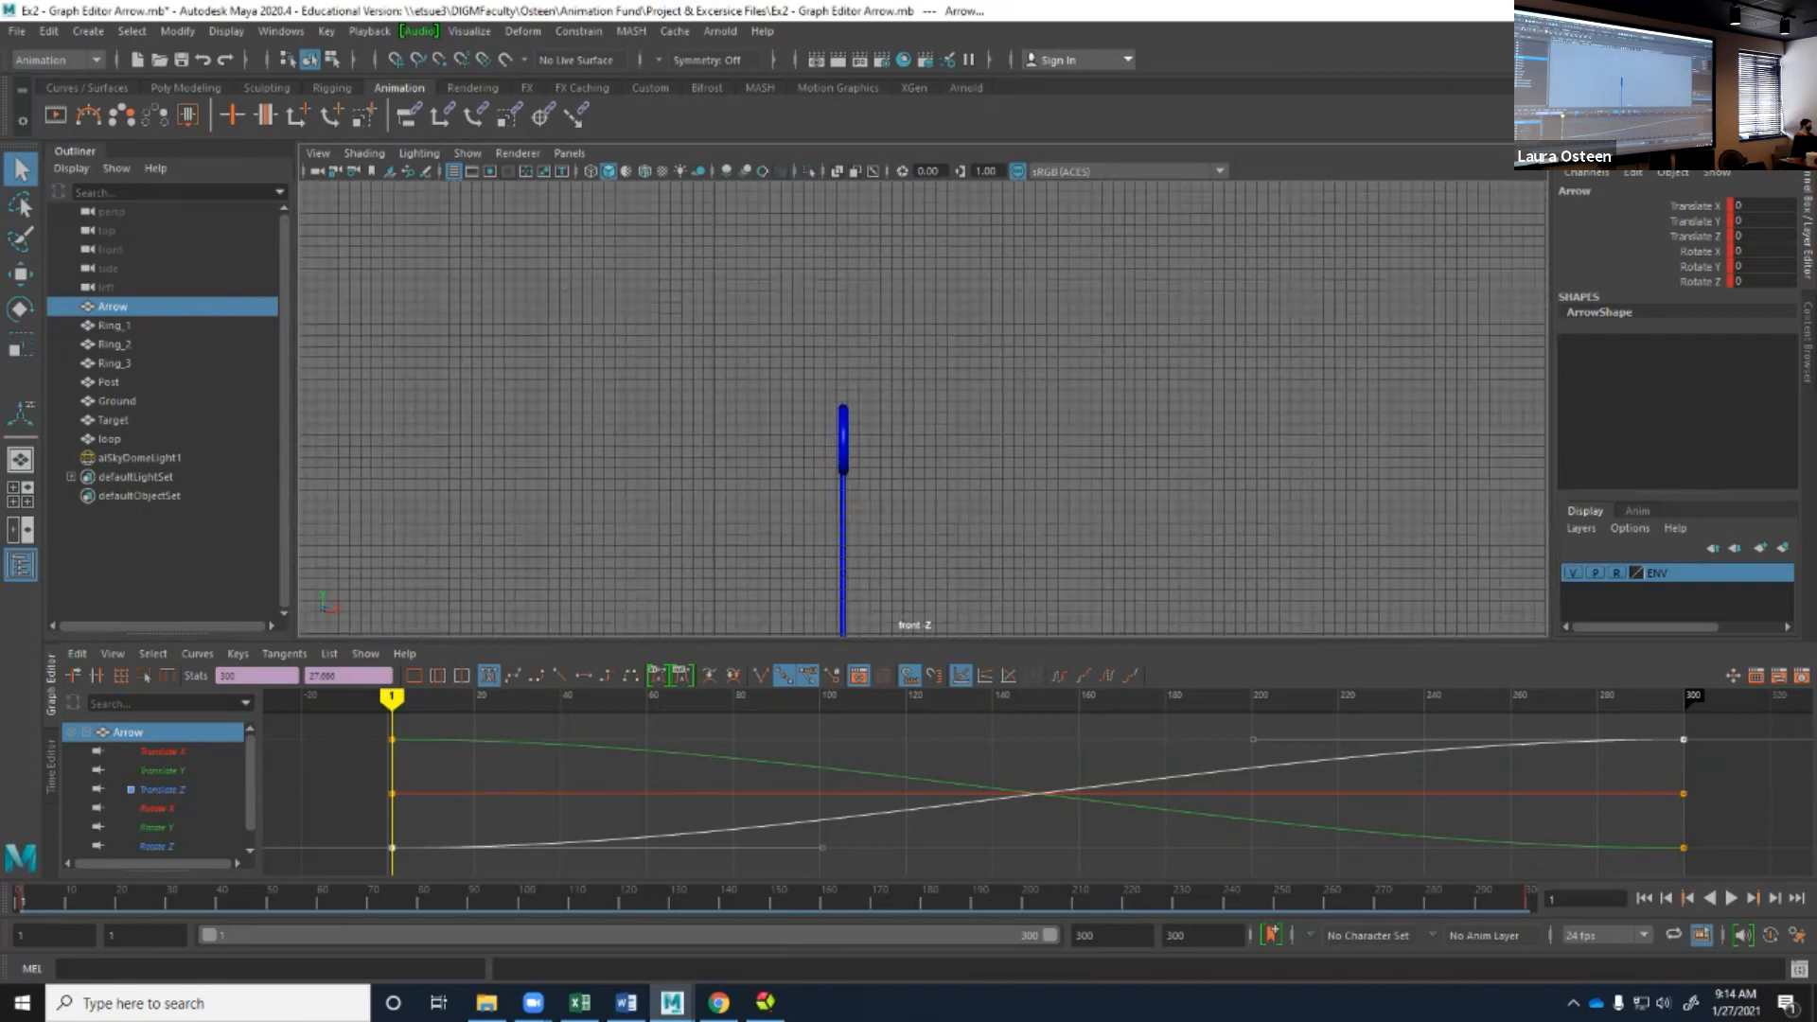
key("alt+v")
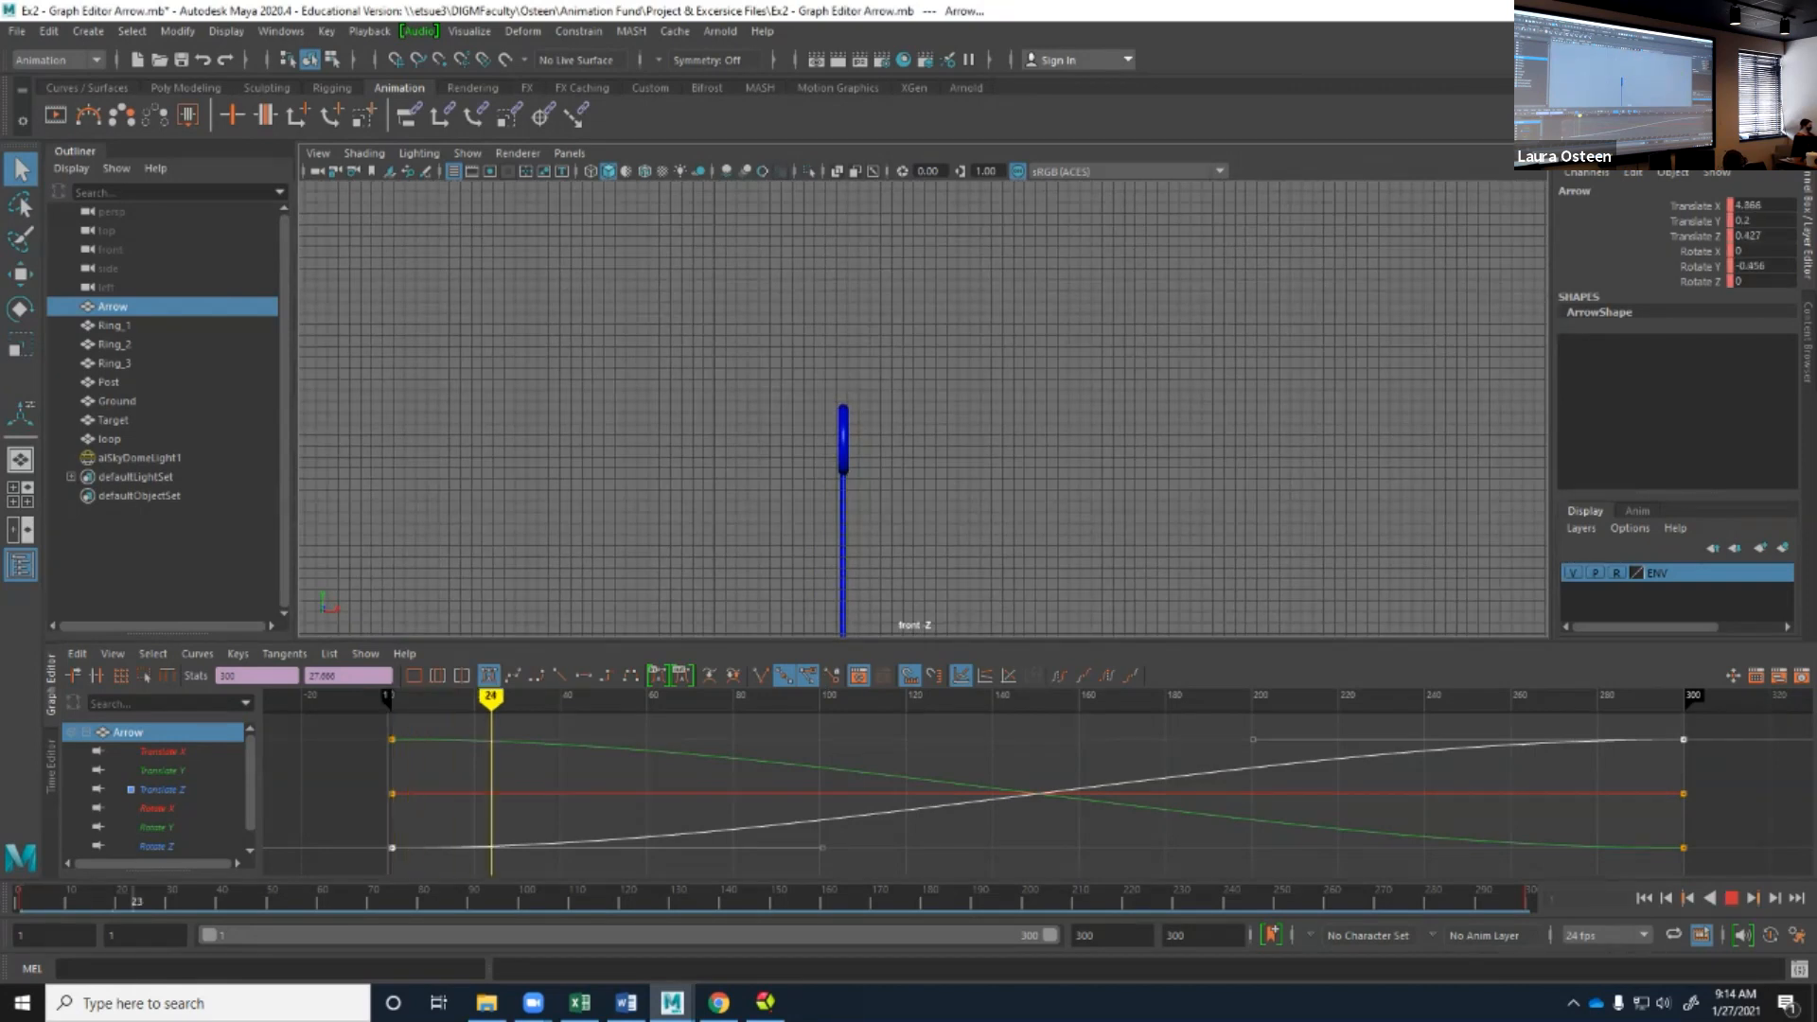
key("alt+v")
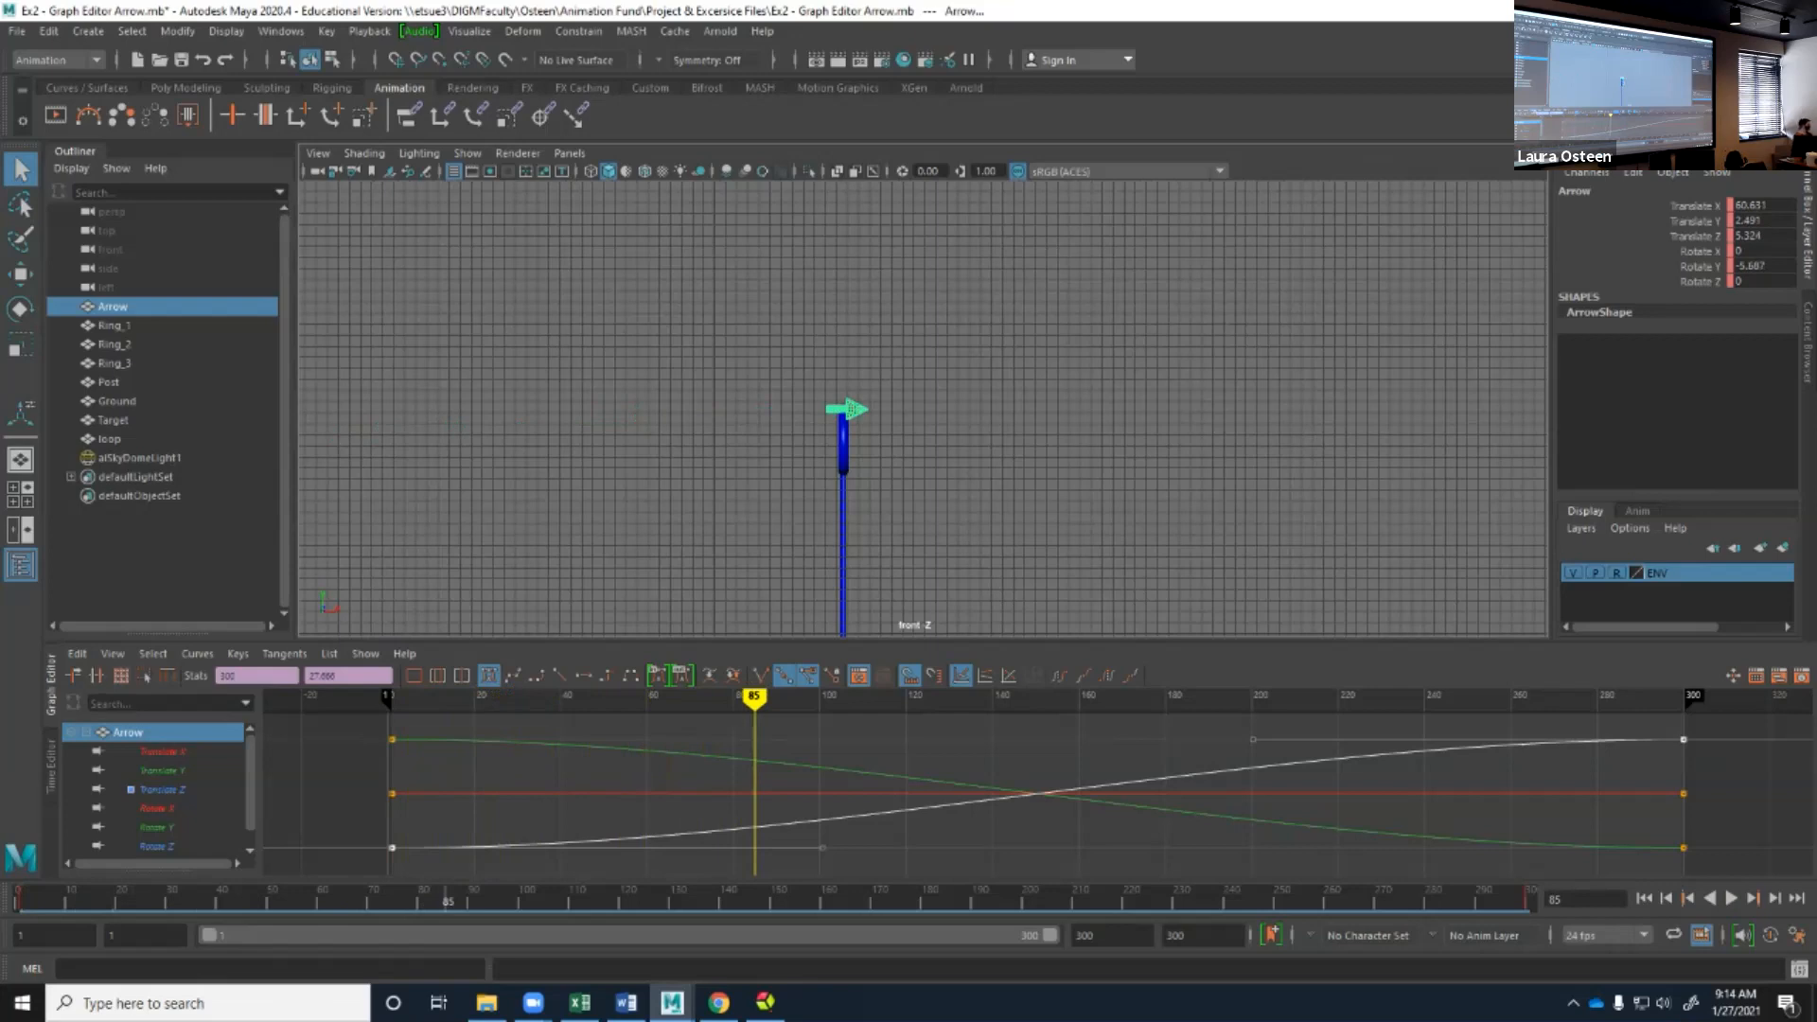
Add a key to the arrow's Translate Y curve at frame 85 and lower it to about 0.04, centring the arrow in the blue ring.
left_click(72, 675)
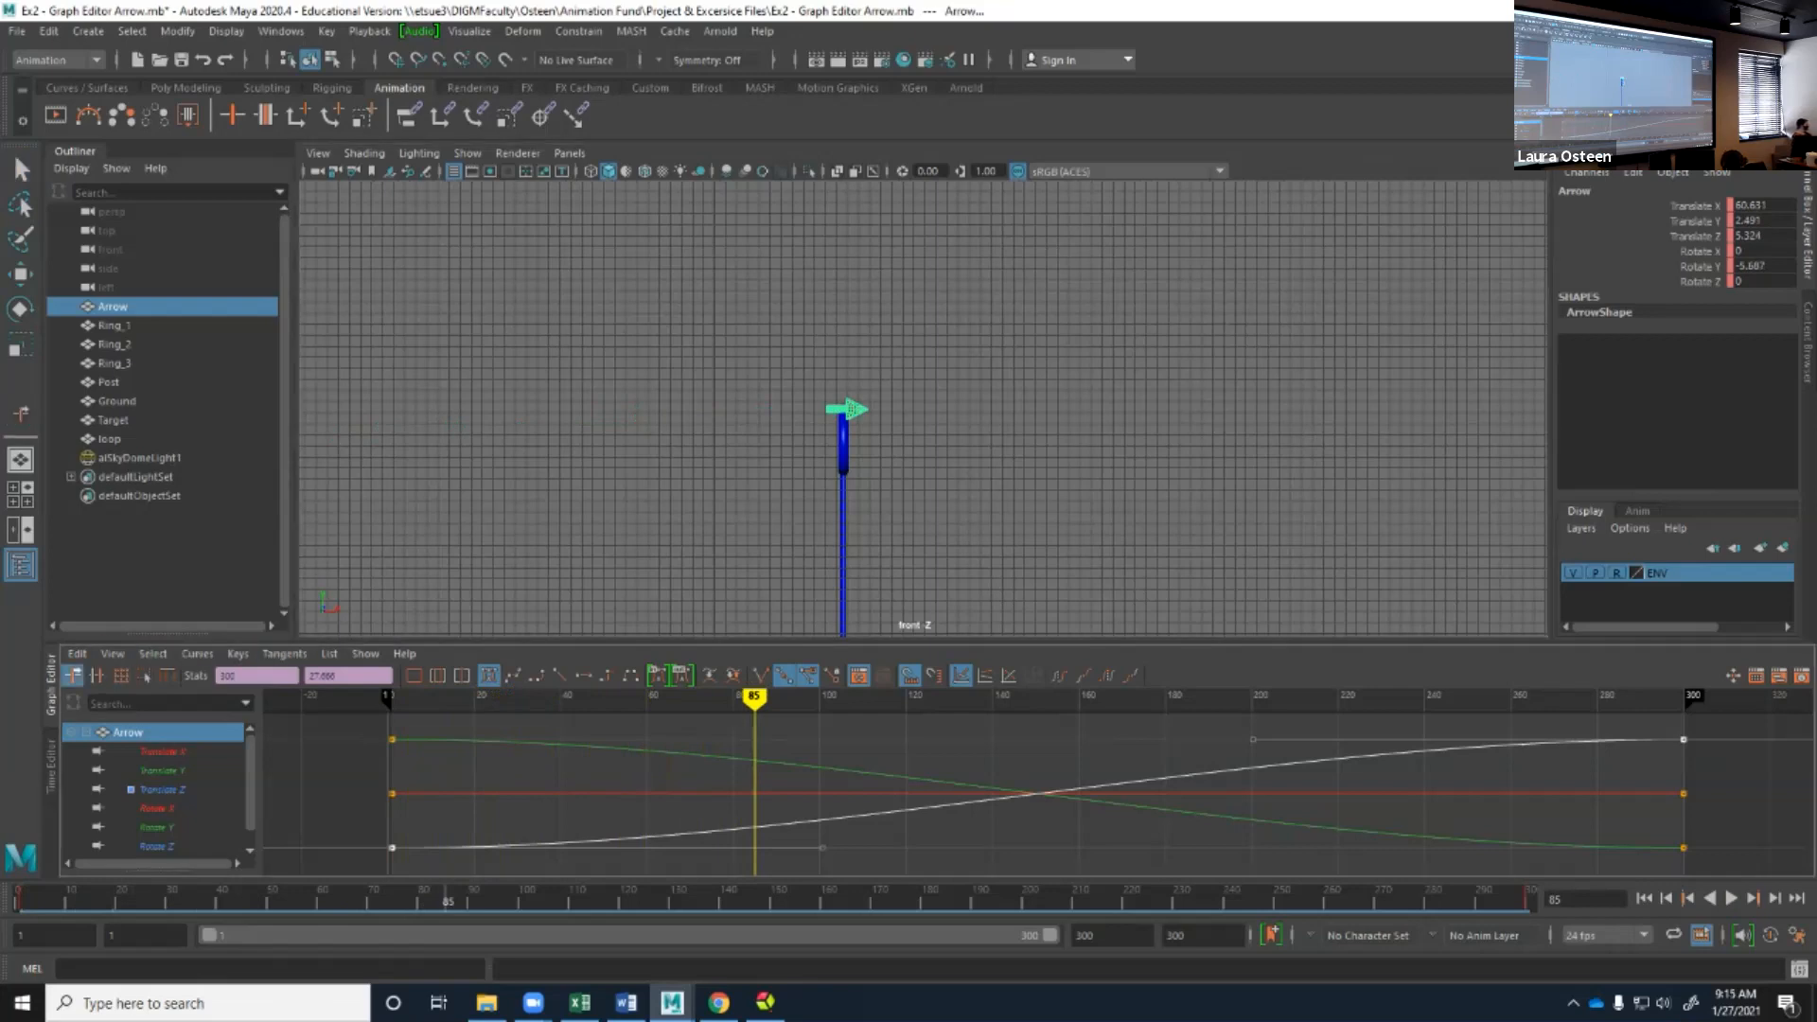
left_click(159, 770)
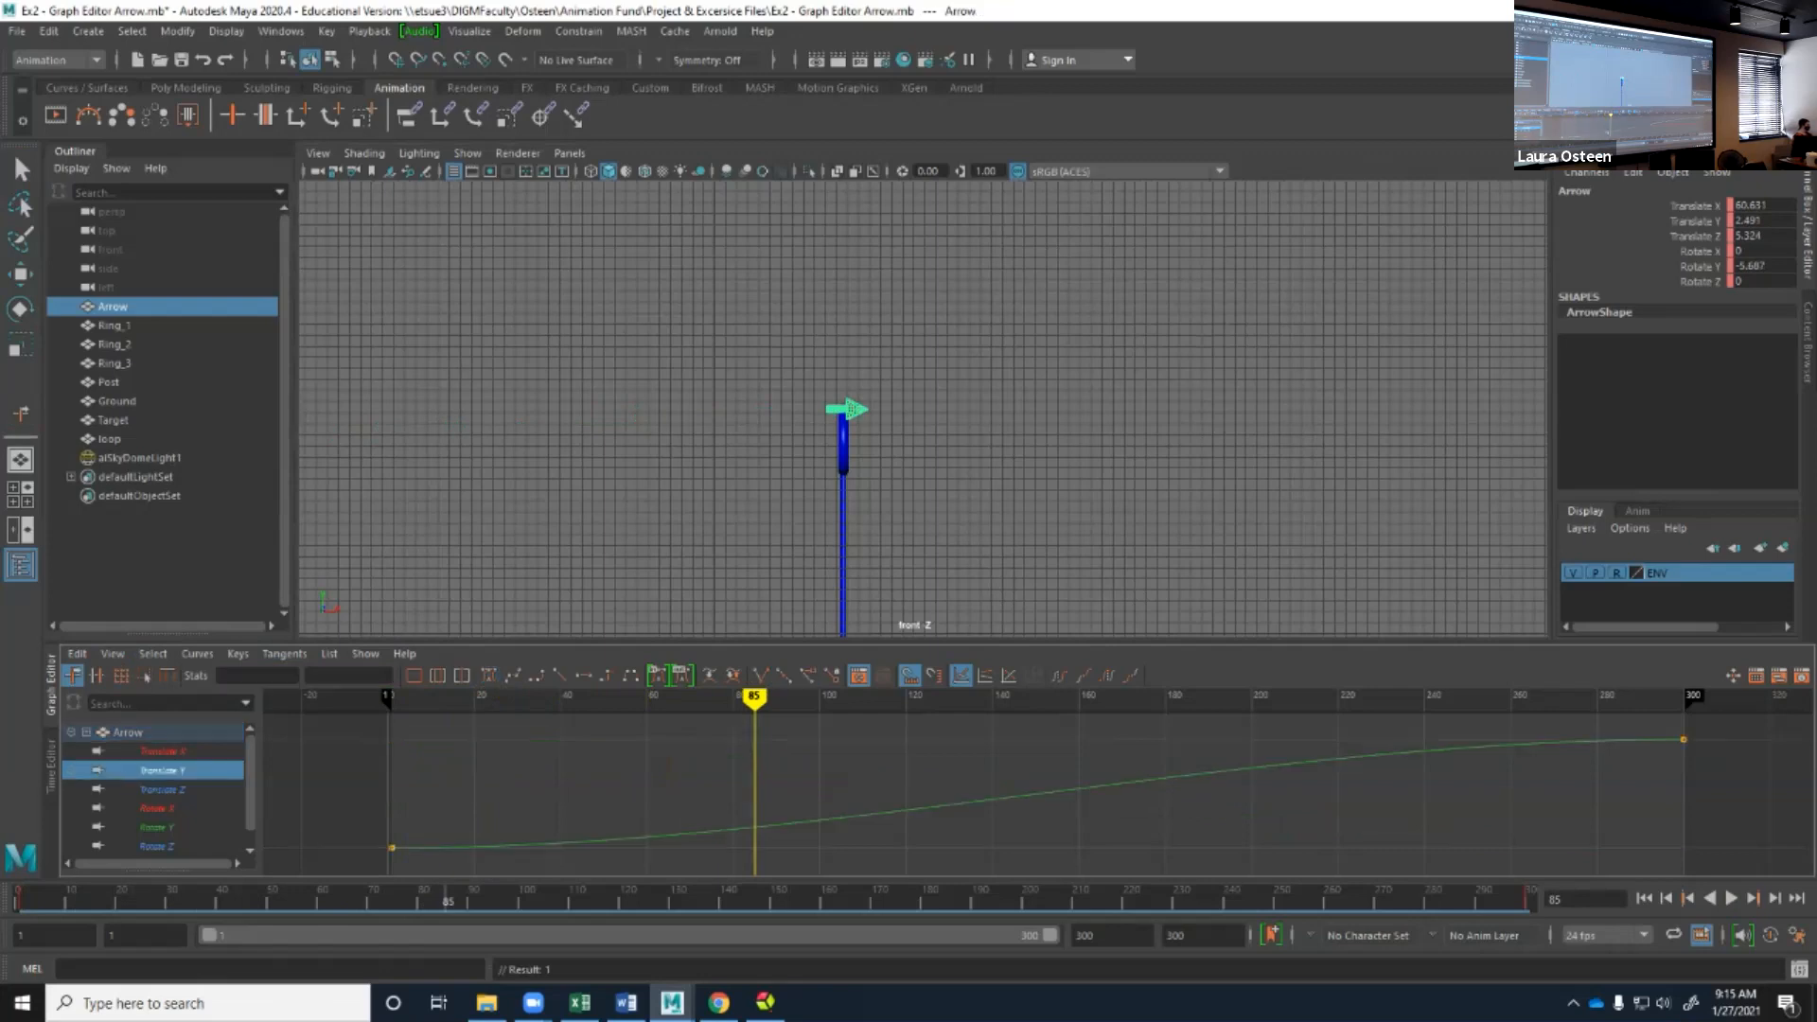
left_click(238, 654)
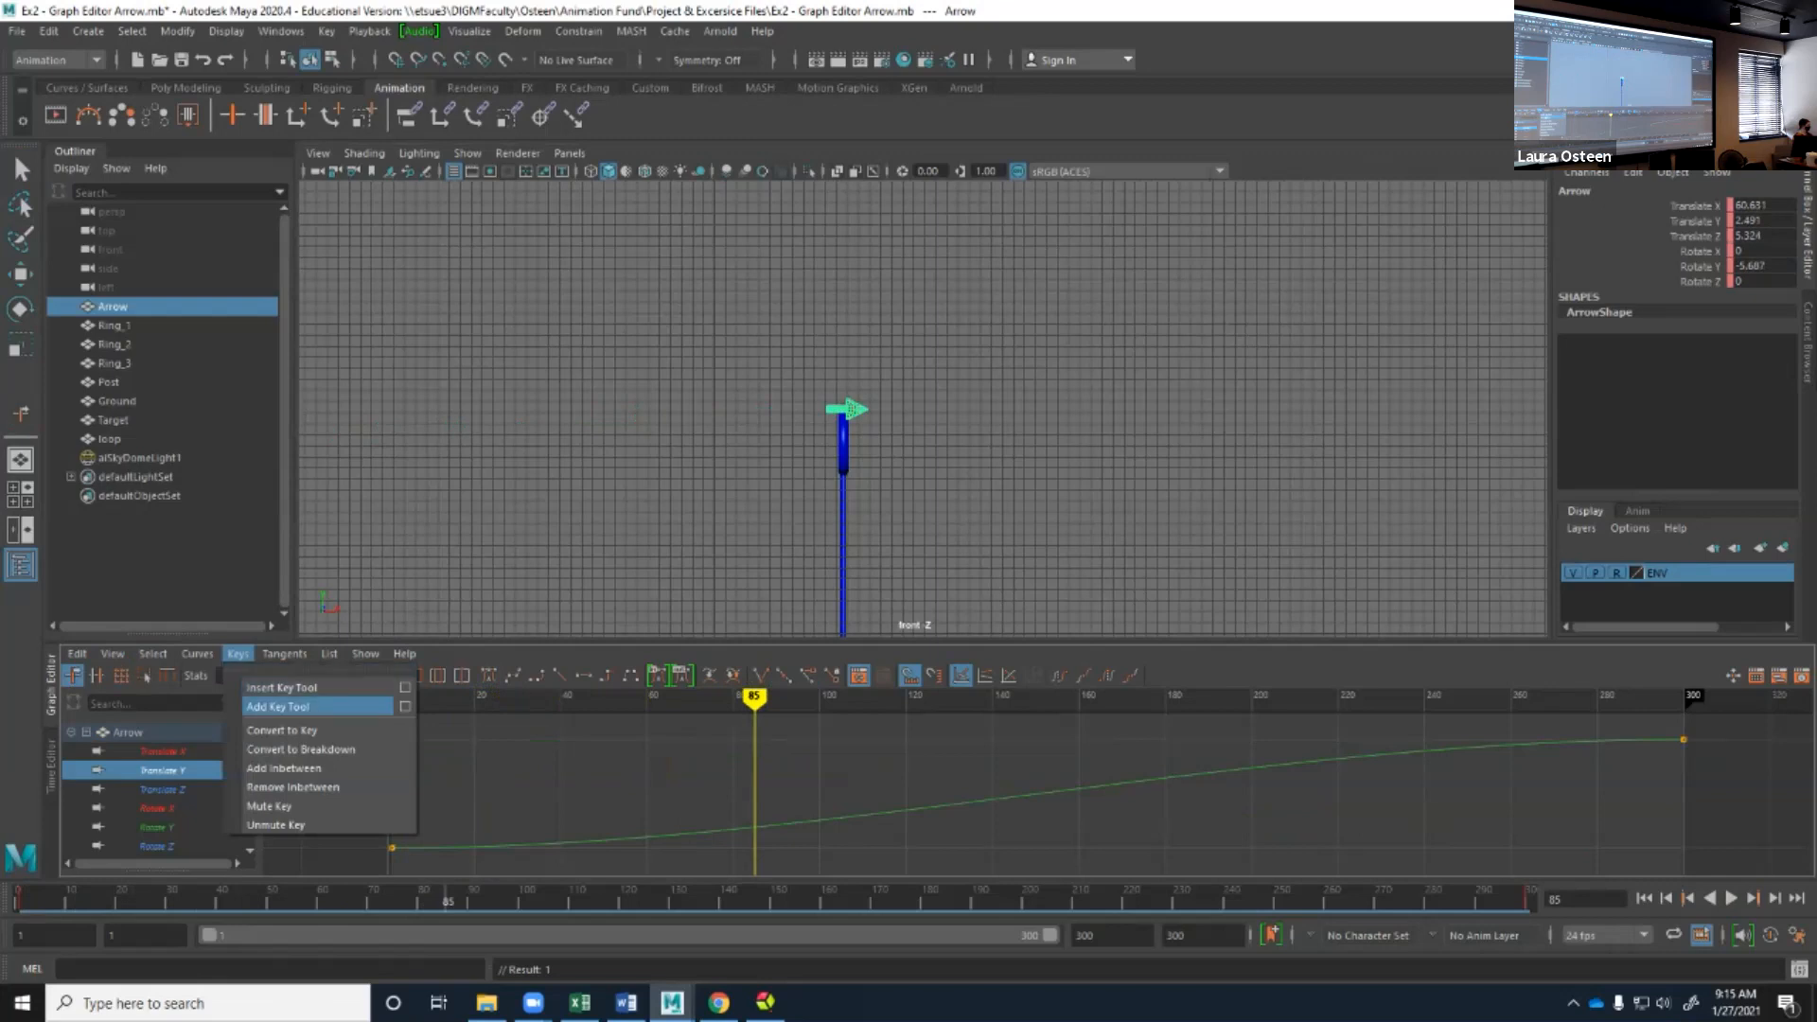
left_click(303, 706)
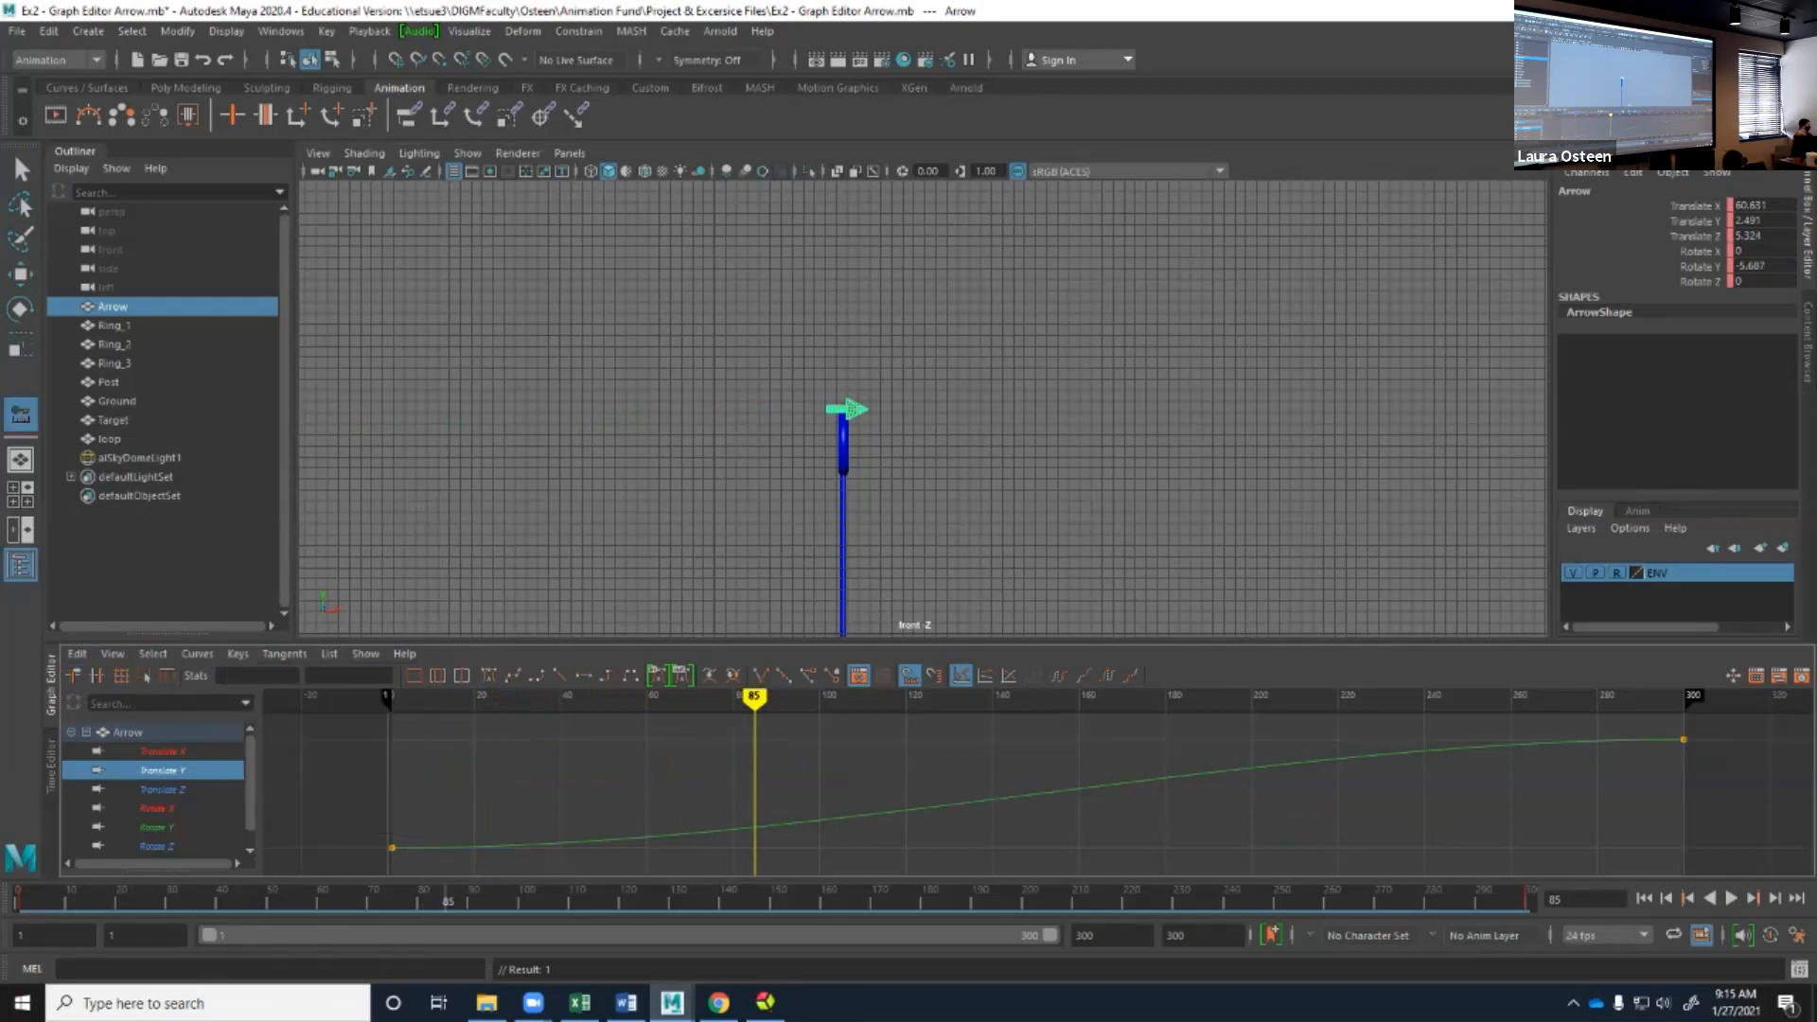
left_click(758, 826)
middle_click_drag(758, 826, 754, 847)
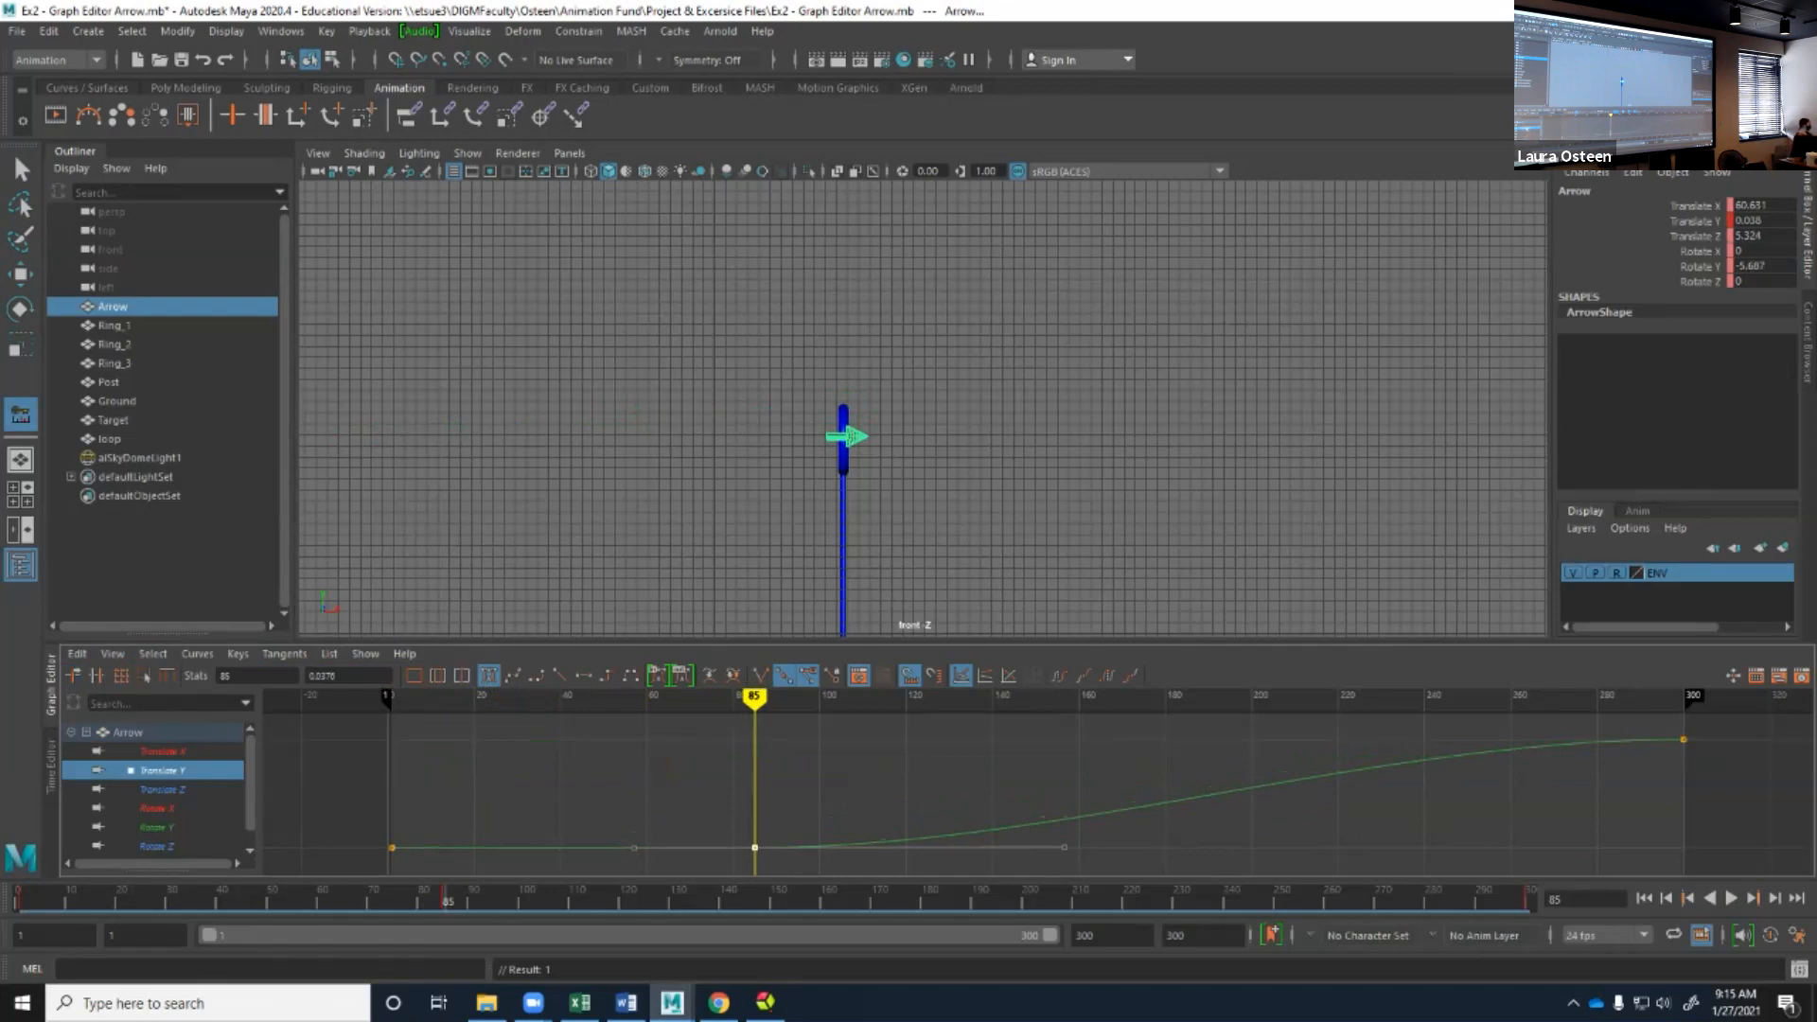
Isolate the arrow's Translate Z curve and add a key to it at frame 85.
left_click(162, 751)
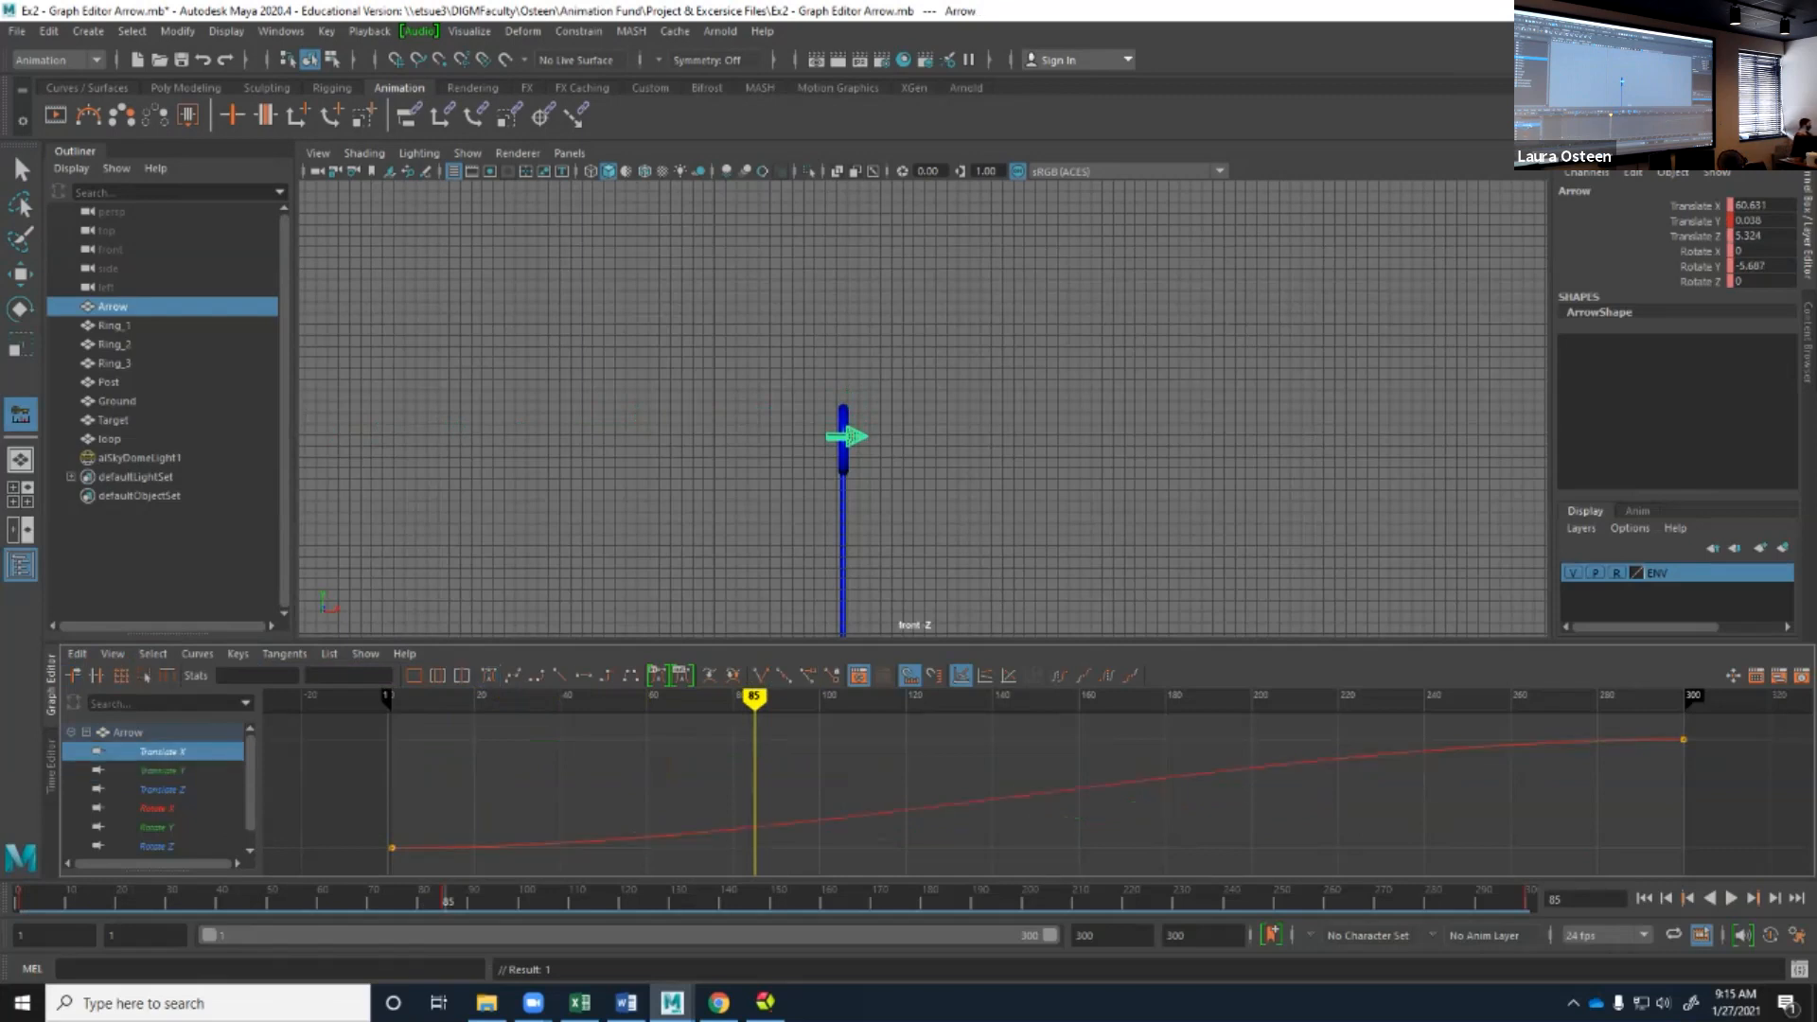
left_click(162, 789)
left_click(163, 752)
left_click(163, 789)
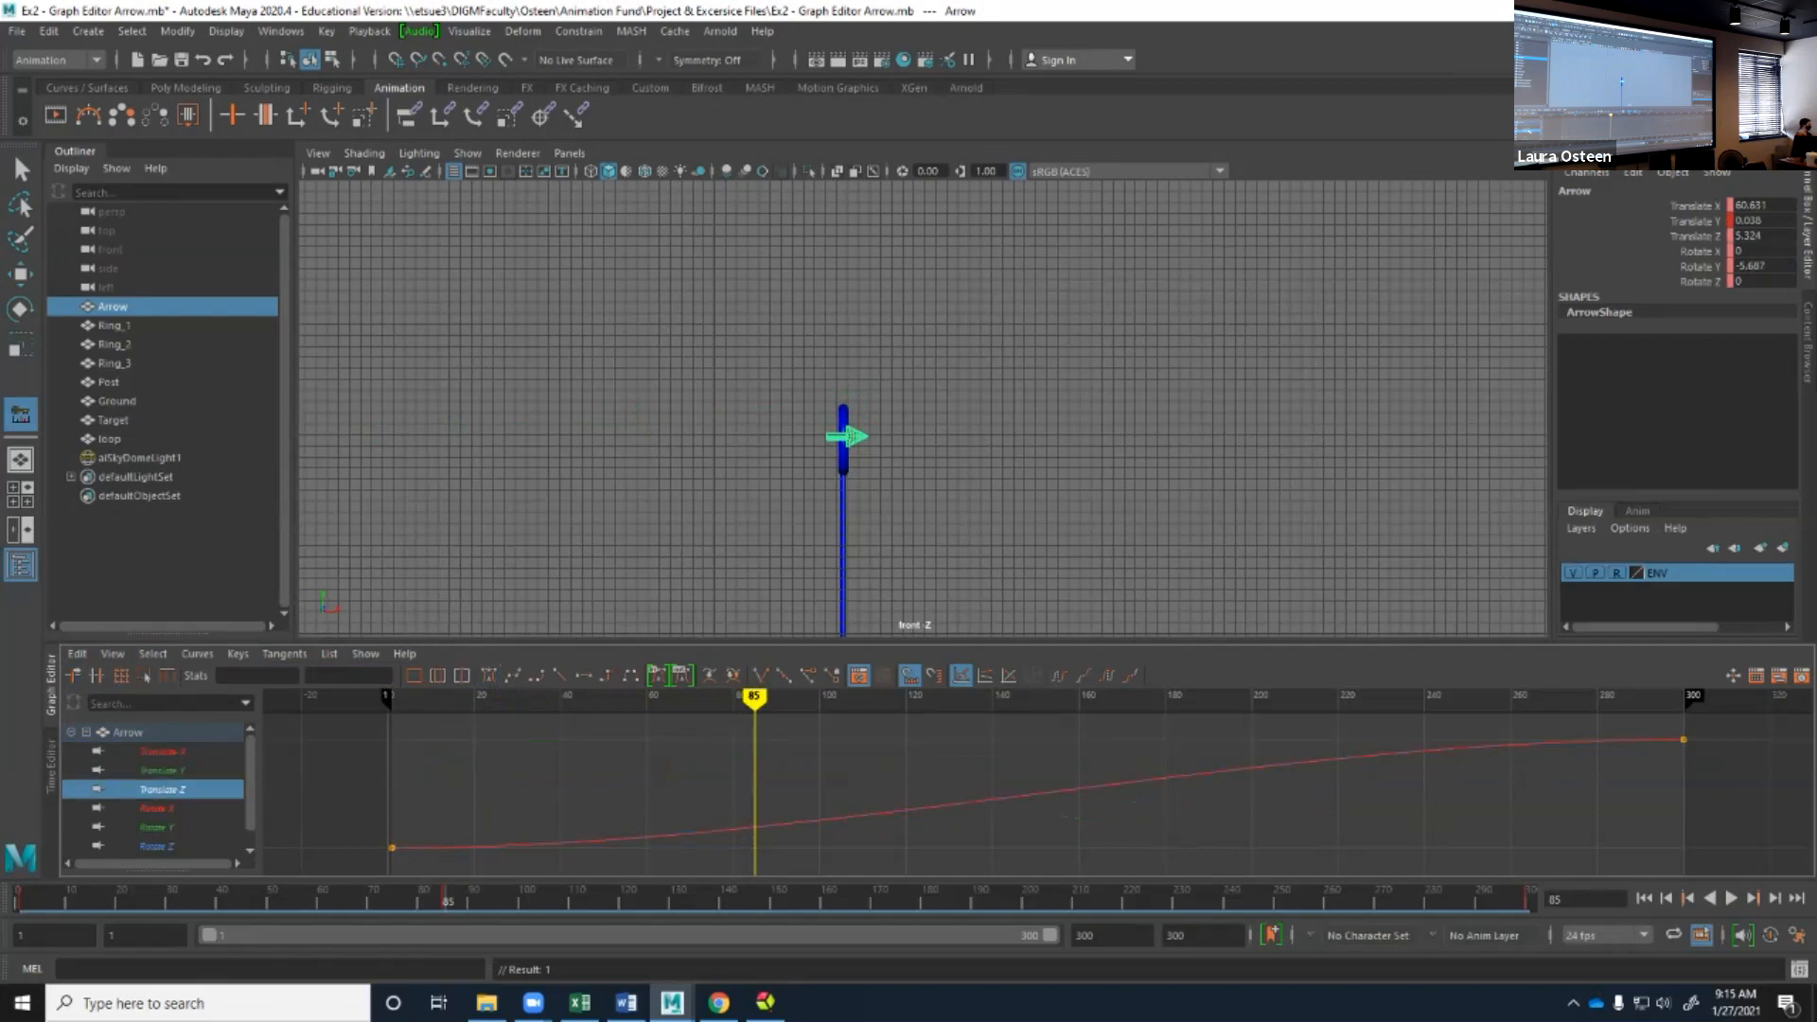
left_click(754, 827)
middle_click(754, 827)
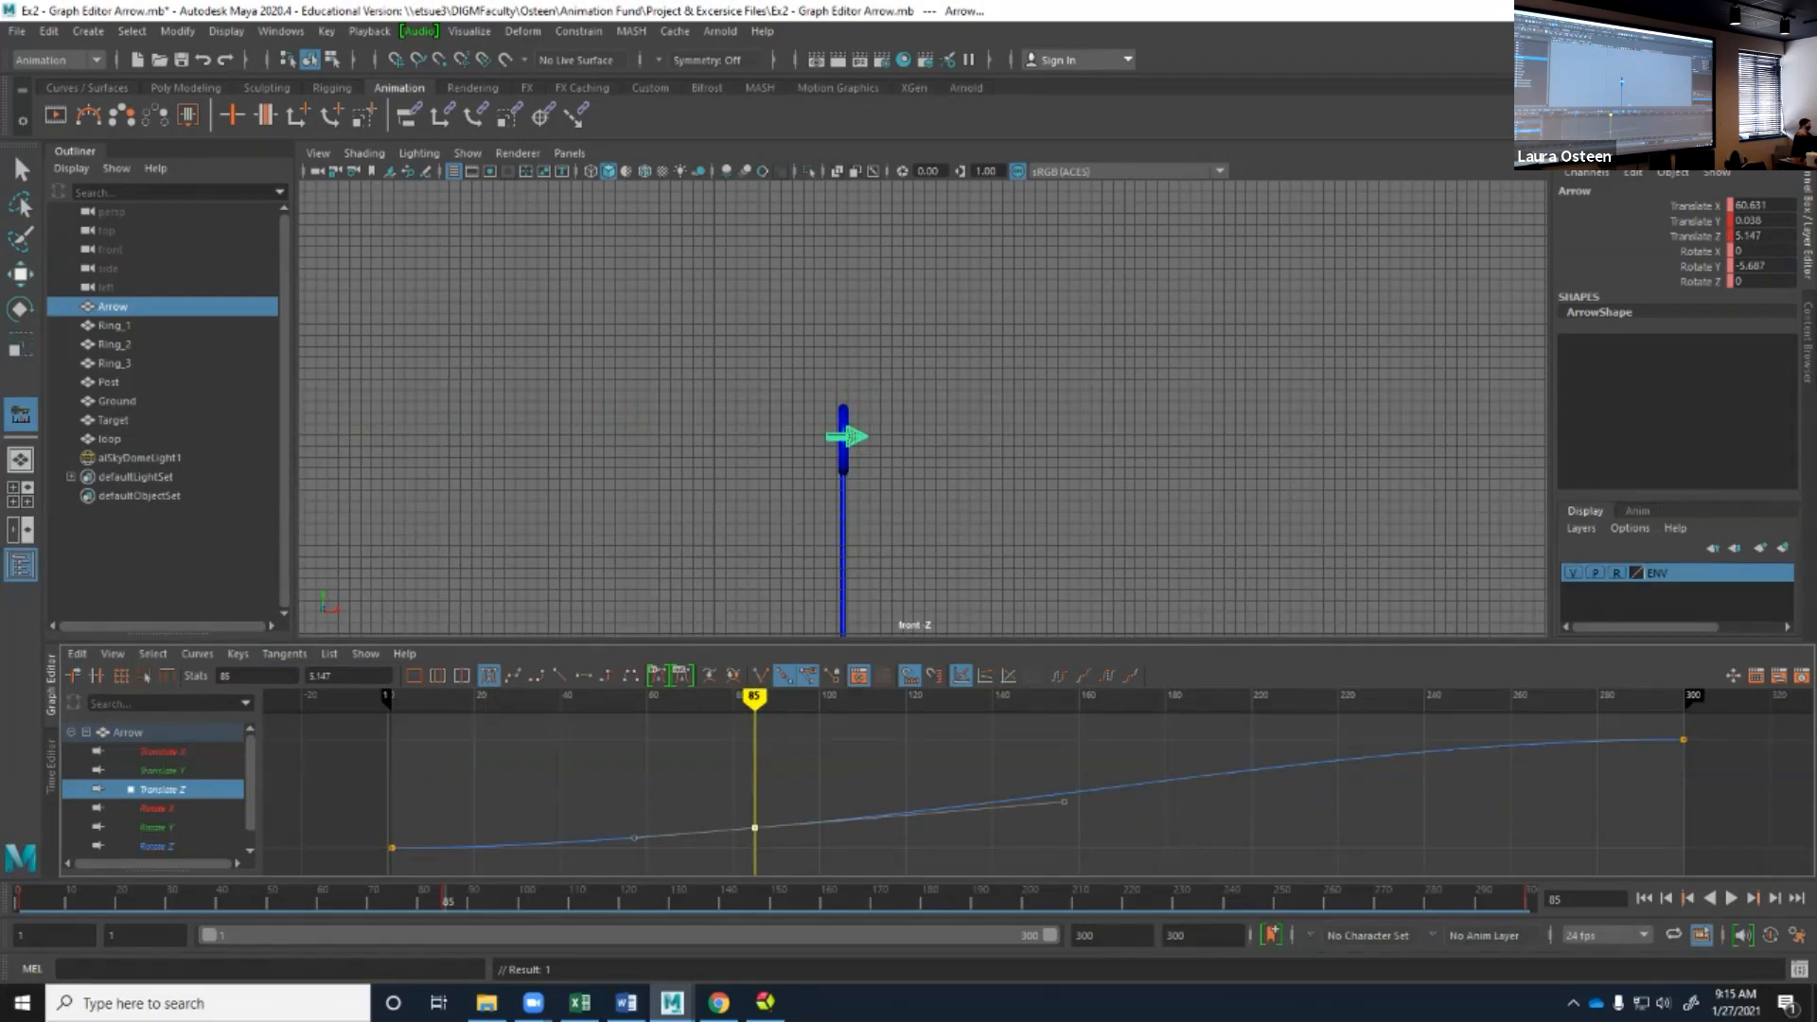
Move the new Translate Z key to around frame 90 with a value of about 0.84, aligning the arrow inside the blue ring in perspective view.
key("w")
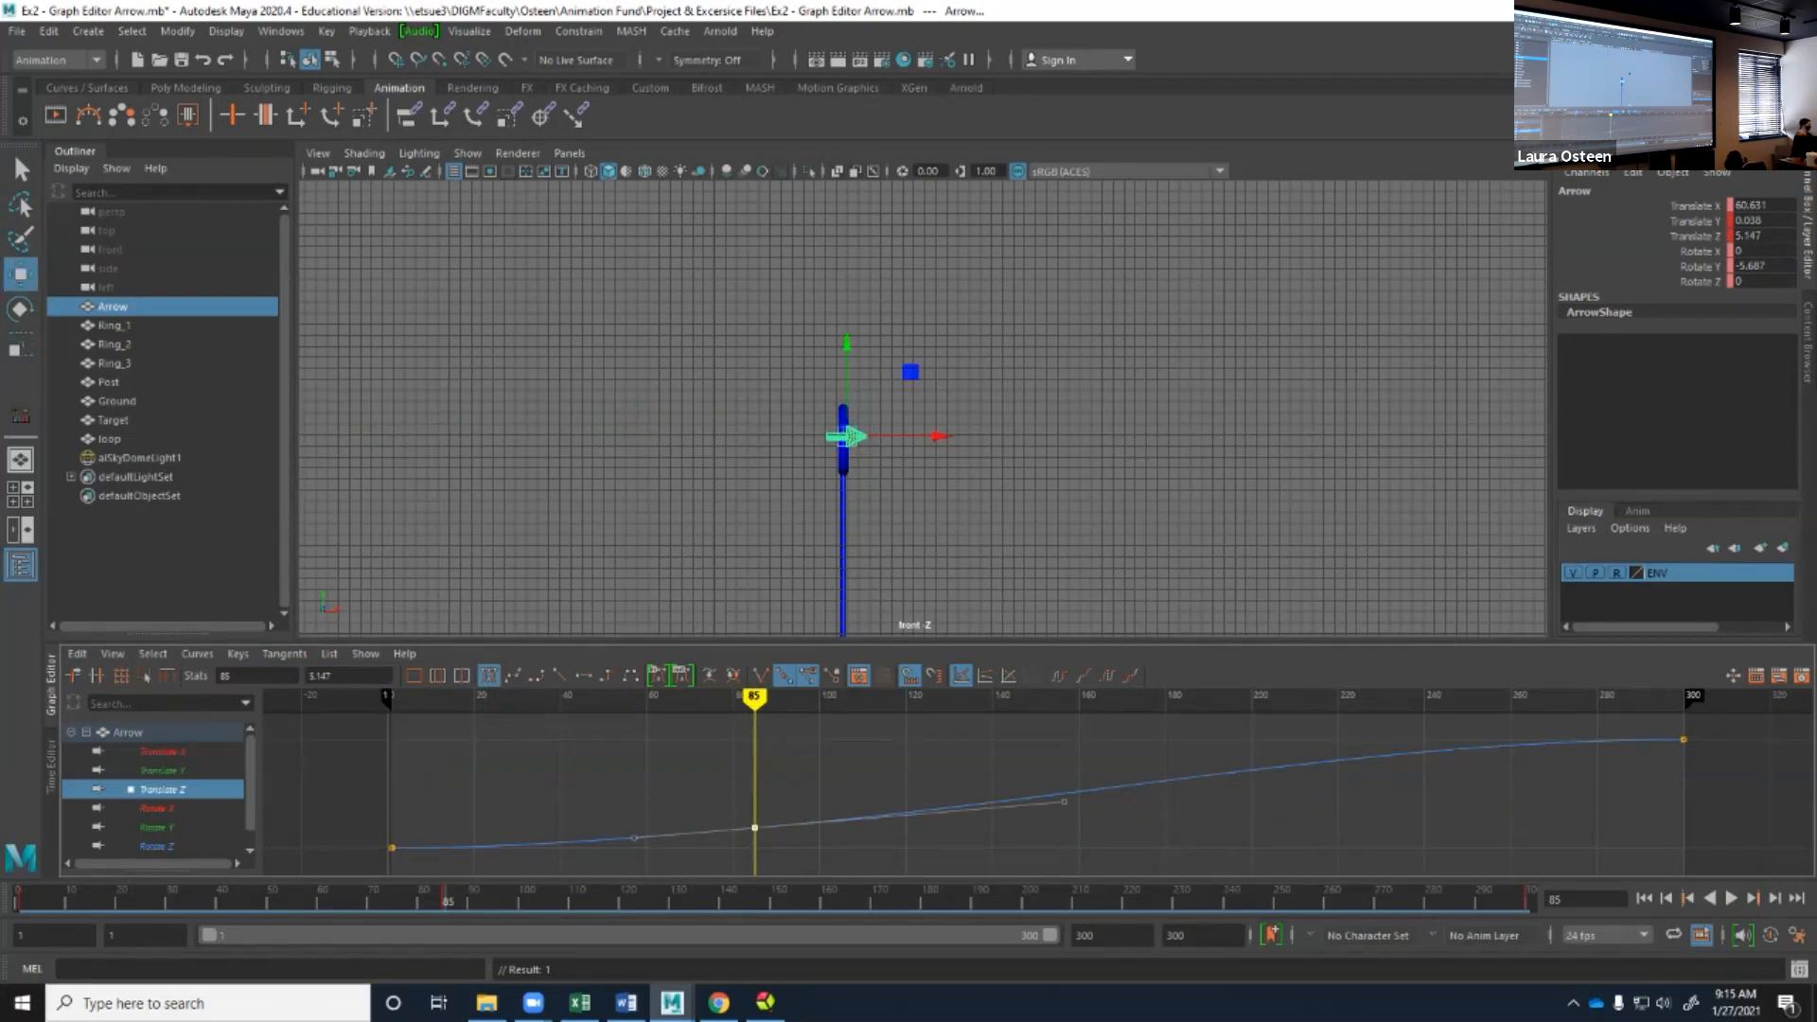
mouse_move(754, 827)
middle_mouse_down()
mouse_move(755, 791)
mouse_move(757, 848)
mouse_move(759, 786)
mouse_move(762, 847)
middle_mouse_up()
key("space")
left_click_drag(809, 463, 937, 443)
scroll(937, 443, "up", 6)
middle_click_drag(937, 442, 989, 269, "alt")
scroll(958, 194, "up", 3)
key("f")
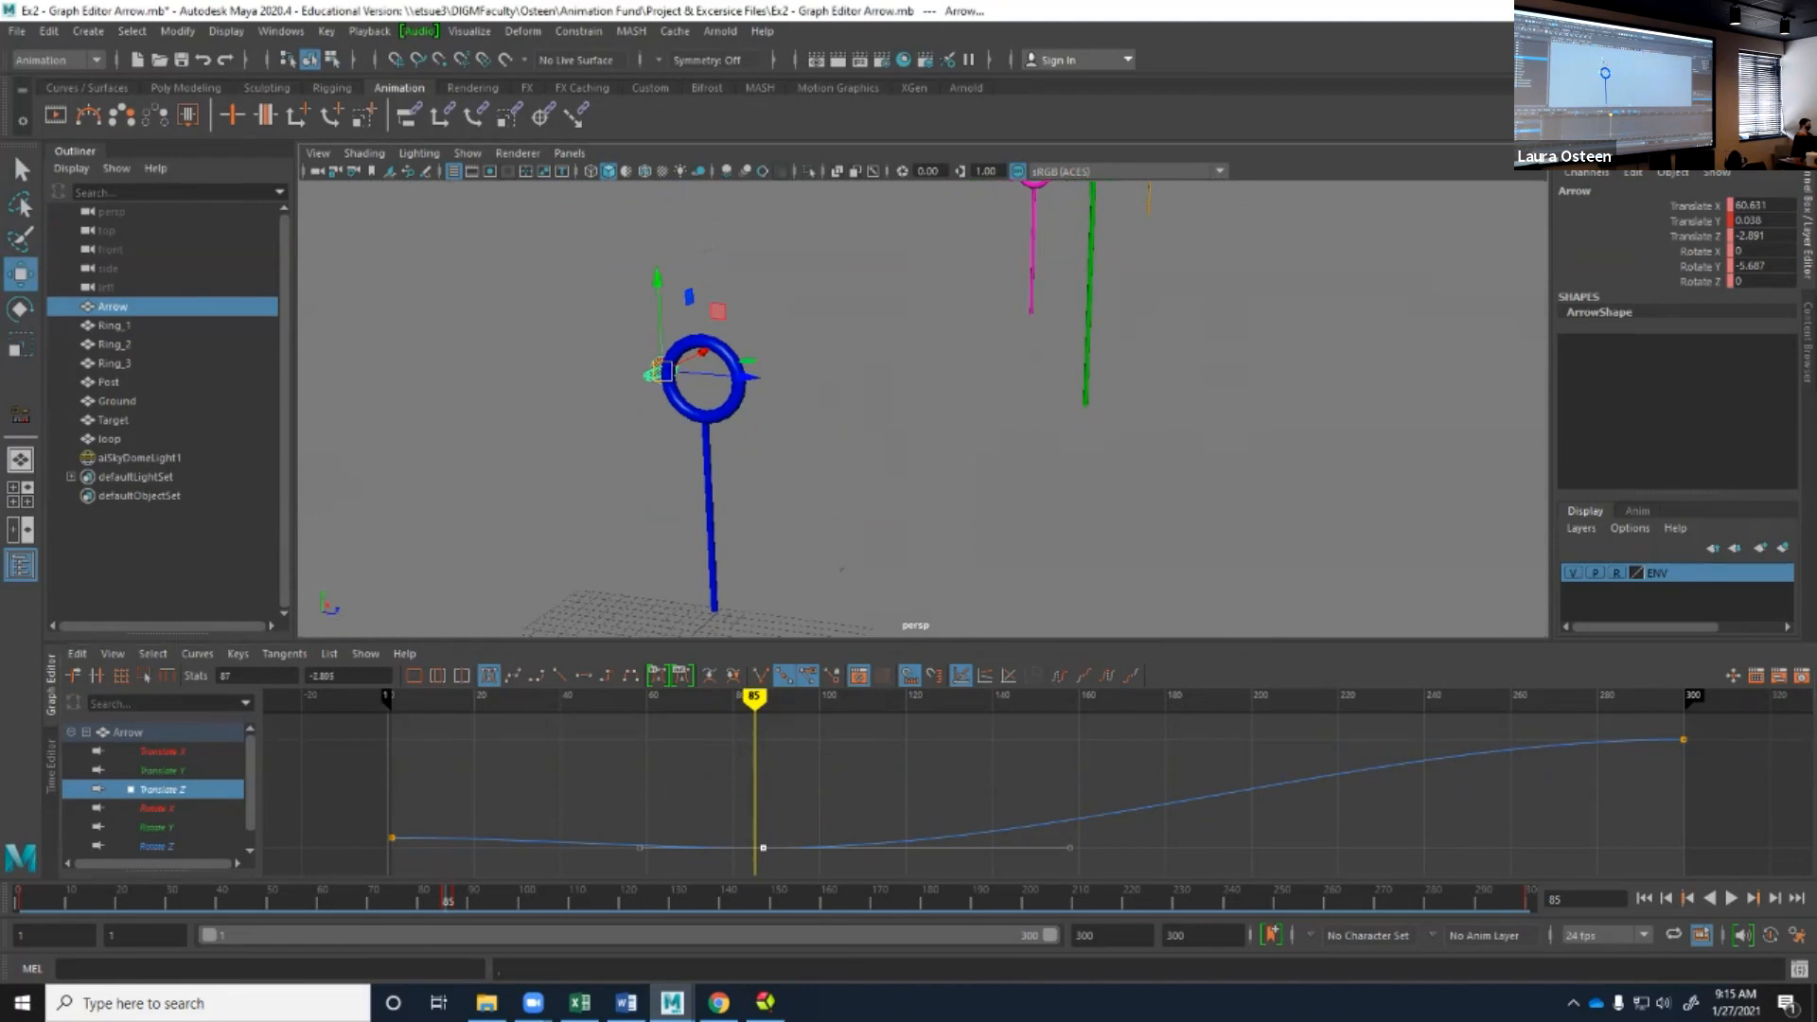
middle_click_drag(764, 848, 758, 844)
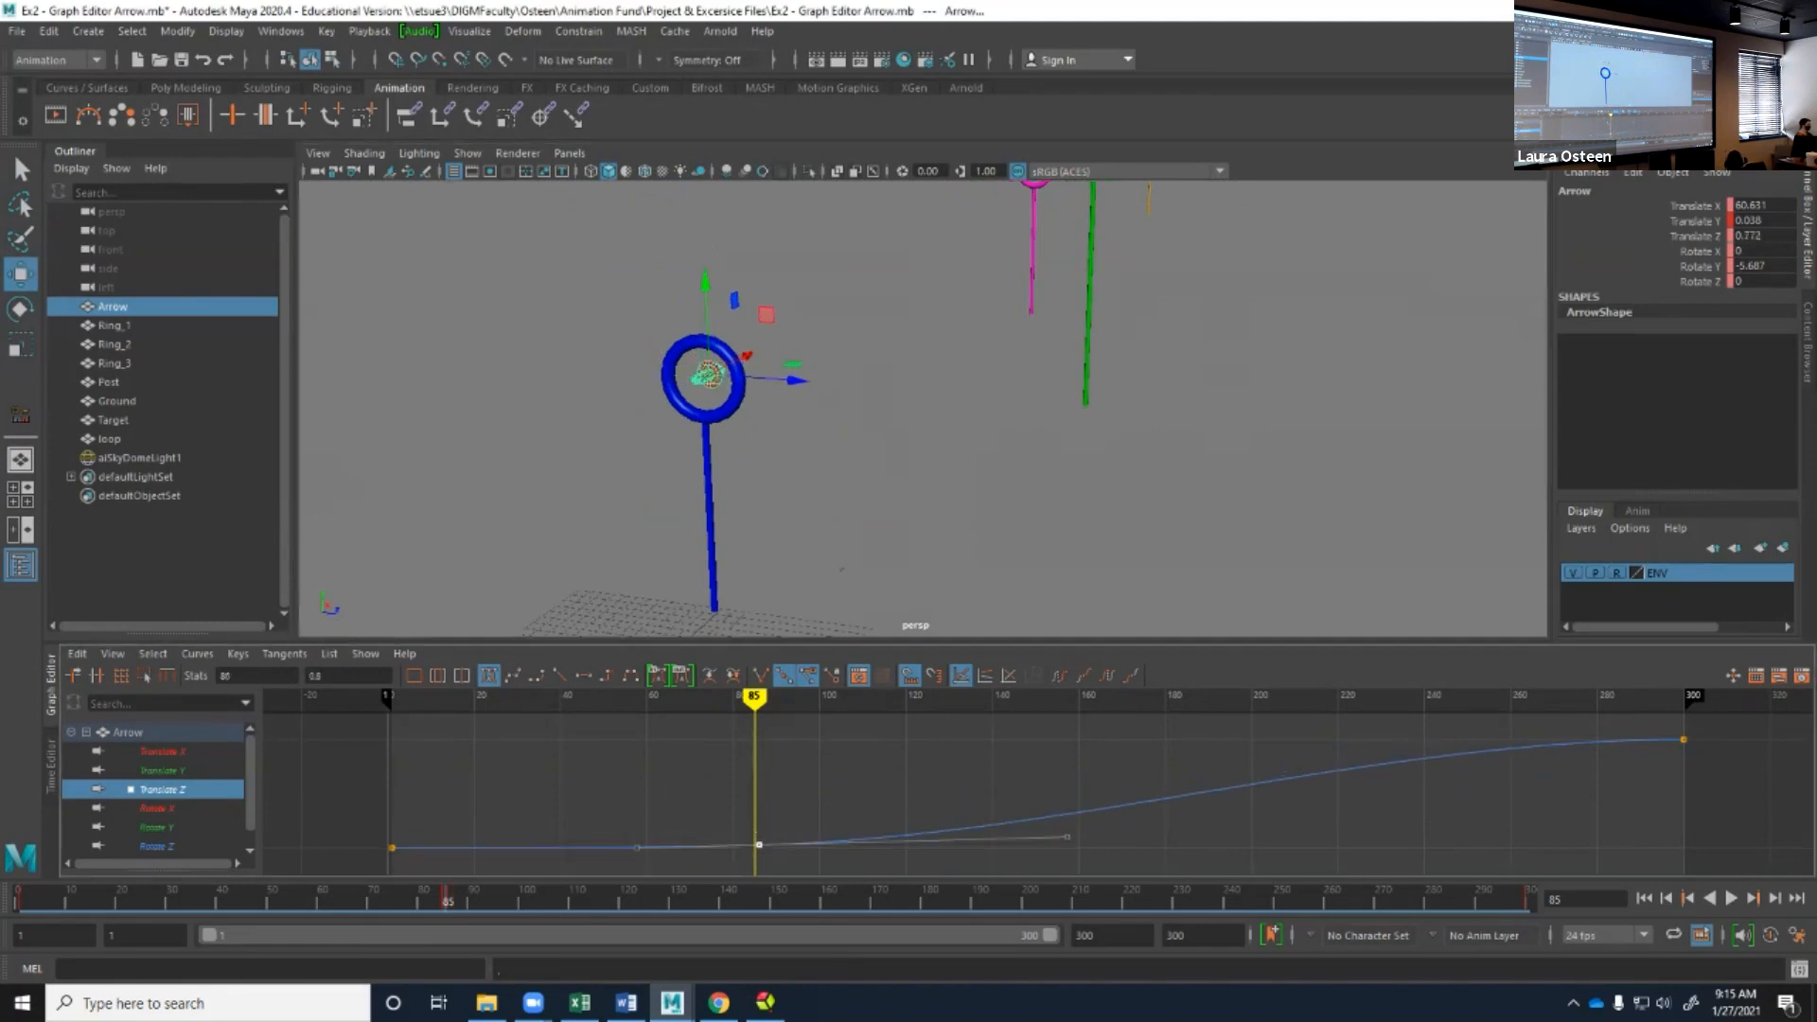
key("f")
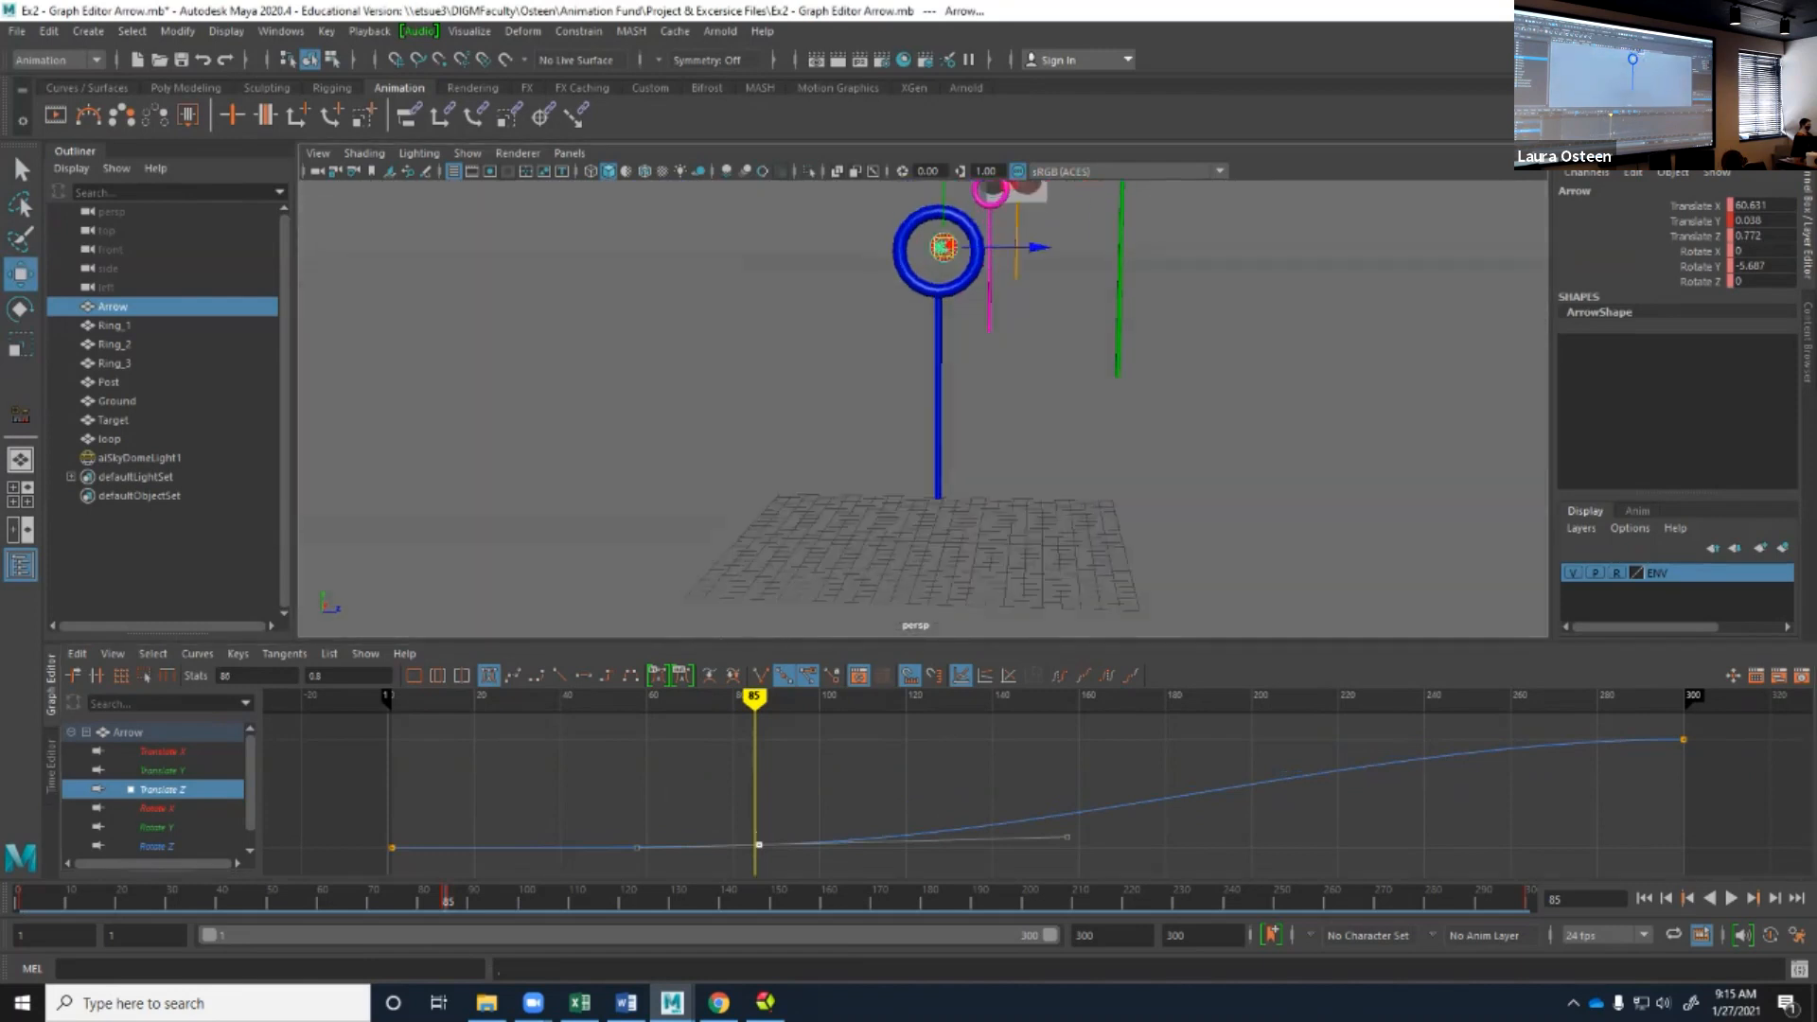
middle_click_drag(759, 844, 776, 845)
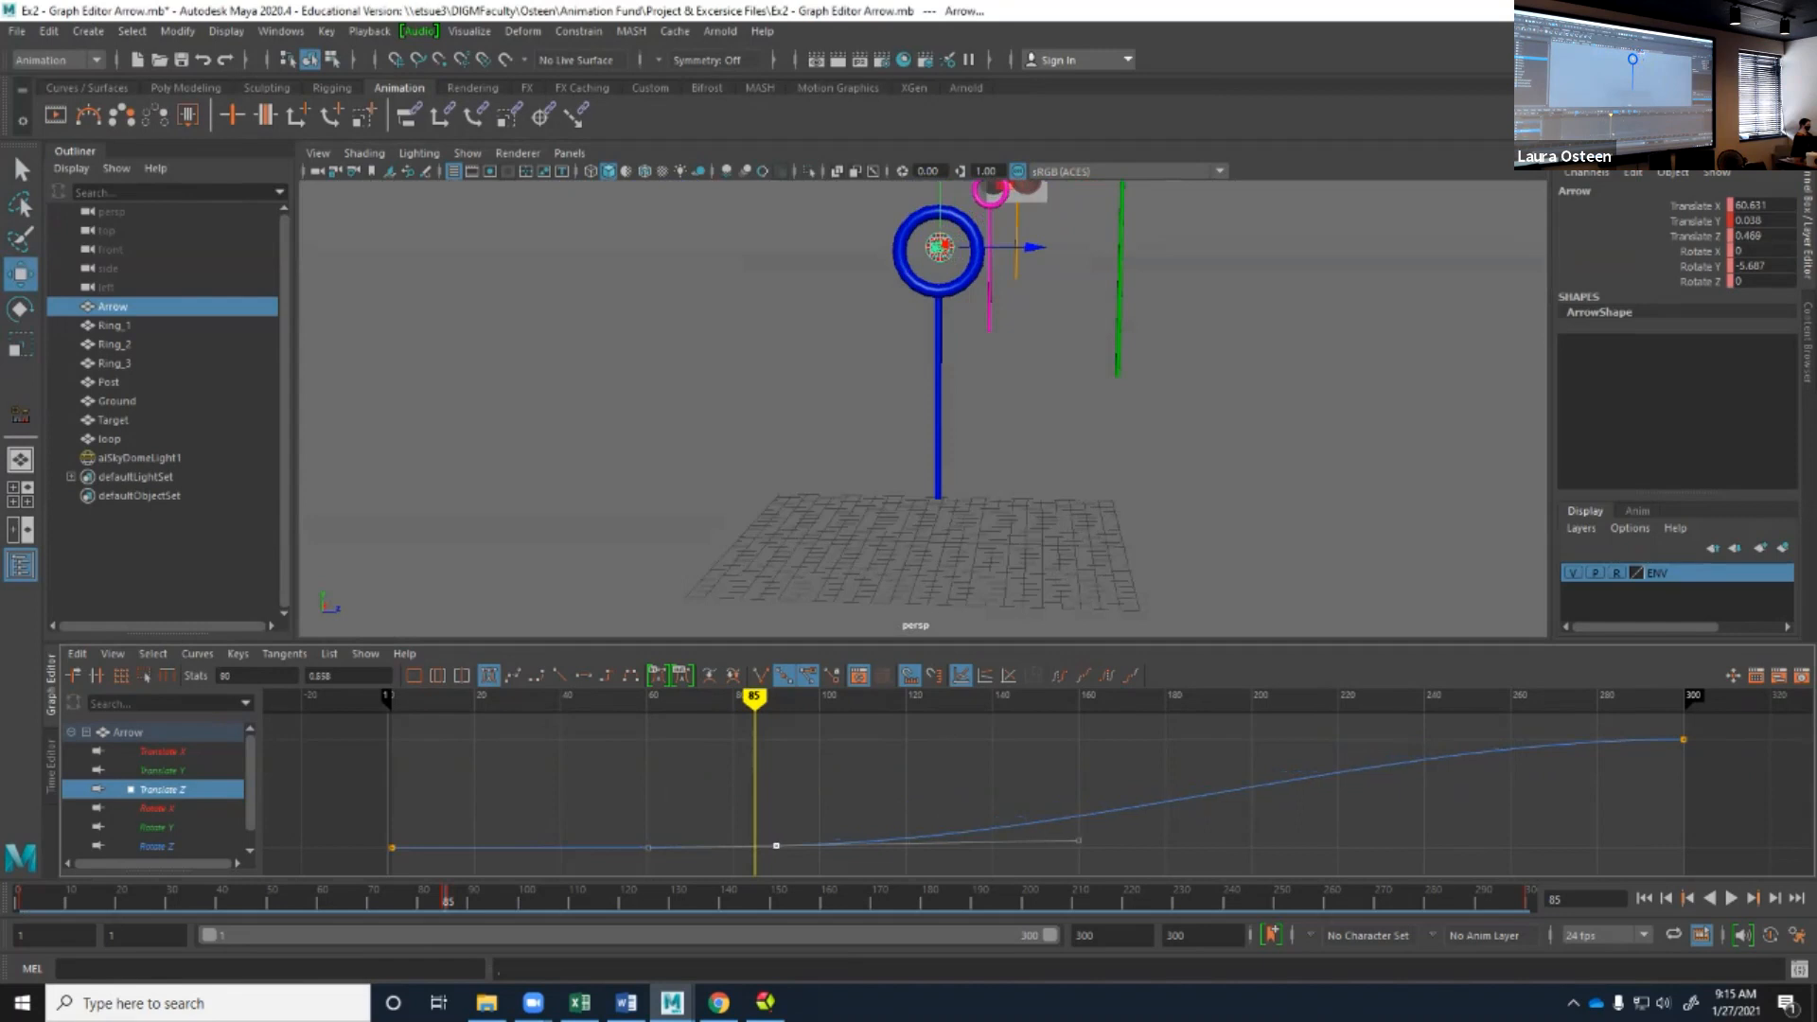
Show the Translate Y curve and replay the animation from the start, checking the arrow at the blue ring and stopping at frame 126.
left_click(163, 770)
left_click_drag(956, 379, 700, 416, "alt")
scroll(700, 416, "down", 4)
left_click_drag(754, 698, 396, 698)
key("alt+v")
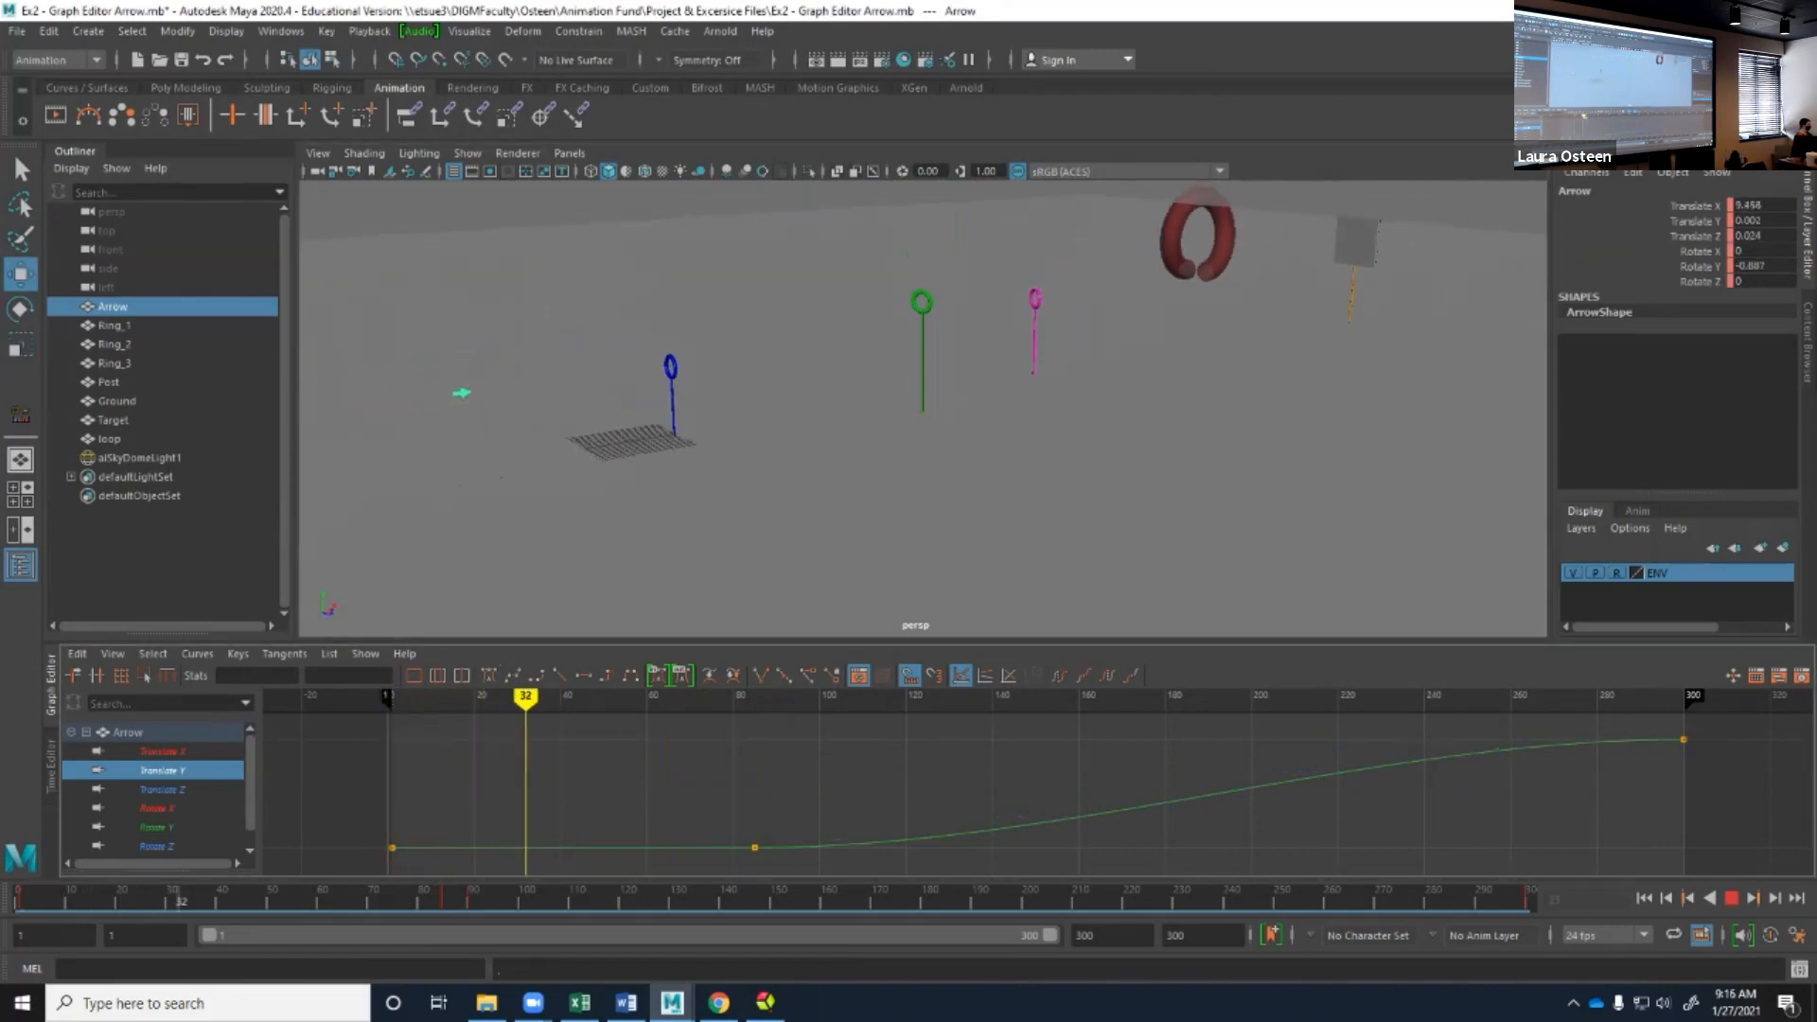
key("alt+v")
key("f")
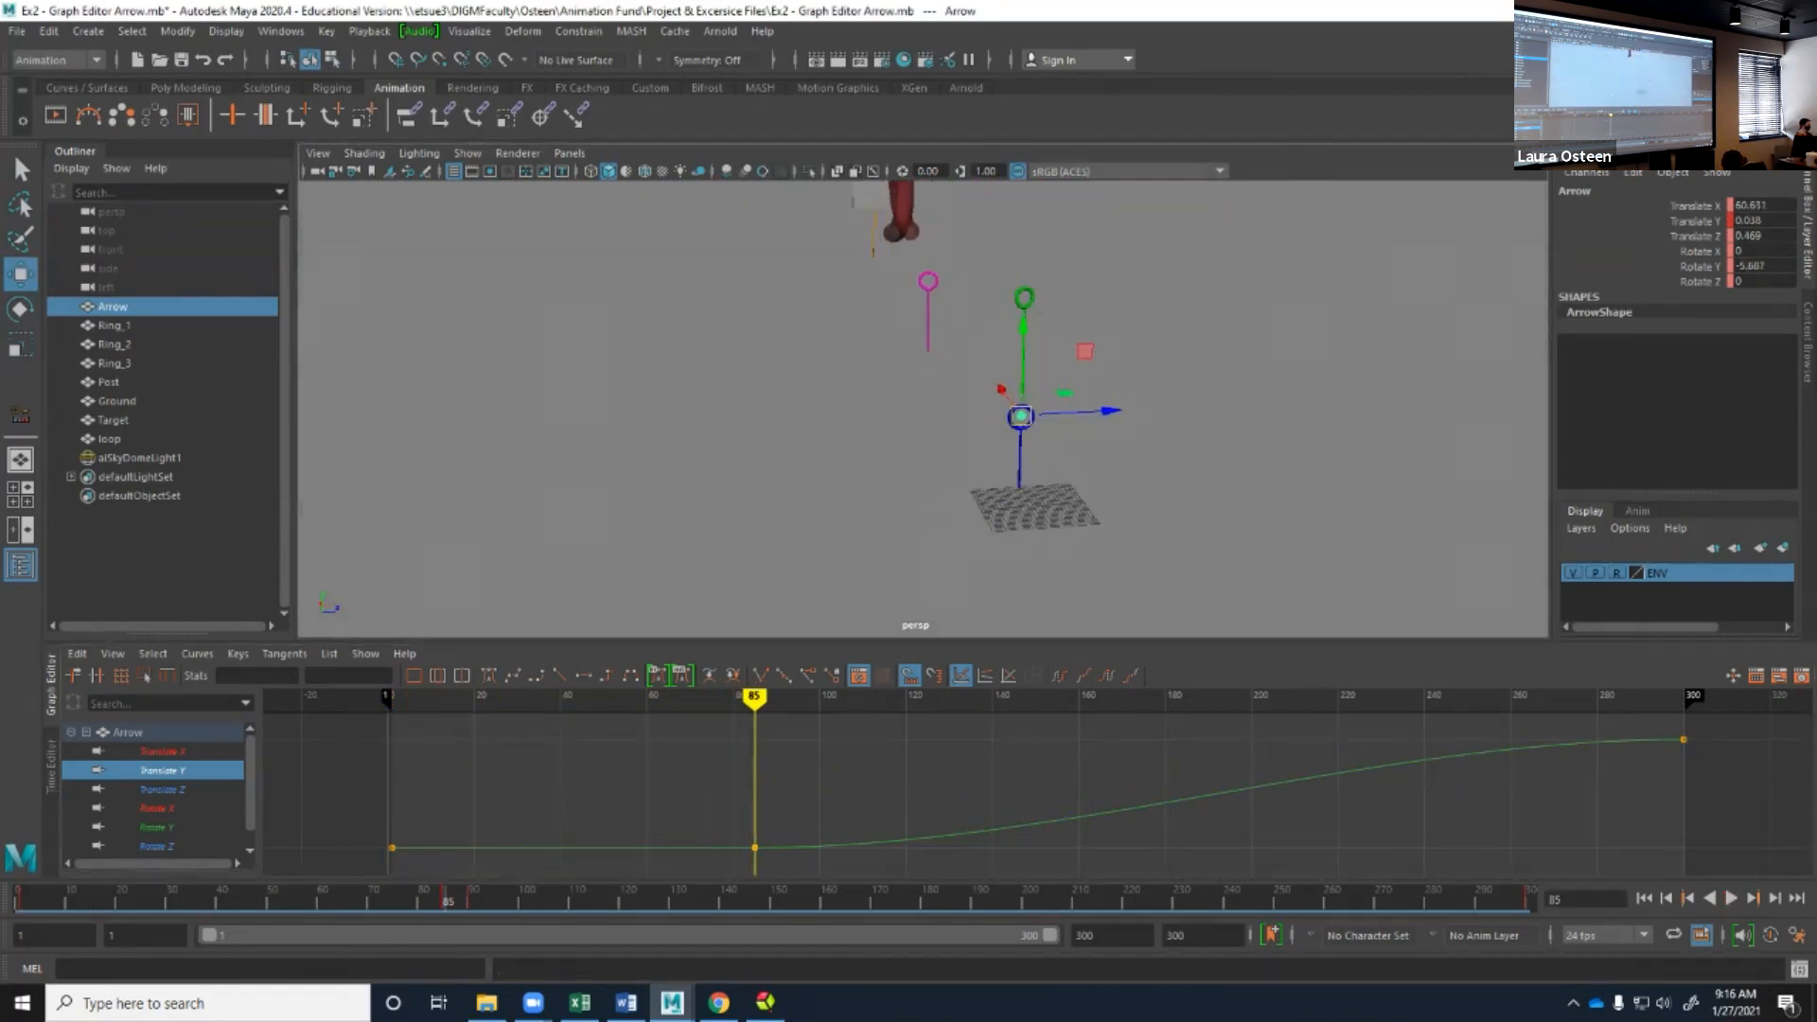
key("alt+v")
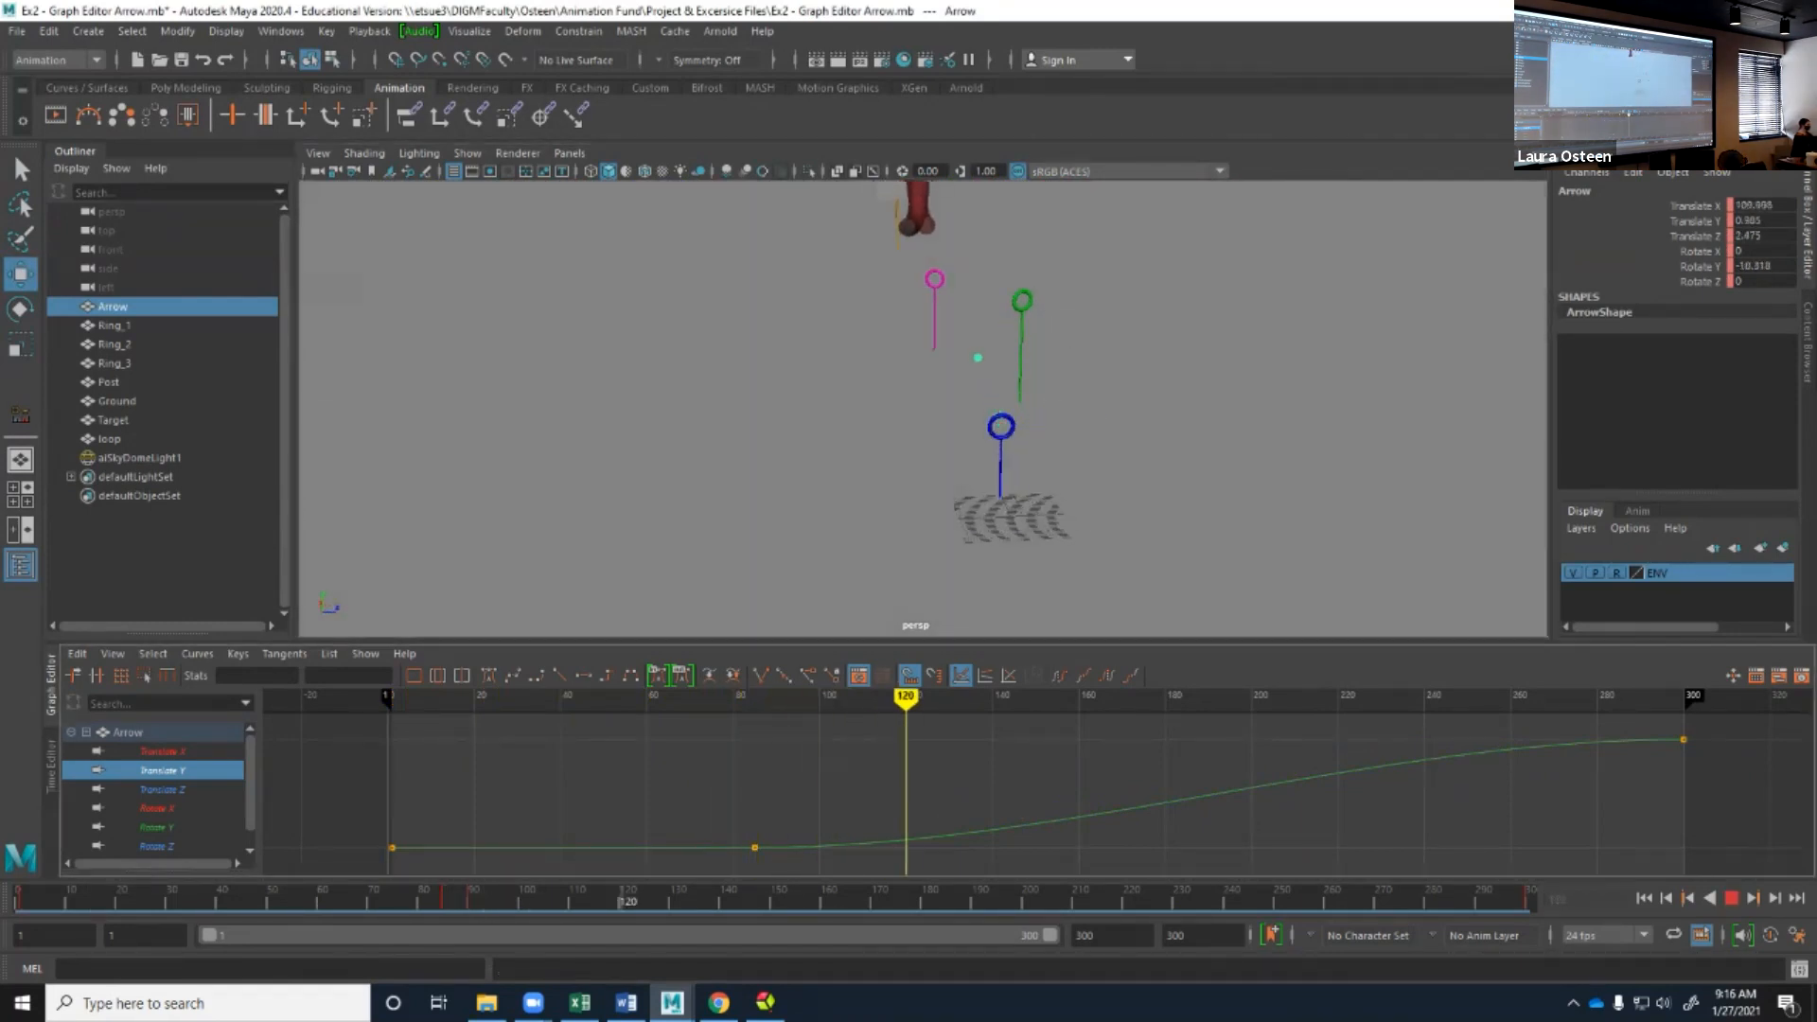
key("alt+v")
Return to the front view, zoom in on the green ring, and set the current time to frame 130, where the arrow meets it.
key("space")
left_click_drag(971, 437, 971, 489)
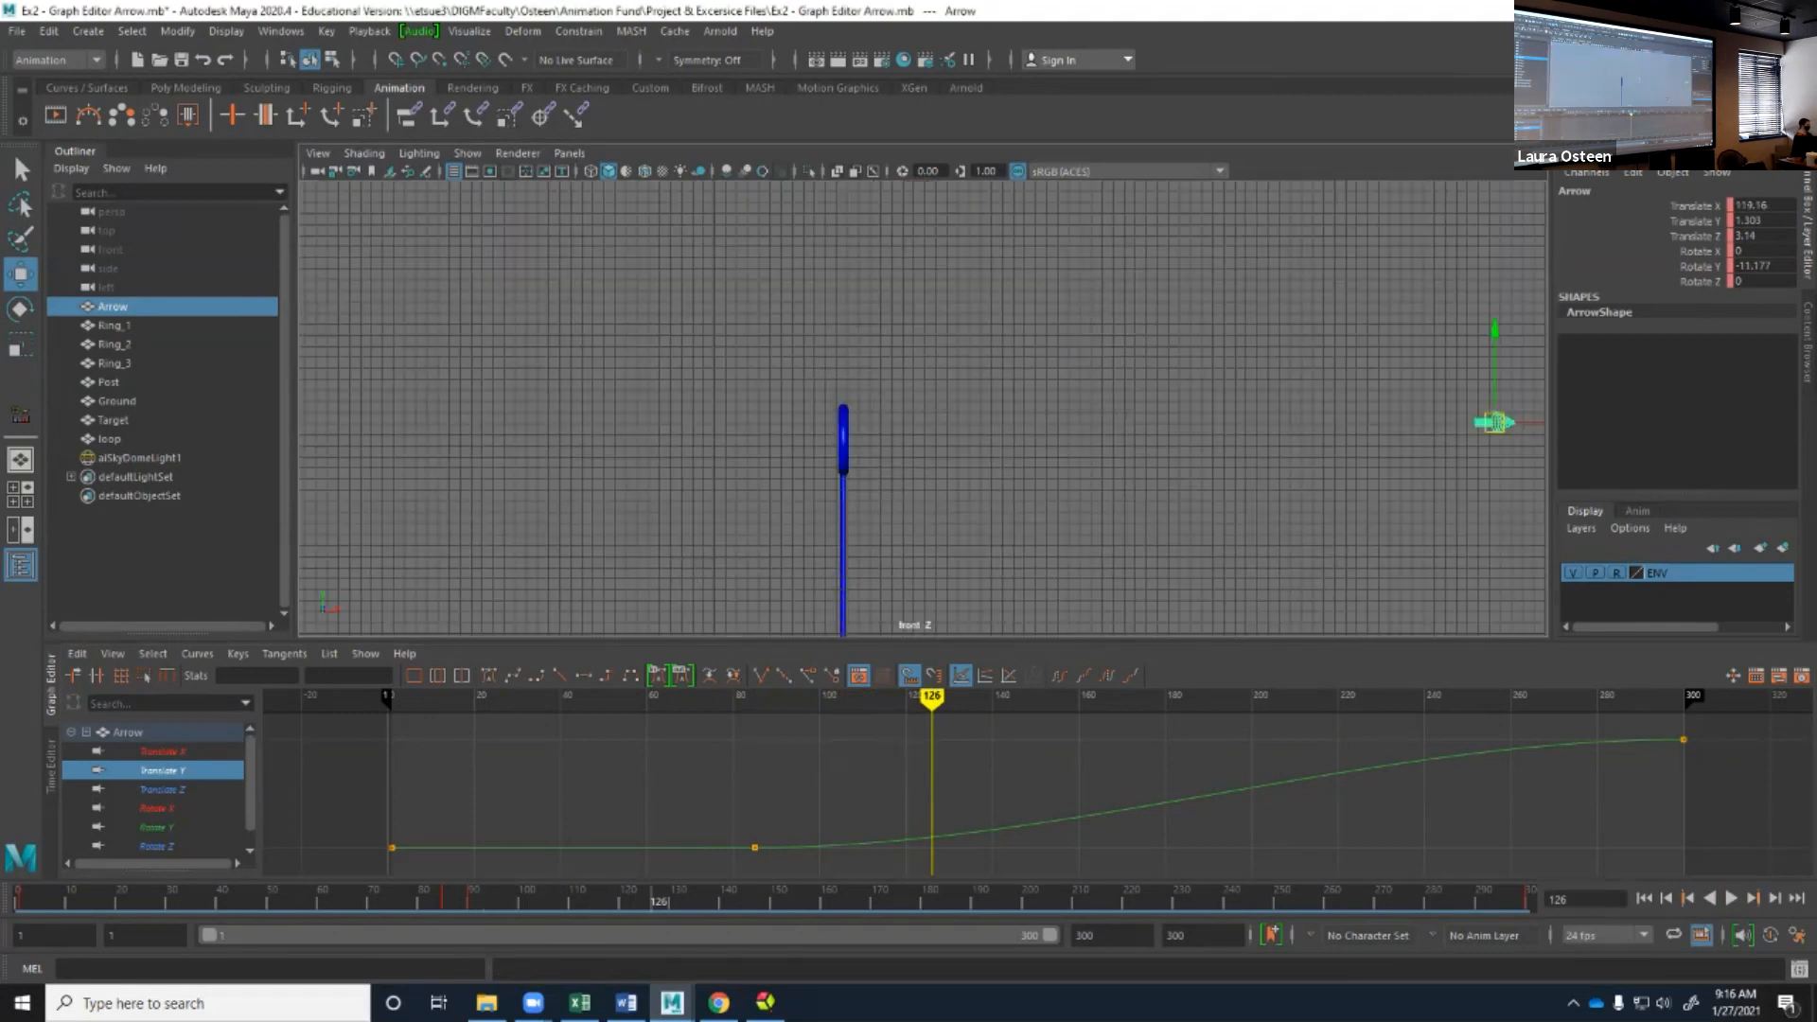
scroll(971, 489, "down", 3)
middle_click_drag(971, 489, 454, 555, "alt")
scroll(454, 555, "up", 4)
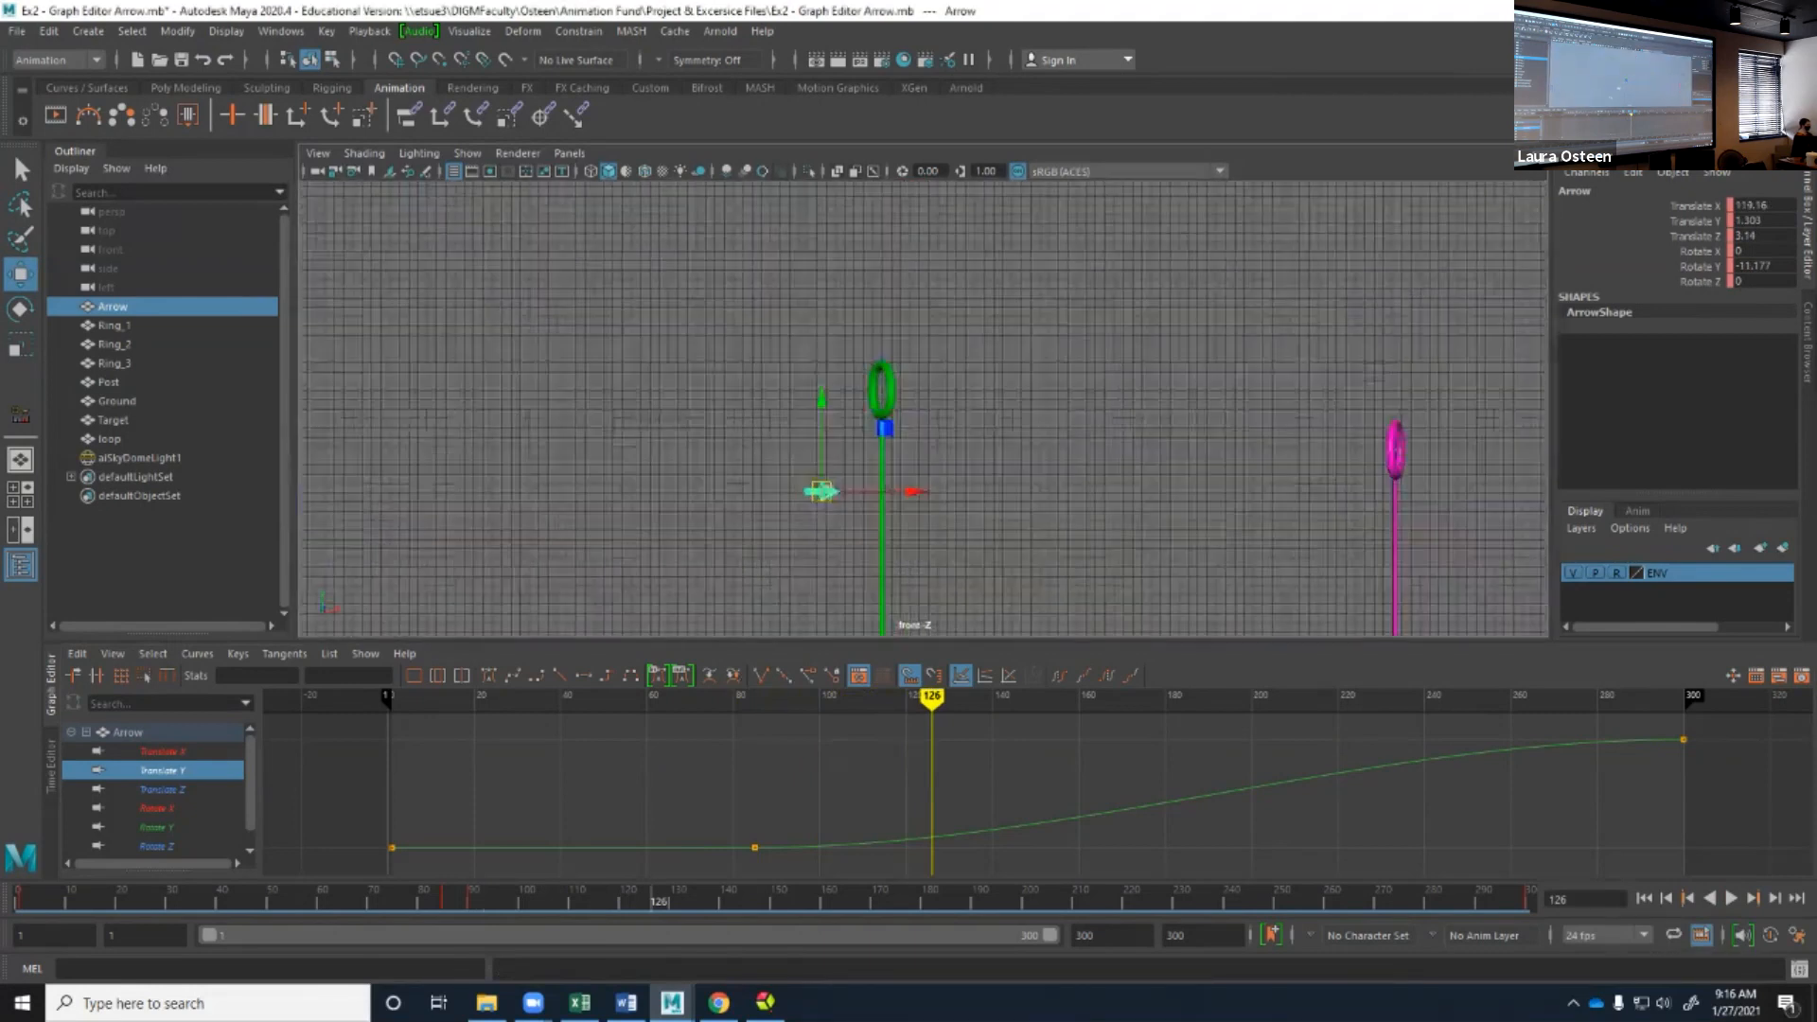
left_click_drag(932, 698, 949, 698)
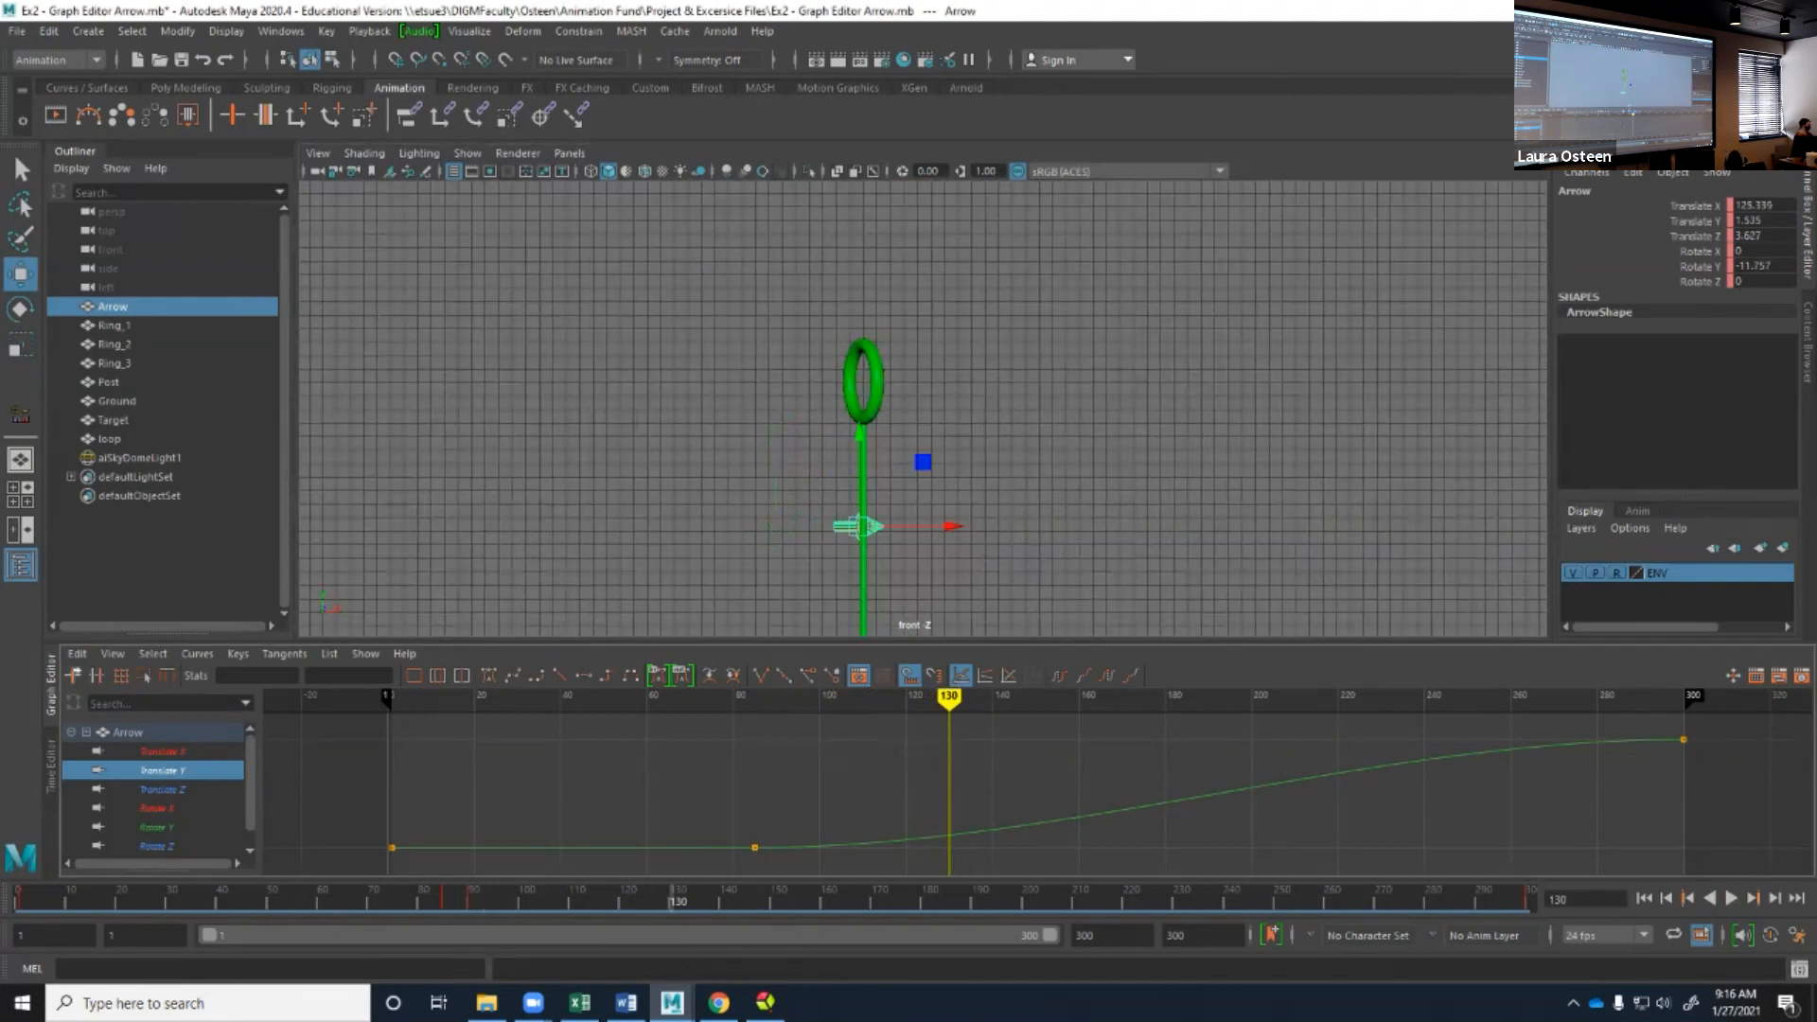
Insert a key on the arrow's Translate Y curve near frame 130 and raise it to about 11.8, lifting the arrow to the green ring.
left_click(71, 674)
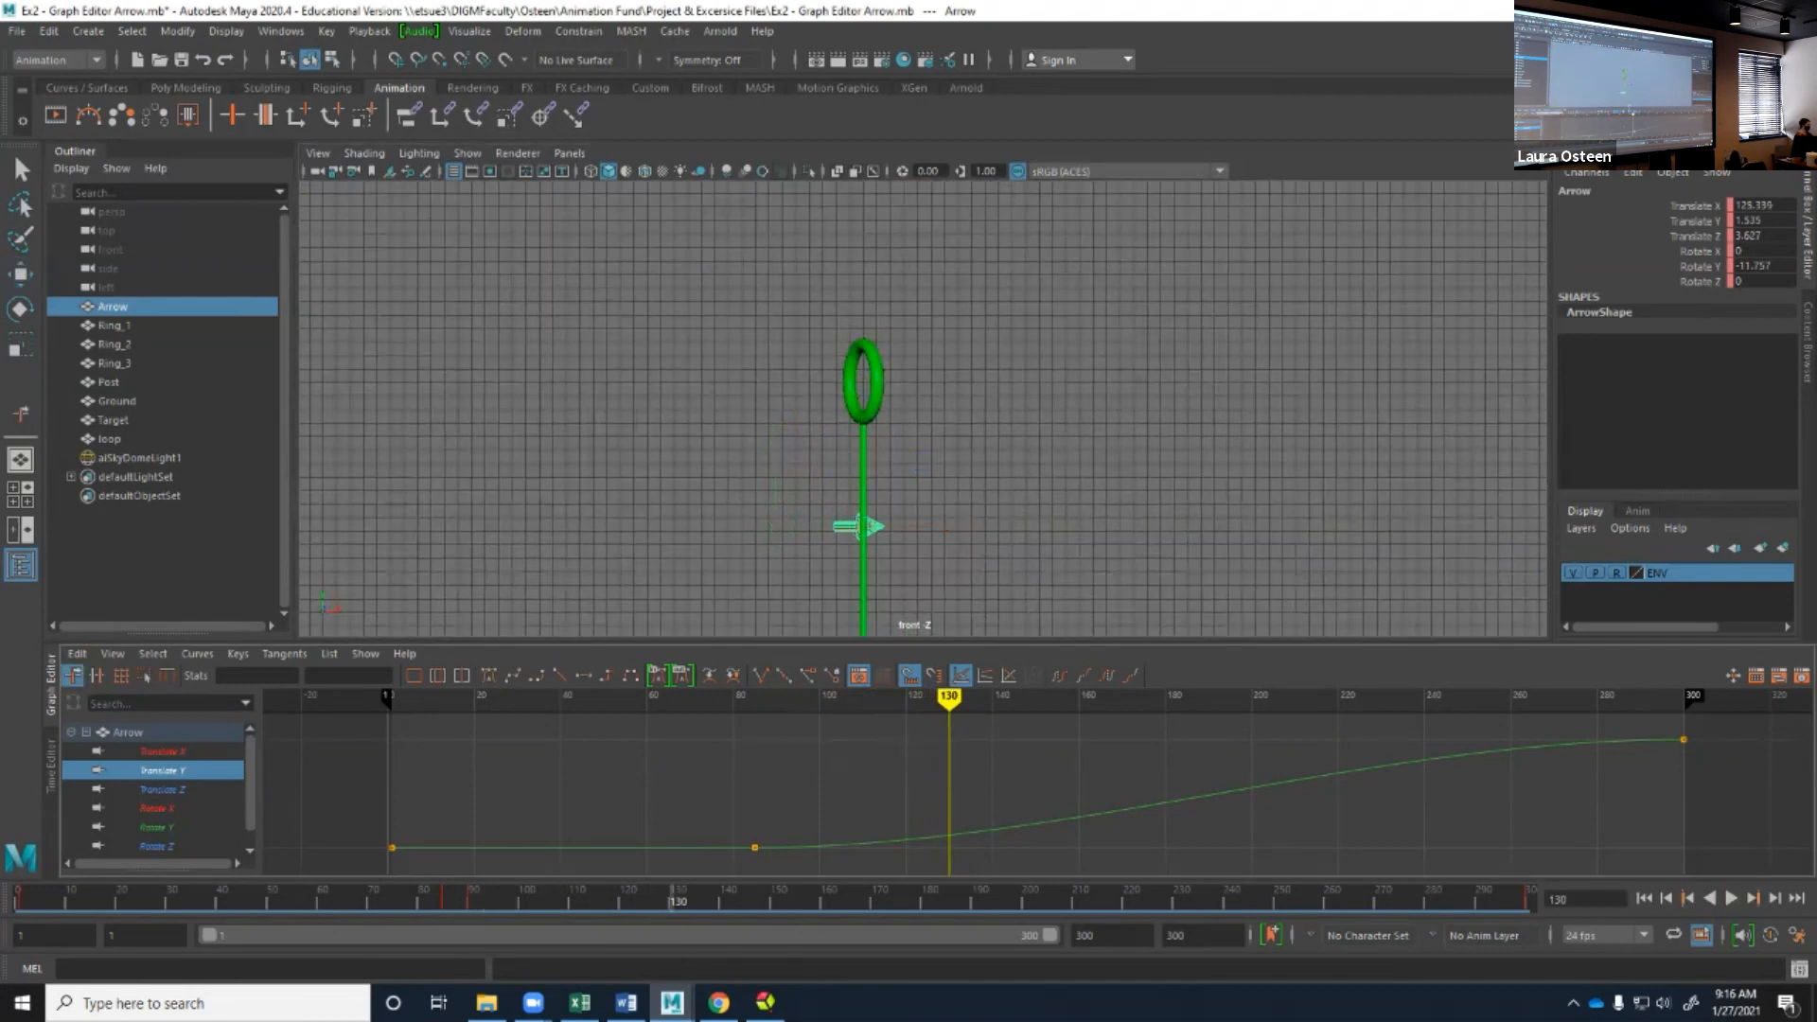
left_click(1078, 817)
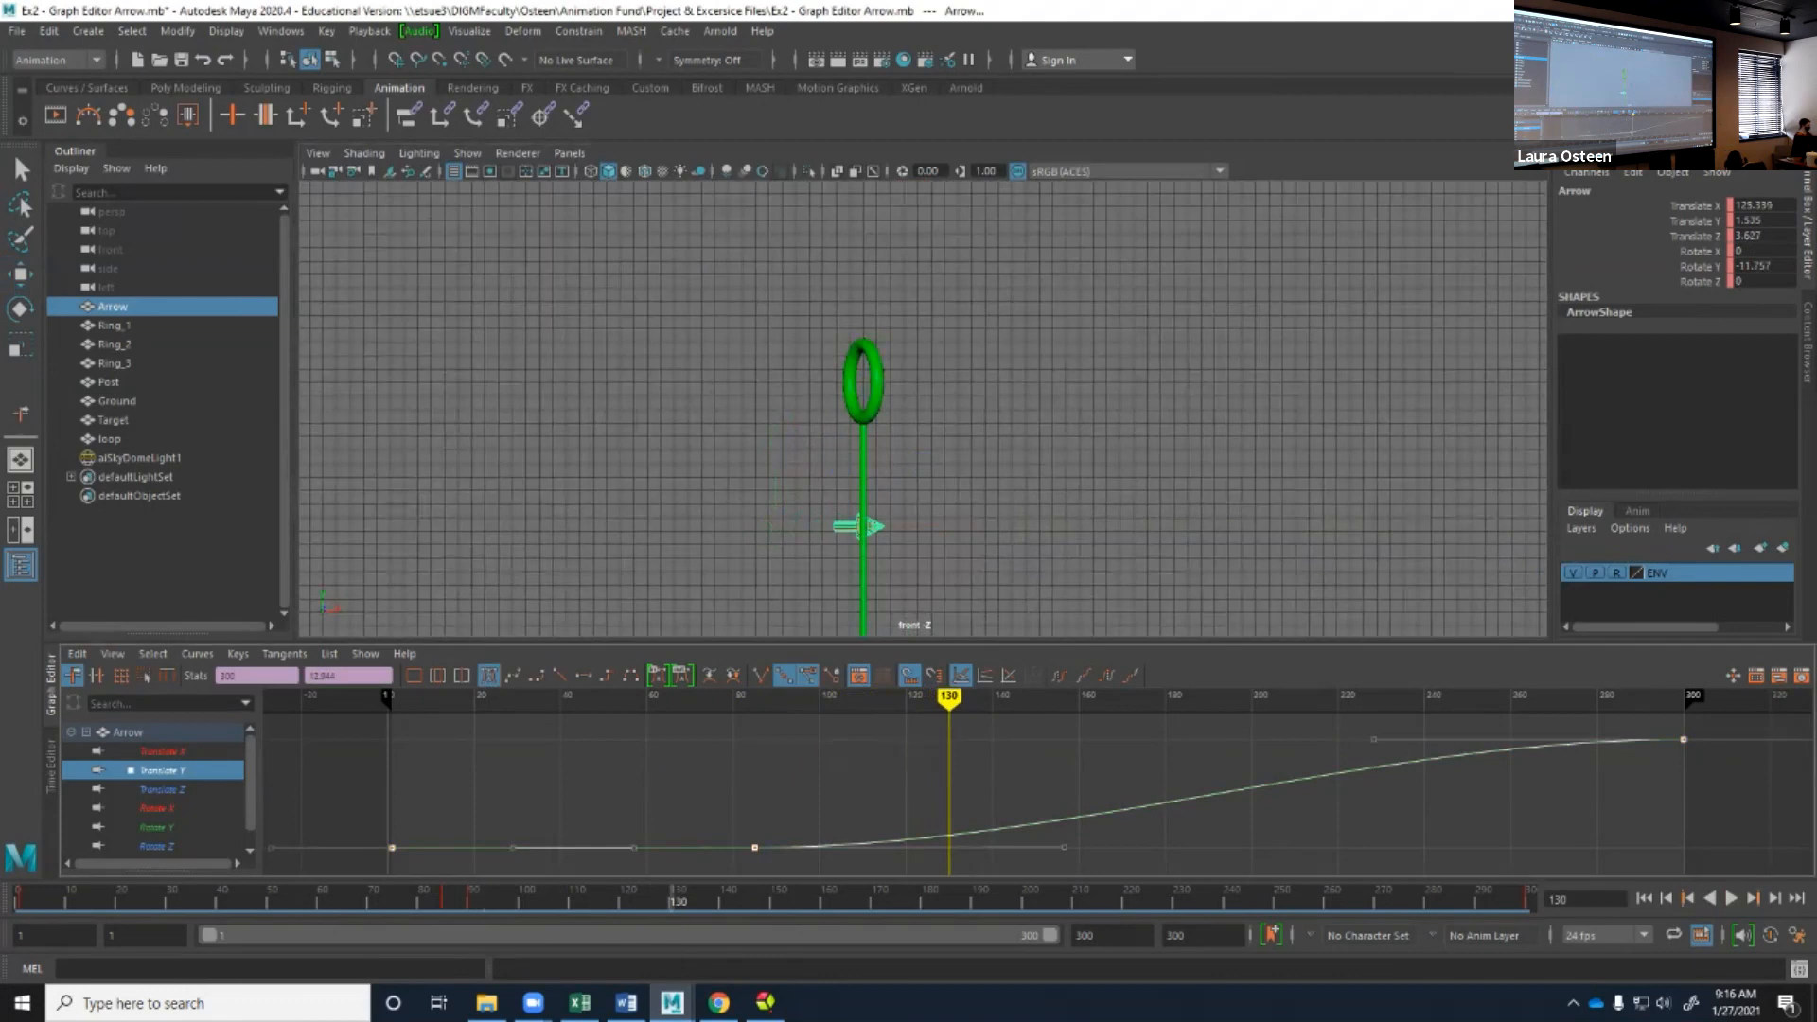
left_click(1041, 760)
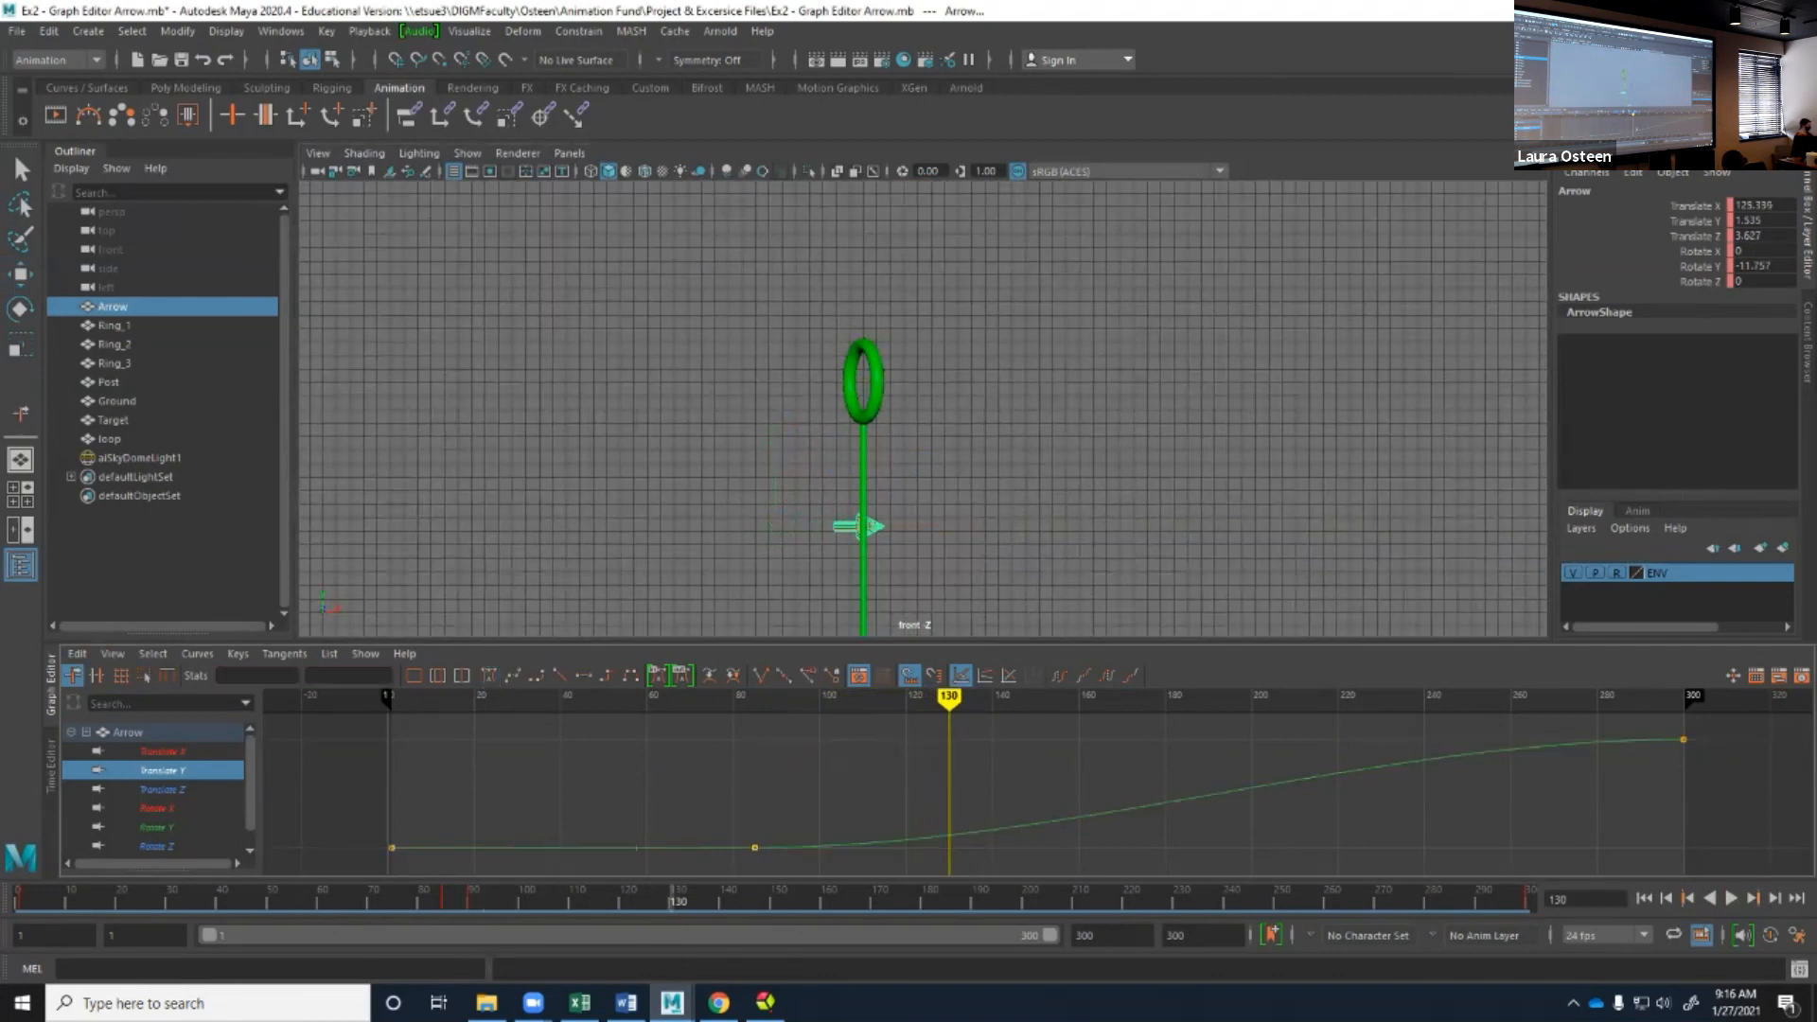
left_click(238, 654)
left_click(281, 688)
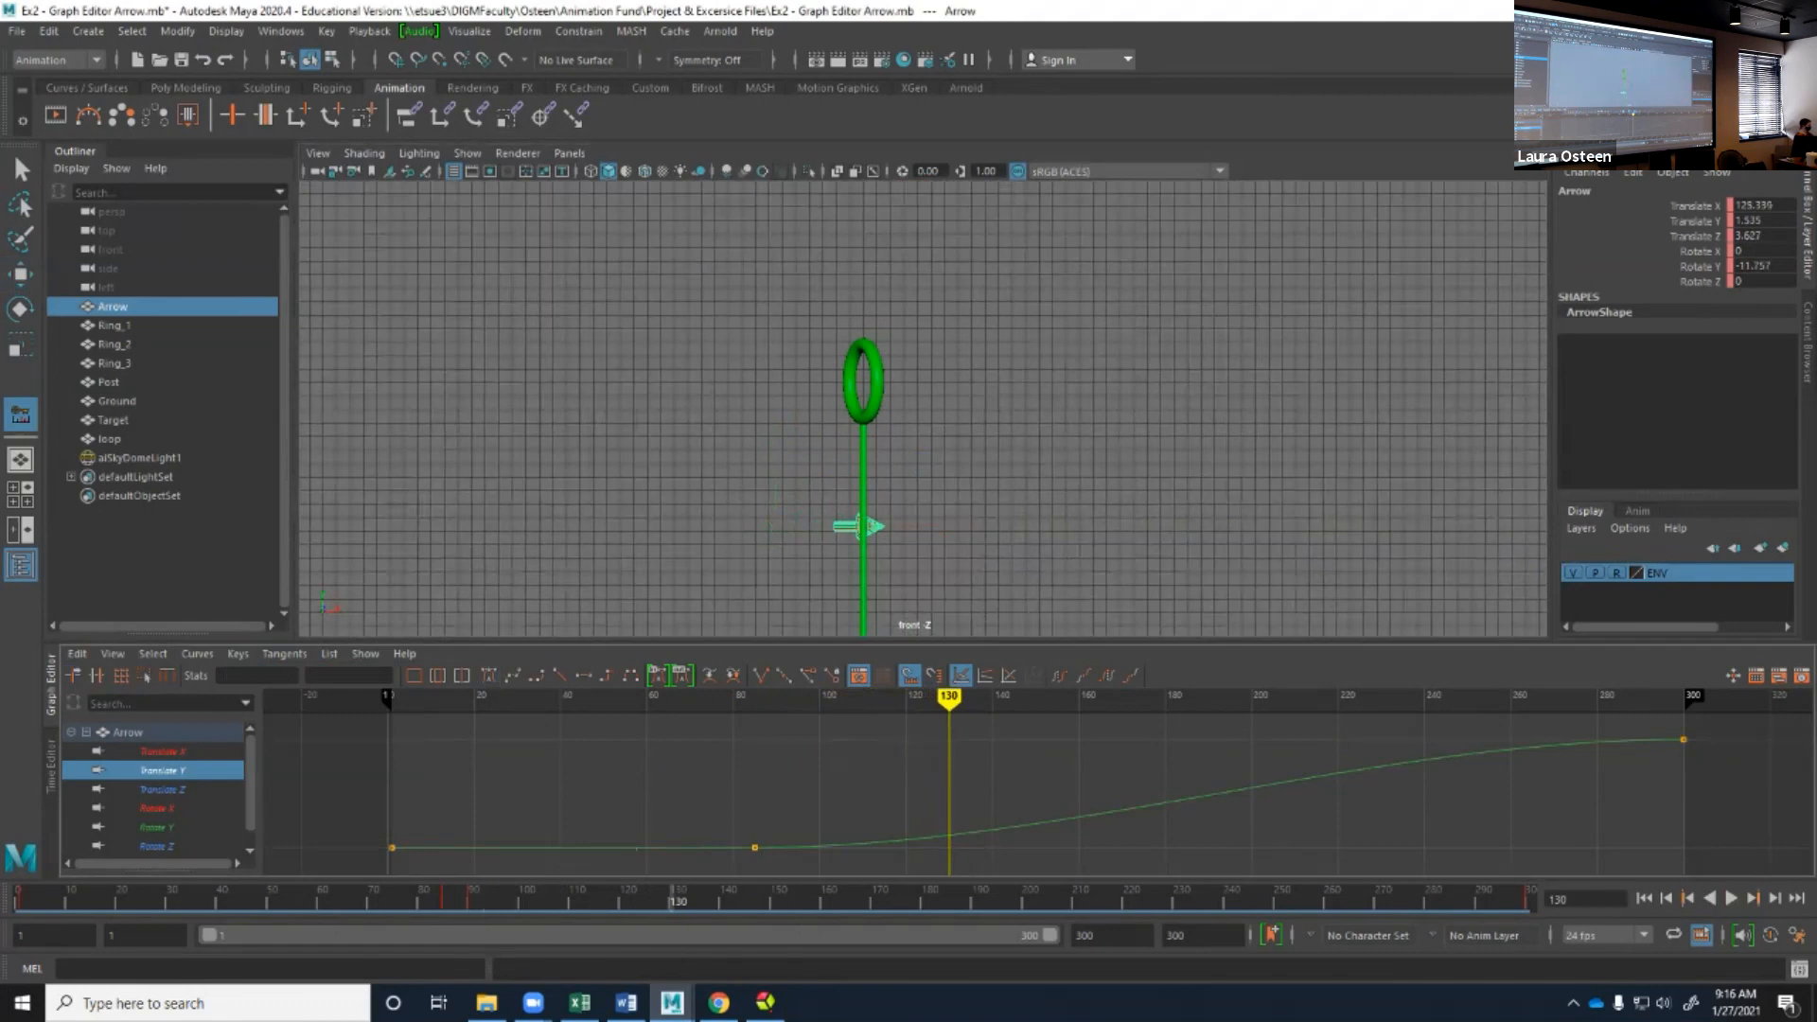
left_click(951, 835)
middle_click(952, 835)
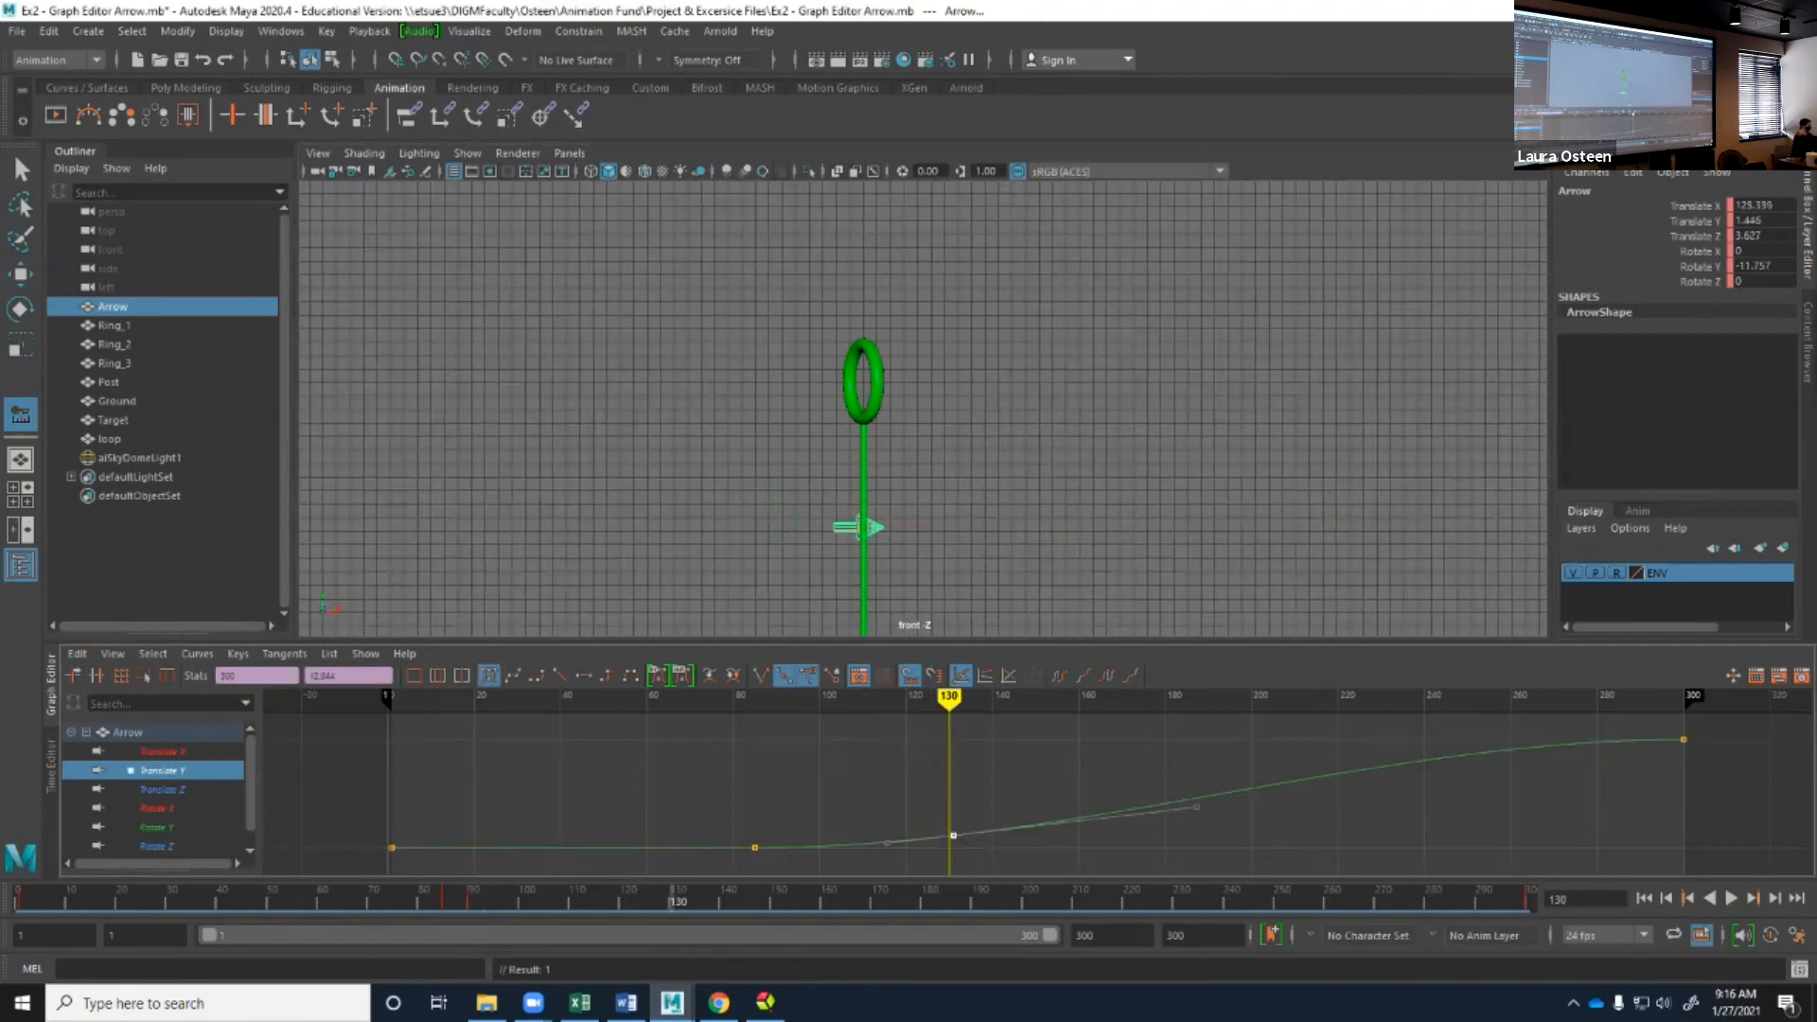
key("w")
middle_click_drag(952, 834, 944, 748)
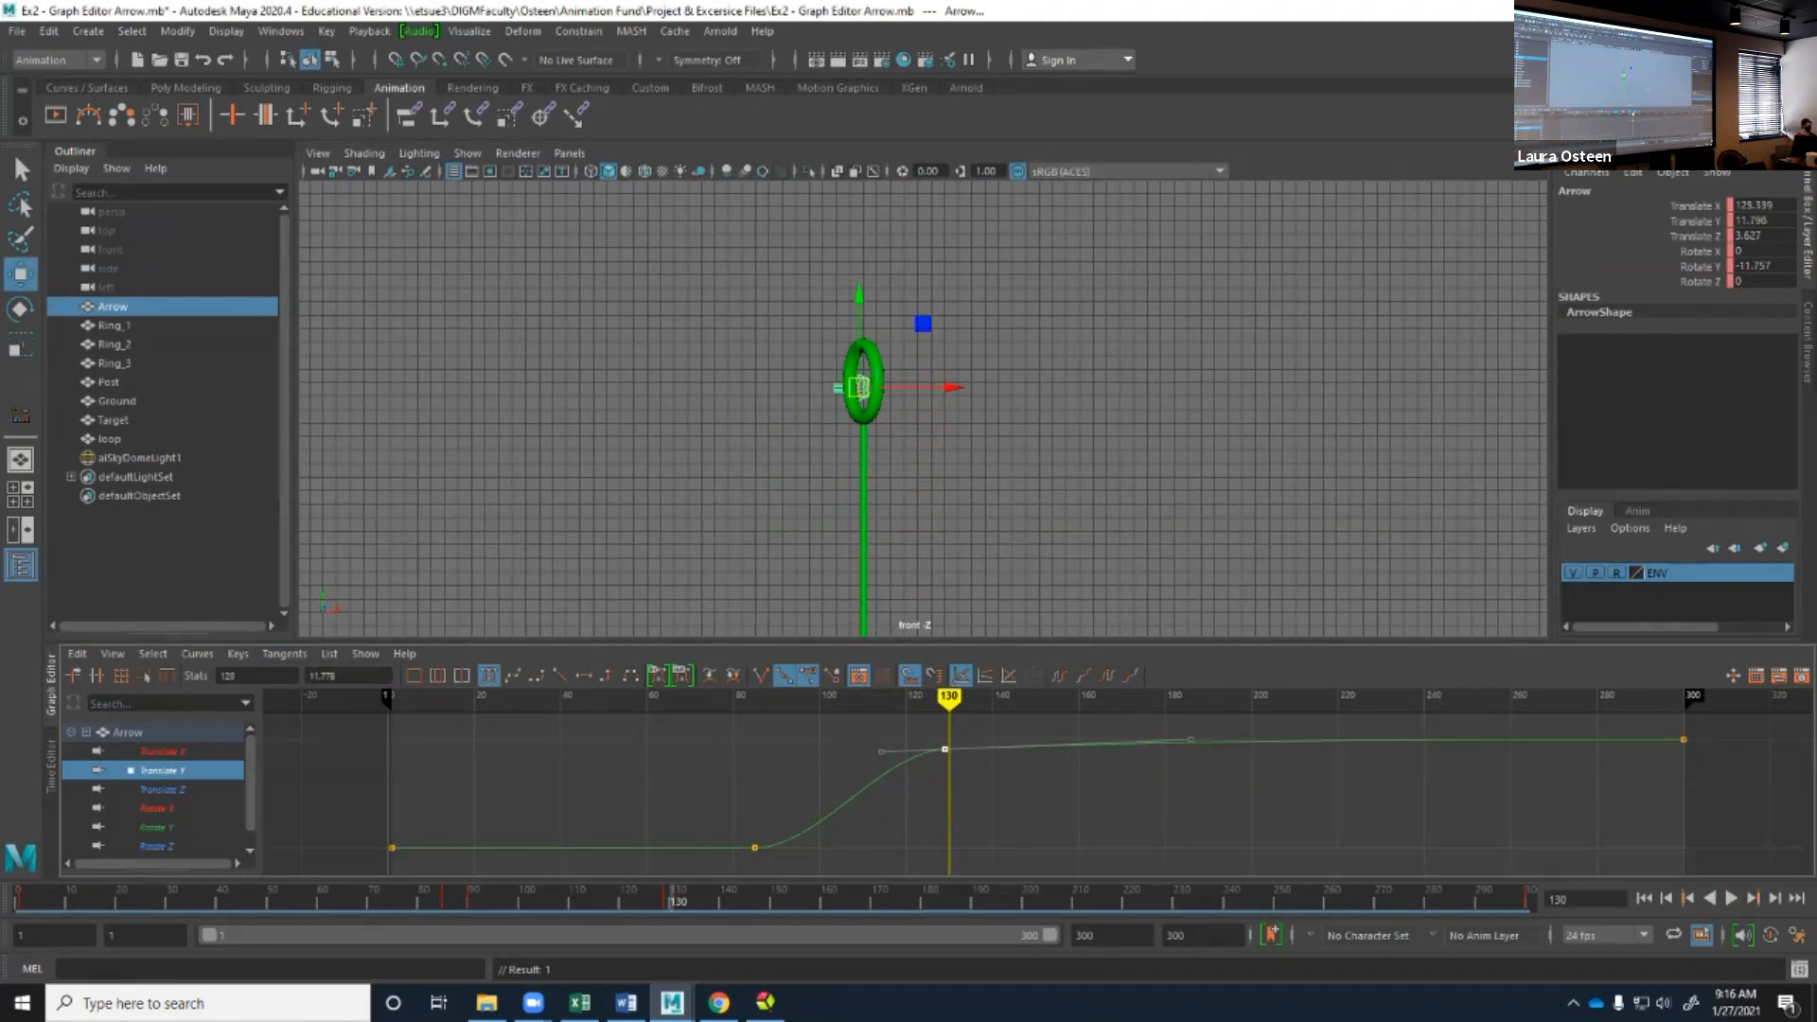
Switch to the perspective view, show the Translate Z curve, and examine the arrow's position relative to the green ring.
key("space")
left_click_drag(1005, 478, 870, 407)
scroll(870, 406, "up", 5)
middle_click_drag(922, 378, 747, 520, "alt")
left_click(163, 789)
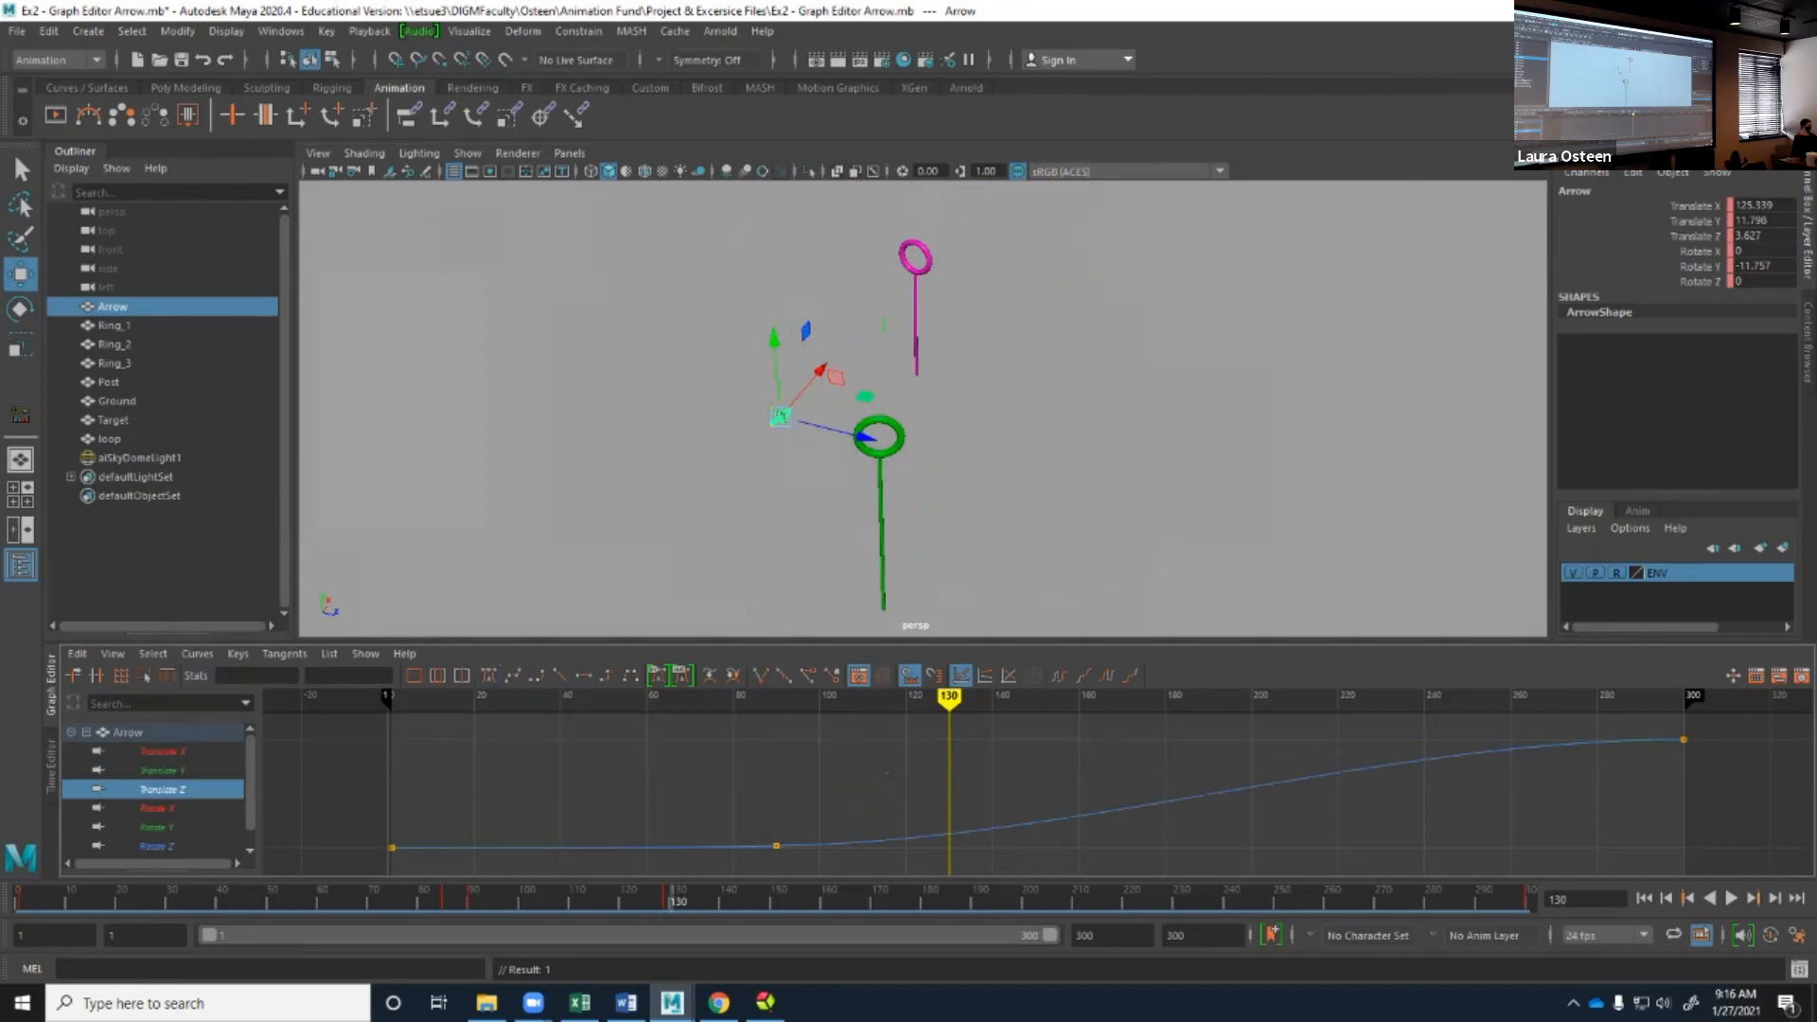
left_click_drag(923, 407, 787, 418, "alt")
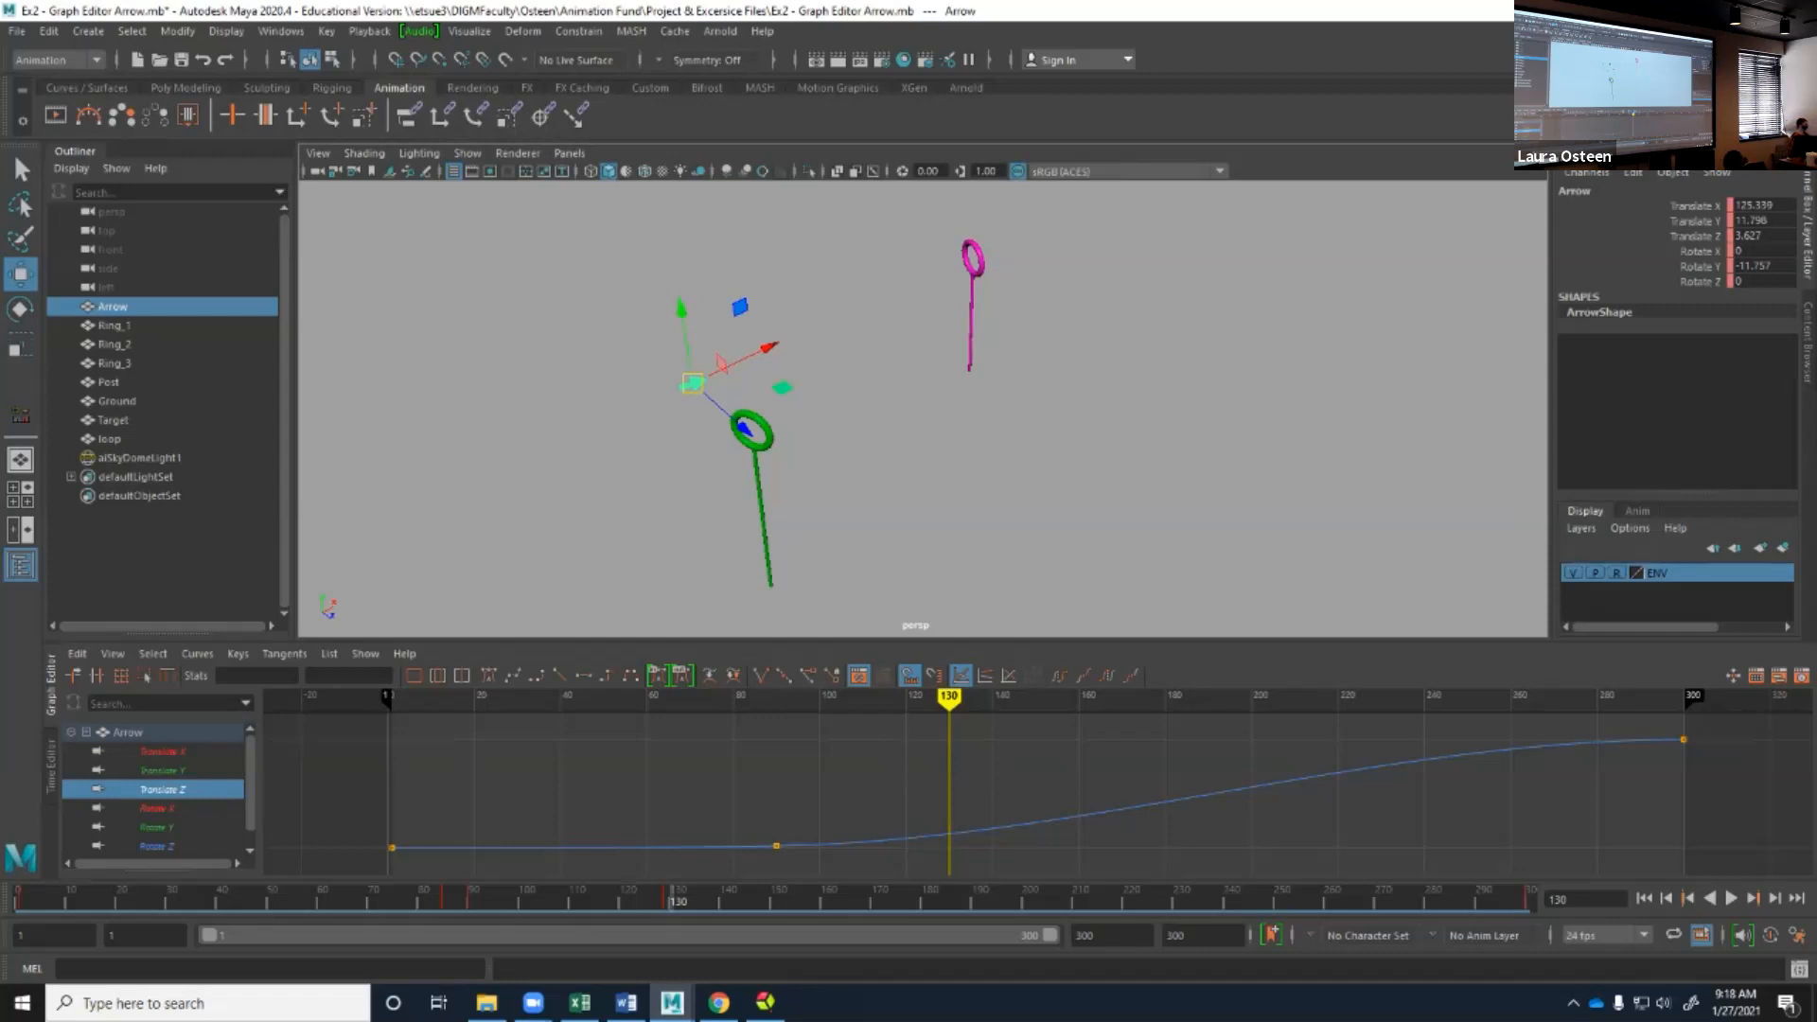
scroll(922, 409, "up", 5)
left_click_drag(922, 409, 823, 317, "alt")
middle_click_drag(824, 317, 1230, 487, "alt")
Set the current time to frame 115 and frame the arrow in the front view.
mouse_move(949, 699)
left_mouse_down()
mouse_move(676, 698)
mouse_move(885, 698)
left_mouse_up()
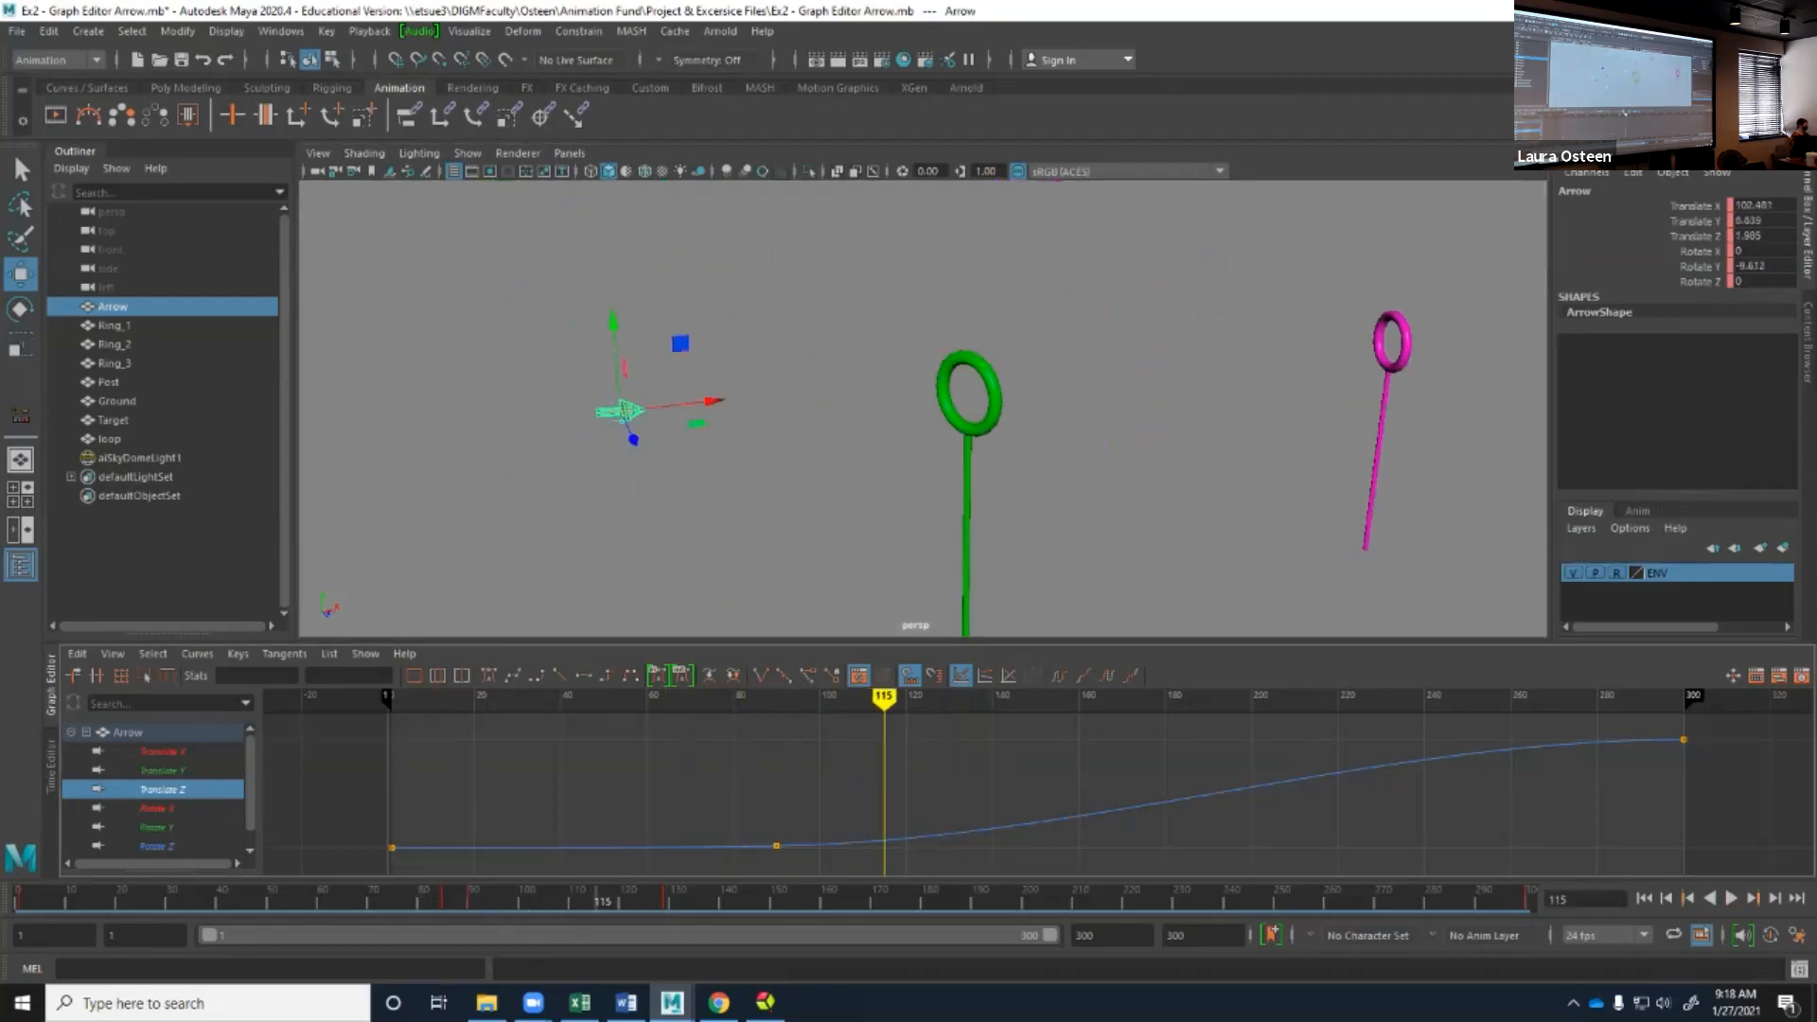
key("f")
key("space")
left_click_drag(832, 422, 823, 470)
key("f")
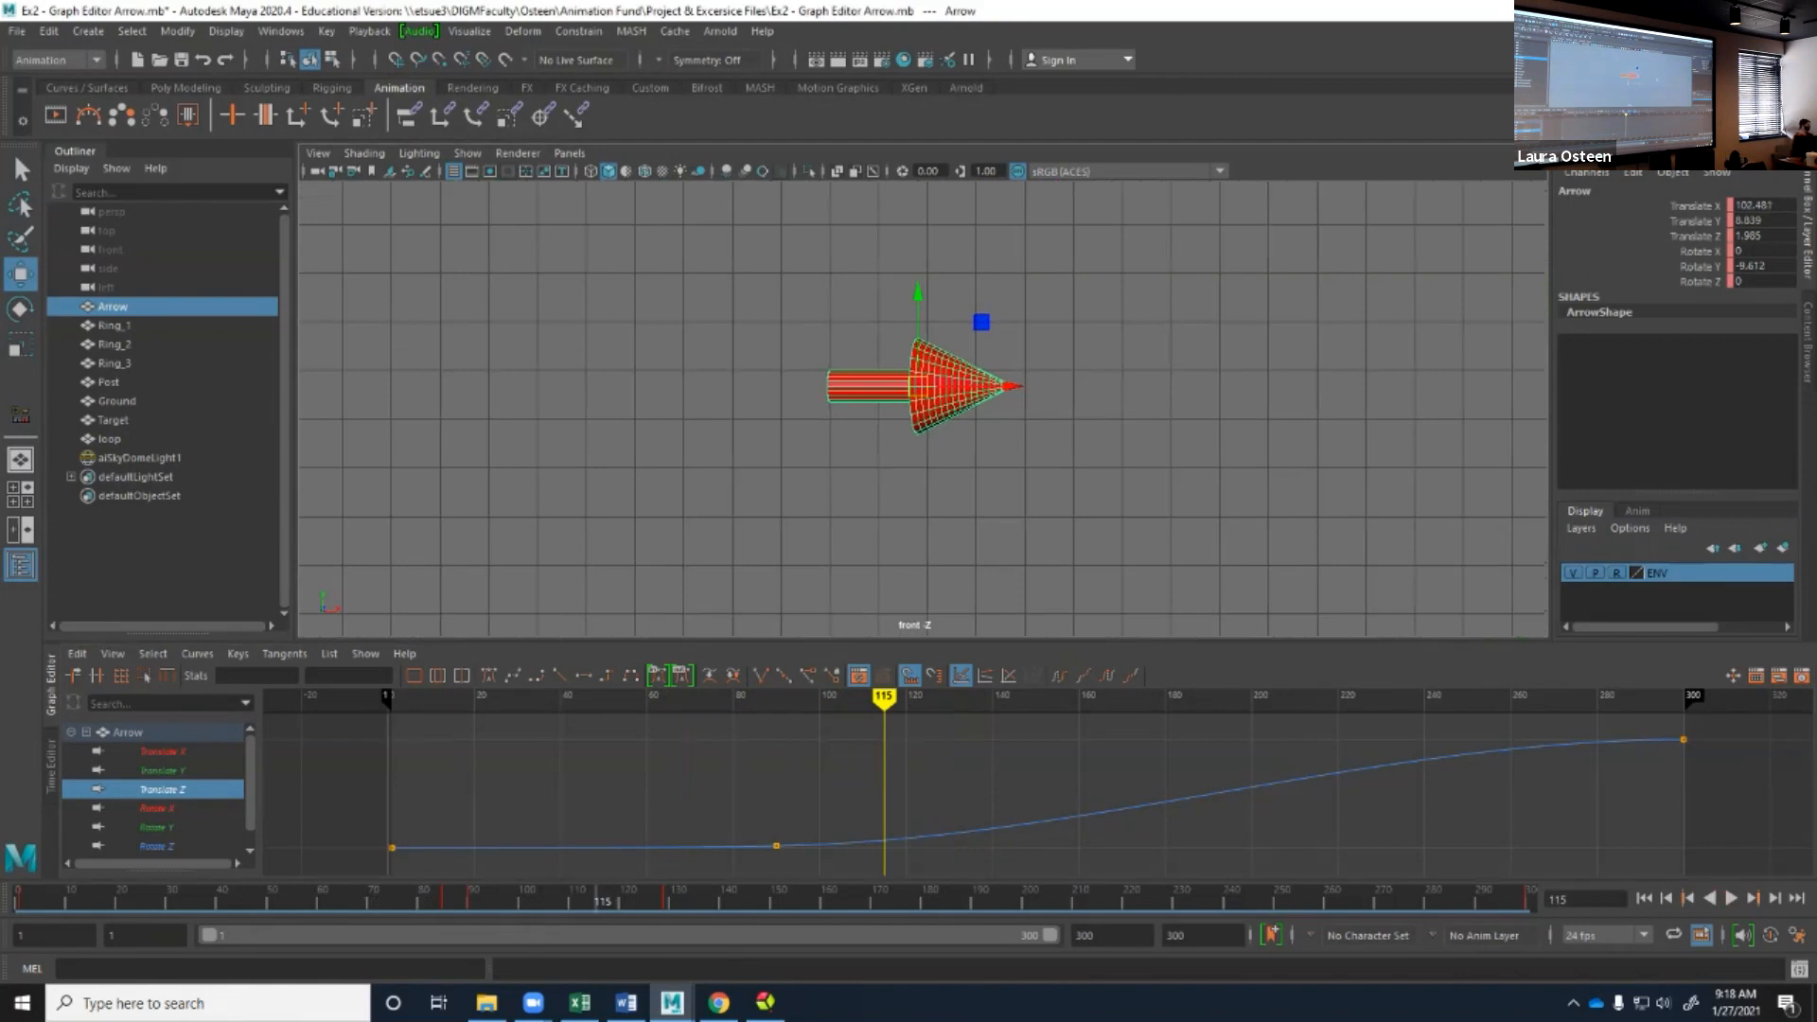
Isolate the arrow's Rotate Y curve and add a key to it at frame 115.
key("e")
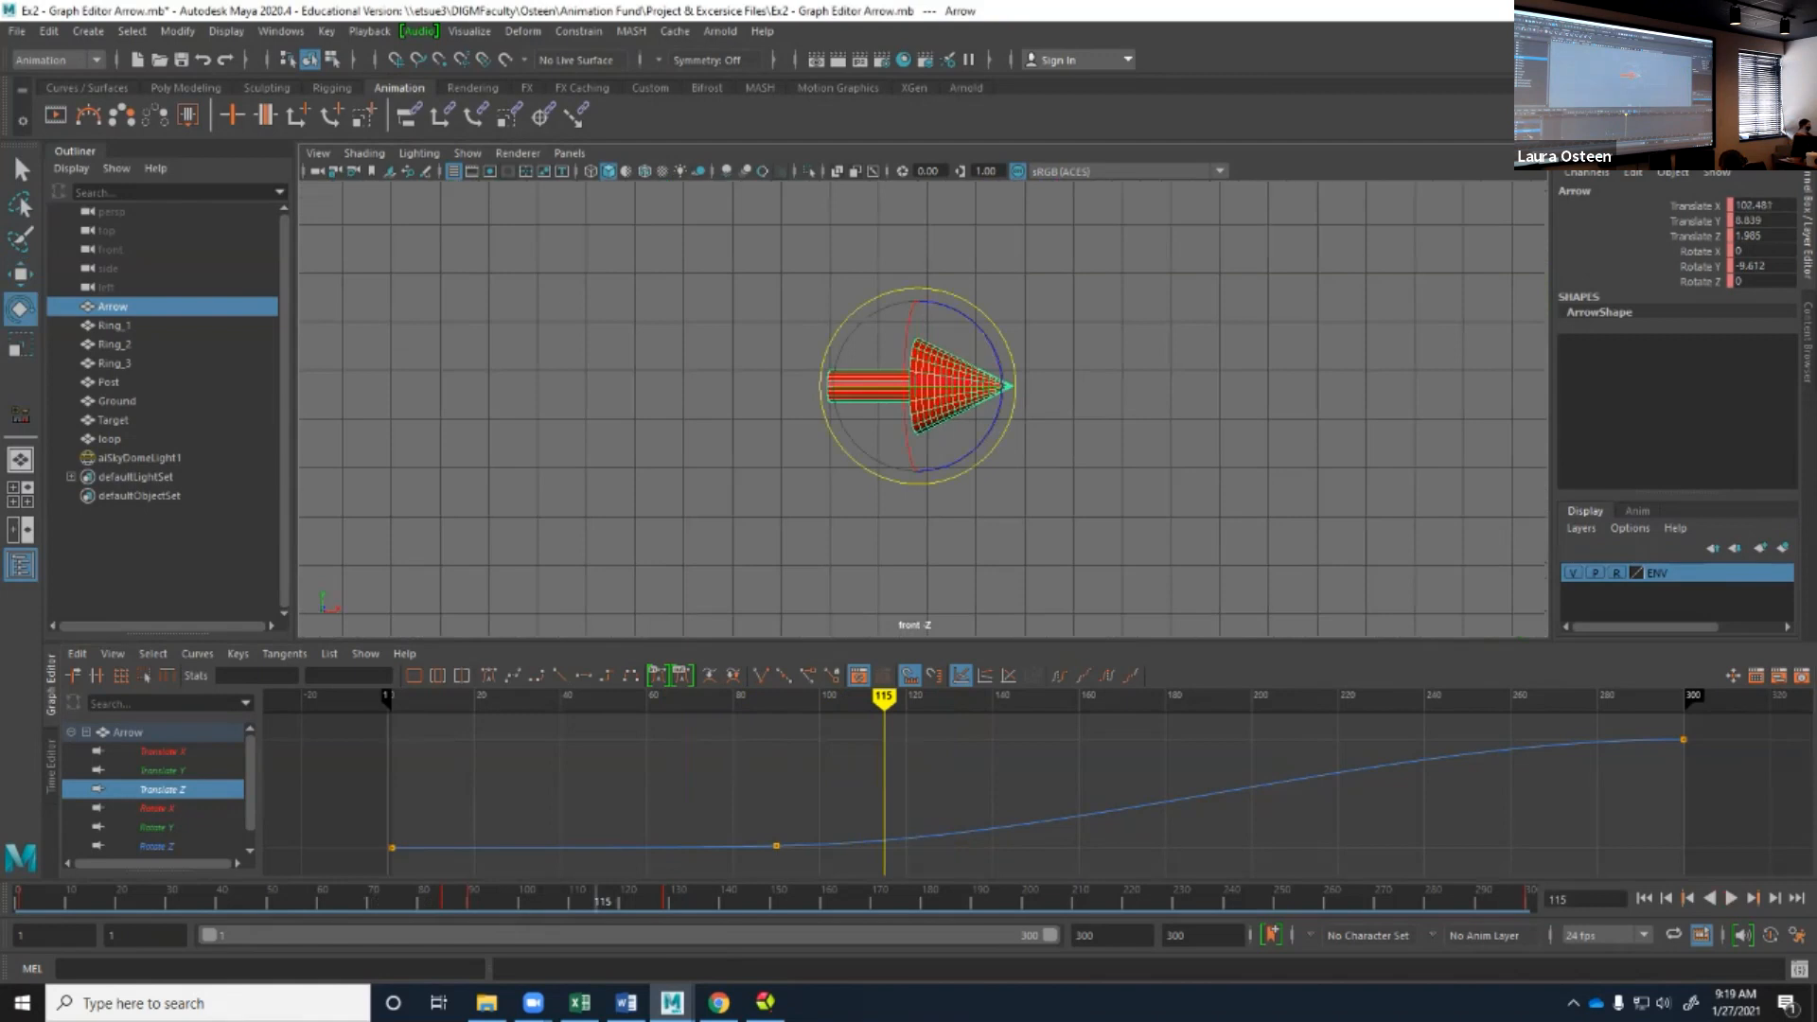
left_click(157, 827)
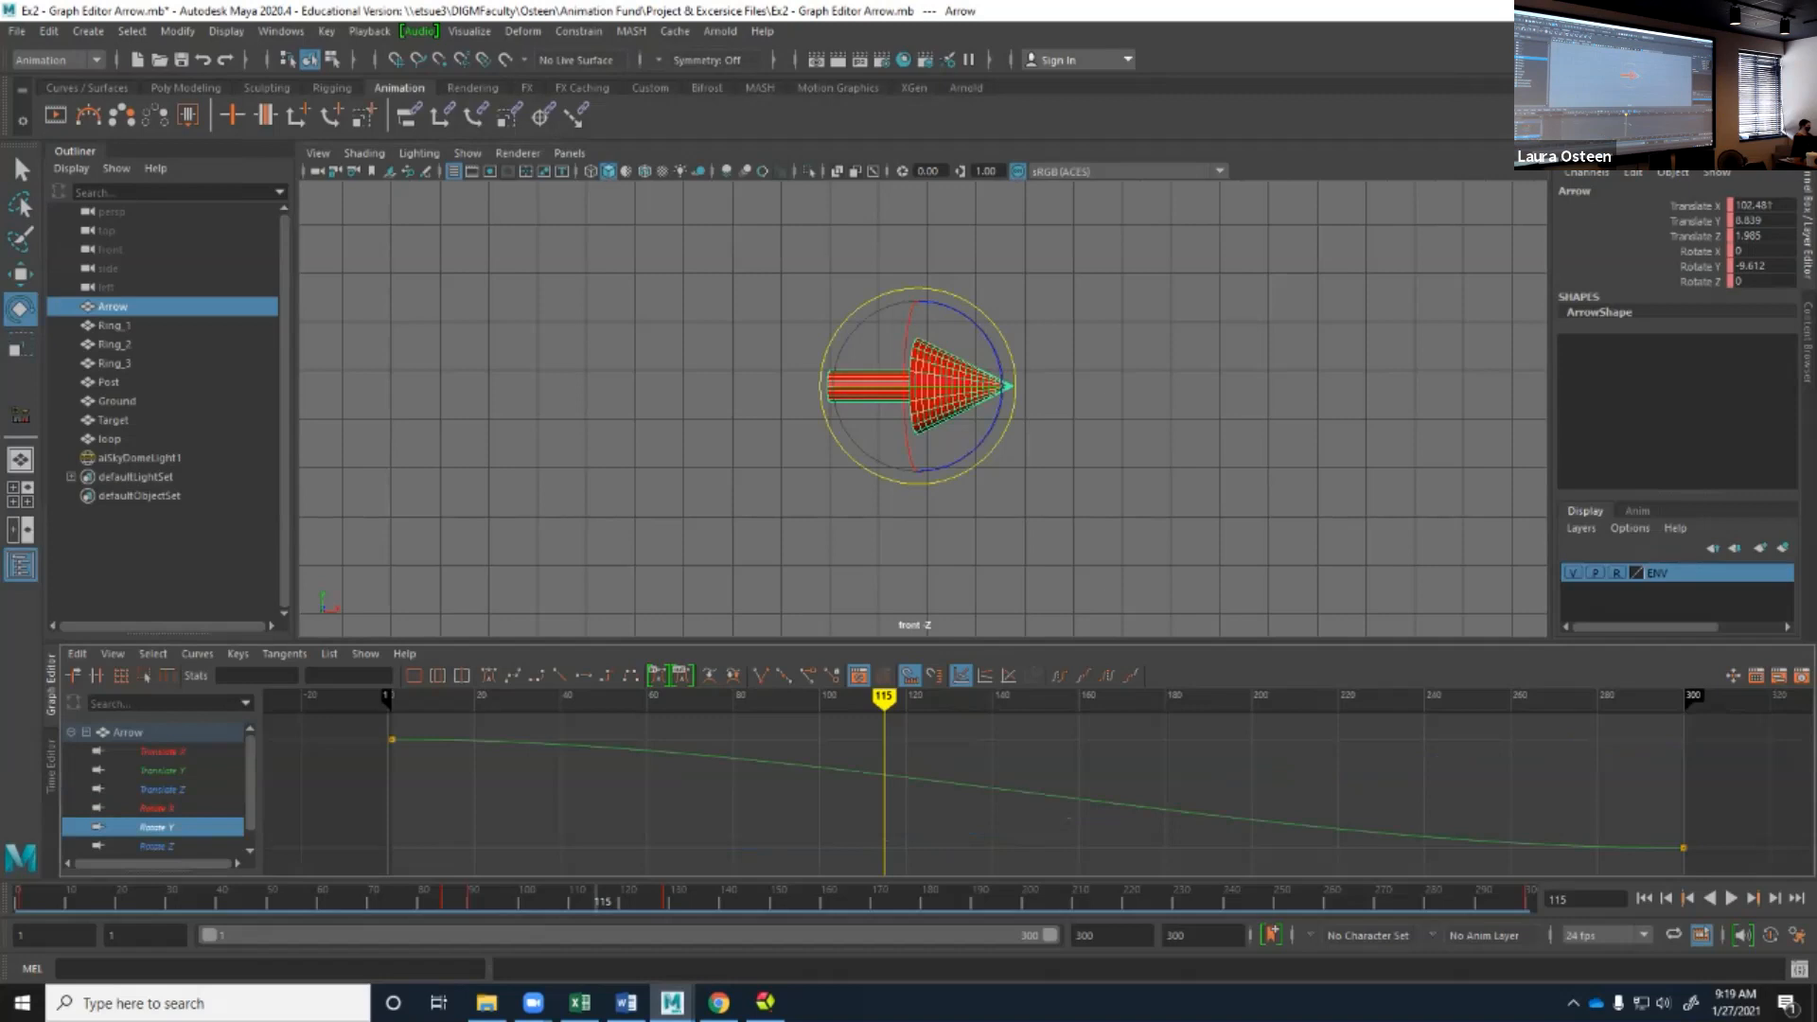
left_click(238, 654)
left_click(276, 706)
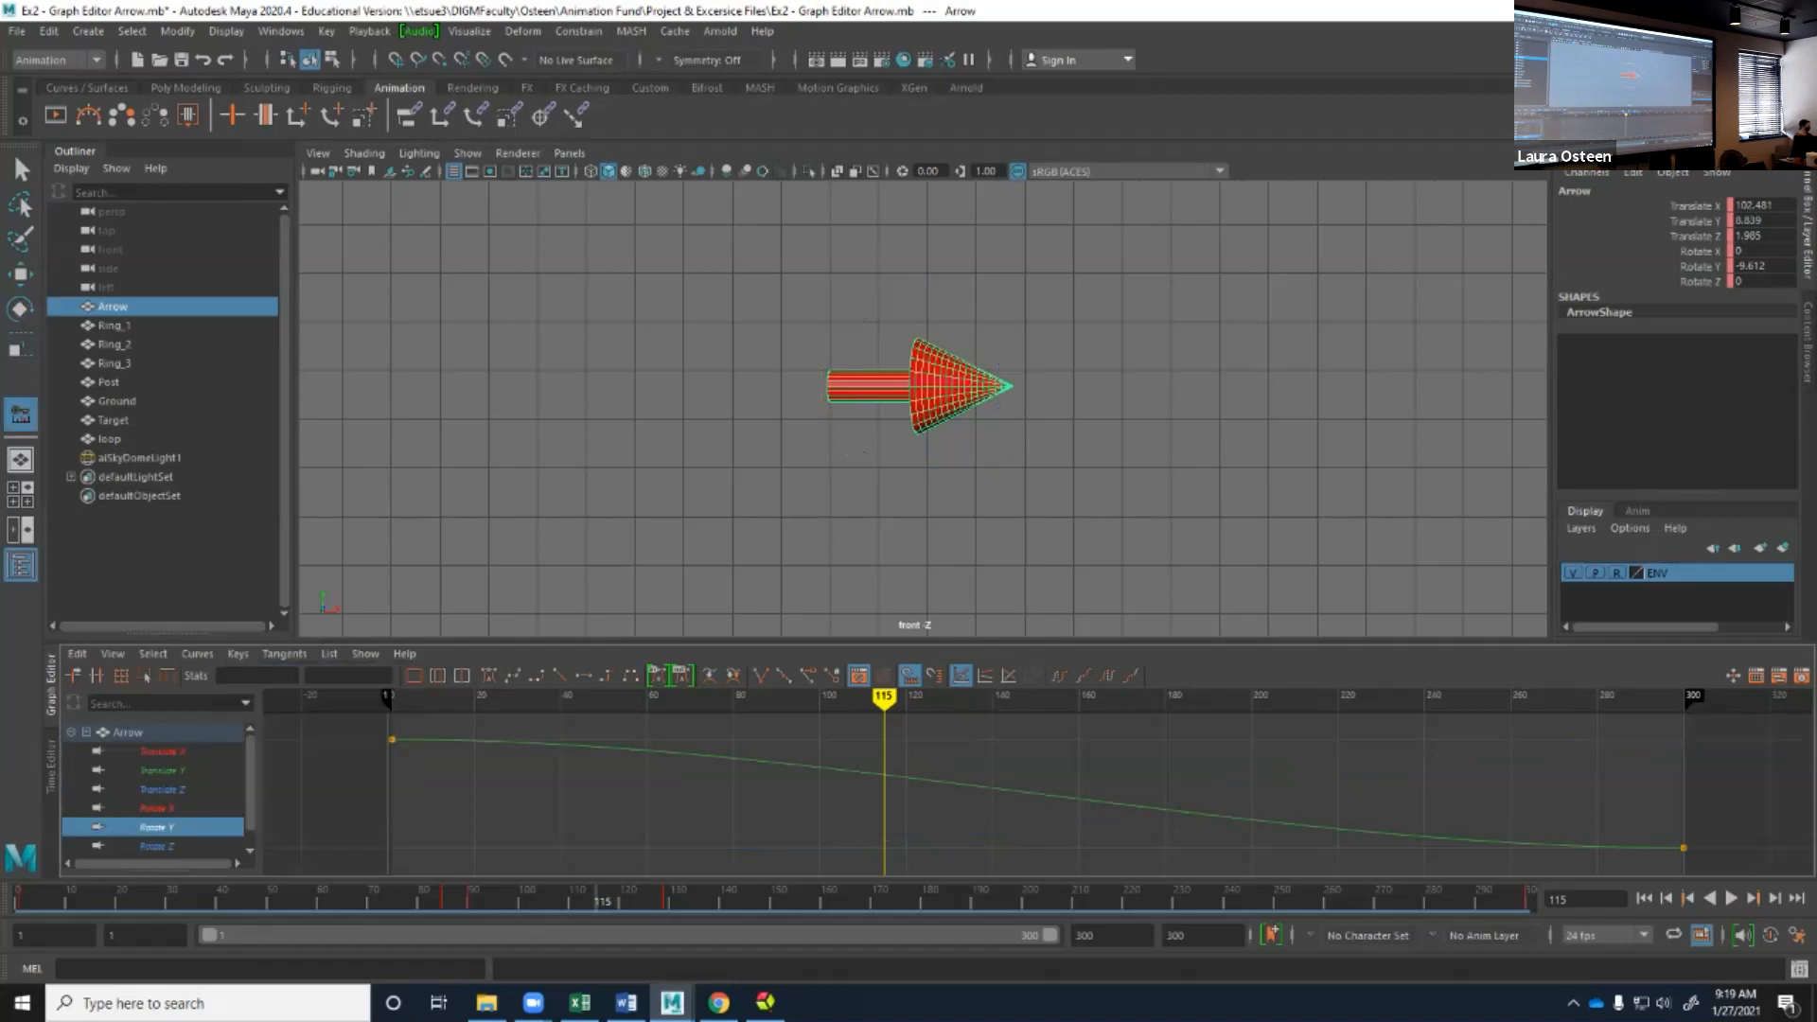
left_click(884, 776)
middle_click(883, 777)
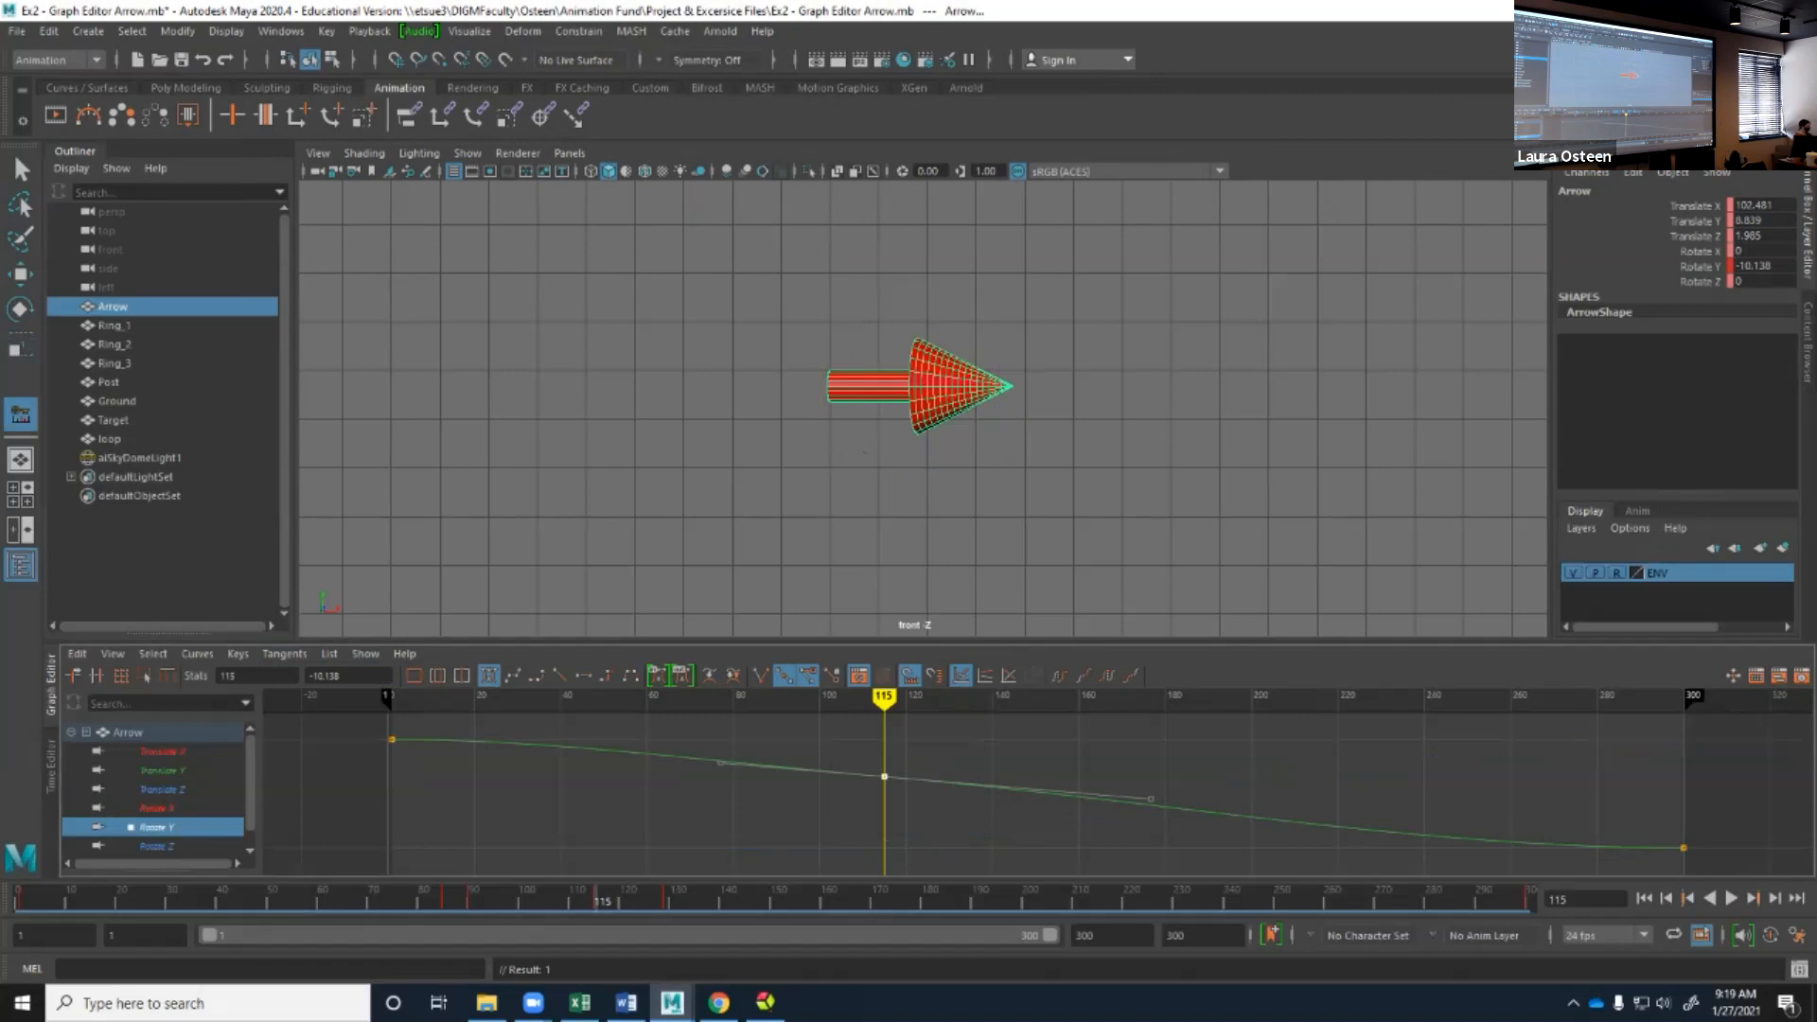
Try lowering the Rotate Y key at frame 115 to about -21.4, and undo the move.
key("w")
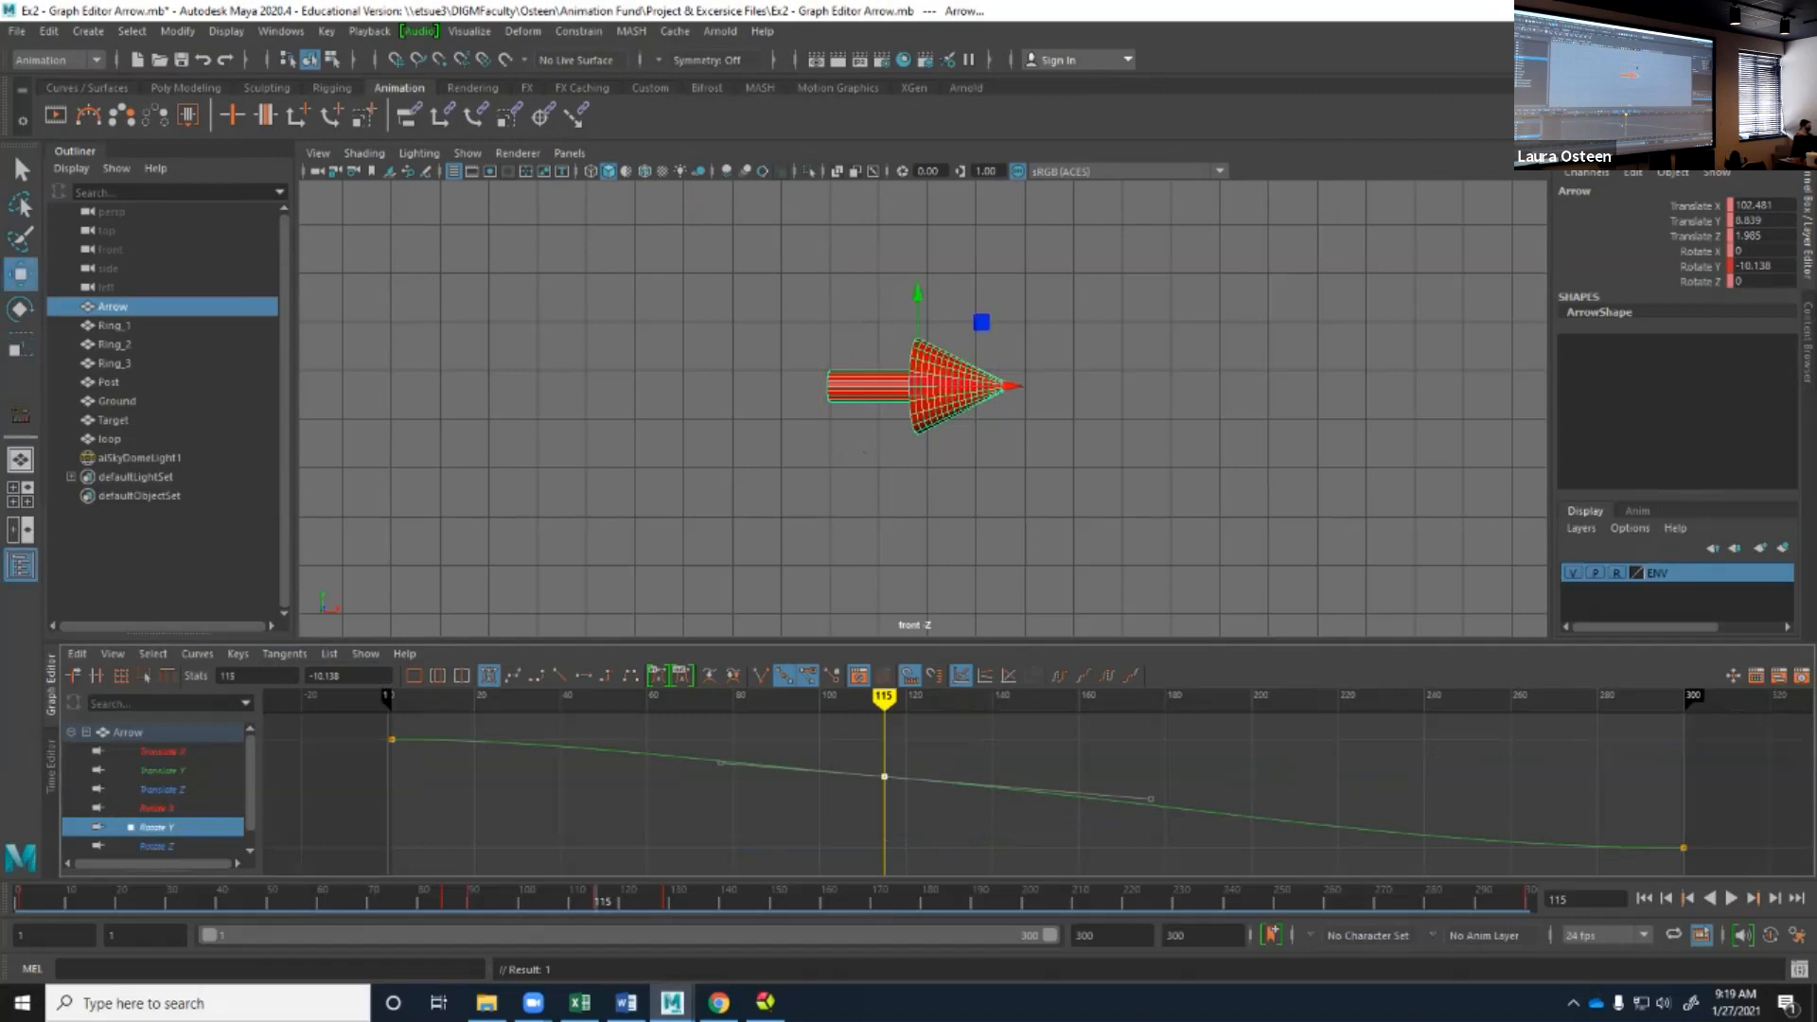
middle_click_drag(883, 777, 884, 818)
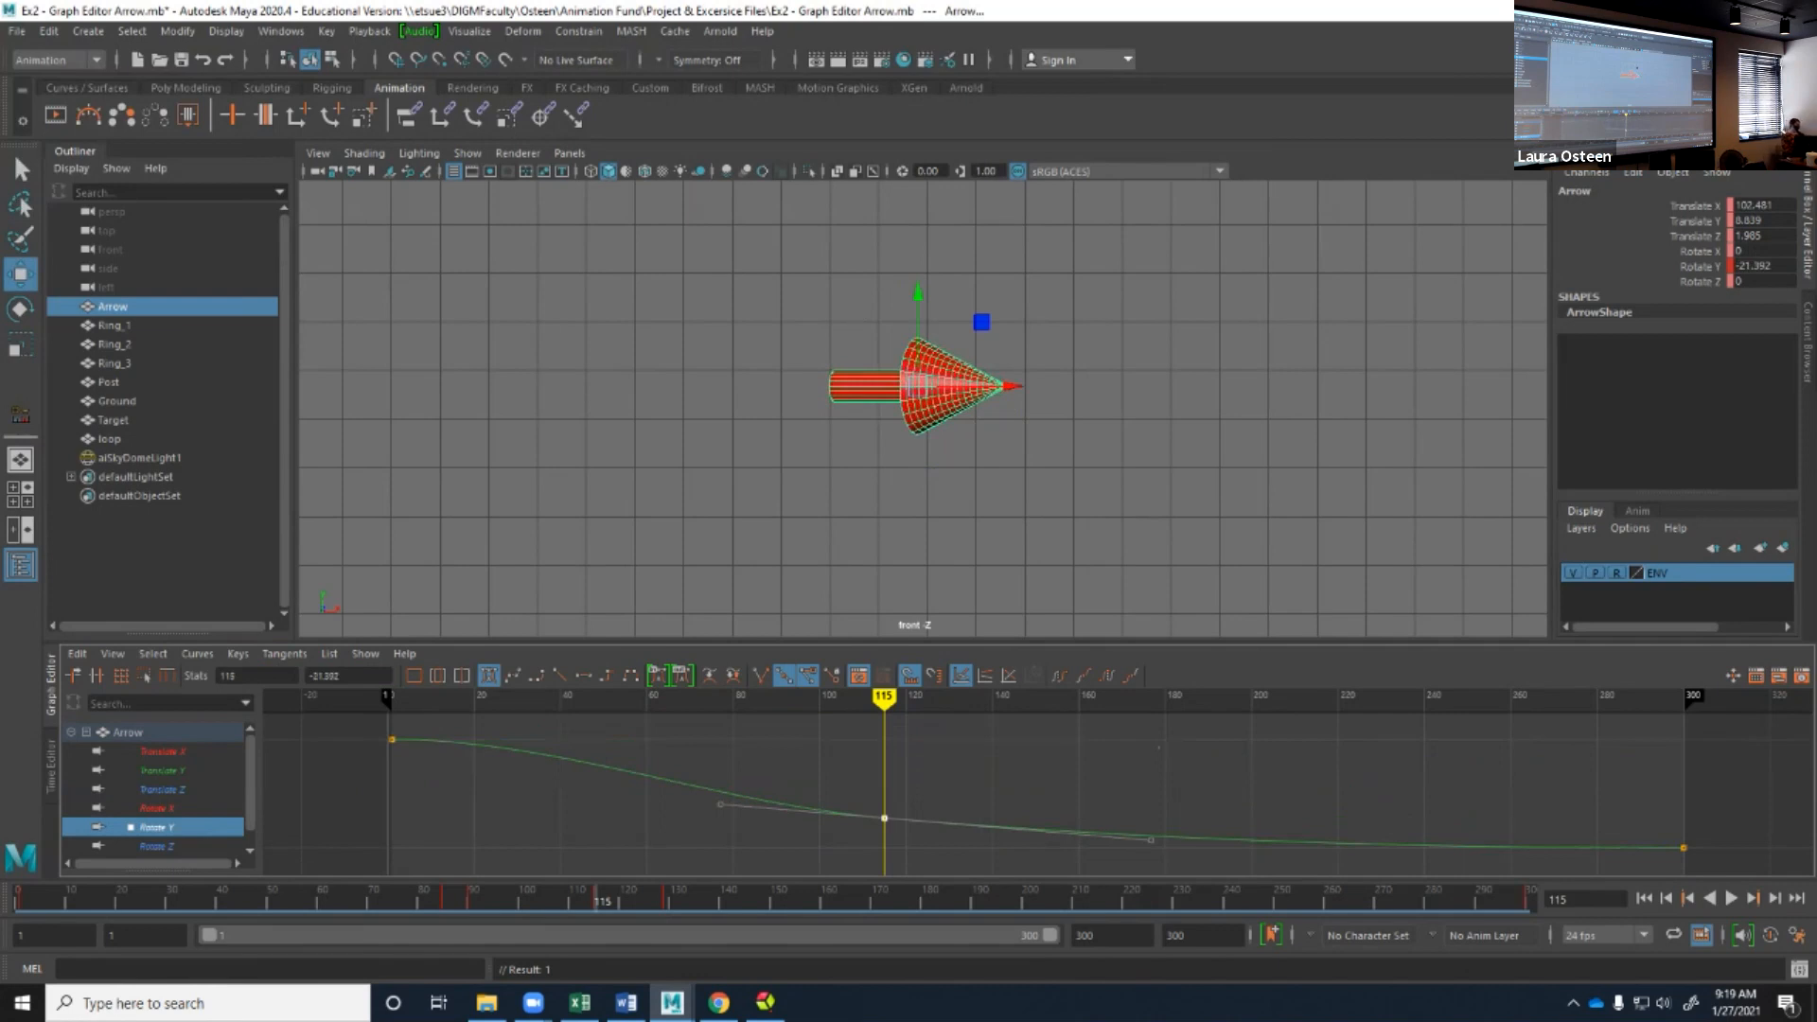
key("ctrl+z")
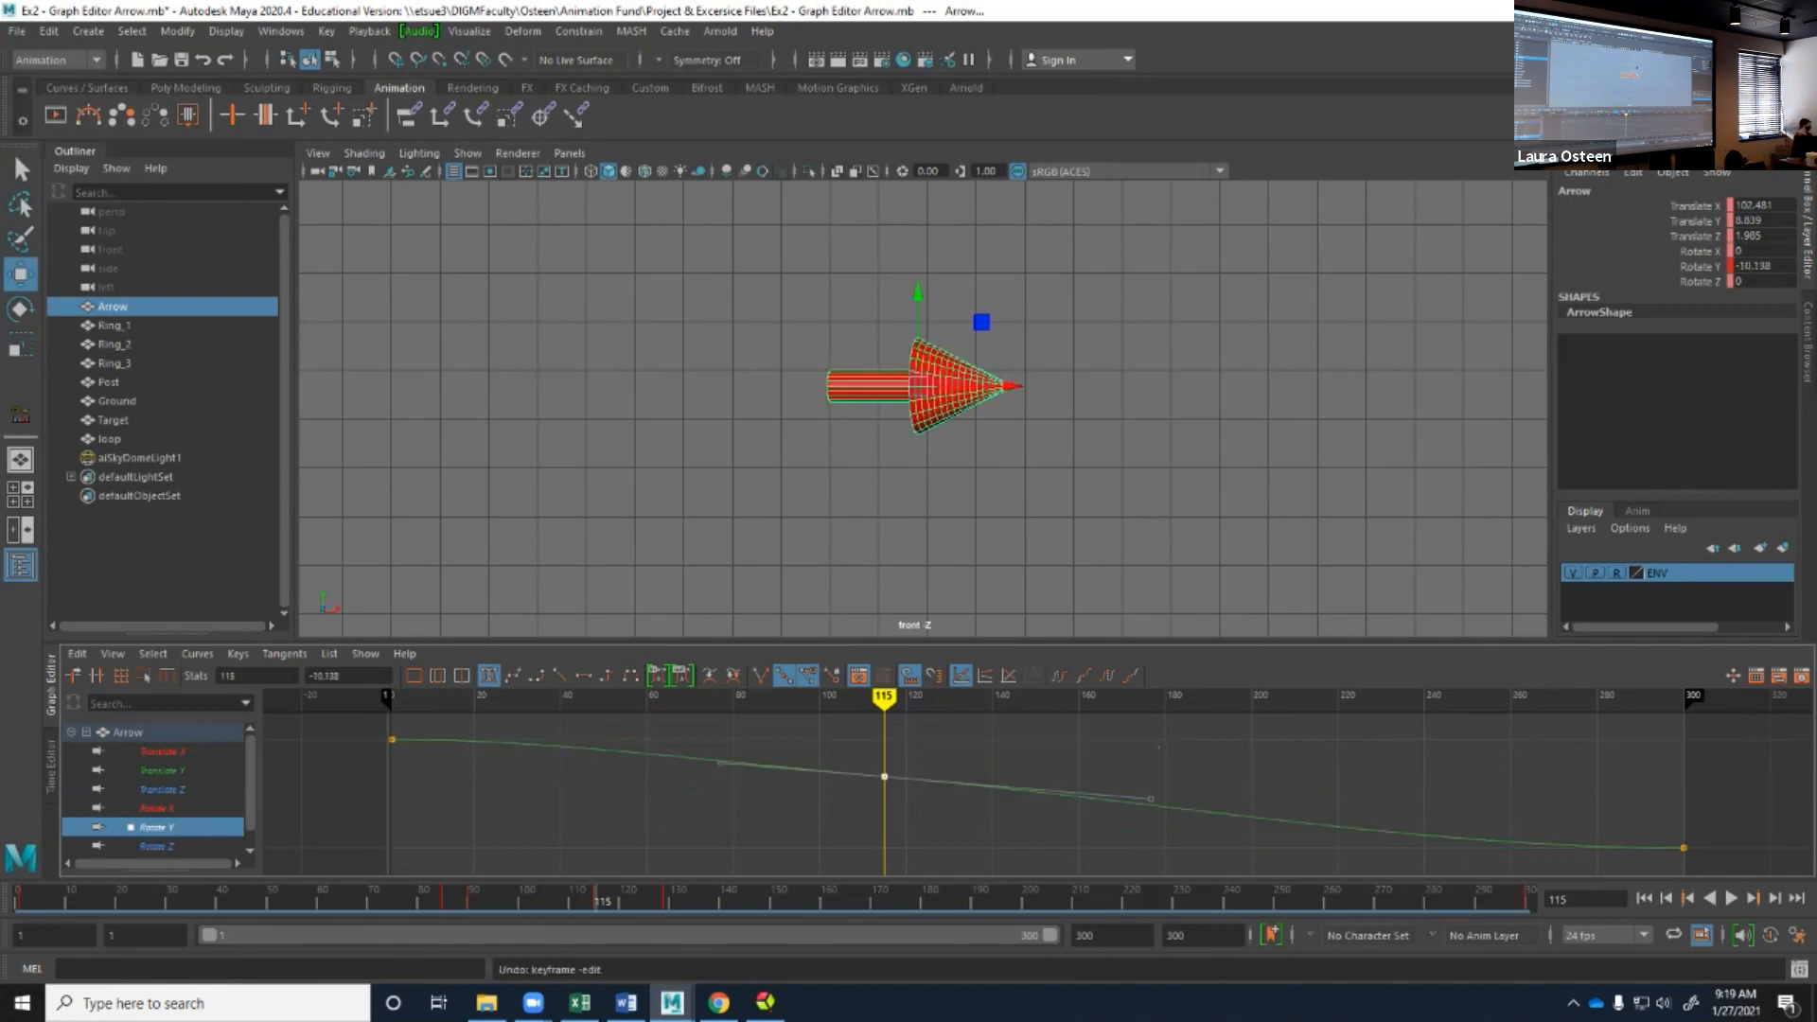
Isolate the arrow's Rotate X curve and insert a key on it at frame 115.
left_click(157, 808)
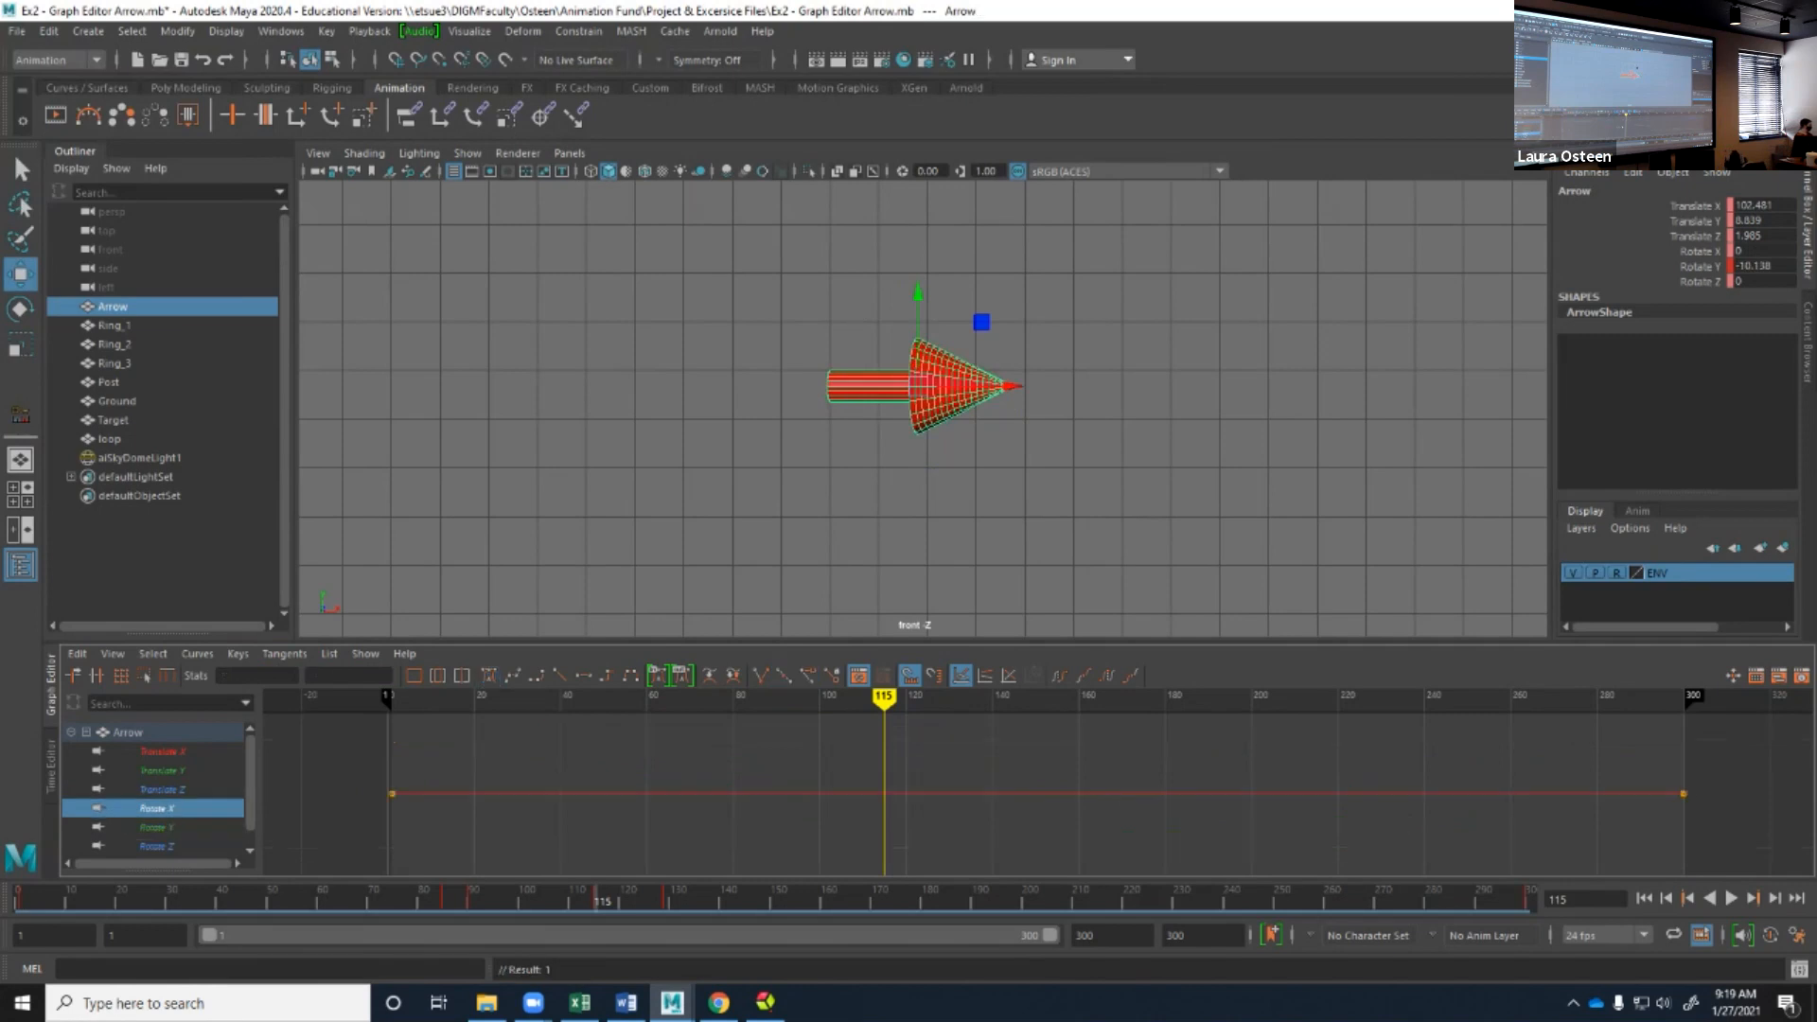
left_click(238, 653)
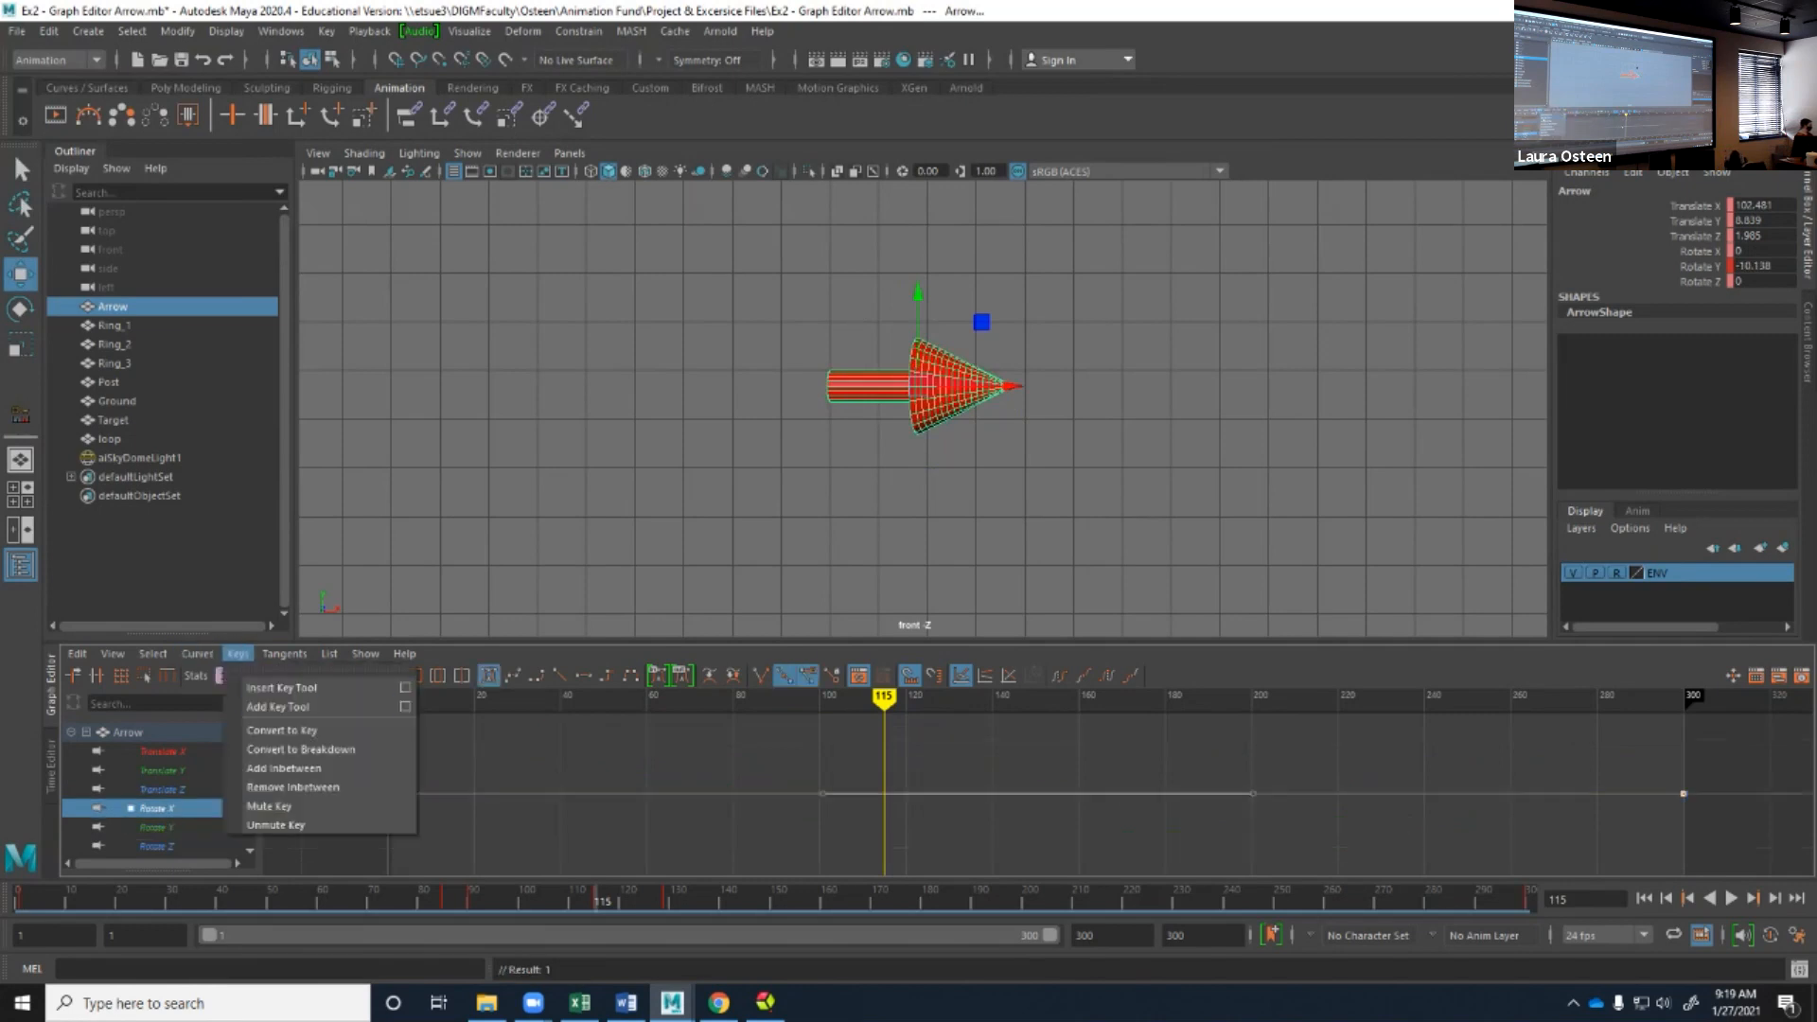
left_click(282, 688)
mouse_move(884, 793)
middle_mouse_down()
mouse_move(889, 780)
mouse_move(884, 844)
mouse_move(884, 753)
mouse_move(883, 861)
mouse_move(883, 795)
middle_mouse_up()
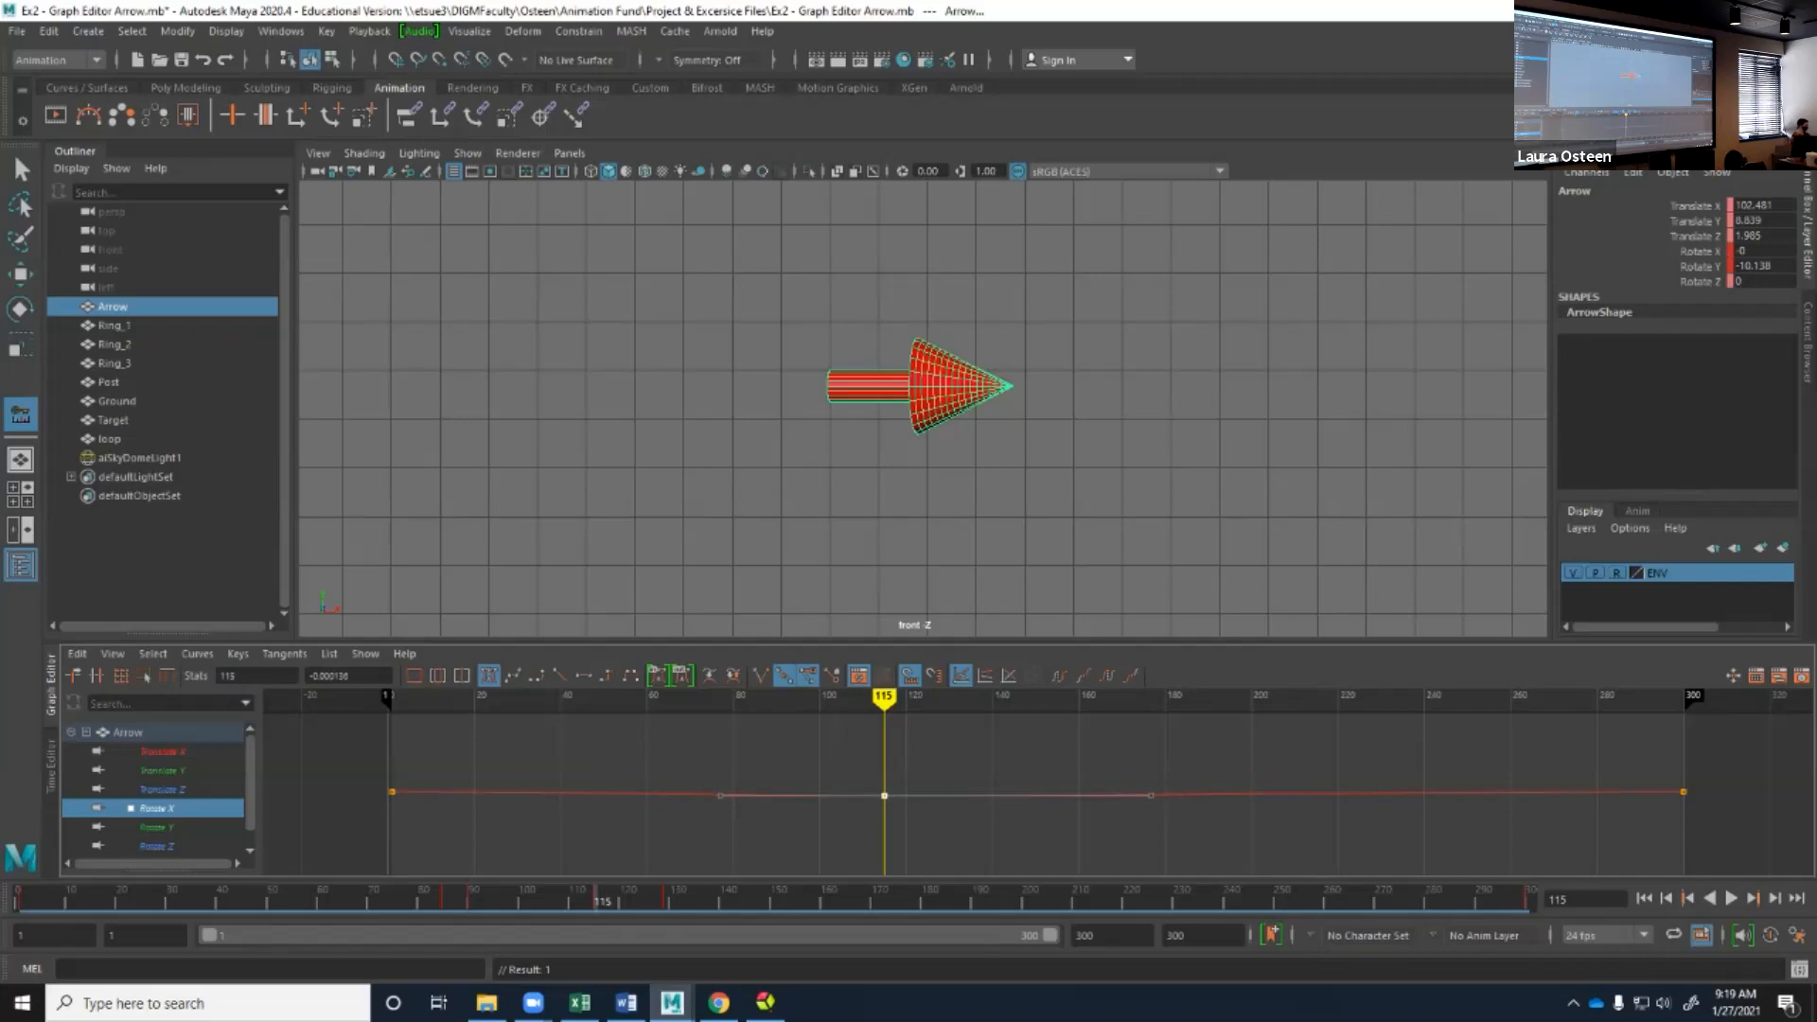
Undo the last keyframe edit and raise the Rotate X key at frame 115 to about 0.001.
left_click(21, 169)
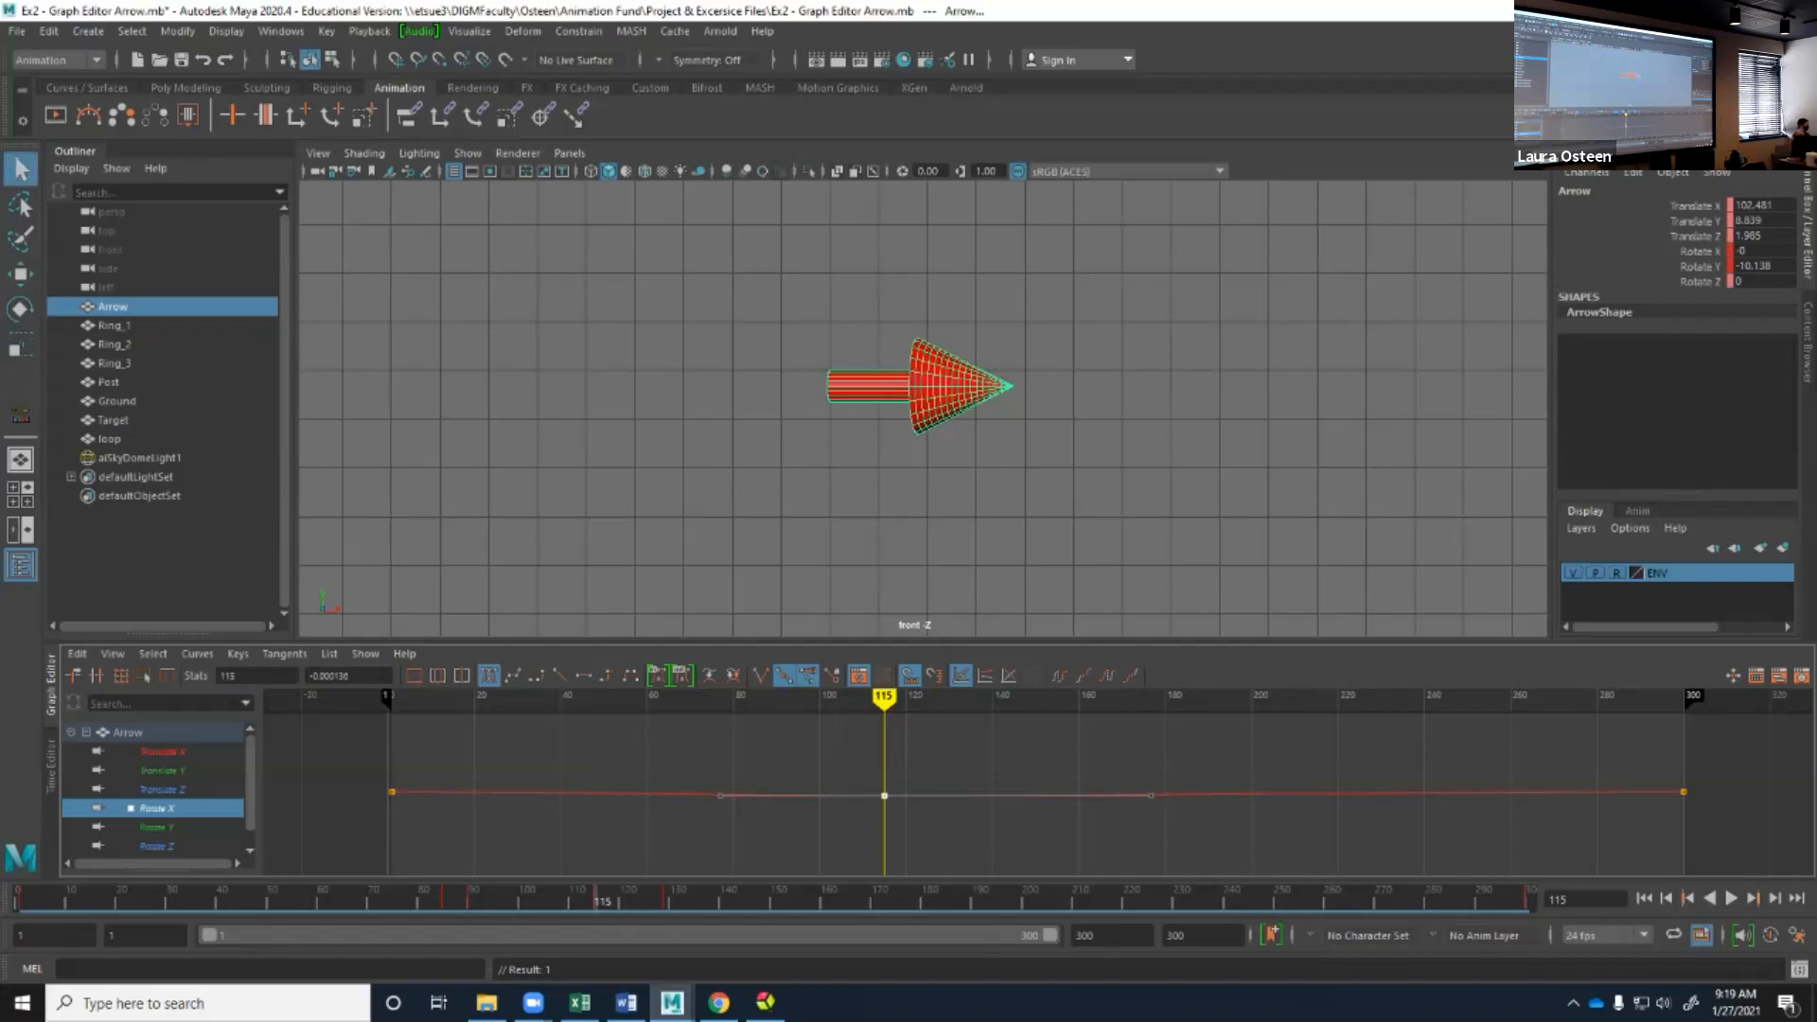
left_click(97, 675)
key("ctrl+z")
left_click(73, 675)
mouse_move(884, 795)
middle_mouse_down()
mouse_move(884, 663)
mouse_move(884, 779)
middle_mouse_up()
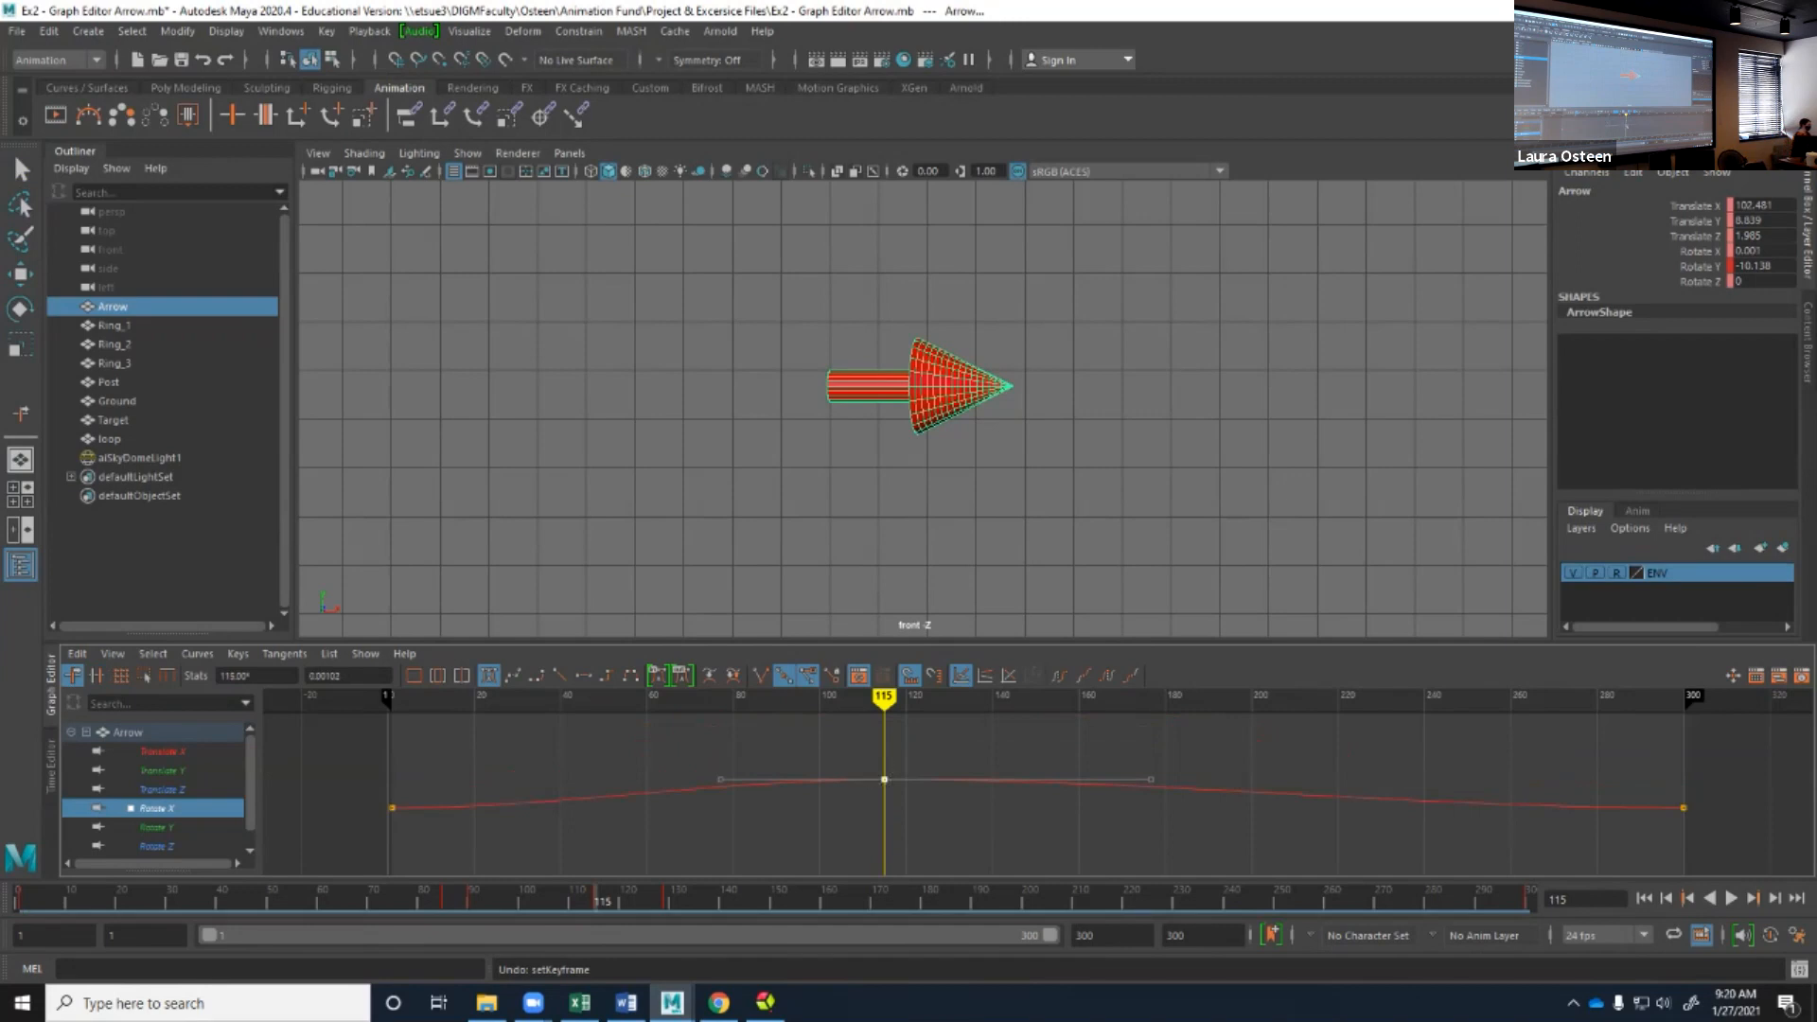
Set the value of the Rotate X key at frame 115 to 1 and frame the curve in the graph.
double_click(326, 676)
type("1")
key("Return")
key("f")
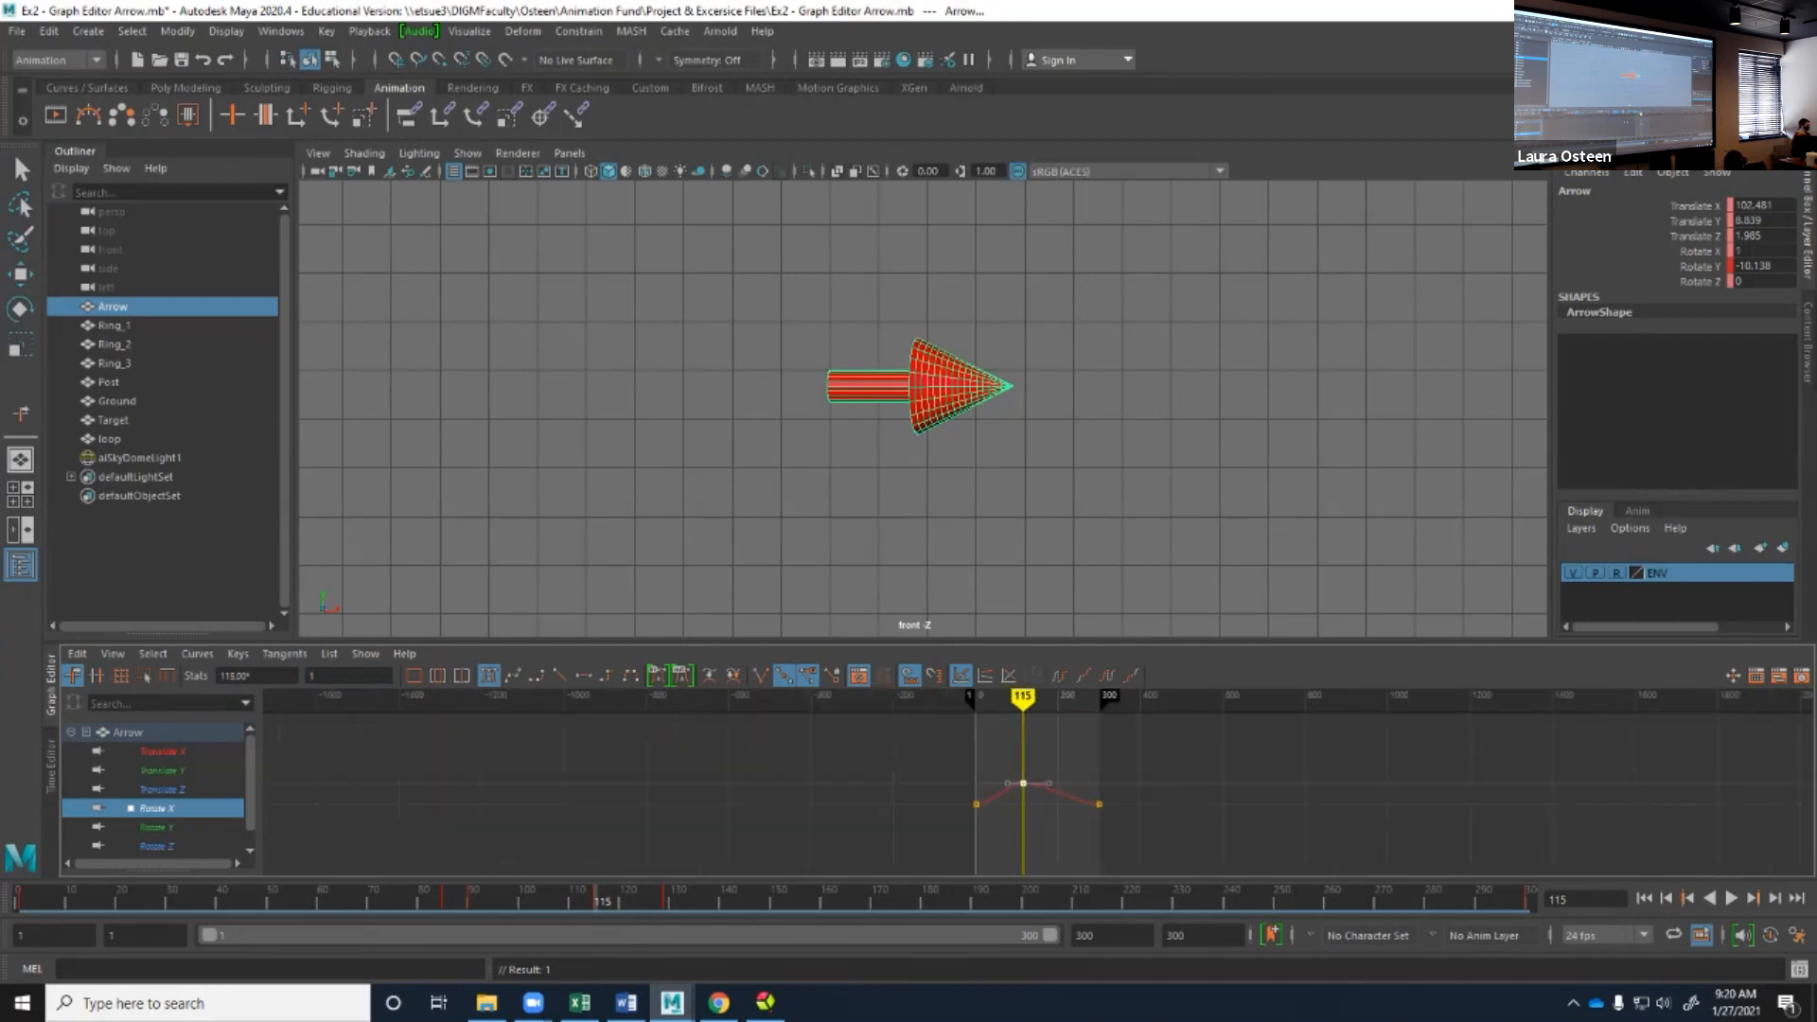
Try a value of 50 on the Rotate X key at frame 115, and return the key to 0.
middle_click_drag(1000, 767, 1020, 557)
middle_click_drag(994, 960, 998, 766)
left_click(313, 675)
type("50")
key("Return")
middle_click_drag(998, 766, 1000, 819)
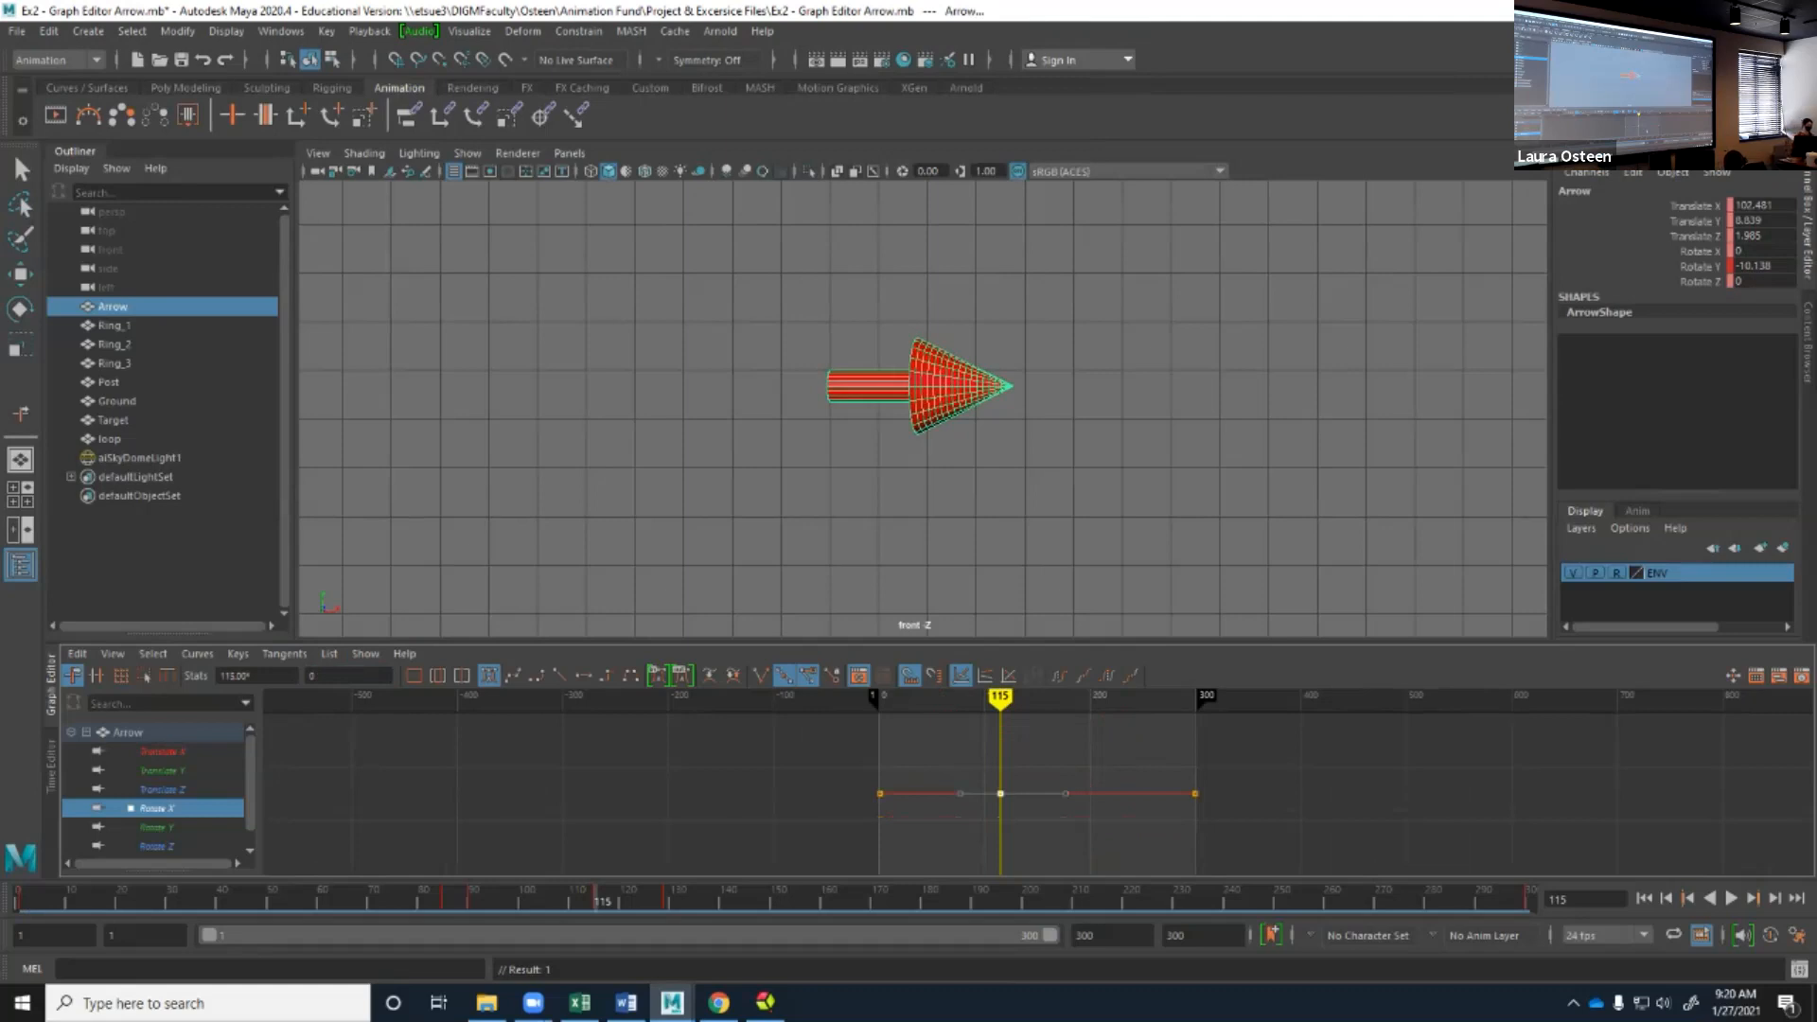
left_click(1736, 1002)
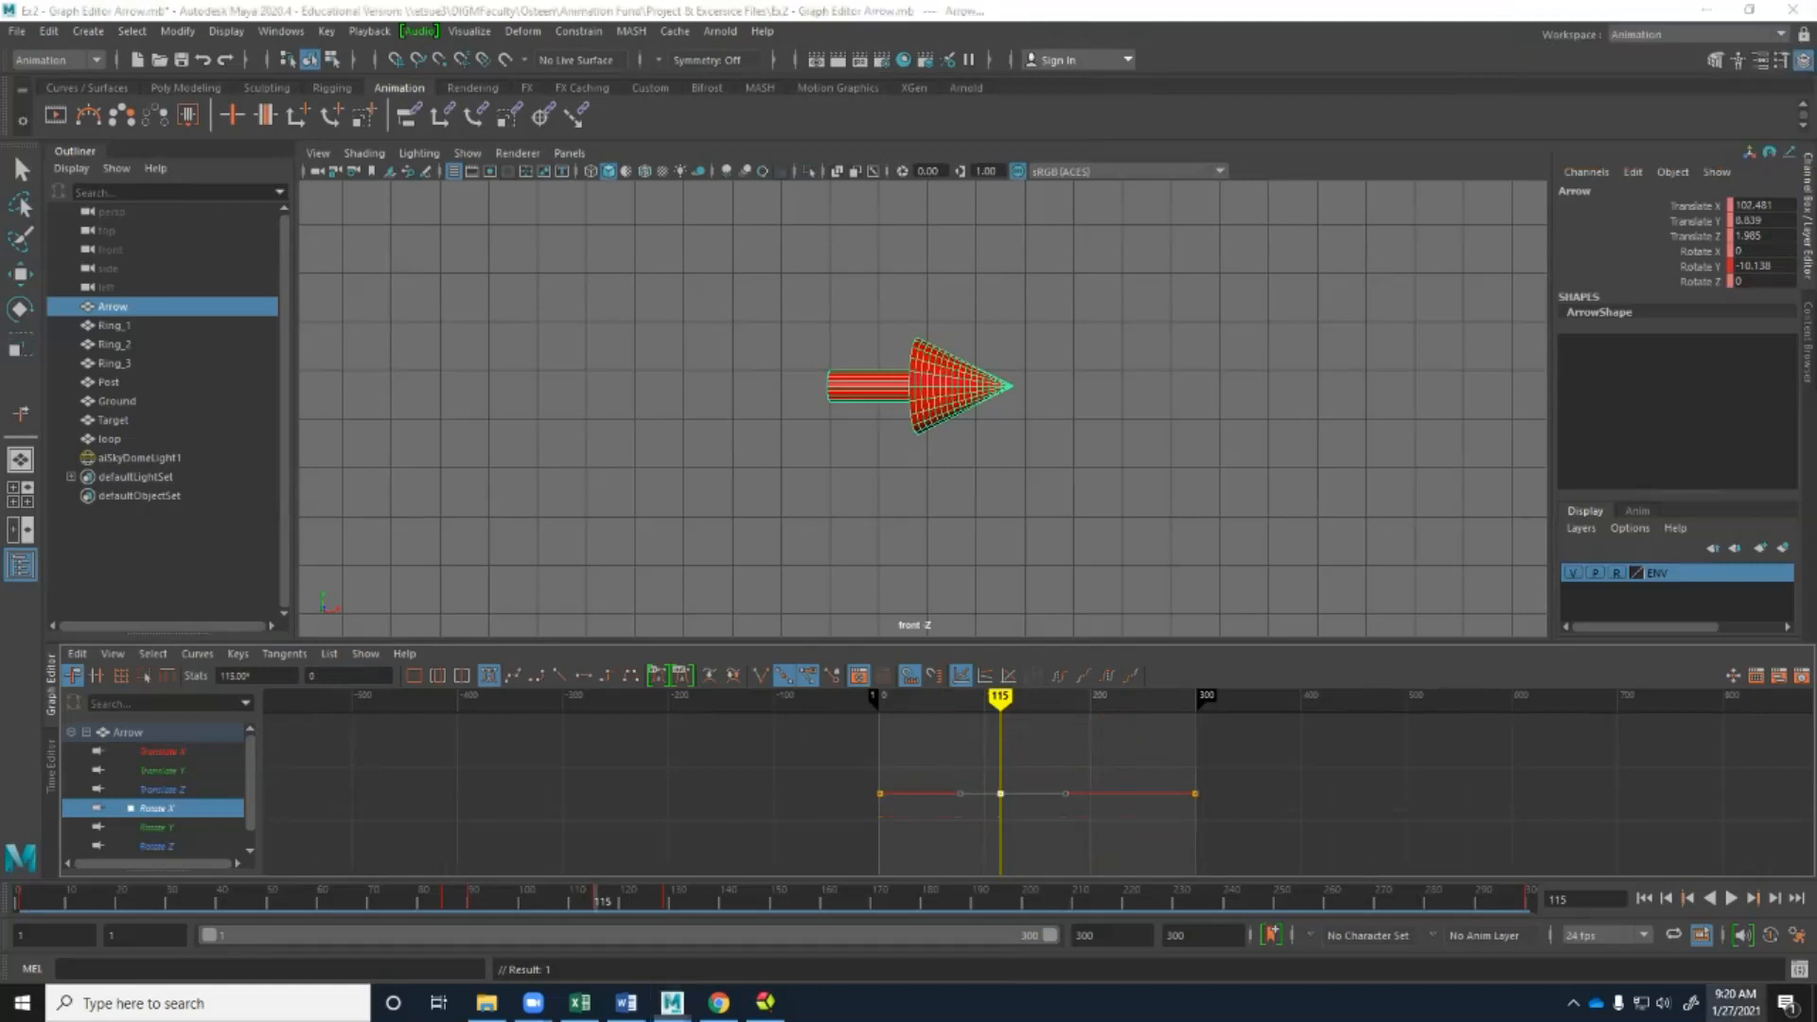